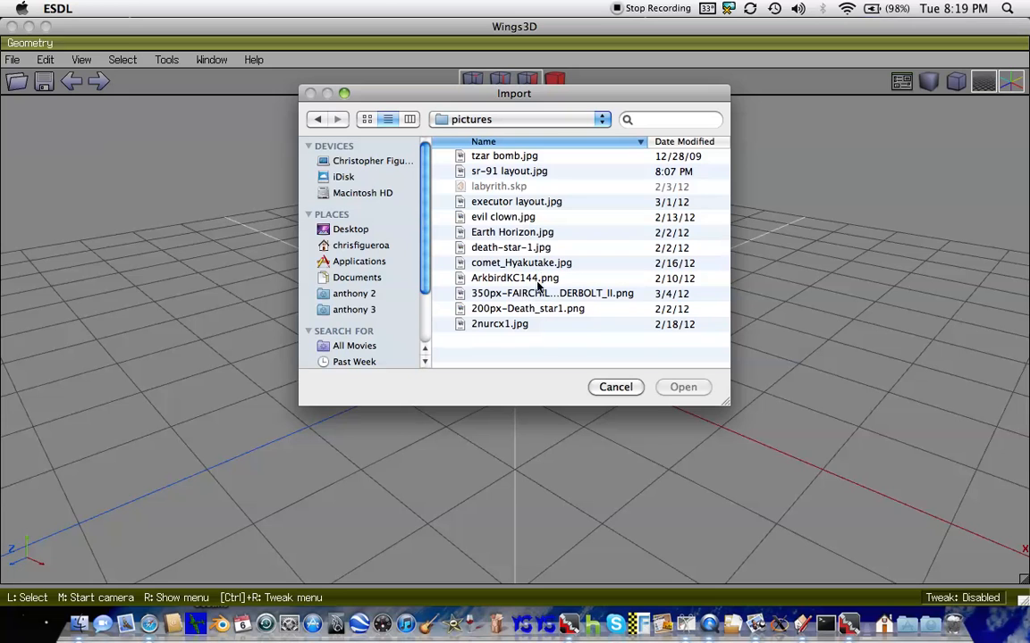
- Import the picture sr-91 layout.jpg as a reference image into the scene
click(514, 203)
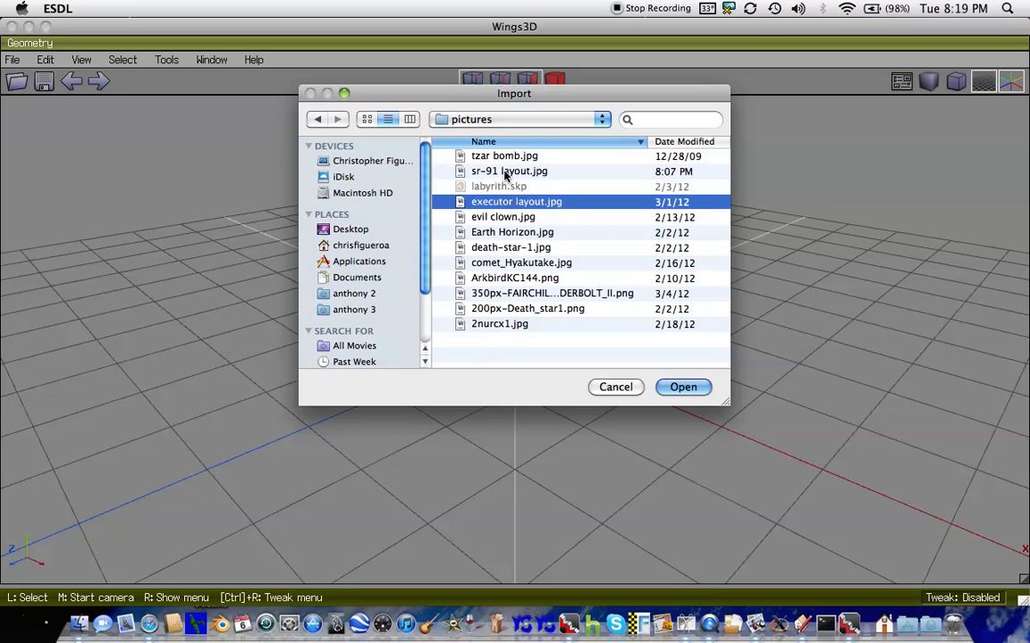
click(458, 170)
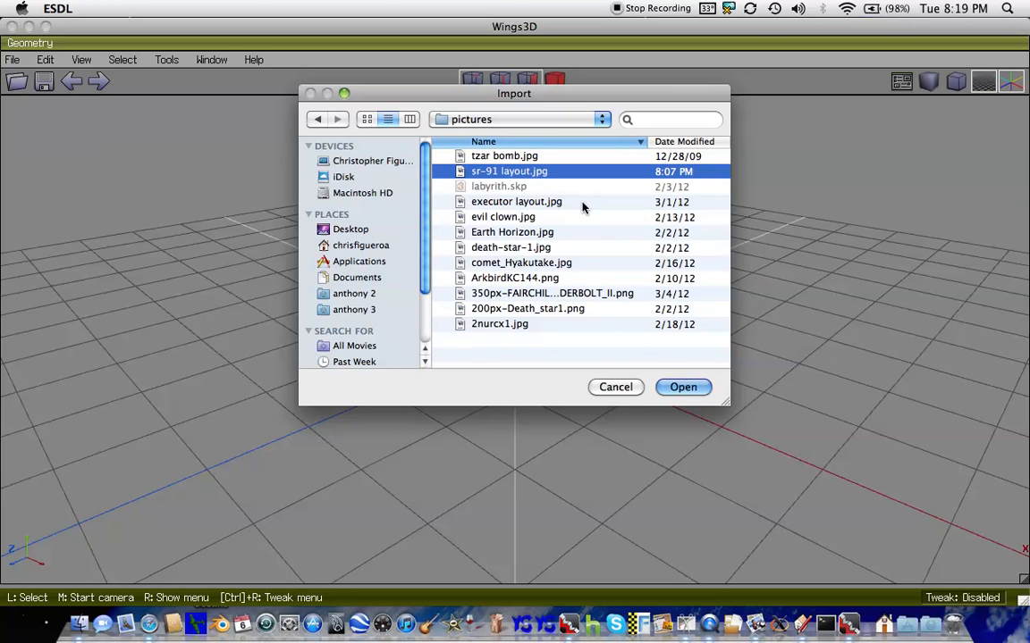
click(679, 388)
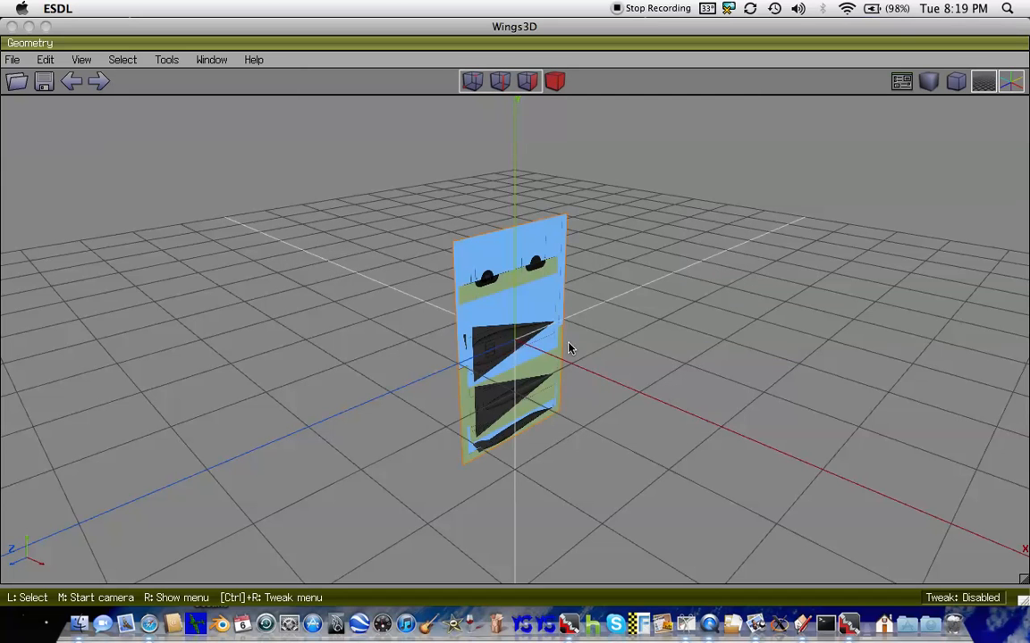
scroll(547, 342, up, 5)
scroll(547, 342, down, 5)
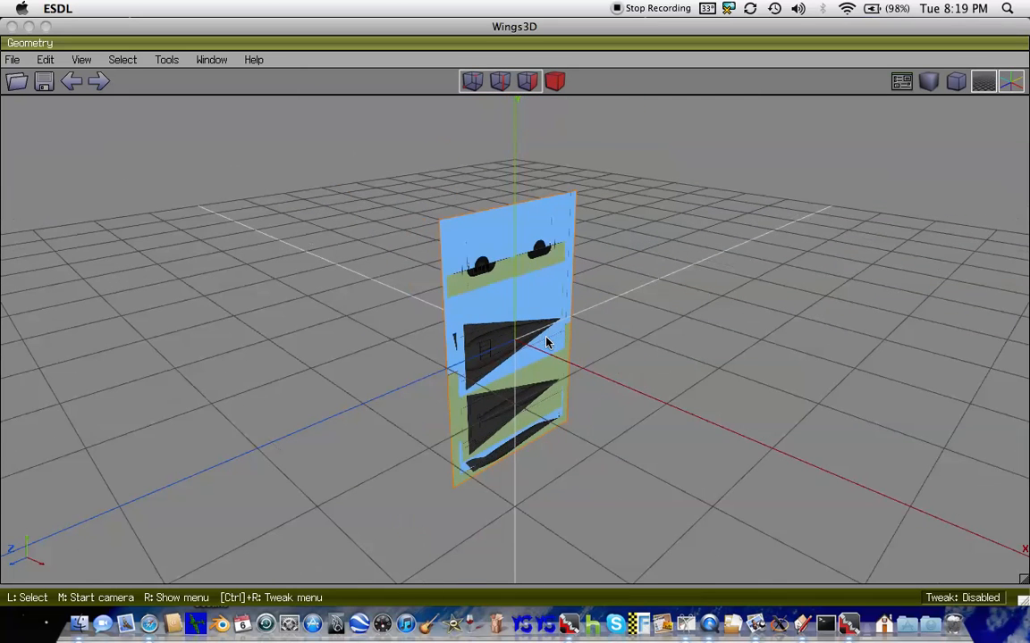
- Rotate all faces of the image plane 90° about the Z axis so it lies flat, and clear the selection
drag(343, 148, 688, 515)
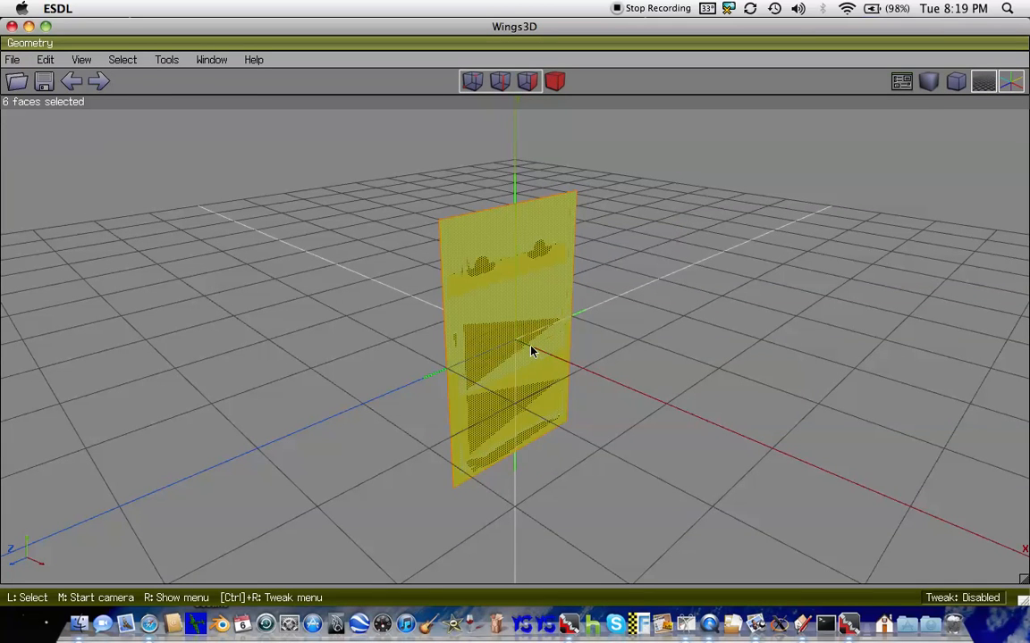
right_click(531, 352)
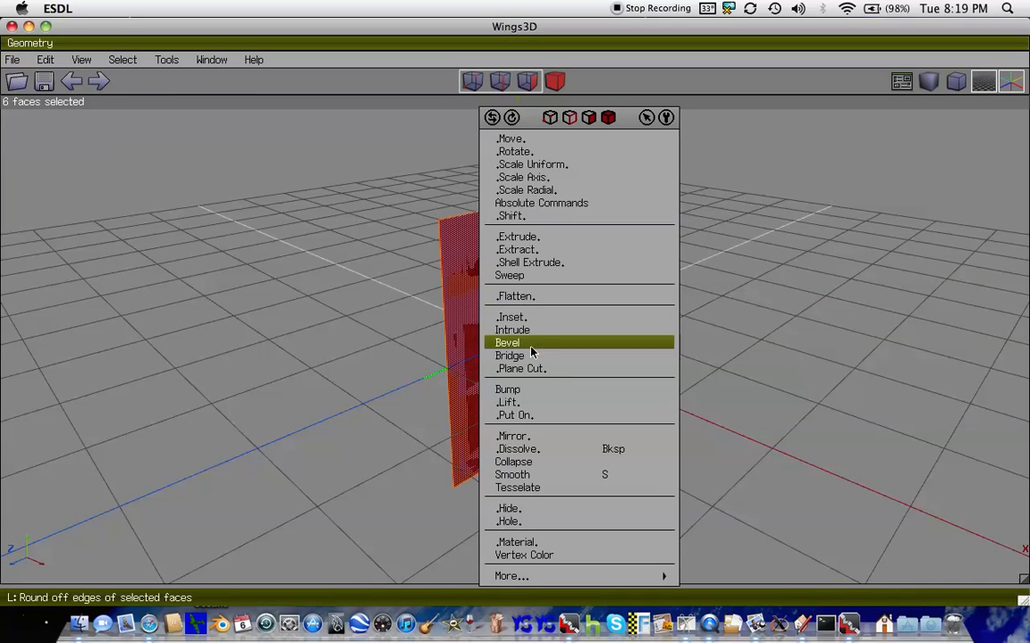
click(529, 153)
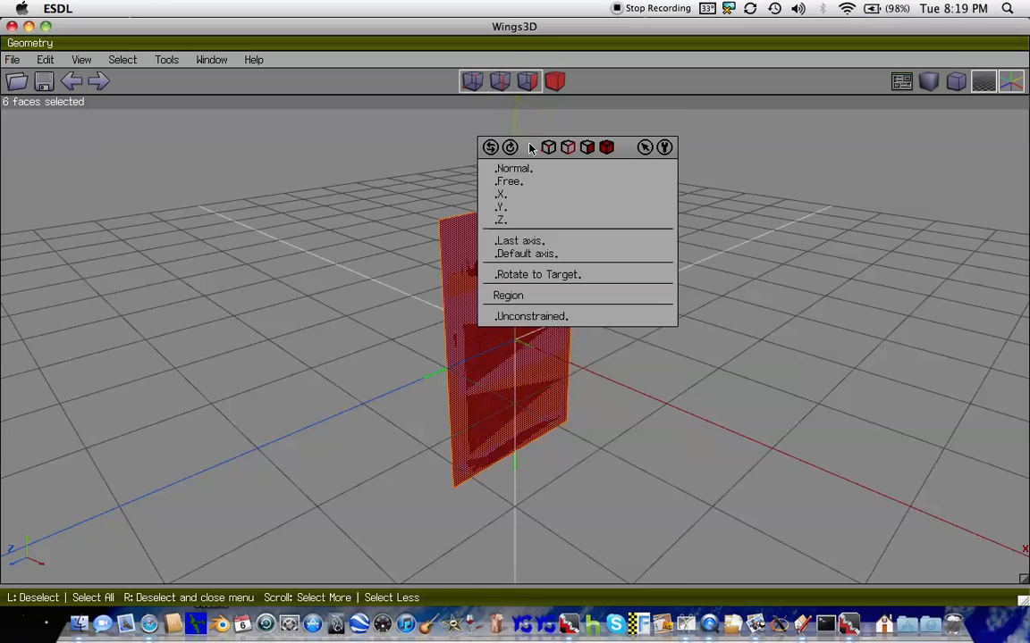
click(503, 221)
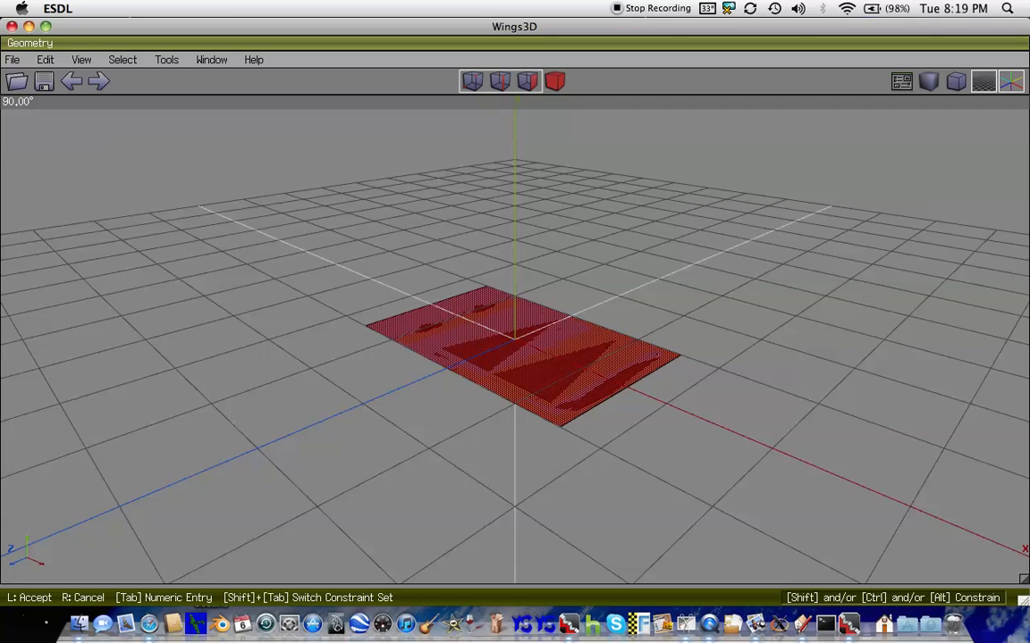
click(506, 221)
key(space)
drag(755, 476, 223, 136)
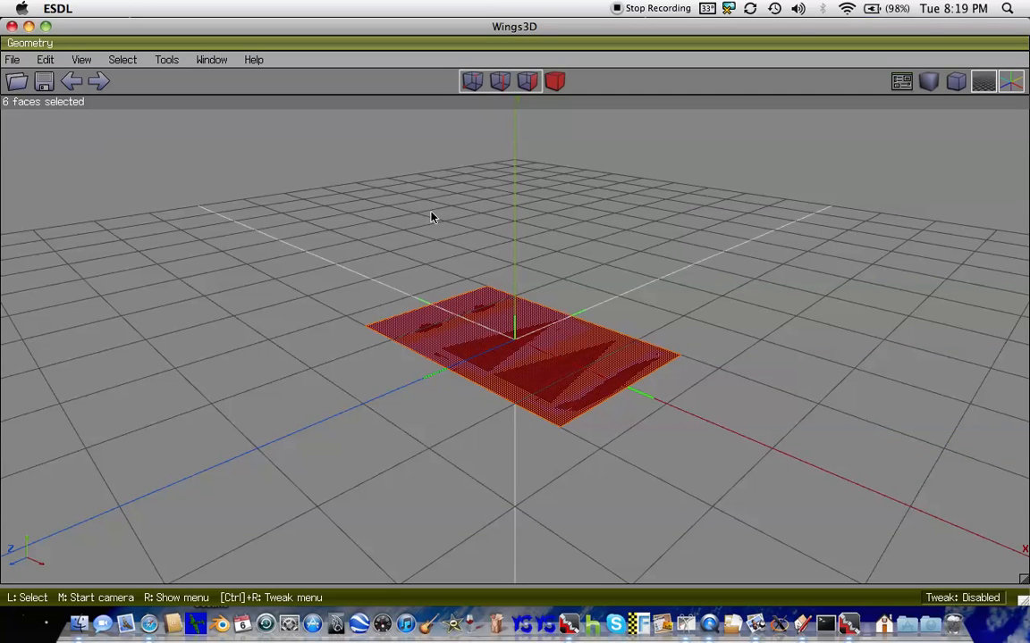
key(space)
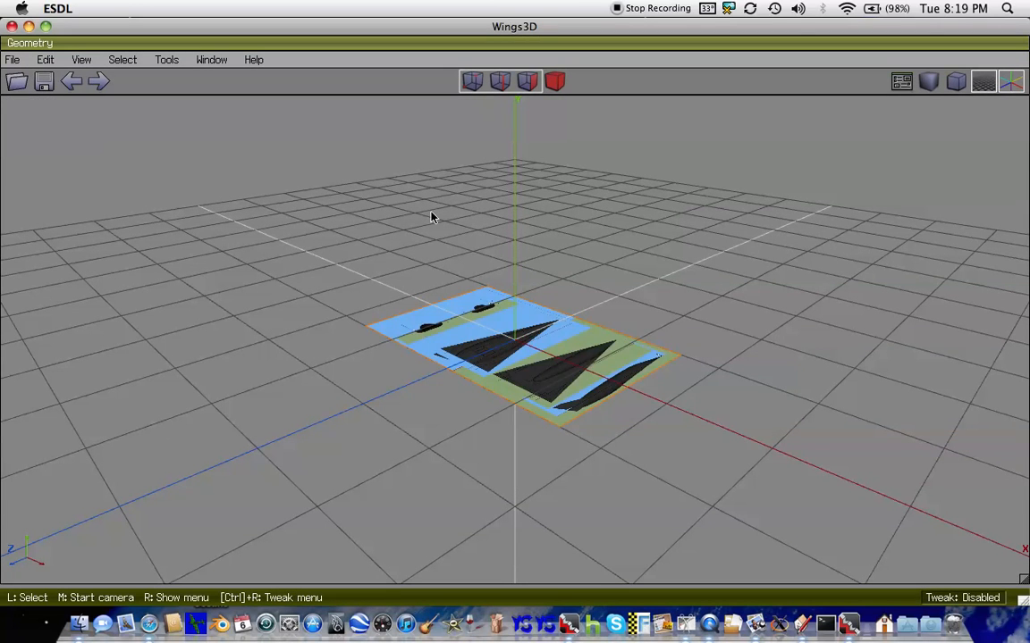
- In the top view, move the whole image plane about 0.0233 along X to centre the aircraft's plan drawing on the axis, and deselect it
key(y)
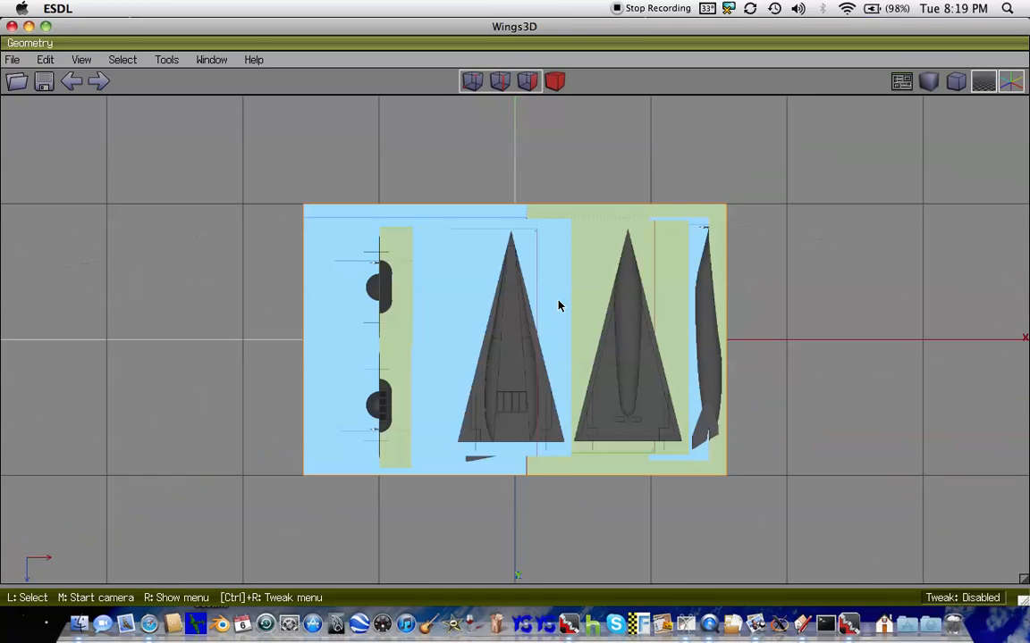
scroll(557, 306, up, 6)
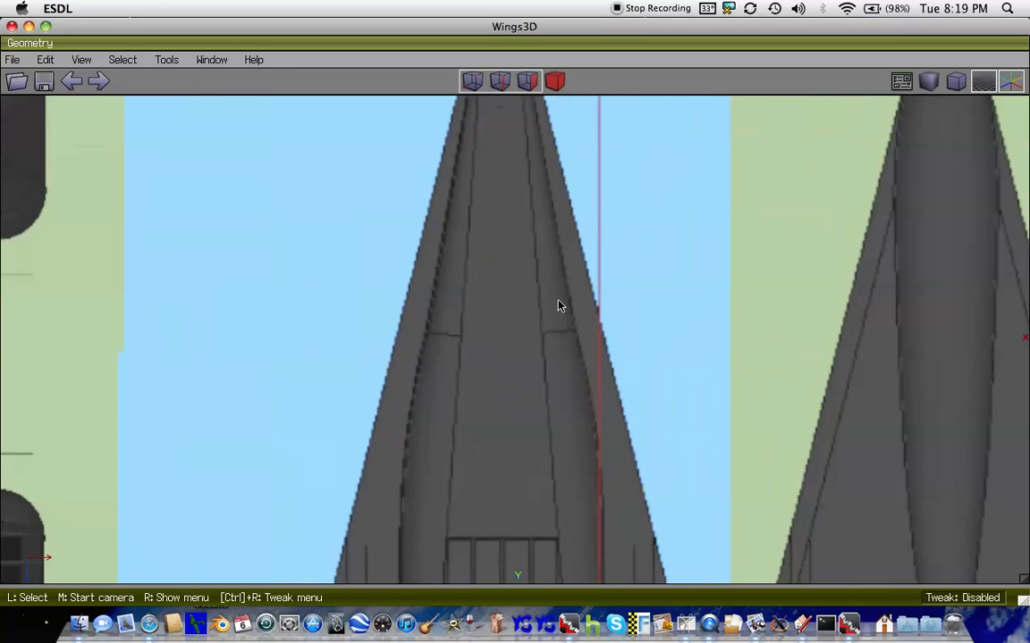
scroll(557, 306, down, 3)
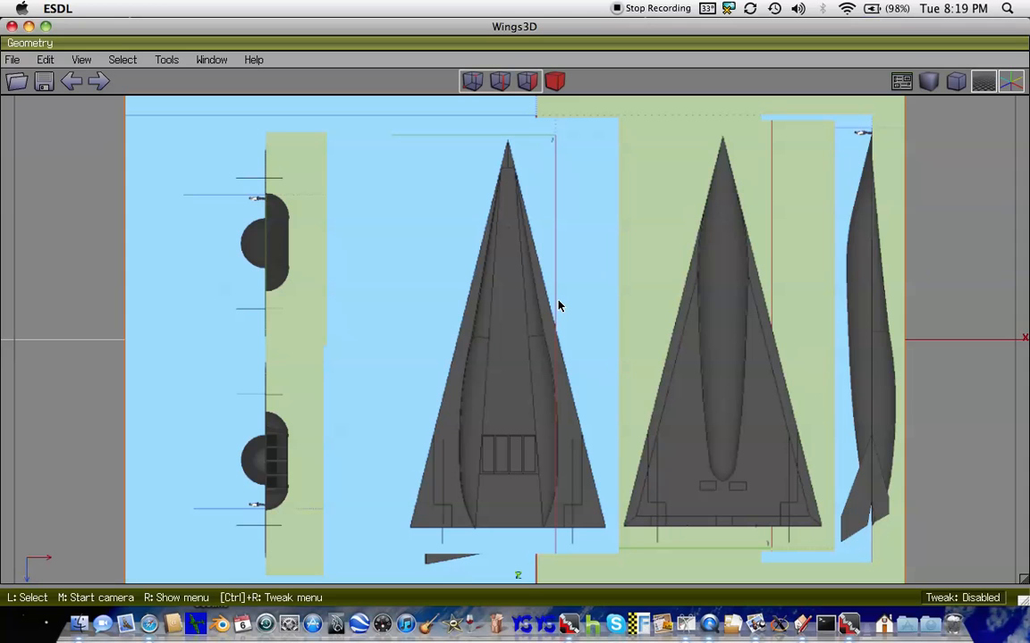
scroll(558, 305, down, 4)
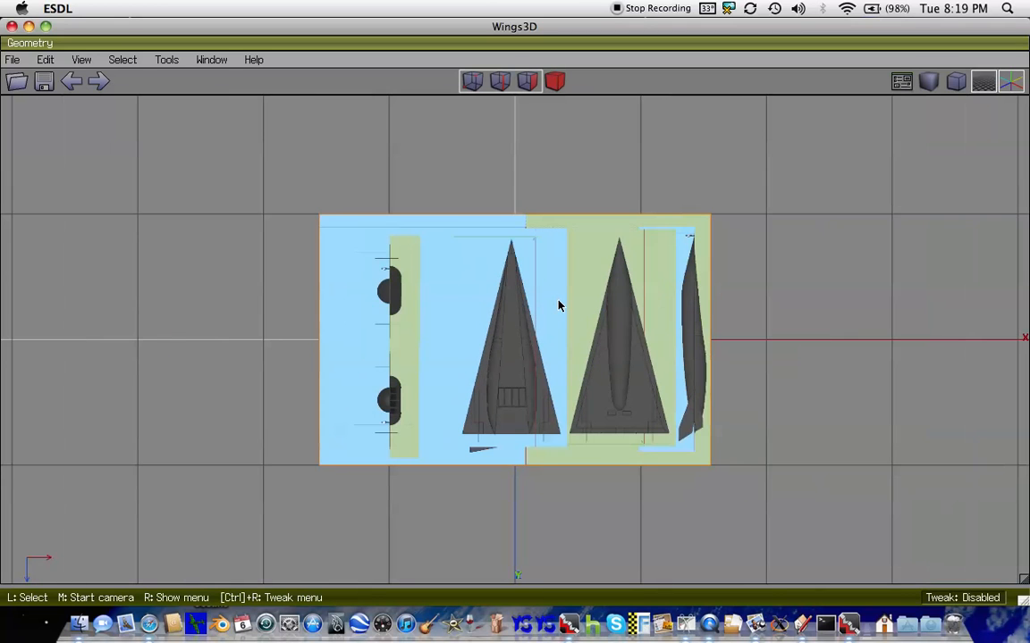
scroll(557, 306, up, 2)
scroll(558, 306, down, 1)
drag(168, 132, 833, 512)
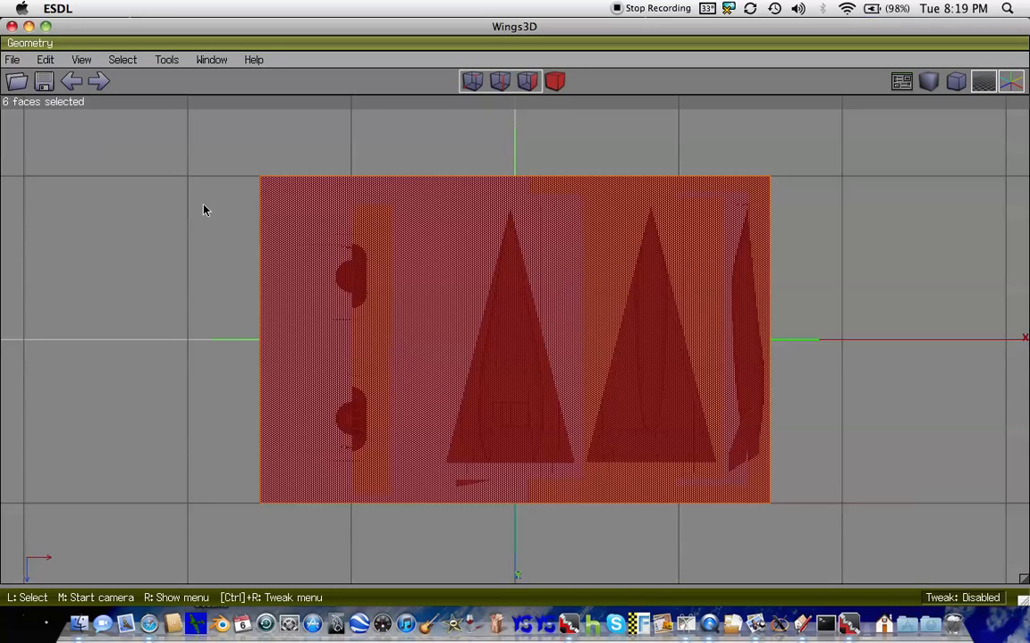
drag(190, 161, 873, 533)
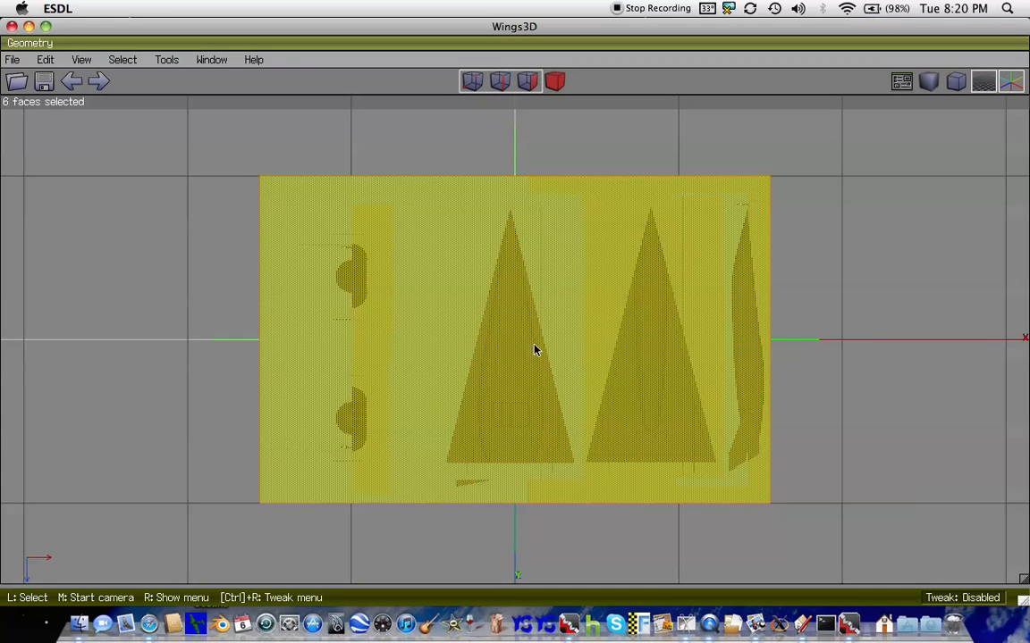
right_click(534, 350)
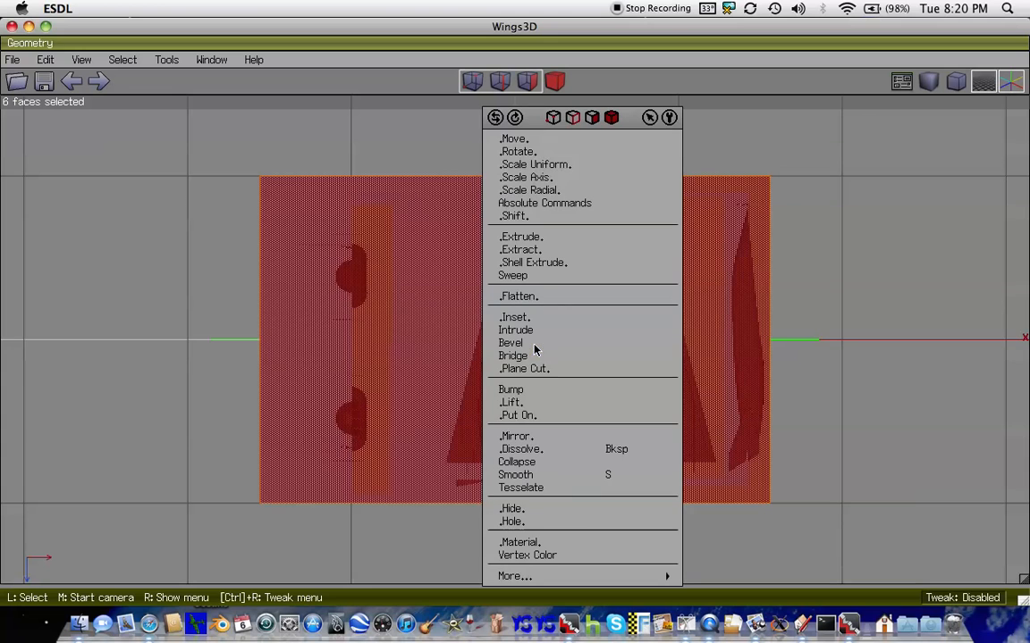
click(513, 140)
click(489, 186)
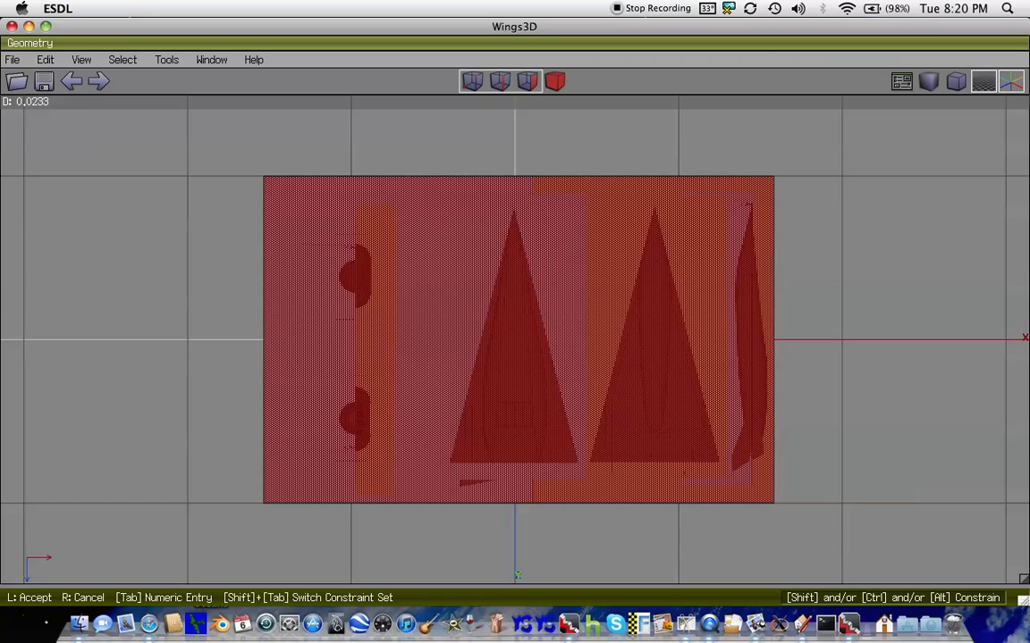
click(490, 188)
click(480, 161)
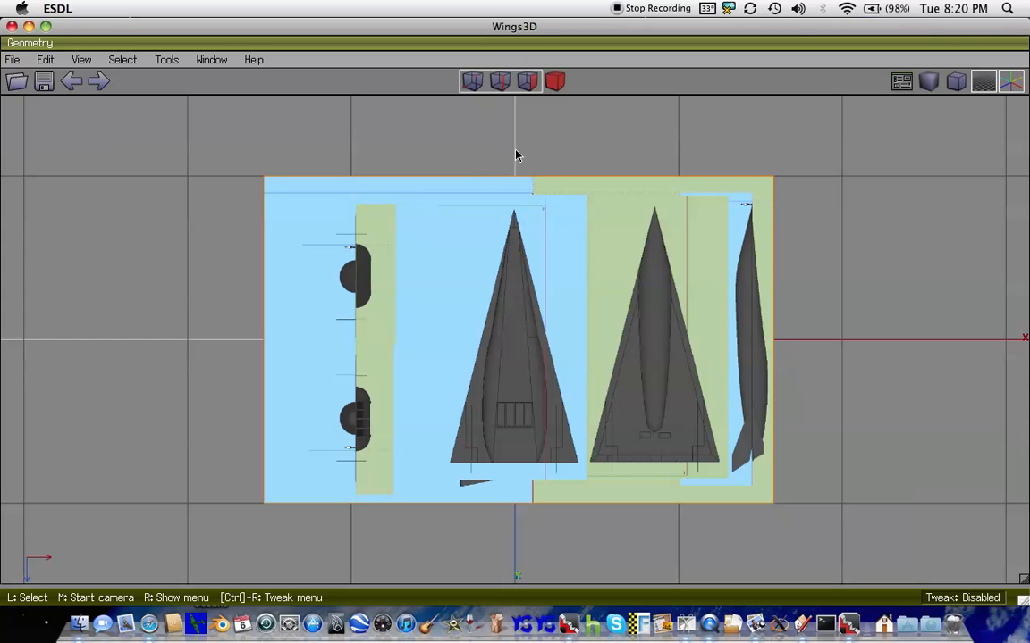
- Create a default cube at the origin and select all six of its faces
right_click(516, 156)
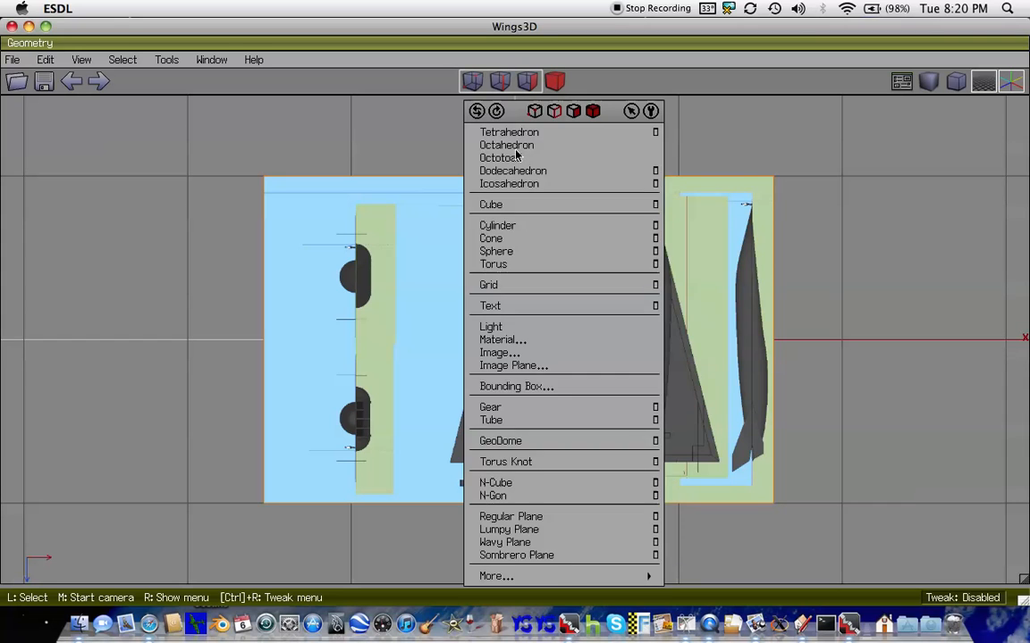
click(512, 206)
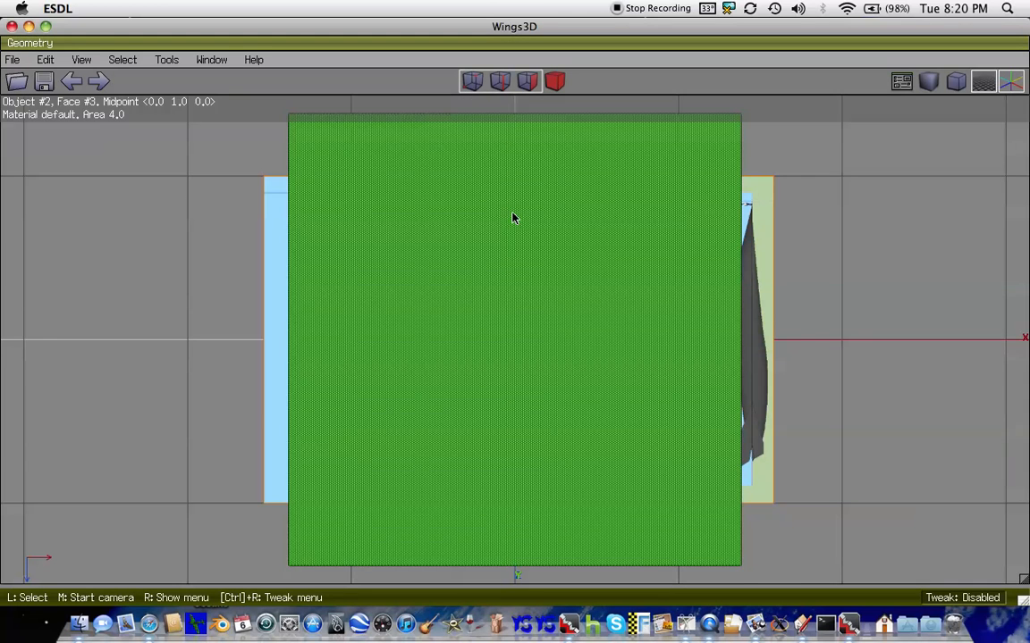
scroll(512, 215, down, 3)
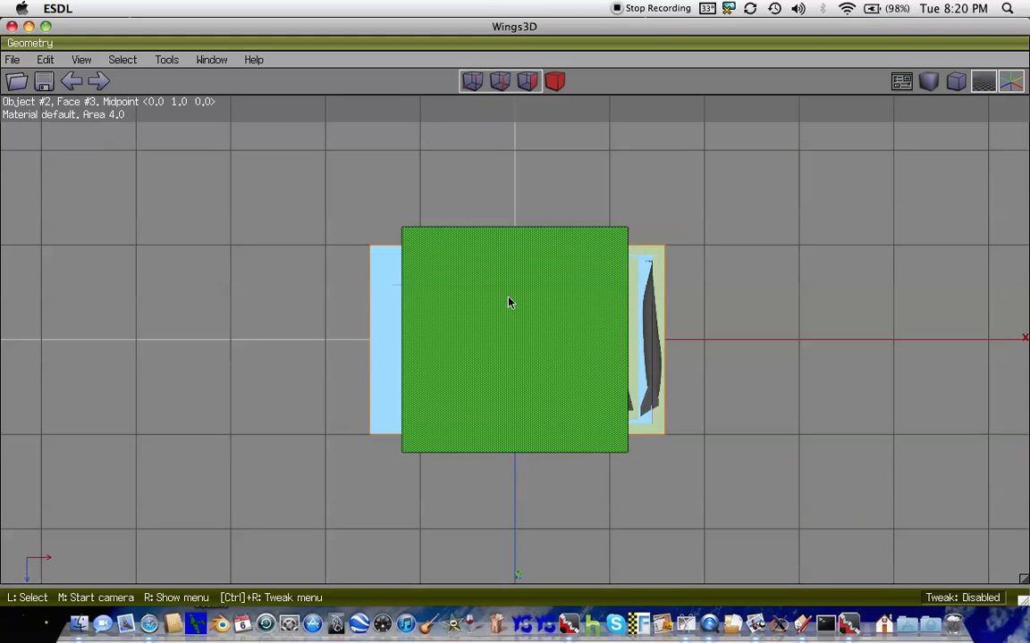
click(509, 303)
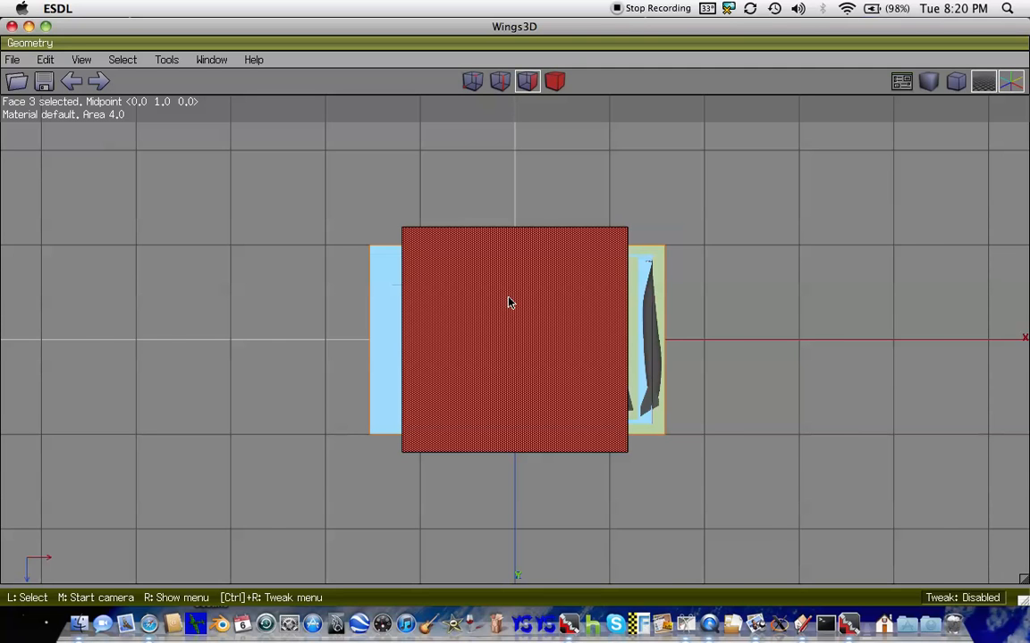
key(r)
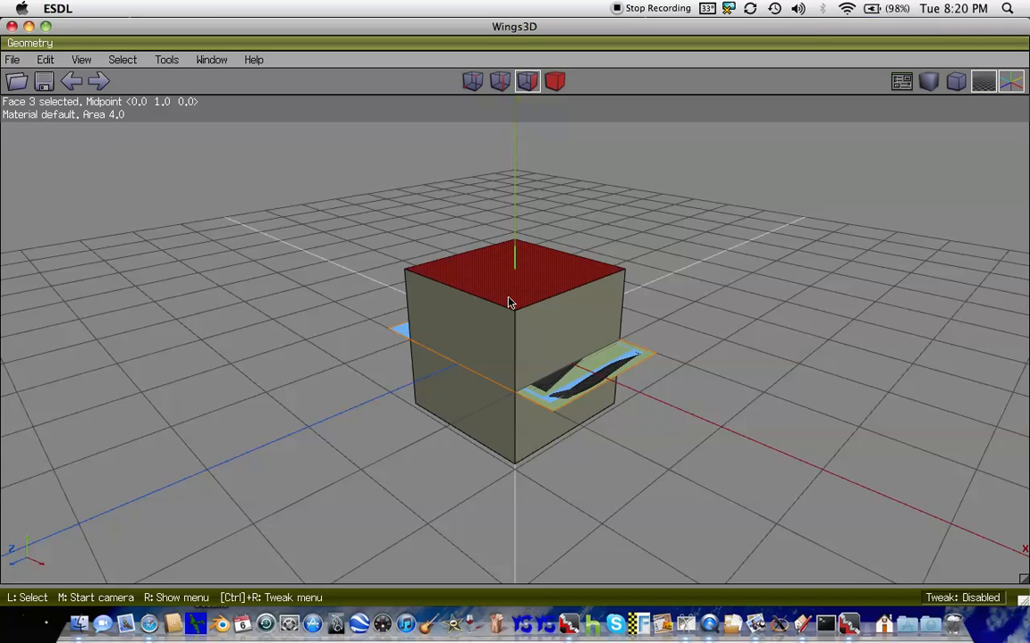
key(plus)
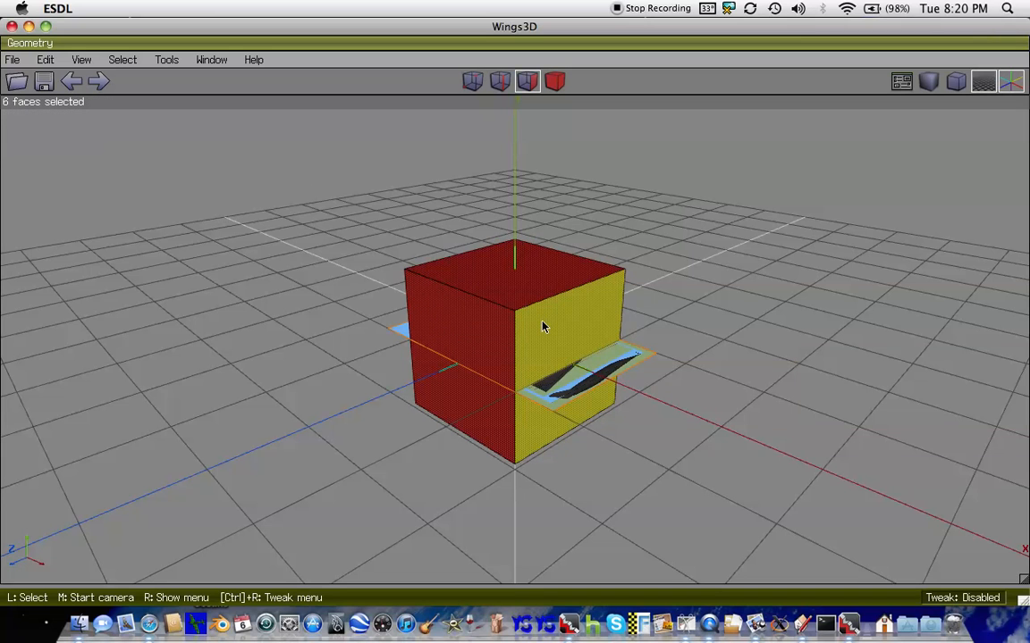
scroll(543, 327, down, 3)
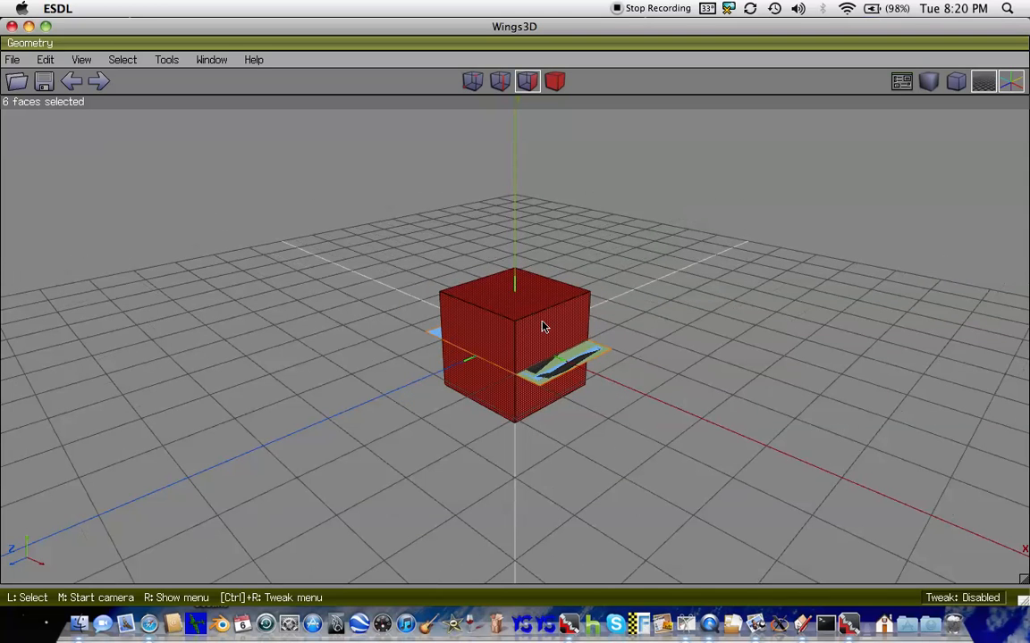
scroll(542, 327, up, 2)
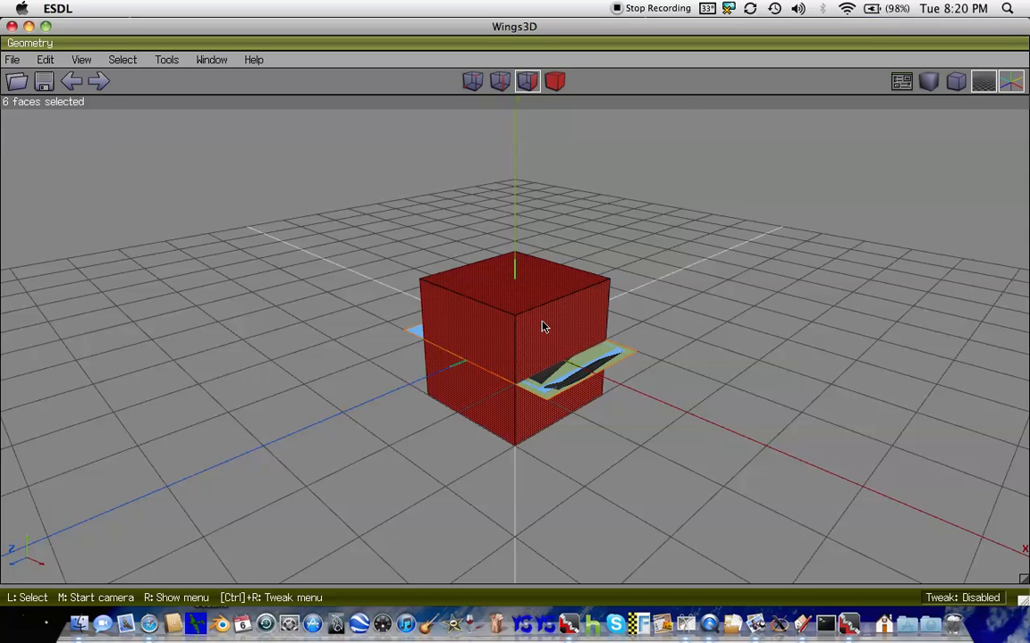
- Replace the selection with all faces of both the cube and the image plane
right_click(543, 327)
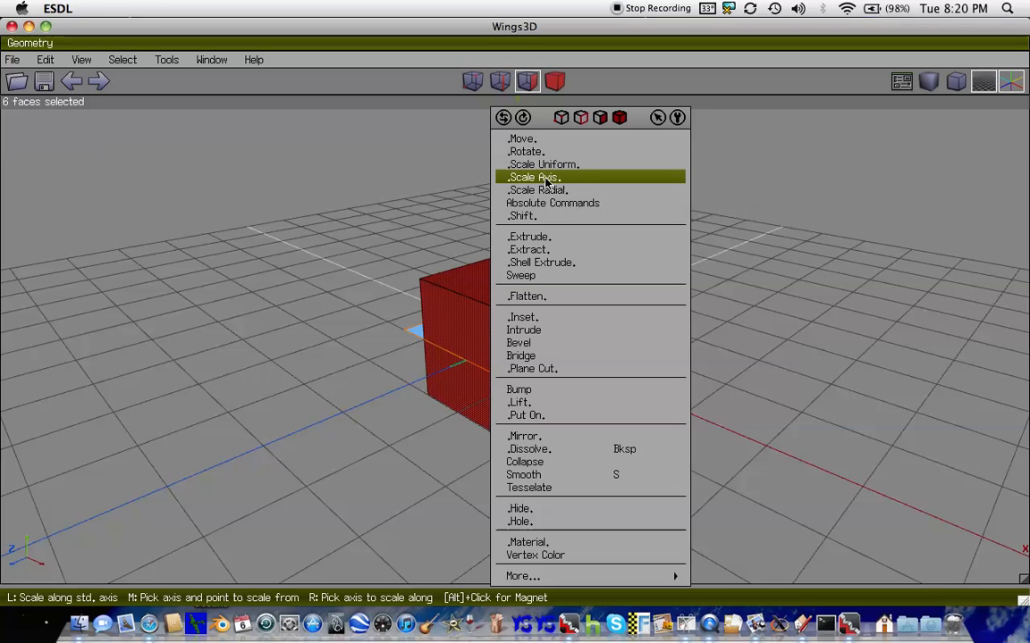
click(891, 325)
key(space)
drag(797, 515, 173, 108)
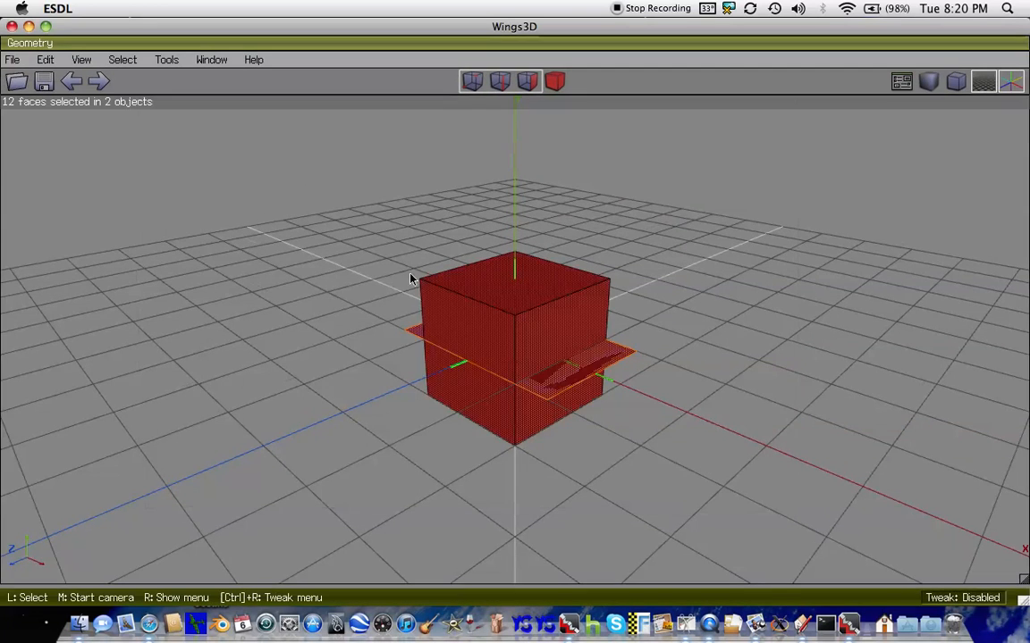
- Try to scale the cube and image plane together uniformly to about 788%, and undo the scaling
right_click(469, 331)
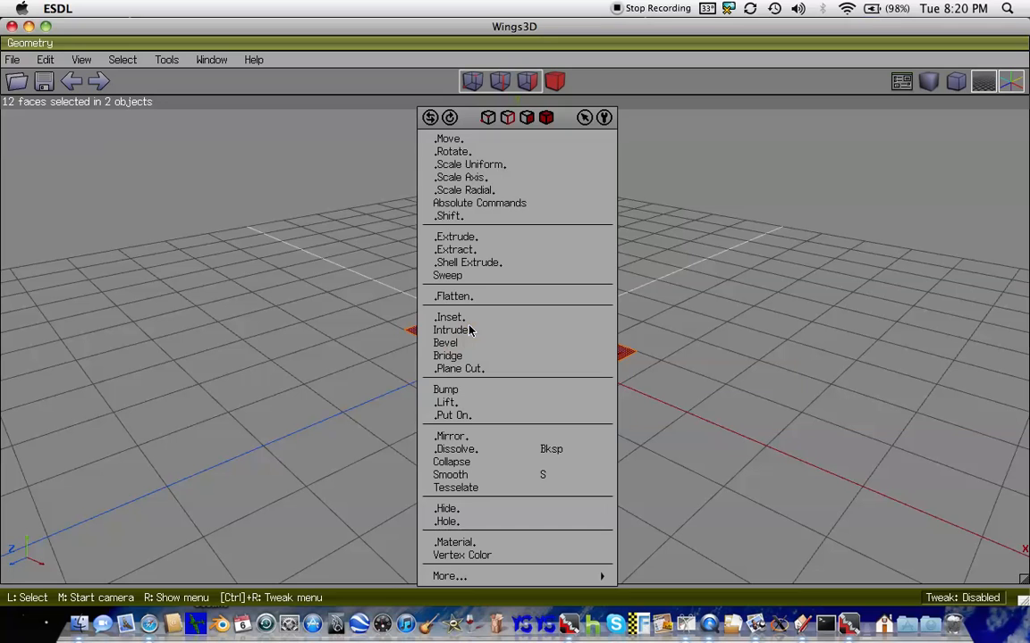
click(460, 169)
scroll(514, 340, down, 5)
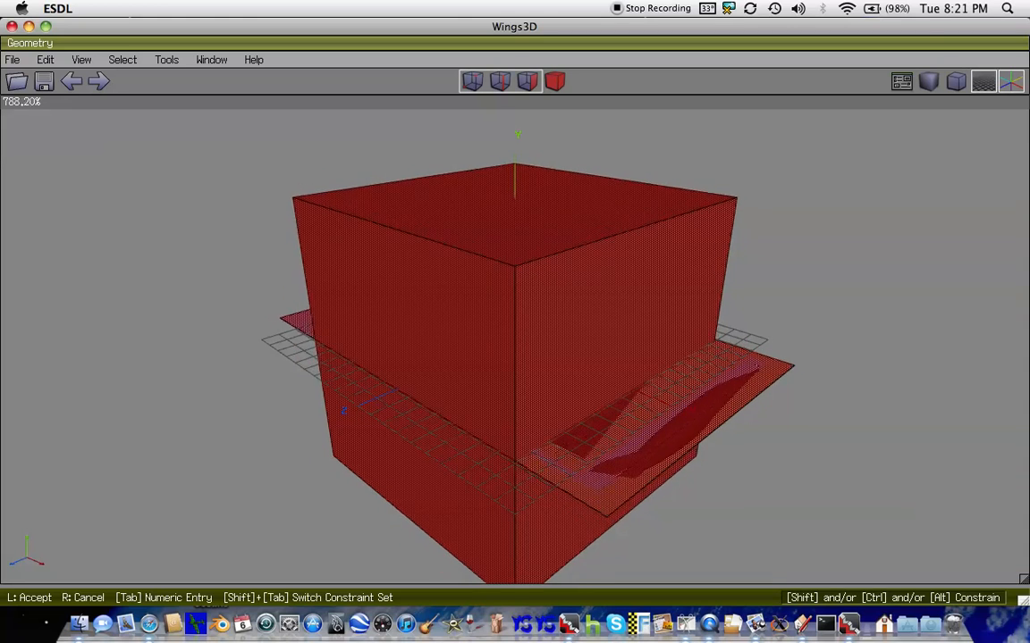
click(457, 168)
click(69, 82)
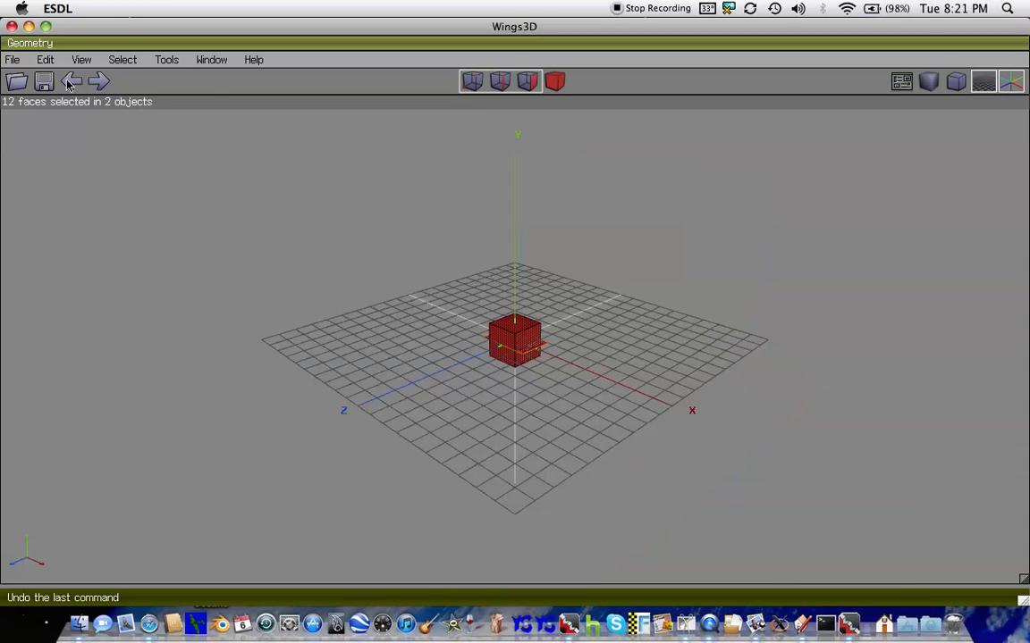
- Examine from above how large the cube and image plane are compared with the grid
scroll(556, 297, up, 2)
scroll(556, 297, up, 1)
key(y)
scroll(556, 298, up, 3)
scroll(556, 297, up, 2)
scroll(556, 298, down, 6)
scroll(552, 301, up, 2)
scroll(551, 304, down, 3)
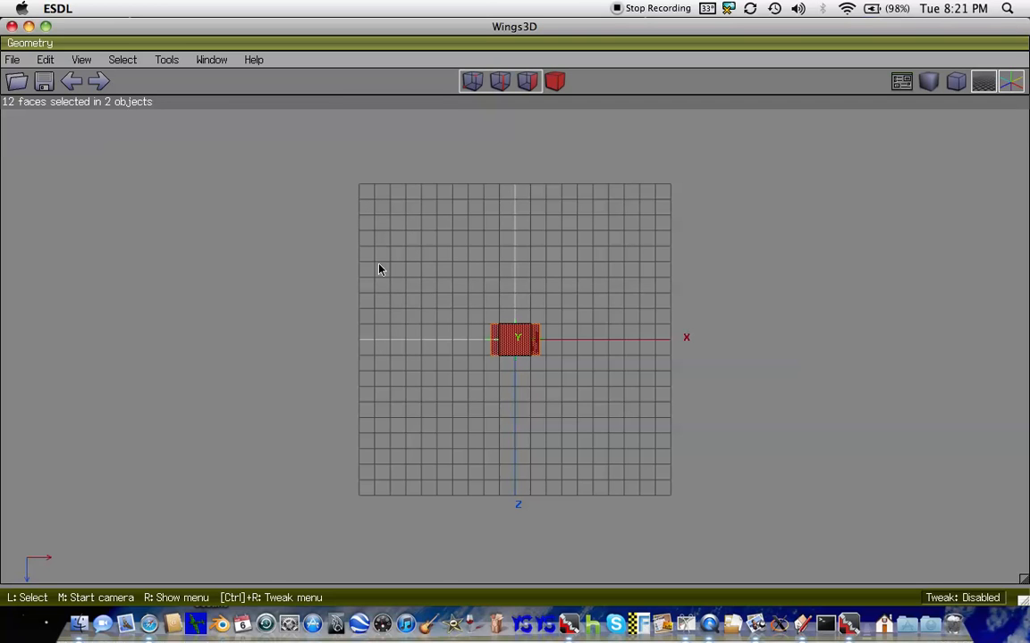
- Switch to the Dashboard calculator, calculate a division by 2, clear it and return to Wings3D
click(382, 624)
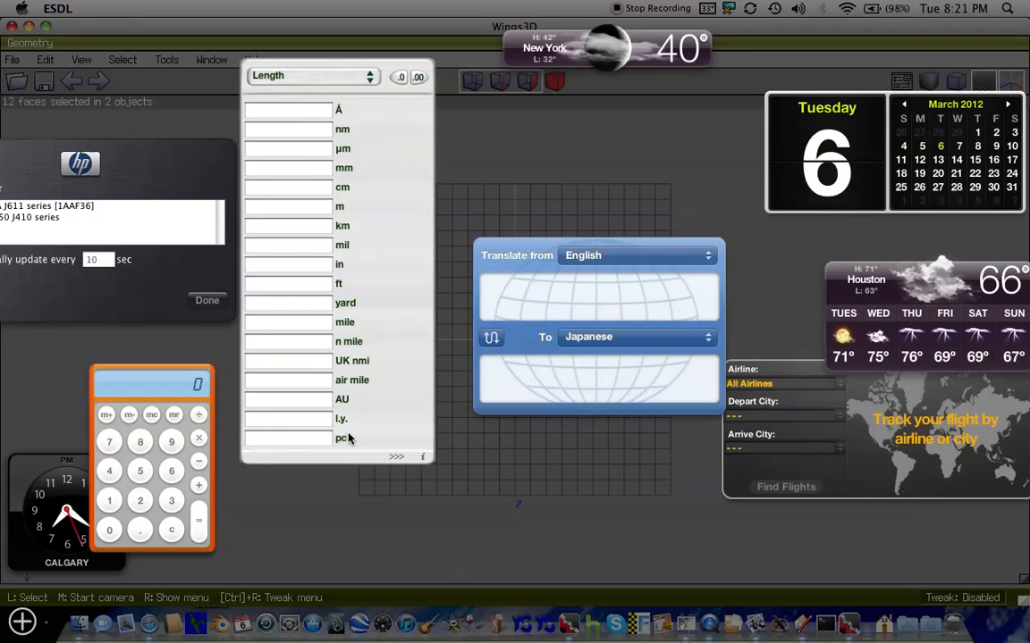
click(143, 499)
click(167, 531)
click(167, 500)
click(167, 501)
click(197, 413)
click(199, 415)
click(140, 500)
click(199, 521)
click(171, 530)
click(387, 506)
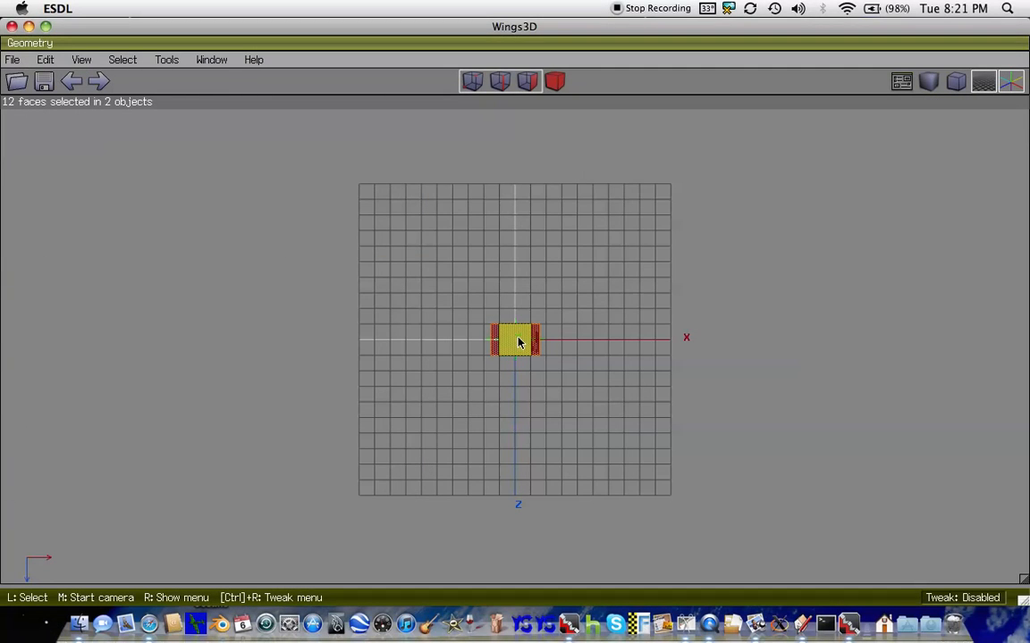
- Scale the cube and image plane together uniformly to about 1600%
right_click(516, 342)
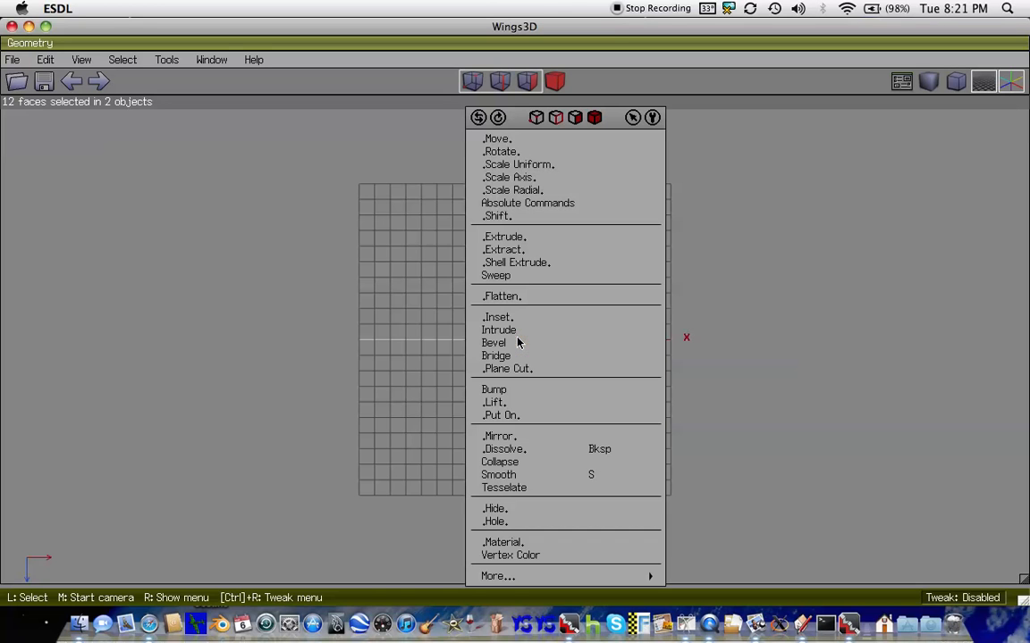
click(537, 169)
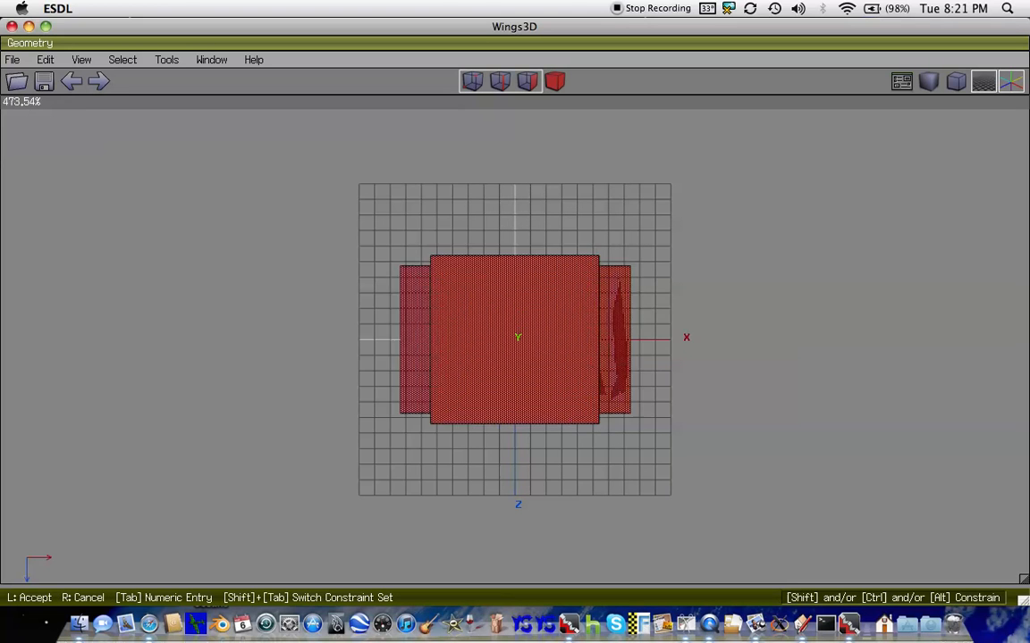
scroll(514, 340, down, 4)
scroll(515, 340, down, 2)
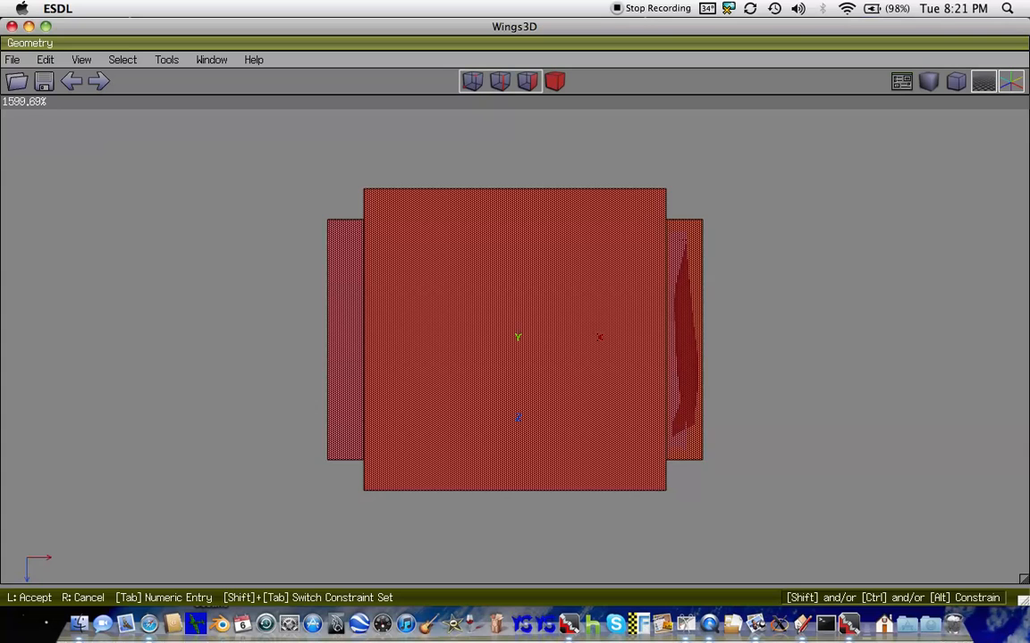
click(536, 169)
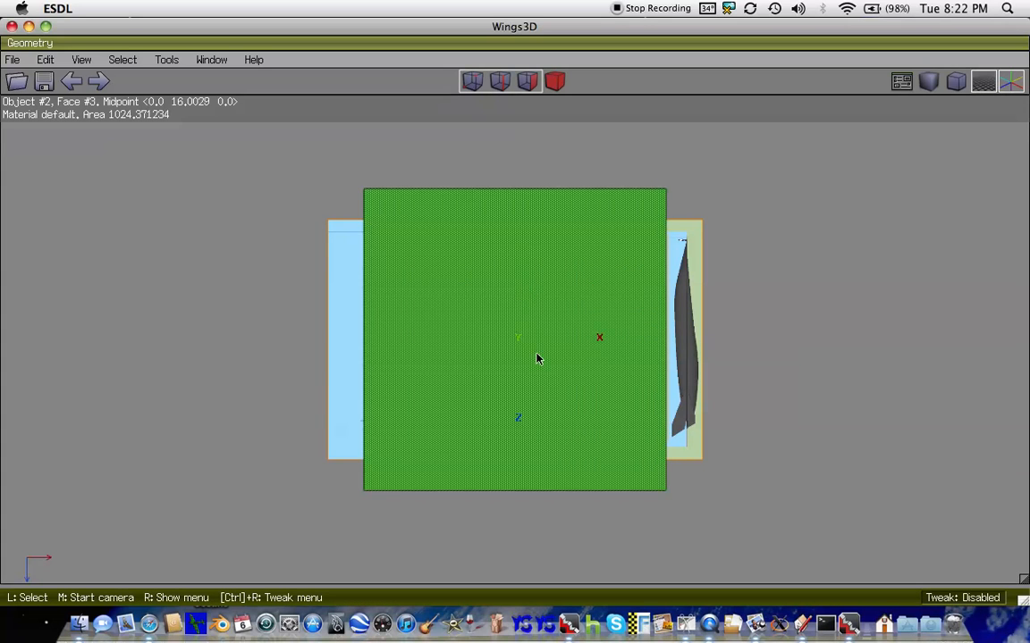
- Clear the selection and select all faces of the enlarged cube only
scroll(542, 381, up, 10)
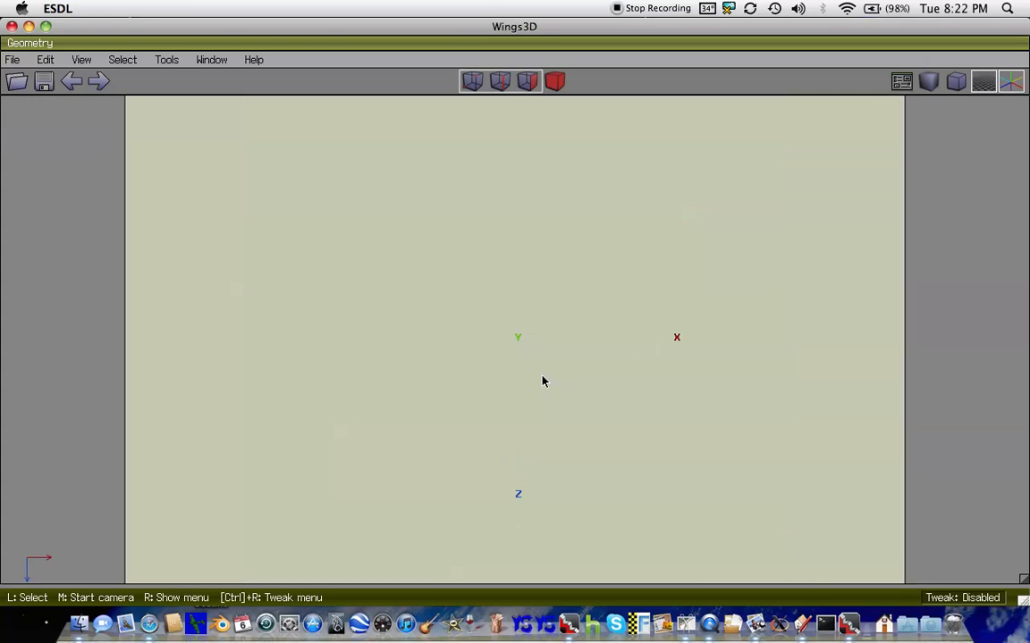
scroll(541, 382, up, 3)
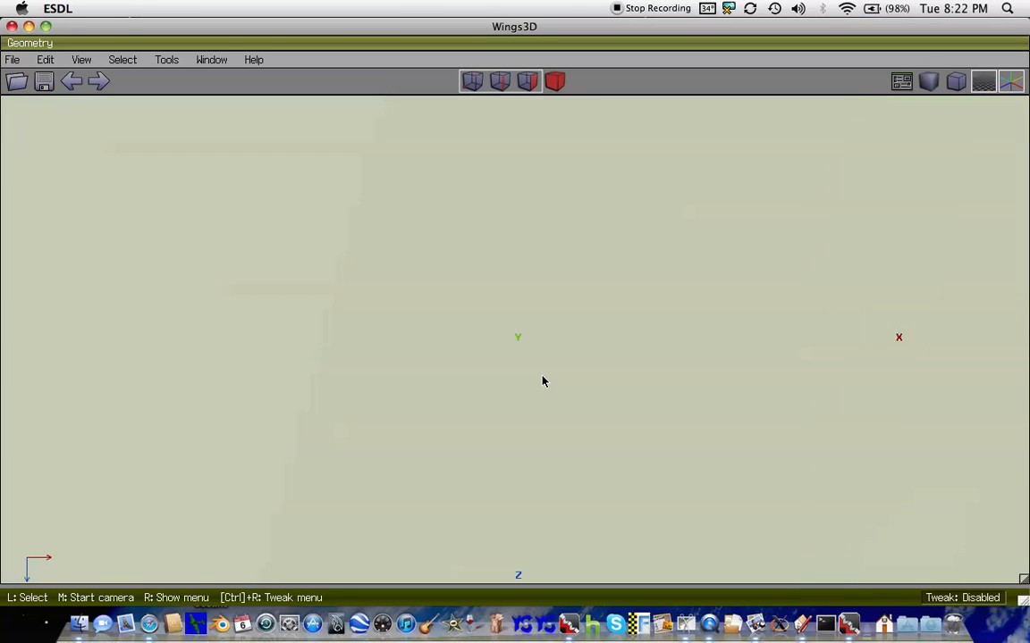
scroll(542, 382, down, 10)
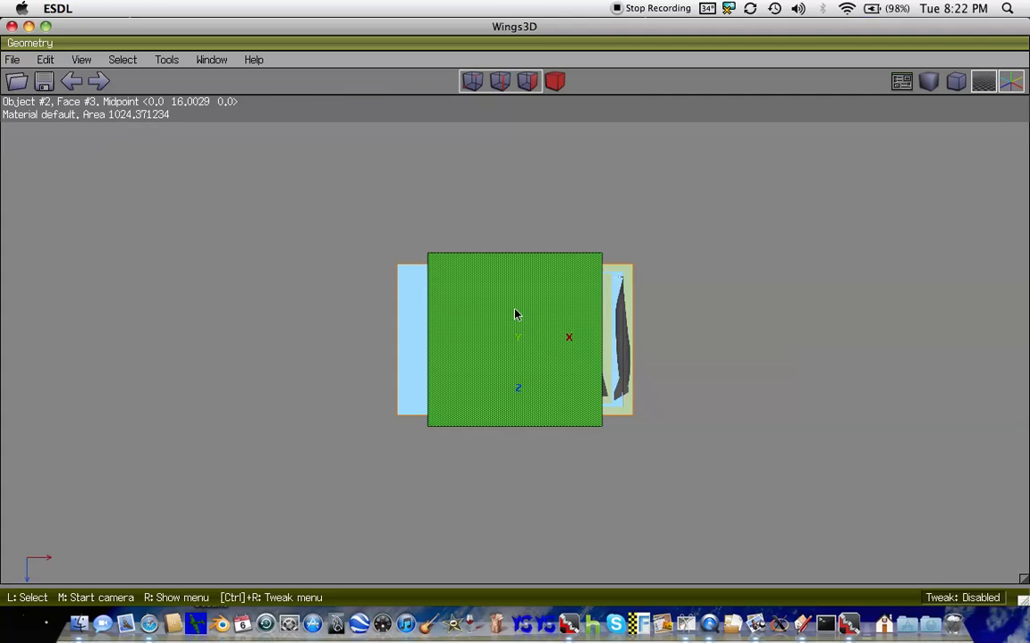
click(617, 333)
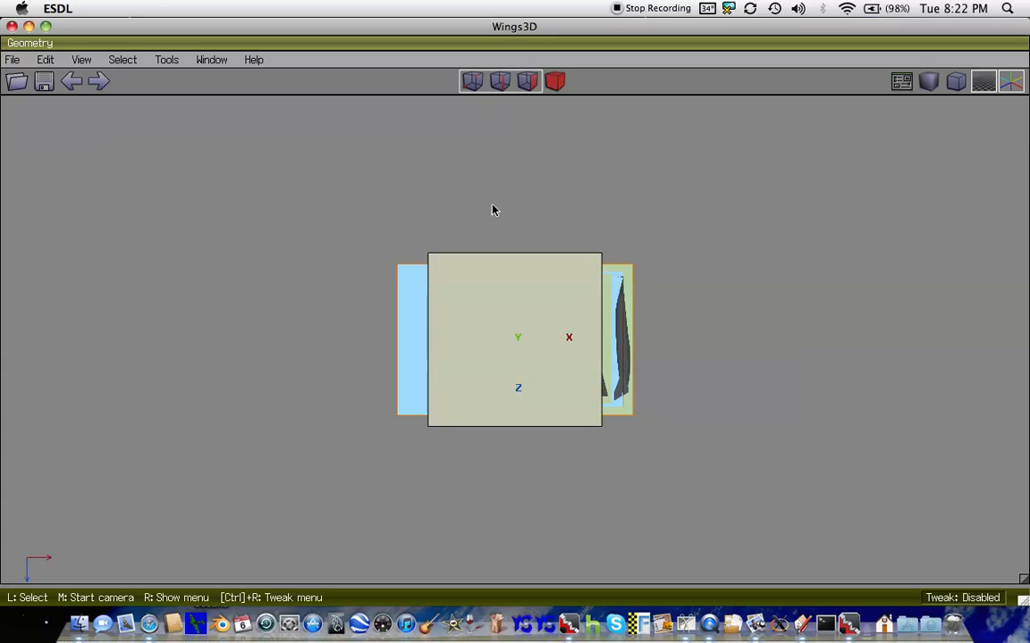
click(478, 287)
key(r)
key(i)
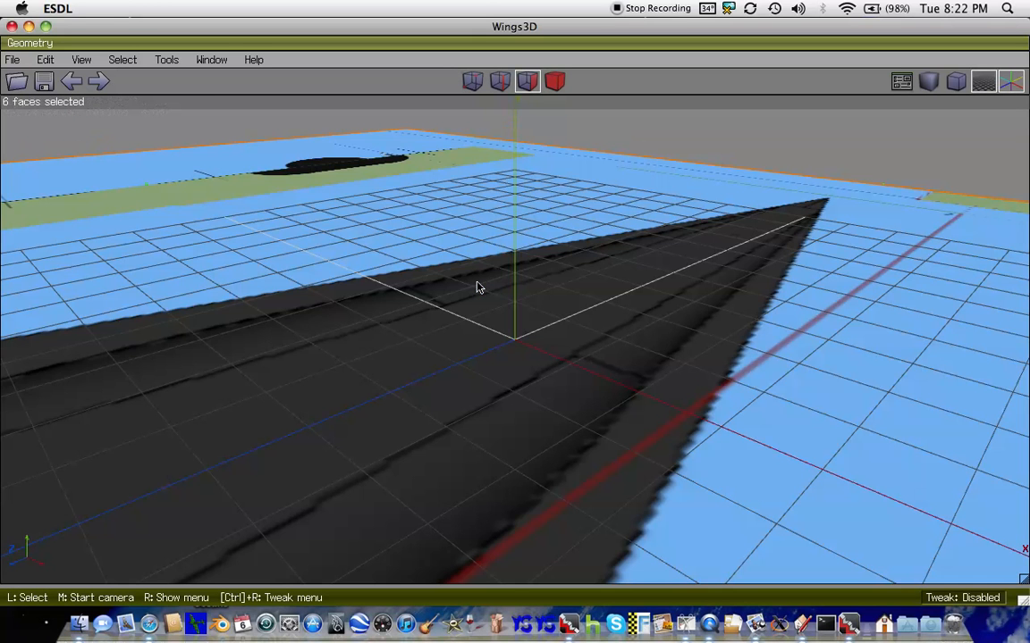
scroll(478, 286, down, 15)
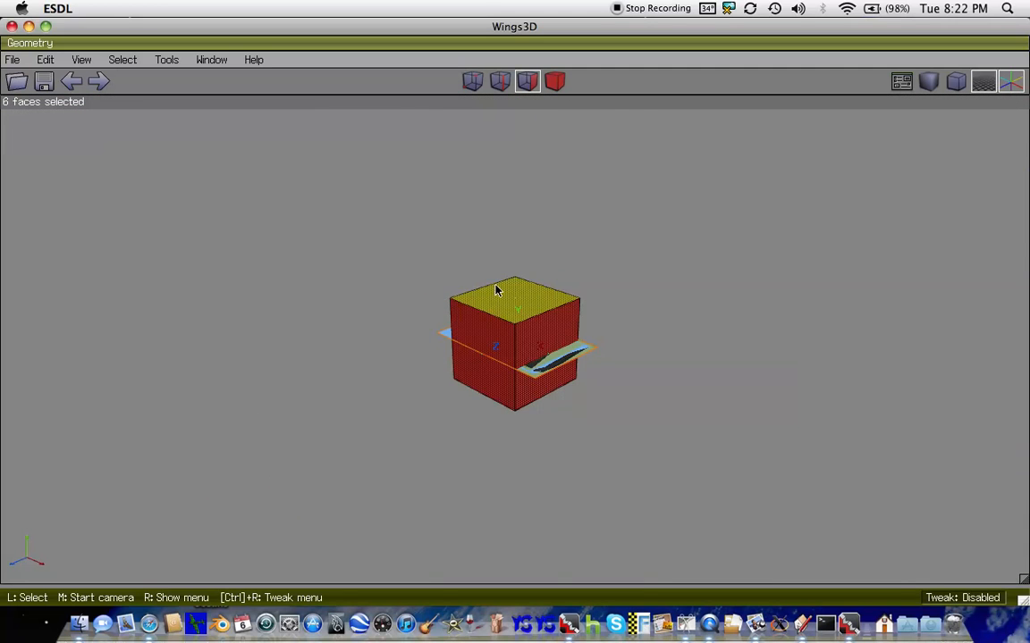
- Try to move the cube along the Z axis, and undo the move
right_click(498, 290)
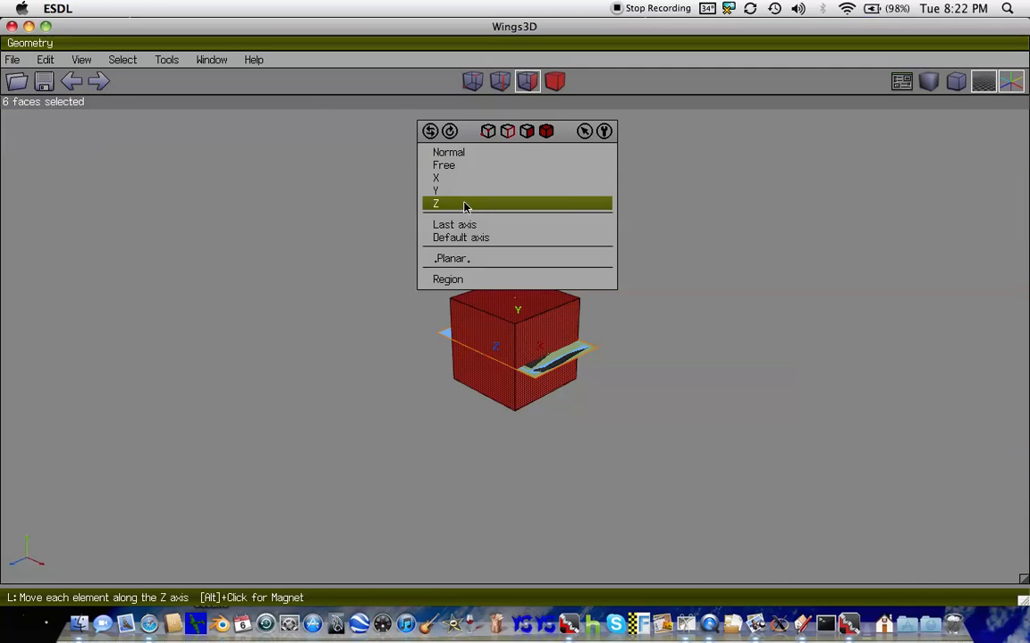
click(459, 206)
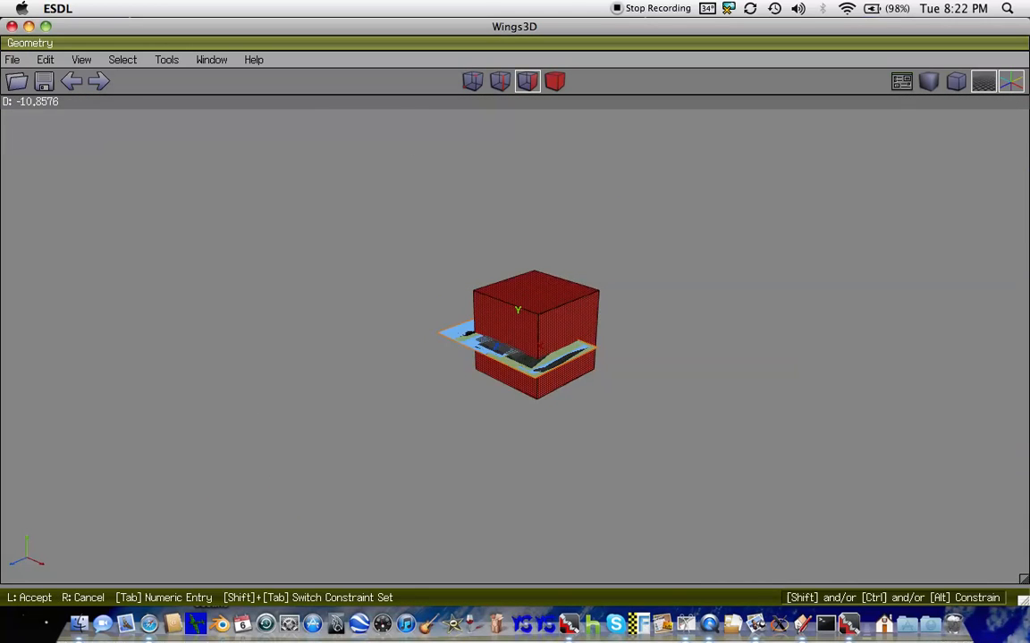
click(459, 212)
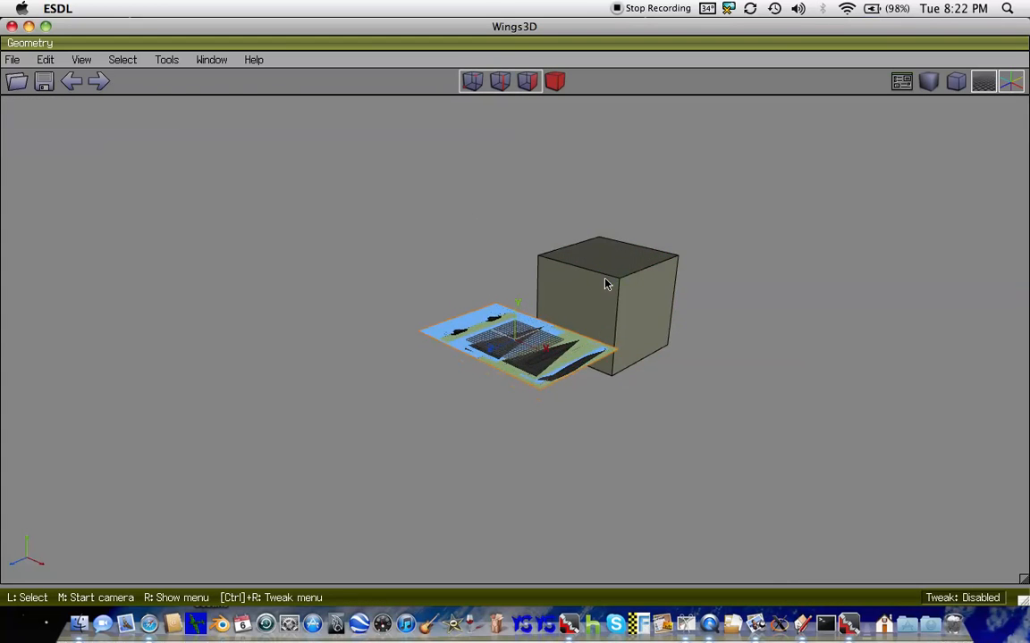
scroll(605, 284, up, 5)
click(45, 60)
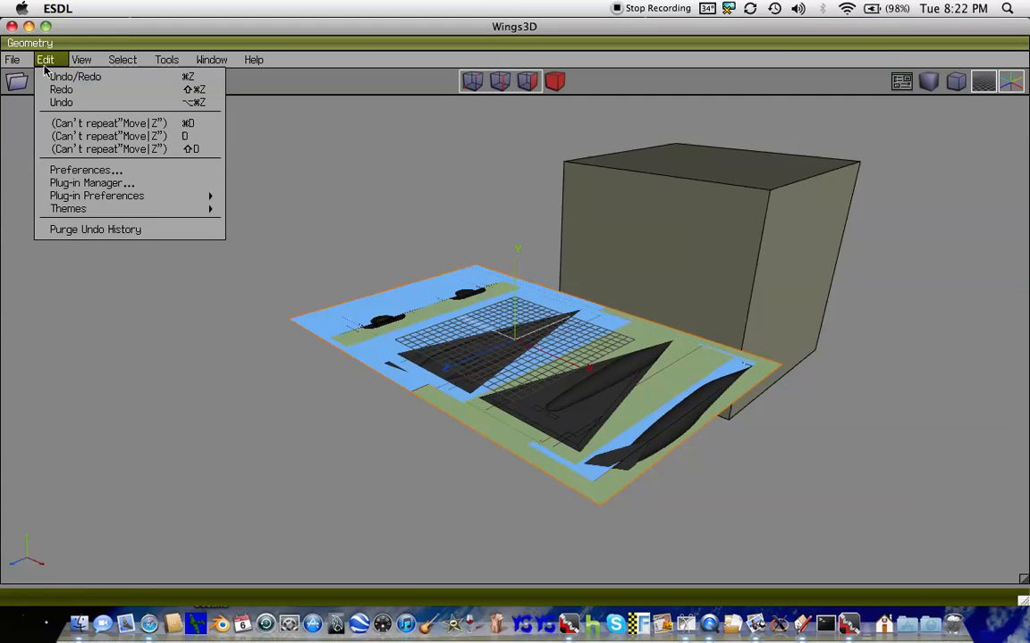
click(51, 76)
click(44, 60)
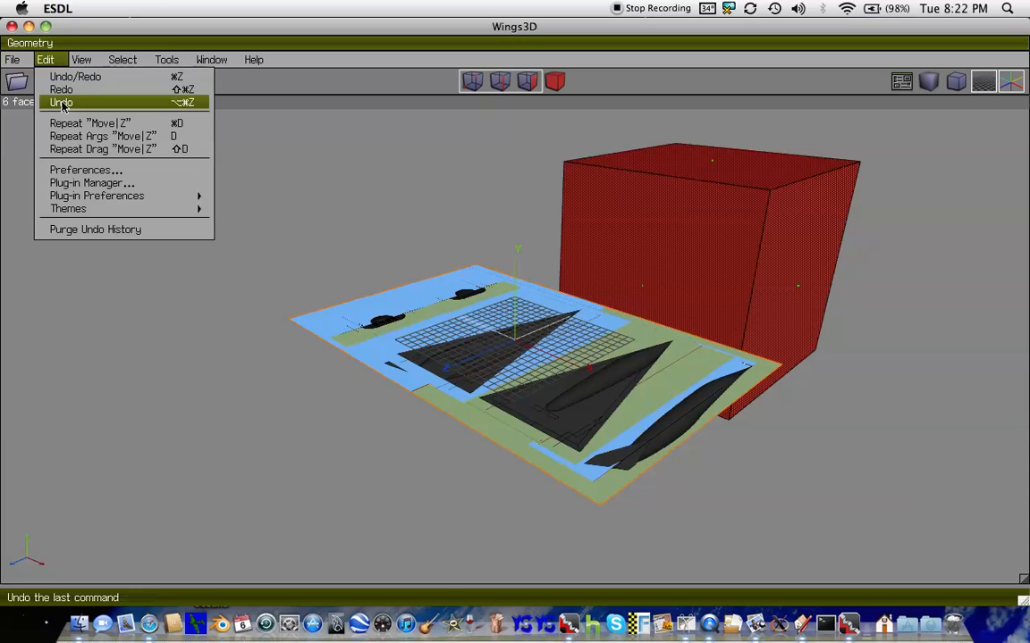
click(60, 79)
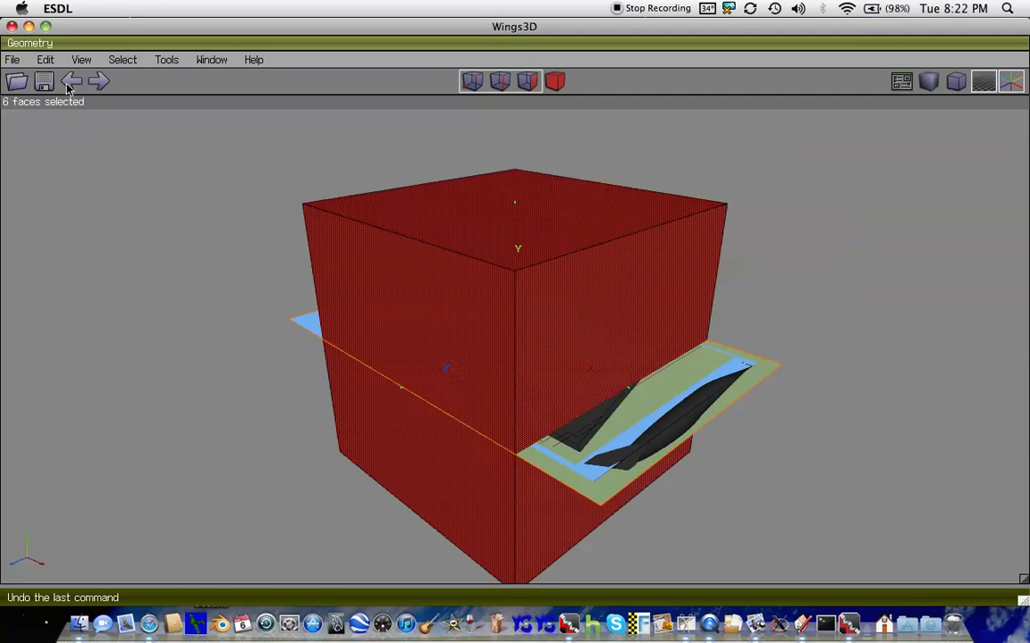
- Replace the cube selection with all faces of the image plane
click(659, 414)
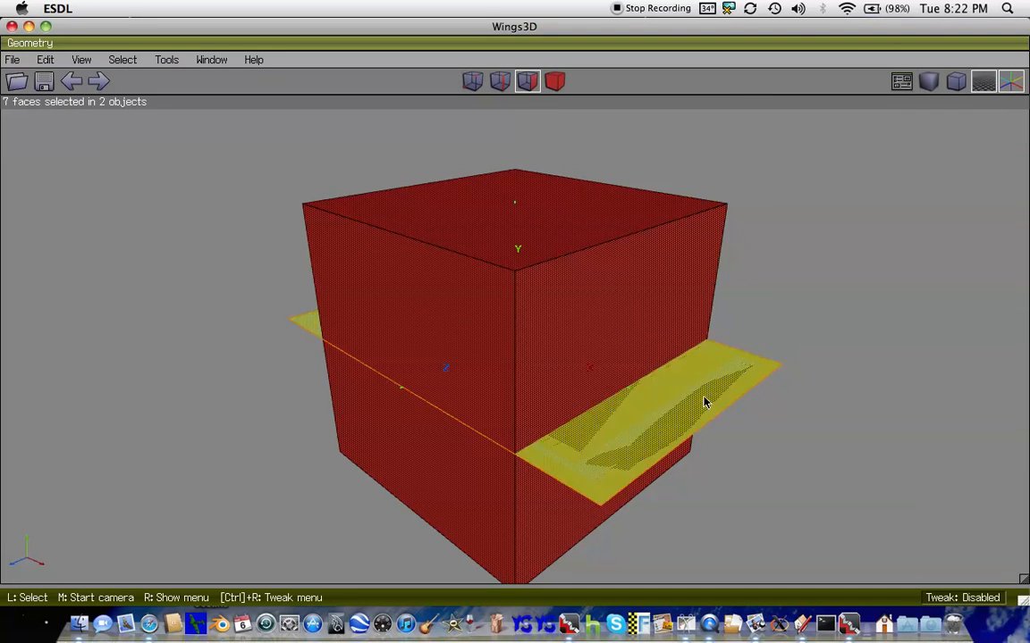
drag(793, 389, 745, 331)
key(space)
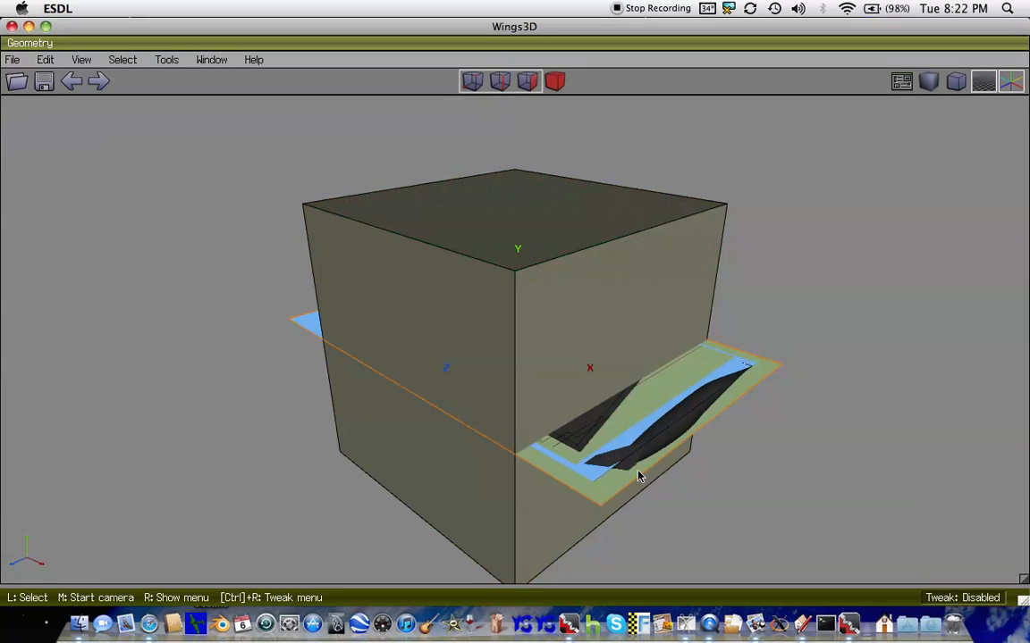
drag(794, 391, 740, 345)
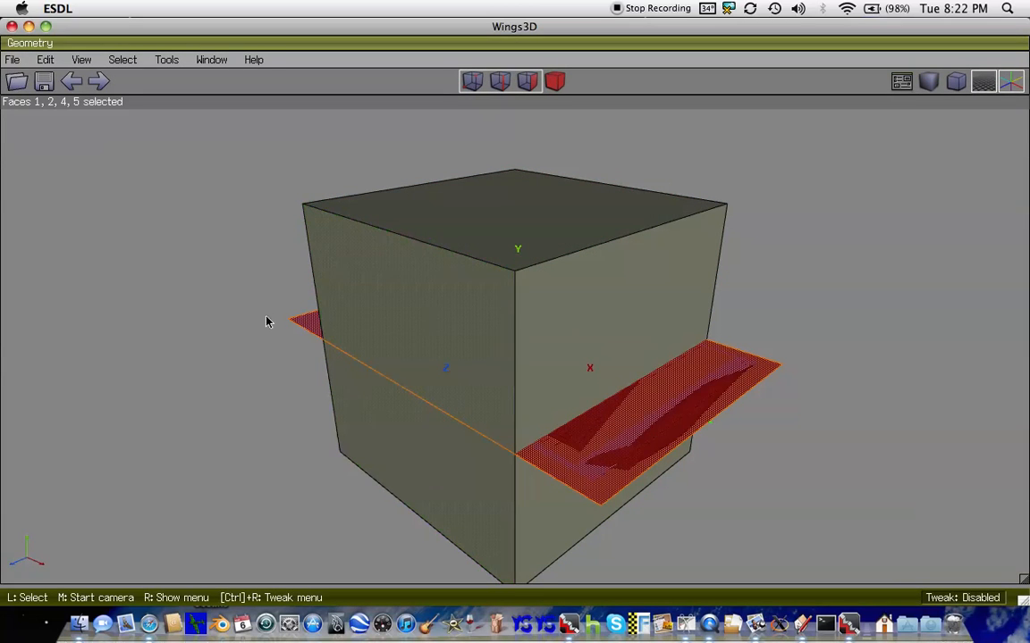
drag(311, 348, 241, 301)
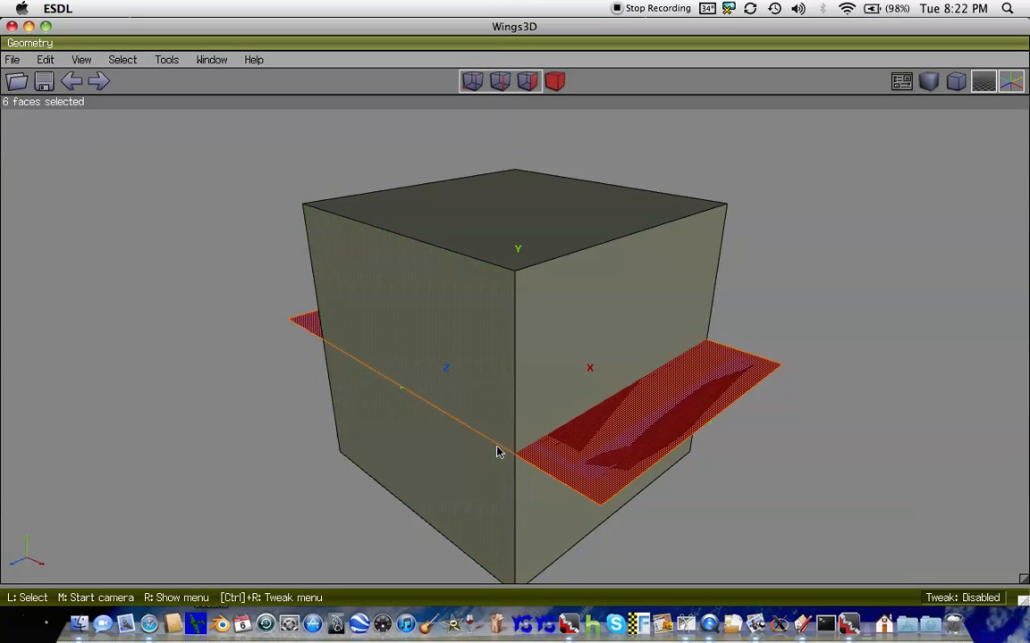
- Viewed from above, scale the selected image plane uniformly to about 129%, leaving the cube at its size
key(y)
drag(271, 169, 314, 226)
drag(768, 506, 743, 499)
drag(708, 462, 709, 462)
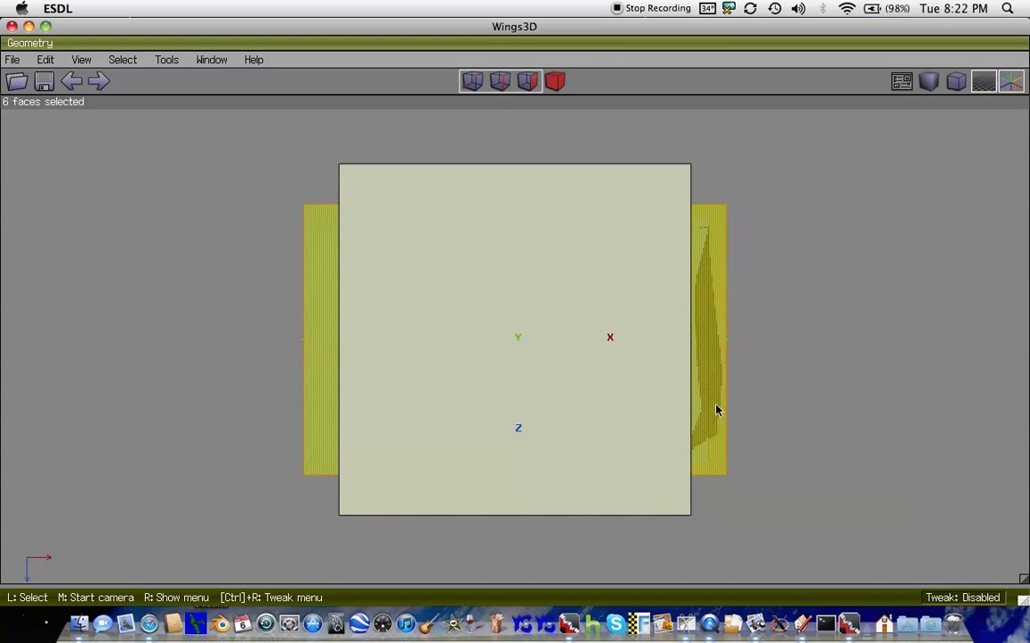
right_click(715, 409)
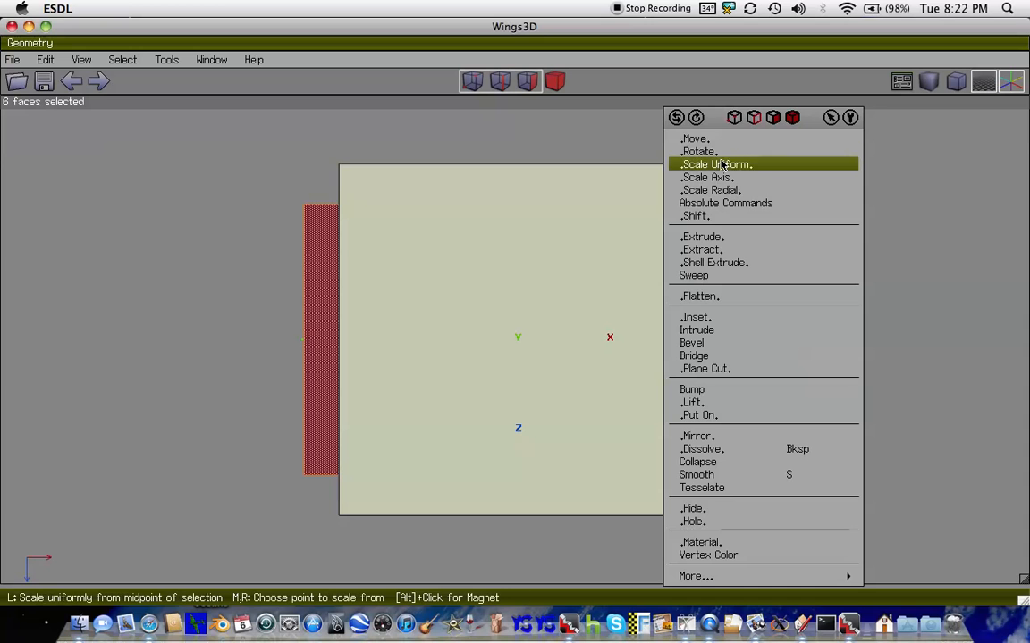
click(665, 161)
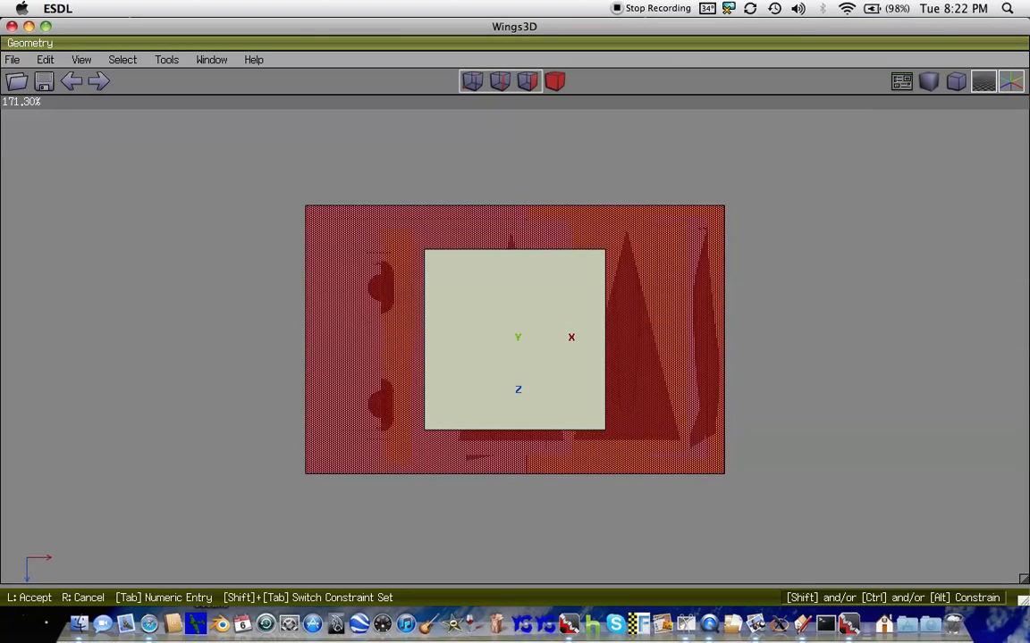
key(Down)
key(Down)
key(Down)
key(Down)
key(Down)
key(Down)
key(Down)
key(Down)
key(Down)
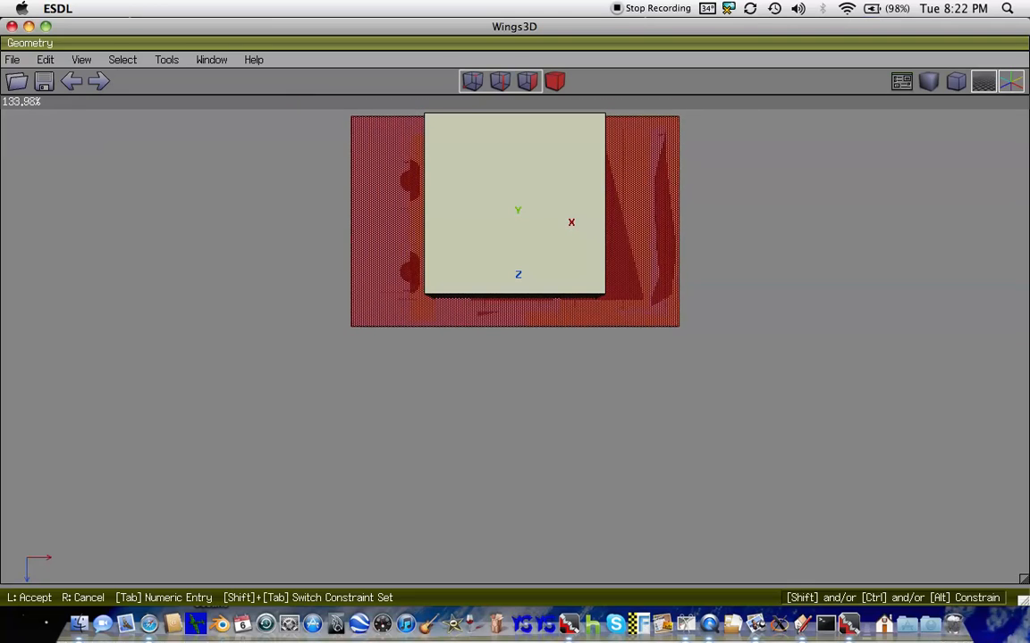
key(Up)
key(Up)
key(Up)
key(Up)
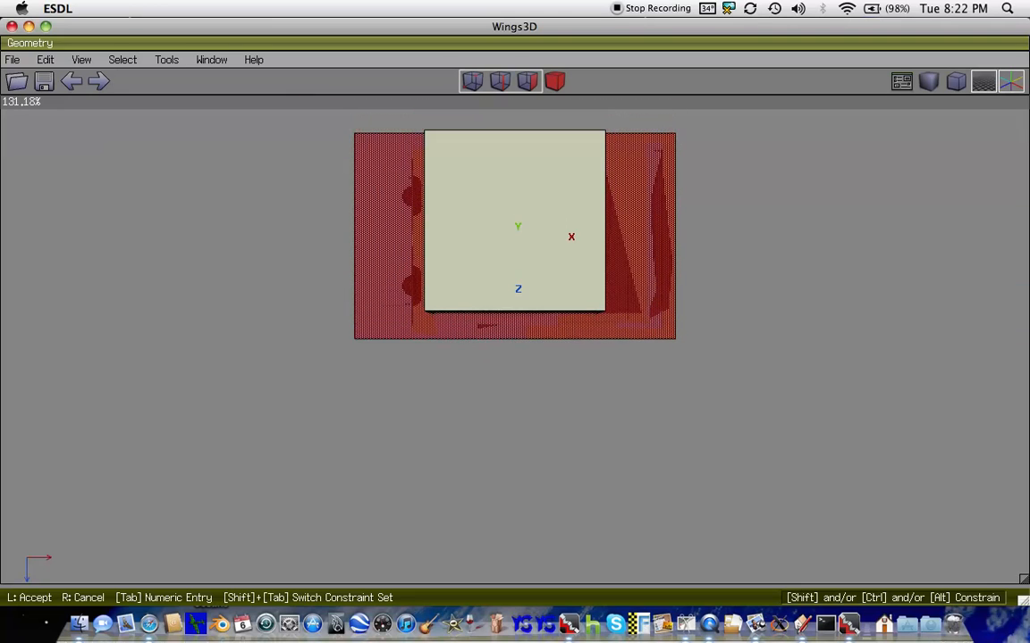
key(Up)
key(Up)
key(Up)
key(Up)
key(Up)
key(Up)
key(Up)
key(Up)
key(Up)
key(Up)
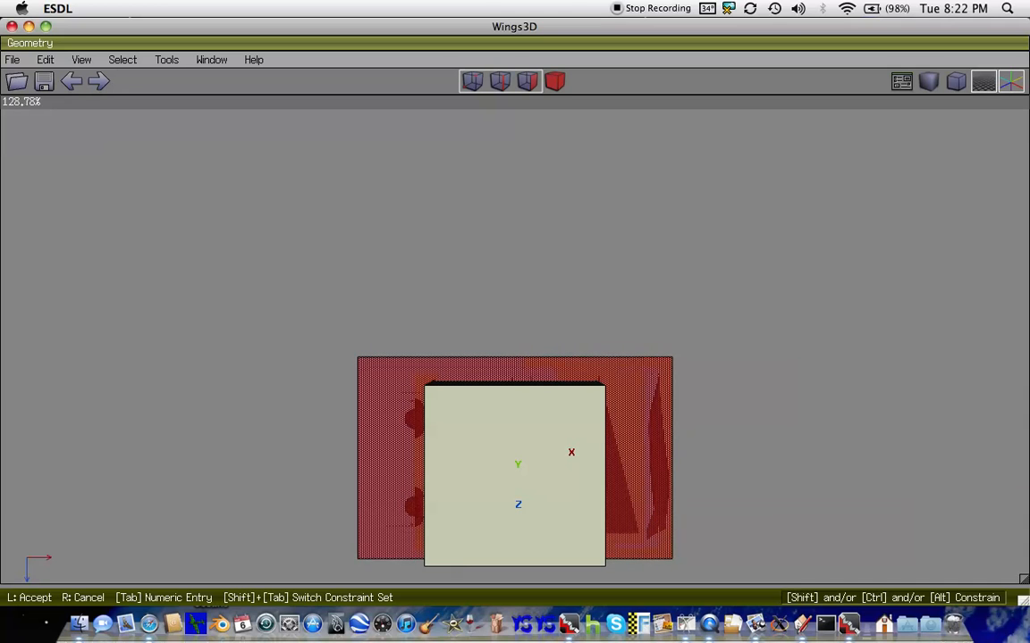
click(646, 146)
- Clear the selection and reselect every face of the enlarged image plane
right_click(645, 145)
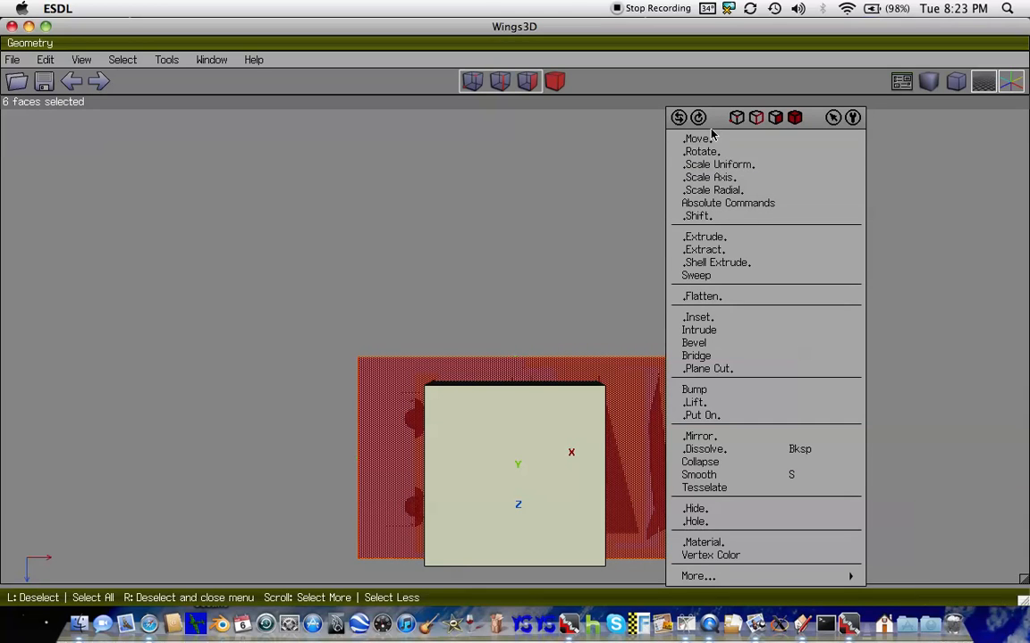
click(712, 134)
click(605, 199)
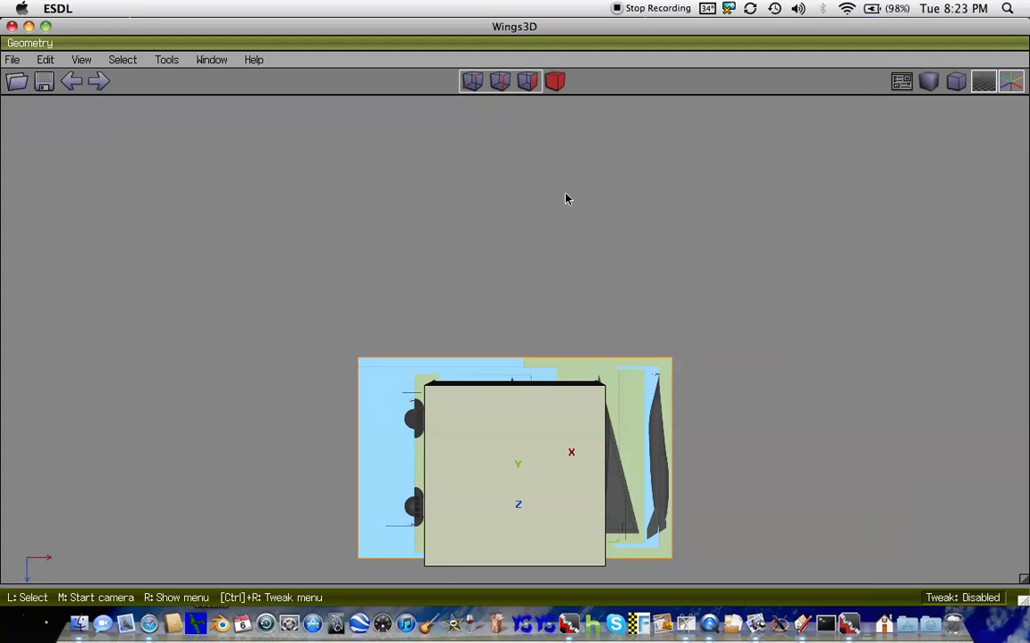
drag(304, 282, 385, 415)
drag(713, 381, 645, 326)
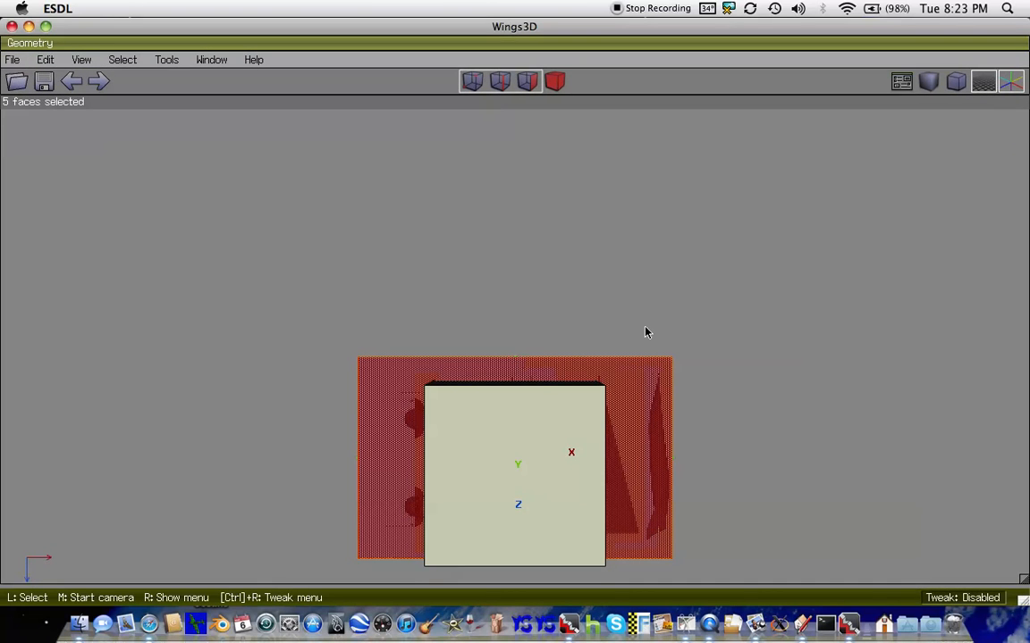
key(Up)
key(Up)
key(Up)
key(Up)
drag(698, 524, 648, 487)
drag(386, 539, 307, 488)
- Move the image plane slightly along the Z axis relative to the cube
right_click(308, 487)
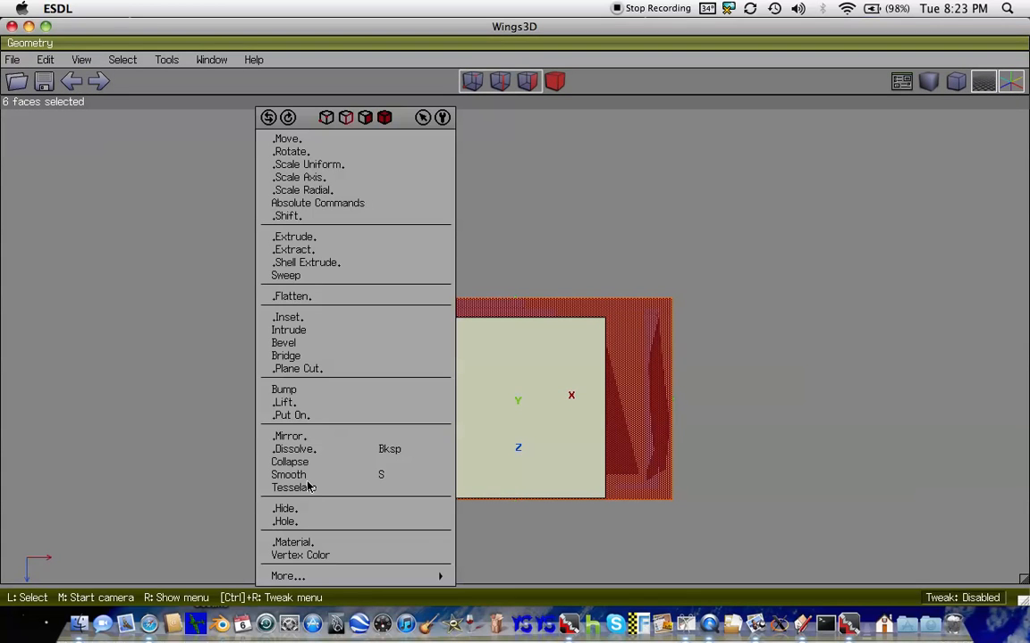
click(291, 140)
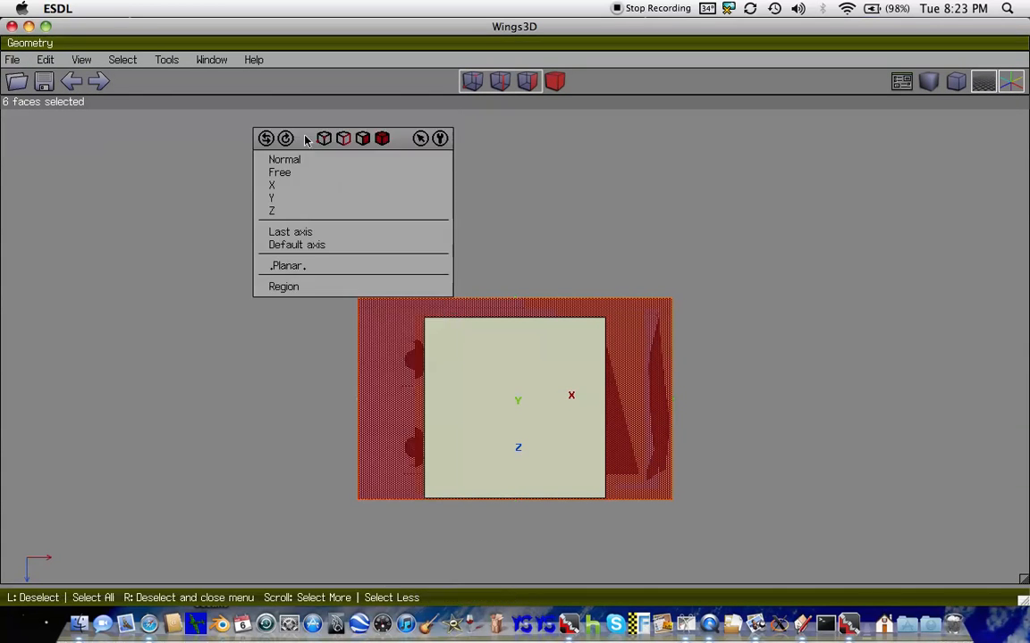
click(282, 218)
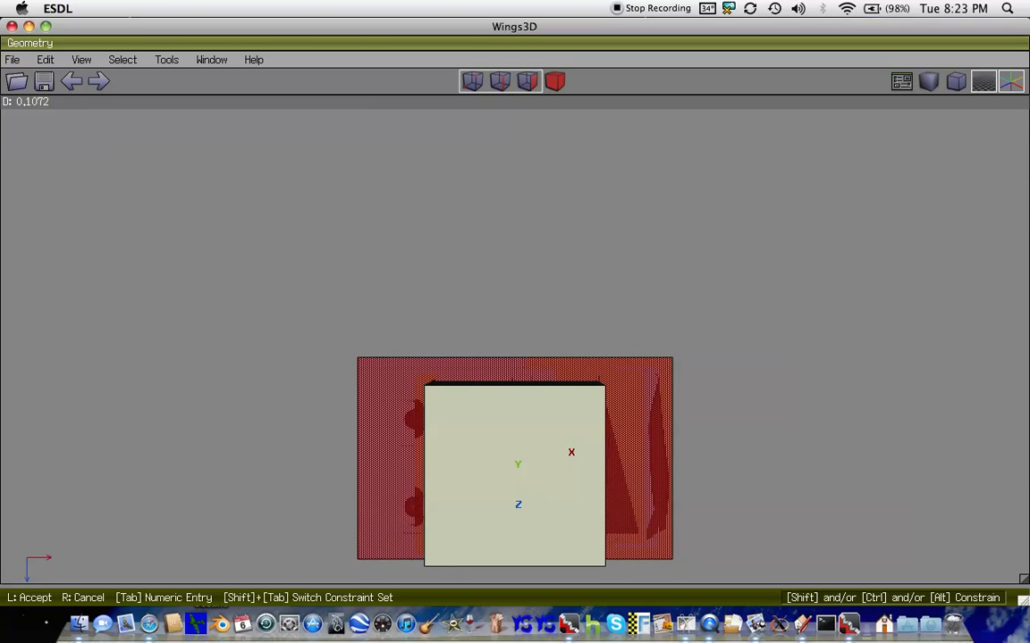
click(283, 219)
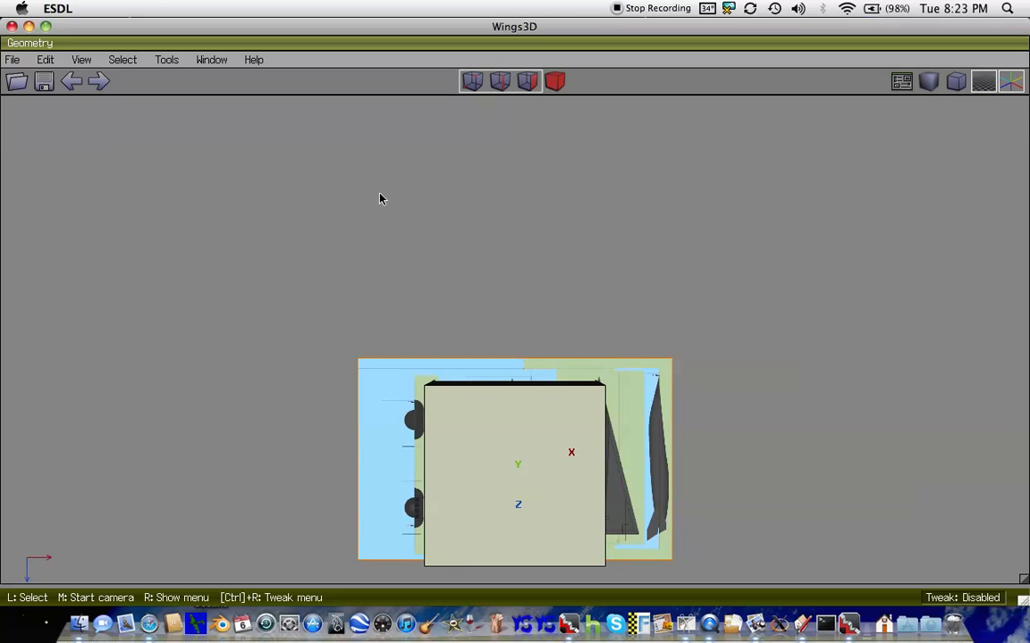
- Select all six faces of the cube
click(491, 460)
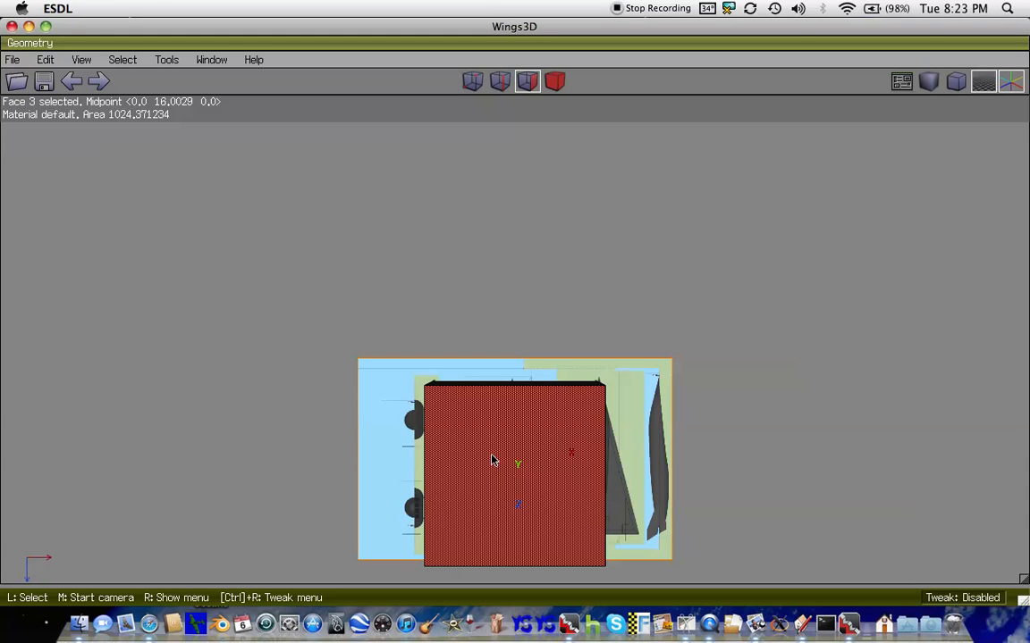
key(r)
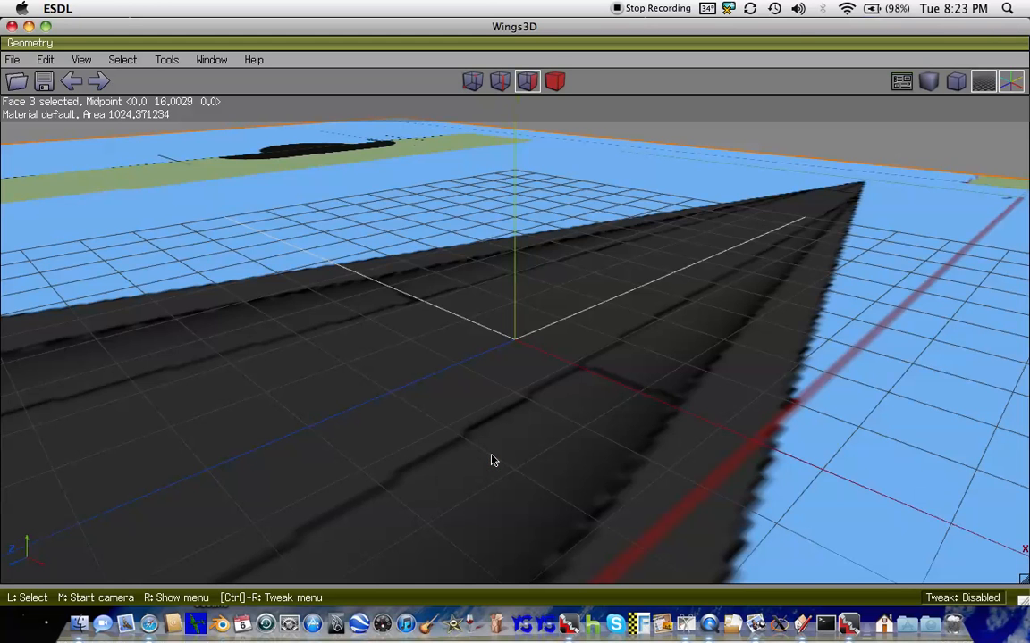
scroll(492, 460, down, 20)
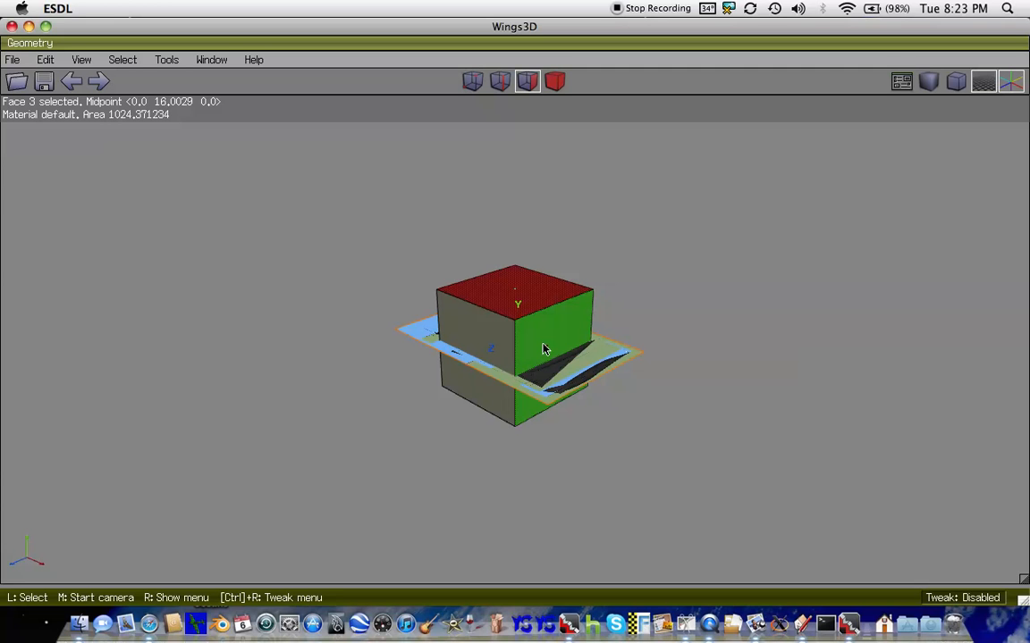
key(r)
key(i)
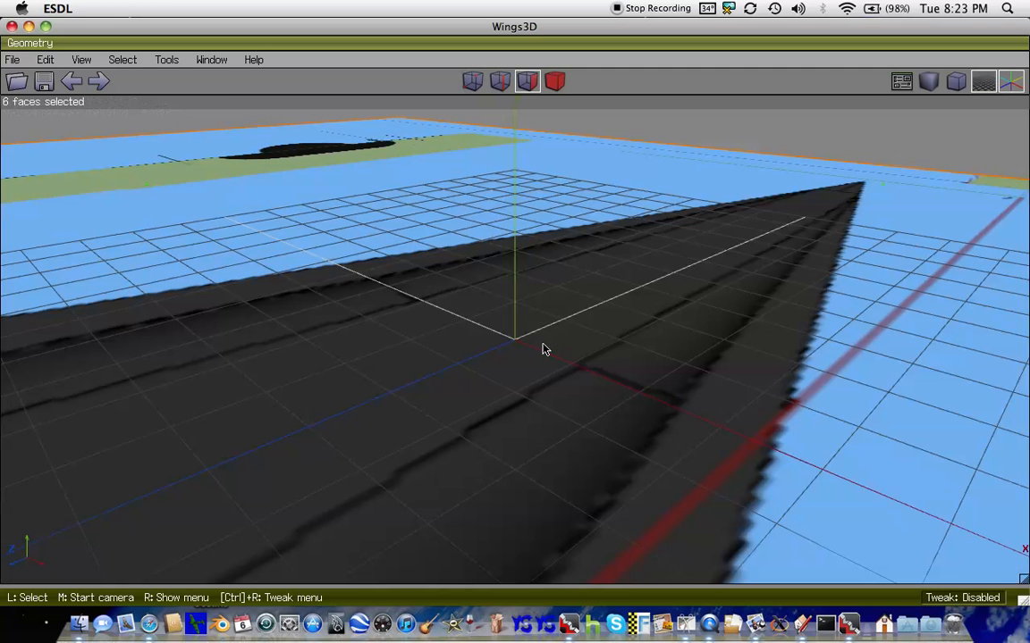
key(r)
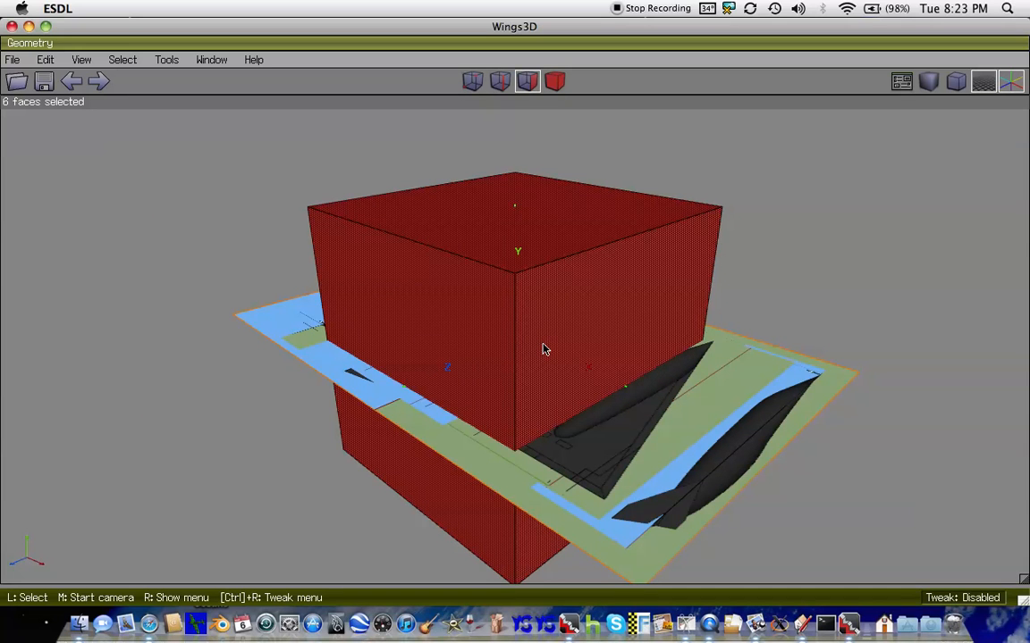
- Scale the selected cube faces along the Y axis to about 1%, flattening the cube into a thin slab, and clear the selection
right_click(550, 240)
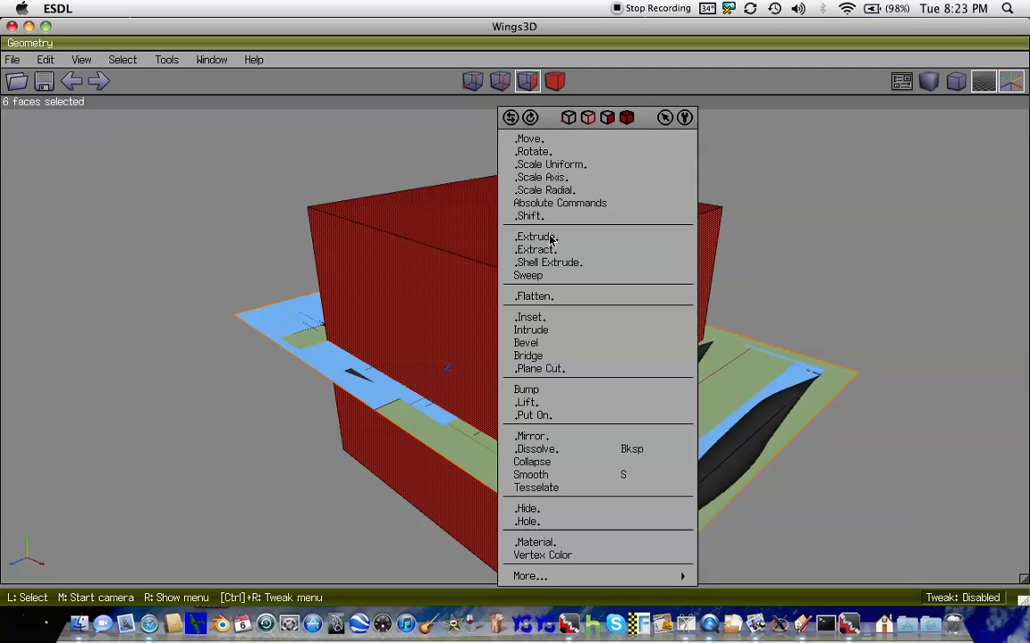
click(551, 172)
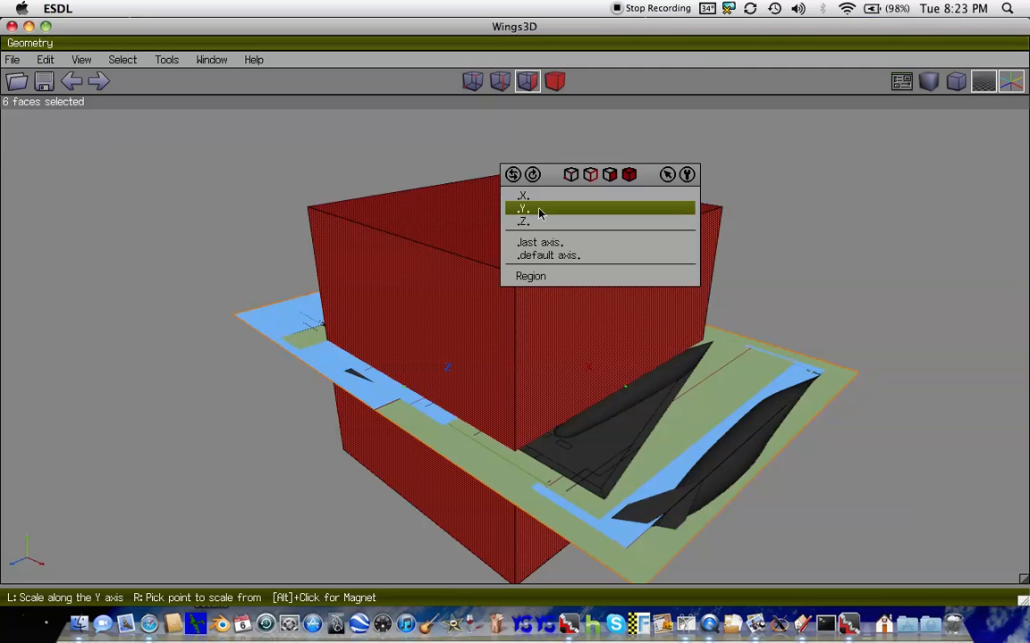
click(528, 208)
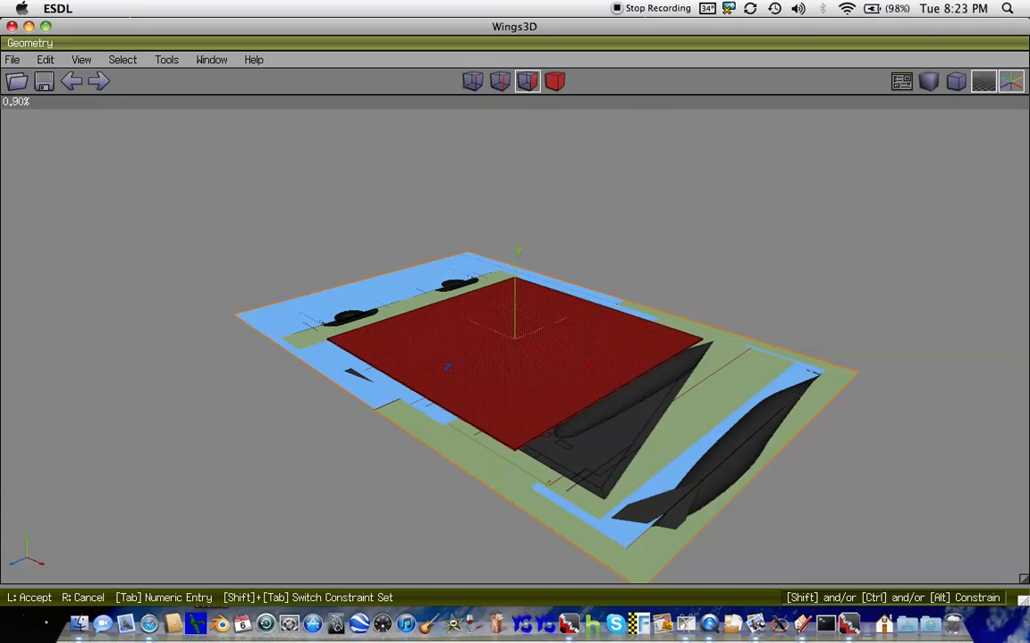
click(539, 214)
click(539, 214)
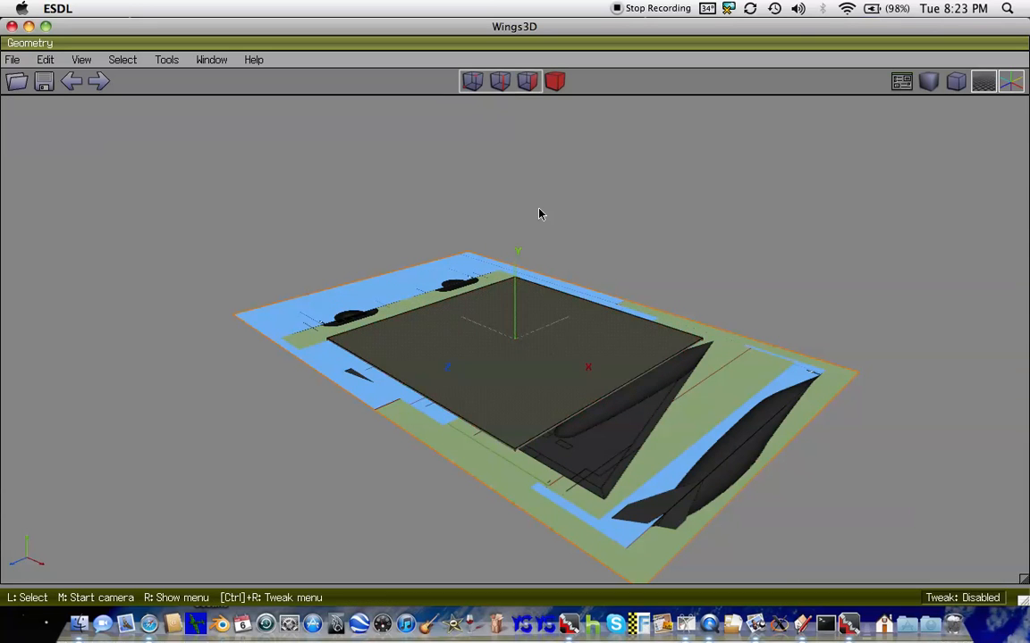
- Examine from above how the slab's front edge lines up with the aircraft drawings on the image plane
key(y)
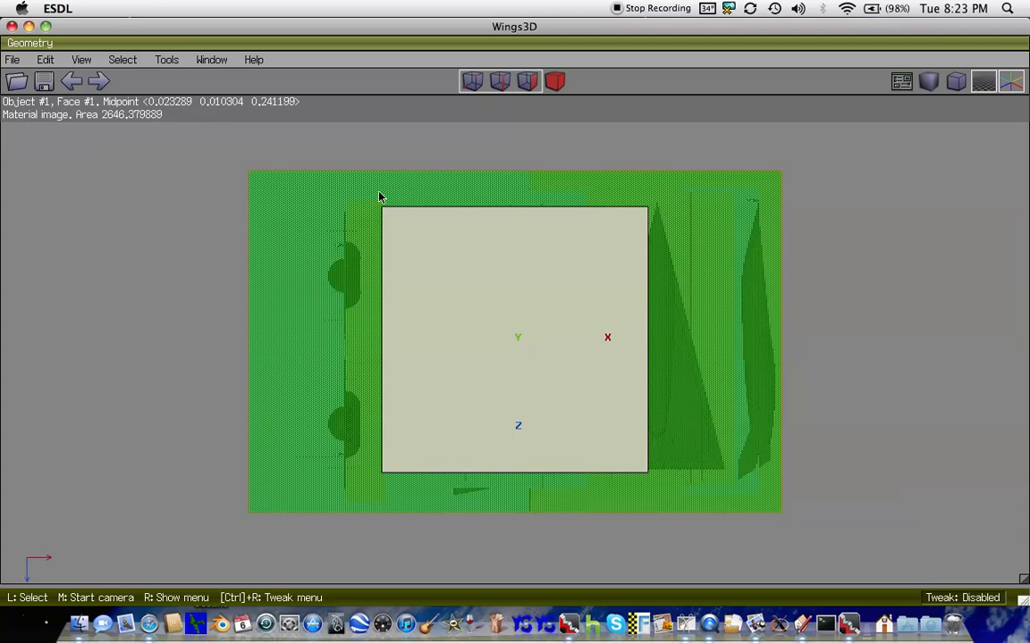
key(Up)
key(Up)
key(Up)
key(Up)
key(Up)
key(Up)
key(Up)
key(Up)
key(Up)
key(Up)
key(Up)
key(Up)
key(Up)
key(Up)
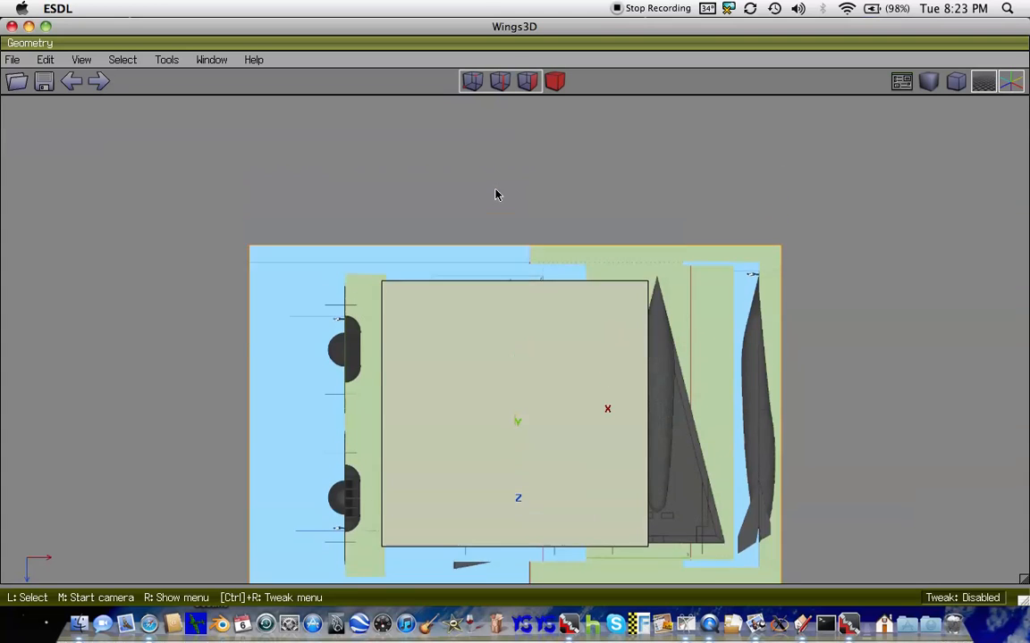
scroll(532, 402, up, 3)
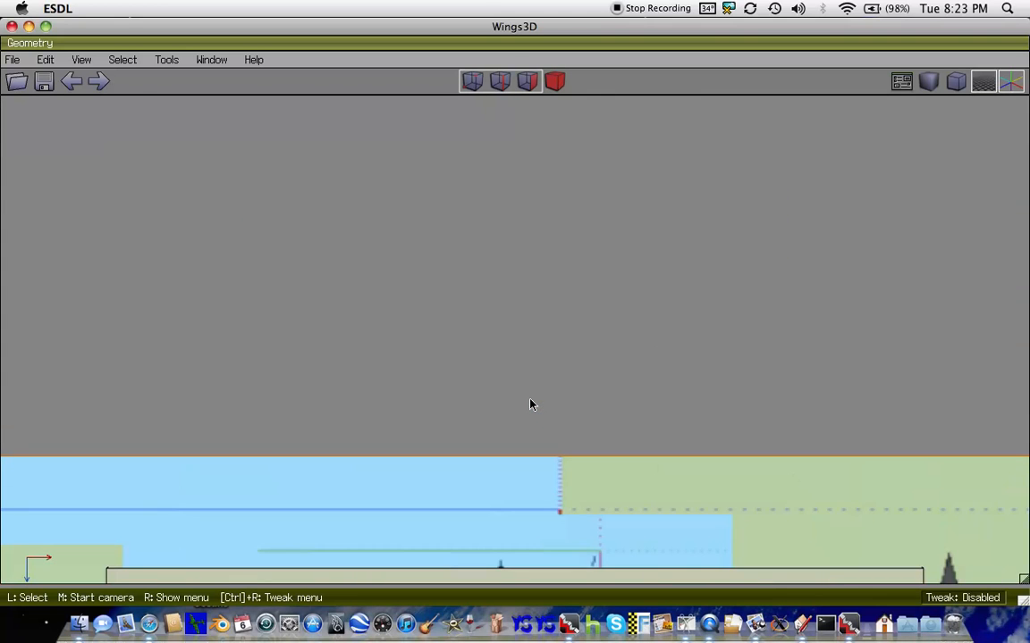
key(Up)
key(Down)
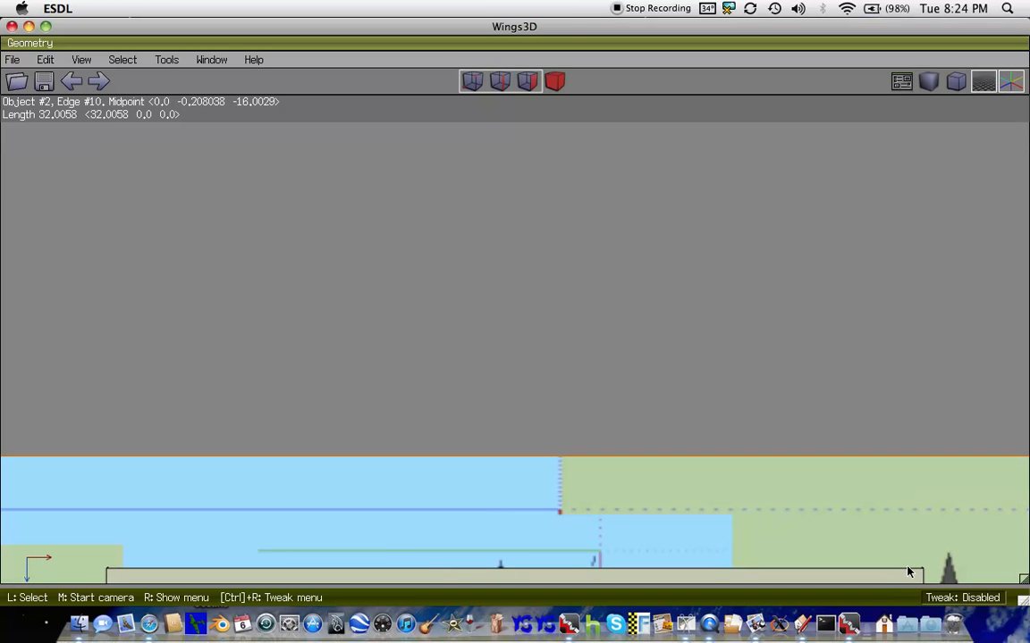
key(r)
scroll(642, 331, down, 10)
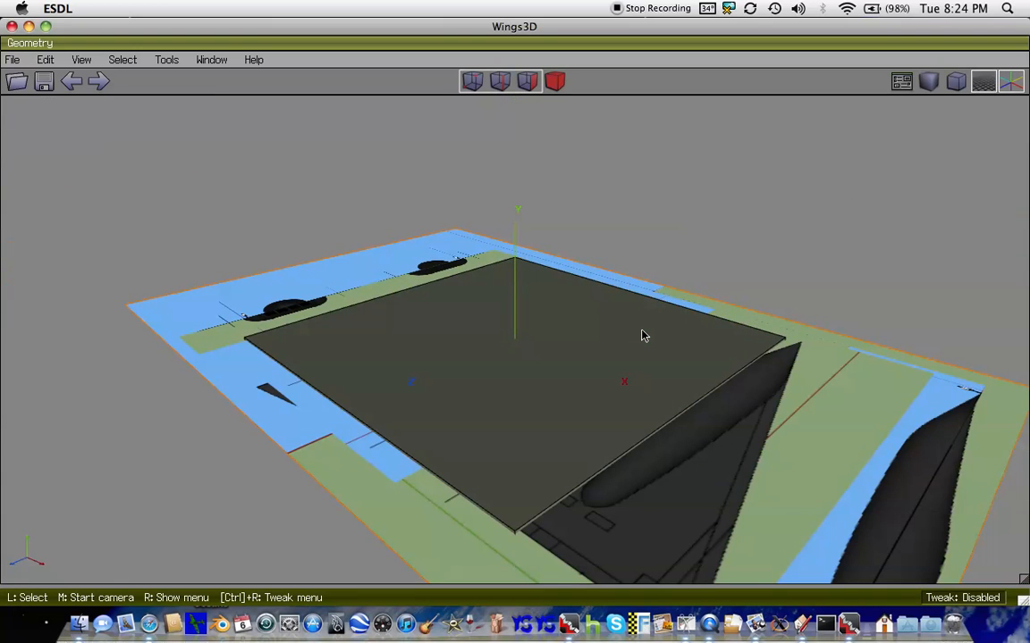
scroll(644, 336, up, 5)
double_click(644, 336)
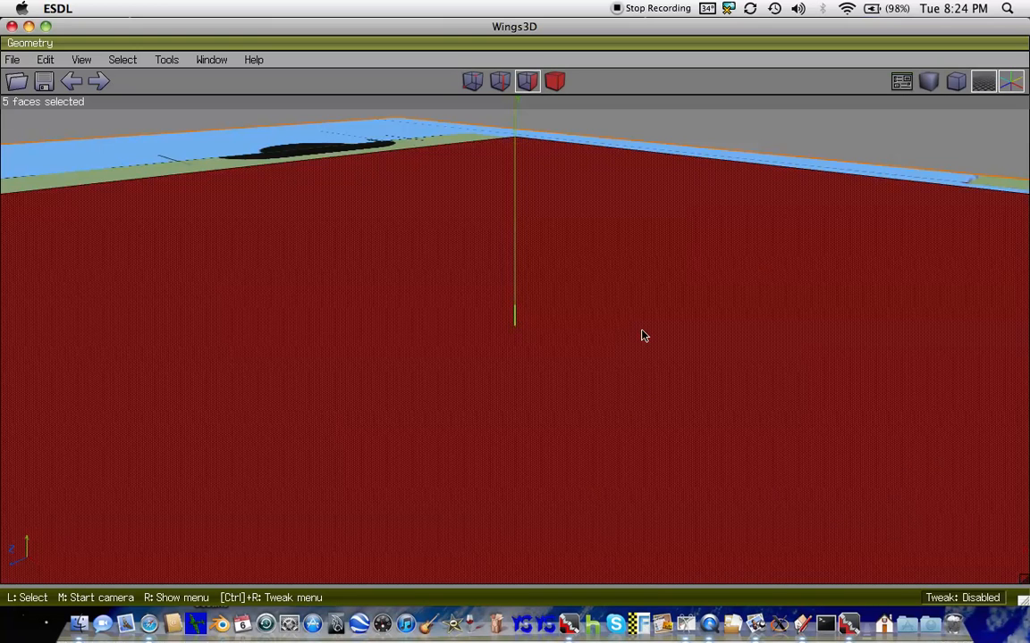
scroll(645, 367, down, 3)
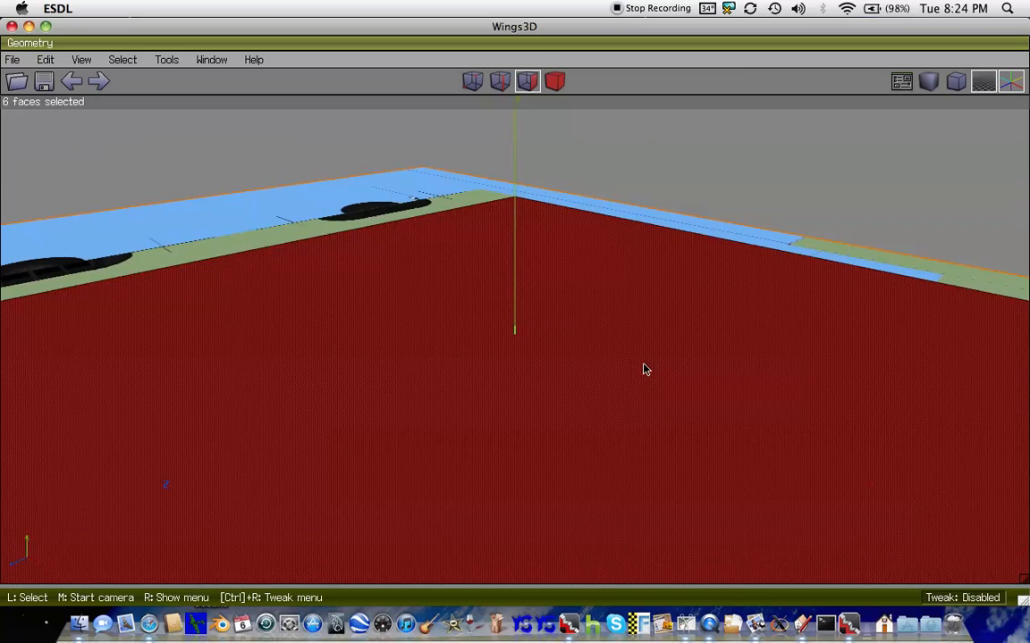
key(space)
- Select the slab's narrow front end face on the negative Z side, and return to the view from above
middle_click(696, 247)
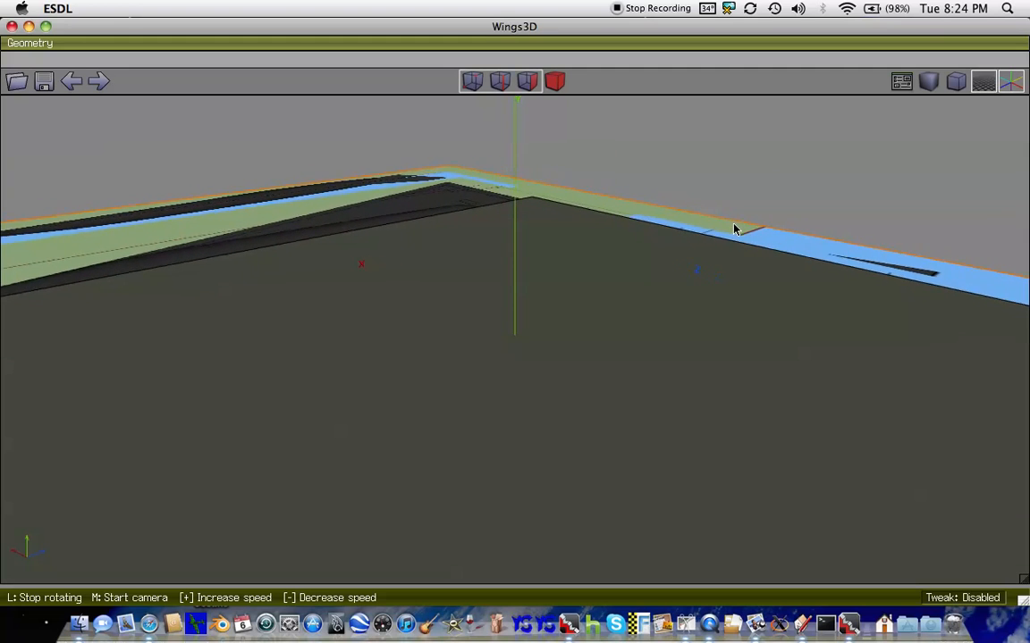
click(726, 223)
scroll(724, 221, down, 5)
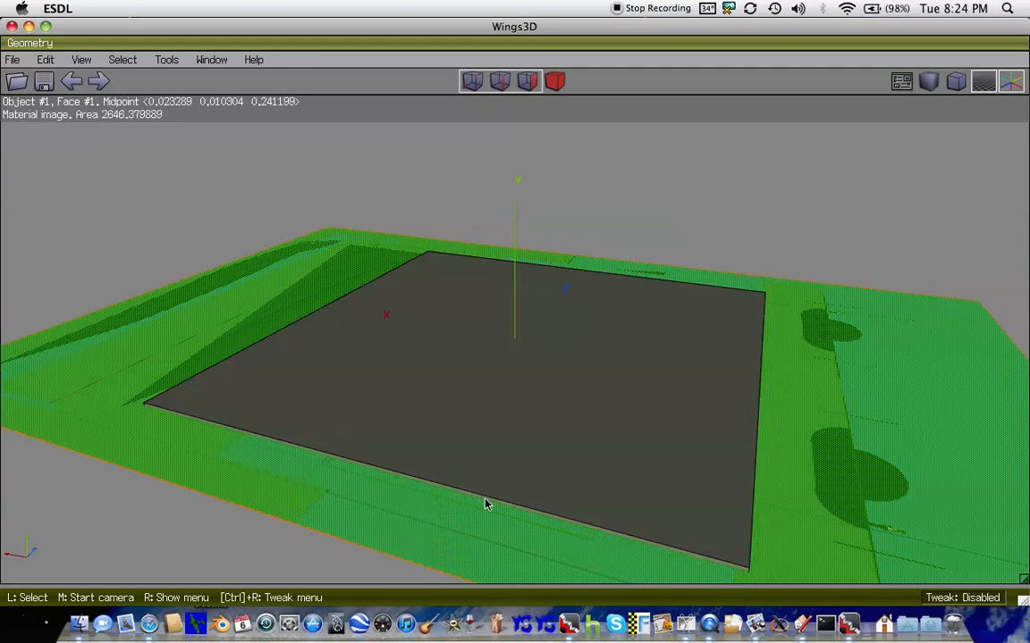
scroll(488, 504, up, 2)
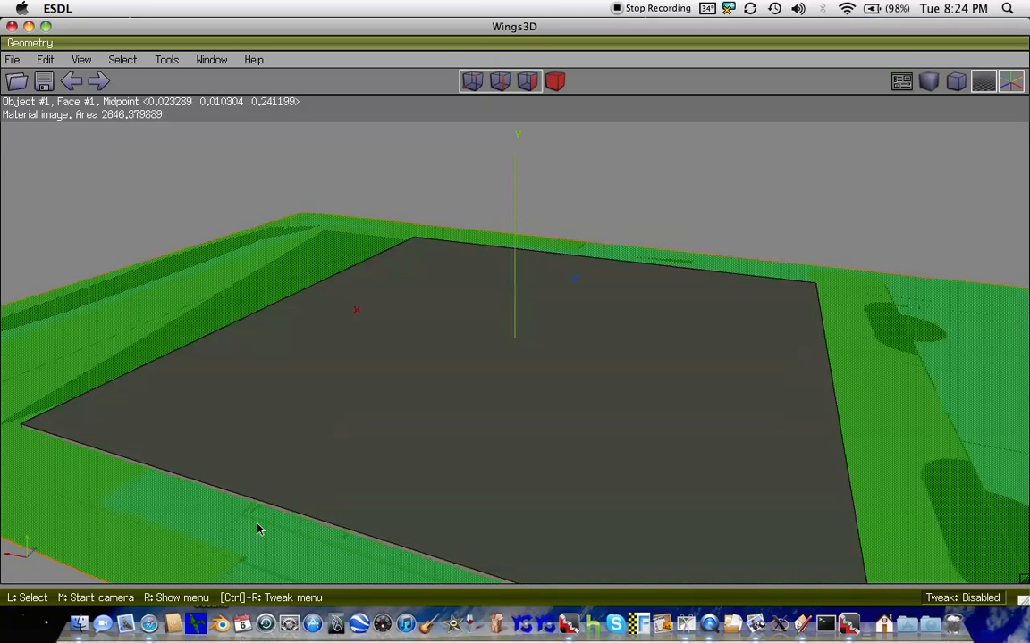
click(293, 519)
key(x)
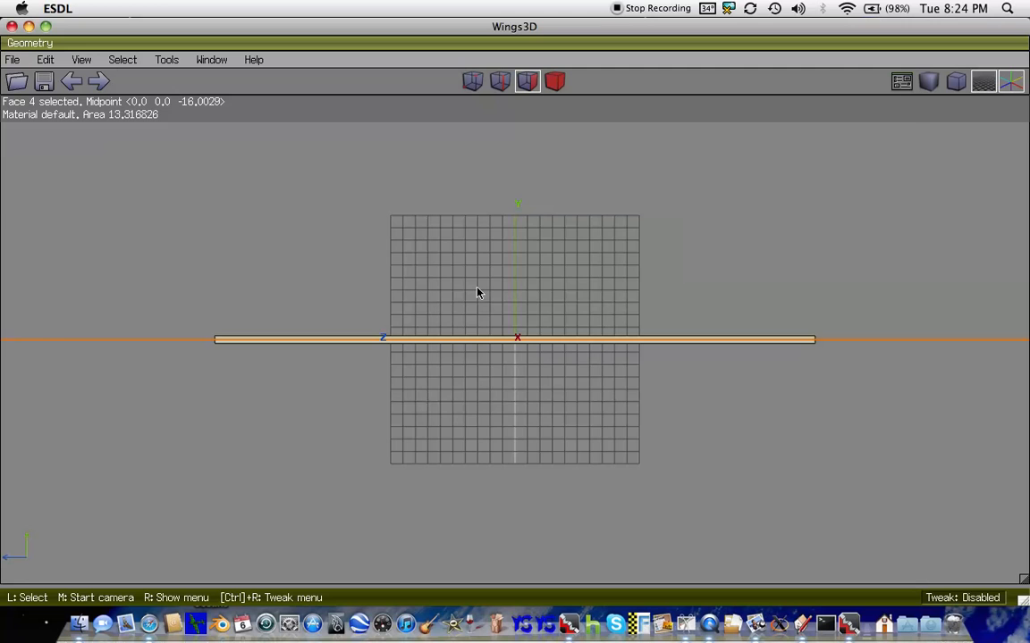
key(y)
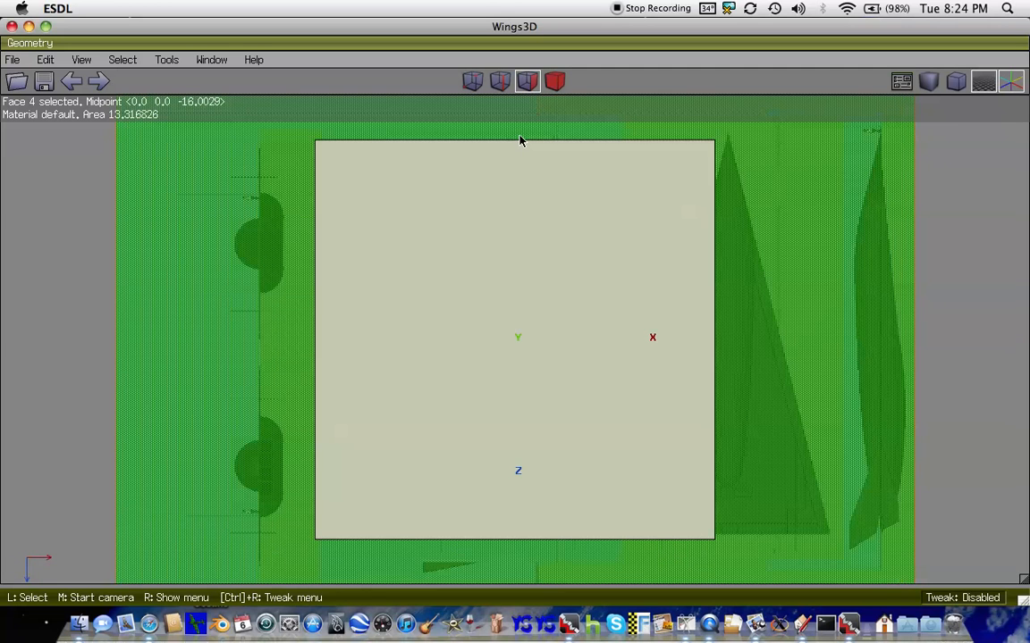
- Try to scale the slab's front end face uniformly to about 7%
right_click(520, 140)
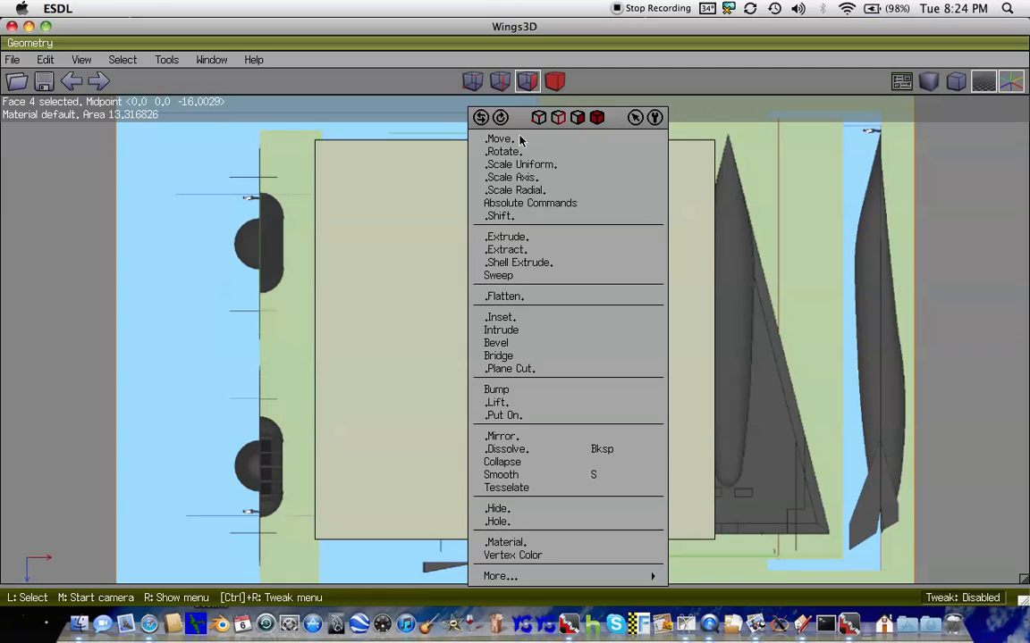
click(505, 164)
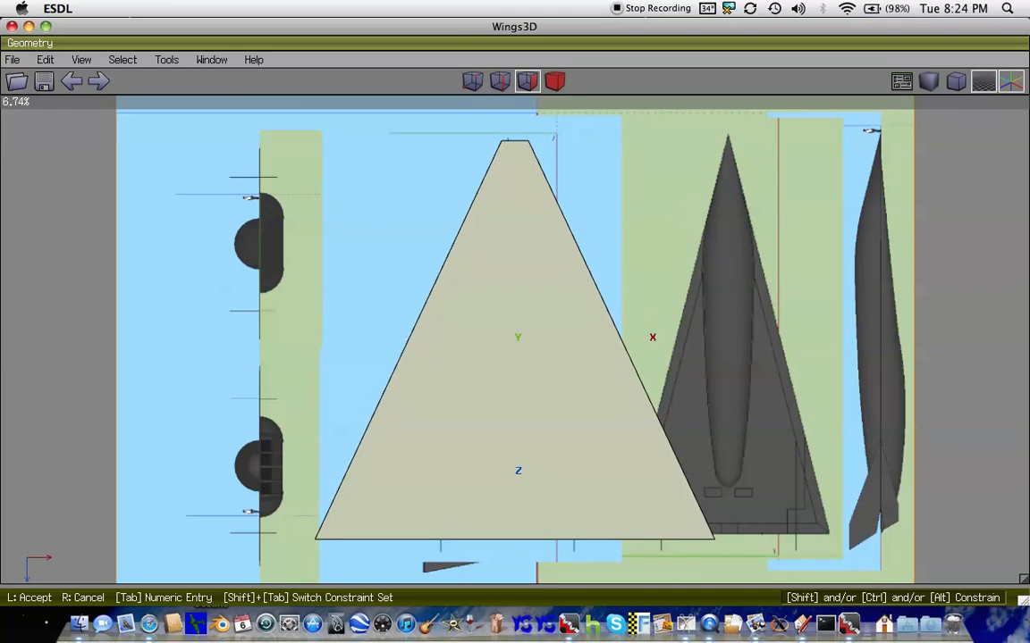
click(580, 172)
key(ctrl+z)
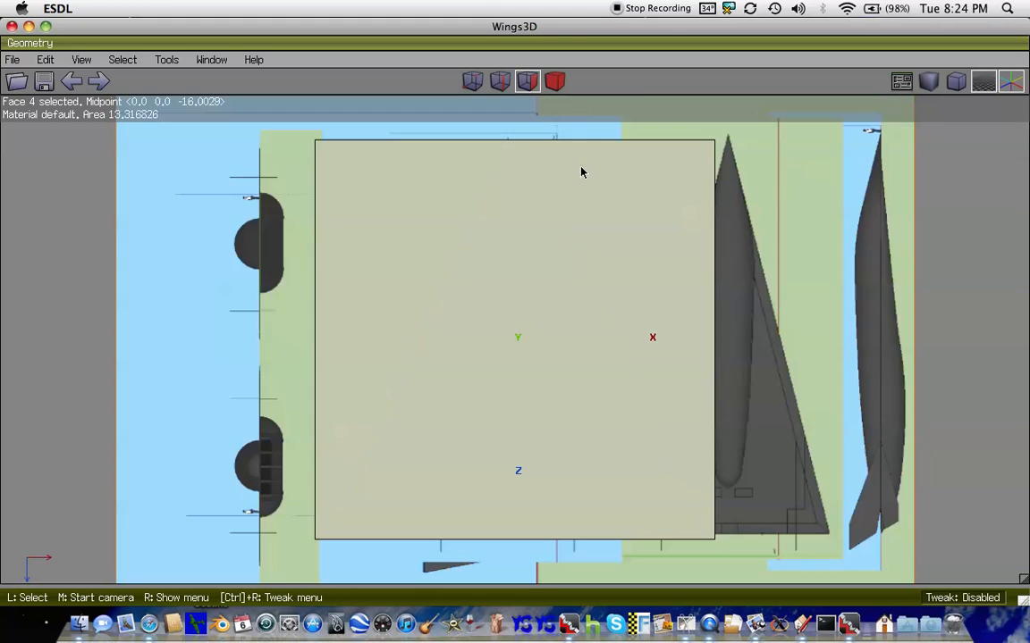
- Scale the slab's front end face along the X axis to about 2%, tapering the slab almost to a point at the nose
right_click(604, 143)
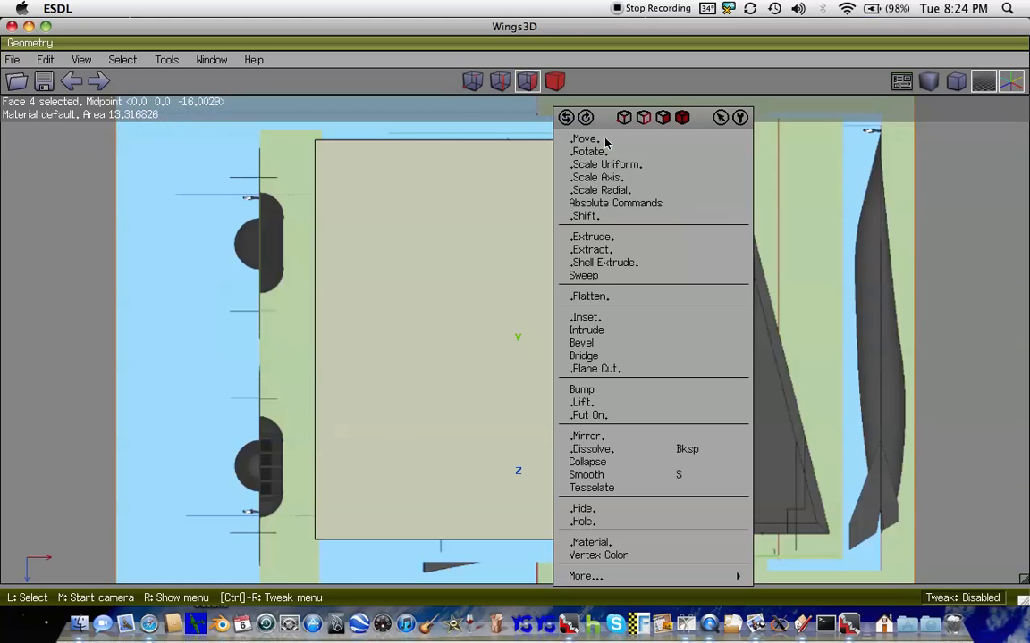
click(607, 189)
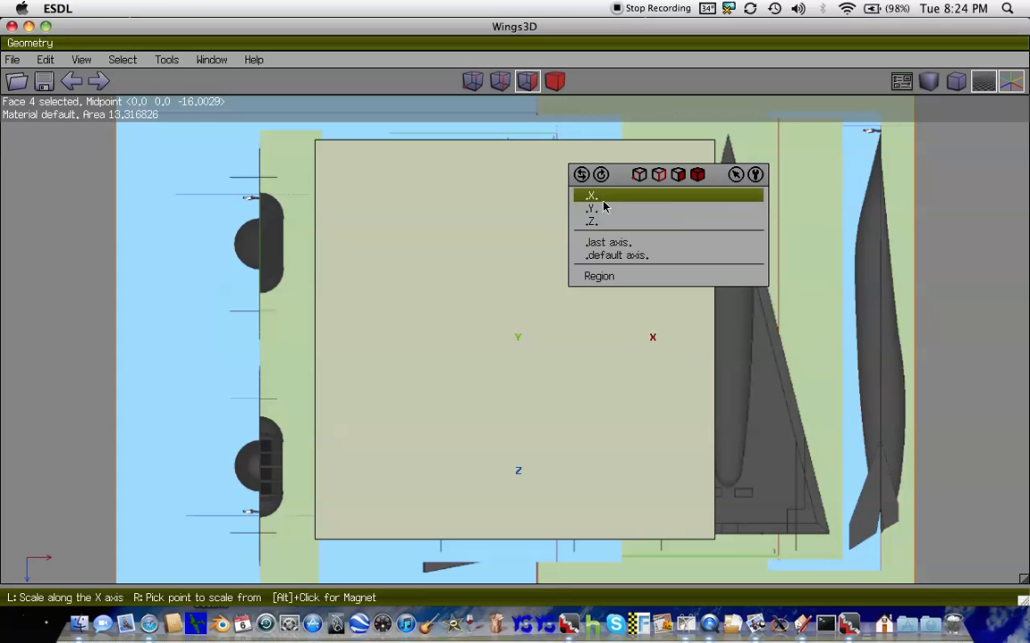
click(589, 197)
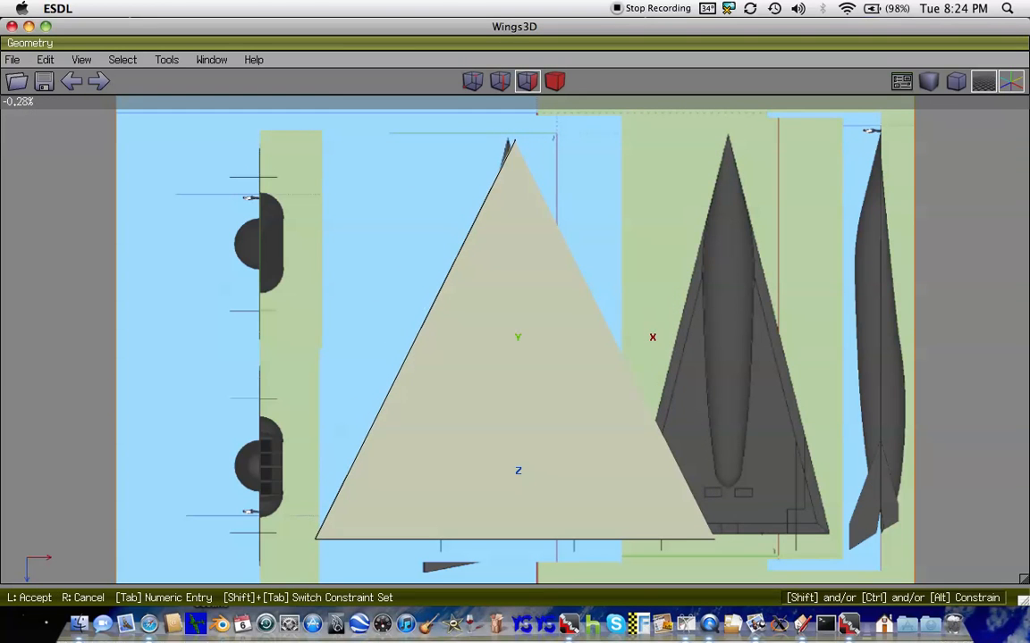
click(604, 204)
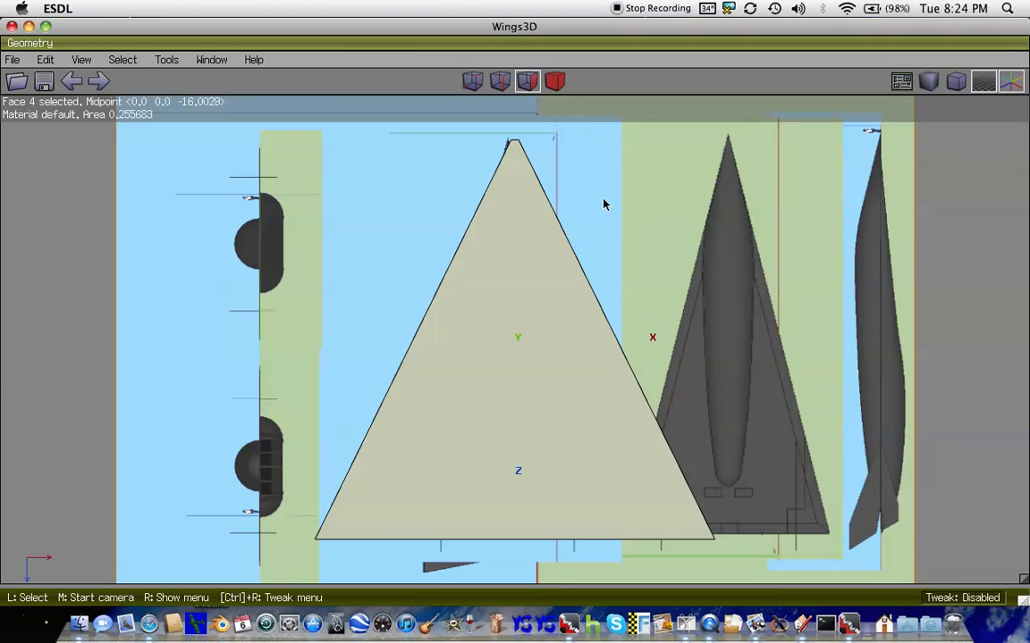
- Replace the front face selection with the slab's narrow rear end face on the positive Z side, and view the model from above
key(Down)
key(Down)
key(Down)
key(Down)
key(Down)
key(Down)
key(Down)
key(Down)
key(Down)
key(Down)
key(Down)
key(Down)
key(Down)
key(Down)
key(Down)
key(Down)
key(Down)
key(Down)
key(Down)
key(Down)
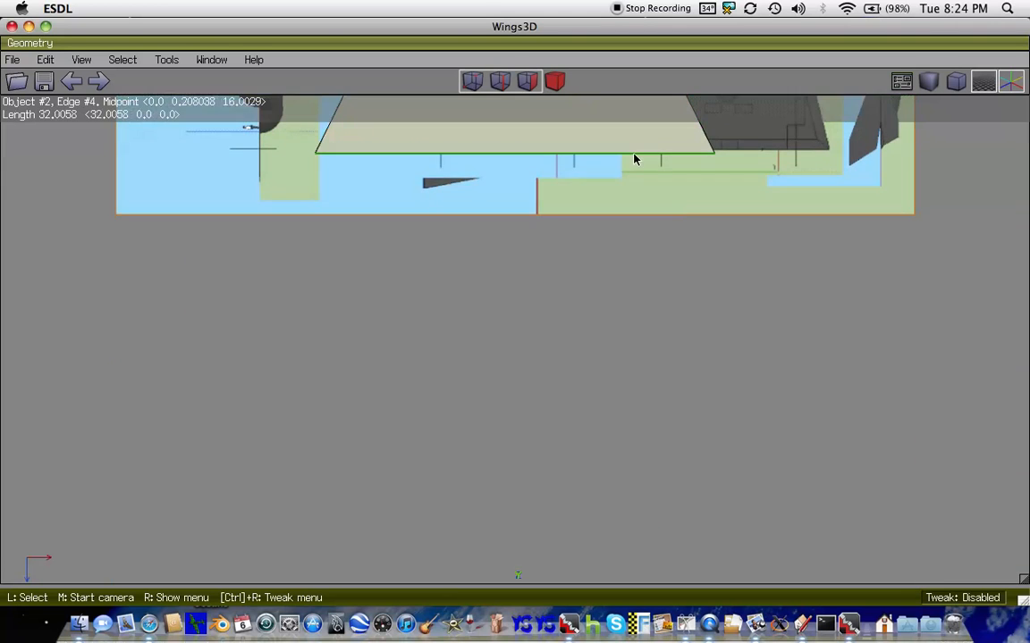
scroll(635, 159, down, 3)
scroll(635, 159, up, 10)
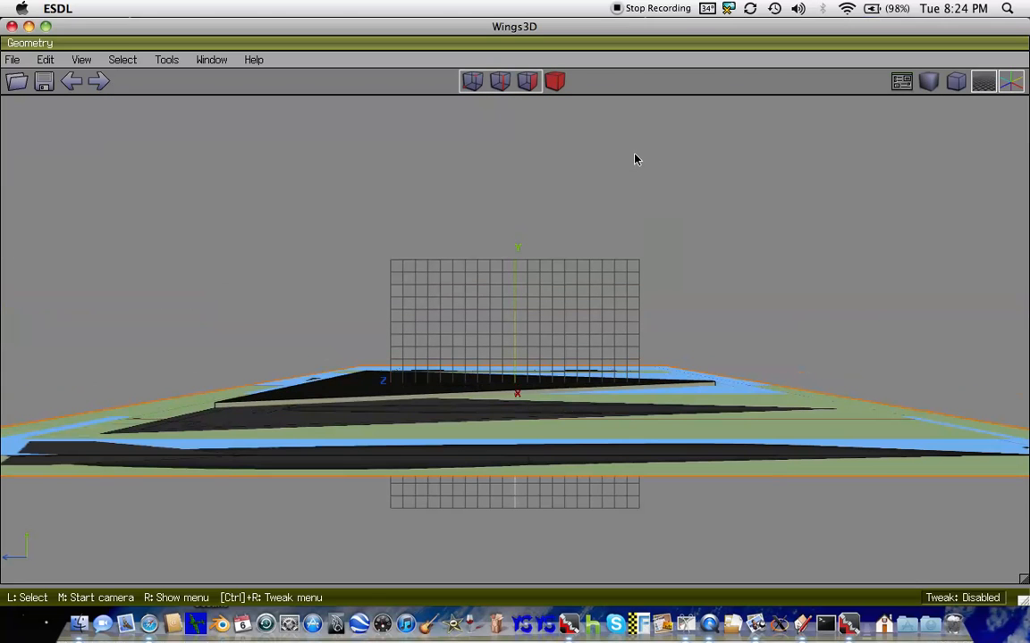
key(Tab)
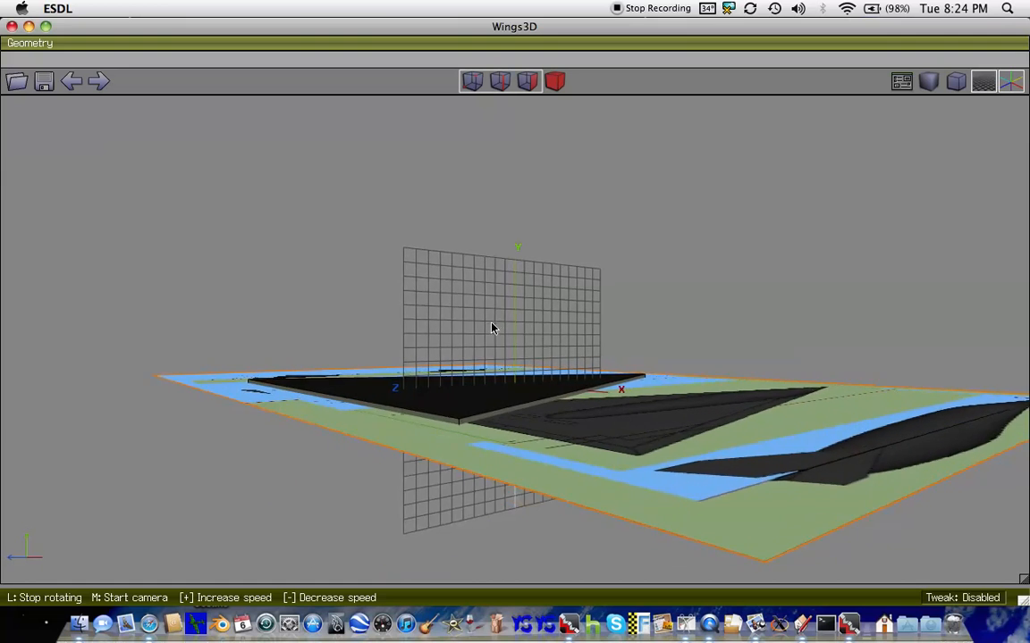
click(482, 413)
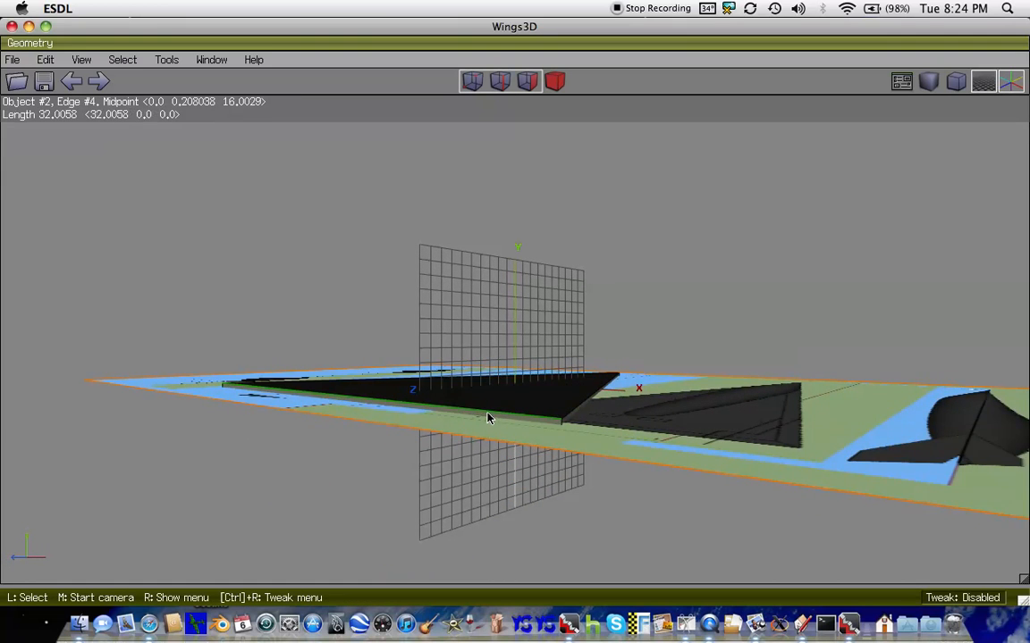
click(487, 419)
key(y)
scroll(488, 416, down, 5)
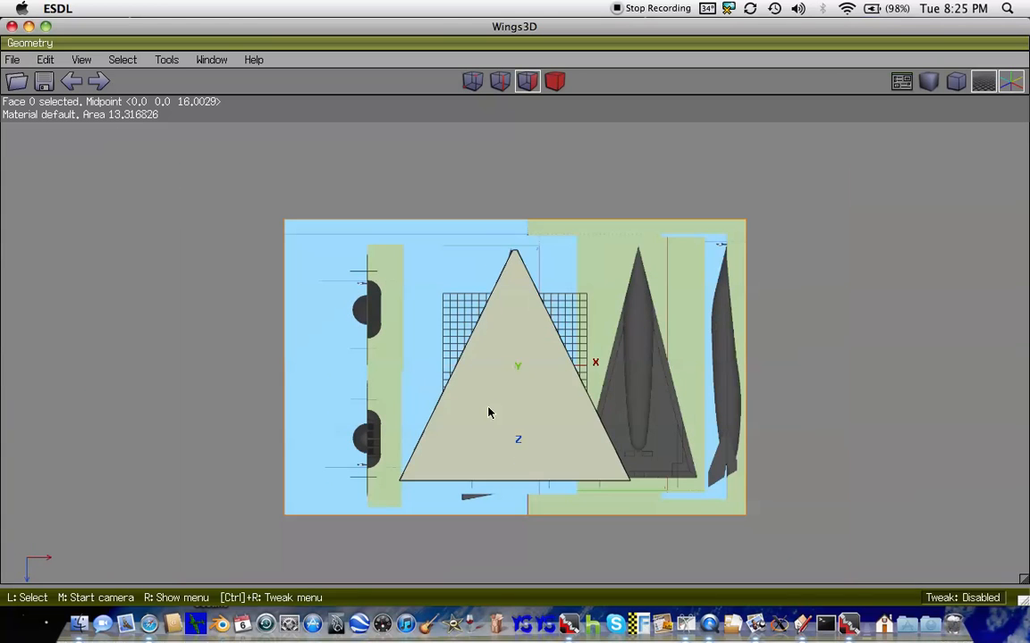
- Scale the slab's rear end face along the X axis to about 52%, narrowing the delta's trailing edge
right_click(540, 390)
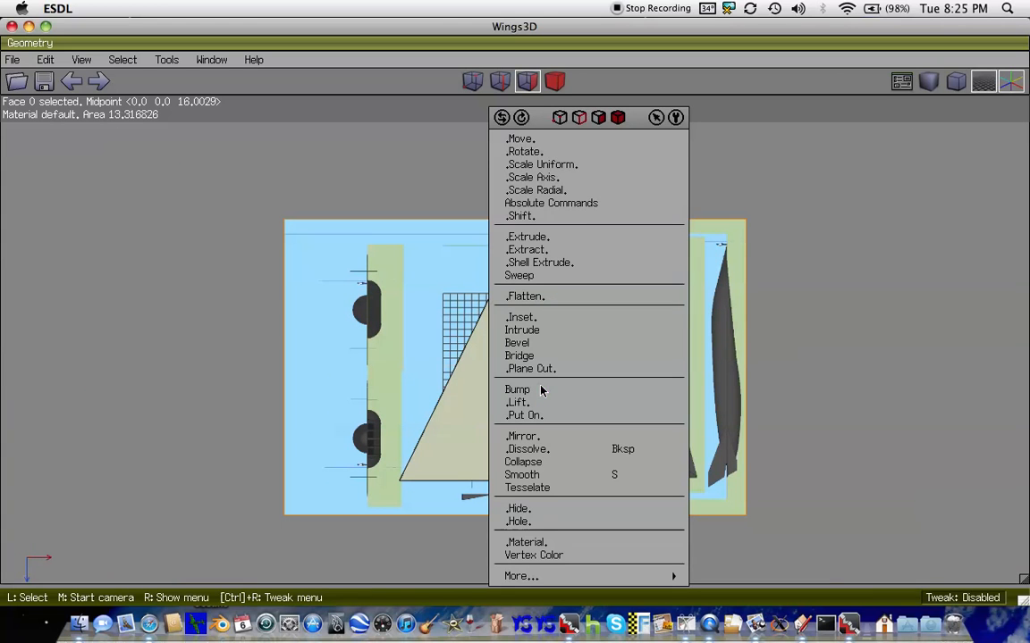
click(544, 154)
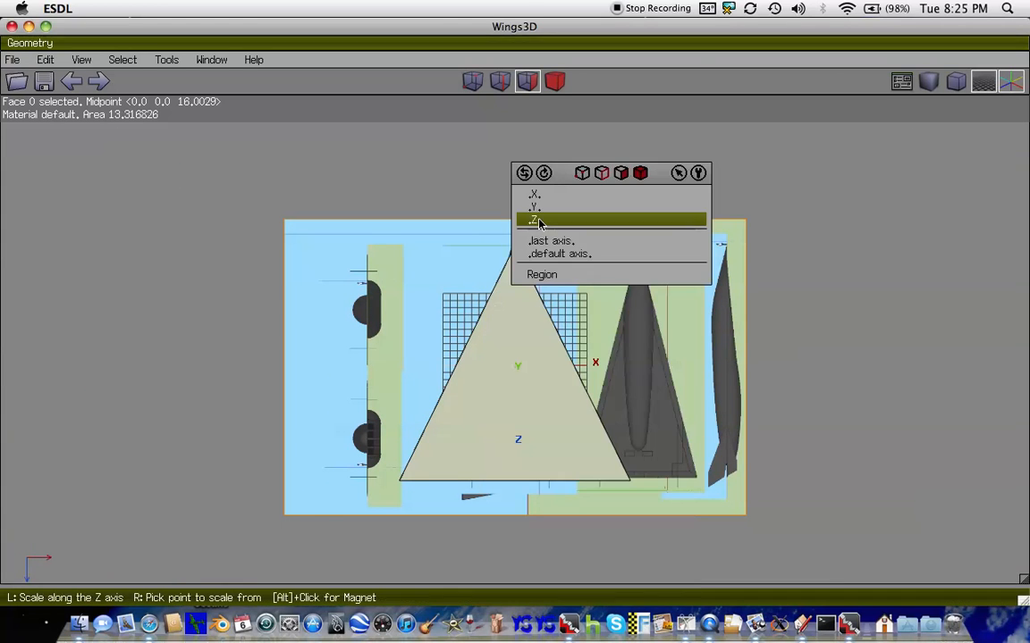
click(541, 195)
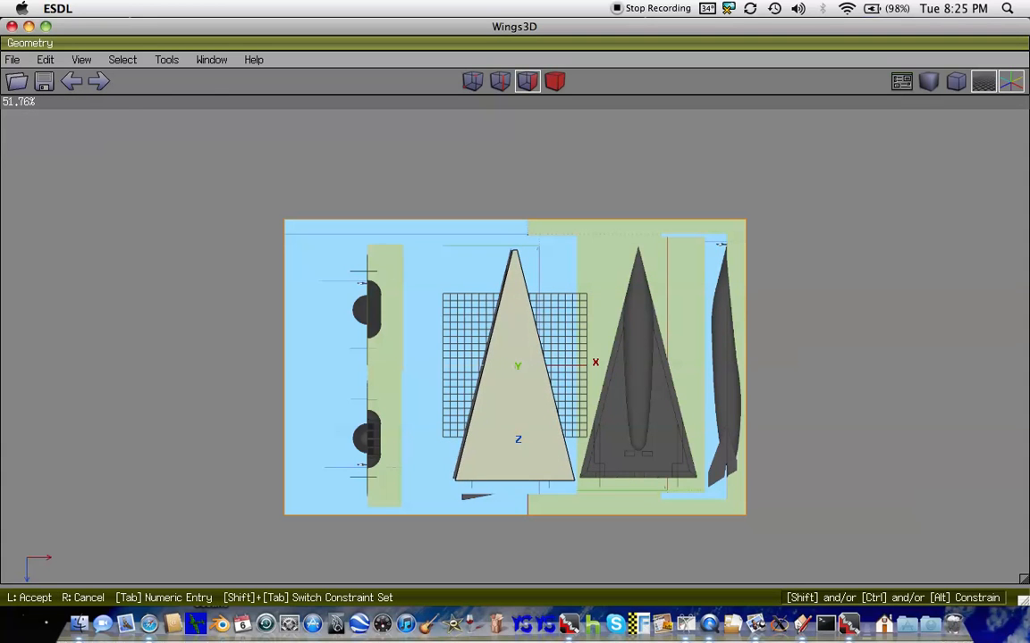
click(547, 313)
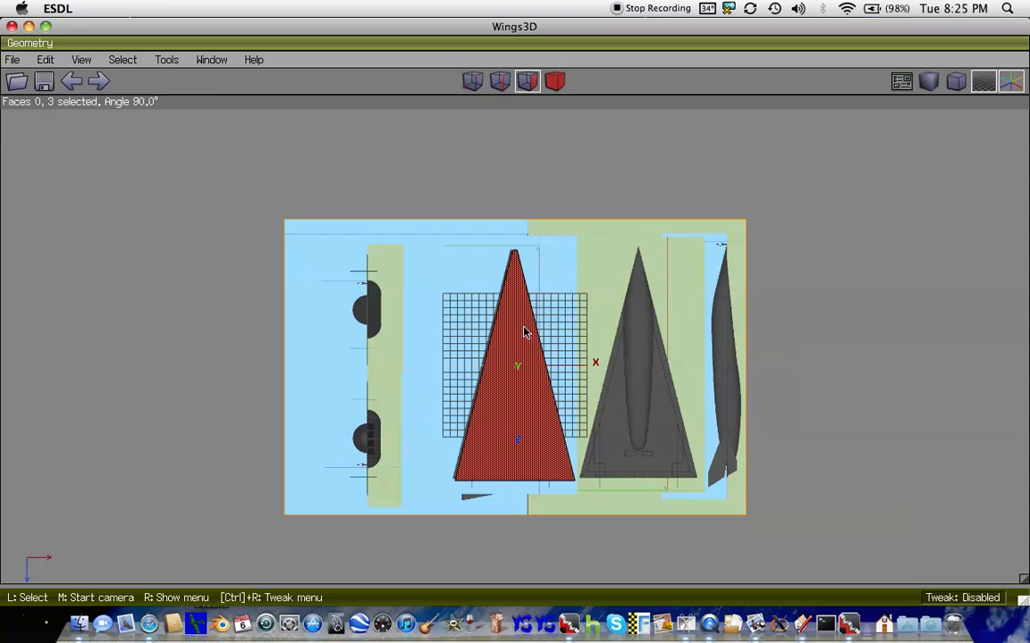
- Select all faces of the slab, move them along the X axis by about -0.42, and clear the selection
key(r)
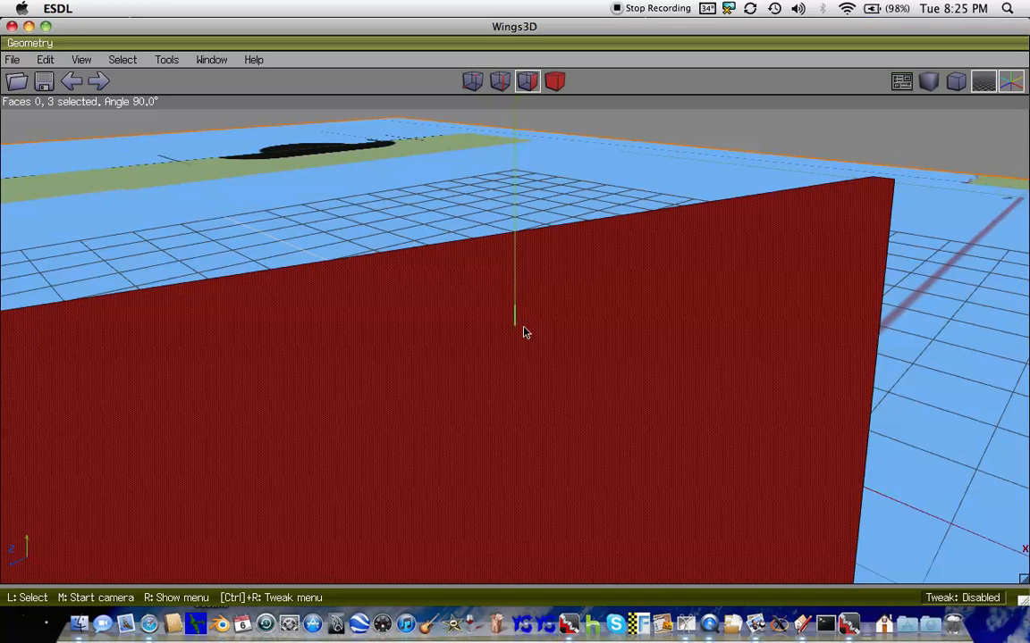
key(super+a)
key(y)
scroll(523, 332, down, 8)
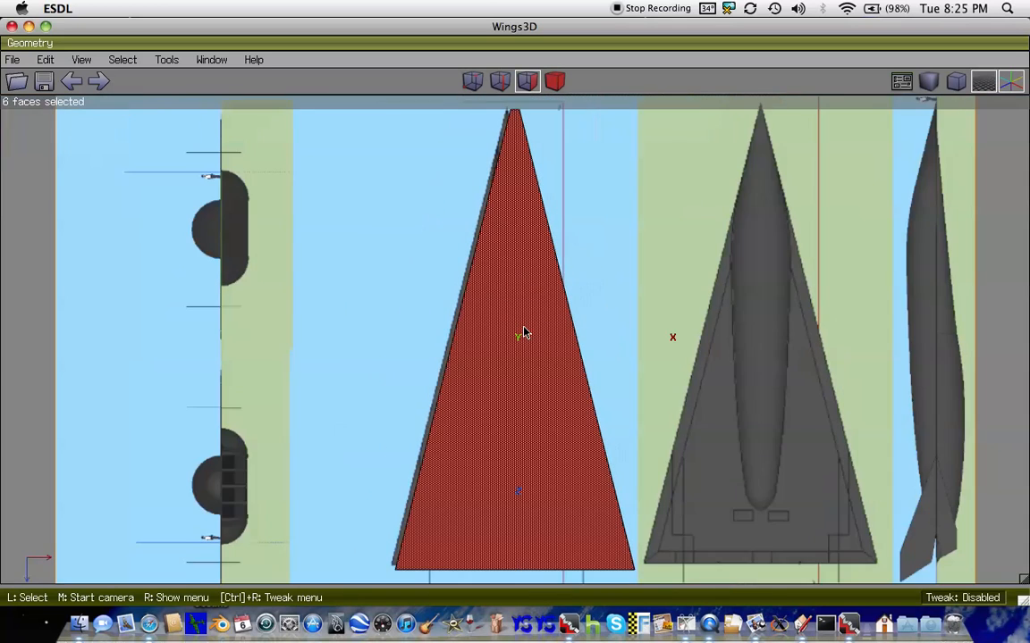
right_click(523, 333)
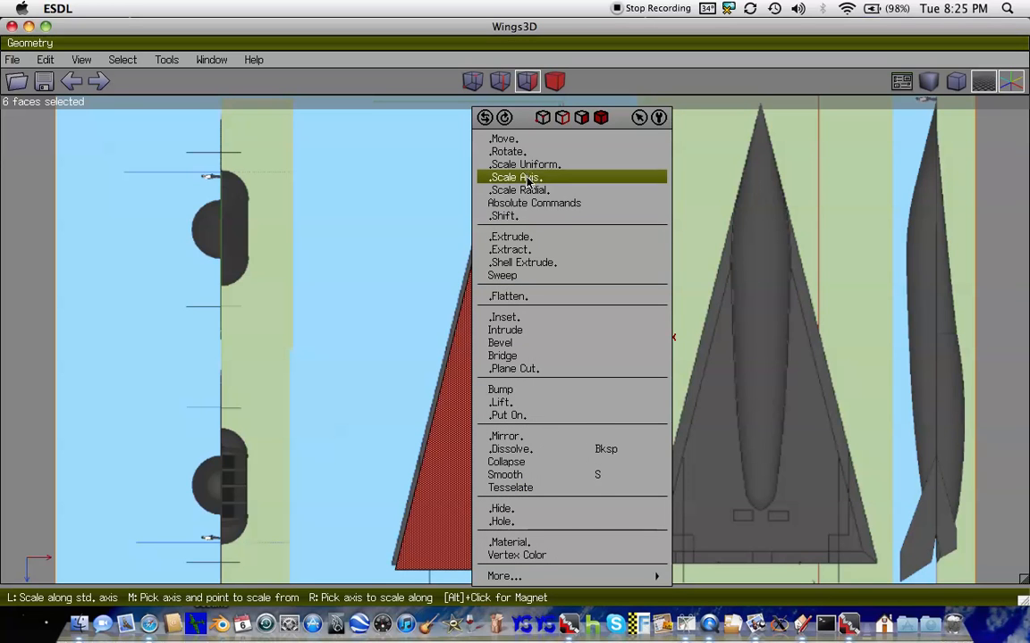
click(525, 139)
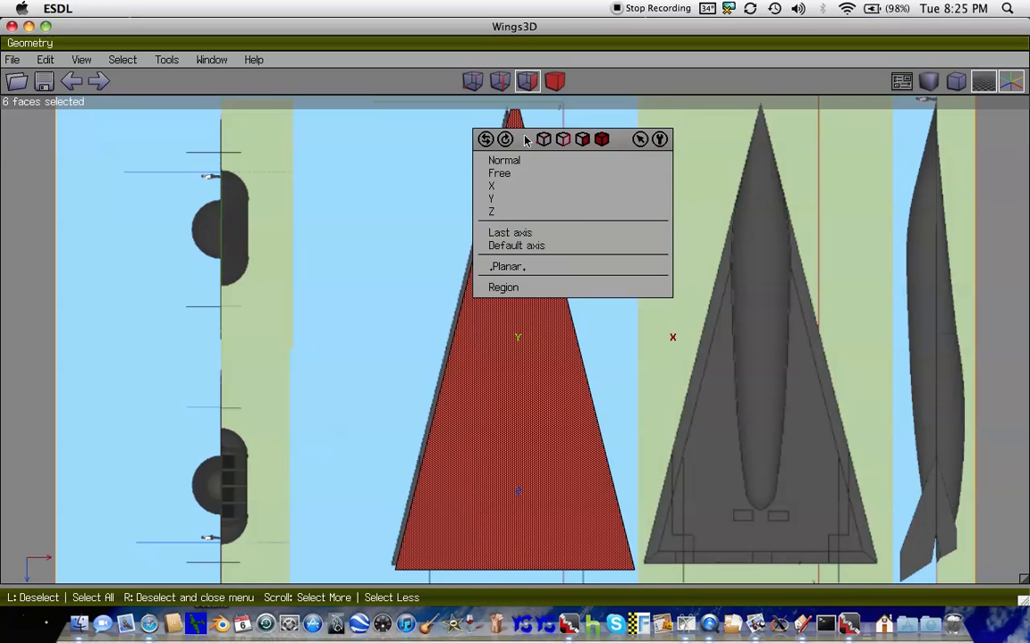
click(501, 186)
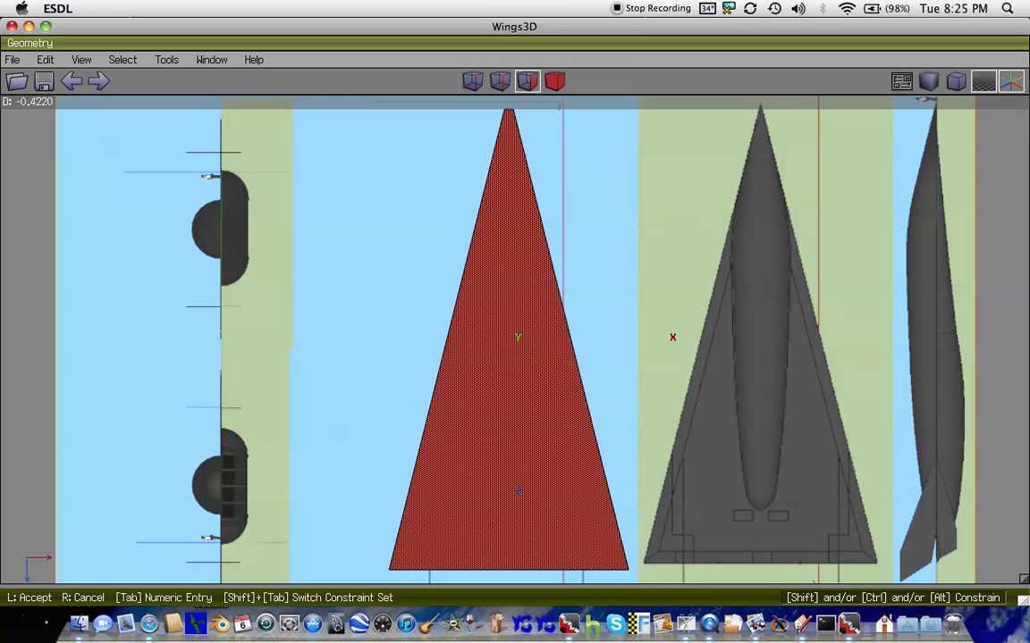
click(509, 189)
key(space)
- Select only the delta slab's large top face in an oblique perspective view
scroll(509, 189, down, 4)
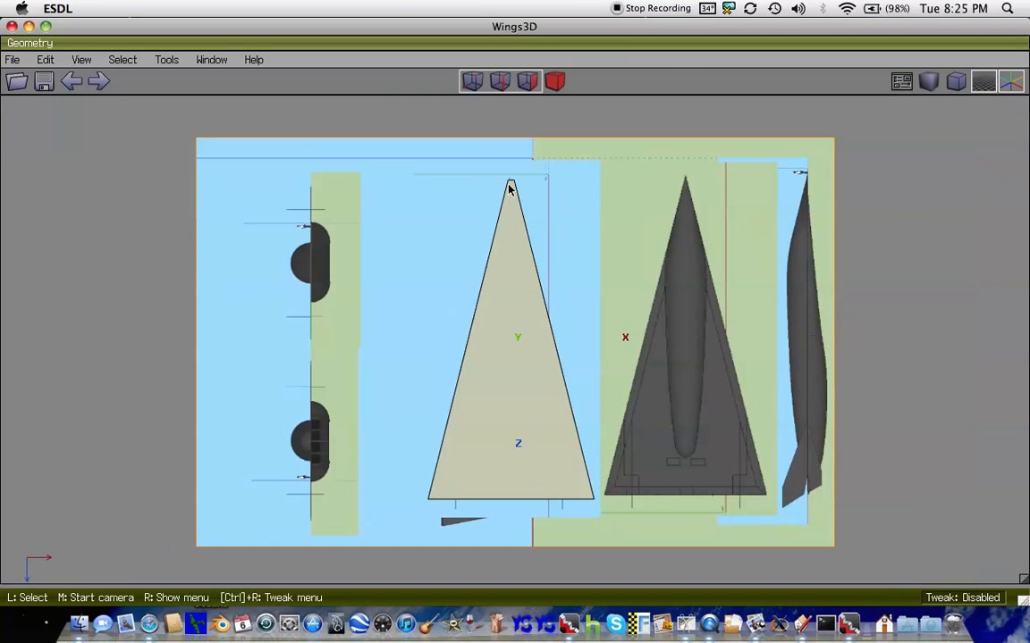
key(r)
scroll(508, 189, down, 3)
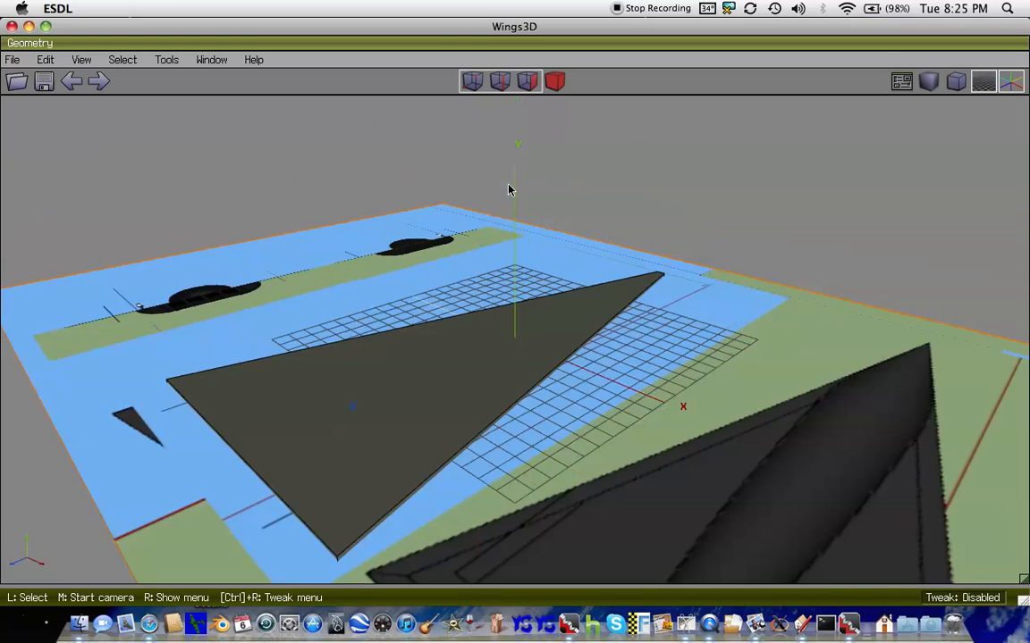
scroll(510, 190, down, 3)
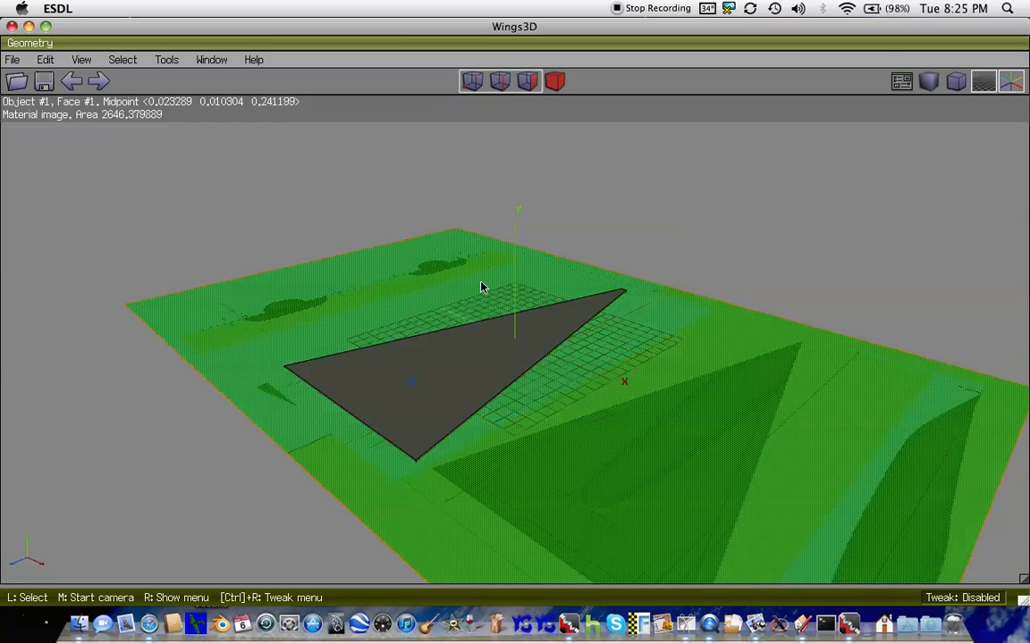
click(359, 354)
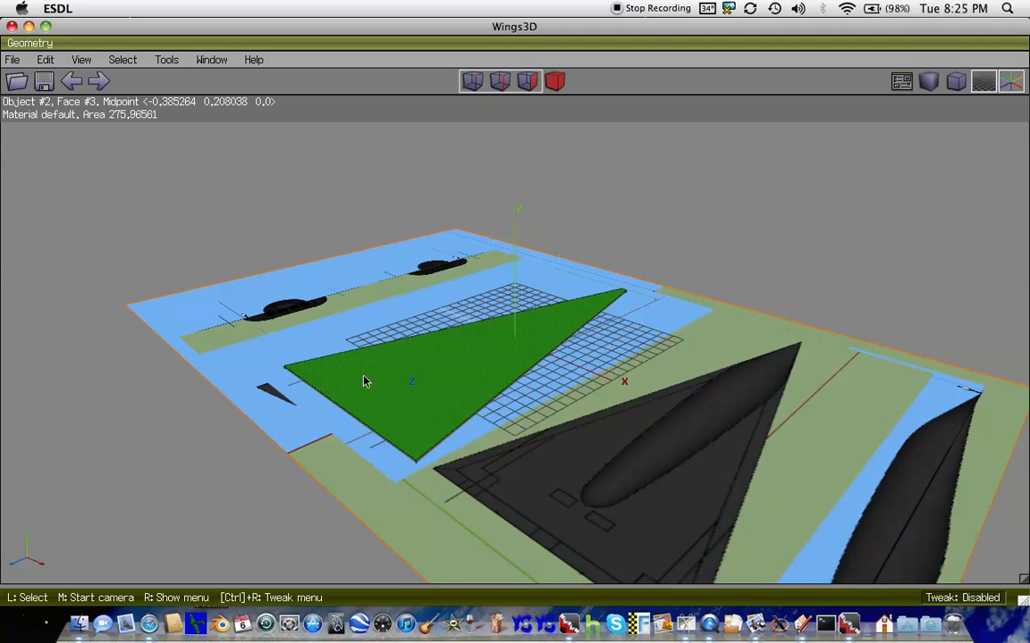
click(363, 381)
scroll(363, 381, down, 1)
click(516, 484)
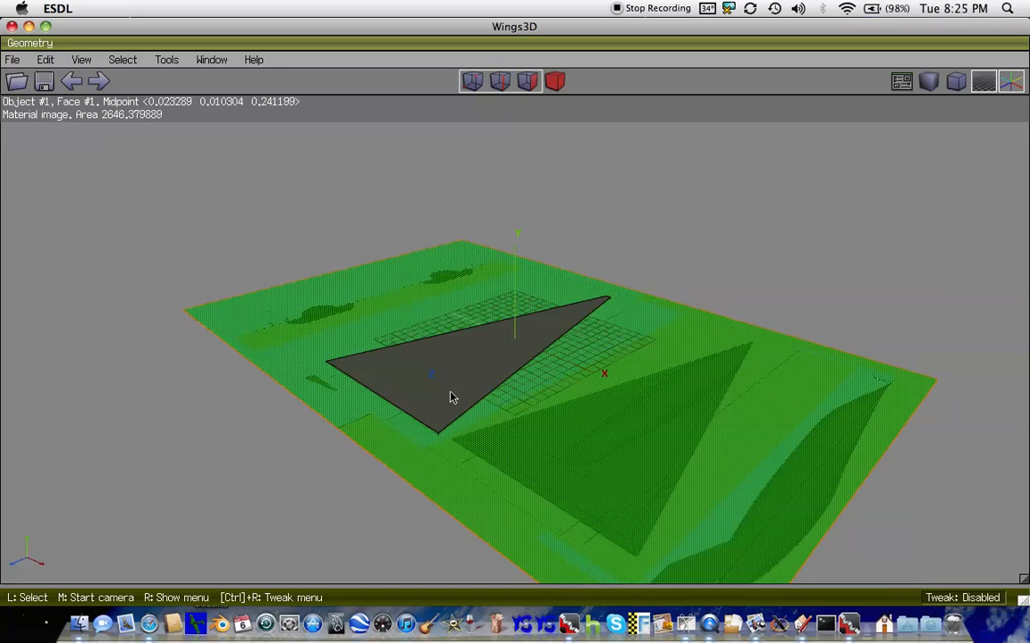
click(379, 376)
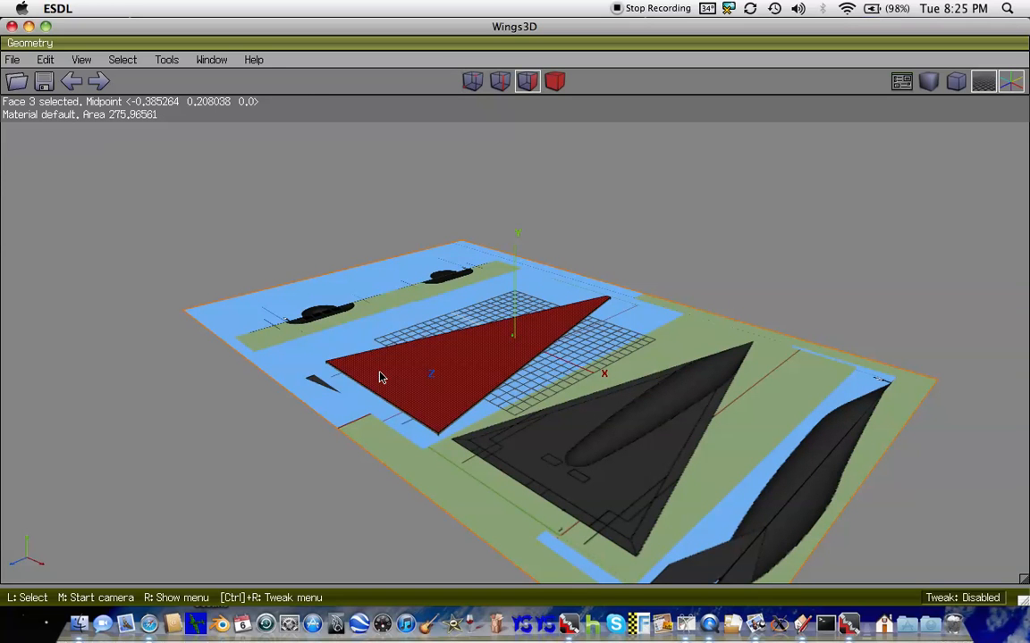
- Inset the slab's top face by about 18.5% and clear the selection
right_click(378, 376)
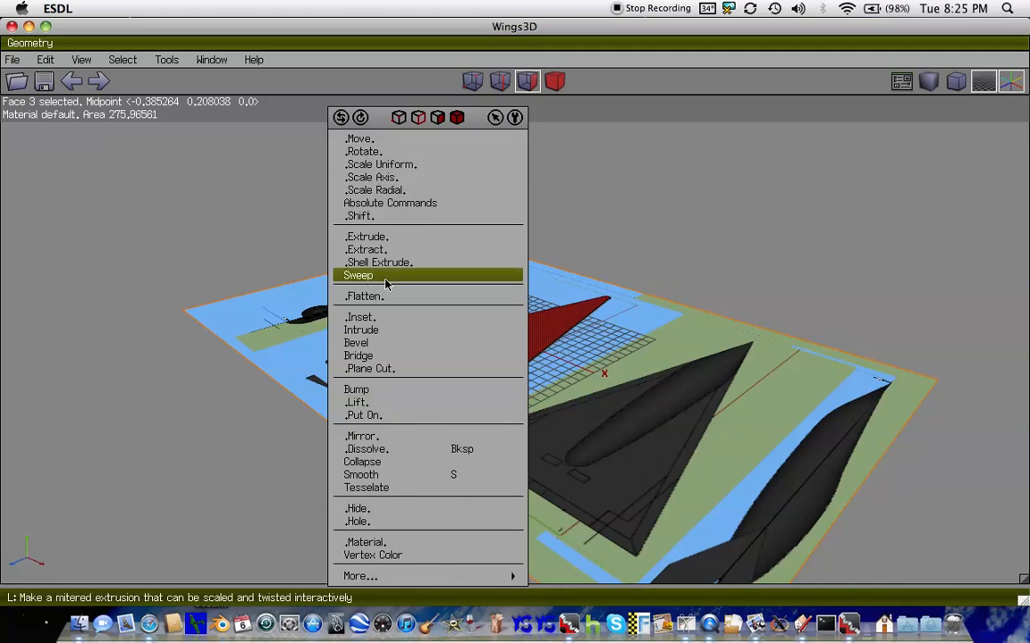
click(383, 319)
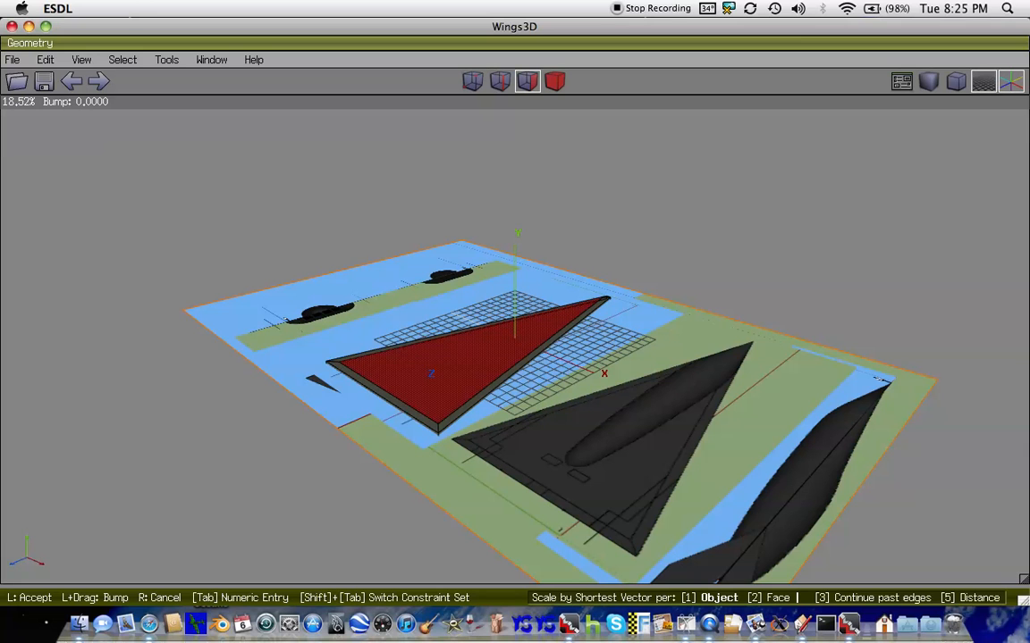
click(382, 322)
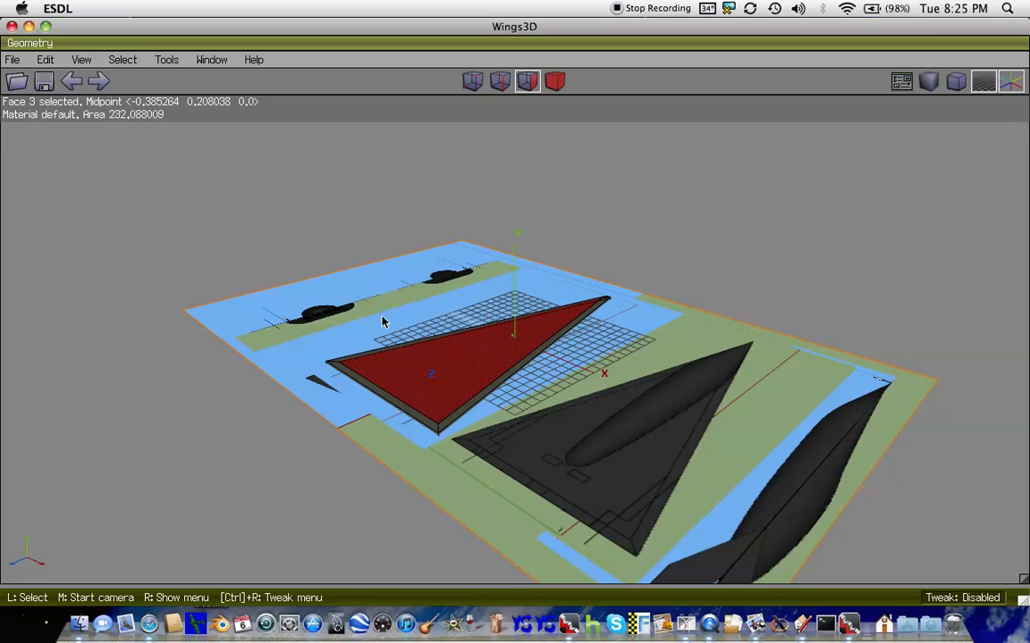
key(space)
- Examine the inset border of the top face up close, especially around the slab's nose tip
scroll(382, 322, up, 8)
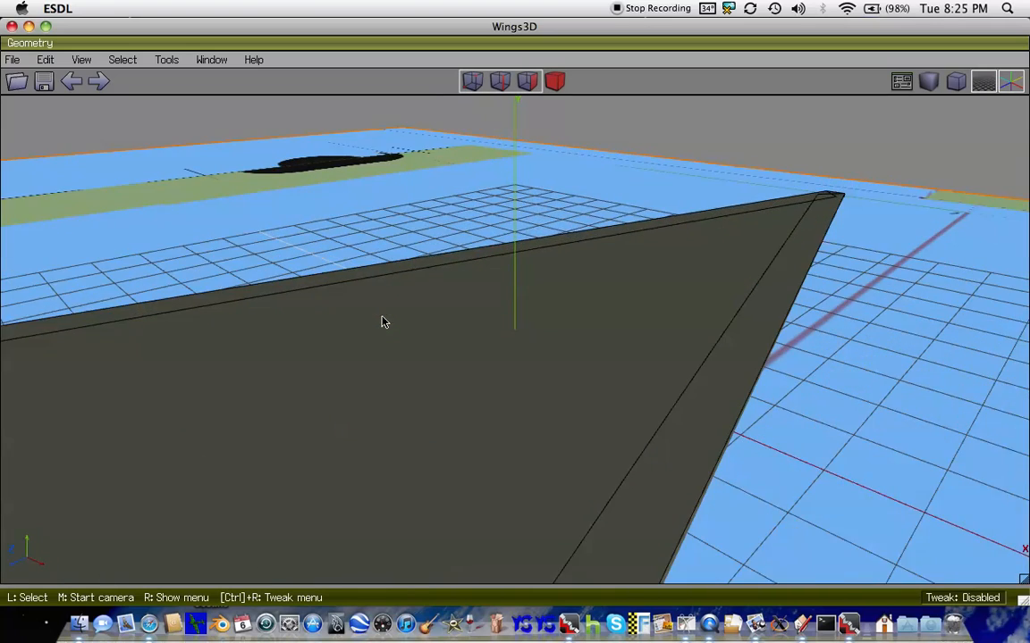
key(Up)
key(Up)
key(Up)
key(Up)
key(Up)
key(Up)
key(Down)
key(Down)
scroll(382, 322, up, 3)
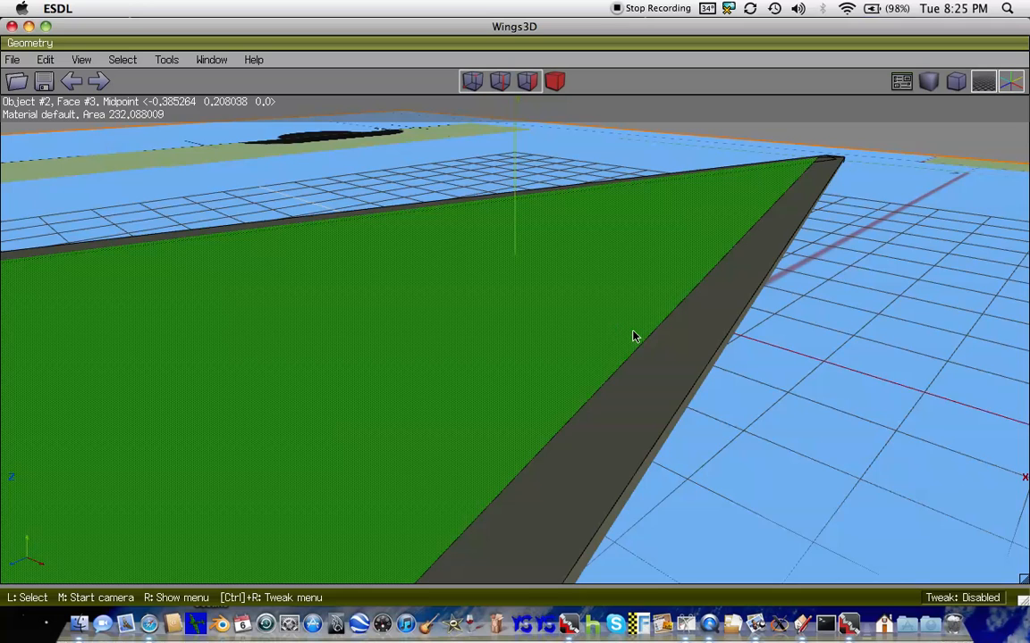
scroll(633, 336, up, 5)
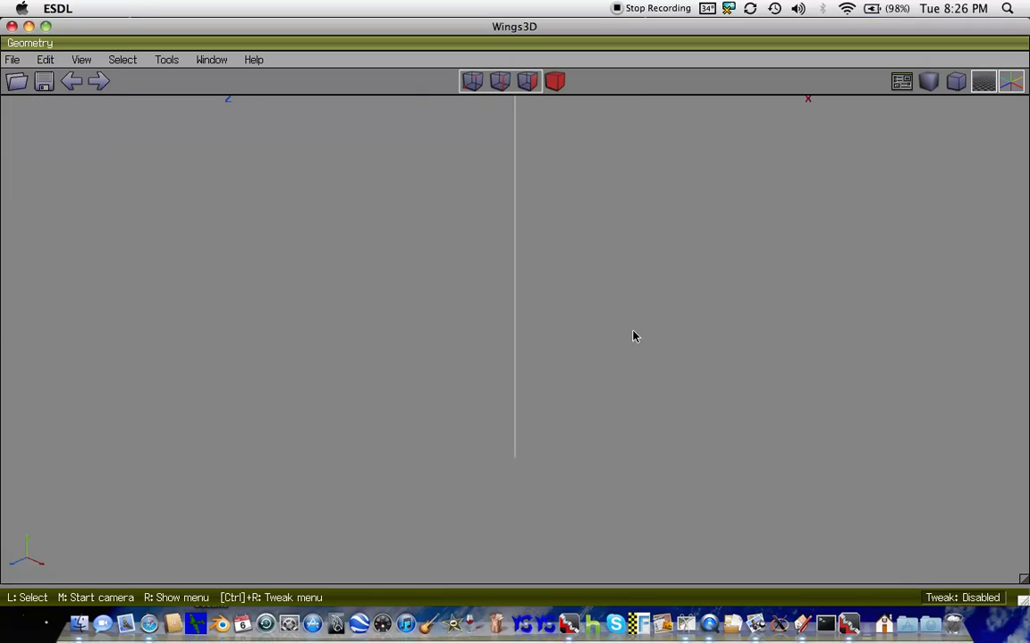
scroll(633, 336, down, 6)
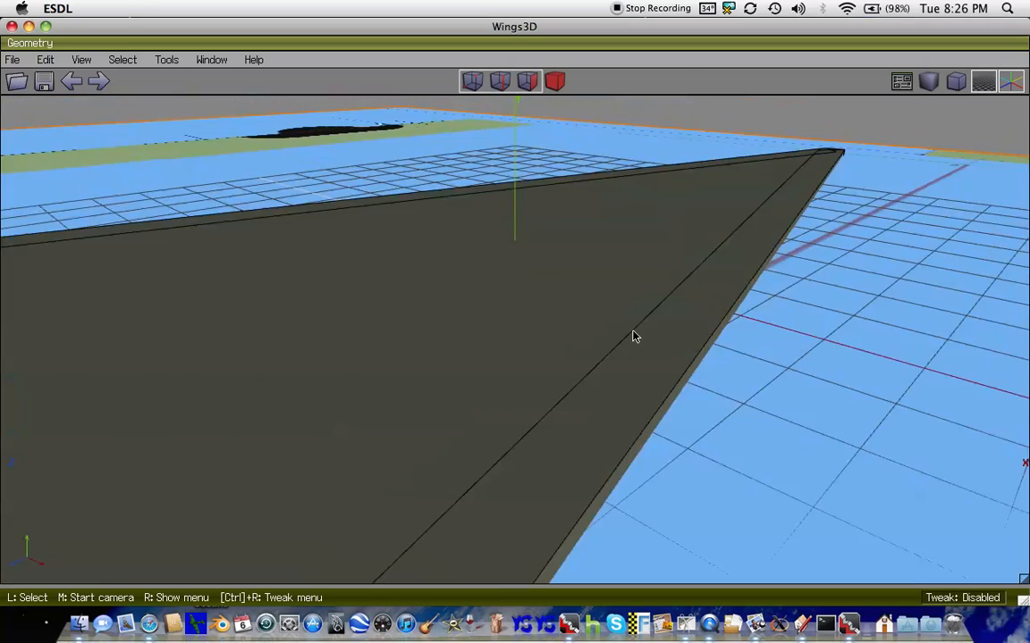
scroll(633, 336, down, 4)
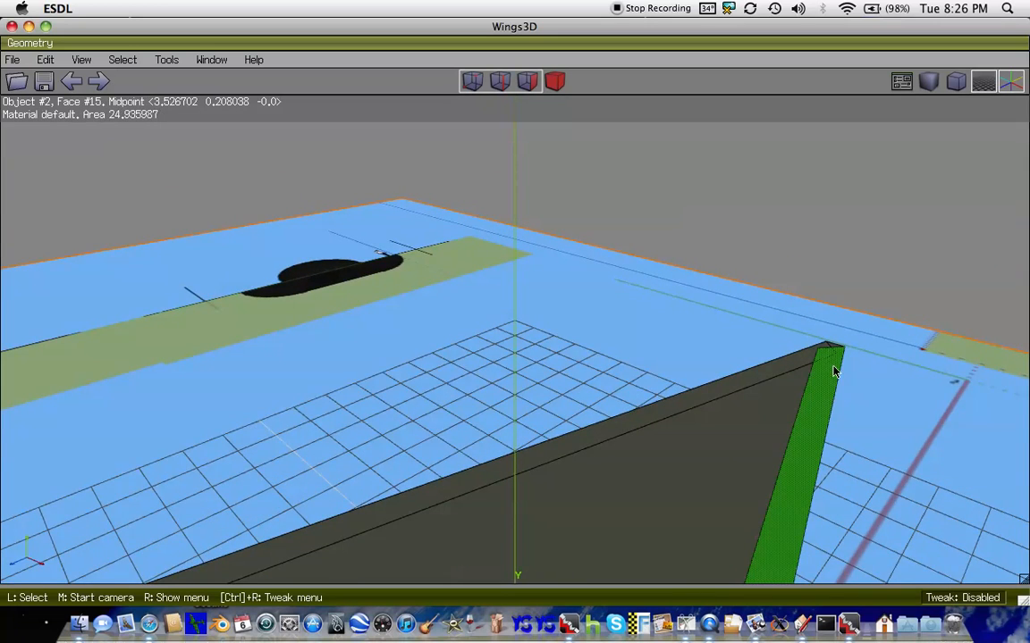
scroll(832, 367, up, 1)
scroll(832, 367, up, 1)
- Select an inner inset vertex at the nose, inspect the nose geometry from above, and clear the selection
key(v)
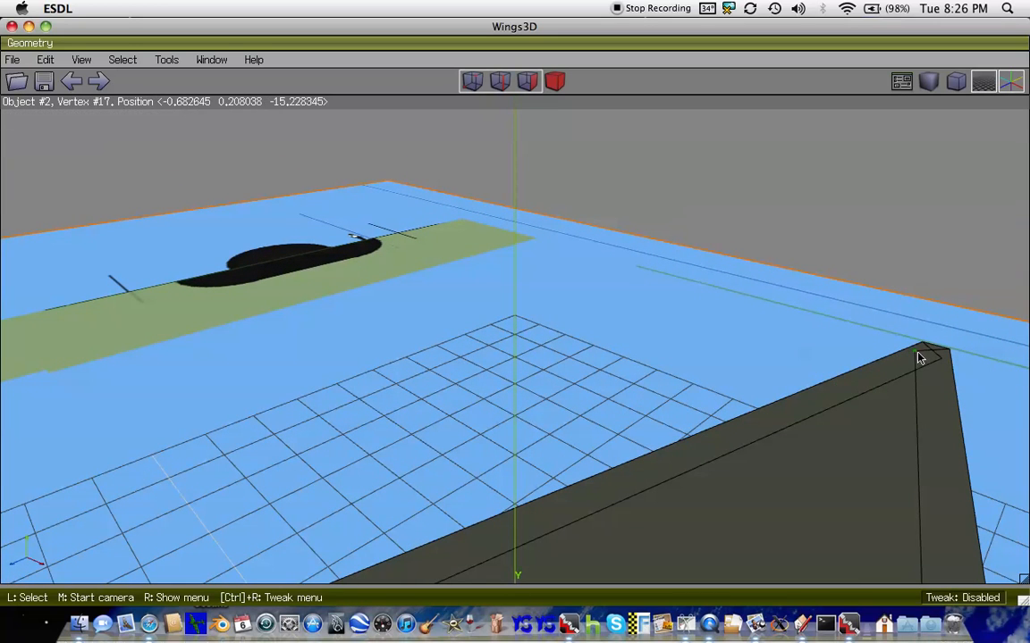
click(919, 357)
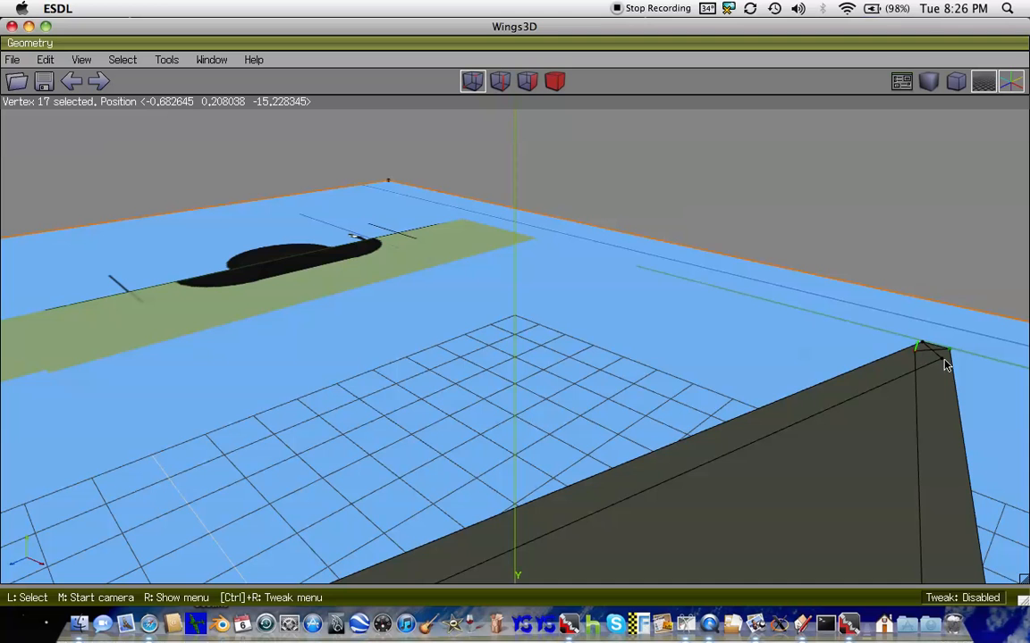
key(y)
scroll(816, 271, down, 10)
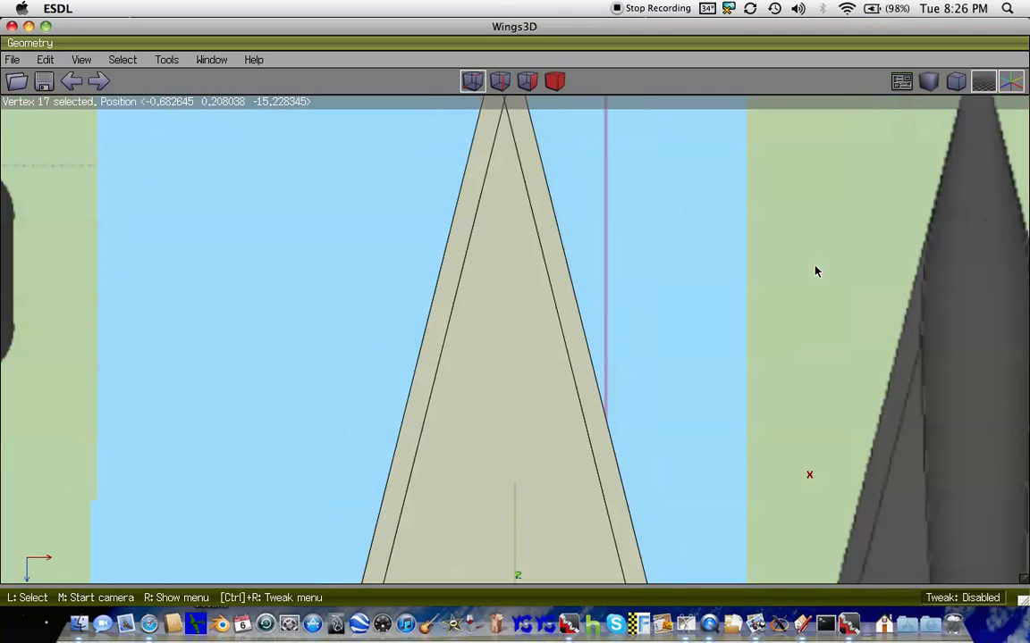
key(Up)
key(Up)
key(Up)
scroll(532, 230, up, 10)
key(Up)
key(Up)
key(Up)
key(Up)
key(Up)
key(Up)
key(Up)
key(Up)
key(Up)
key(Up)
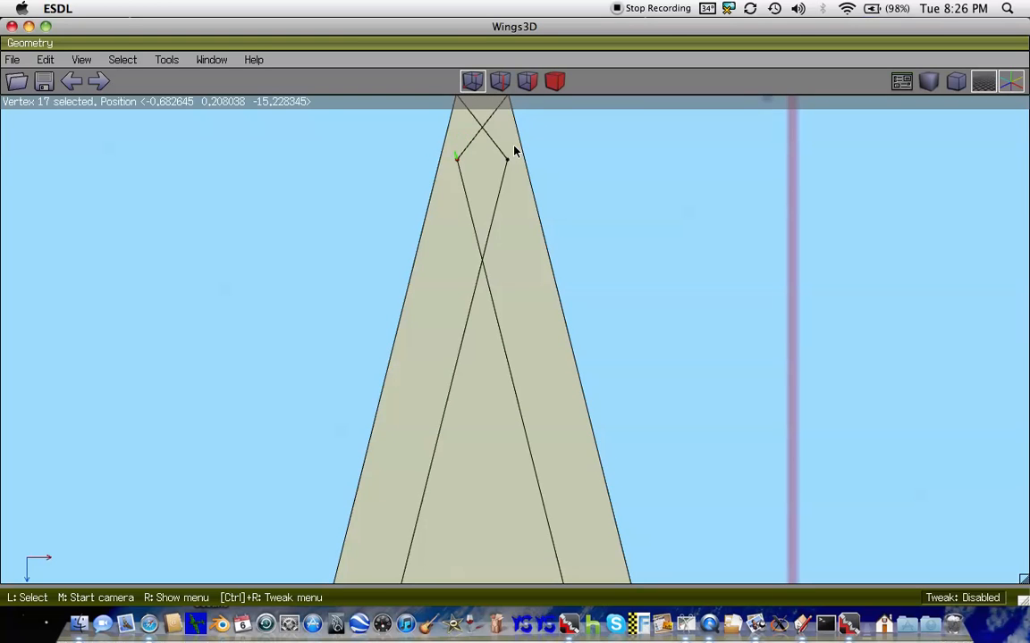
key(space)
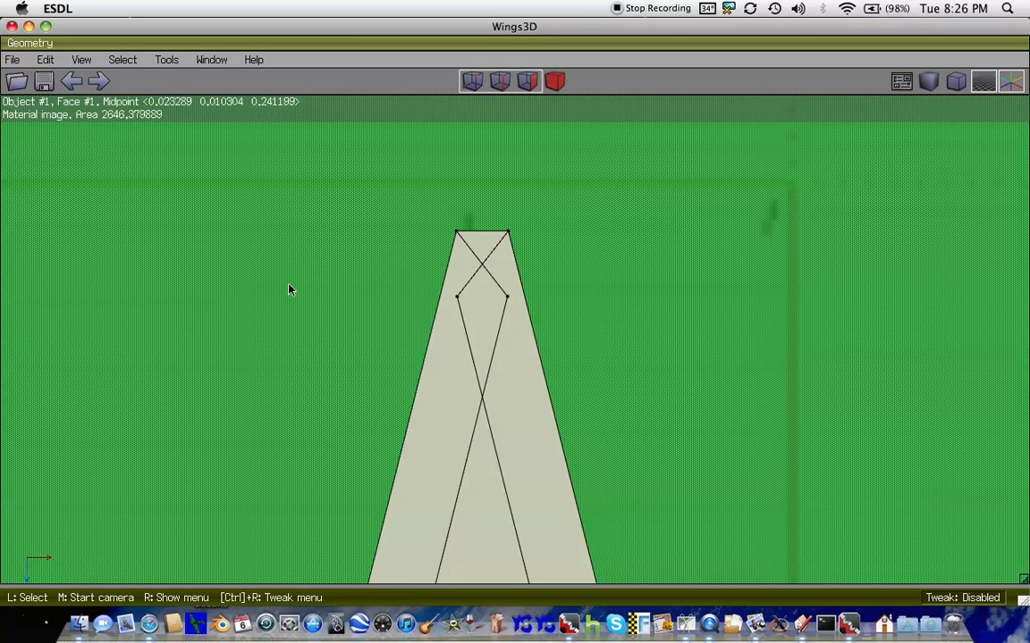
scroll(522, 273, down, 6)
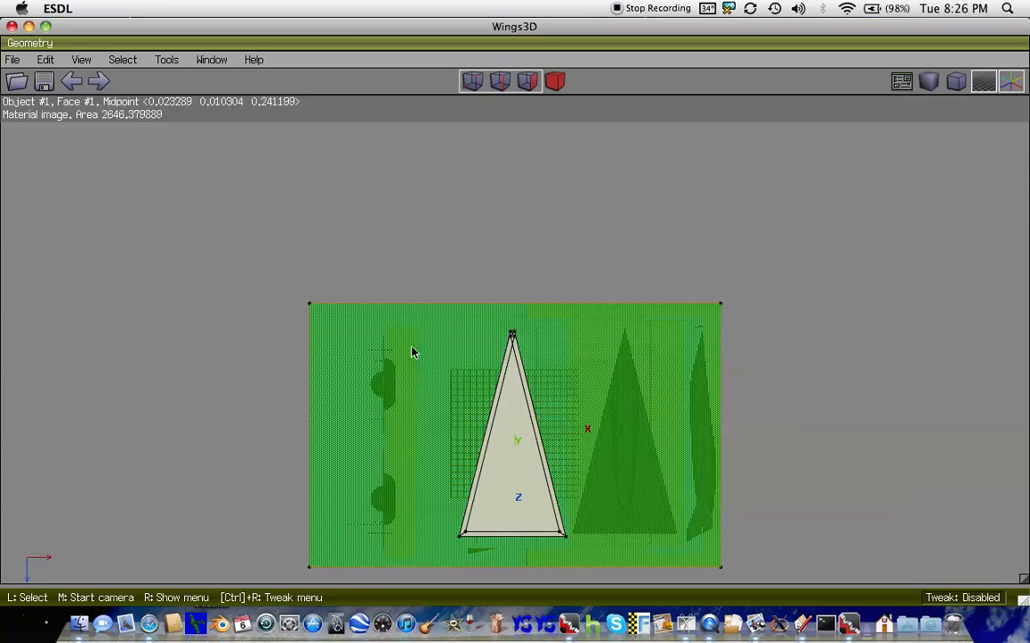
drag(223, 377, 729, 337)
scroll(551, 357, up, 5)
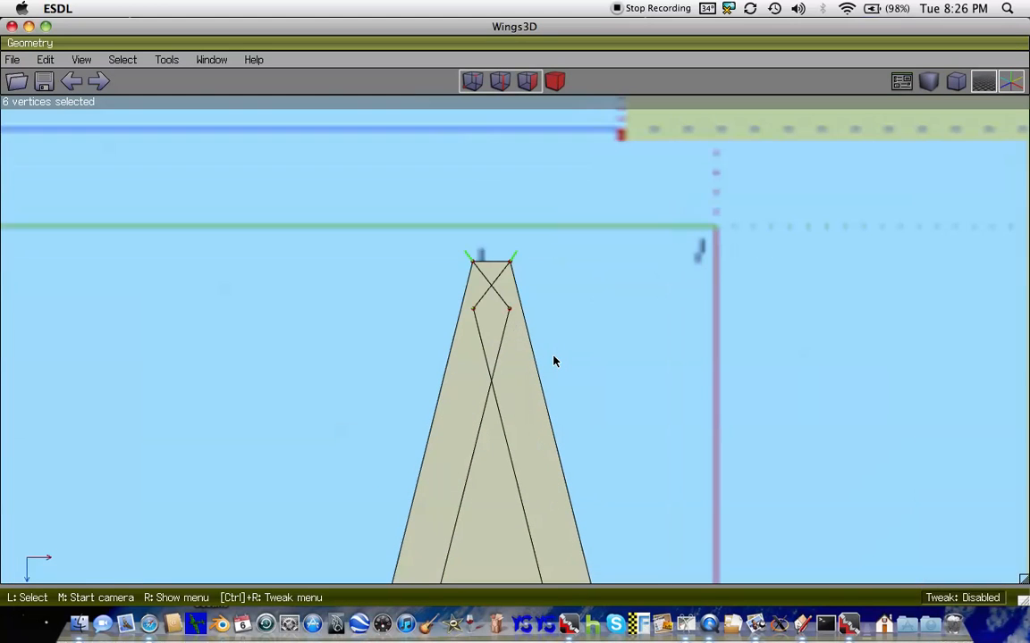
key(space)
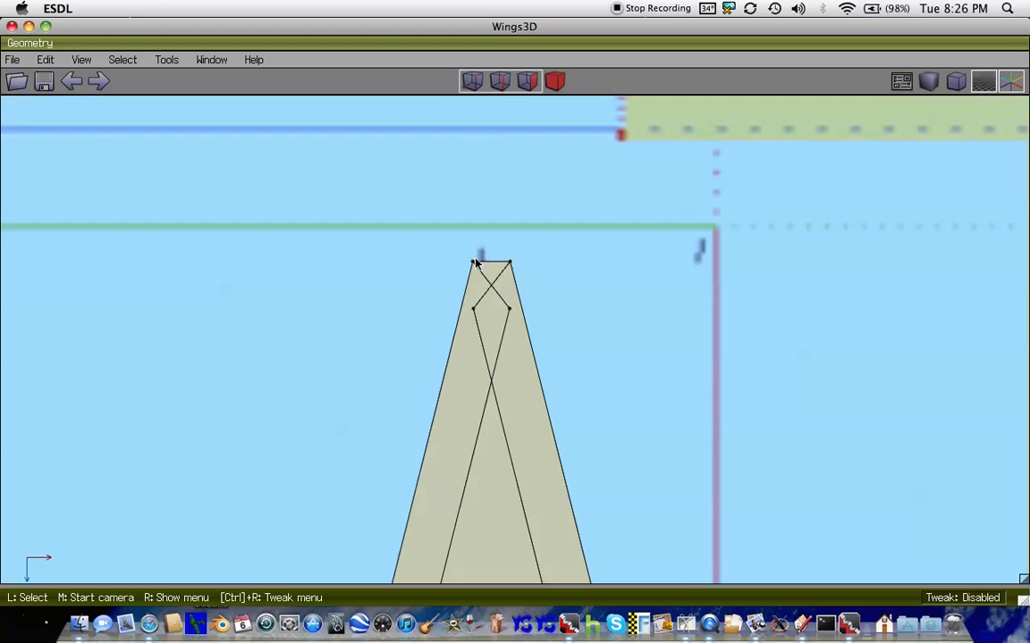
- Select the two inner inset vertices at the nose in vertex mode, and view the slab from the side along the X axis
scroll(476, 262, down, 5)
scroll(476, 263, up, 5)
click(527, 81)
click(472, 81)
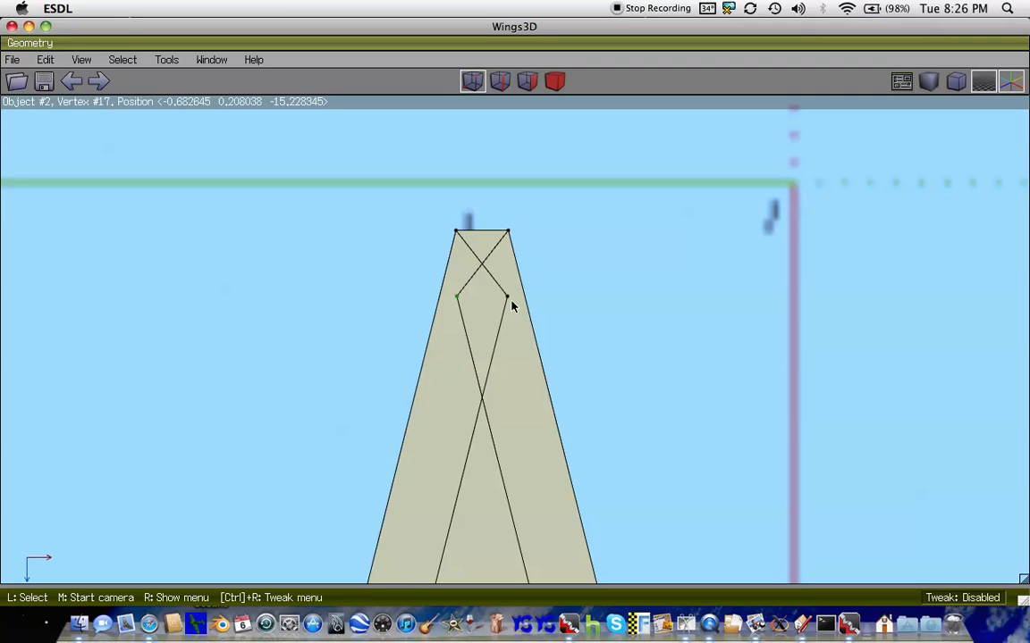
click(508, 303)
click(456, 299)
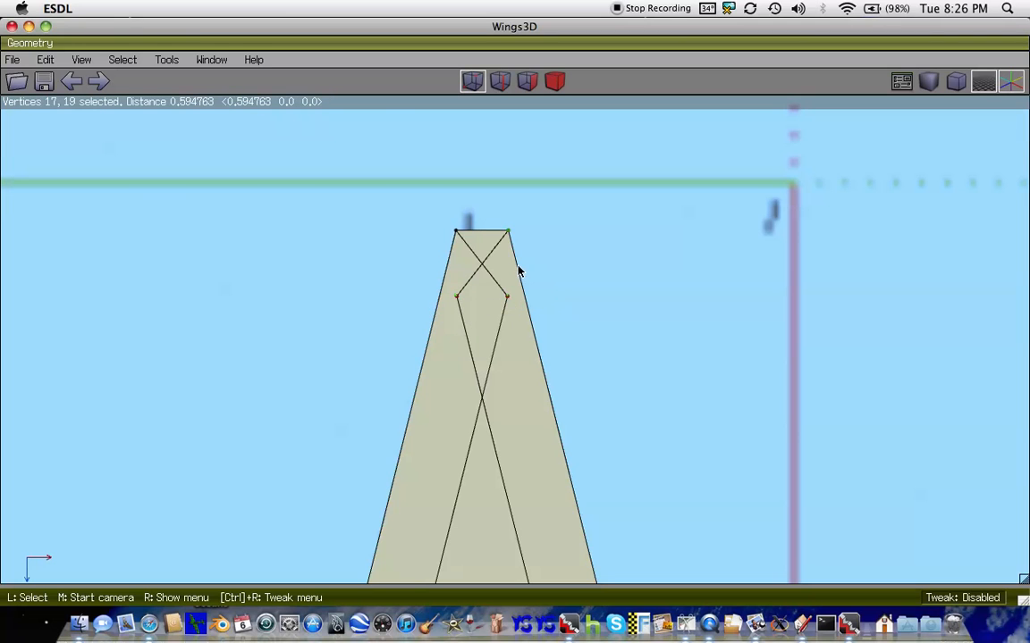
key(r)
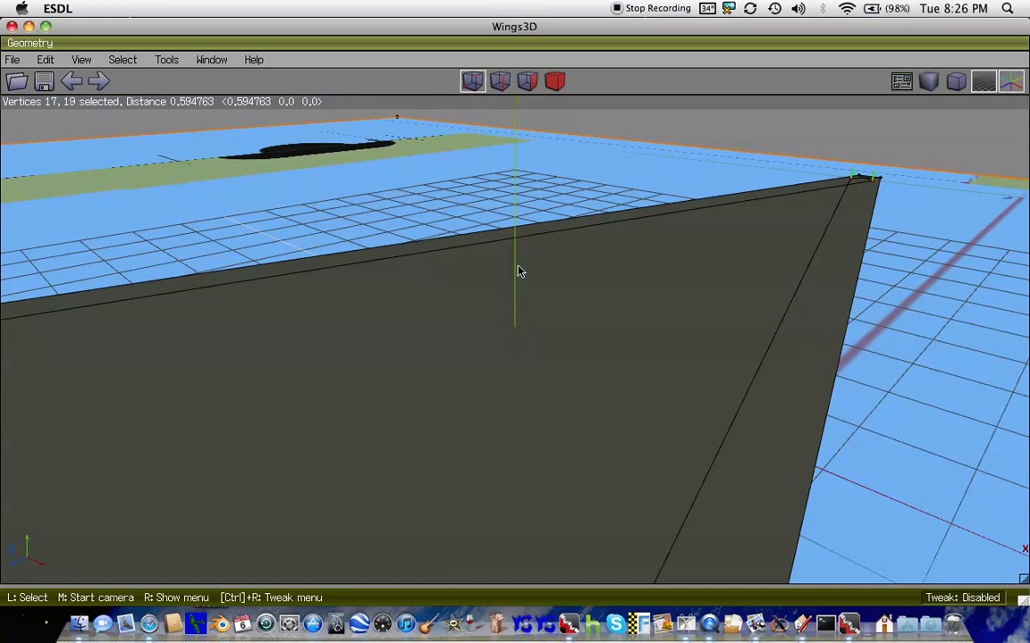
key(x)
key(x)
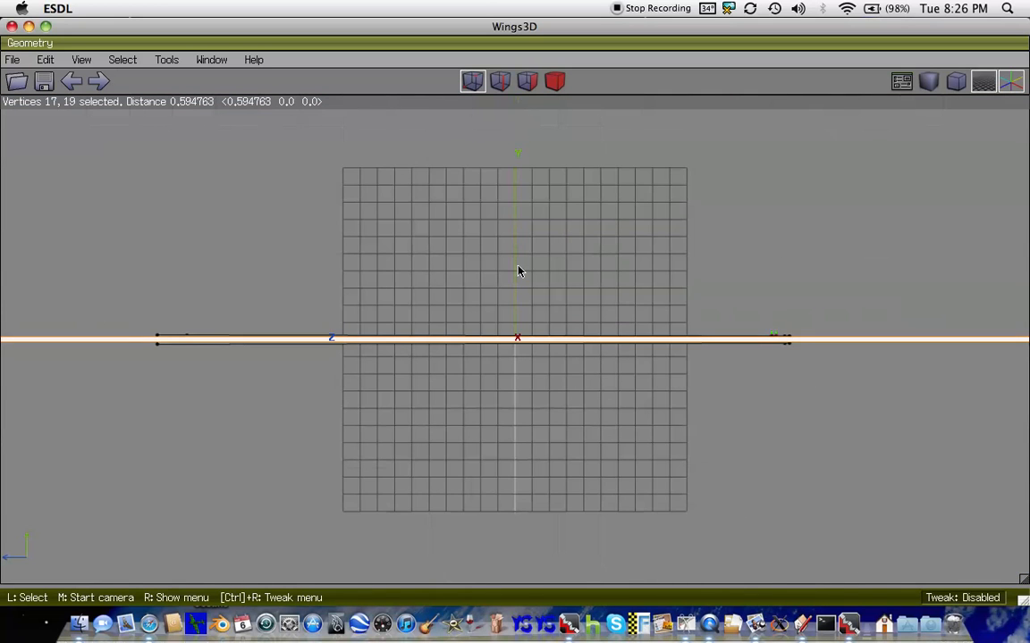
- Examine the slab's edge profile and nose tip from the side and in perspective
middle_drag(518, 271, 519, 271)
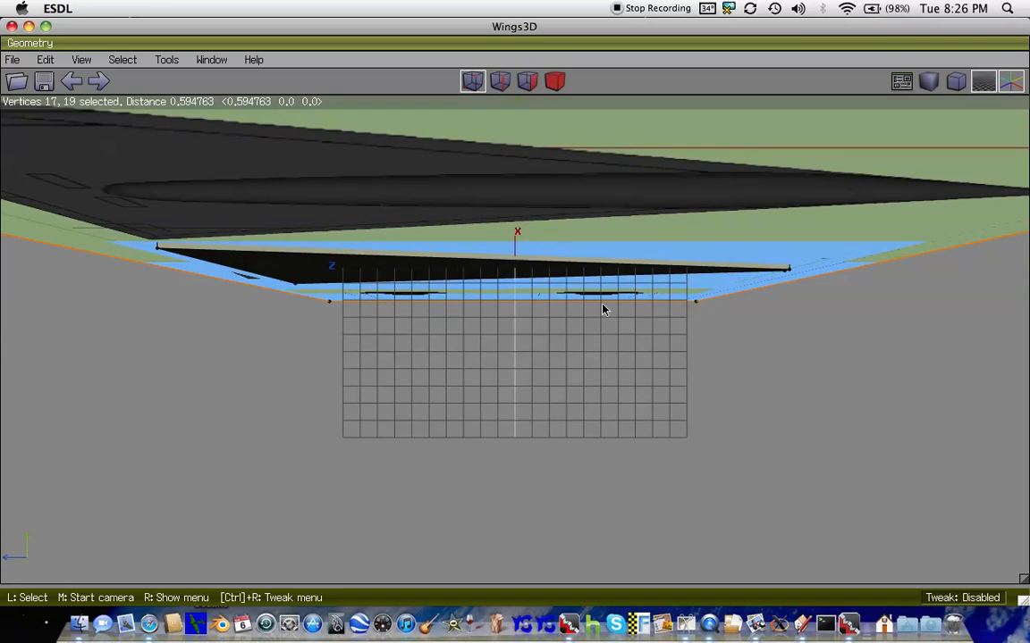
scroll(604, 305, up, 3)
key(Right)
key(Right)
key(Right)
key(Right)
key(Right)
key(Right)
key(Right)
key(Right)
key(Right)
key(Right)
key(Right)
key(Right)
key(Right)
key(Right)
key(Right)
key(Right)
key(Right)
key(Right)
key(Right)
key(Right)
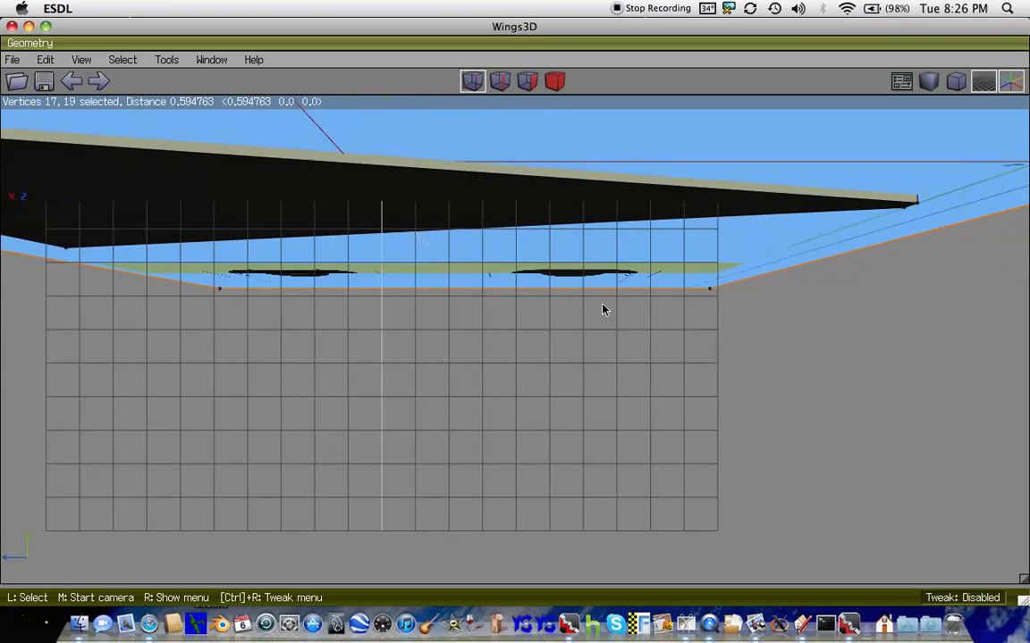
scroll(603, 310, up, 6)
scroll(602, 309, down, 5)
key(r)
middle_drag(603, 309, 601, 348)
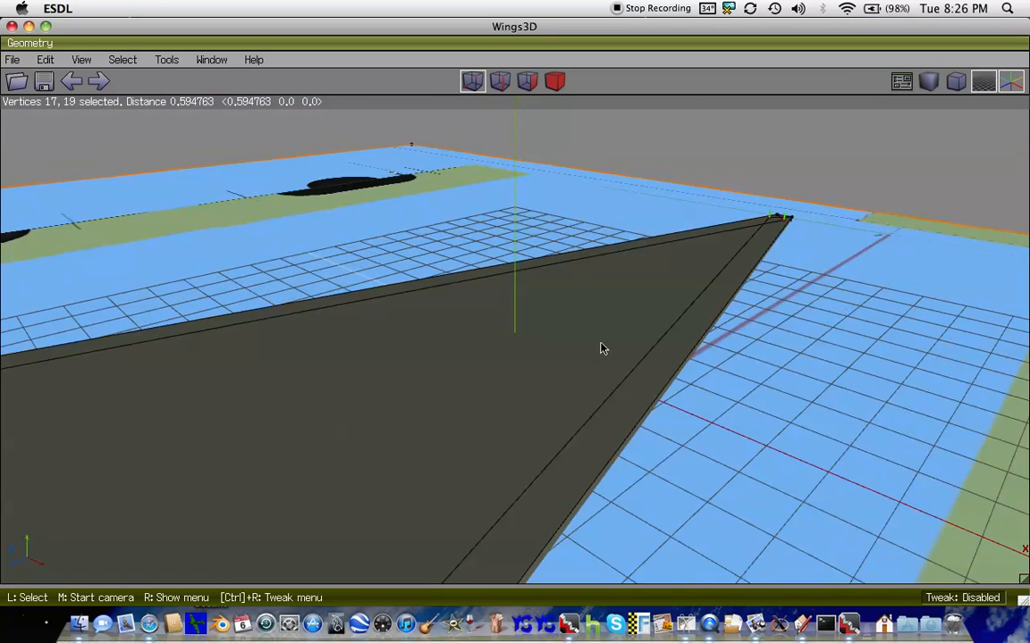
- Scale the two inner nose vertices along X until the crossed inset edges untangle and the vertices sit close together, and clear the selection
key(y)
scroll(603, 347, up, 4)
key(Up)
key(Up)
key(Up)
key(Up)
key(Up)
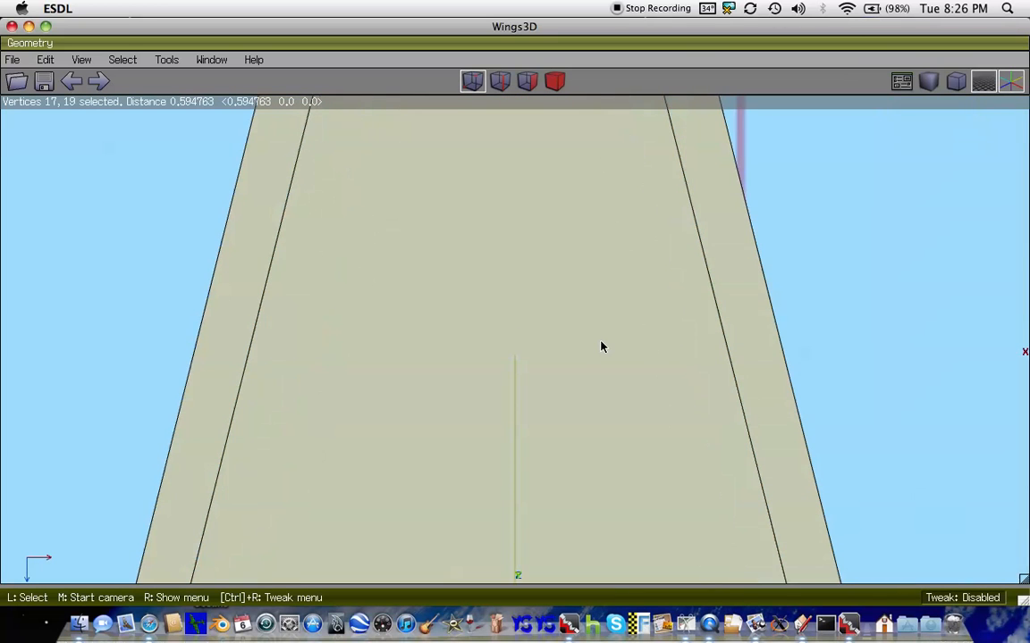
scroll(602, 348, down, 10)
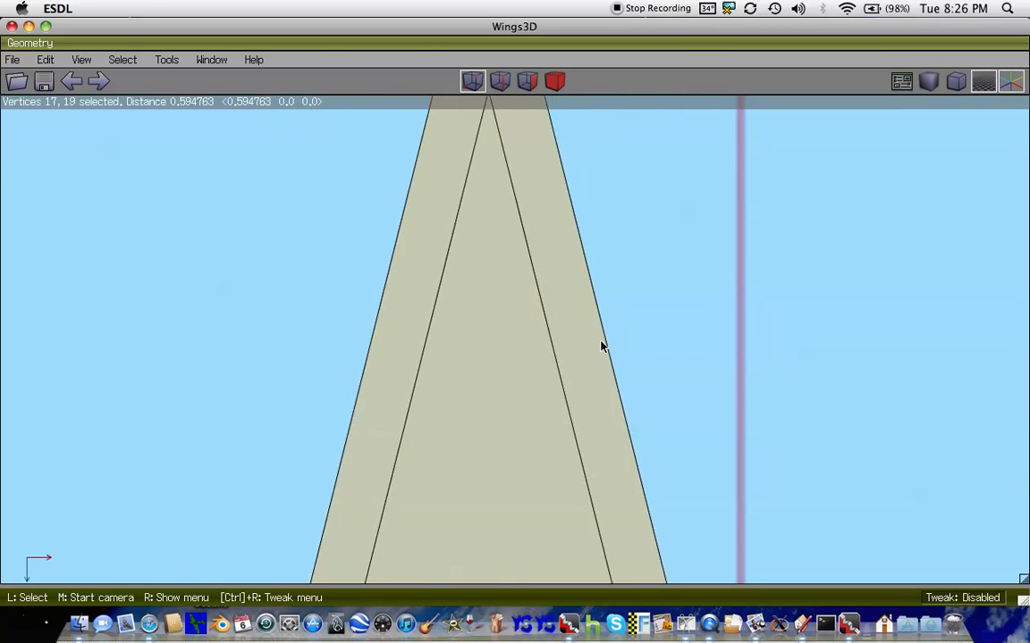
key(Up)
key(Up)
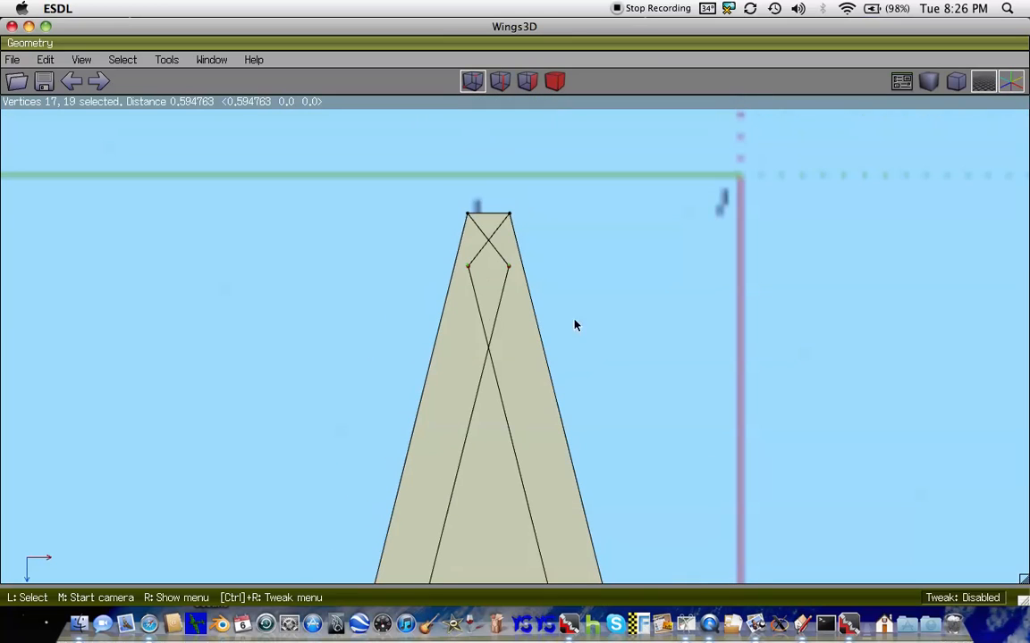
right_click(482, 273)
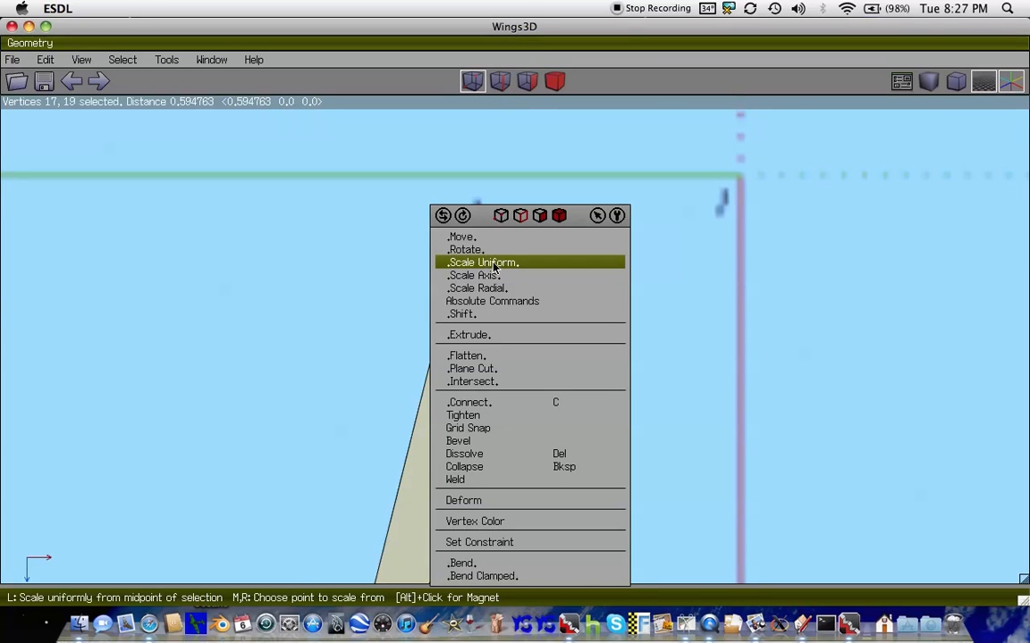
click(478, 275)
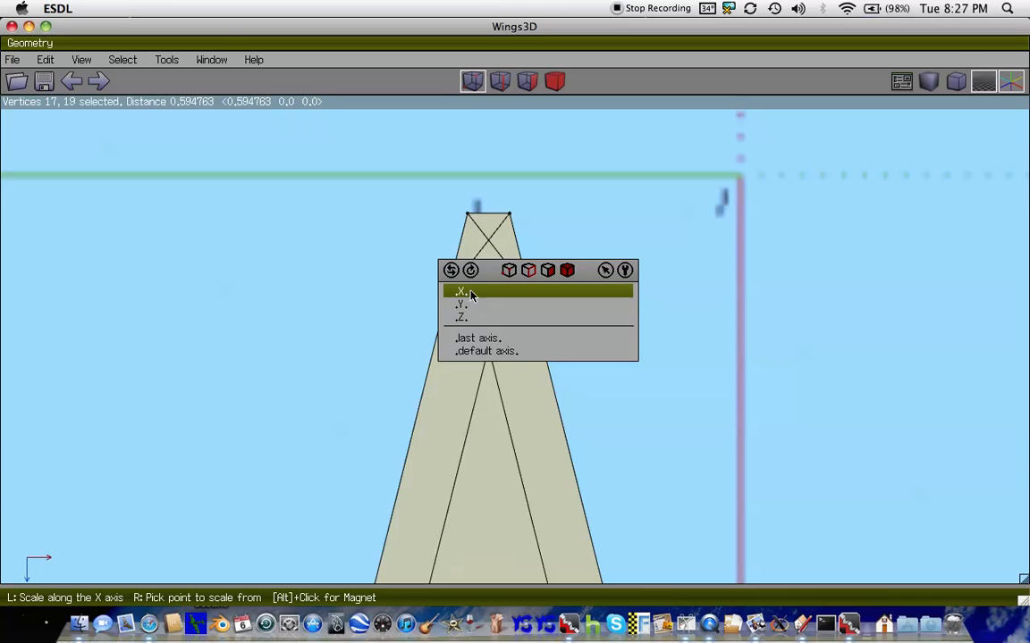
click(471, 295)
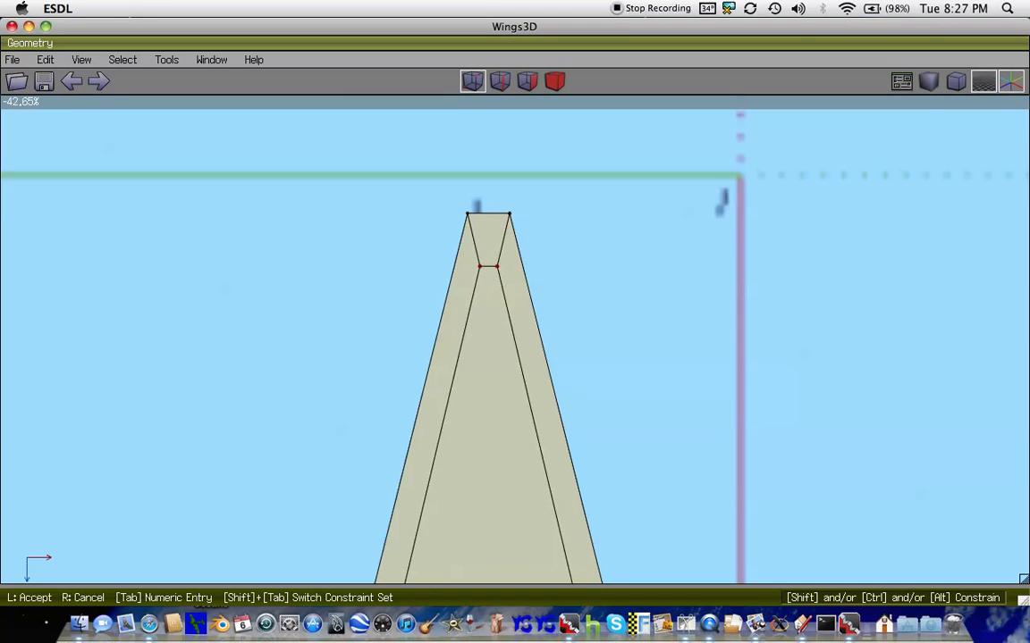
click(471, 296)
scroll(471, 296, down, 5)
scroll(471, 296, down, 2)
scroll(471, 295, up, 10)
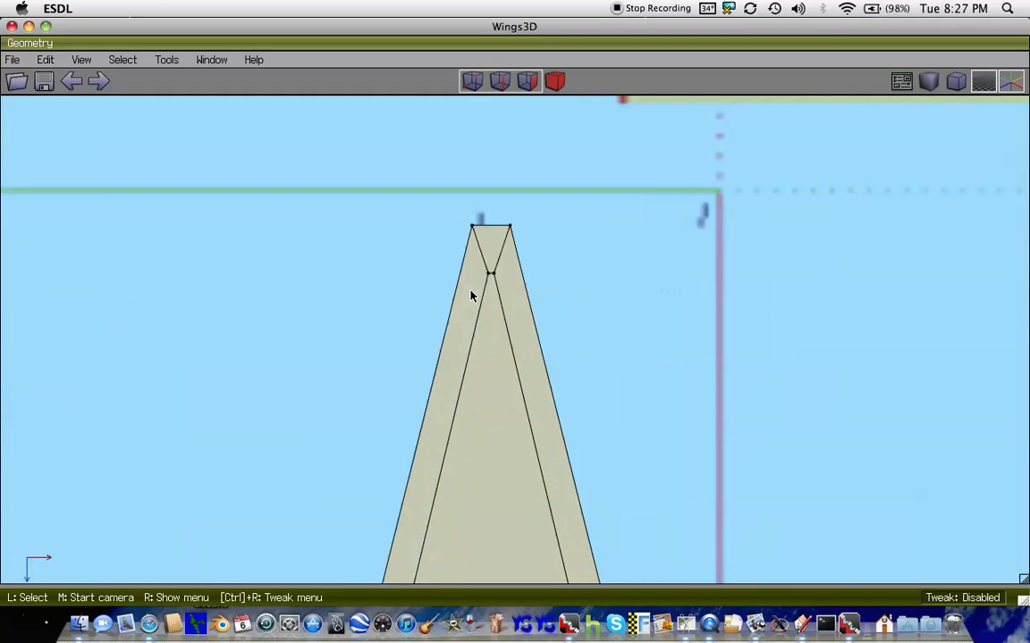
- Select the four outer corner vertices of the slab's top, two at the nose tip and two at the rear edge
scroll(471, 296, up, 1)
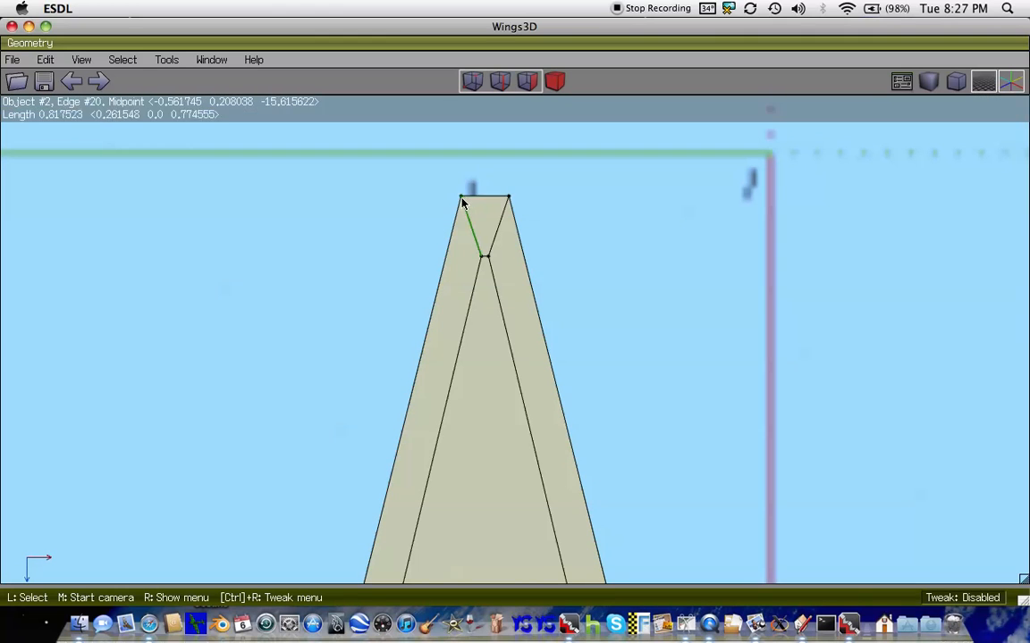
click(461, 200)
click(510, 198)
scroll(526, 169, down, 5)
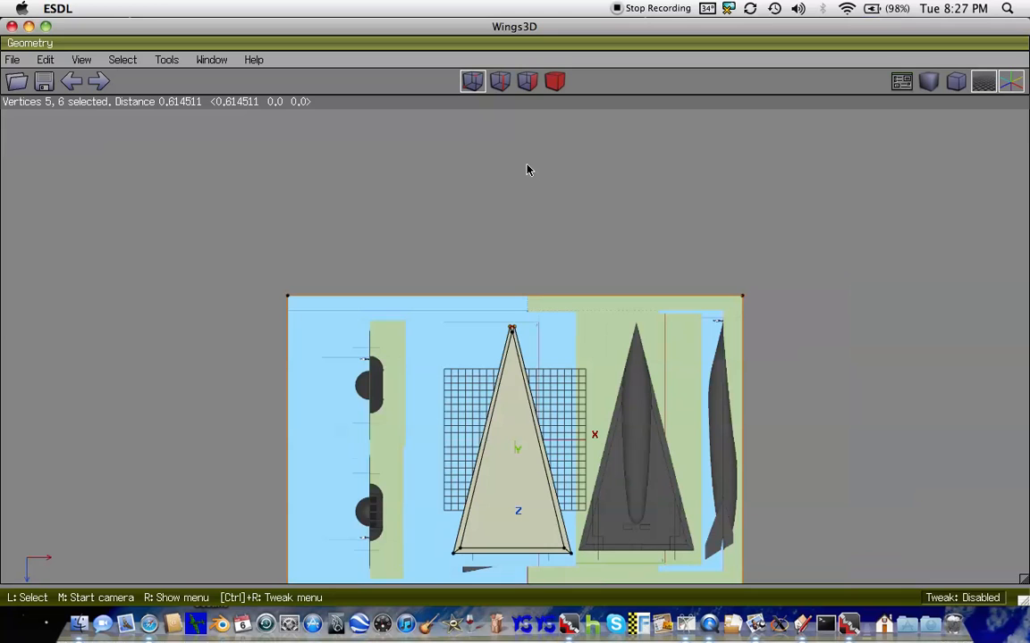
key(Down)
key(Down)
key(Down)
key(Down)
key(Down)
key(Down)
key(Down)
key(Down)
key(Down)
key(Down)
key(Down)
key(Down)
key(Down)
scroll(527, 169, up, 5)
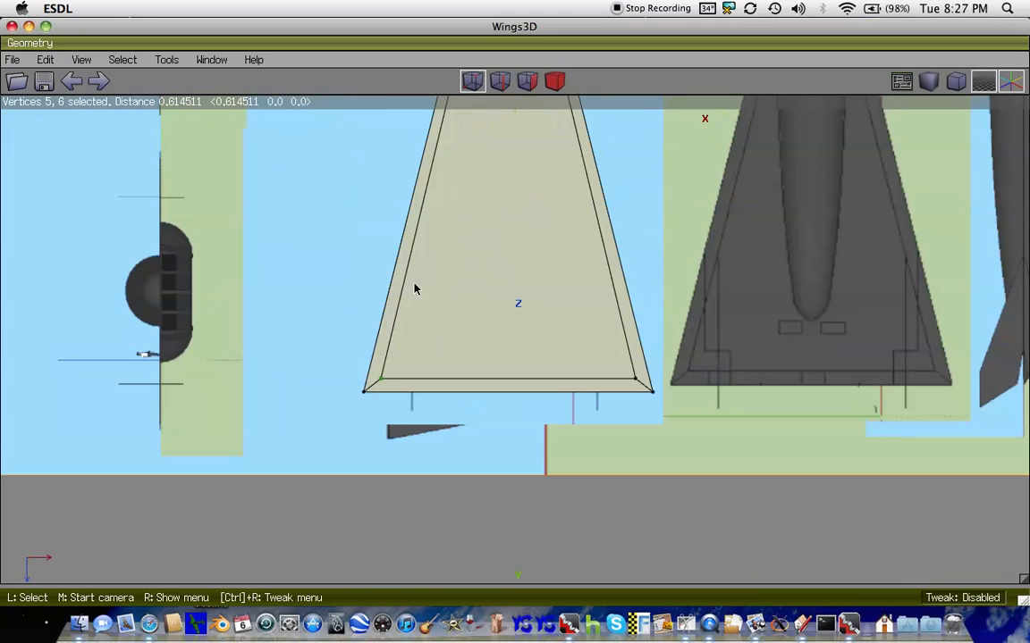
click(363, 394)
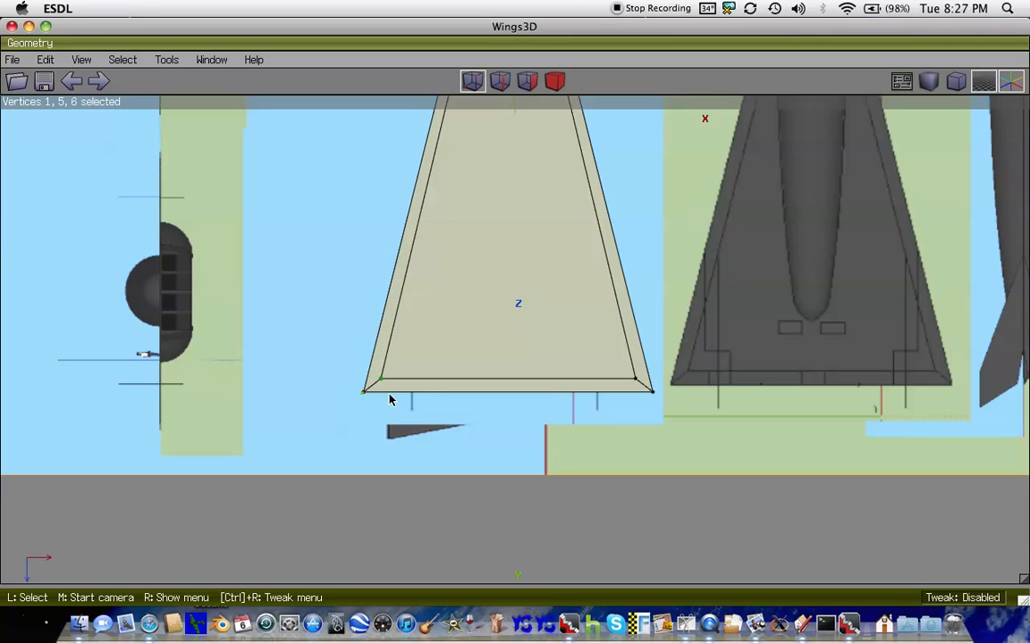
click(653, 394)
- Move the four outer corner vertices down along Y to just above the slab's bottom edge, forming a sloped border, and clear the selection
scroll(680, 396, down, 4)
key(Up)
key(Up)
key(Up)
key(Up)
key(Up)
key(Up)
key(Up)
key(Up)
key(Up)
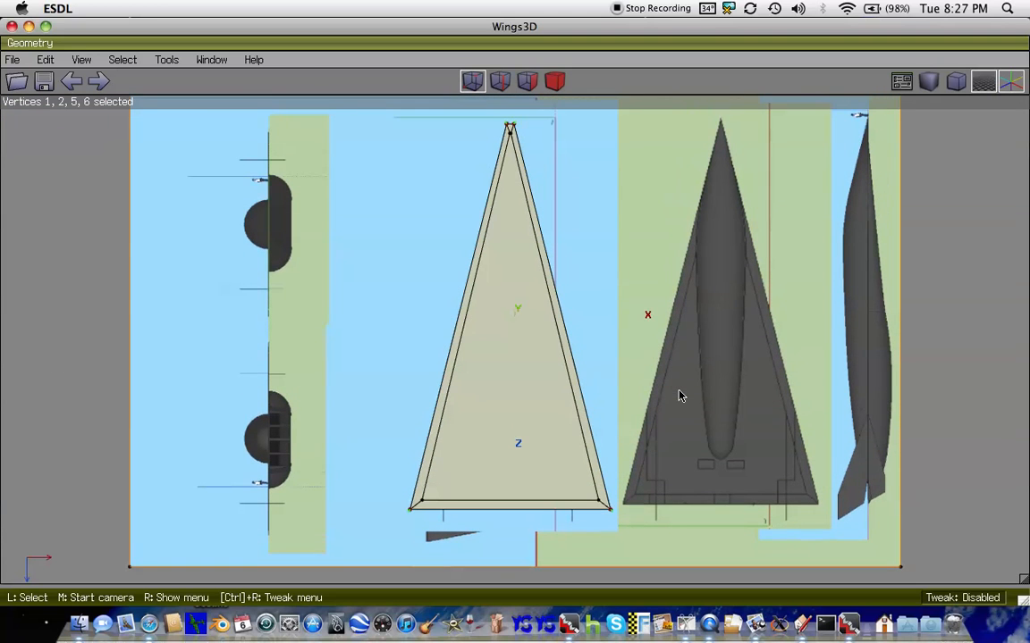
key(r)
scroll(679, 396, down, 5)
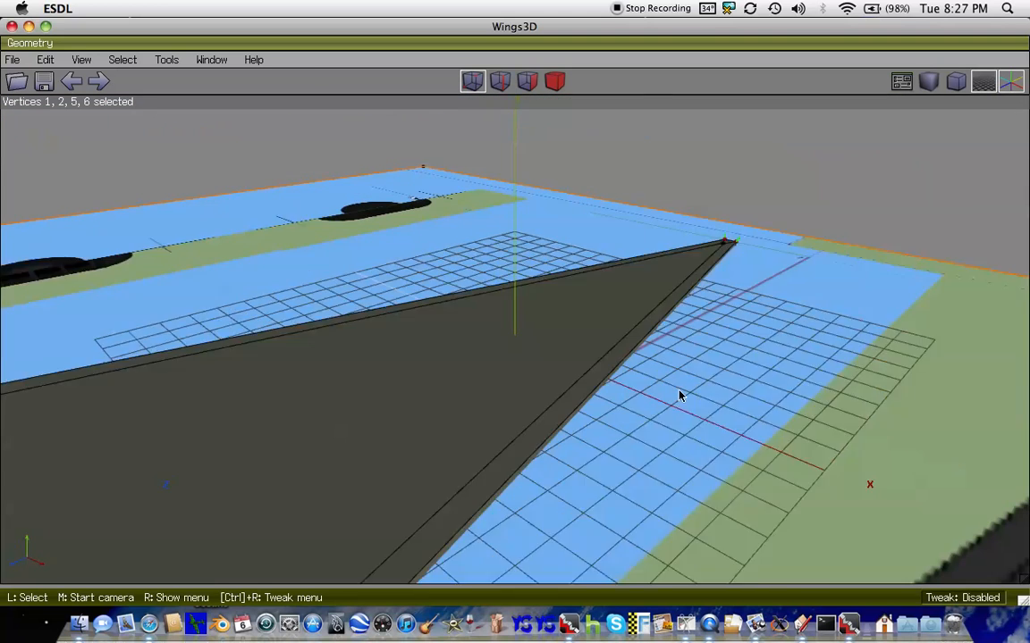
middle_drag(679, 396, 450, 260)
right_click(452, 264)
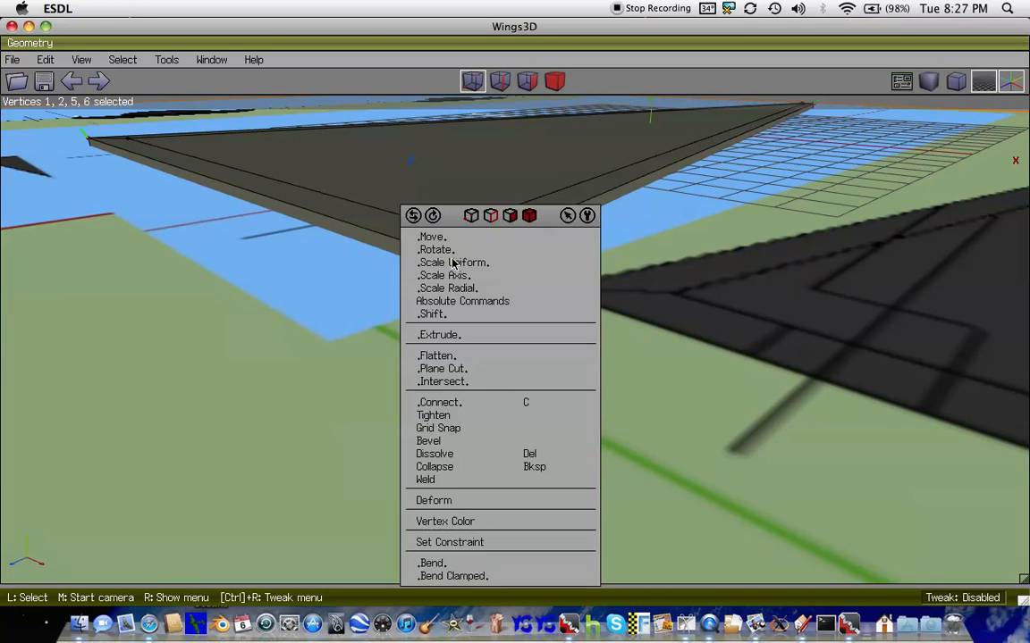
click(455, 238)
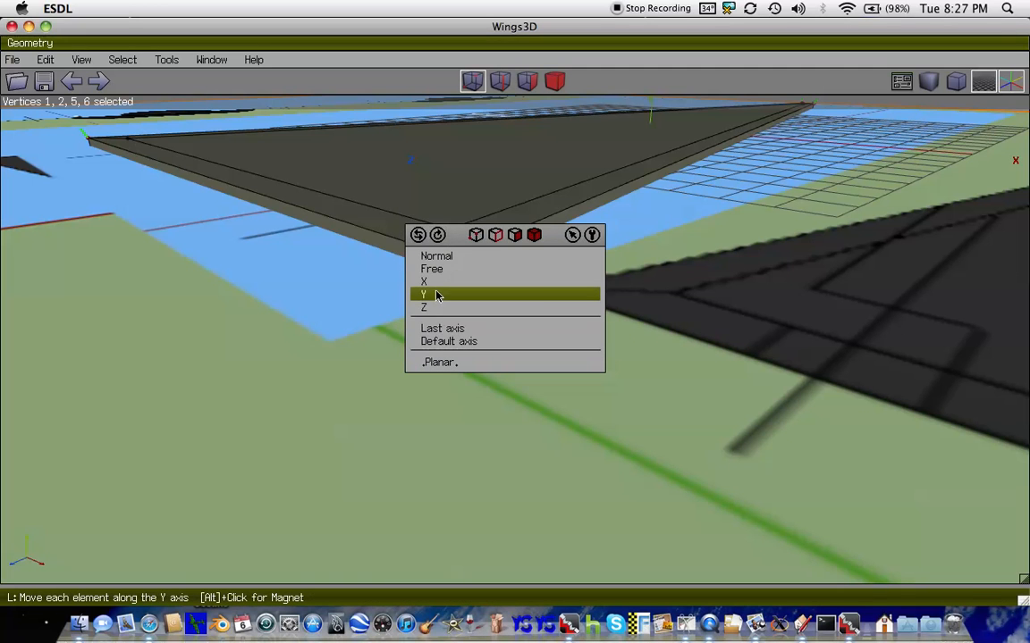
click(436, 296)
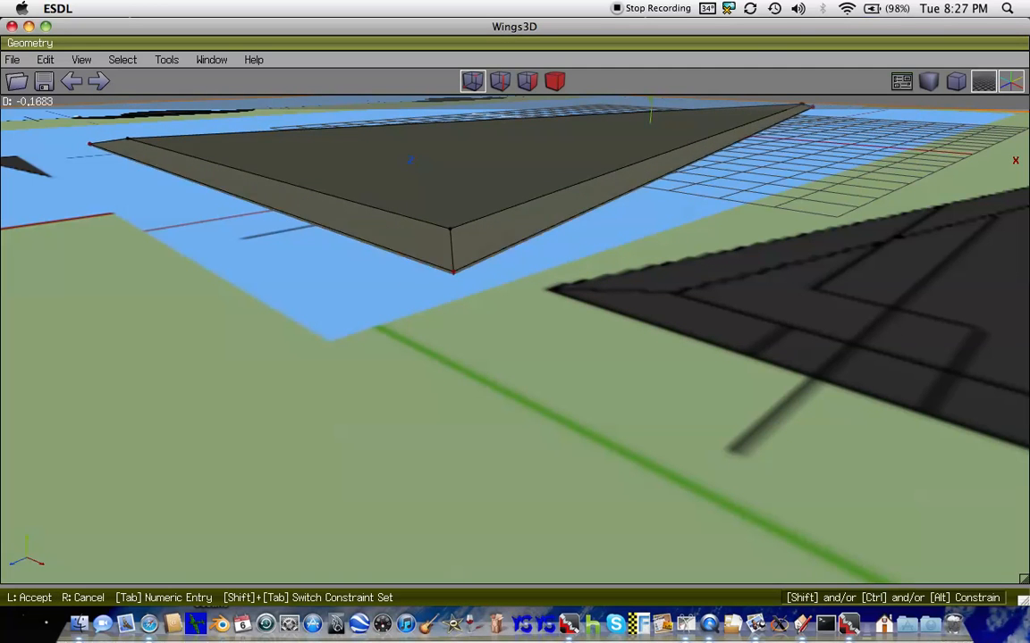
click(515, 326)
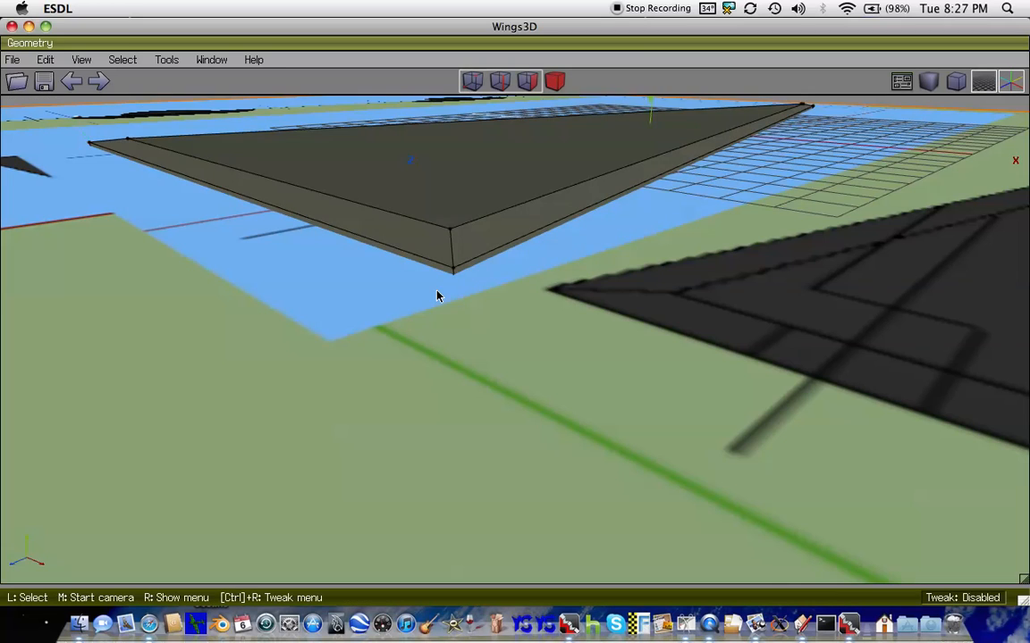
- Compare the bevelled slab with the reference drawings in perspective and from above
key(r)
scroll(437, 295, down, 10)
scroll(437, 295, up, 3)
scroll(790, 200, down, 3)
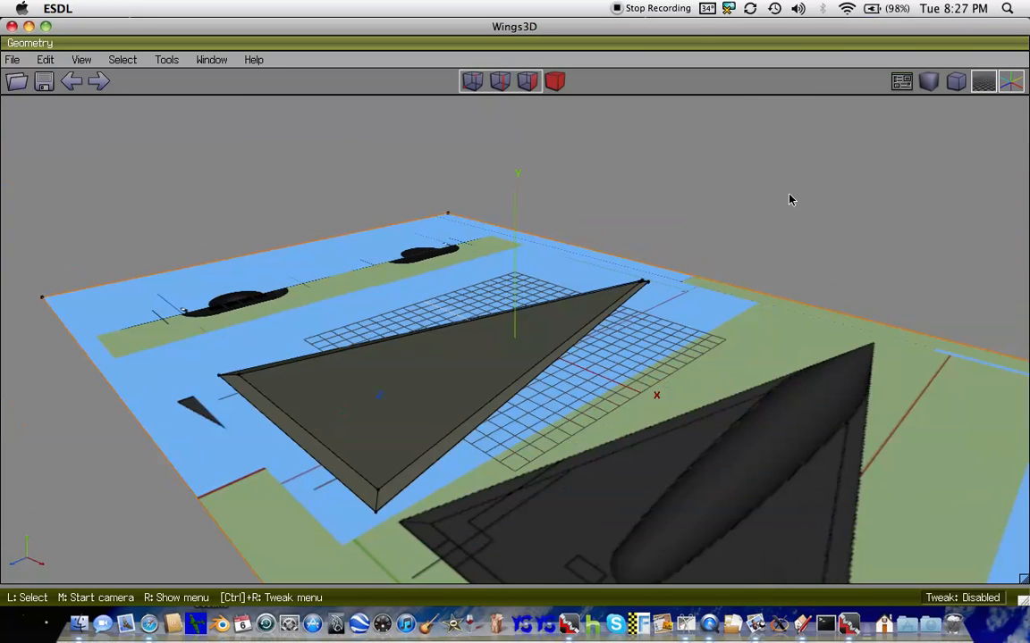
middle_drag(790, 200, 790, 200)
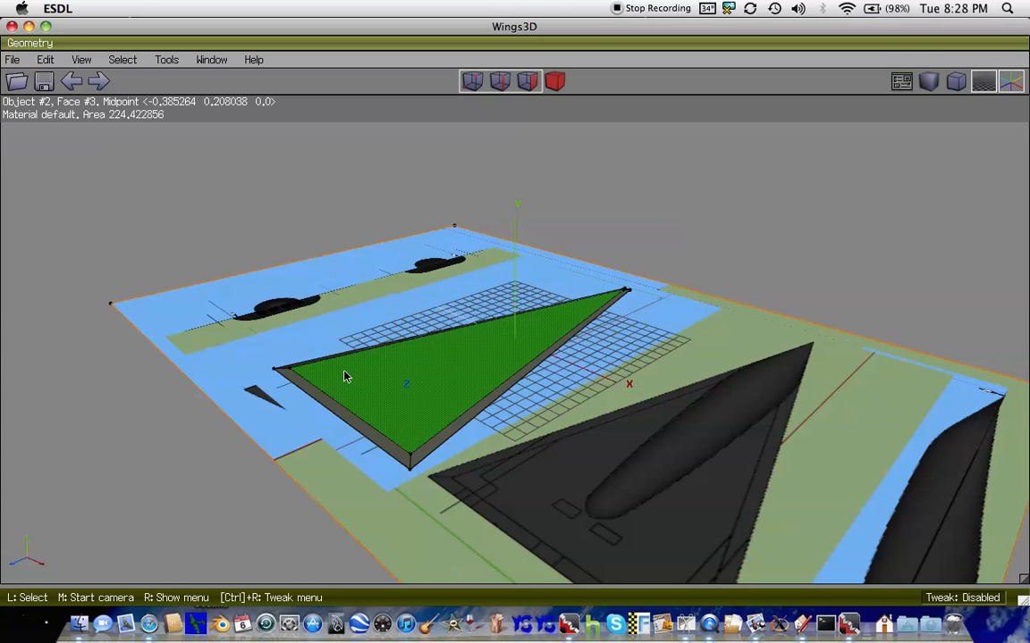
scroll(590, 375, down, 6)
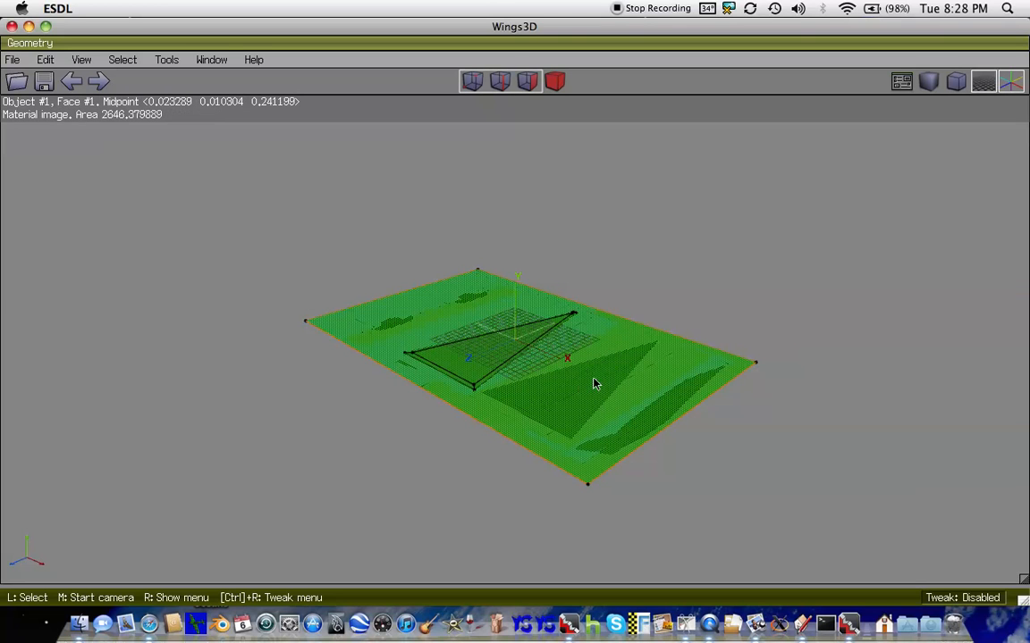
key(y)
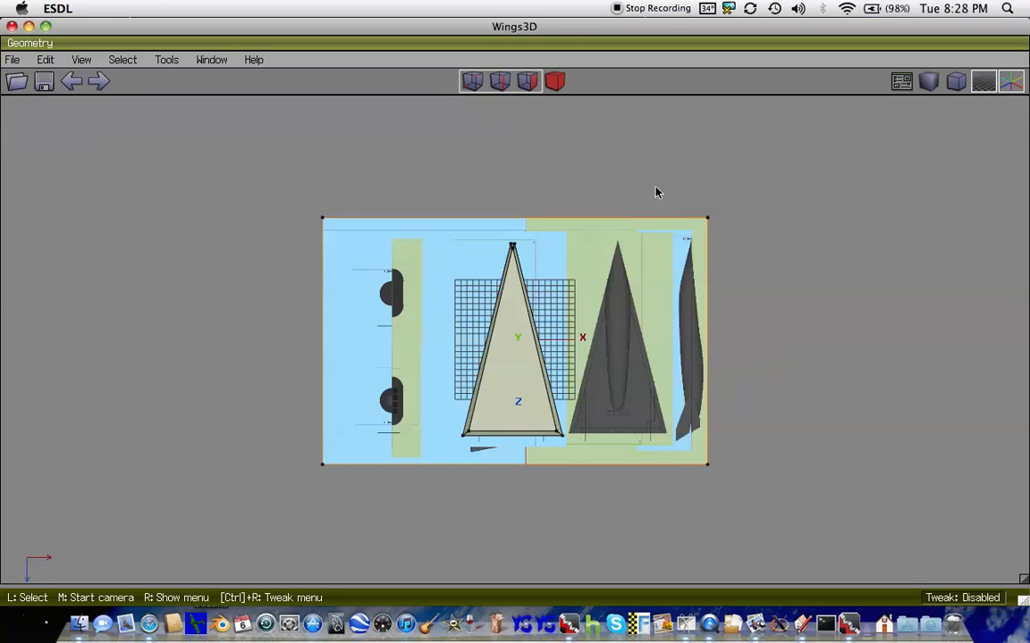
scroll(656, 192, up, 6)
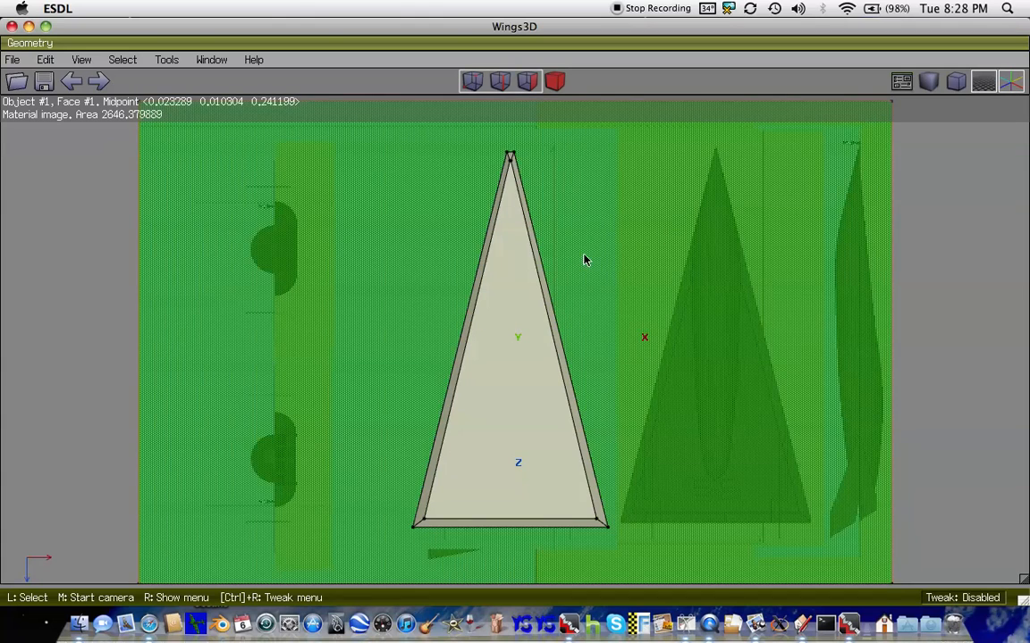
click(586, 260)
right_click(585, 260)
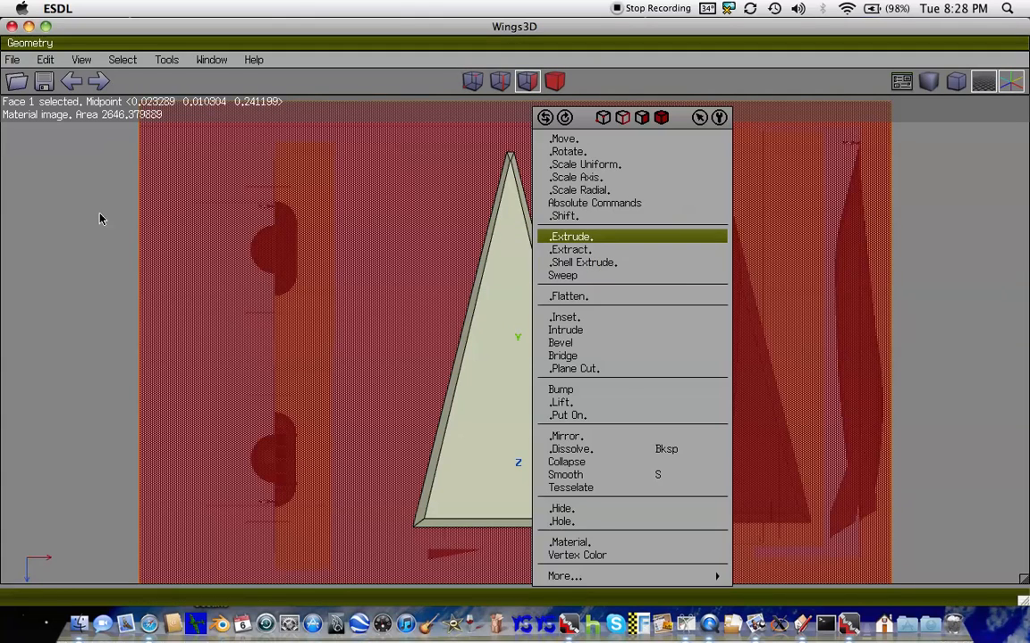
click(133, 217)
- Add a default cylinder at the origin and select all of its faces
right_click(90, 222)
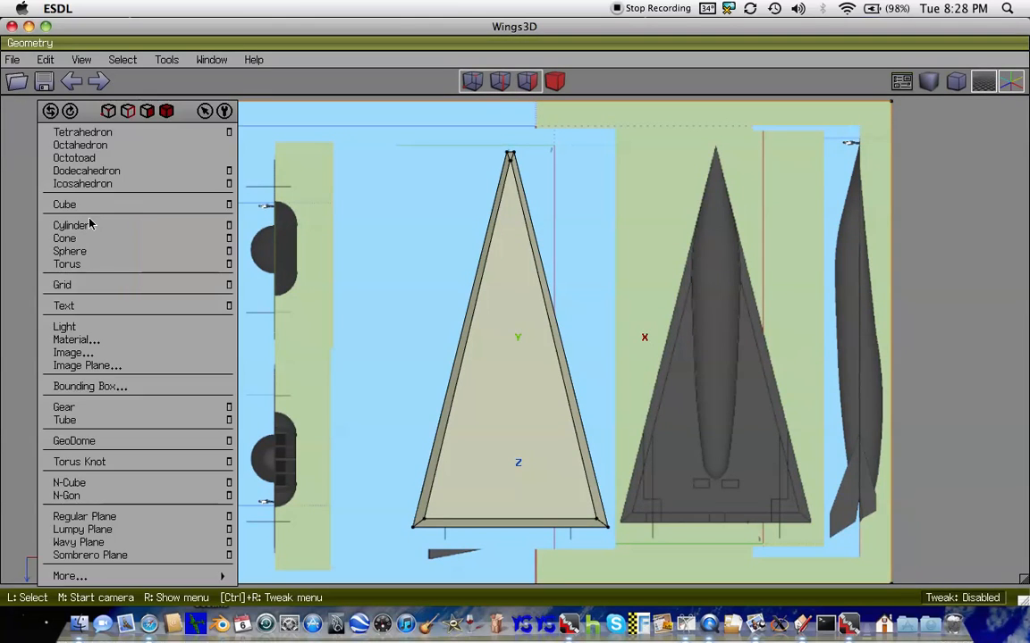
click(97, 225)
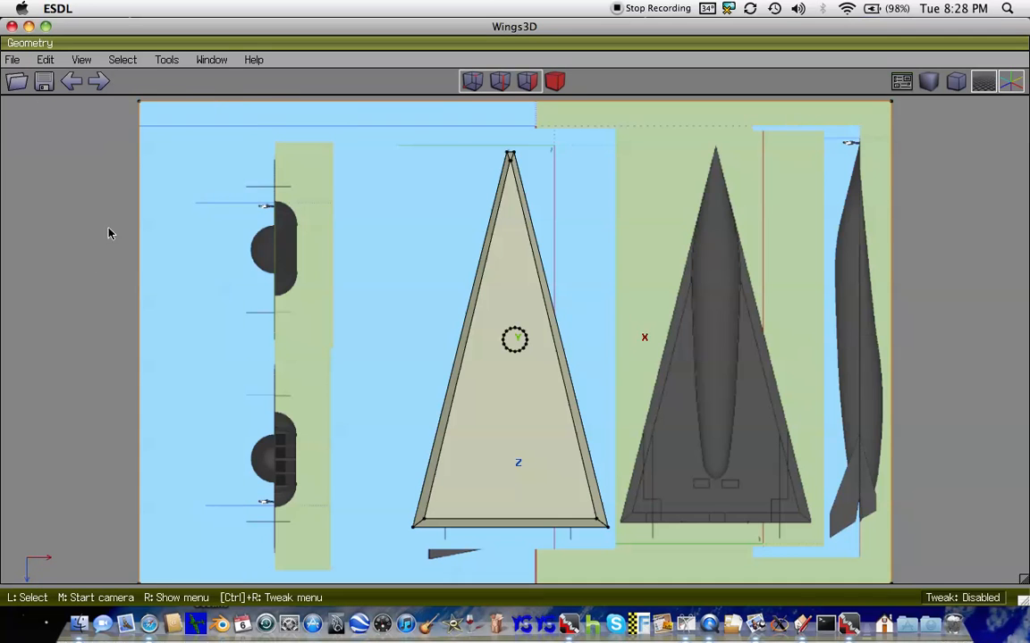
scroll(510, 343, up, 5)
click(505, 344)
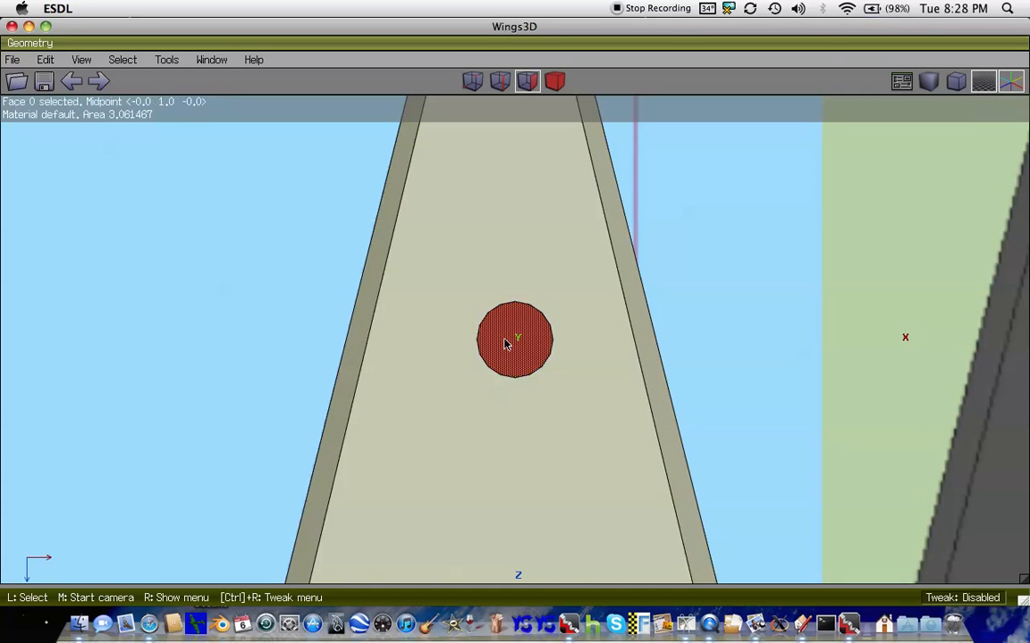
key(plus)
key(r)
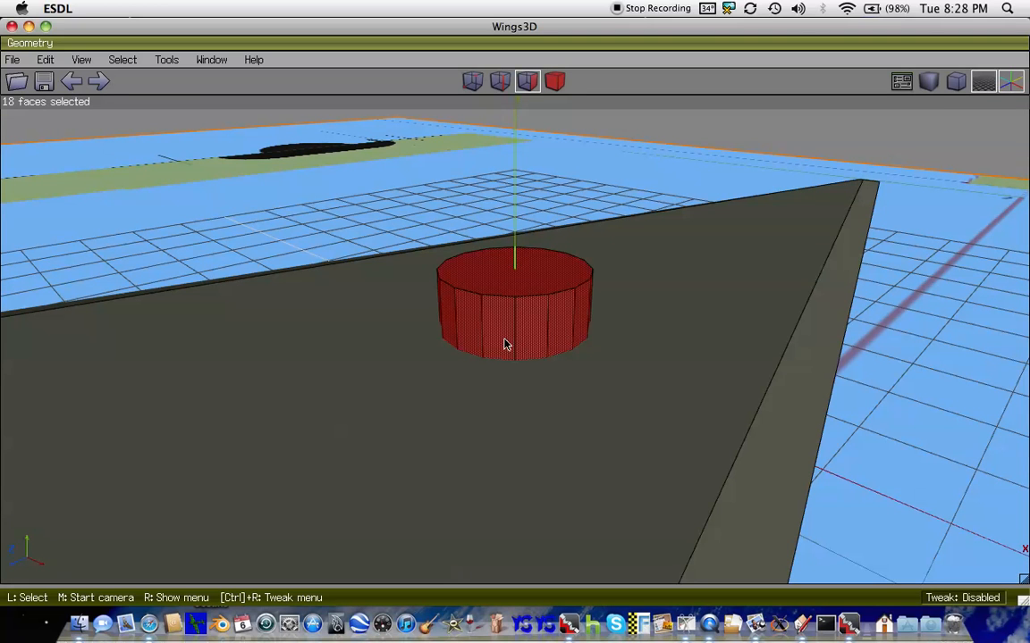
- In the top view, move the cylinder about 17.16 units along X onto the fuselage of the top-down reference drawing
key(y)
scroll(505, 345, down, 5)
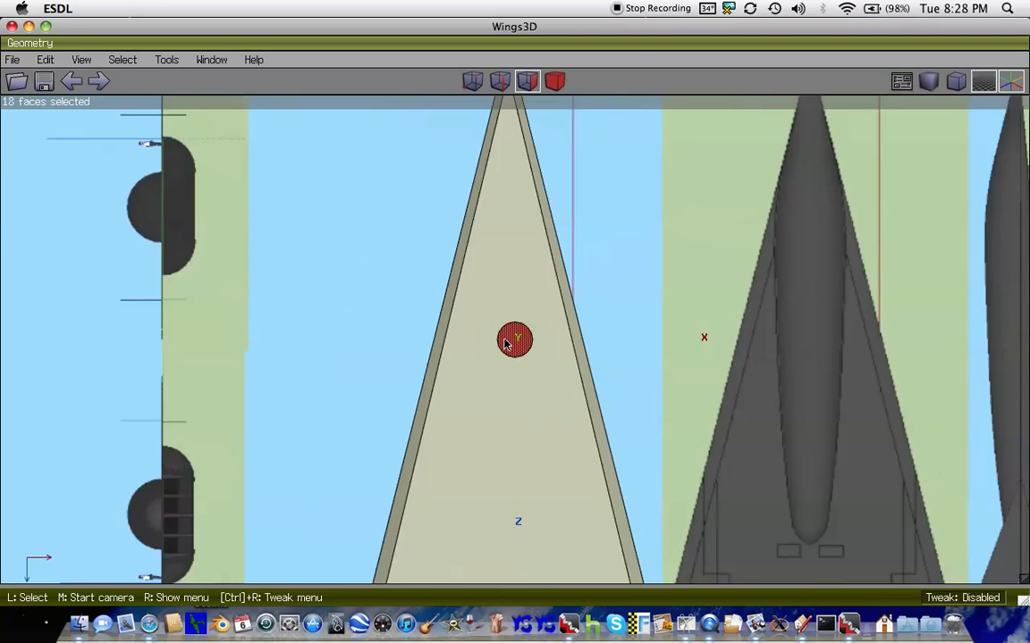
right_click(515, 347)
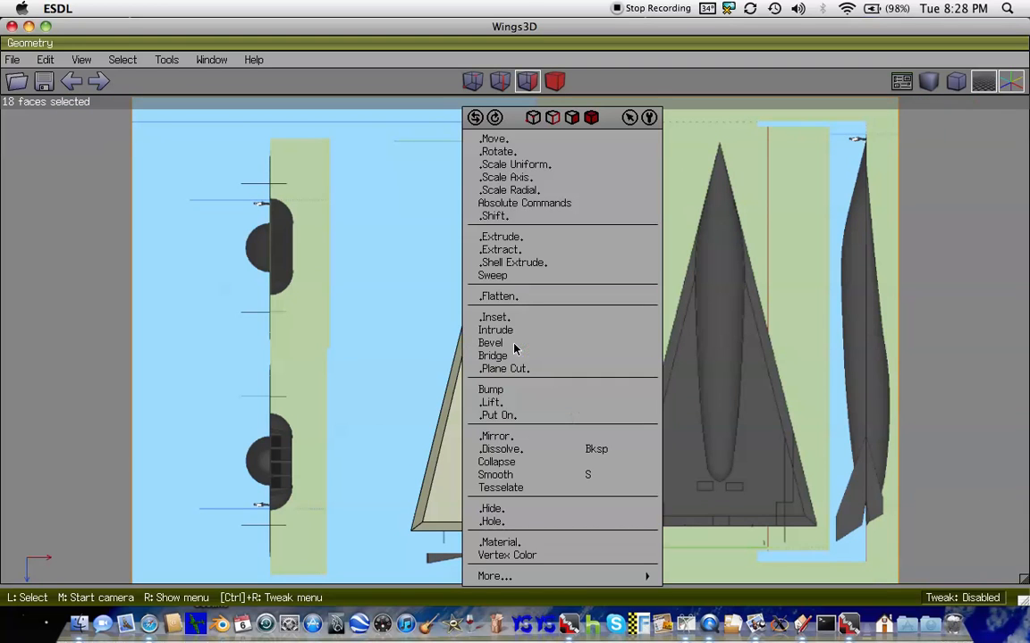
click(485, 138)
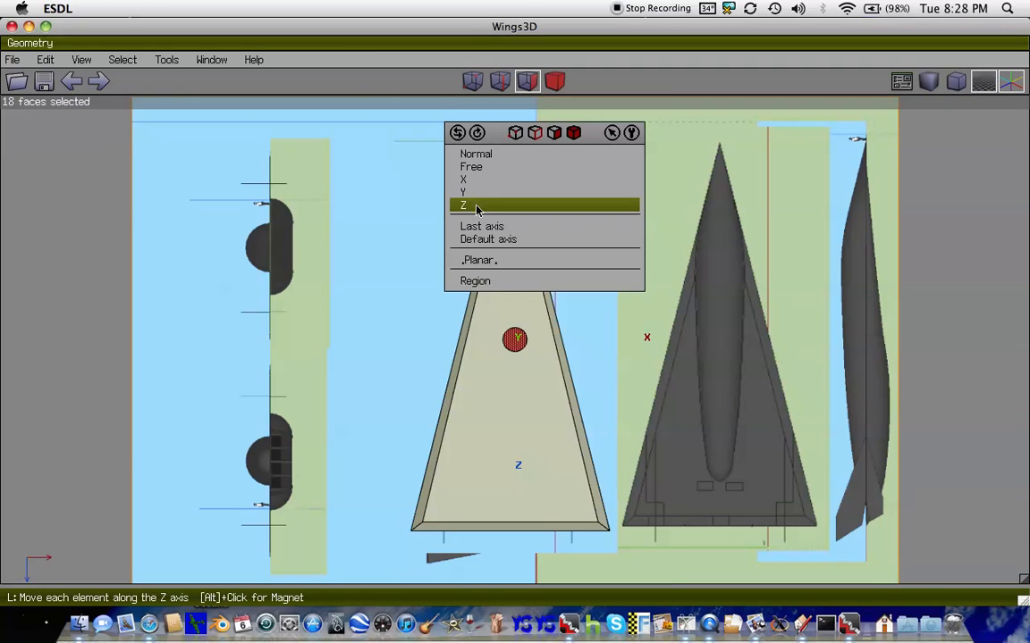
click(465, 180)
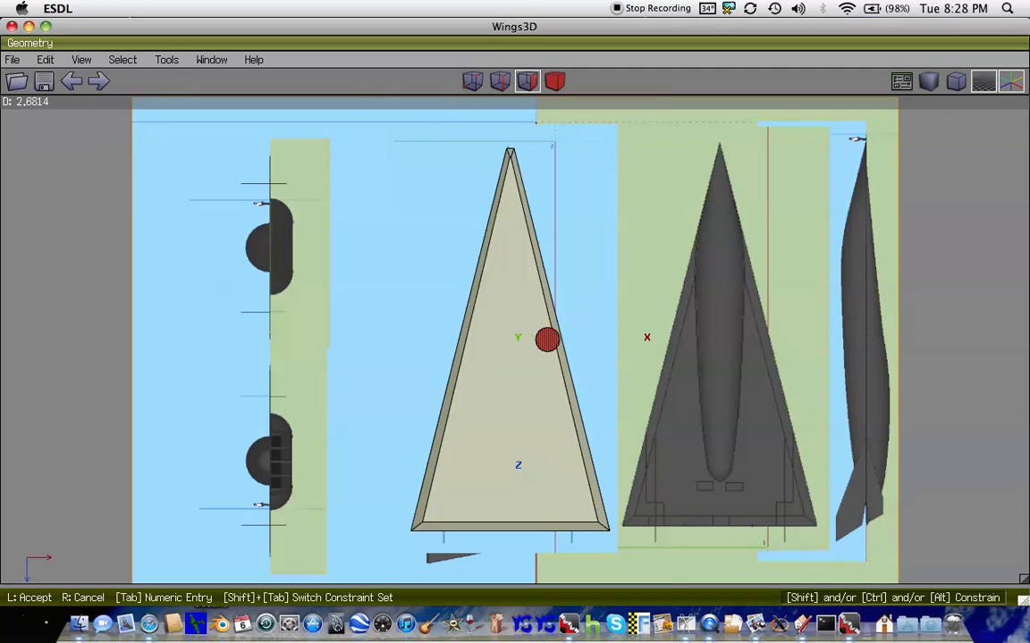
key(Right)
key(Right)
key(Right)
key(Right)
key(Right)
key(Right)
key(Right)
key(Right)
key(Right)
key(Right)
key(Right)
key(Right)
key(Right)
key(Right)
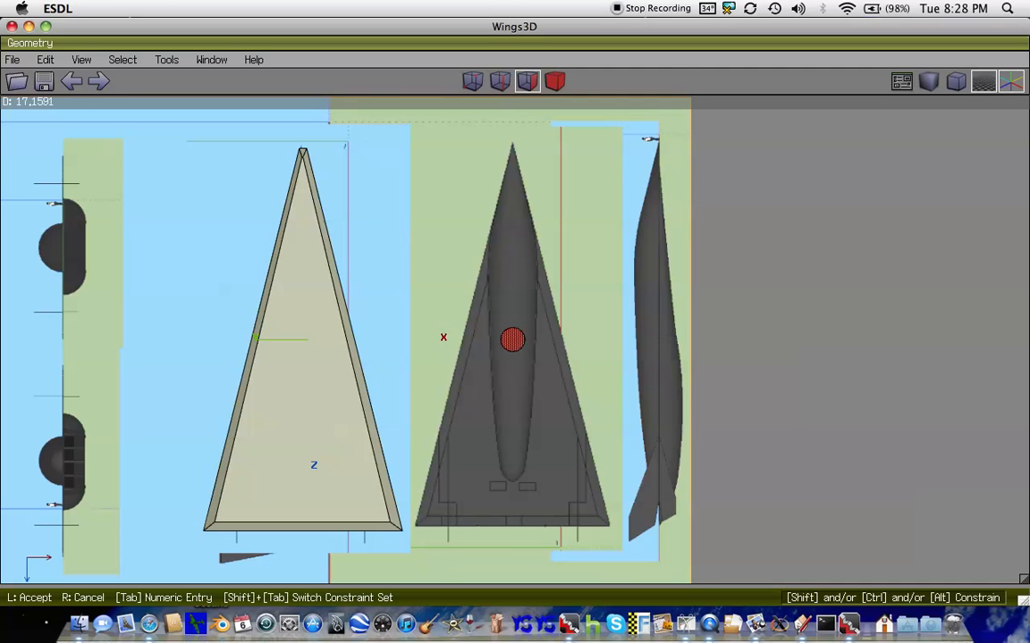
click(471, 188)
- Rotate the cylinder about 90° around the X axis so it lies lengthwise along the fuselage
key(r)
scroll(478, 201, down, 5)
middle_drag(478, 201, 475, 201)
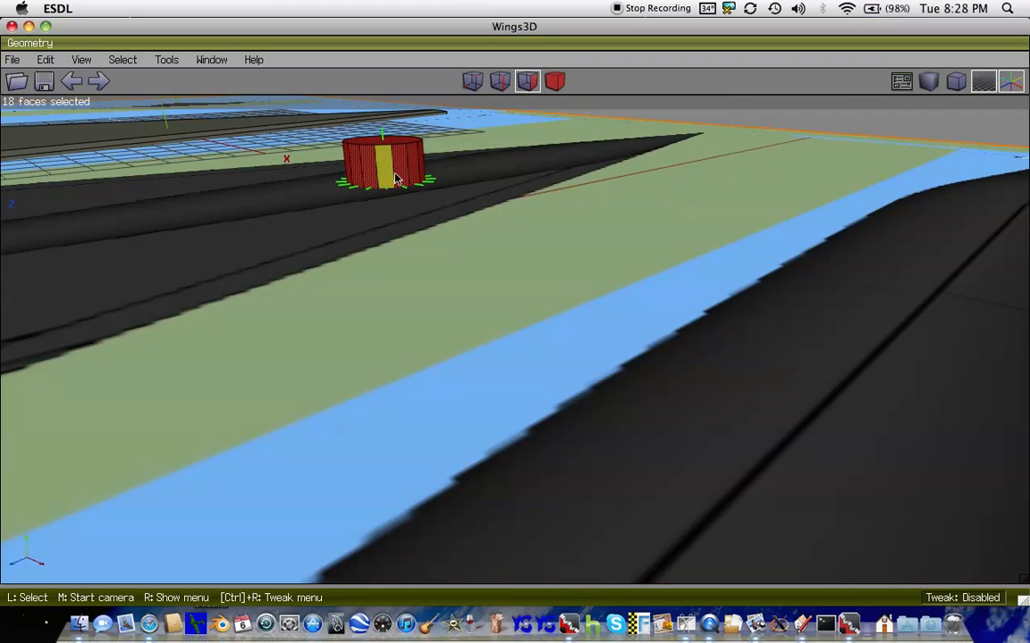
right_click(397, 178)
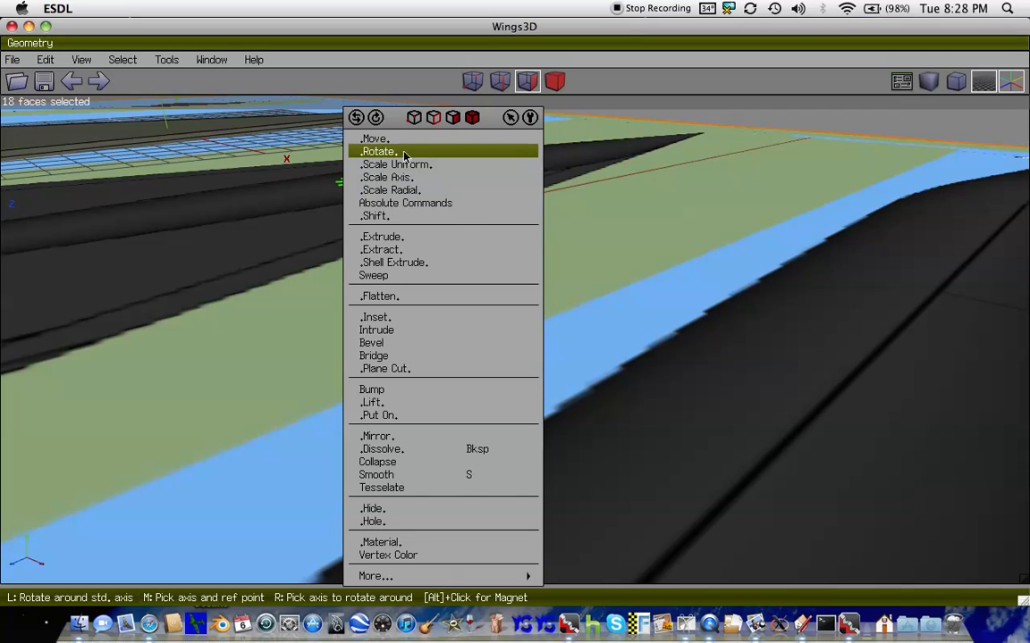
click(393, 152)
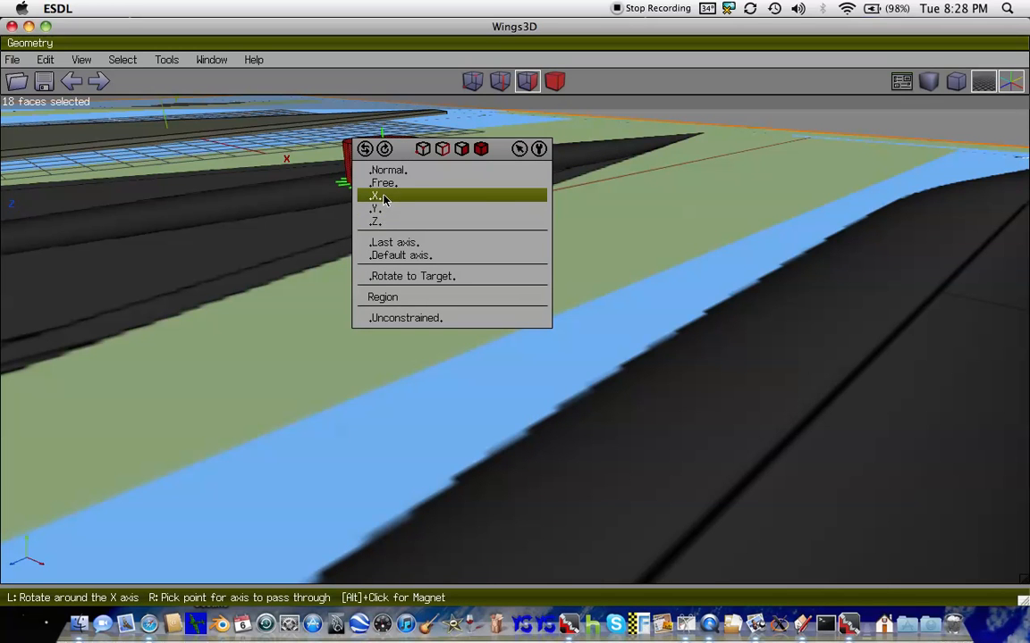
click(384, 202)
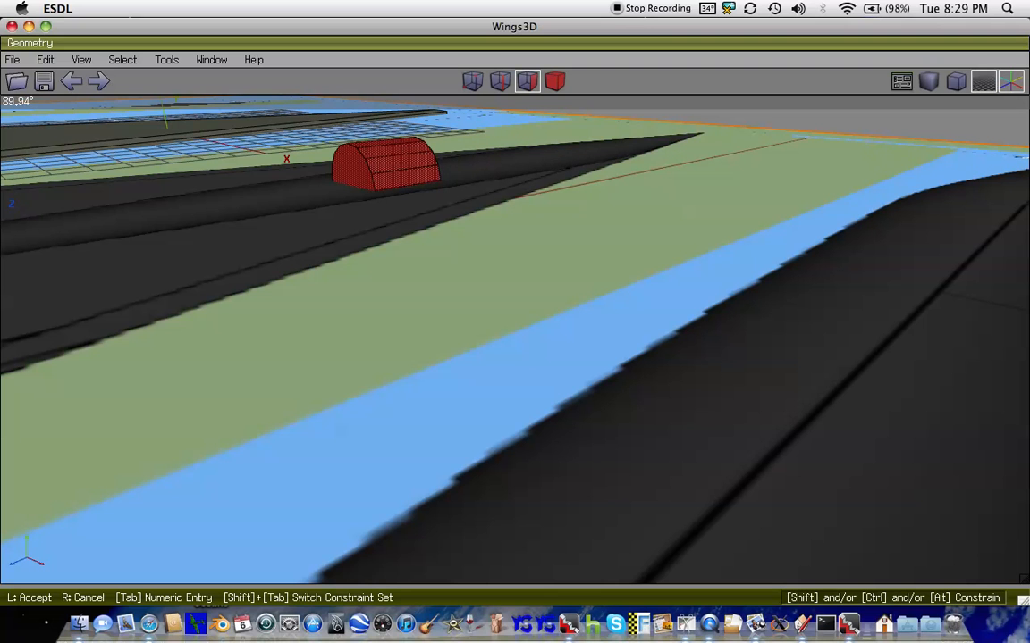
click(384, 200)
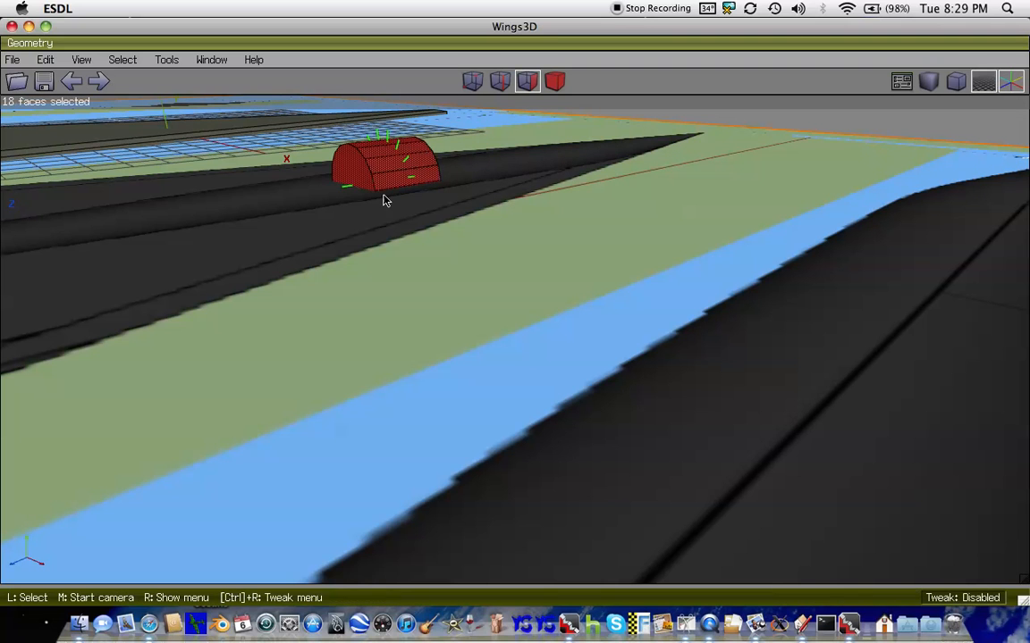
- Scale the cylinder uniformly to about 180% to approach the drawn fuselage width, and clear the selection
key(y)
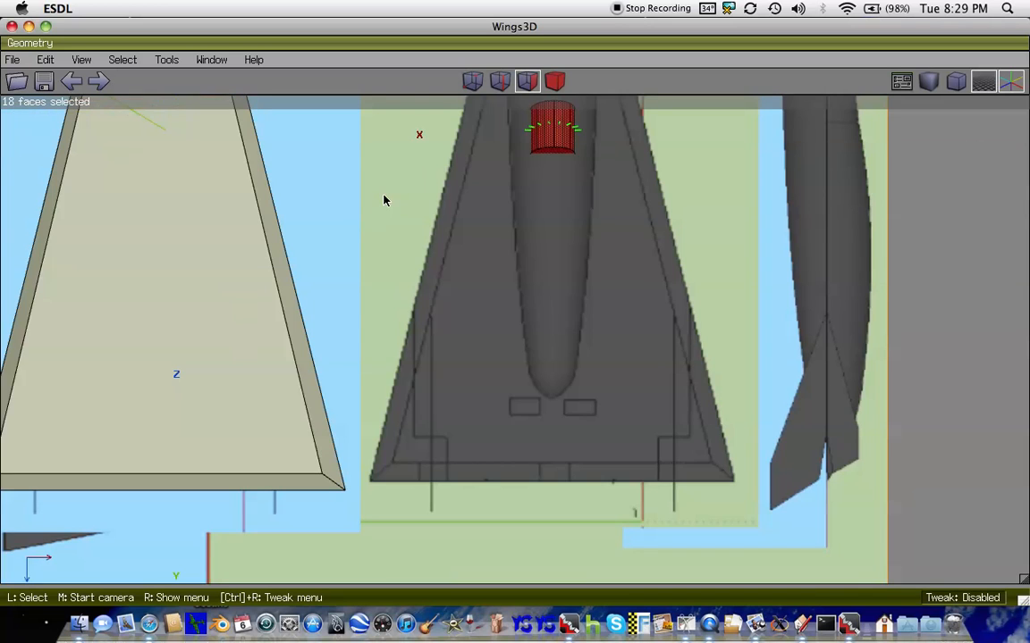
key(Up)
key(Up)
key(Up)
key(Up)
key(Up)
key(Up)
key(Up)
key(Up)
key(Up)
key(Right)
key(Right)
key(Right)
key(Right)
key(Right)
key(Up)
key(Up)
key(Up)
key(Up)
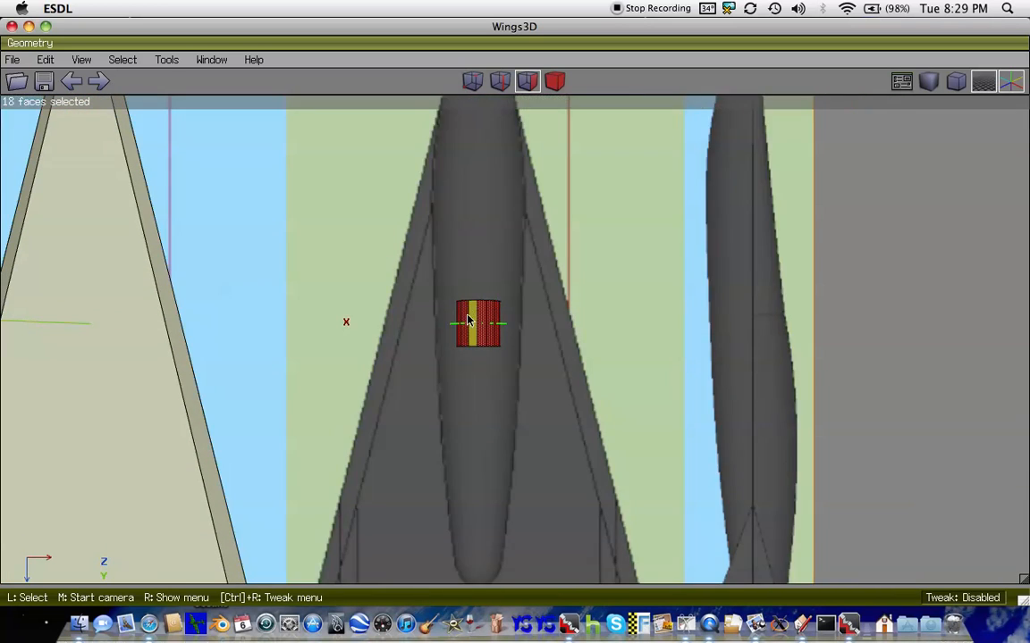
right_click(470, 320)
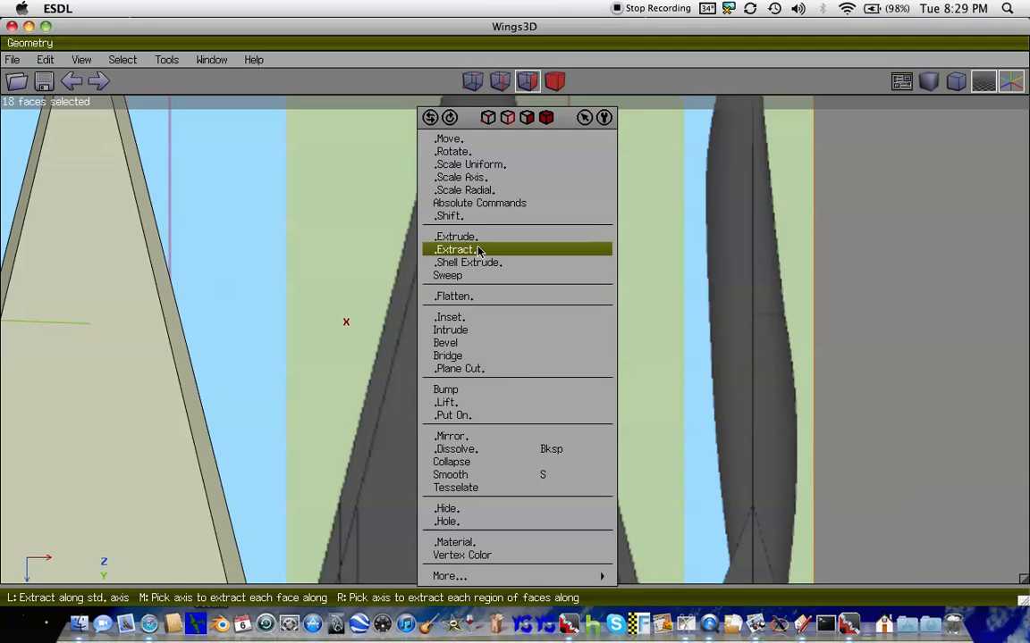
click(474, 166)
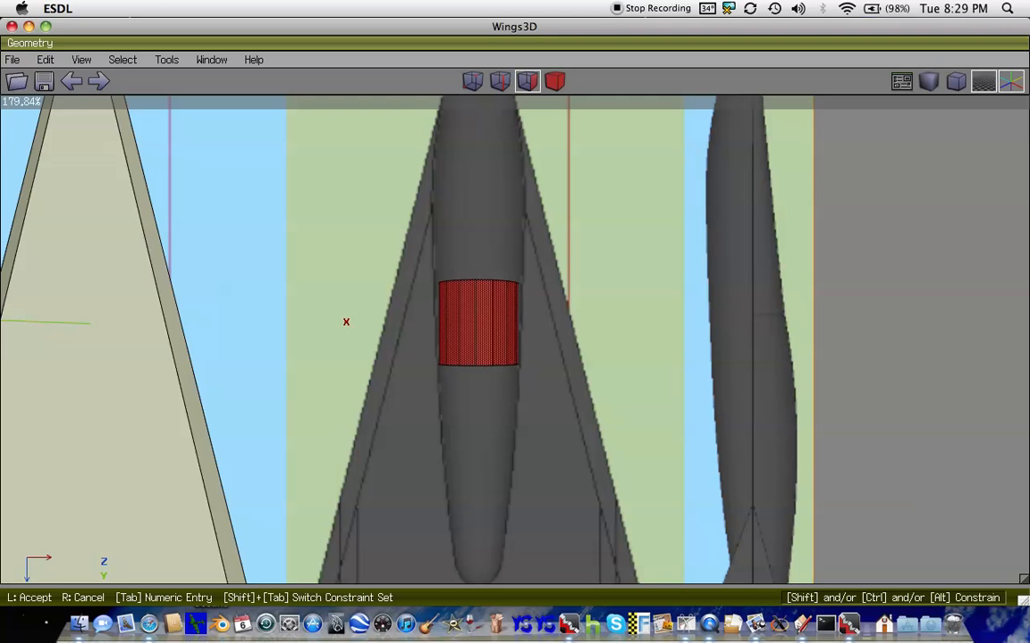
click(477, 170)
key(space)
- Select the cylinder's nose-side end face and scale it uniformly to 110%, matching the drawn fuselage width
key(Up)
key(Up)
key(Up)
key(Up)
key(Up)
key(Up)
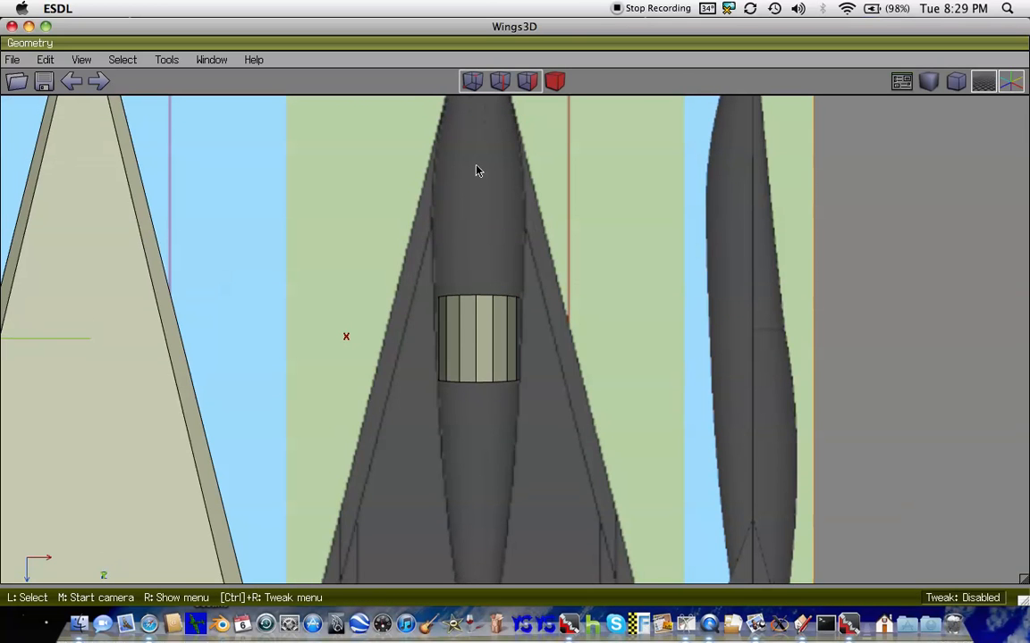
scroll(477, 171, up, 3)
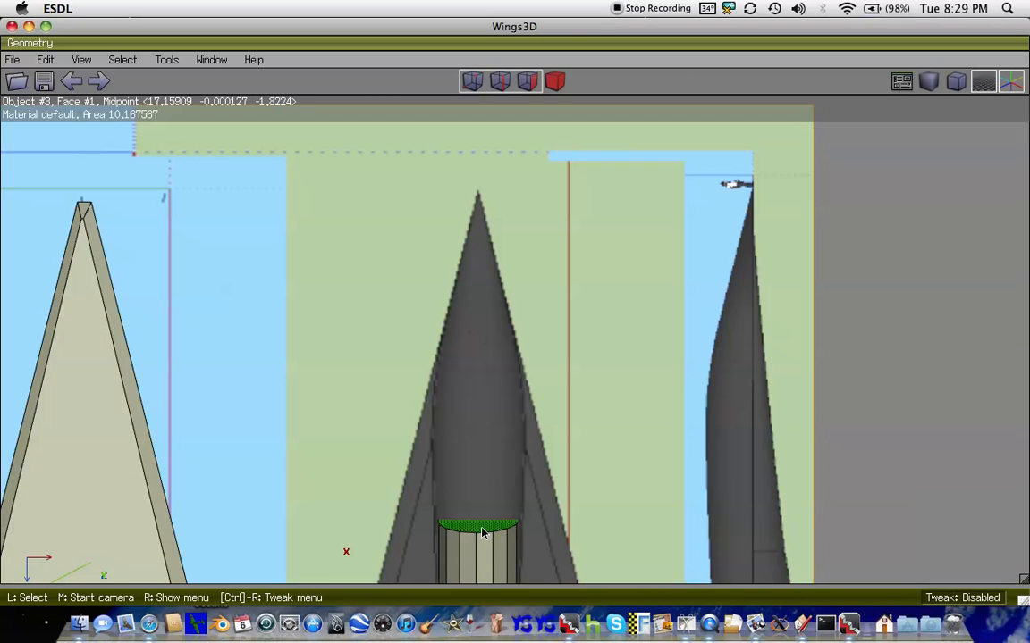
click(479, 529)
click(479, 530)
click(480, 527)
right_click(479, 530)
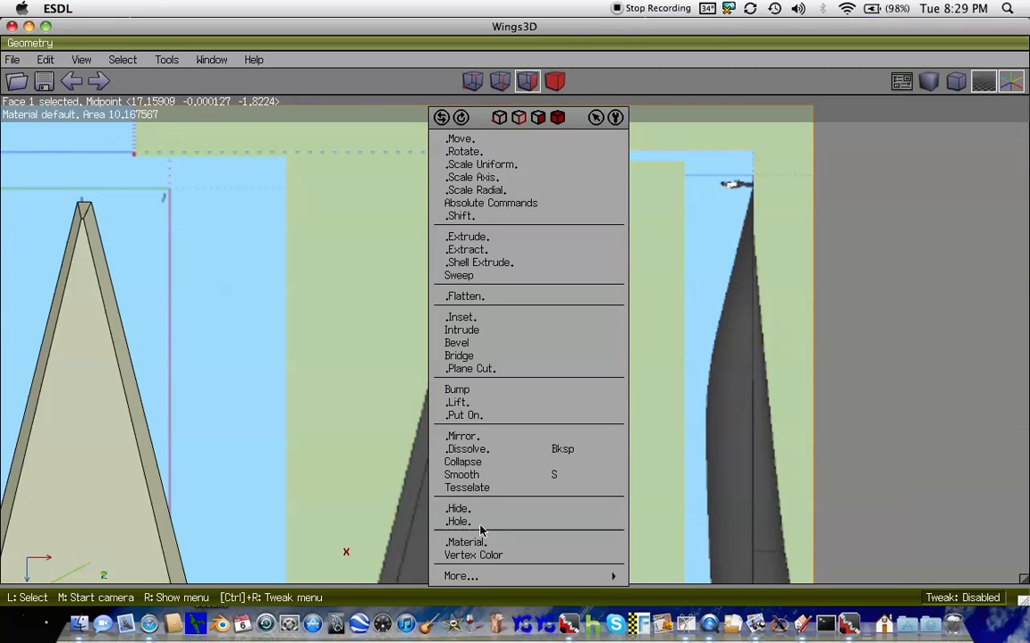
click(511, 166)
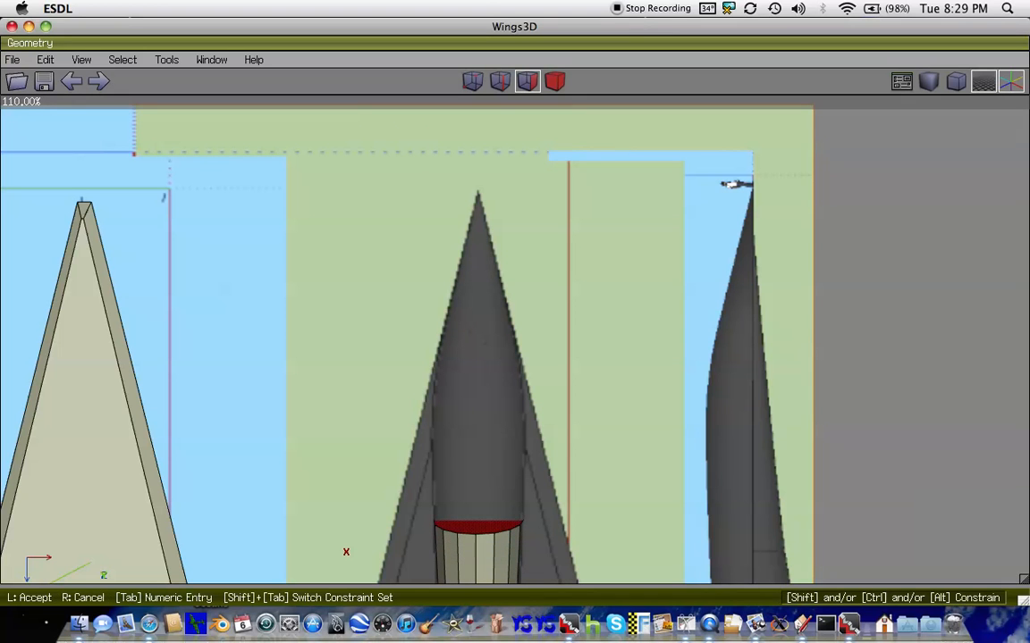
click(511, 168)
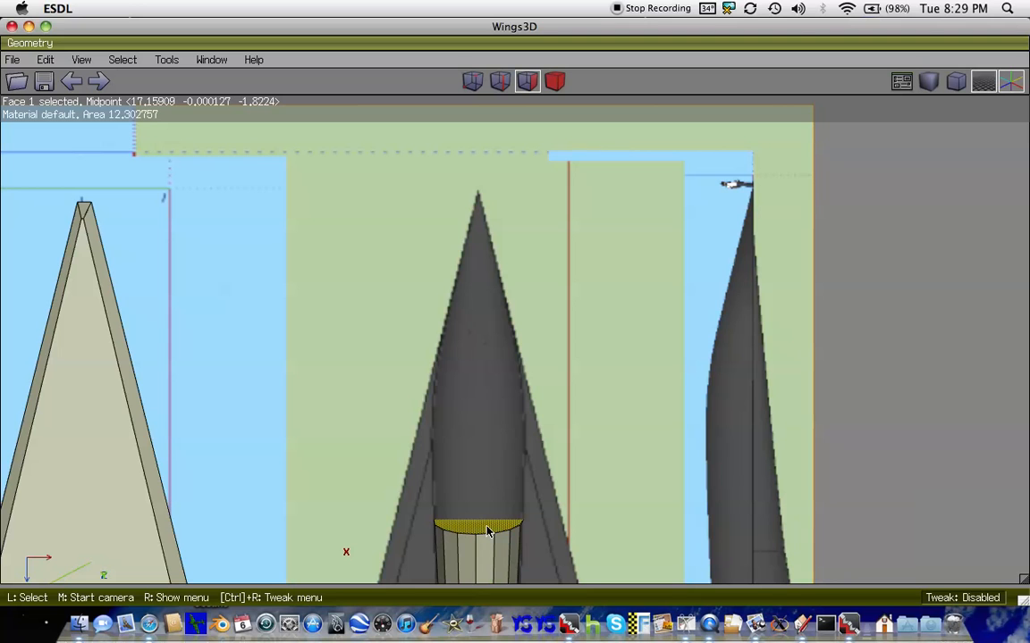
- Inset the nose-side end face with no offset and move it about -2.57 units along Z as a new fuselage section
right_click(488, 532)
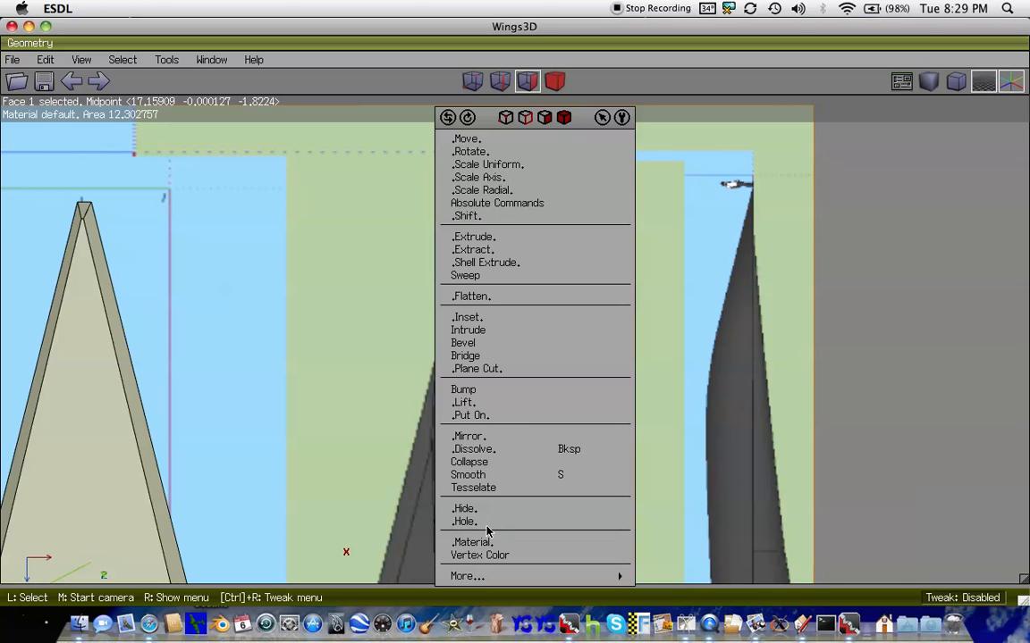
click(467, 317)
click(490, 322)
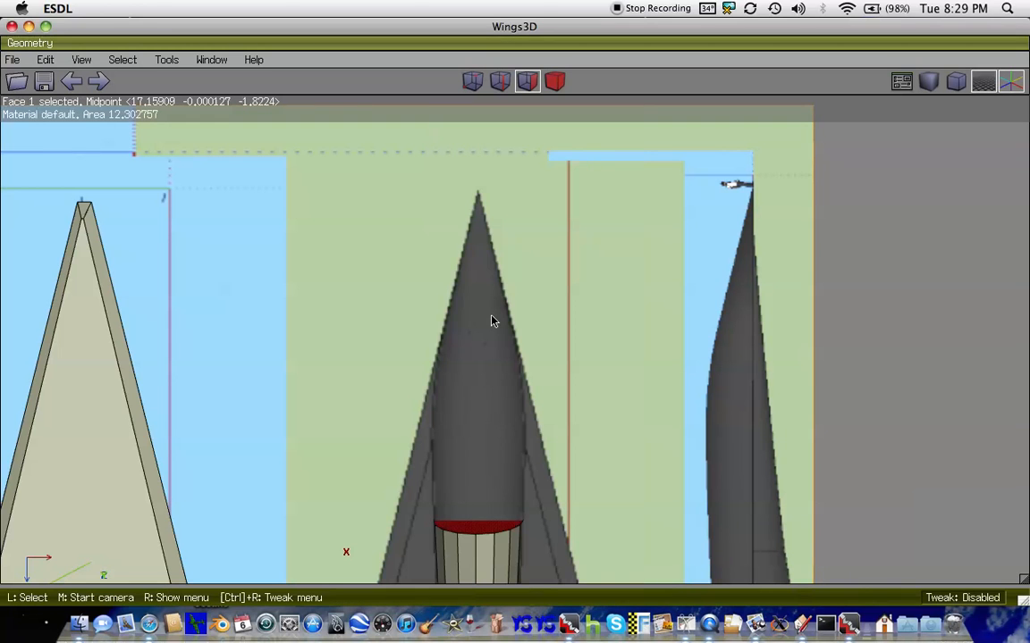
right_click(490, 322)
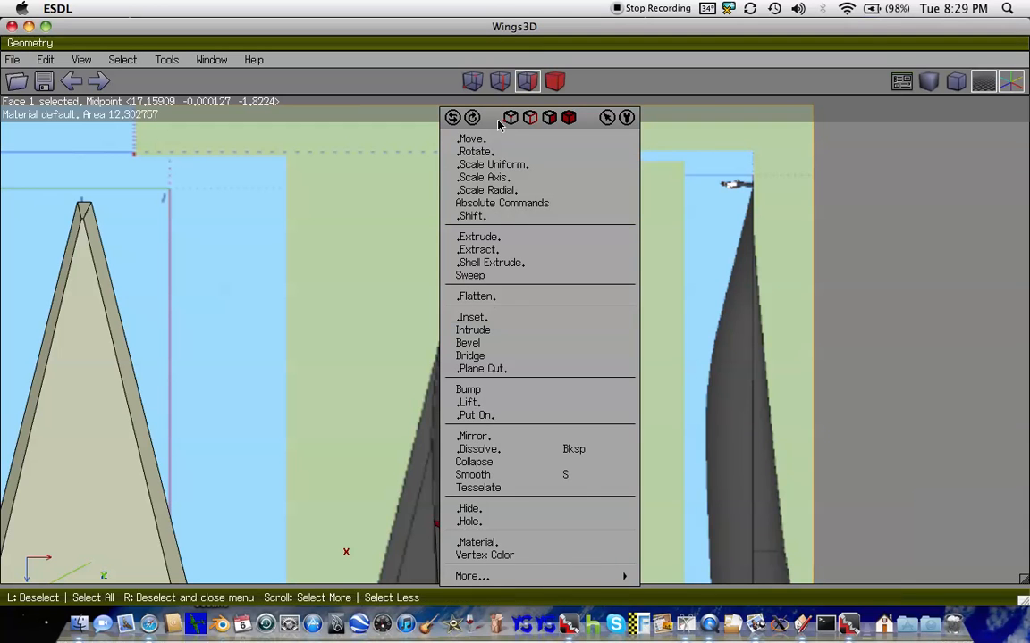
click(471, 139)
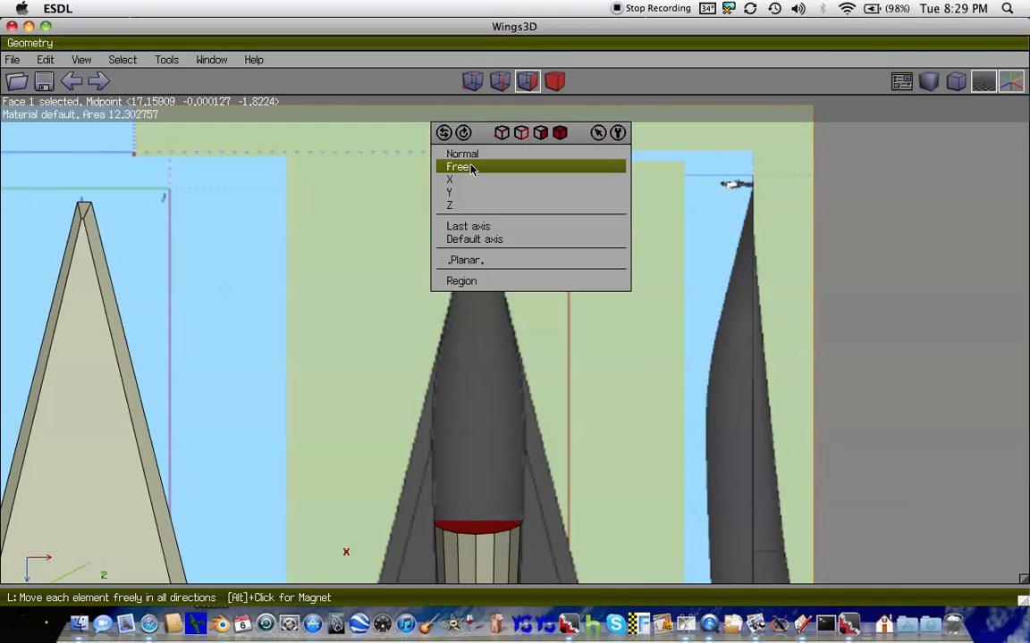
click(454, 208)
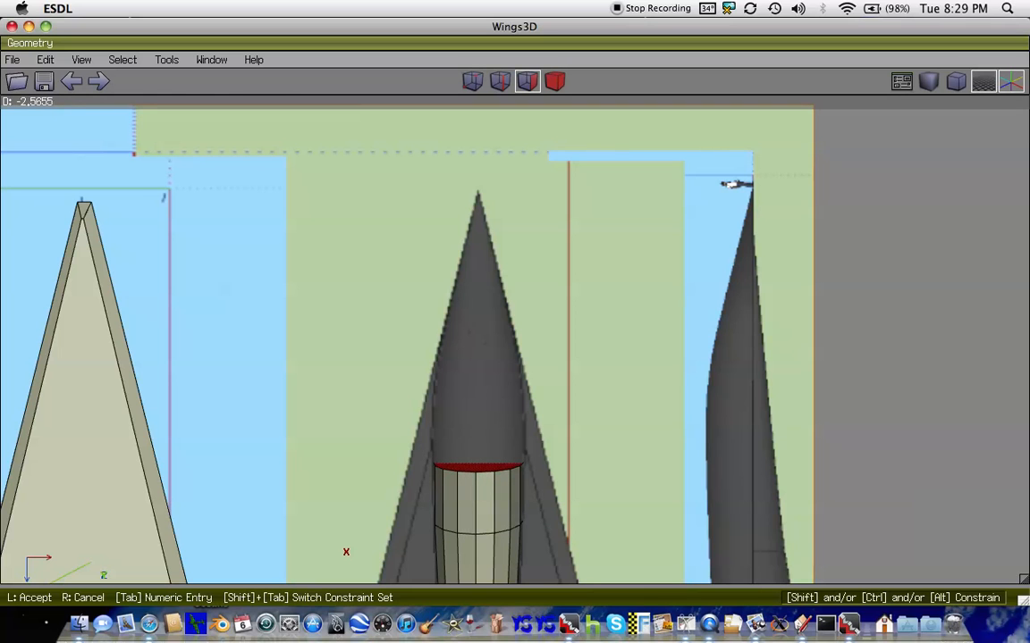
click(458, 208)
- Enlarge the new section's end face uniformly by a few percent to follow the widening fuselage outline
right_click(458, 208)
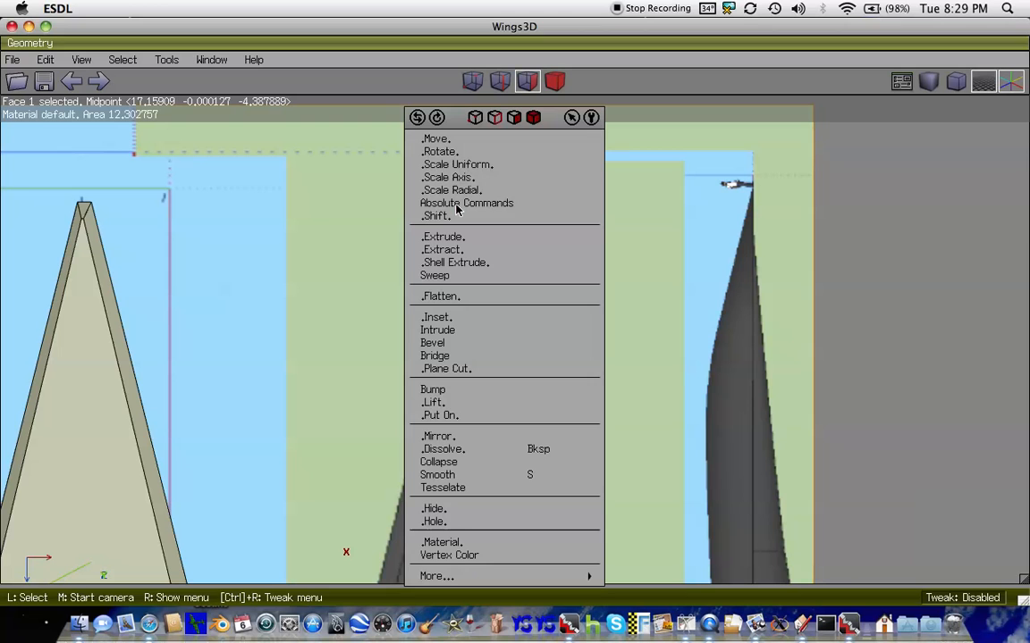
click(425, 164)
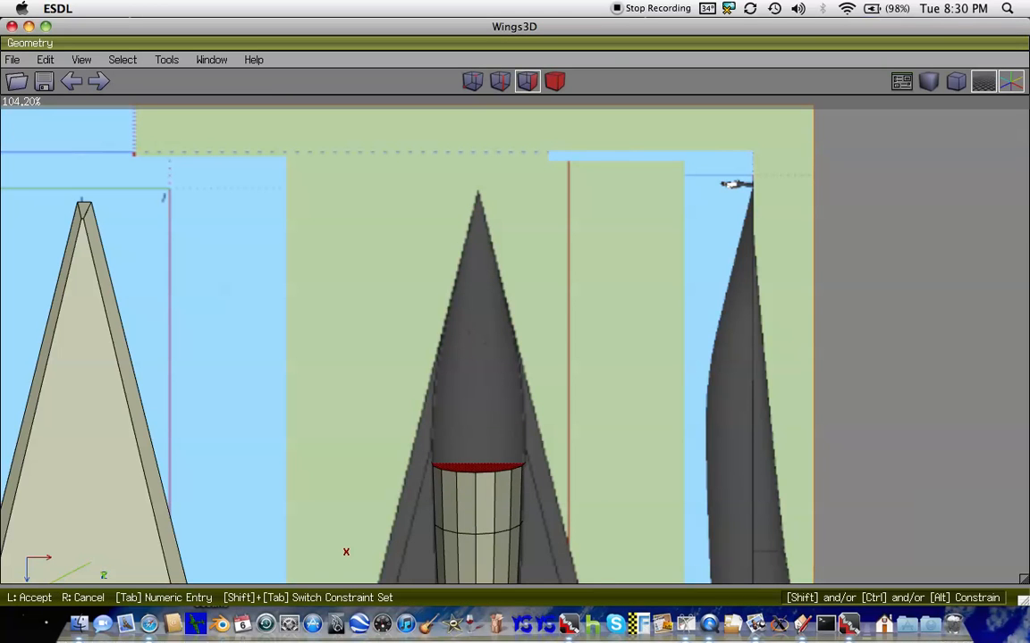
click(468, 172)
- Inset the end face again with no offset and move it about -1.73 units along Z toward the nose
right_click(468, 172)
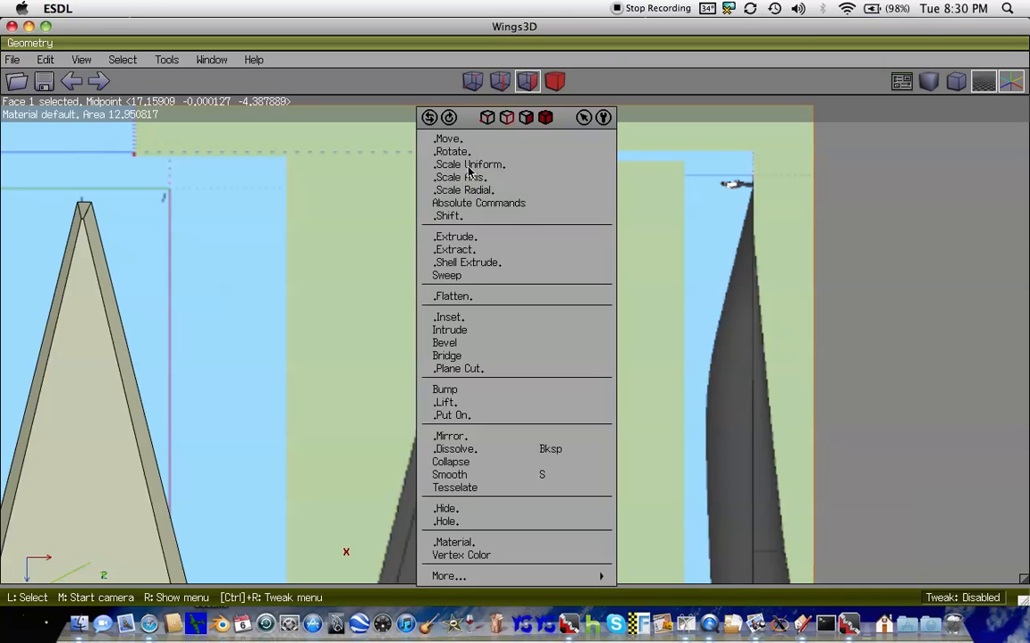
click(479, 323)
click(480, 323)
right_click(479, 322)
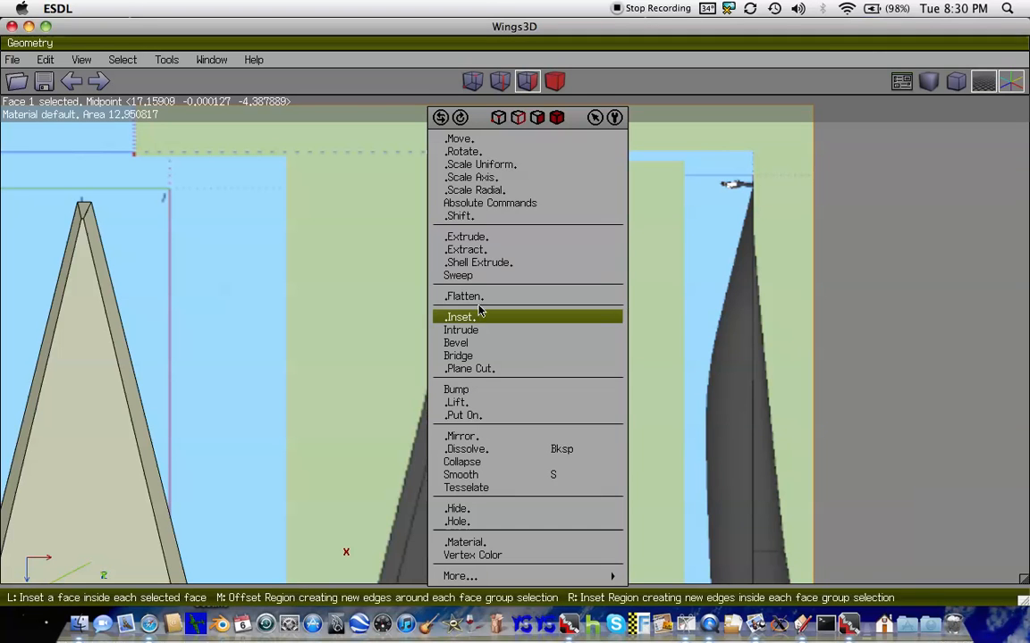
click(474, 141)
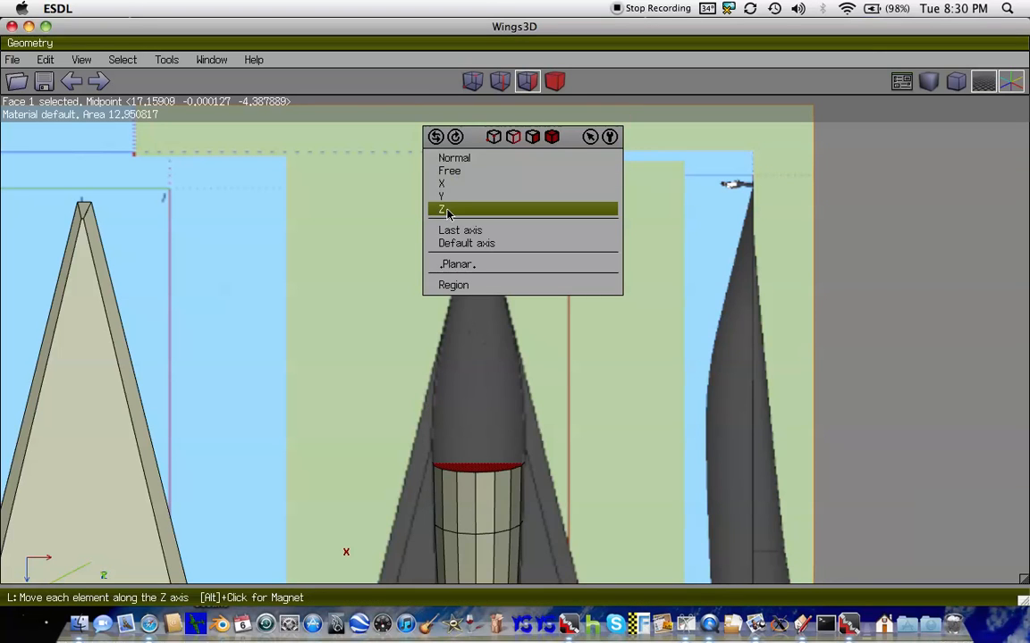
click(447, 213)
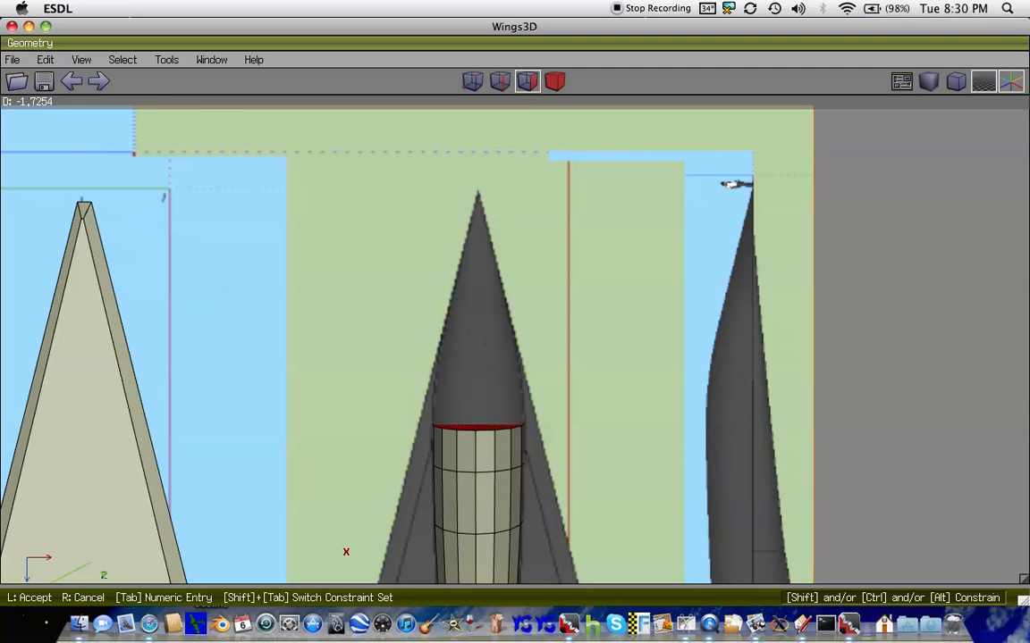
click(448, 214)
- Fine-tune the uniform scale of the second section's end face to fit the fuselage edges in the drawing
right_click(448, 215)
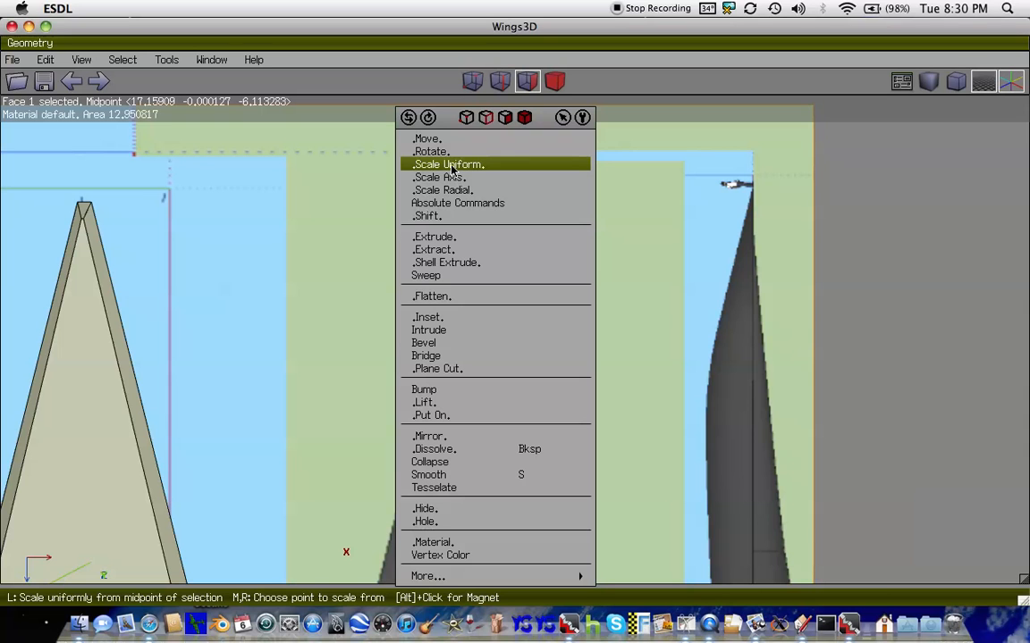
click(452, 166)
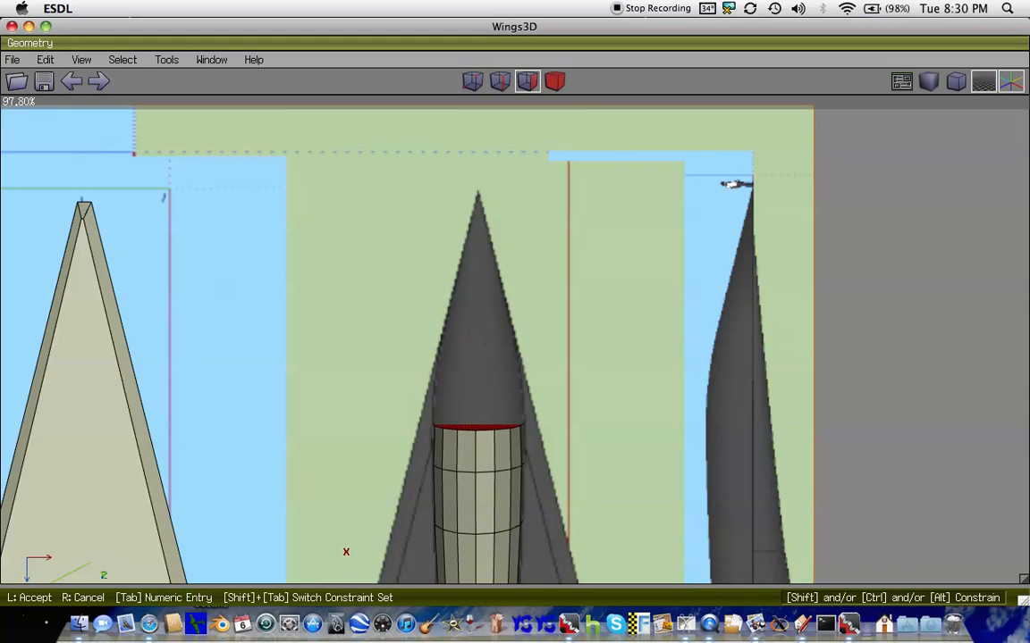
click(451, 170)
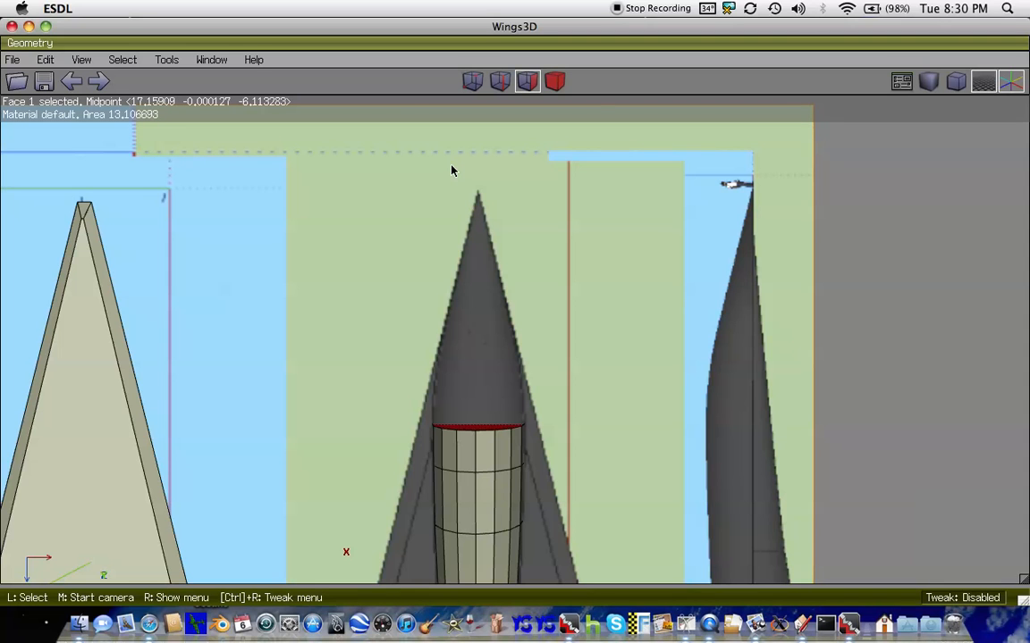
- Inset the nose-side end face with no offset and move it about -2.13 units along Z as another fuselage section
right_click(451, 169)
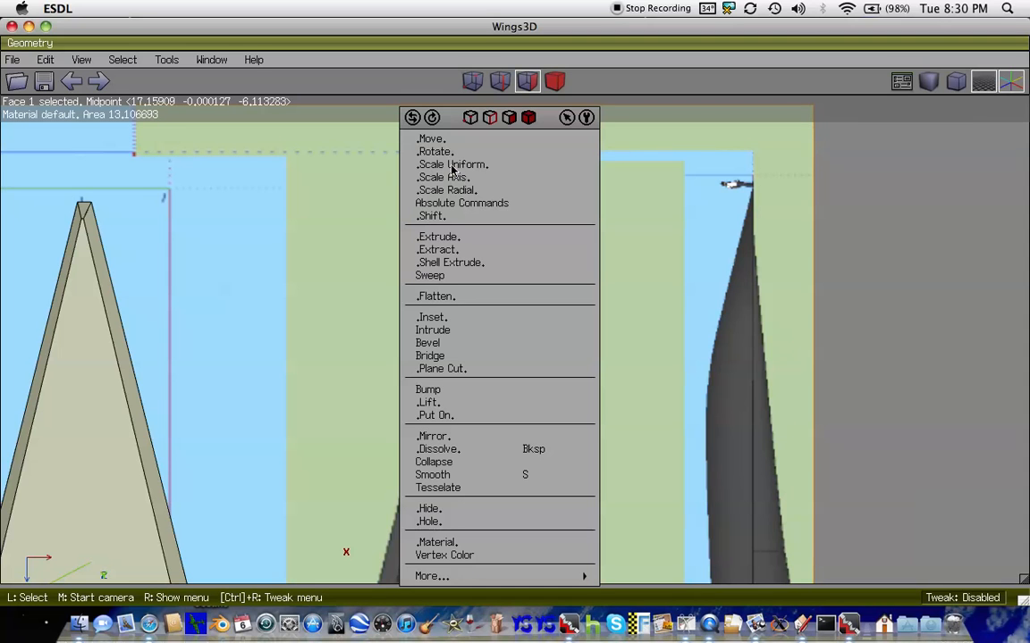
click(458, 317)
click(457, 320)
right_click(458, 320)
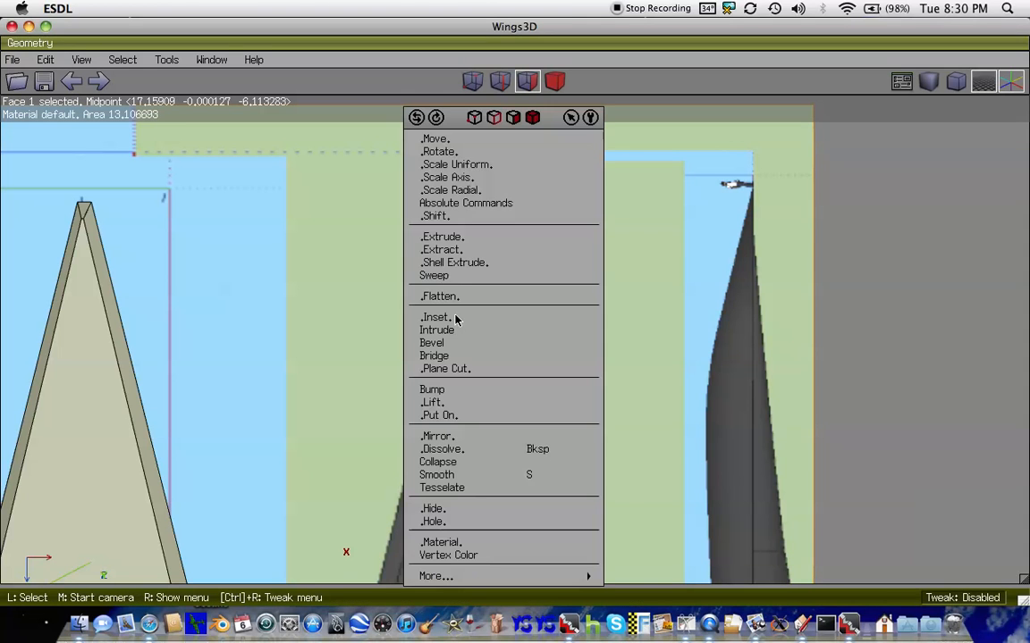
click(435, 138)
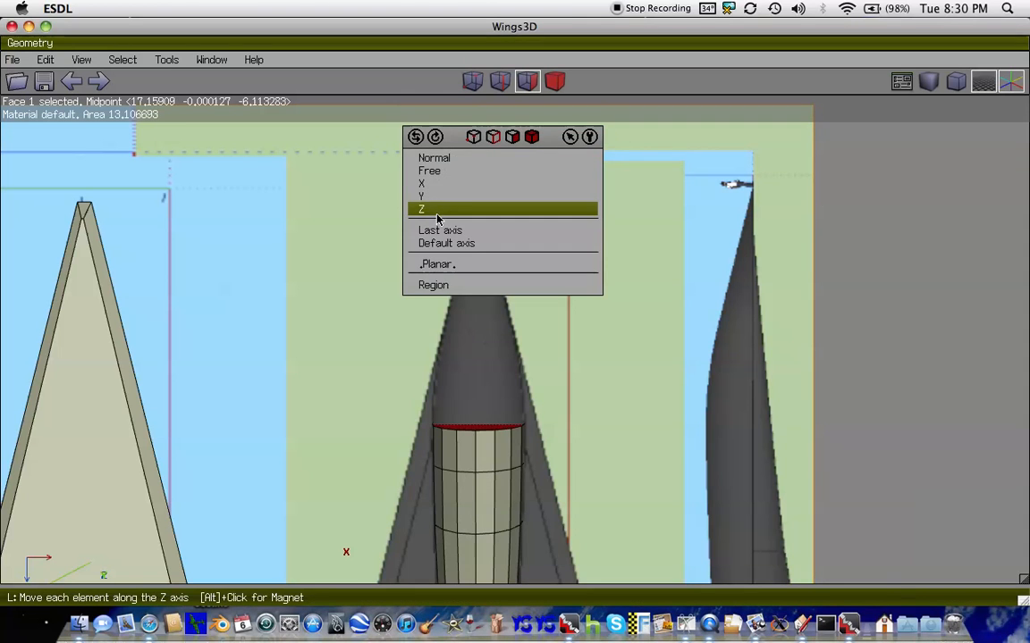
click(433, 207)
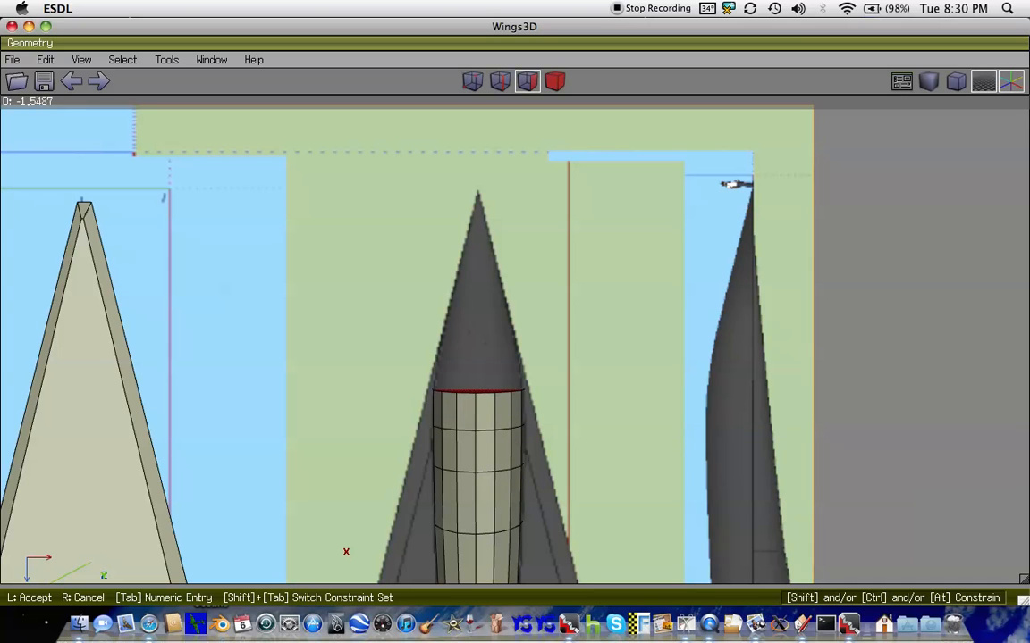
click(389, 189)
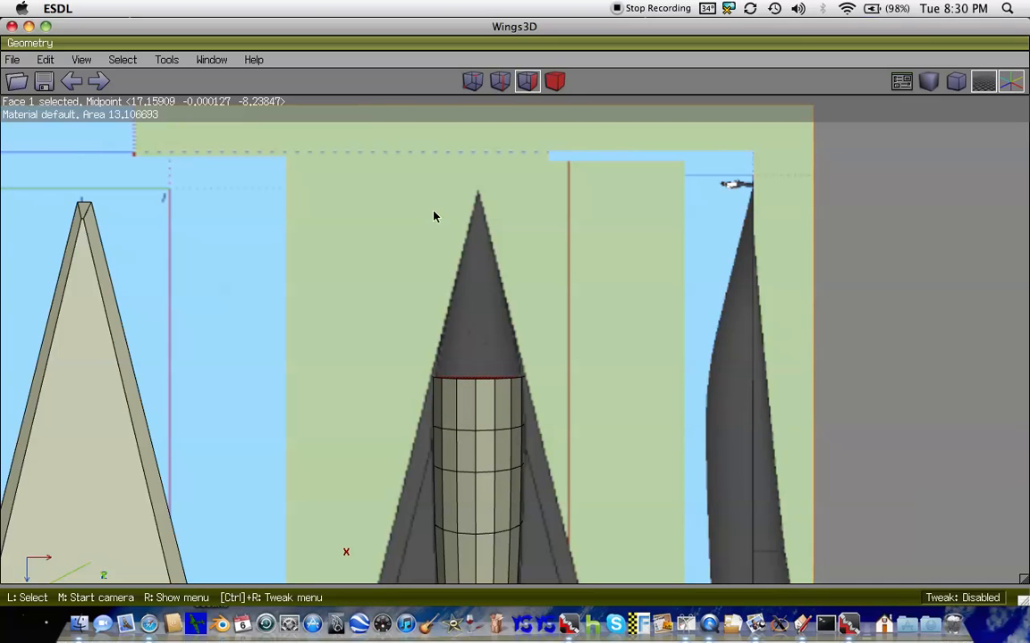
- Shrink the new section's end face uniformly by a few percent to follow the narrowing fuselage outline
right_click(390, 189)
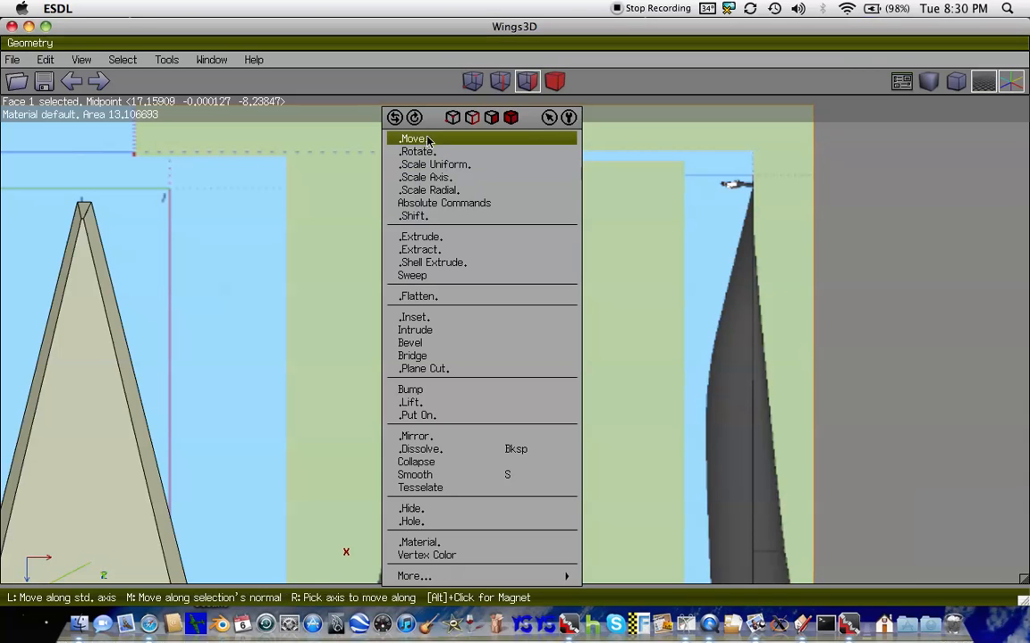
click(438, 164)
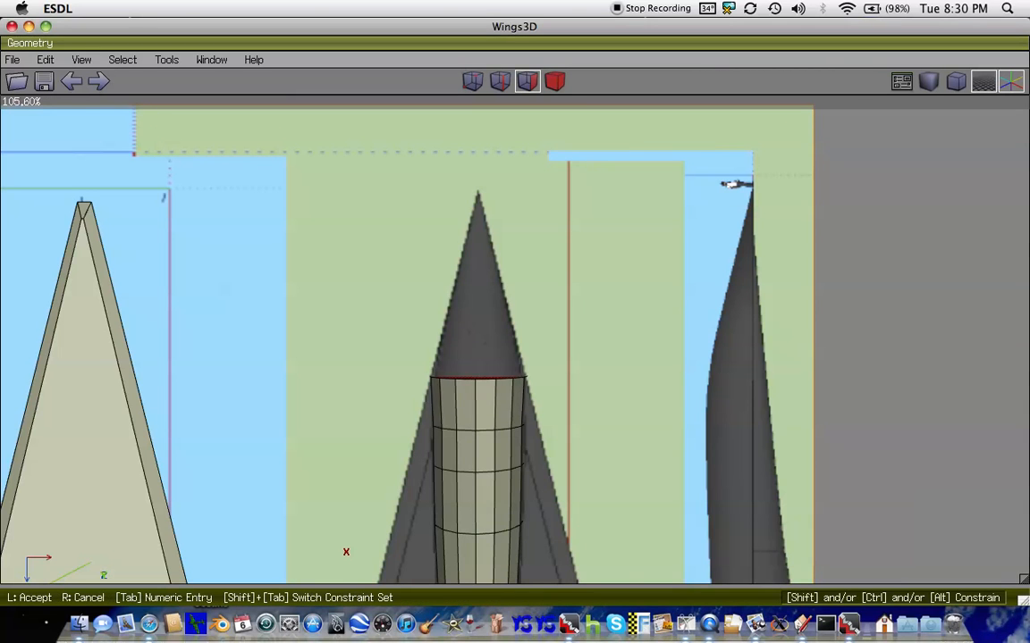
click(442, 165)
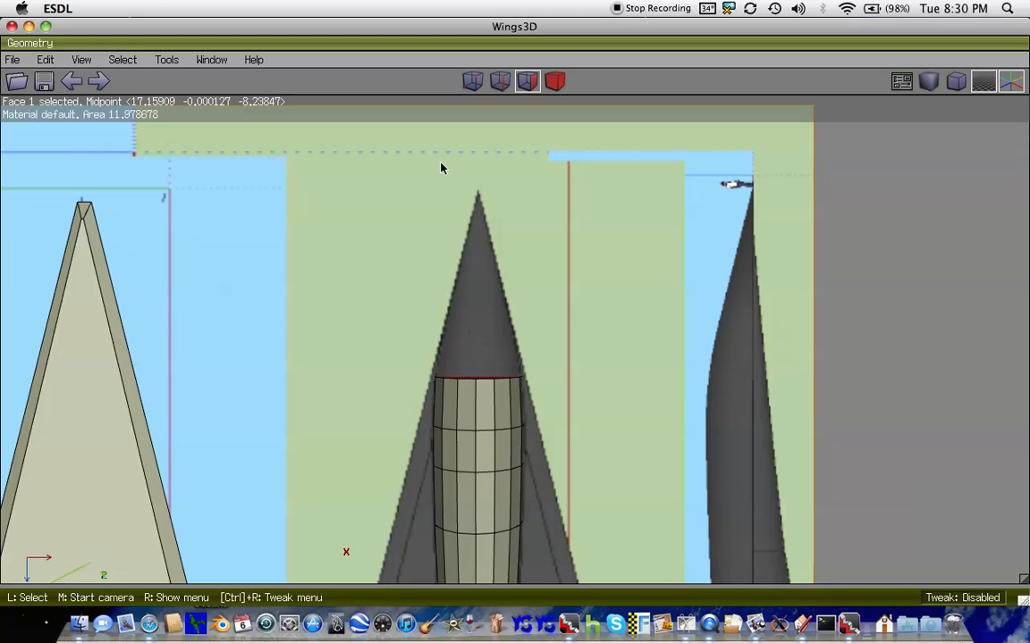
- Inset the end face with no offset and move it about -1.47 units along Z toward the nose
right_click(443, 165)
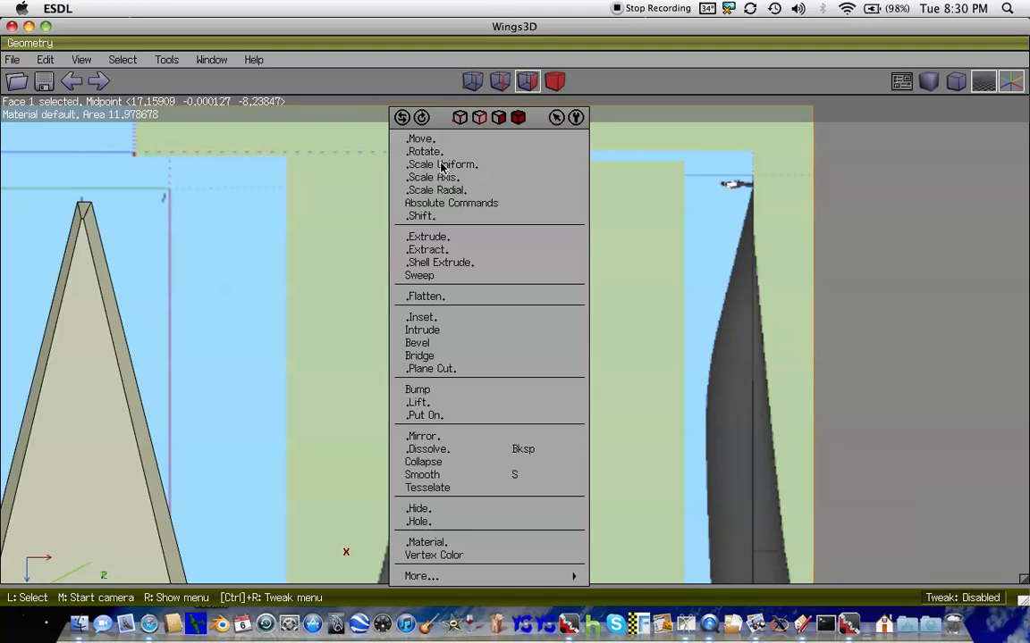
double_click(447, 323)
right_click(446, 324)
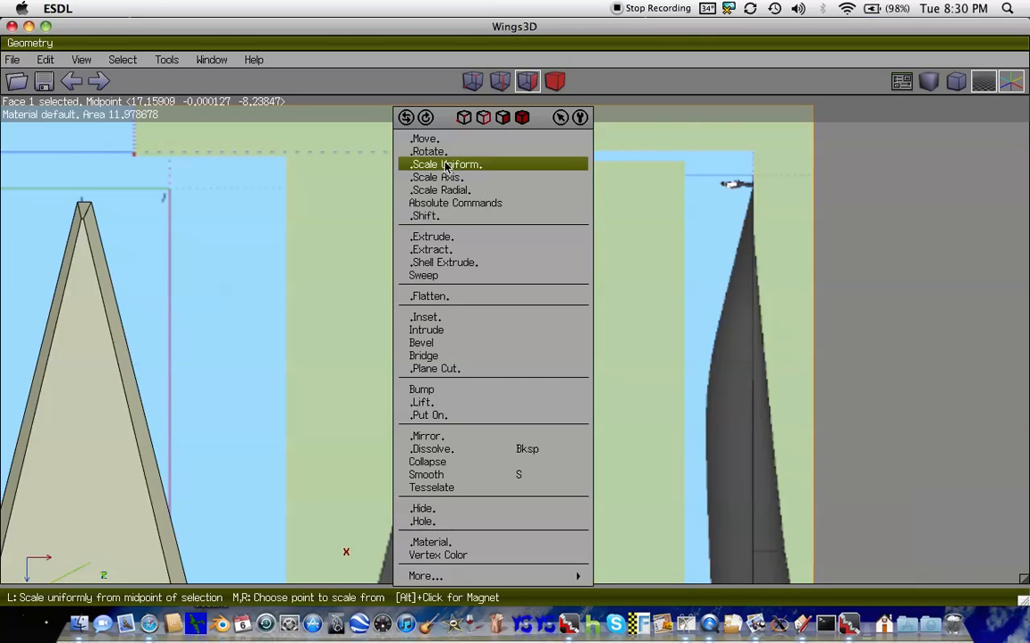
click(435, 136)
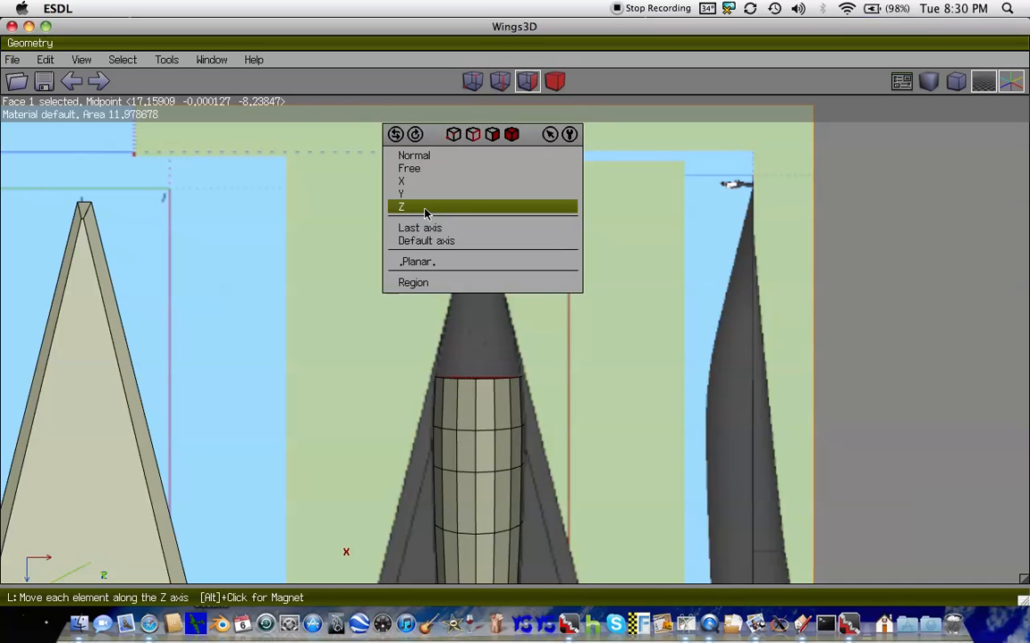
click(426, 212)
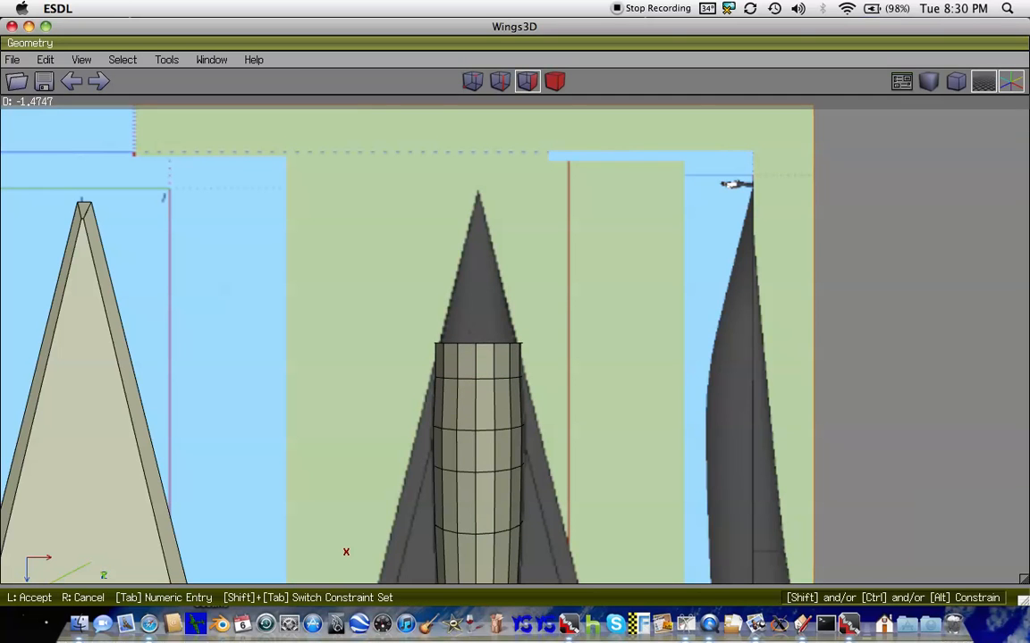
click(425, 214)
- Scale the end face uniformly to about 88% to match the outline and nudge it about 0.03 units along Z
right_click(425, 214)
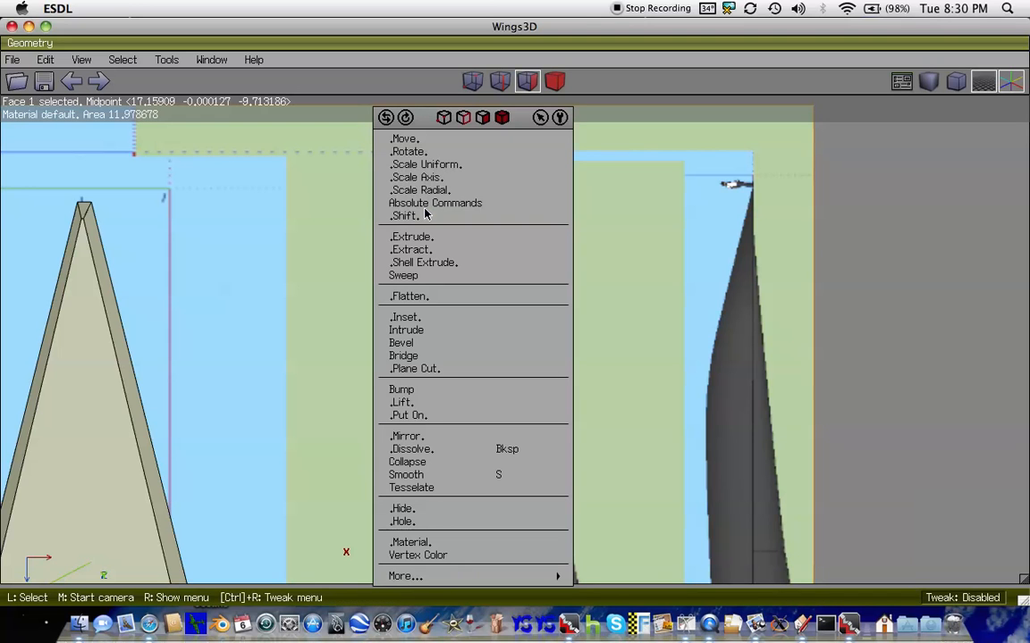
click(393, 162)
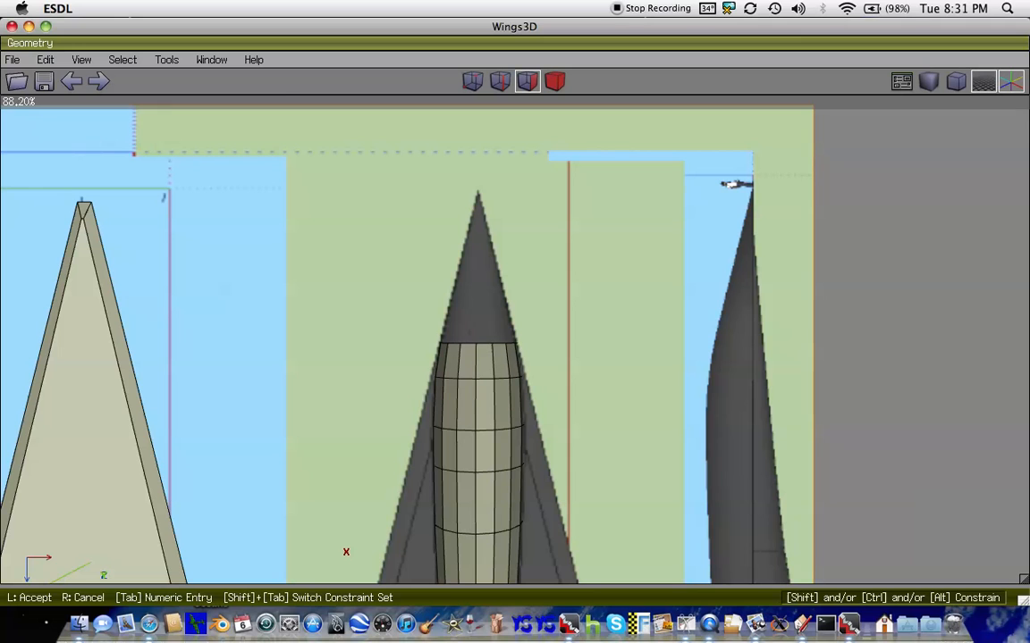
click(435, 168)
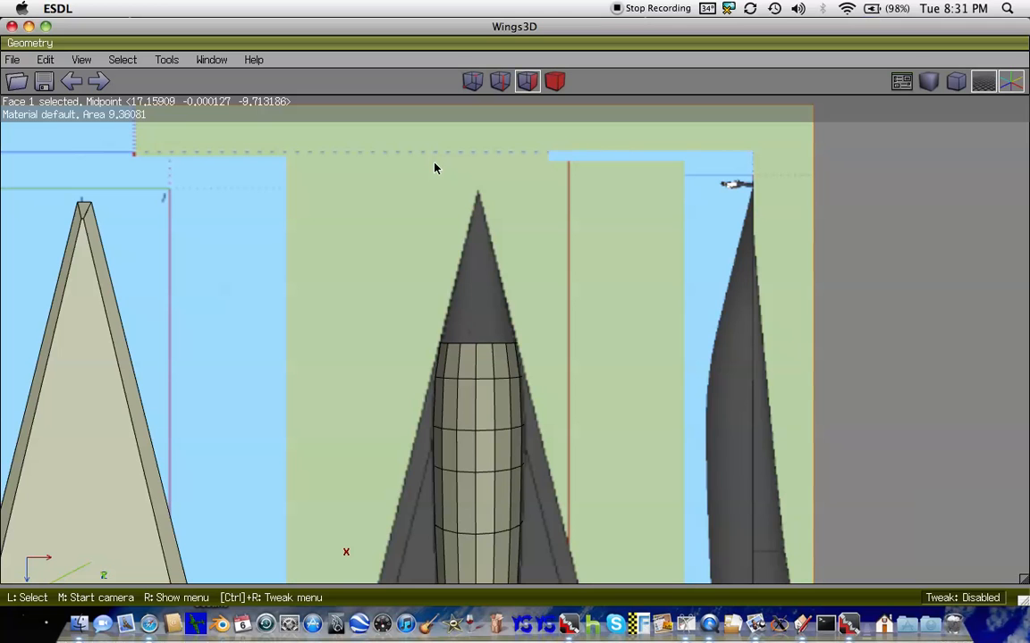
key(Up)
key(Up)
key(Up)
key(Up)
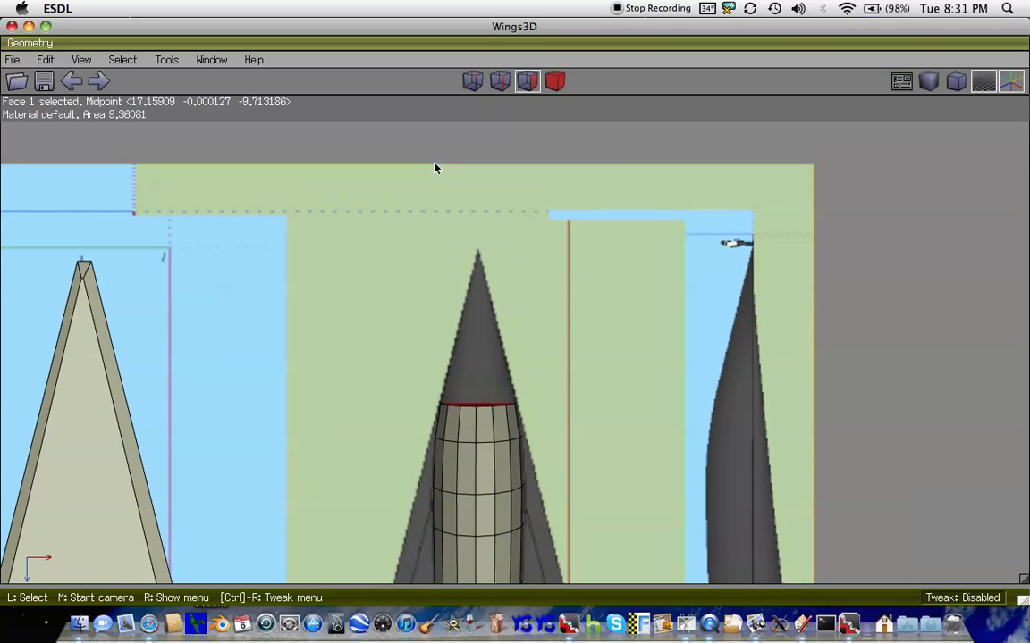
right_click(435, 168)
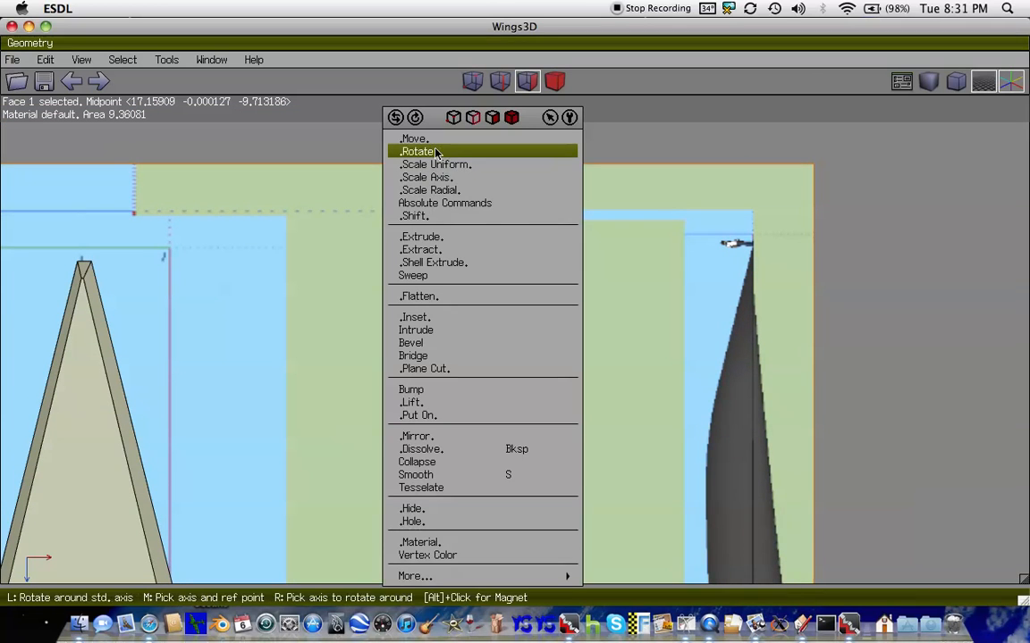
click(433, 145)
click(399, 208)
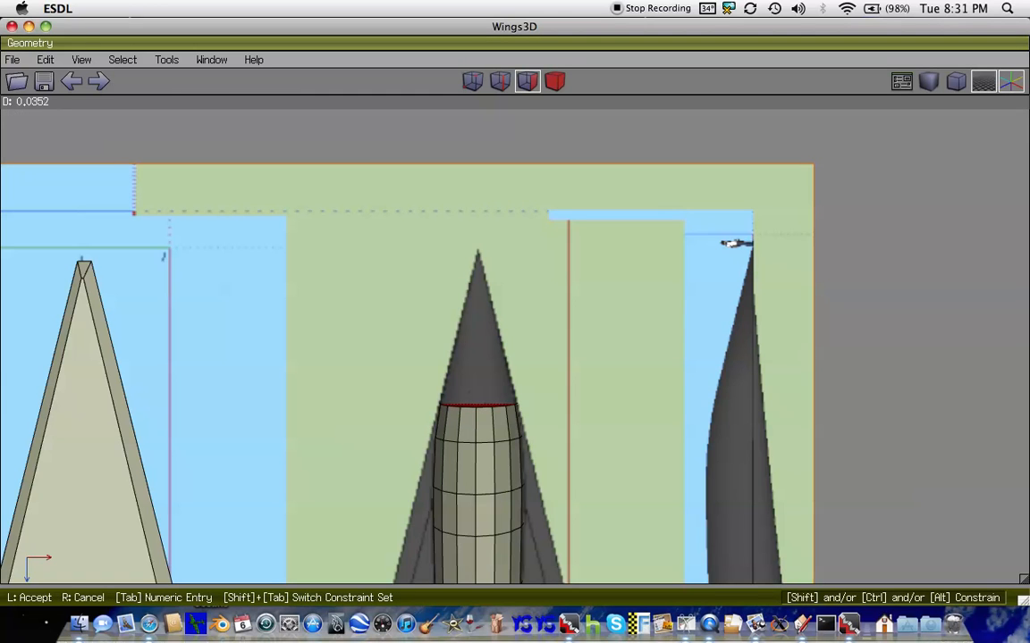
click(414, 214)
- Inset the end face with no offset and move it about -2.91 units along Z to add a nose section
right_click(414, 214)
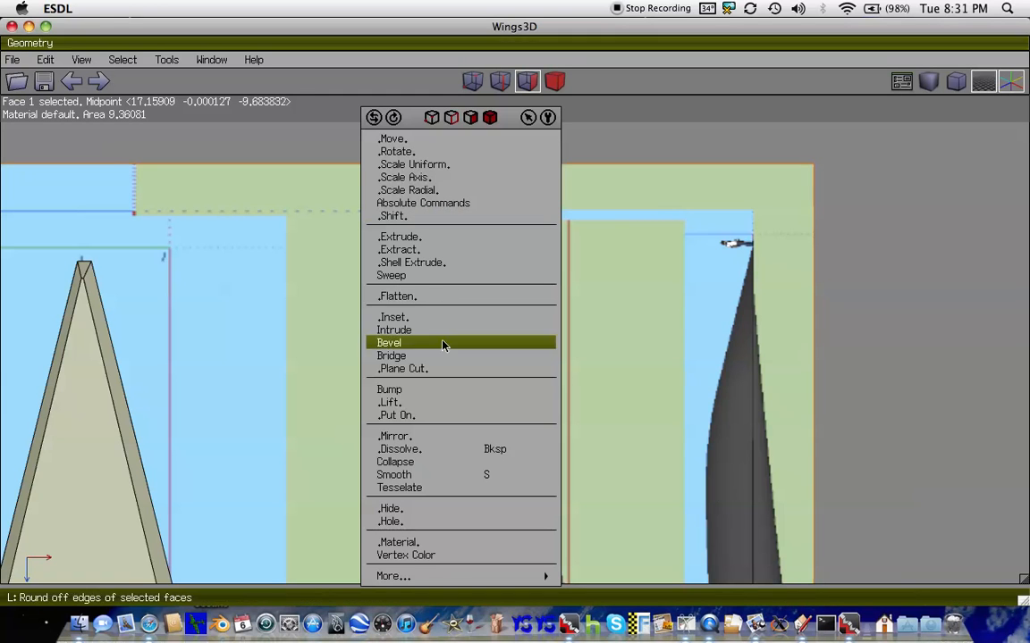
click(412, 319)
click(412, 321)
right_click(412, 321)
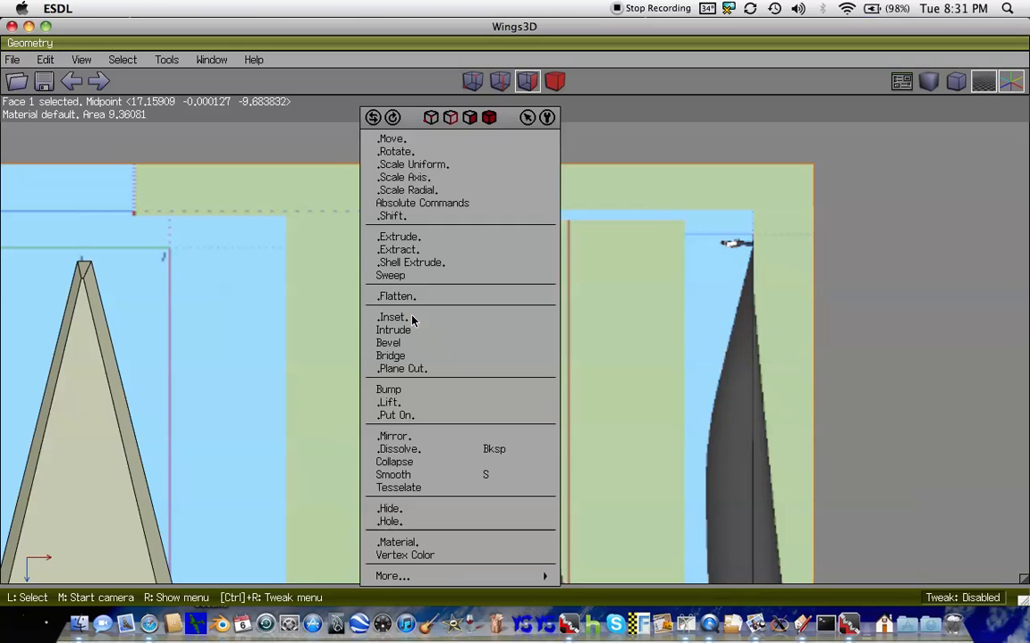
click(400, 151)
click(367, 209)
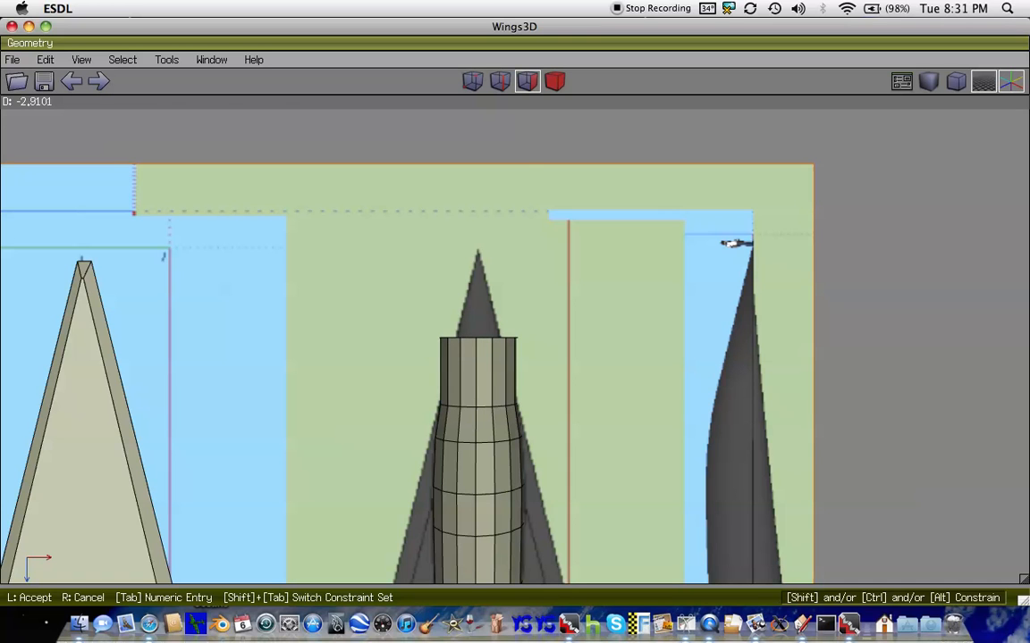
click(382, 212)
- Scale the nose section's end face uniformly to about 59% so its sides meet the tapering outline
right_click(383, 212)
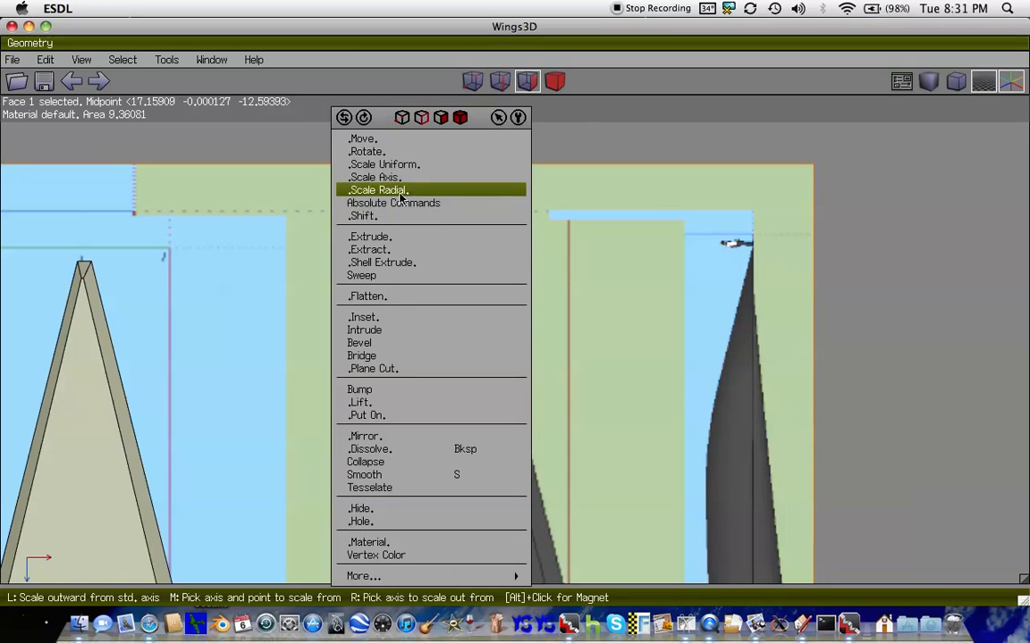
click(371, 162)
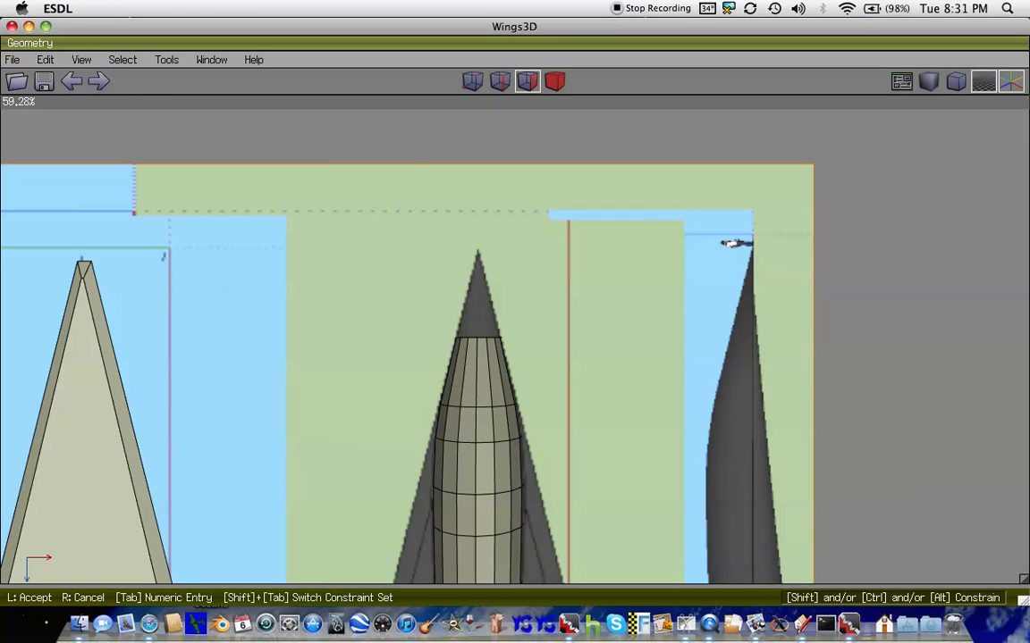
click(411, 170)
- Reselect the nose-side end face, inset it with no offset and move it about -3.96 units along Z to the nose tip in the drawing
key(space)
key(Up)
key(Up)
key(Up)
key(Up)
key(Up)
key(Up)
key(Up)
key(Up)
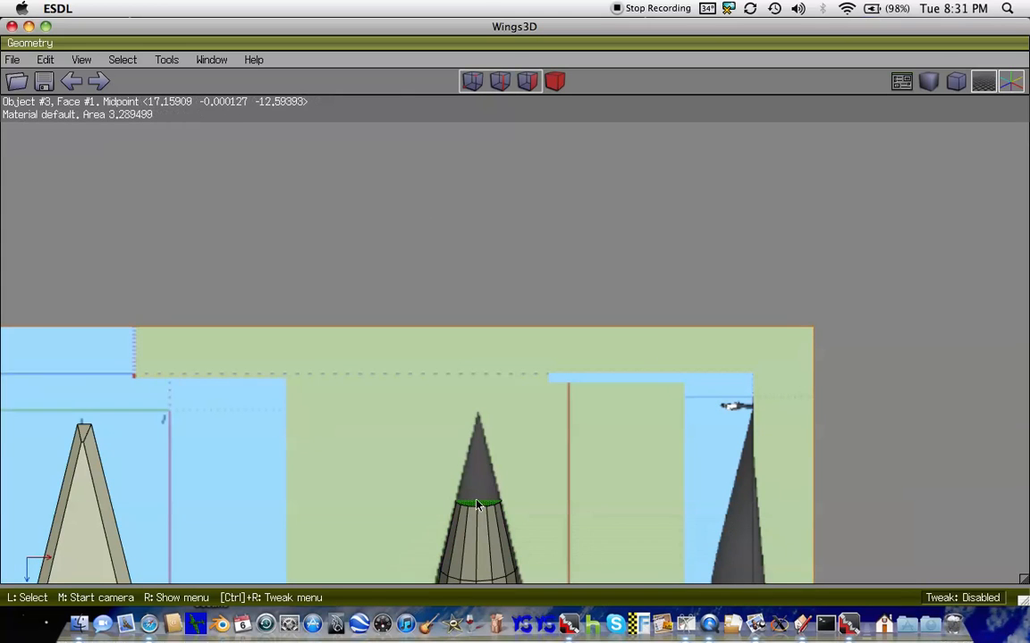
click(479, 508)
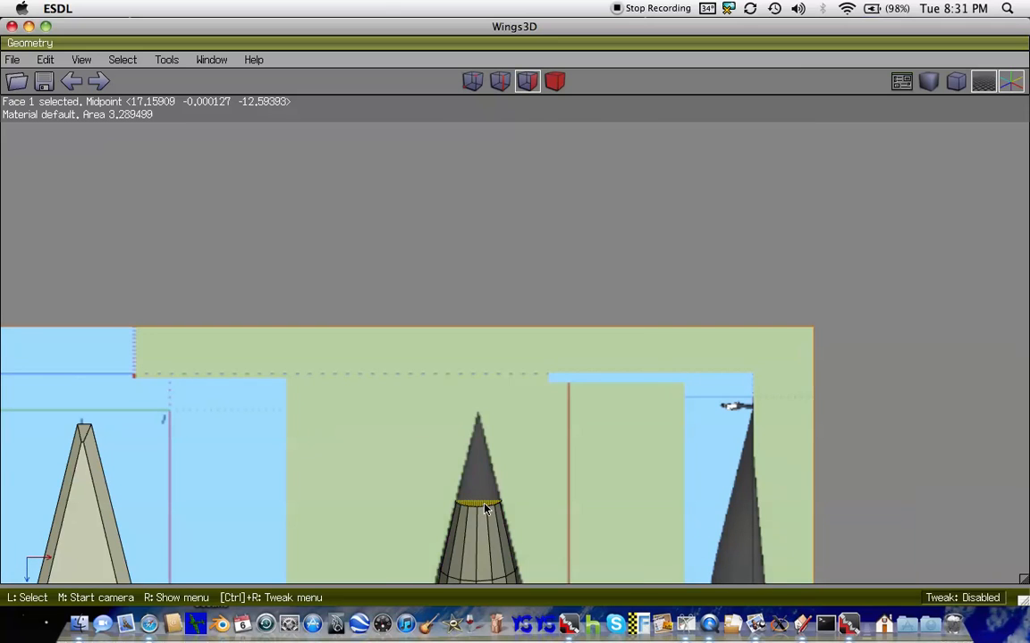
right_click(485, 509)
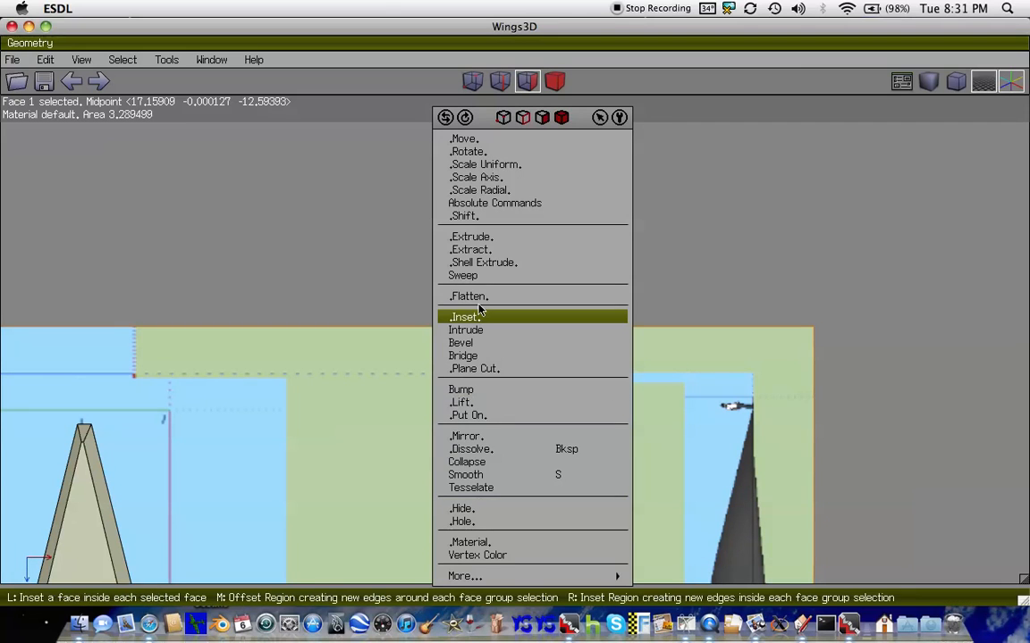
click(474, 389)
right_click(480, 319)
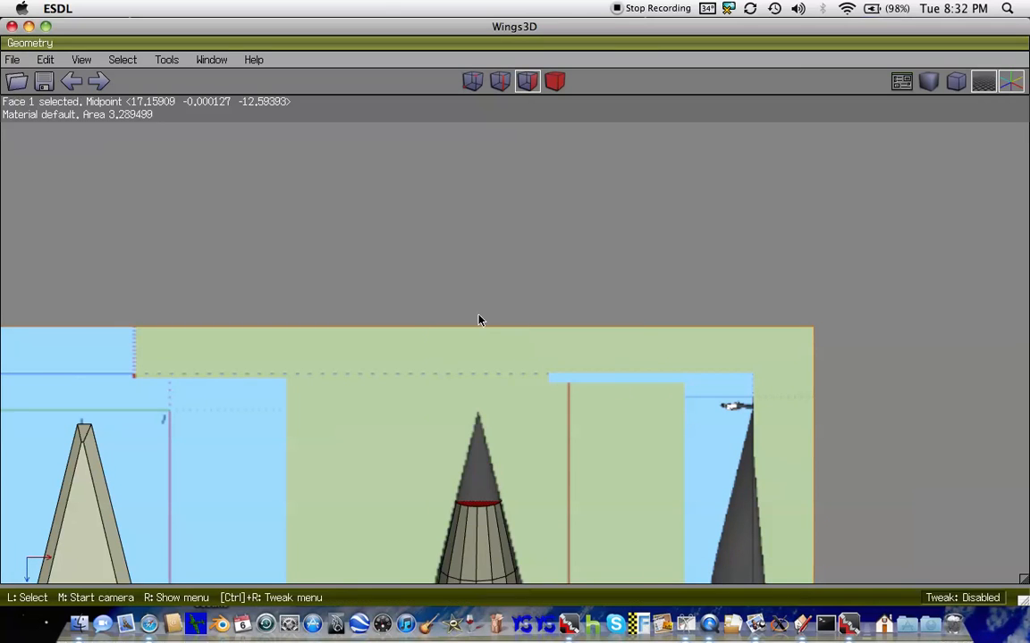
right_click(479, 319)
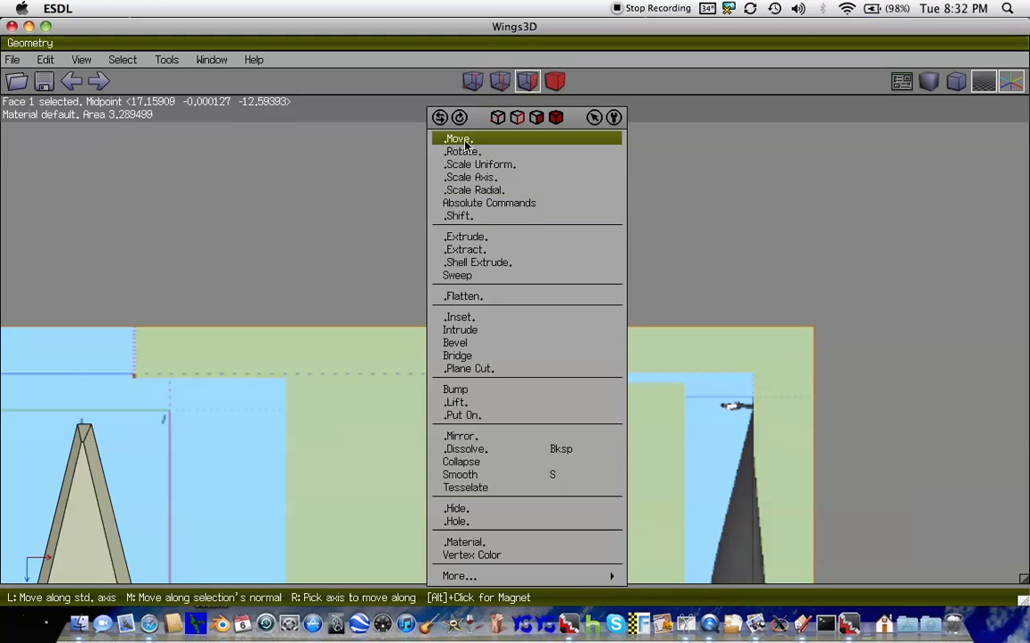
click(438, 138)
click(457, 208)
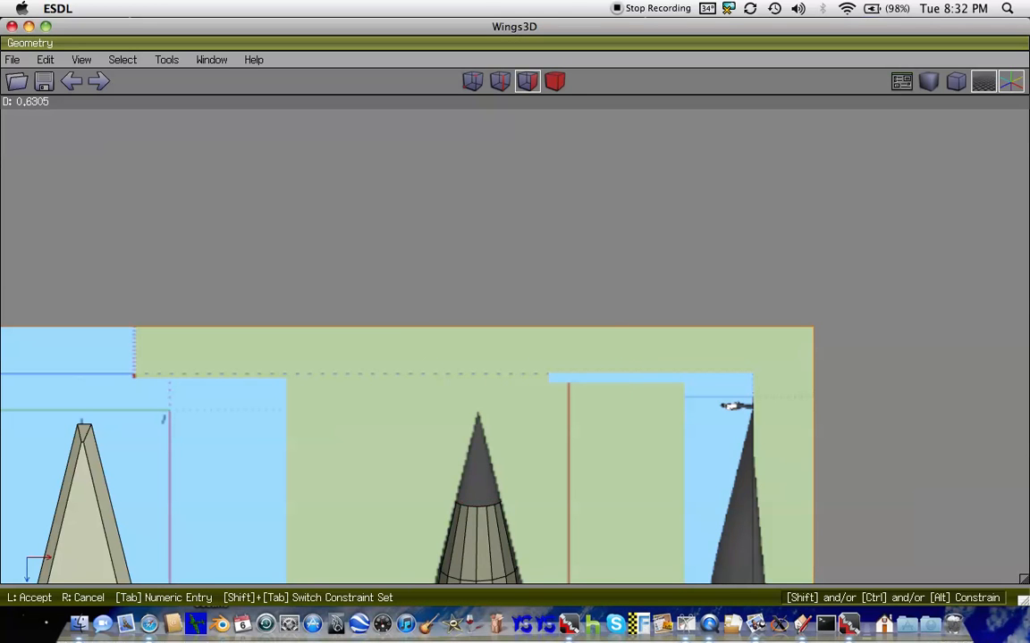
key(Down)
key(Down)
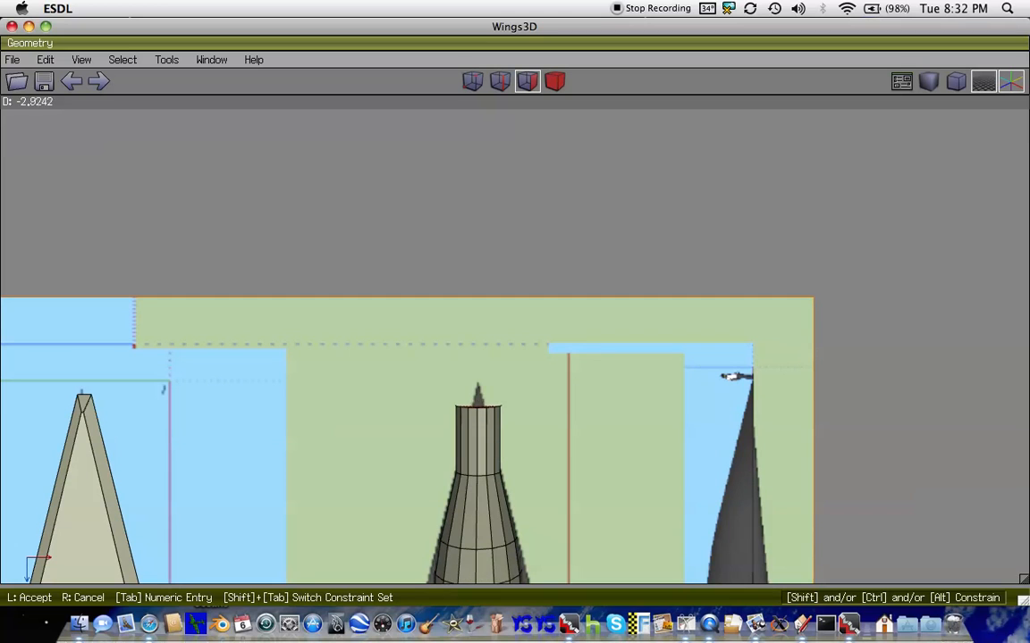
click(455, 213)
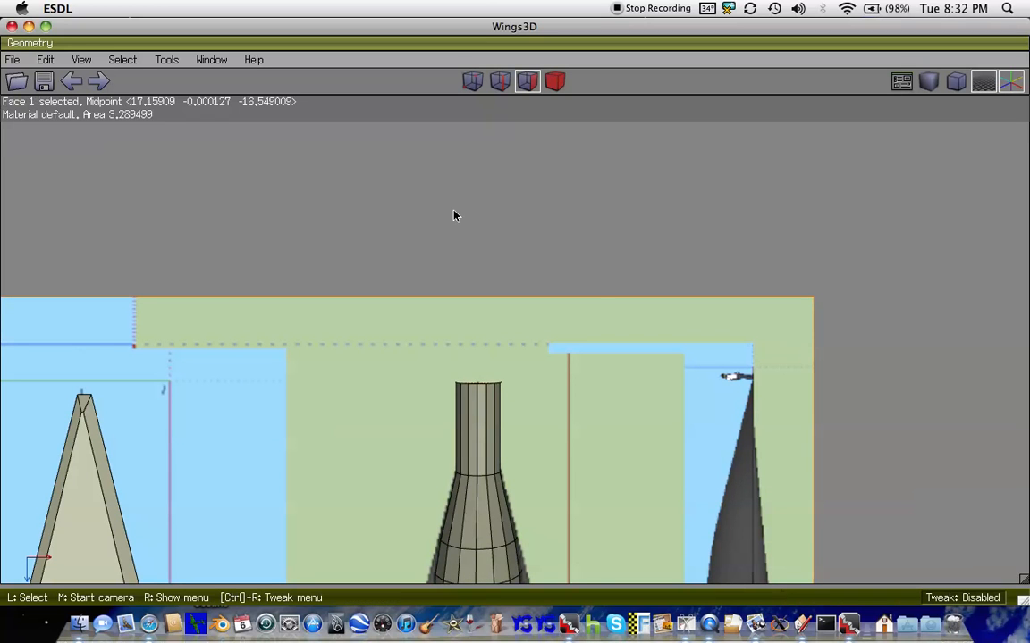
- Scale the end face at the nose tip uniformly to about 5% to bring the fuselage to a point
right_click(455, 213)
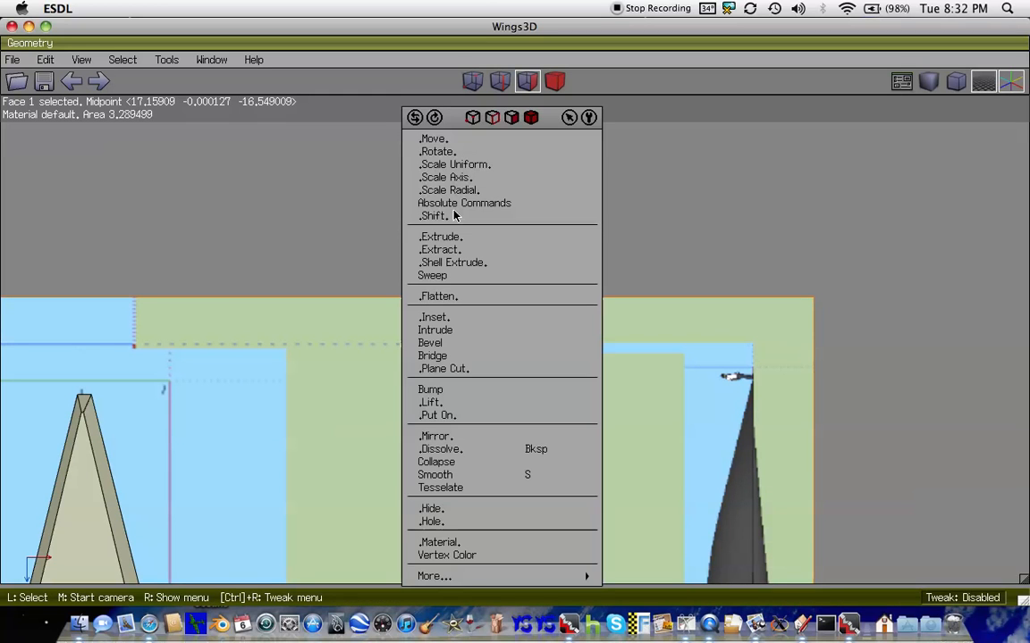
click(478, 165)
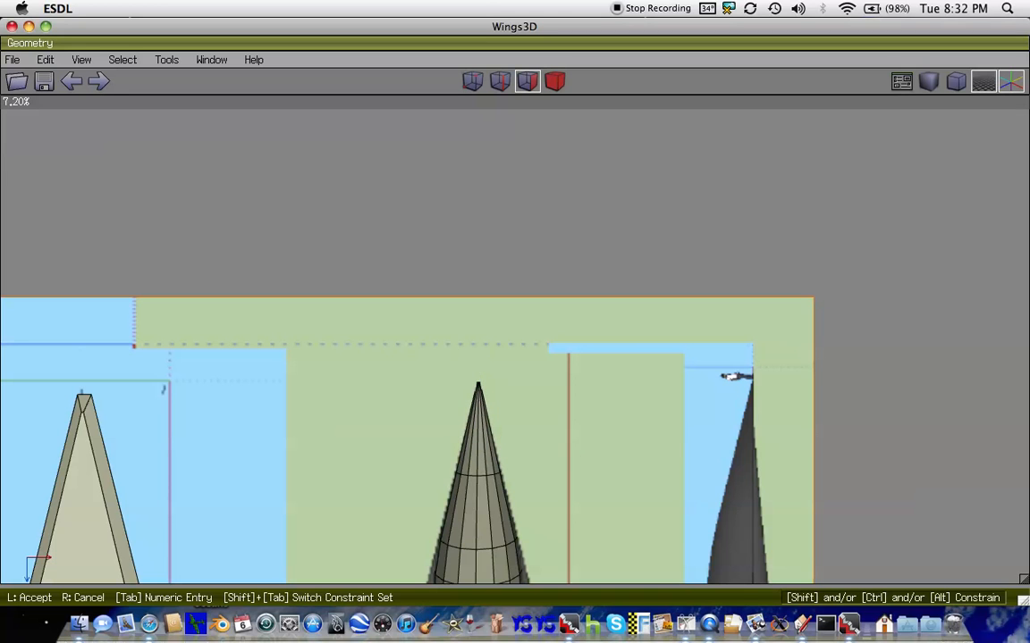
click(475, 165)
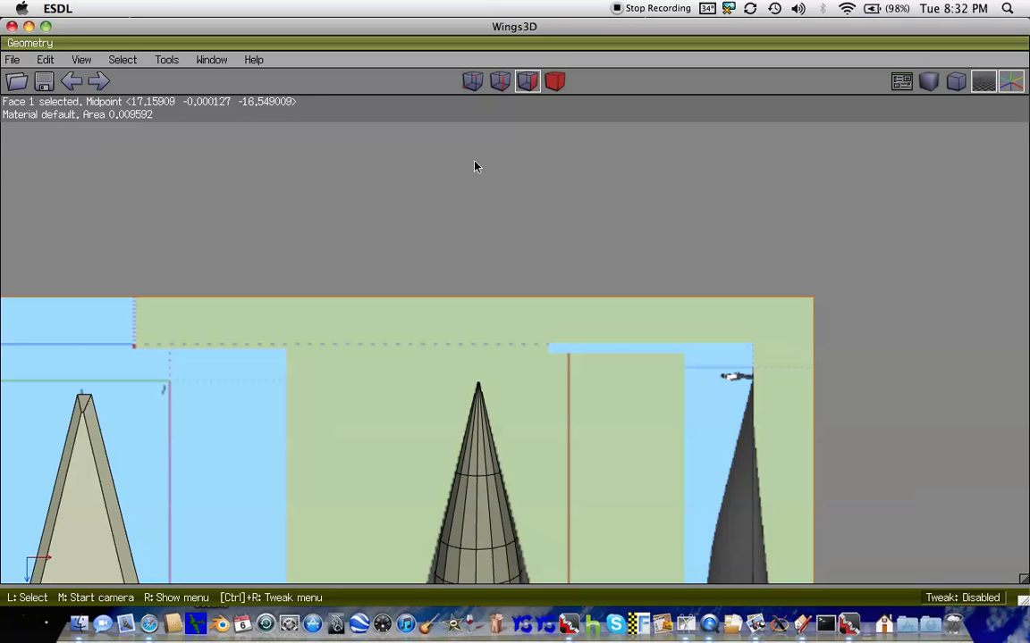
- Examine the fuselage sections against the top-view drawing from the nose tip back to the cylinder's rear end
scroll(475, 166, up, 3)
key(Down)
key(Down)
key(Down)
key(Down)
key(Down)
key(Down)
key(Down)
key(Down)
key(Down)
key(Down)
key(Down)
key(Down)
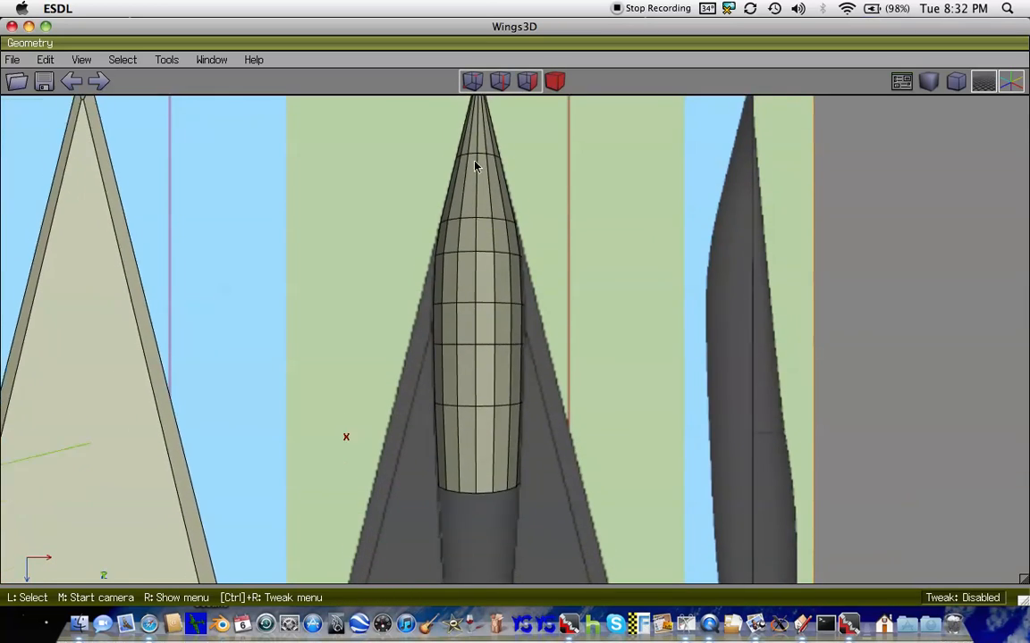
- Select the fuselage's rear end face, inset it with no offset and move it about 2.41 units along Z toward the tail
click(475, 184)
right_click(474, 184)
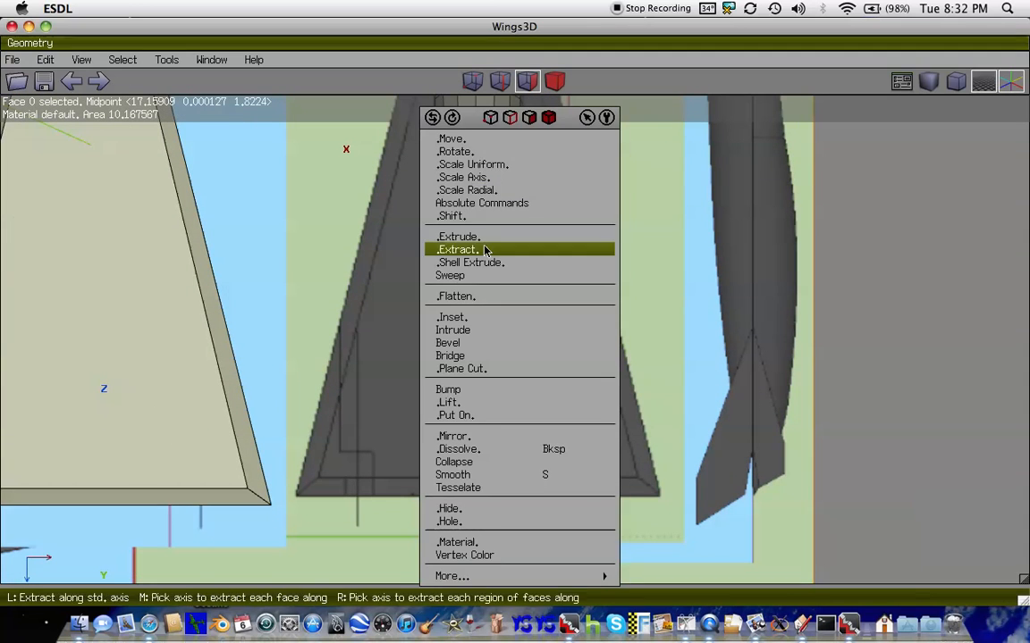
click(460, 389)
right_click(491, 327)
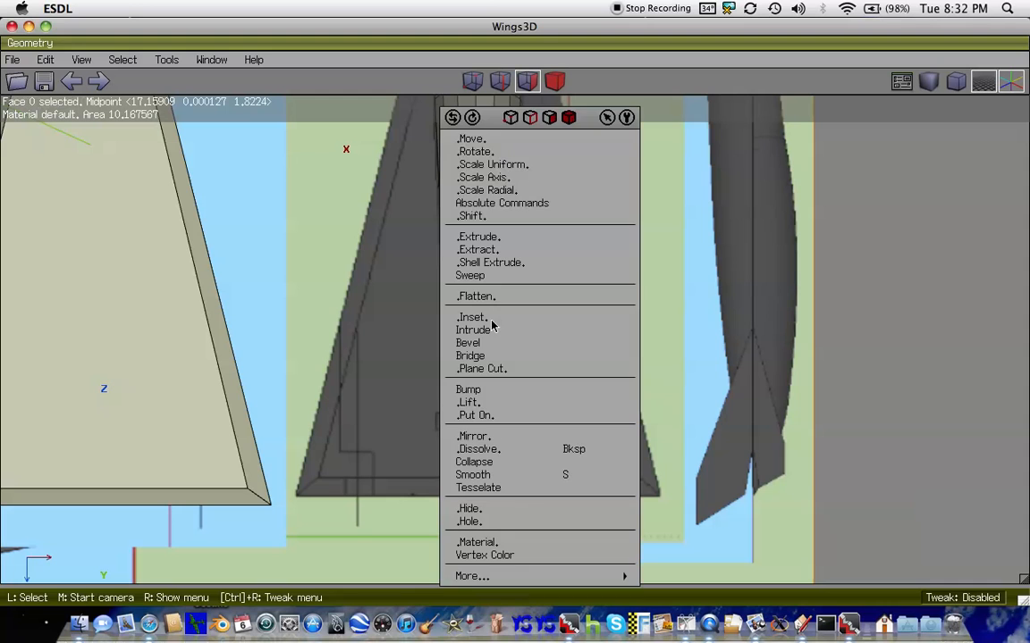
click(471, 138)
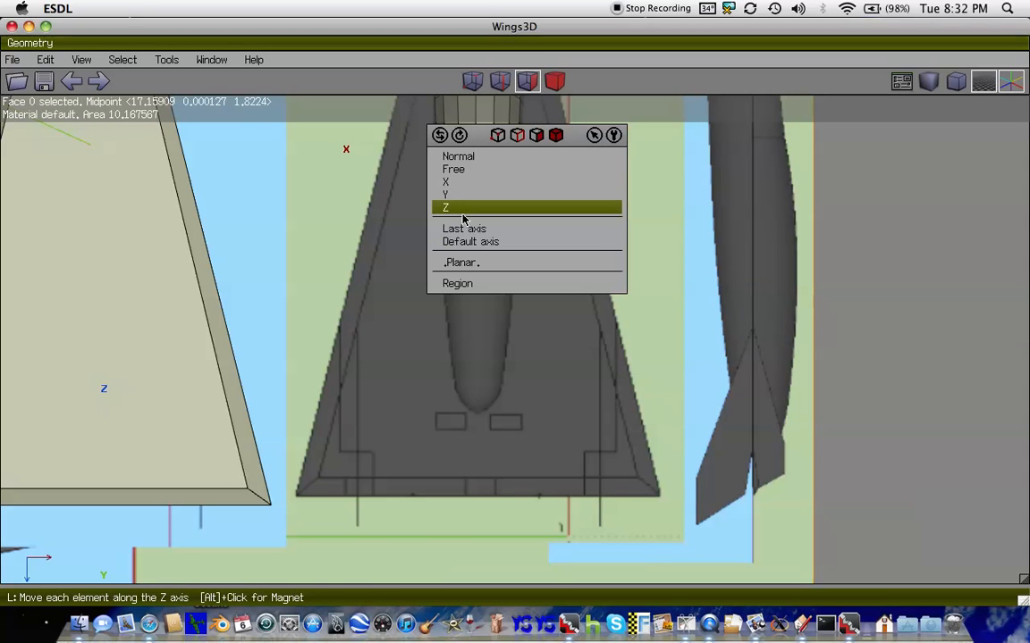
click(472, 208)
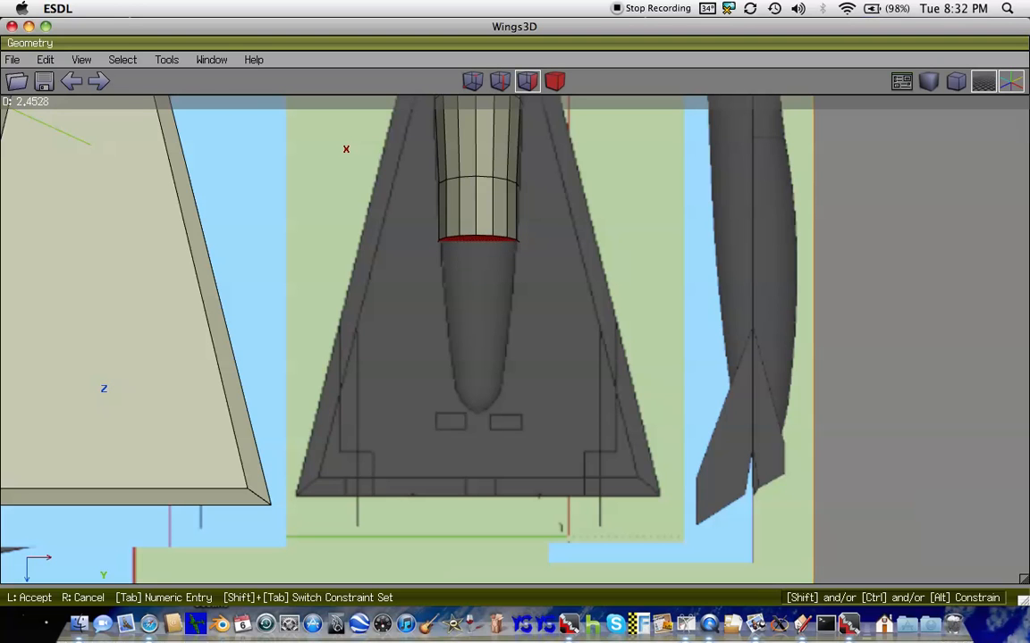
click(463, 218)
- Scale the rear end face uniformly to about 96% to match the fuselage outline in the top-view drawing
right_click(463, 217)
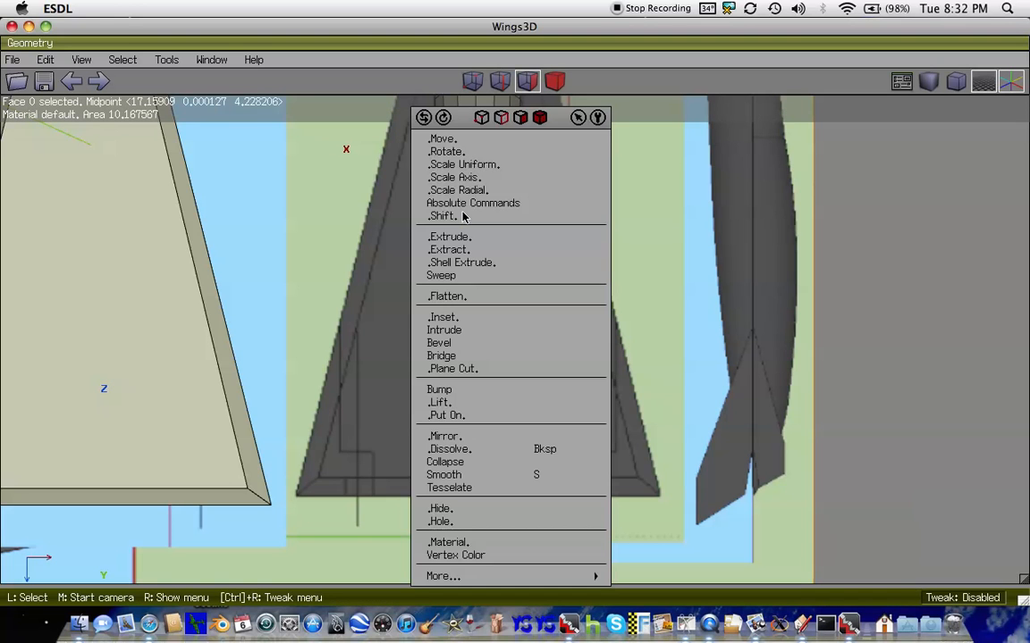
click(500, 166)
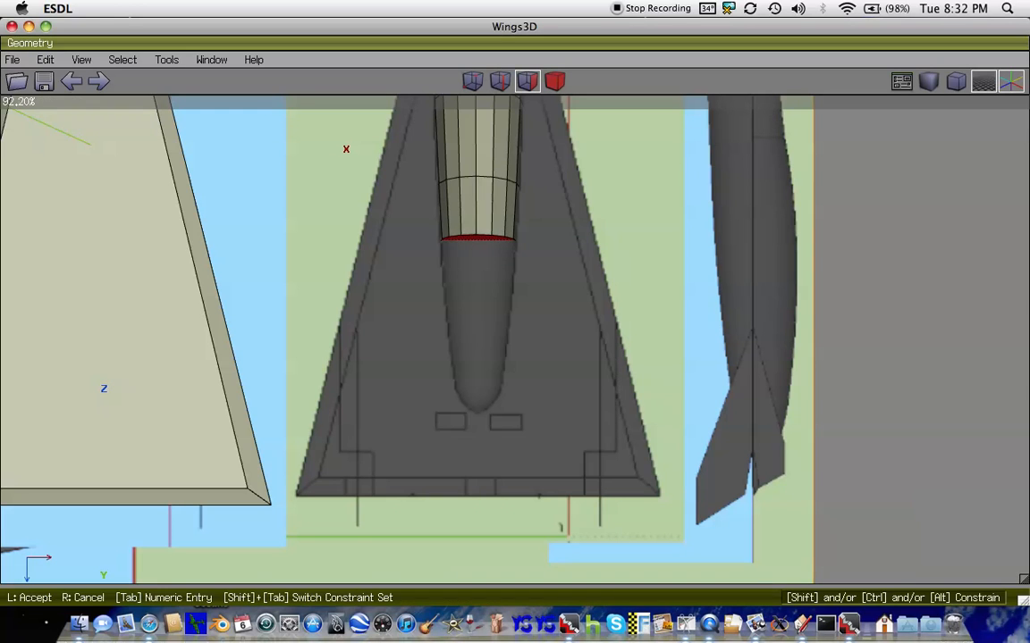
click(505, 170)
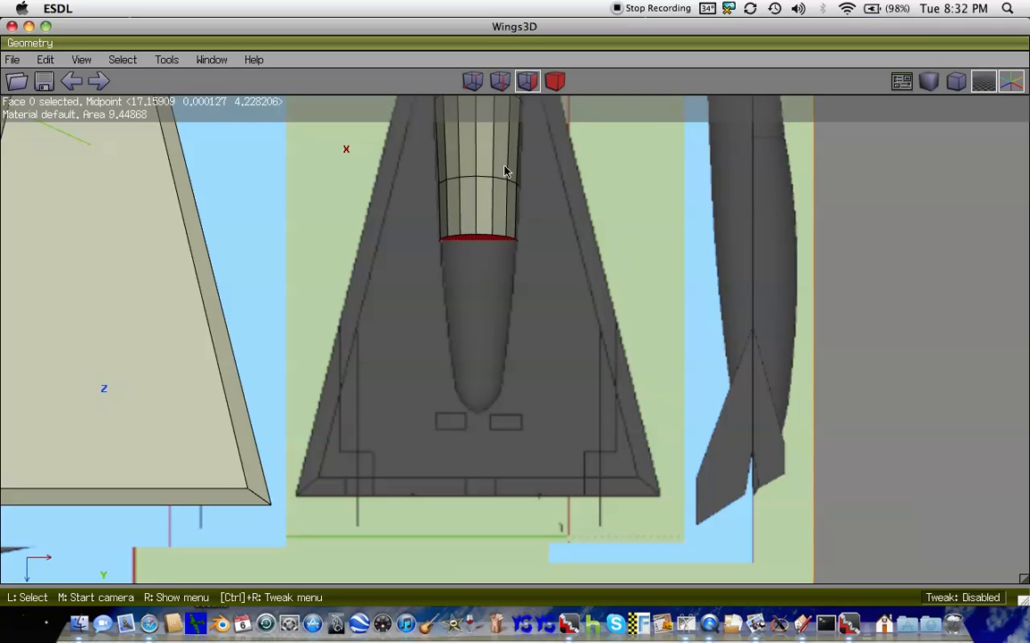
- Inset the rear end face with no offset and move it about 2.22 units along Z to add another tail section
right_click(505, 171)
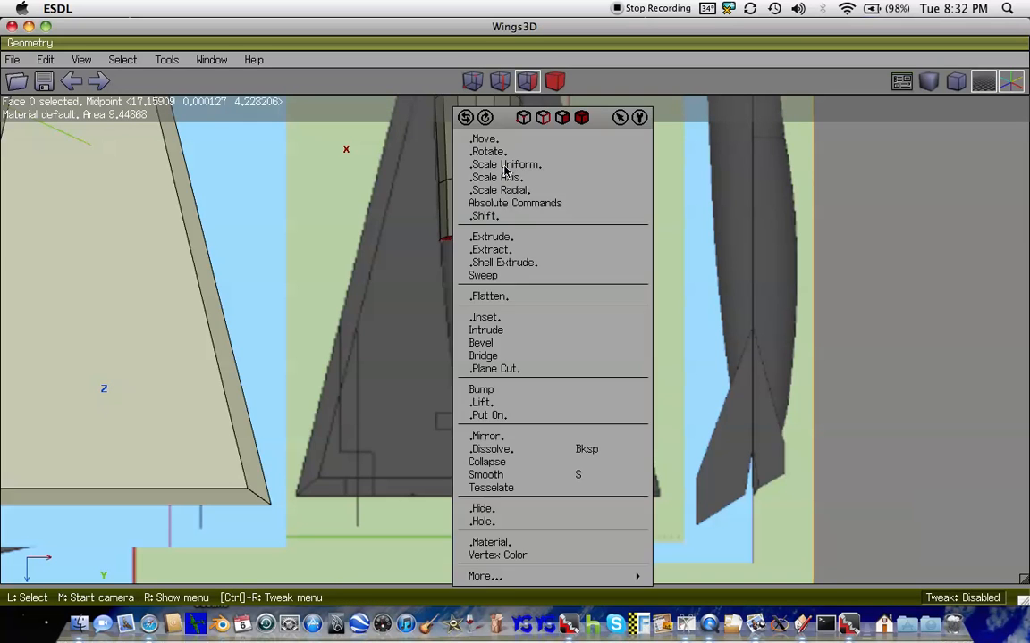
click(513, 318)
click(513, 328)
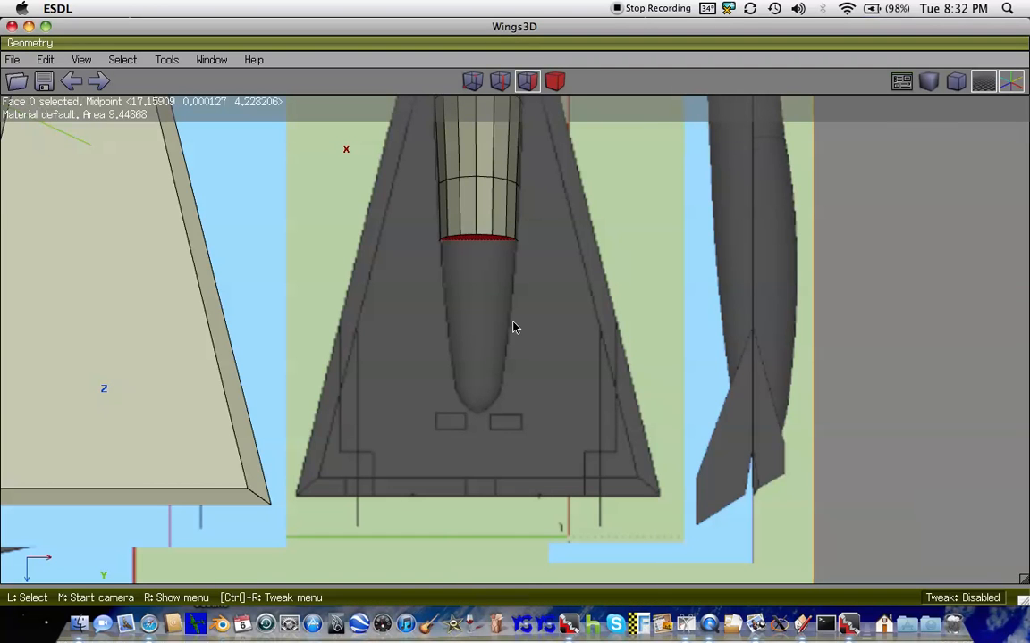
right_click(513, 327)
click(492, 139)
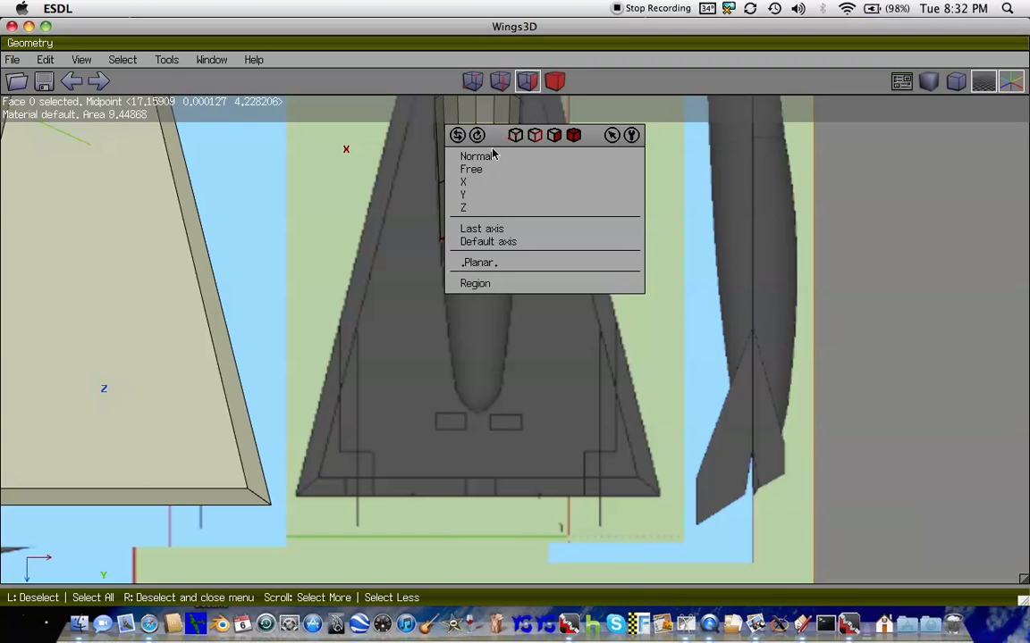
click(477, 195)
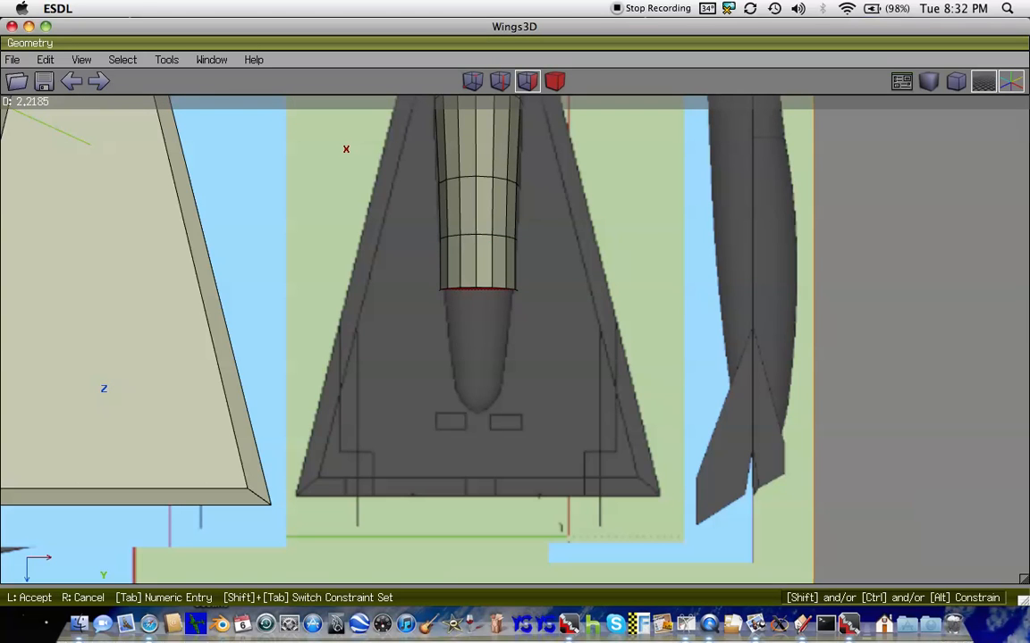
click(480, 205)
- Scale the new tail section's end face uniformly to about 91% so its sides meet the narrowing outline
right_click(480, 205)
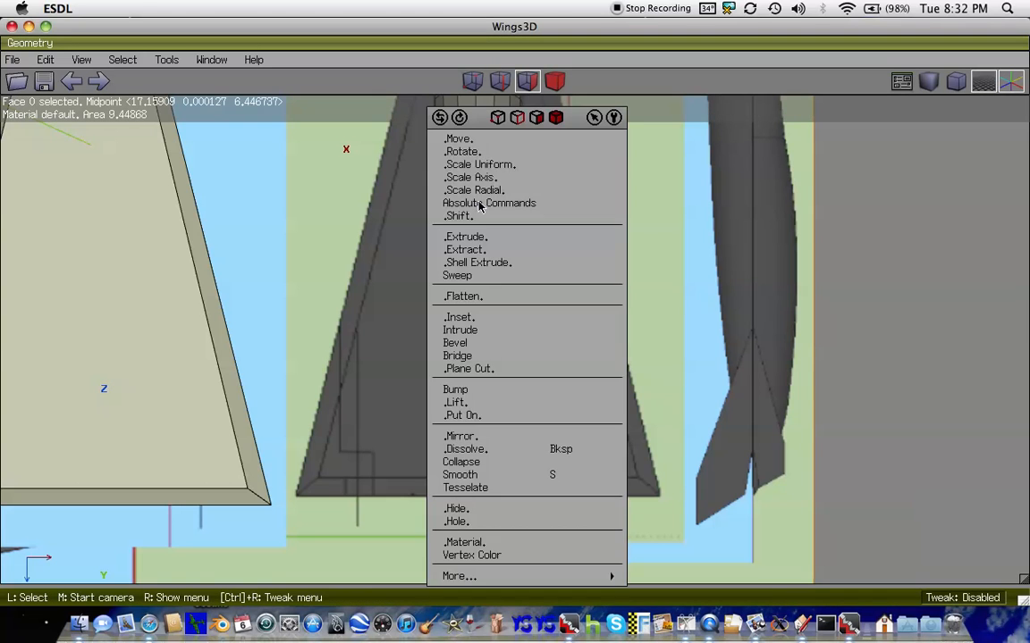
click(471, 177)
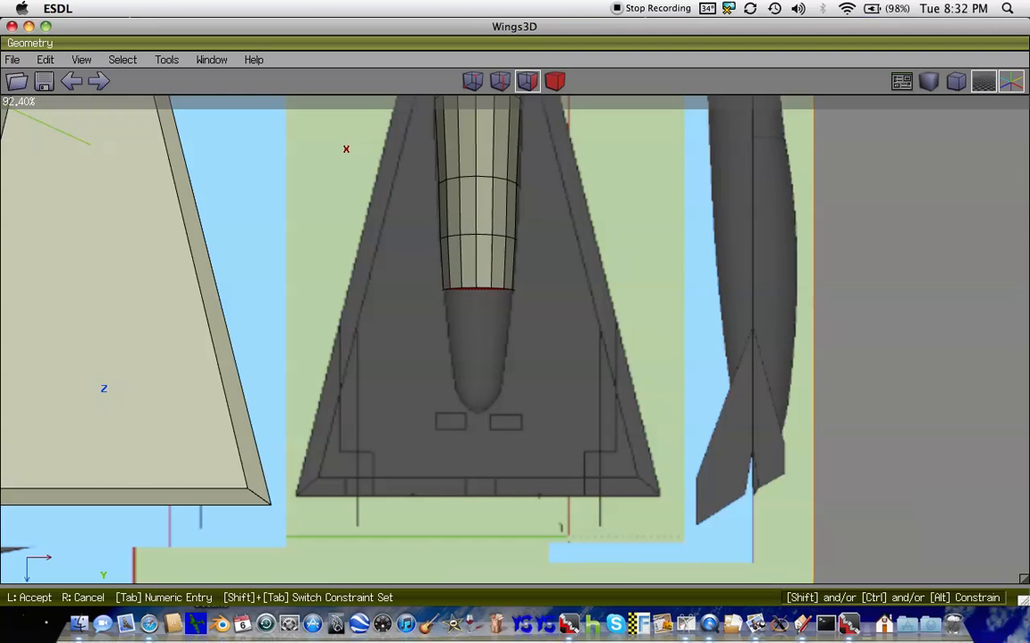
click(500, 173)
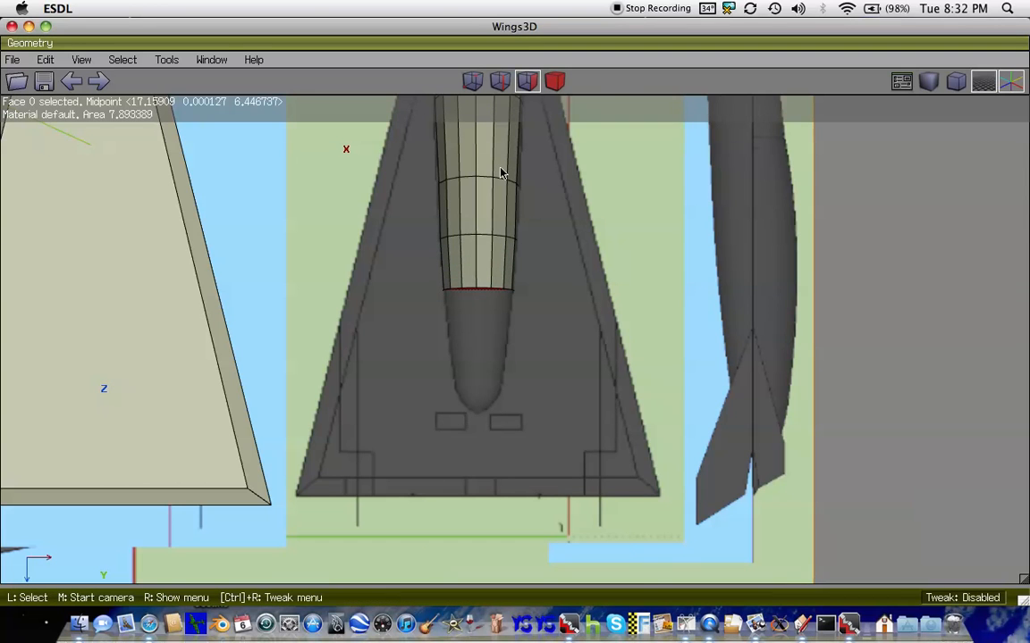
- Inset the tail end face with no offset and extend it about 2.23 units along Z
right_click(501, 173)
click(512, 321)
right_click(512, 321)
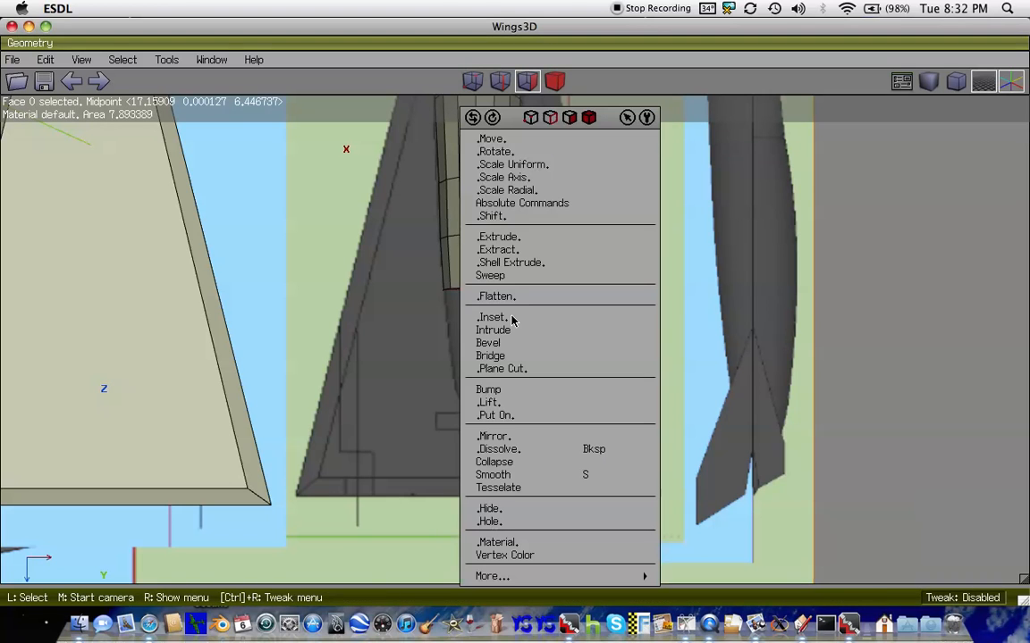
click(501, 141)
click(490, 205)
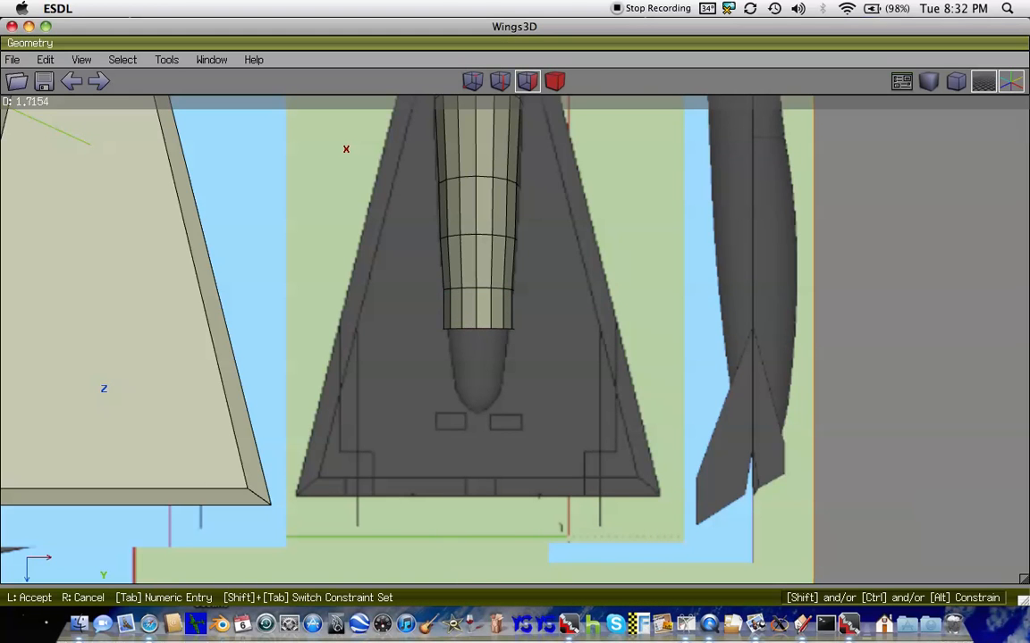
click(488, 211)
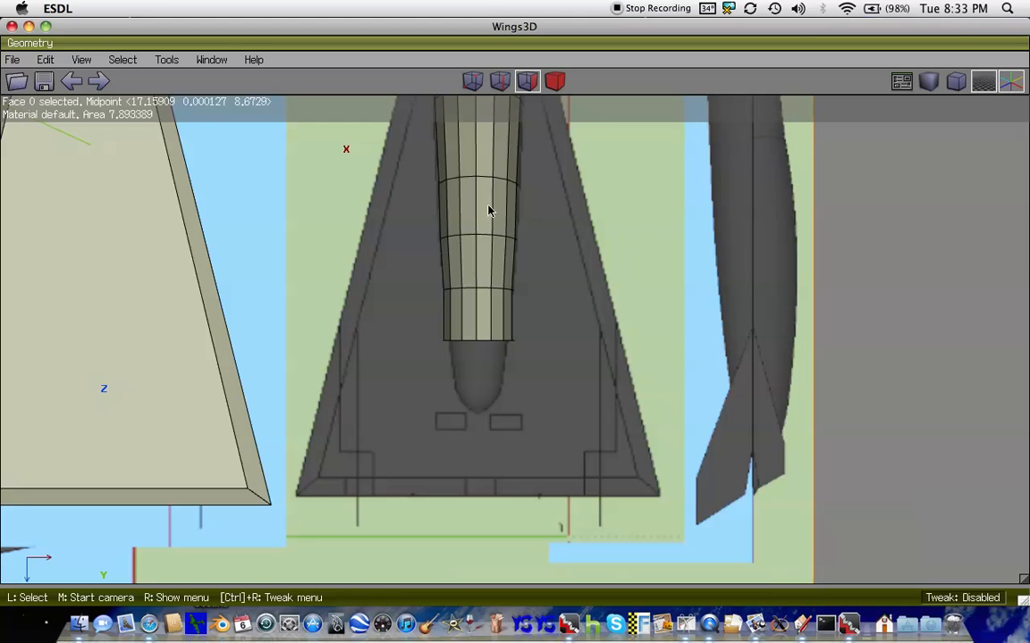
- Scale the tail end face uniformly to about 87% to follow the drawing's tapering rear fuselage
key(Down)
key(Down)
key(Down)
key(Down)
key(Down)
key(Down)
right_click(488, 211)
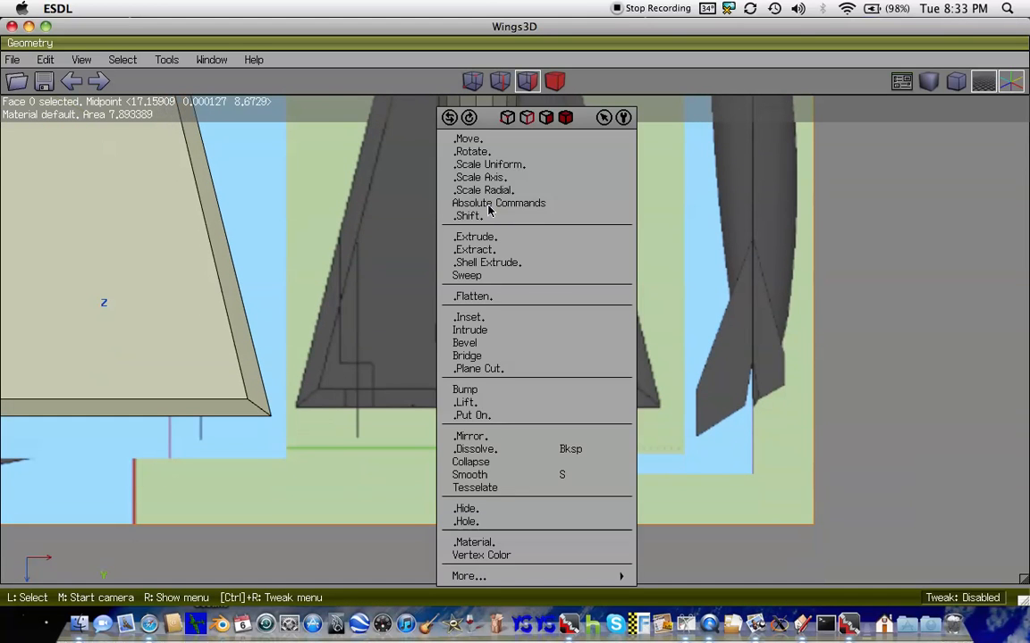
click(489, 165)
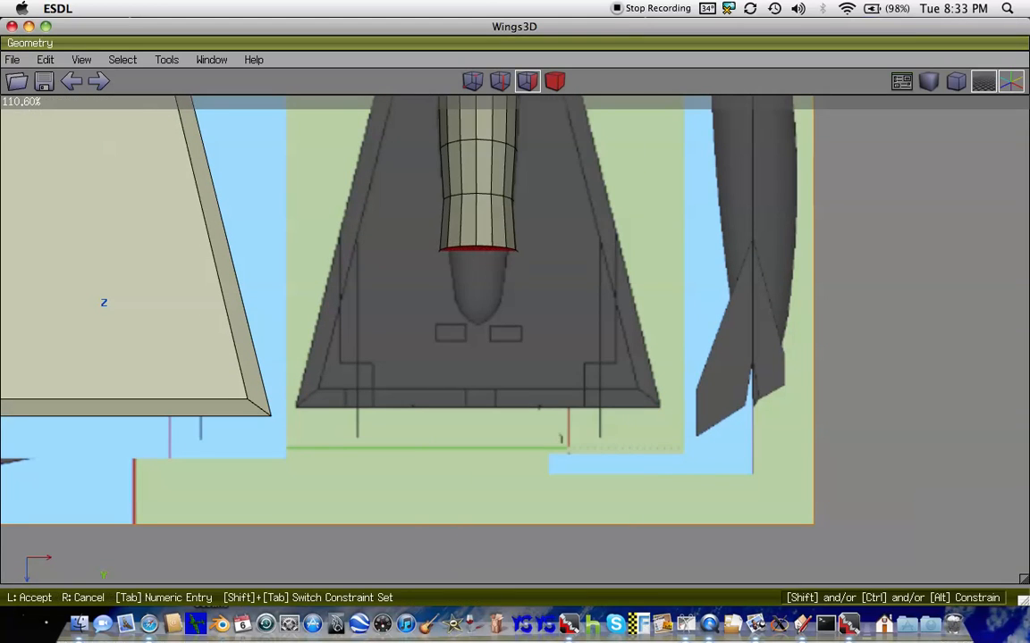
click(494, 171)
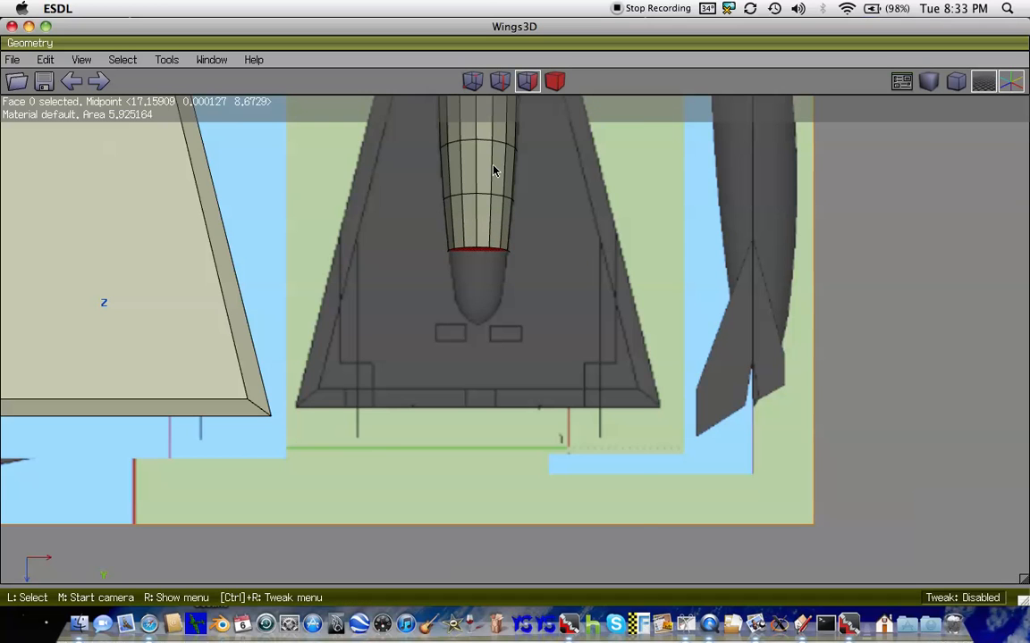
- Inset the tail end face with no offset and move it about 1.68 units along Z toward the rounded tail tip
right_click(493, 170)
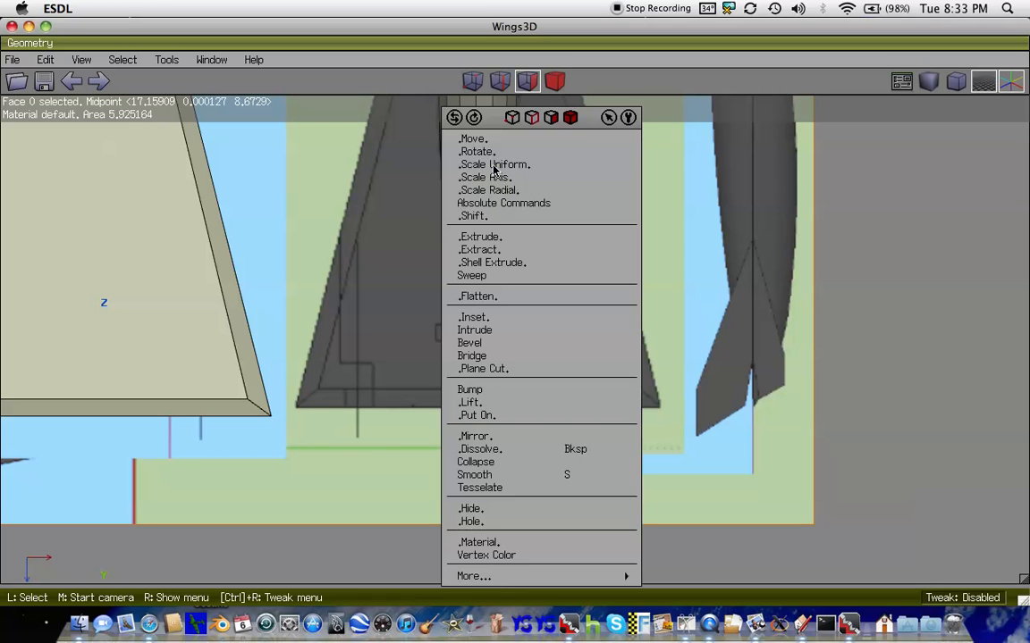
key(Escape)
right_click(514, 322)
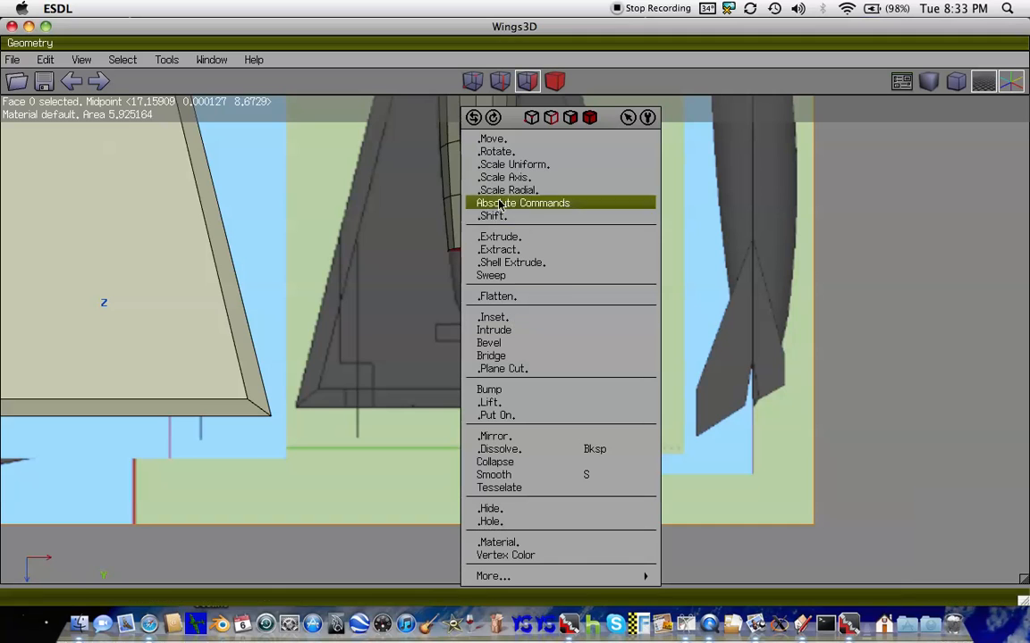
click(498, 137)
click(489, 209)
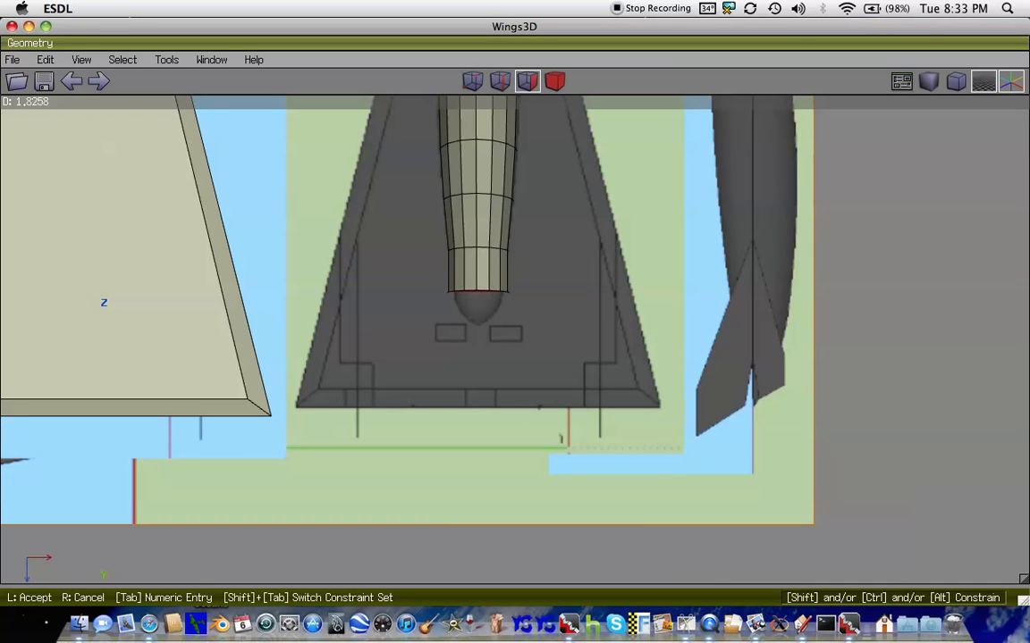
click(490, 214)
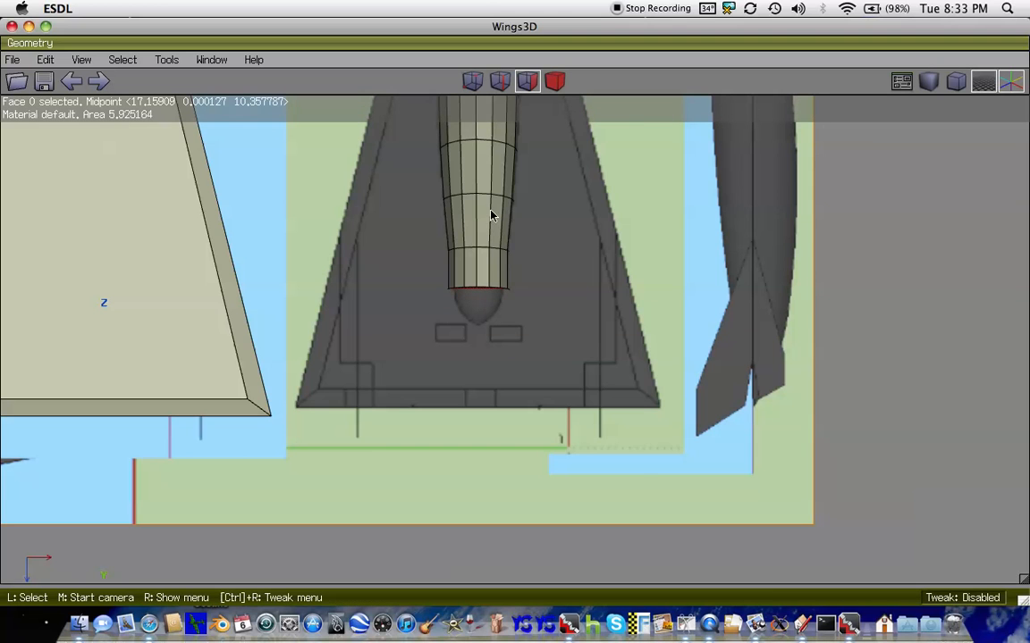
- Scale the end face uniformly to about 82% to match the width where the rounded tail tip begins
right_click(490, 214)
click(523, 164)
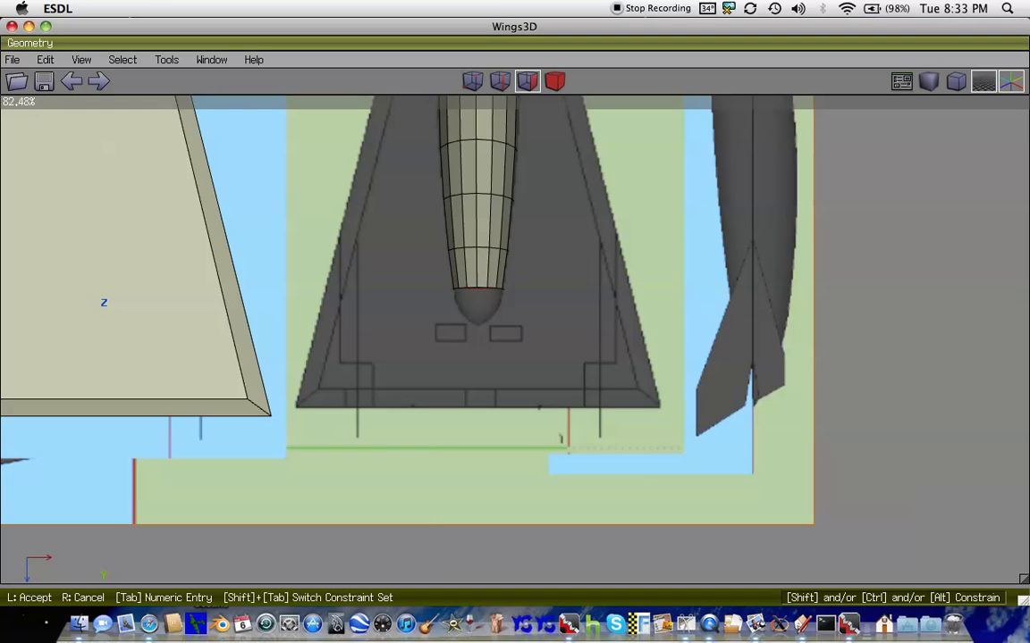
click(524, 167)
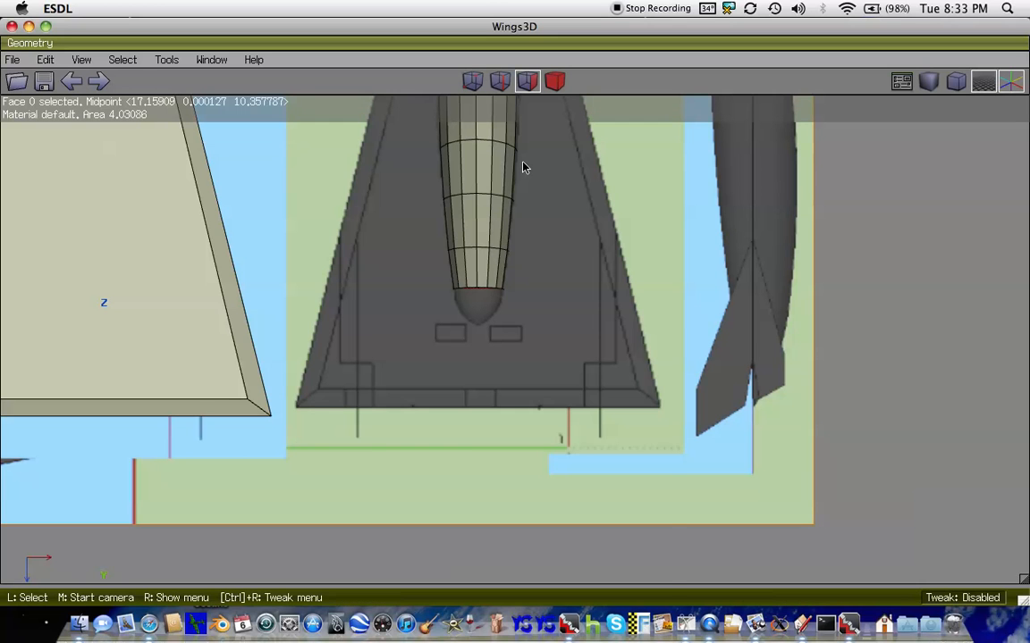
- Inset the end face with no offset and move it about 0.76 units along Z into the rounded tail tip
right_click(524, 168)
click(536, 319)
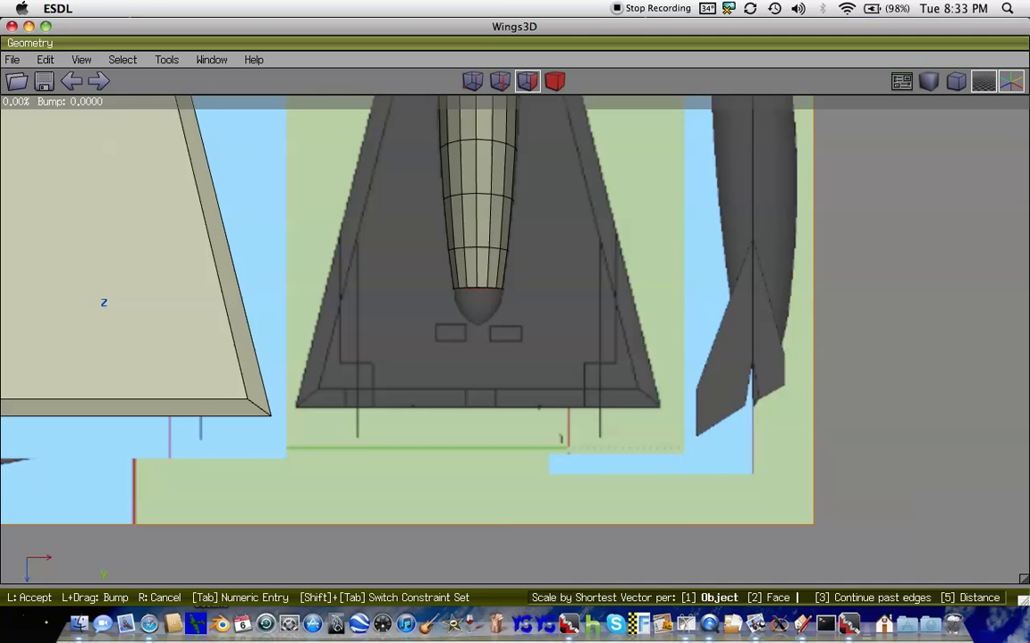
right_click(537, 325)
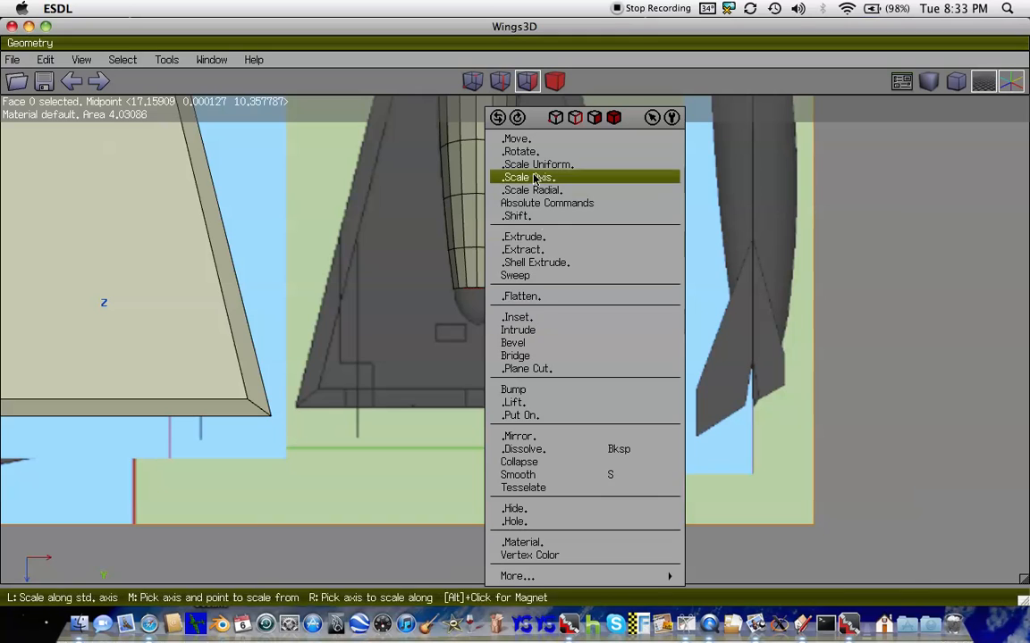
click(530, 143)
click(524, 208)
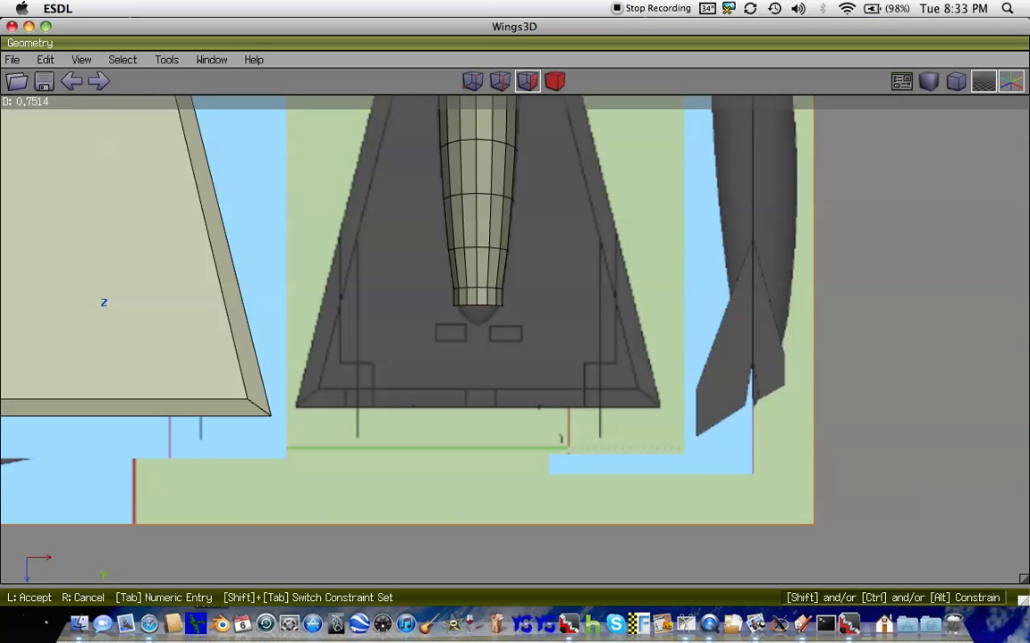
click(559, 437)
- Scale the short tail-tip section's end face uniformly to about 85%
right_click(524, 214)
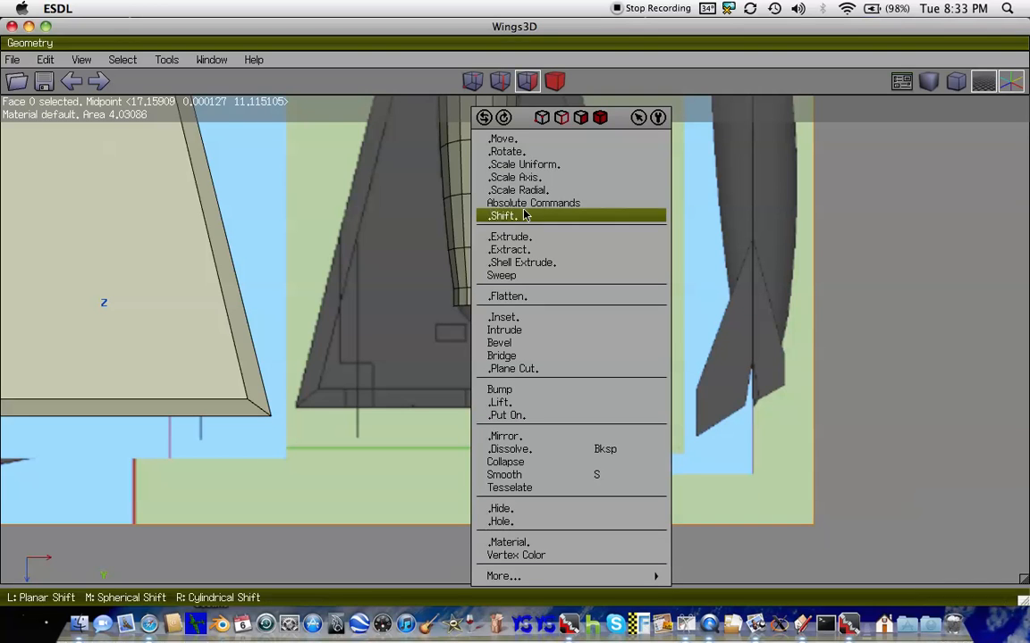
click(524, 165)
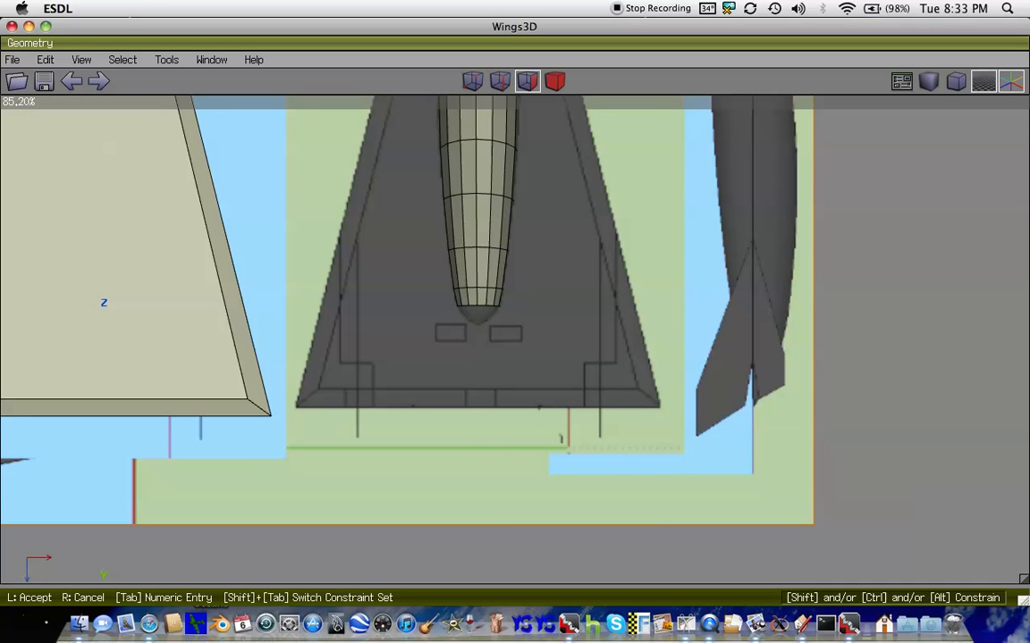
click(540, 169)
- Inset the tail end face with no offset and move it about 0.58 units along Z toward the rounded tip
right_click(540, 170)
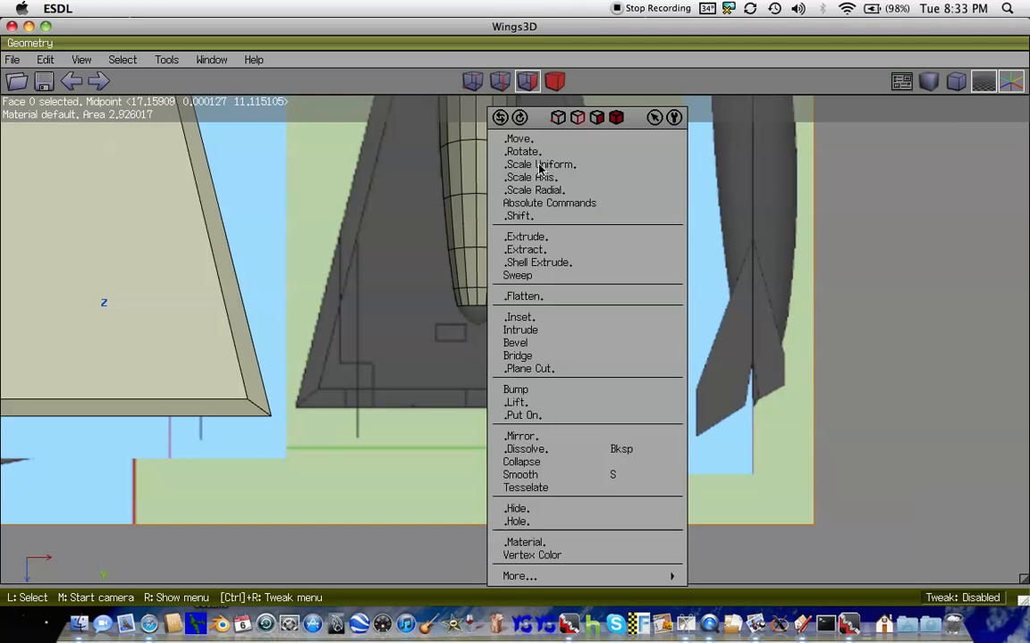
click(543, 320)
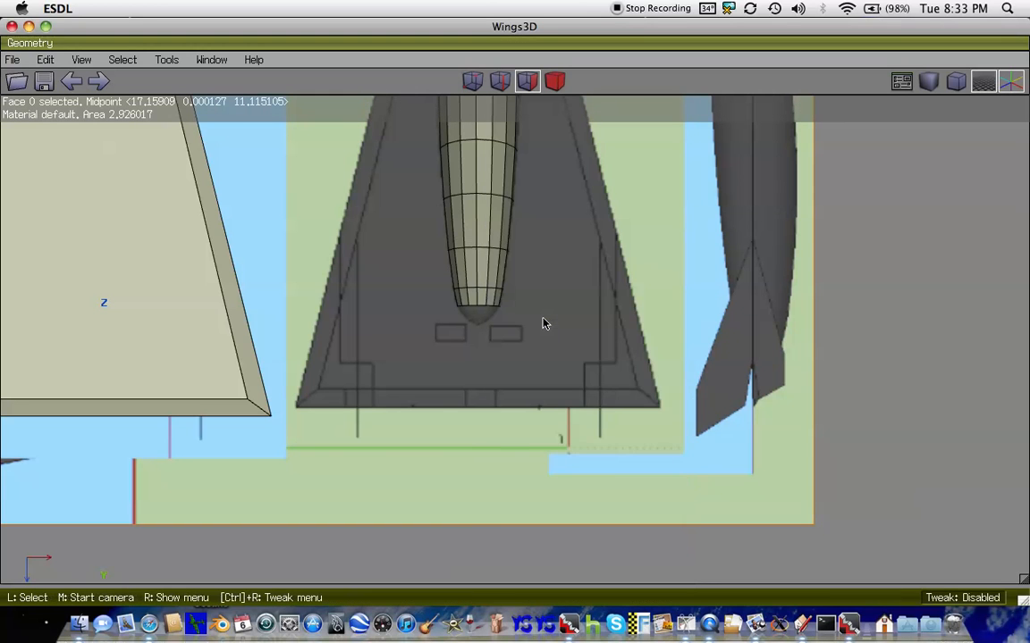
right_click(543, 323)
click(542, 126)
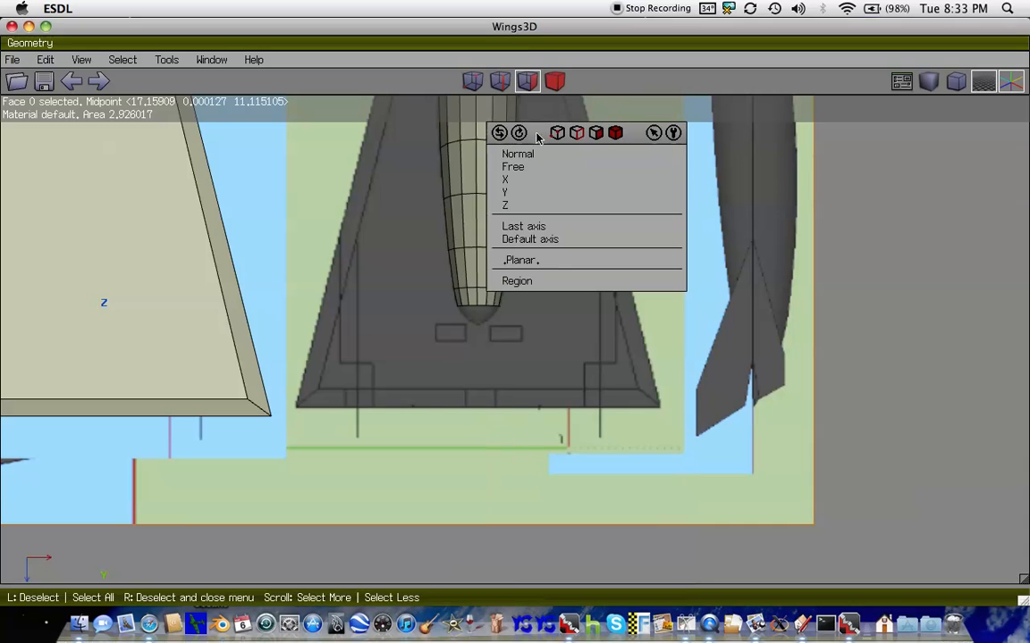
click(523, 206)
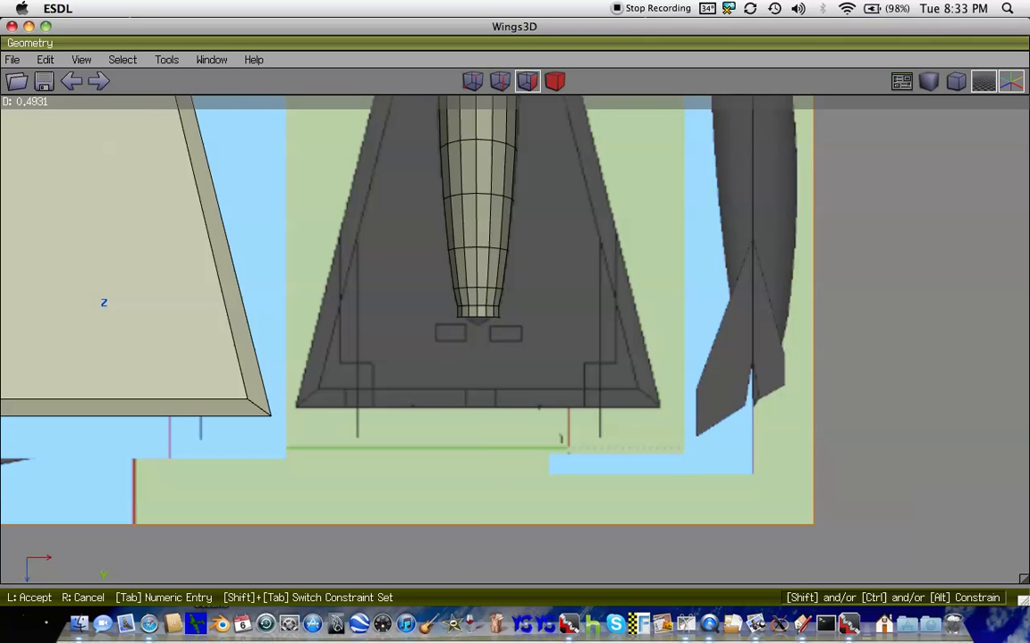
click(521, 215)
- Scale the tail end face uniformly to about 55% to match the narrowing tip outline
right_click(522, 214)
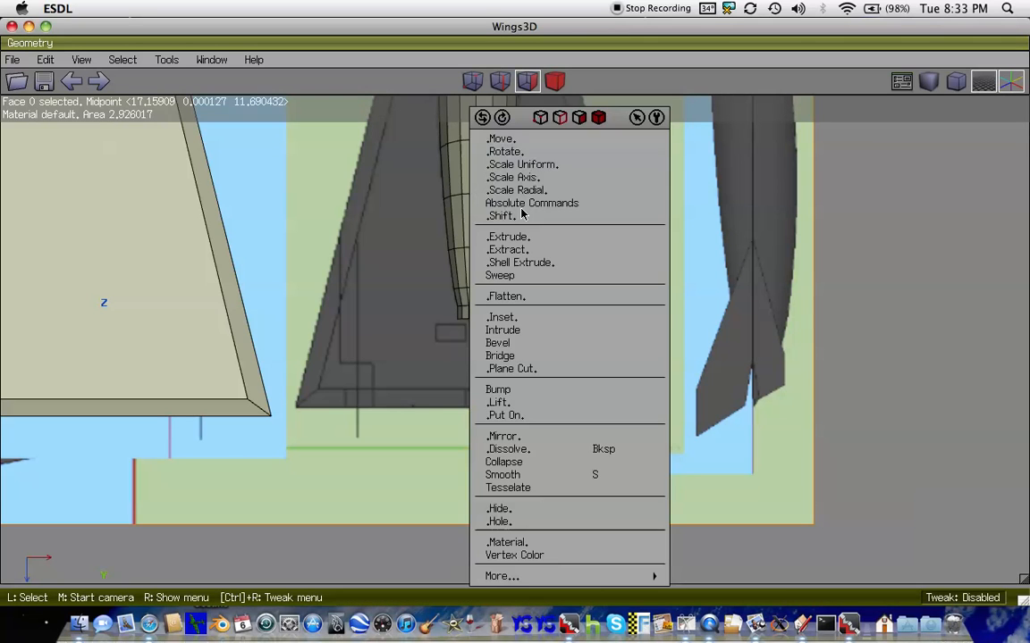
click(522, 164)
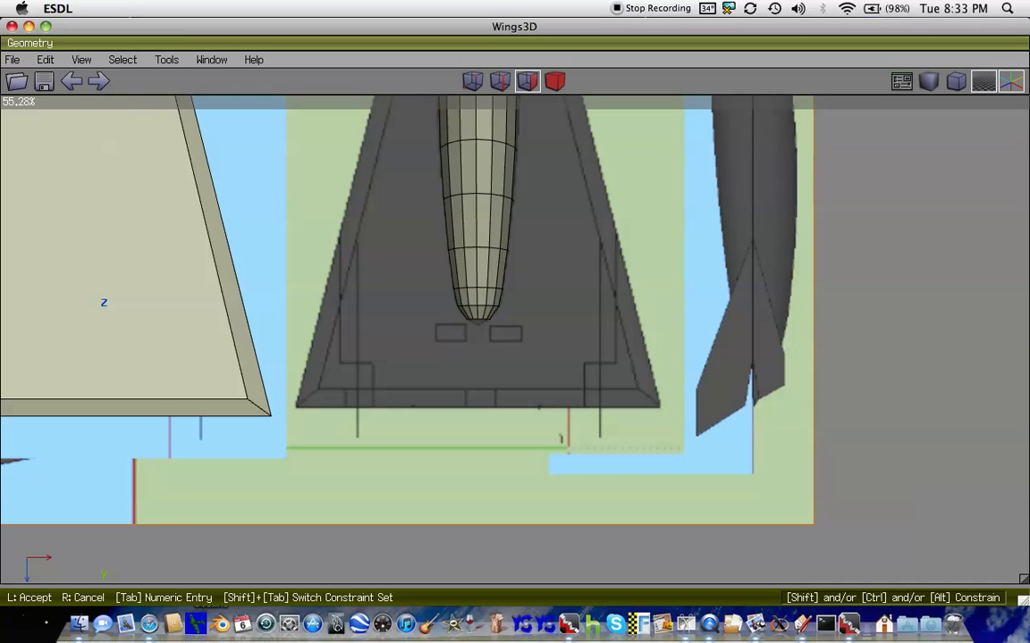
click(547, 167)
- Inset the tail end face with no offset again and move it about 0.26 units along Z to the very tip
key(Down)
key(Down)
key(Down)
key(Down)
key(Down)
key(Down)
key(Down)
key(Down)
key(Down)
key(Down)
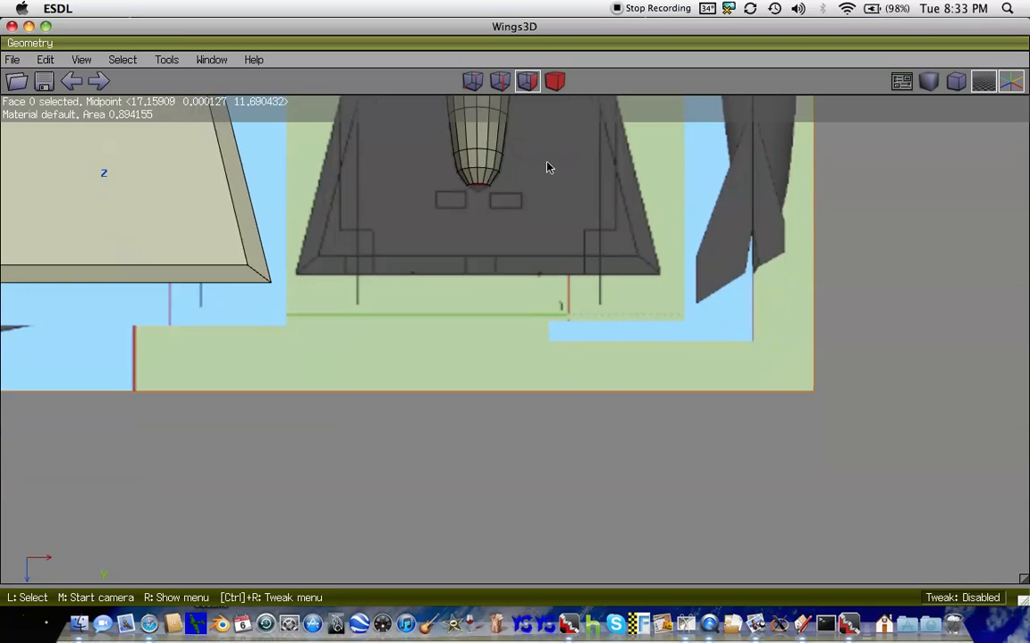
right_click(547, 163)
click(554, 318)
right_click(554, 324)
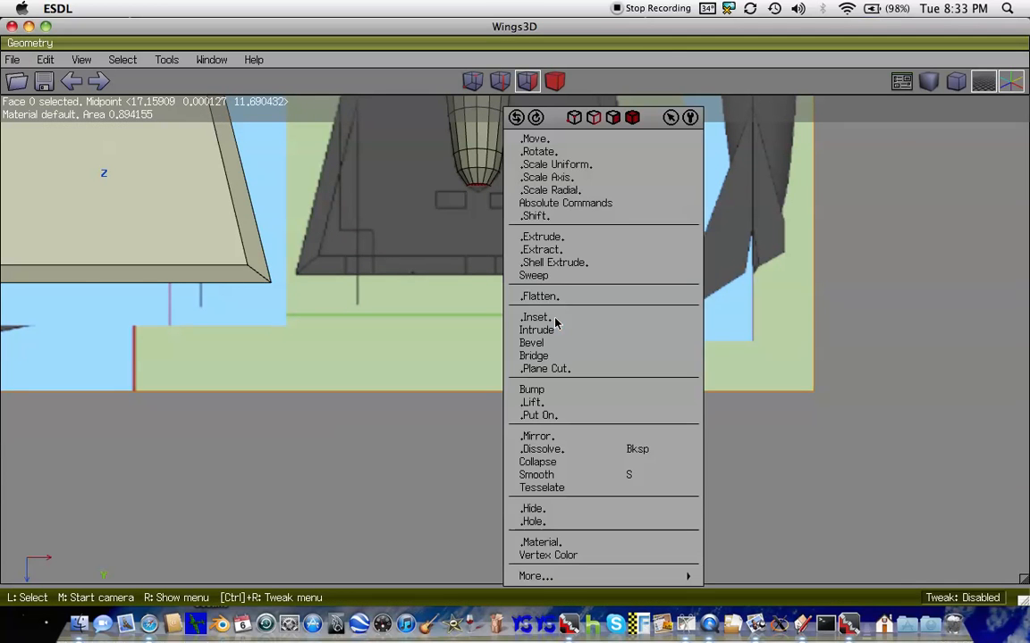
click(536, 140)
click(531, 211)
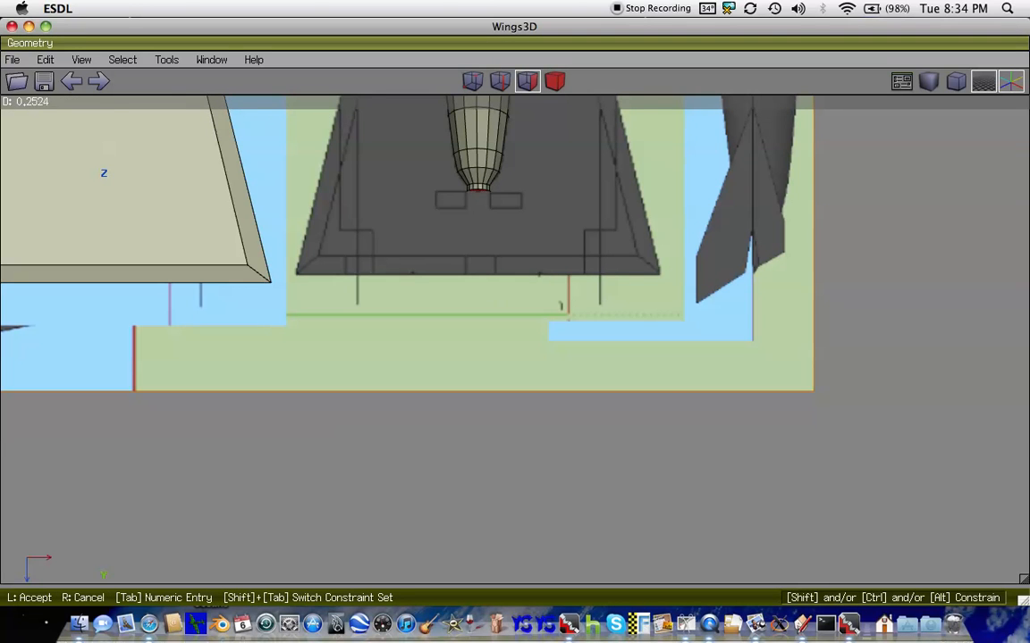
click(526, 214)
- Scale the tip face uniformly to about 28% to close off the rounded tail, and clear the selection
right_click(525, 215)
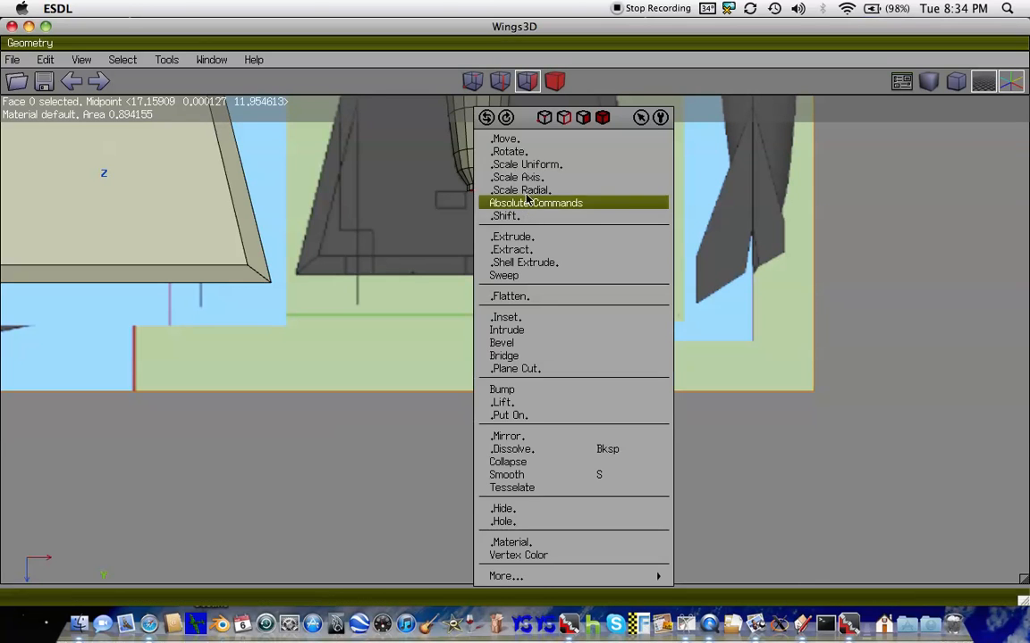
click(526, 167)
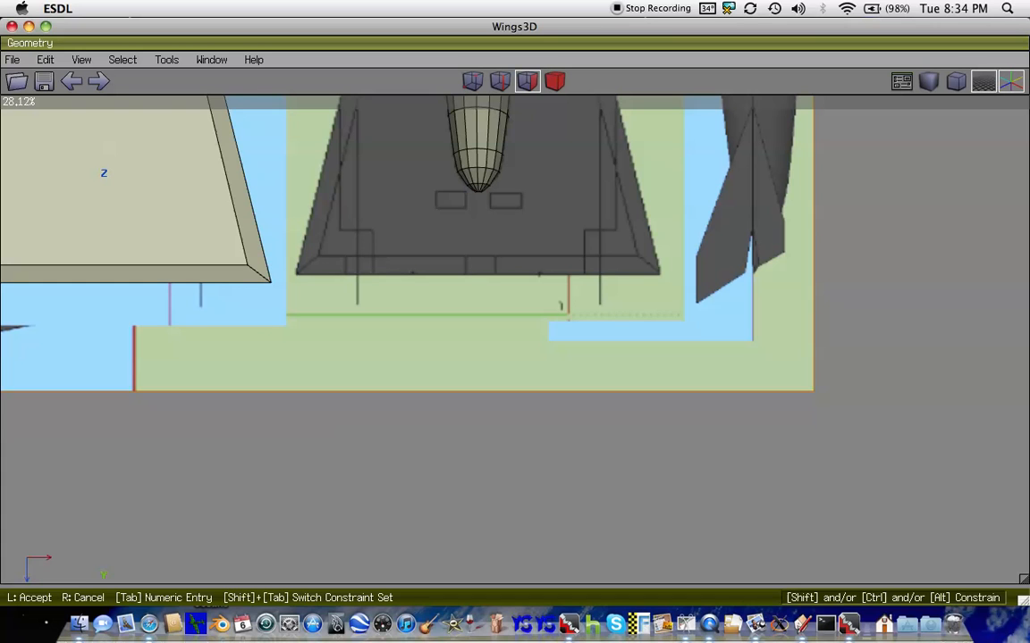
click(534, 168)
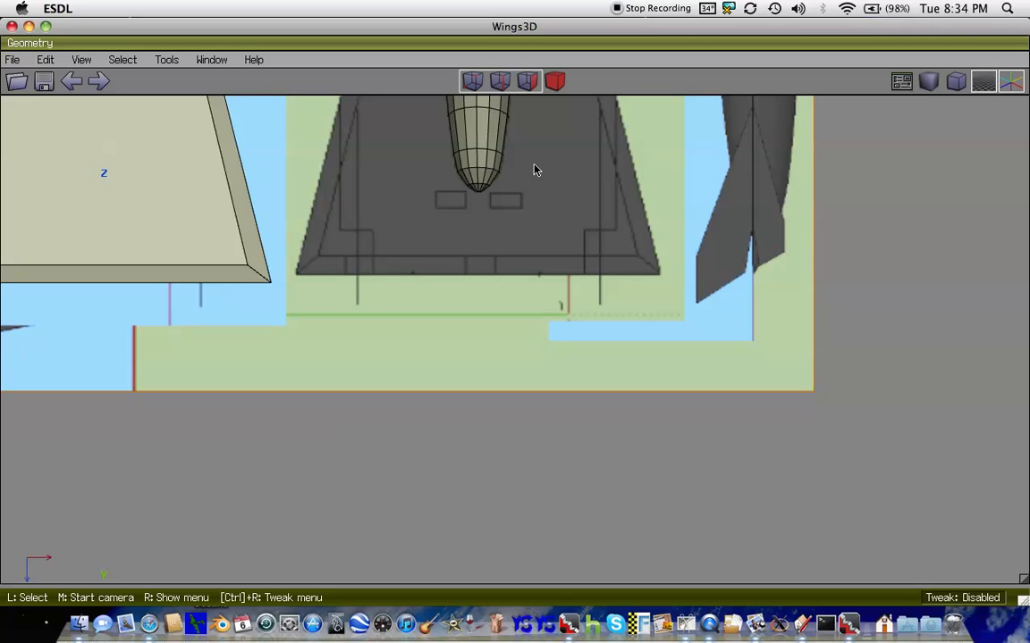
- Select the whole fuselage by picking one of its upper faces and growing the face selection to both ends
key(Up)
key(Up)
key(Up)
key(Up)
key(Up)
key(Up)
key(Up)
key(Up)
key(Up)
key(Up)
key(Up)
key(Up)
key(Up)
key(Up)
key(Up)
key(Up)
key(Up)
key(Up)
key(Up)
key(Up)
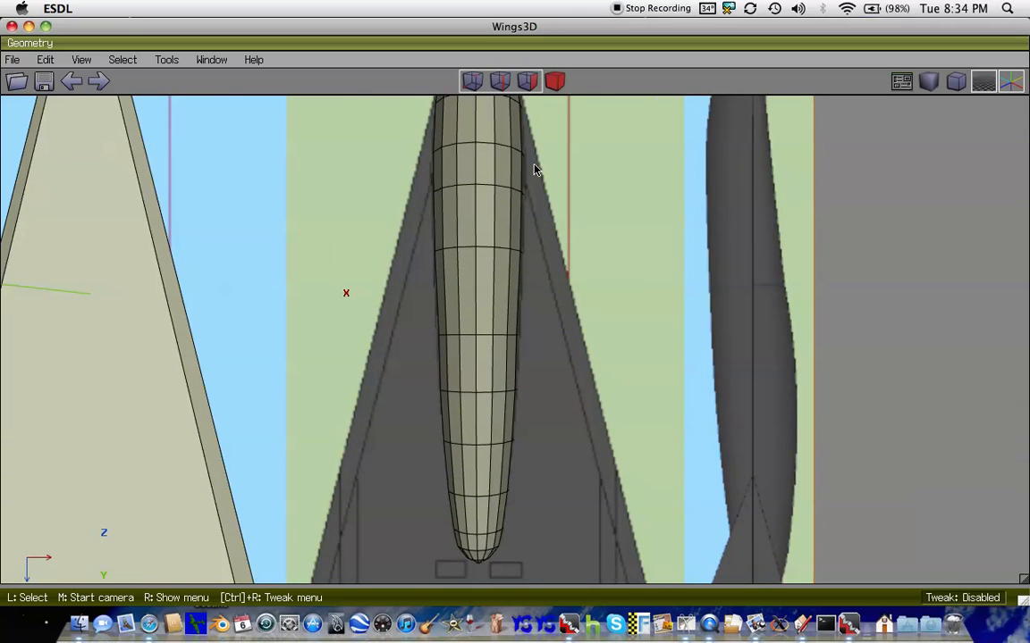
scroll(534, 169, down, 5)
scroll(514, 340, up, 3)
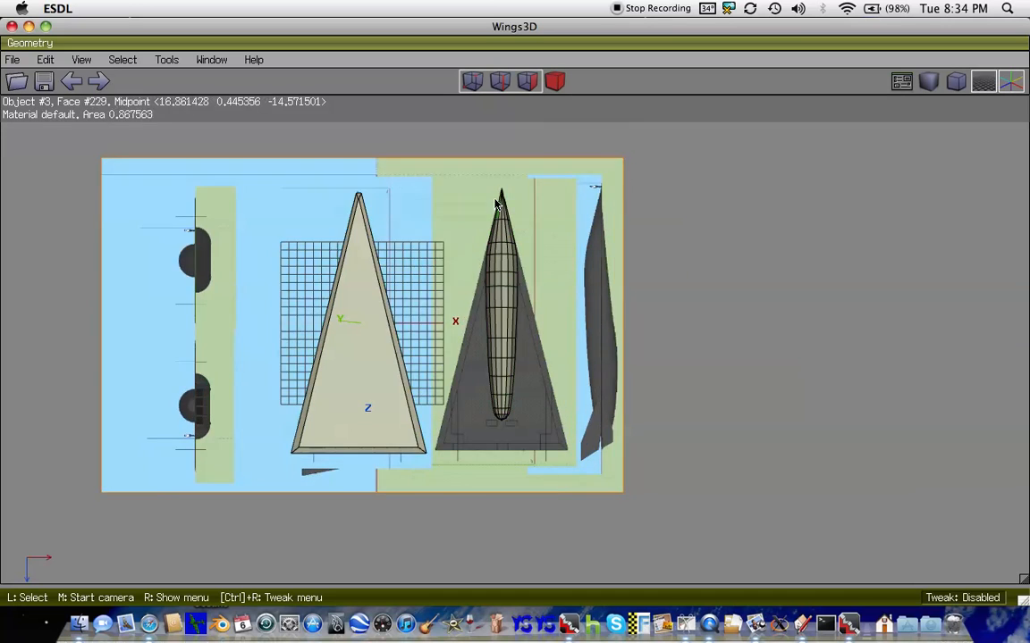
click(498, 262)
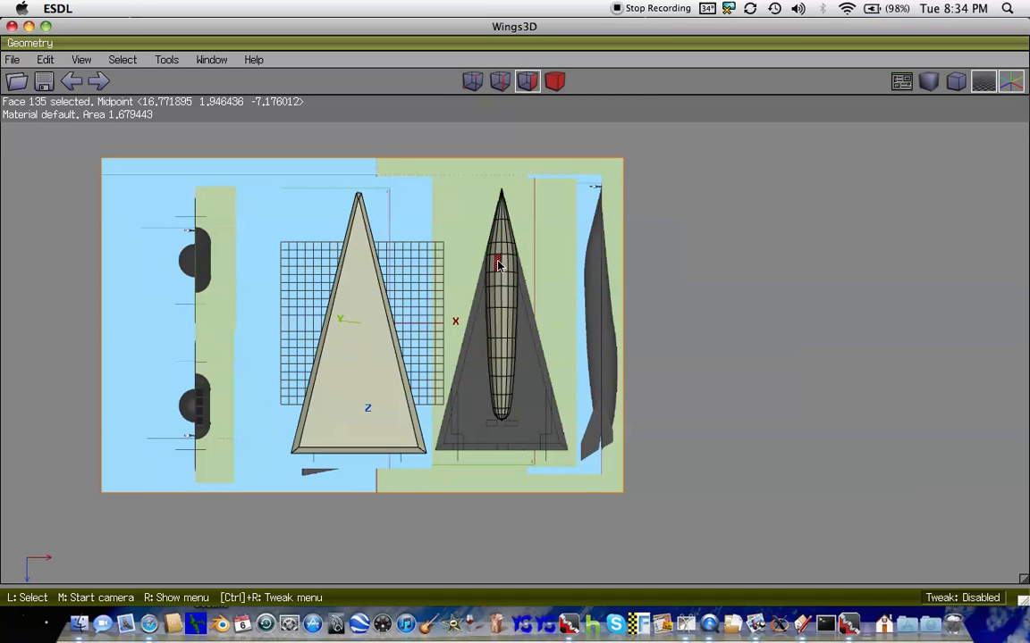
key(r)
key(plus)
key(plus)
key(plus)
key(plus)
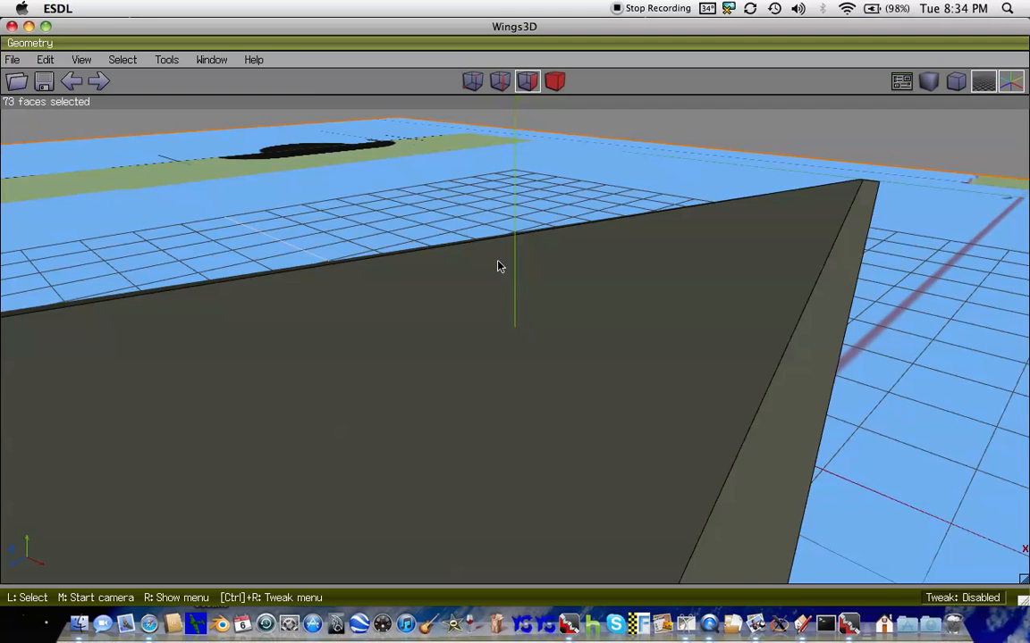
scroll(499, 266, down, 8)
scroll(604, 370, down, 3)
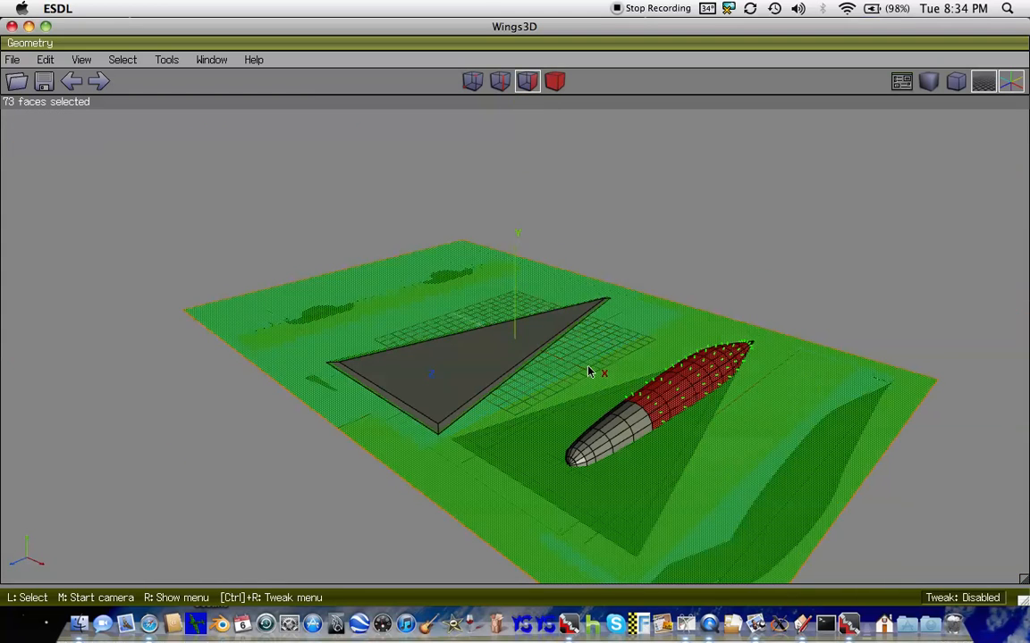
key(r)
key(plus)
key(plus)
key(plus)
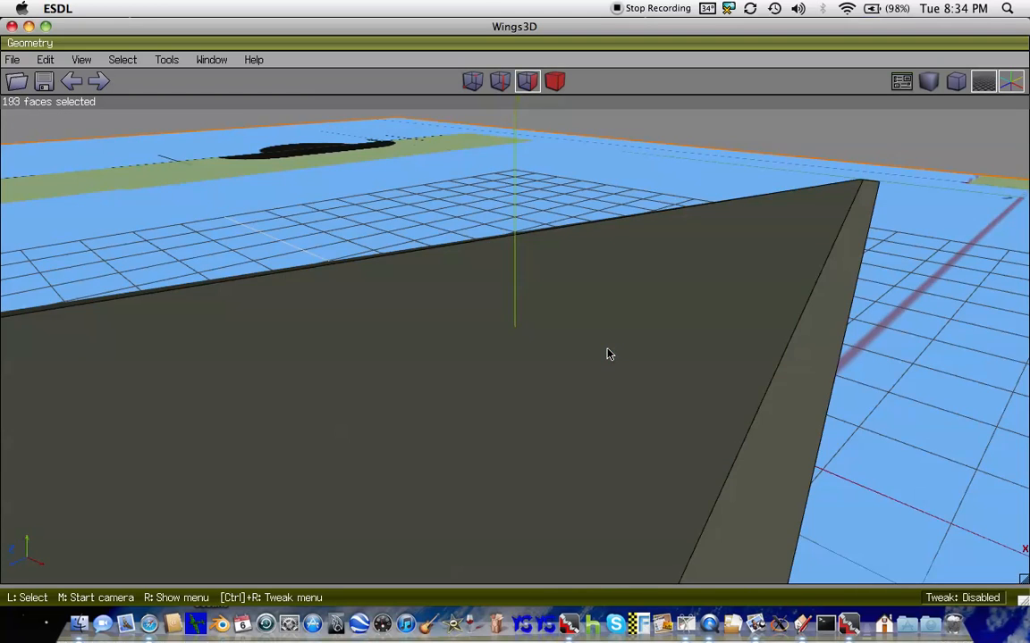
key(y)
scroll(606, 354, down, 10)
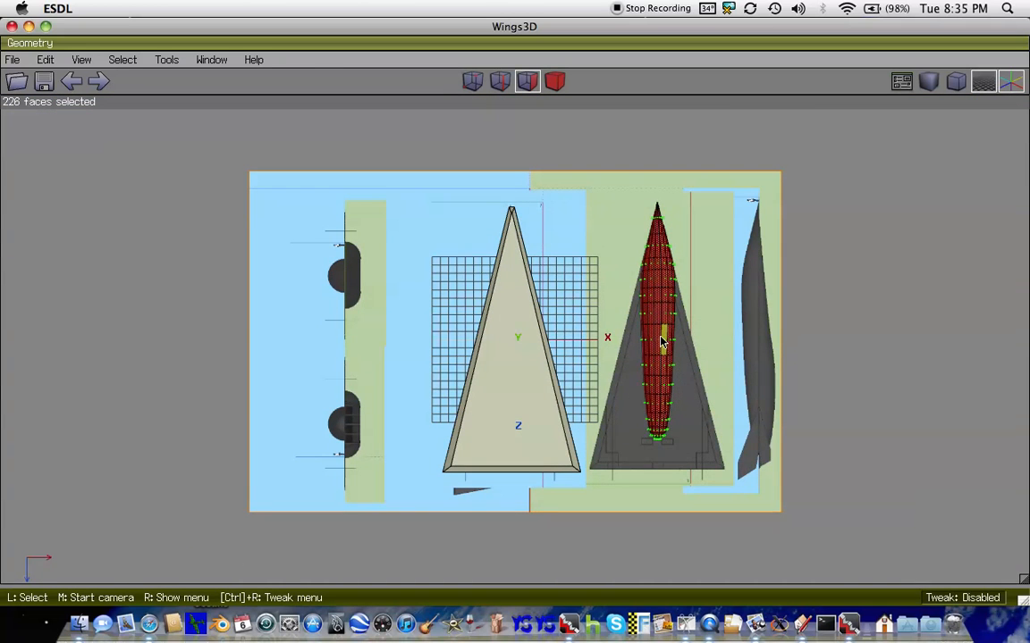
- Move the selected fuselage faces about -17.55 units along X to centre the fuselage on the delta wing, and clear the selection
right_click(662, 340)
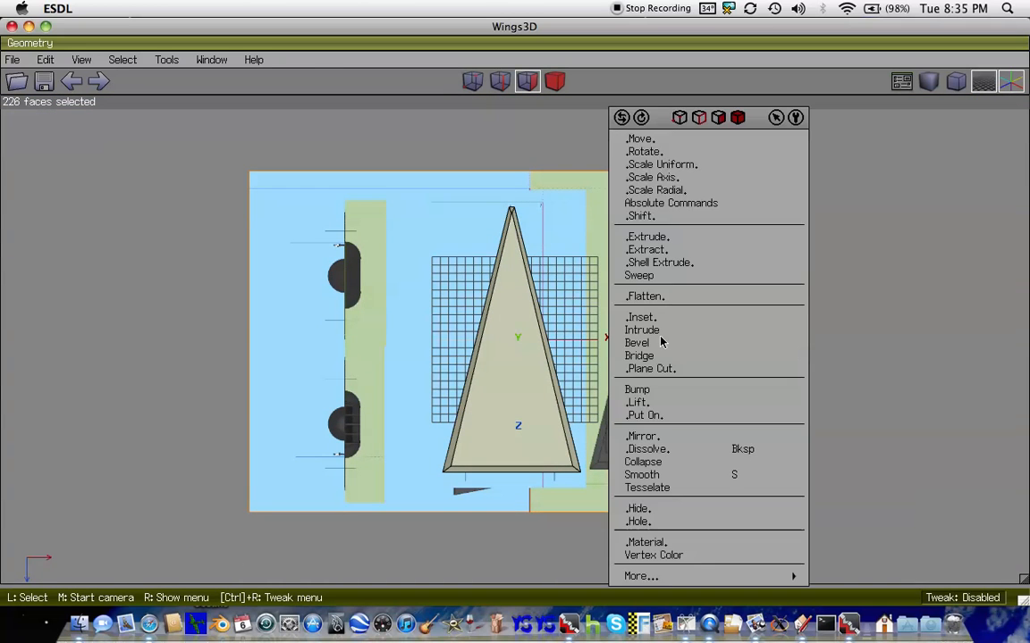
click(636, 139)
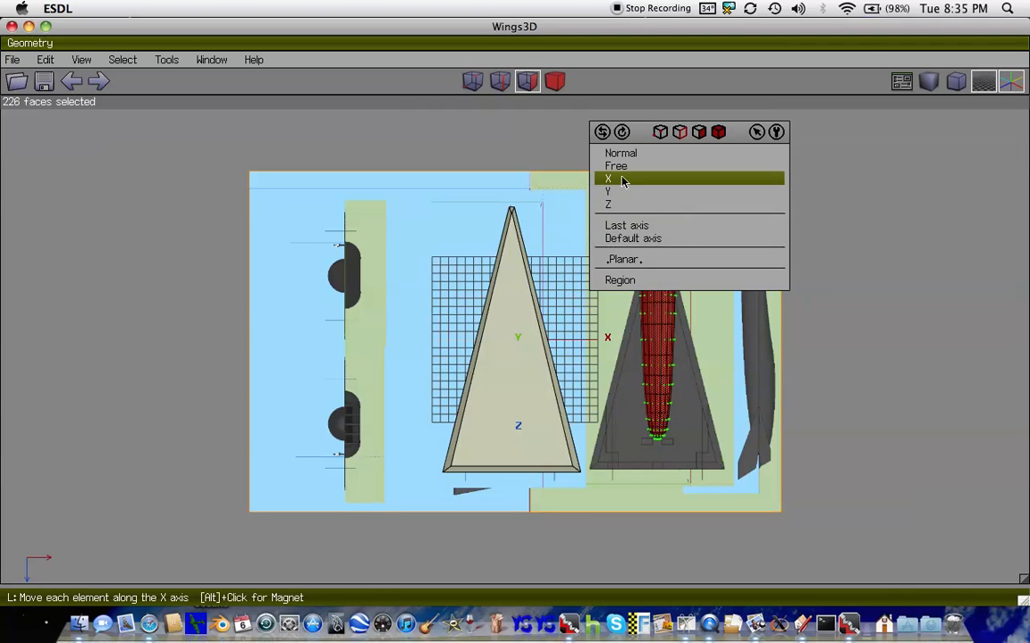
click(623, 181)
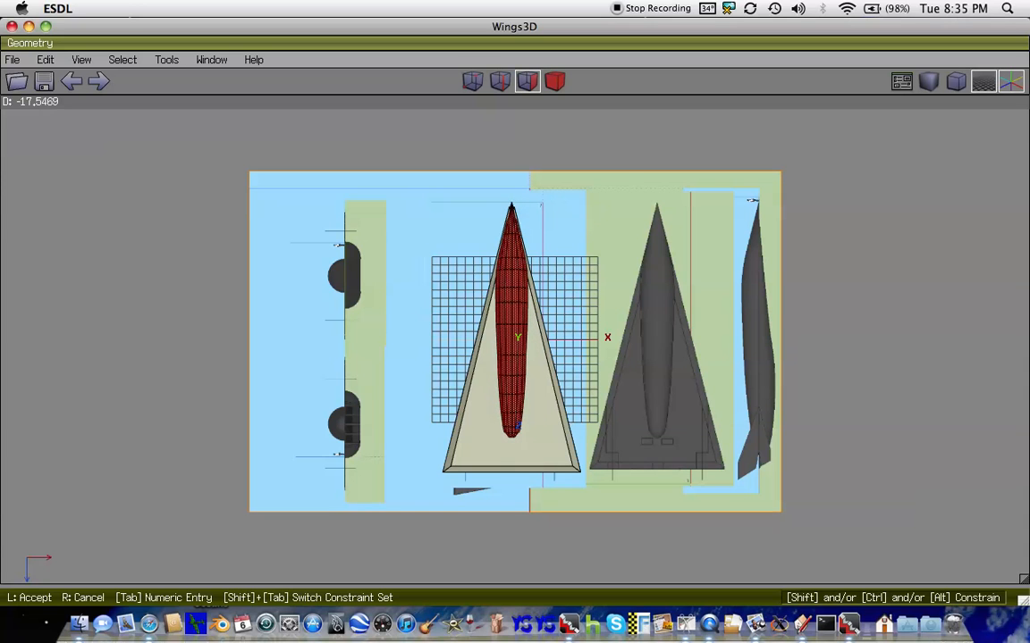
click(623, 181)
key(space)
- Select the faces of the fuselage's lower half below the wing with a marquee in the view along X
key(r)
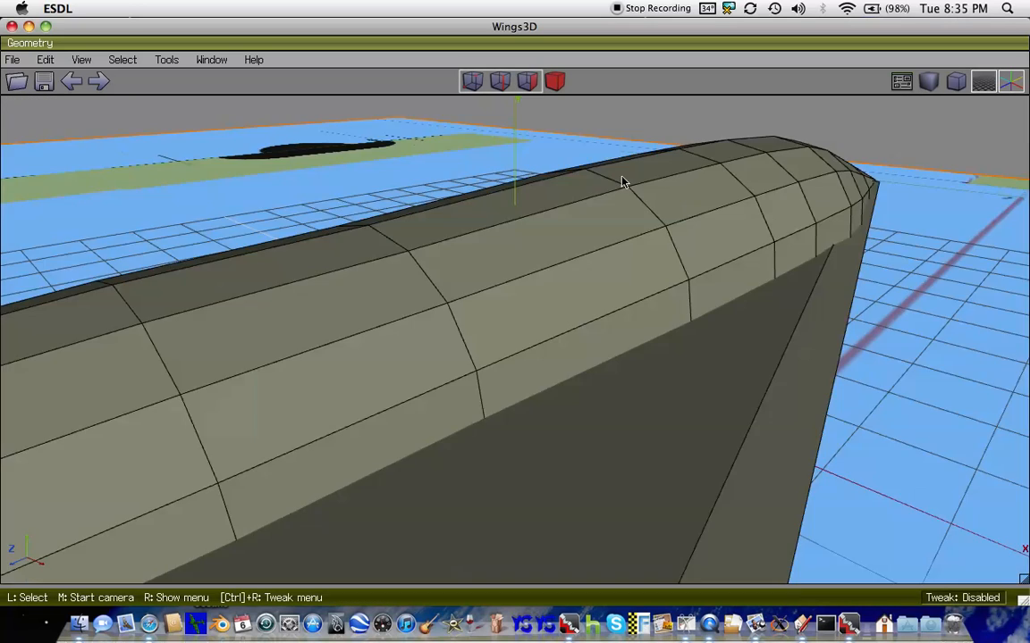
scroll(622, 181, down, 10)
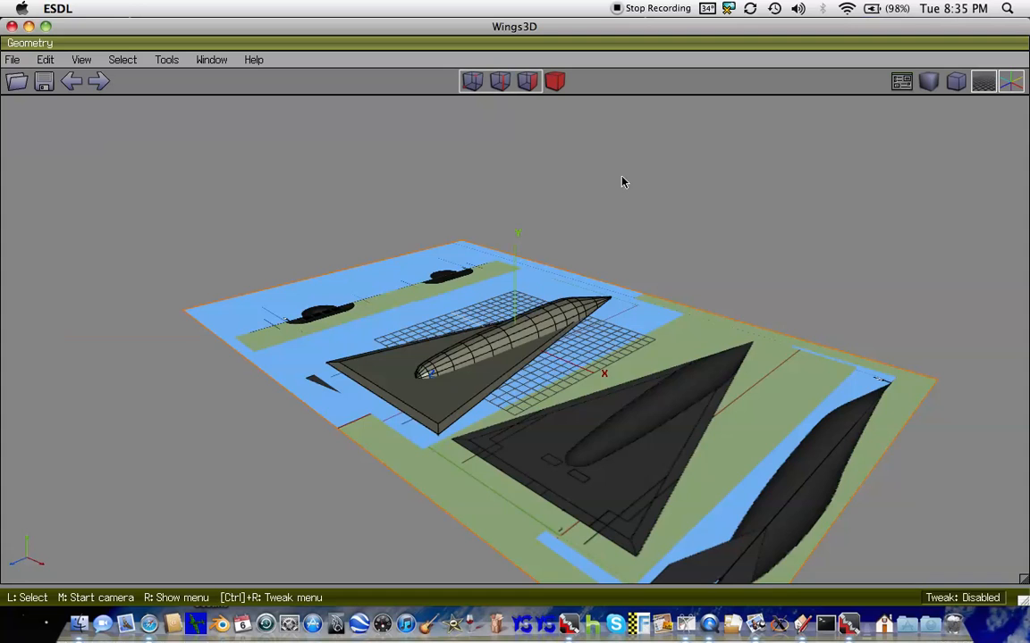
key(x)
scroll(623, 181, up, 7)
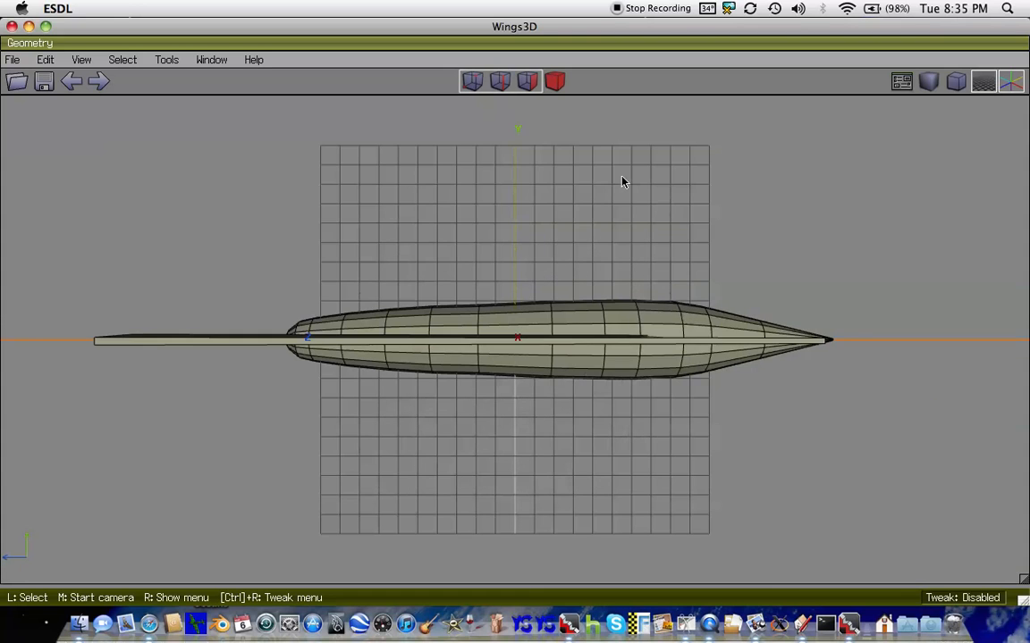
key(Up)
middle_drag(623, 181, 622, 181)
drag(849, 462, 150, 349)
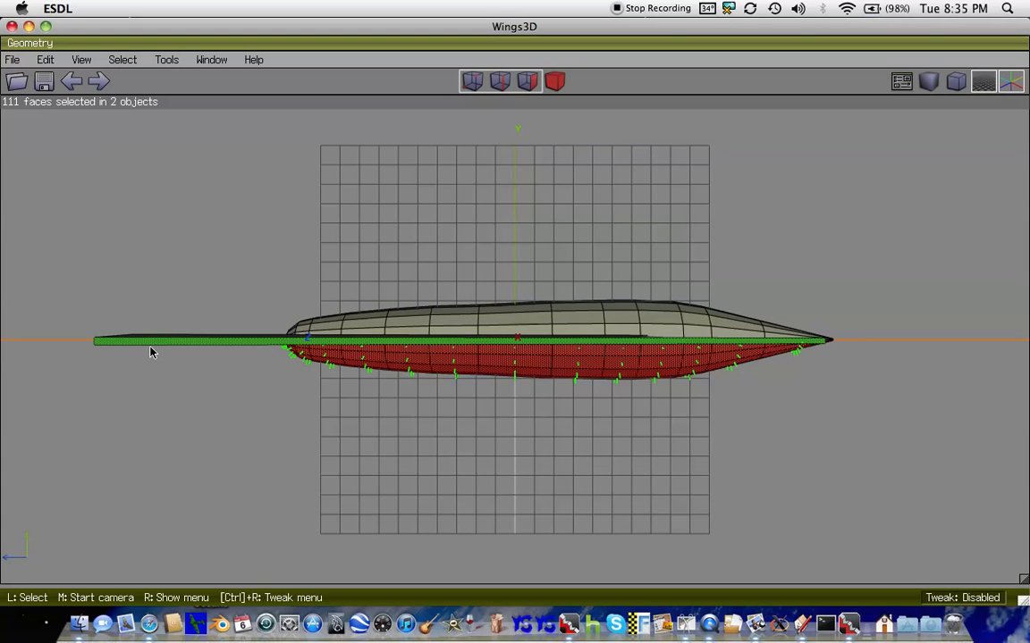
key(Down)
key(Down)
key(Down)
key(Down)
key(Down)
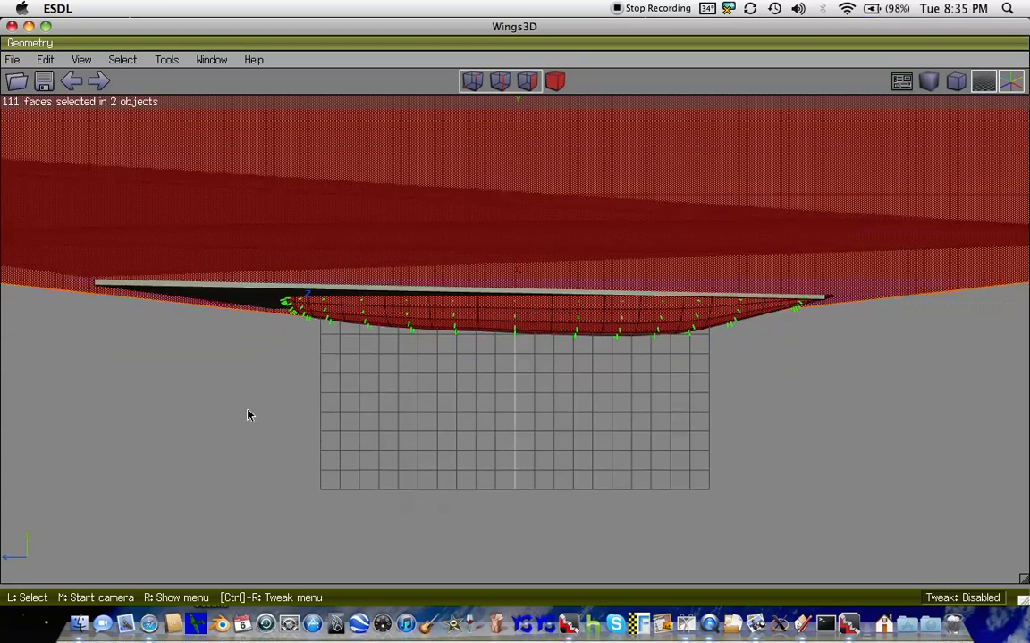
middle_drag(249, 415, 248, 415)
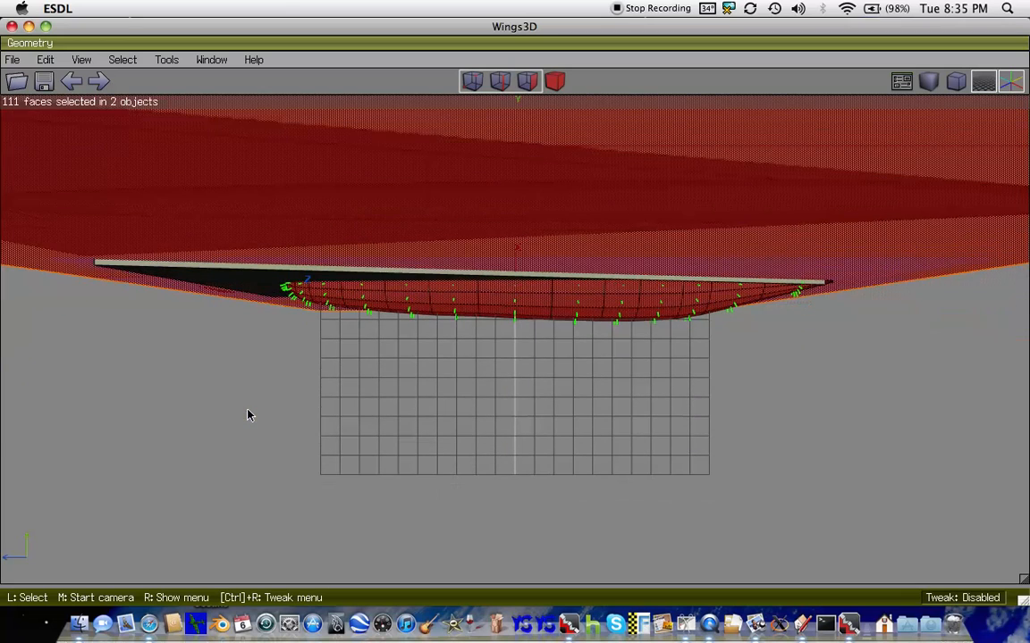
- Scale the selected lower faces along Y to about 8% to flatten the fuselage's belly, and clear the selection
right_click(506, 303)
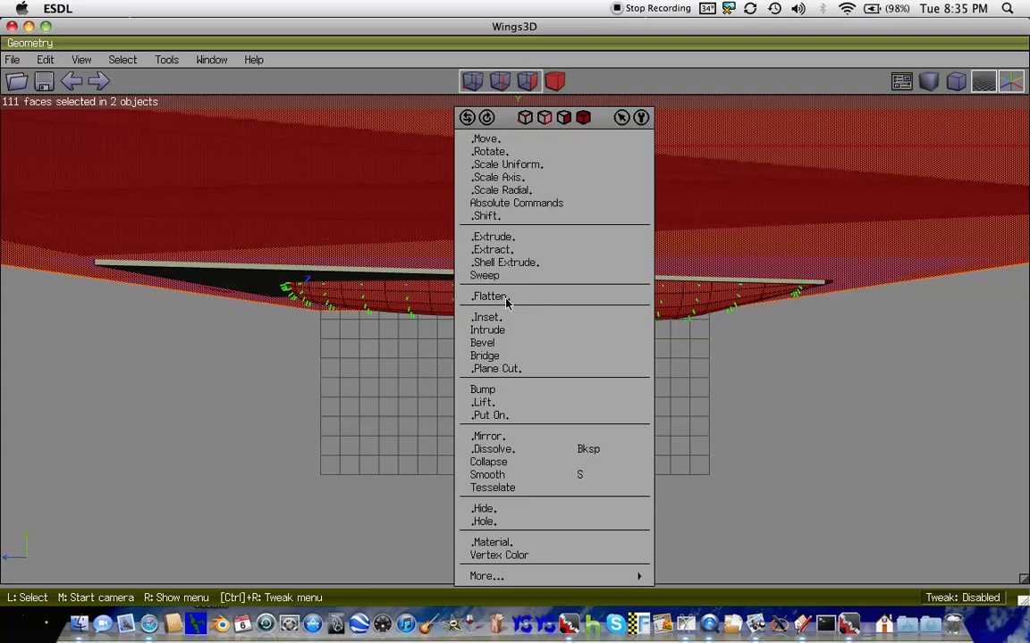
click(499, 177)
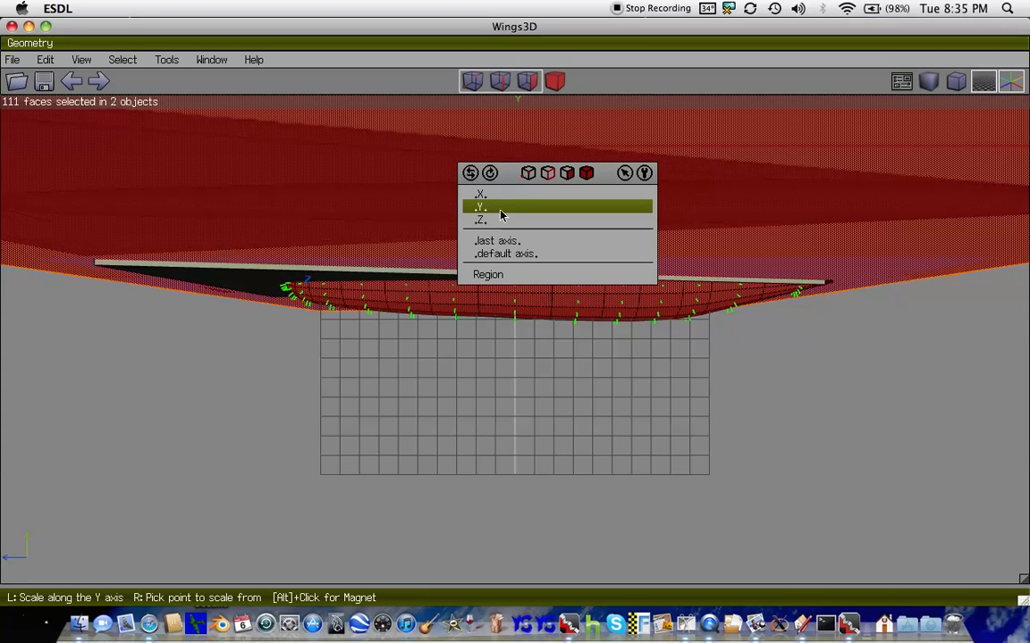
click(502, 210)
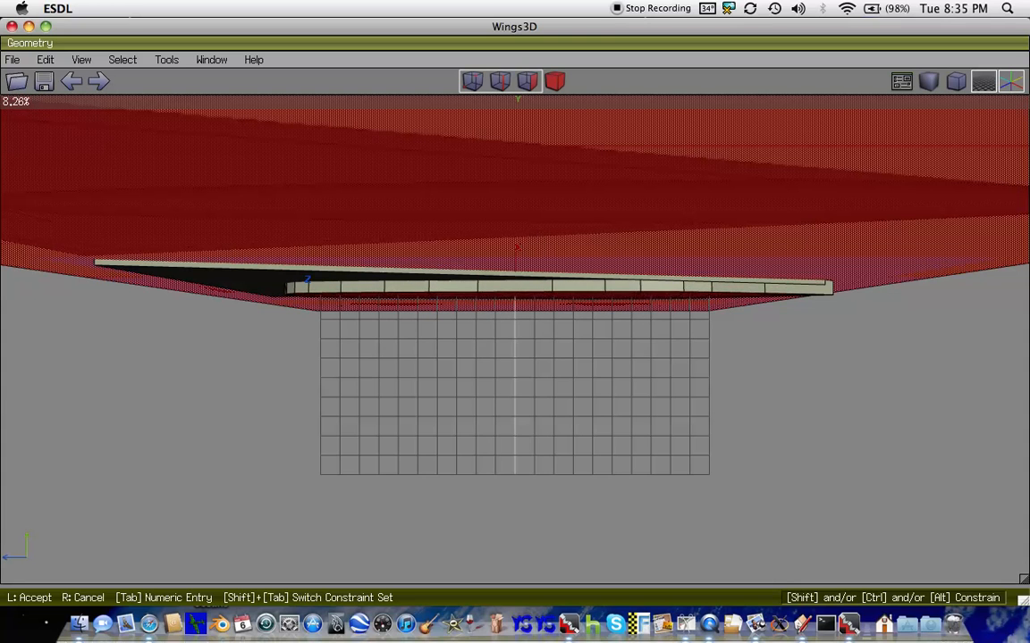
click(500, 215)
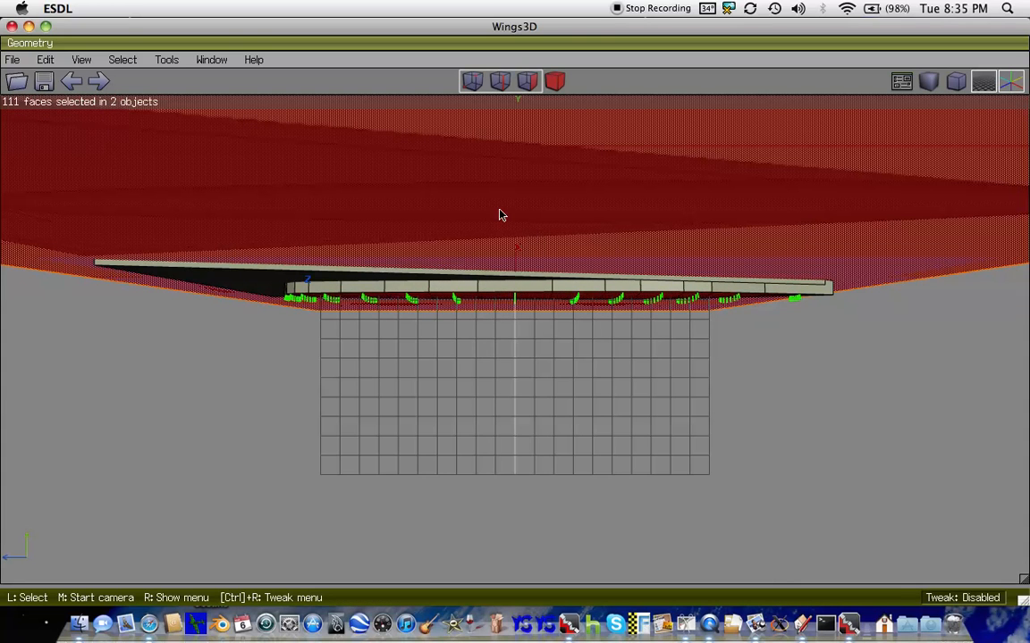
key(space)
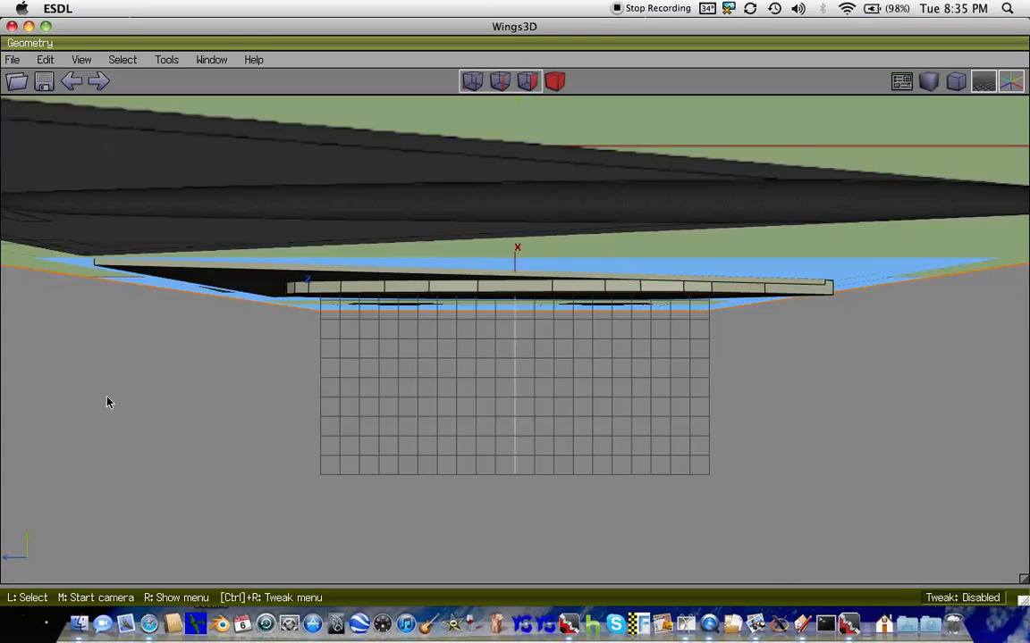
- Try to select the flattened belly faces by picking one underside face, growing the selection four times and shrinking it once
scroll(521, 303, up, 5)
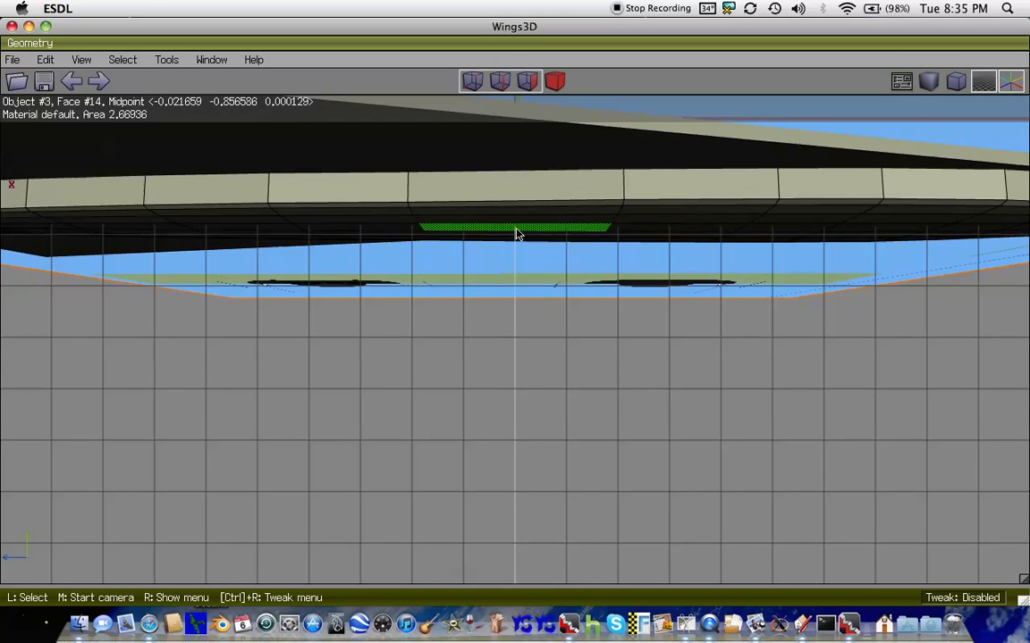
click(514, 234)
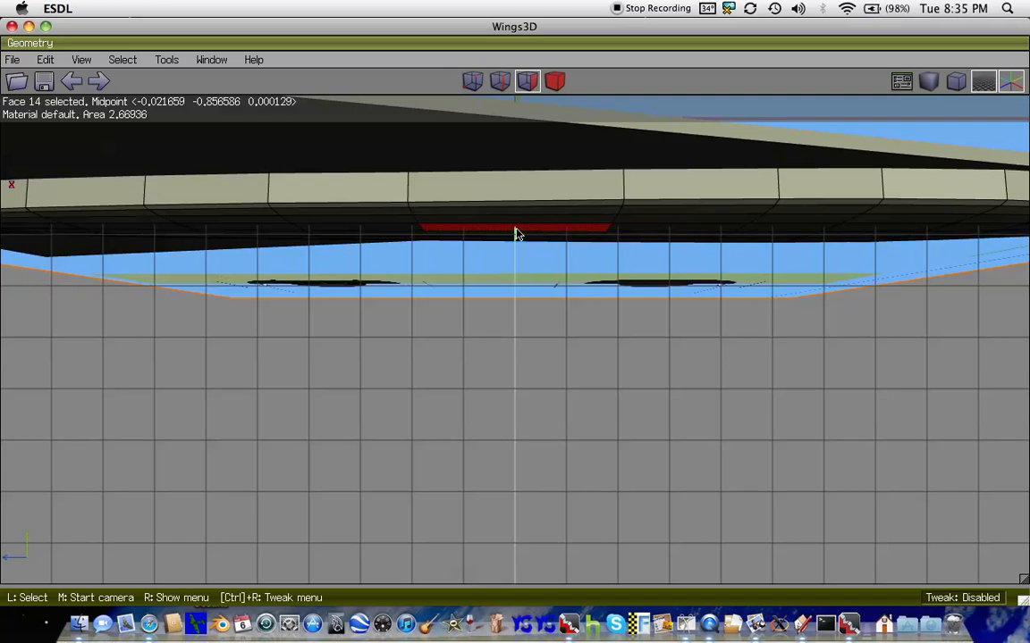
key(r)
key(plus)
key(plus)
key(plus)
key(plus)
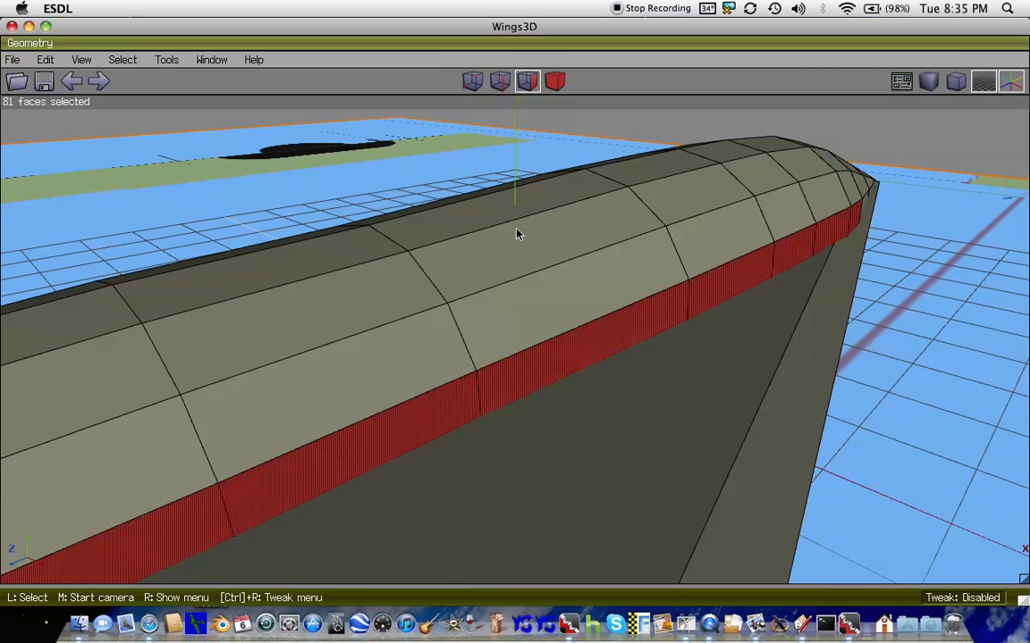
key(minus)
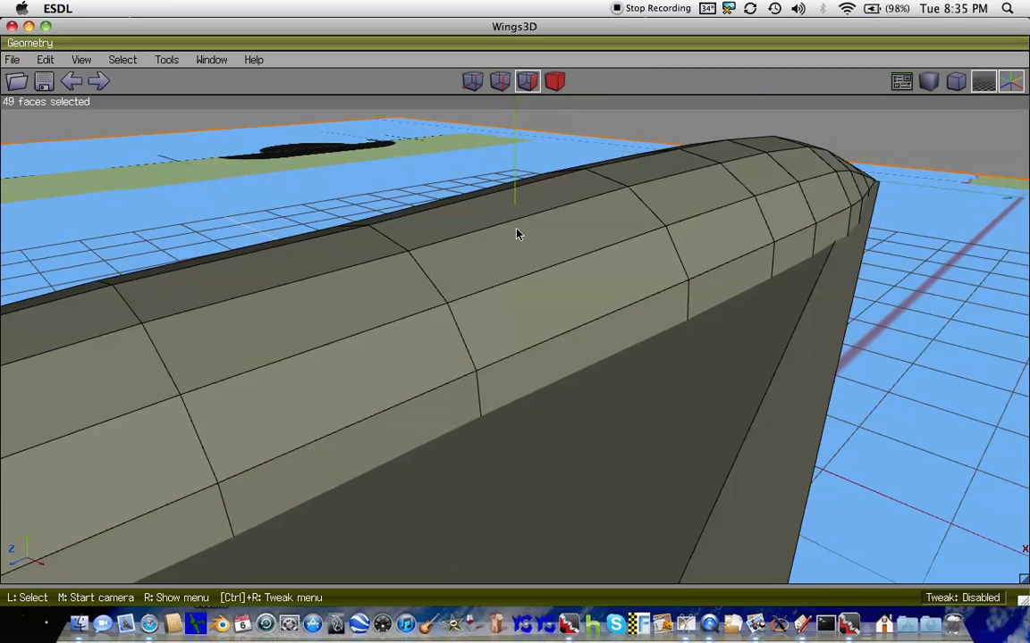
- Examine which belly faces are selected by viewing the fuselage along X and from slightly below the wing
key(y)
key(x)
scroll(517, 234, down, 5)
key(Down)
key(Down)
key(Down)
key(Down)
key(Down)
key(Down)
key(Down)
key(Down)
key(Down)
key(Down)
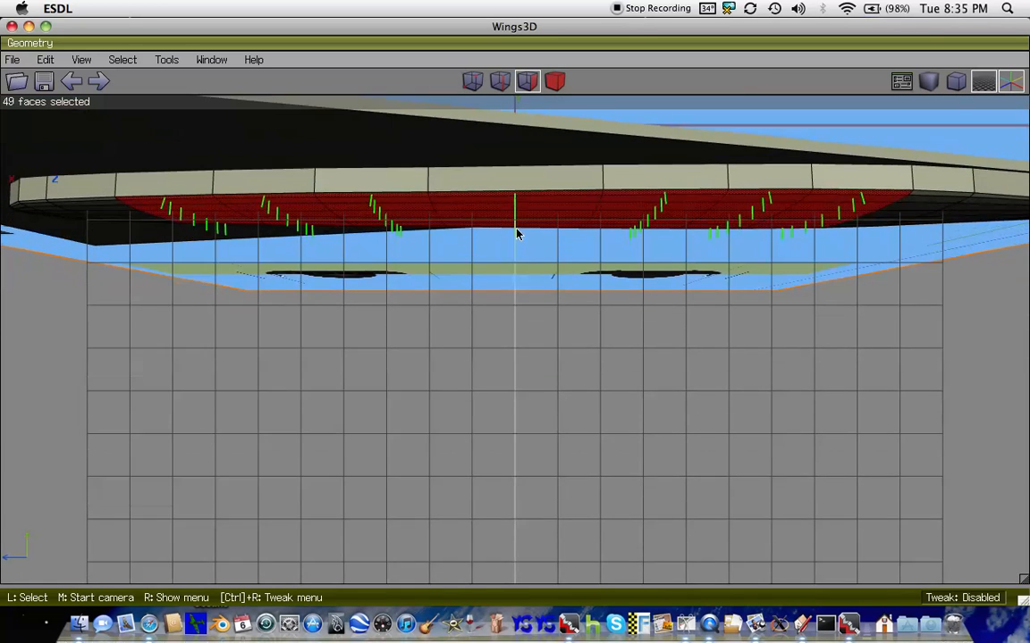
middle_drag(516, 234, 515, 234)
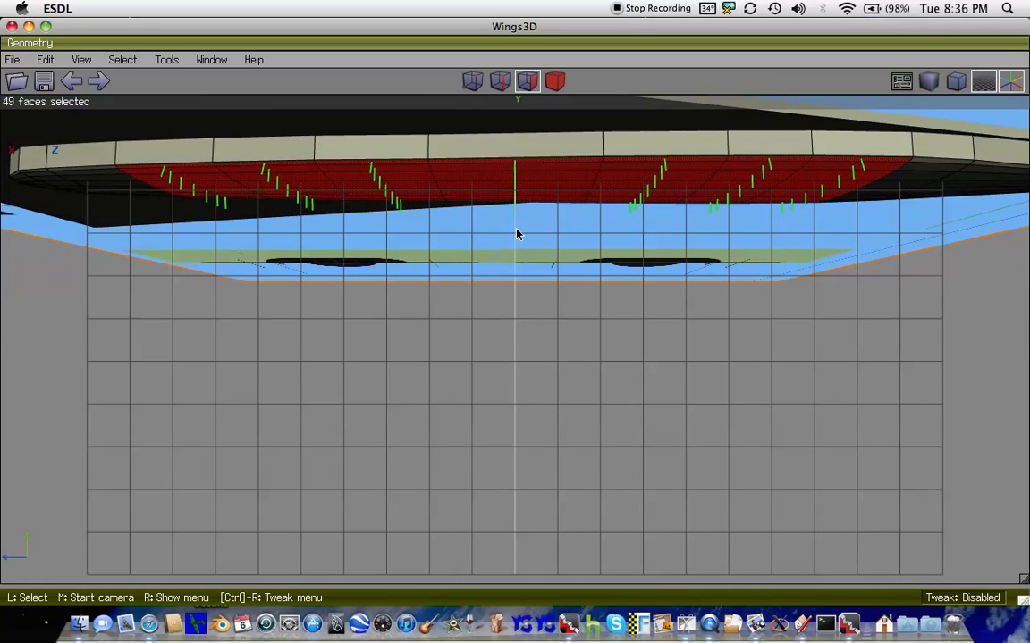
- Undo the belly face selection and the Y scaling that flattened the fuselage's lower half
click(72, 82)
click(71, 82)
click(72, 82)
click(98, 82)
click(99, 82)
- Select the faces of the fuselage's rounded lower half below the wing with a marquee in the view along X
key(Up)
key(Up)
key(Up)
key(Up)
key(Up)
key(Up)
key(Up)
key(Up)
key(Up)
key(Up)
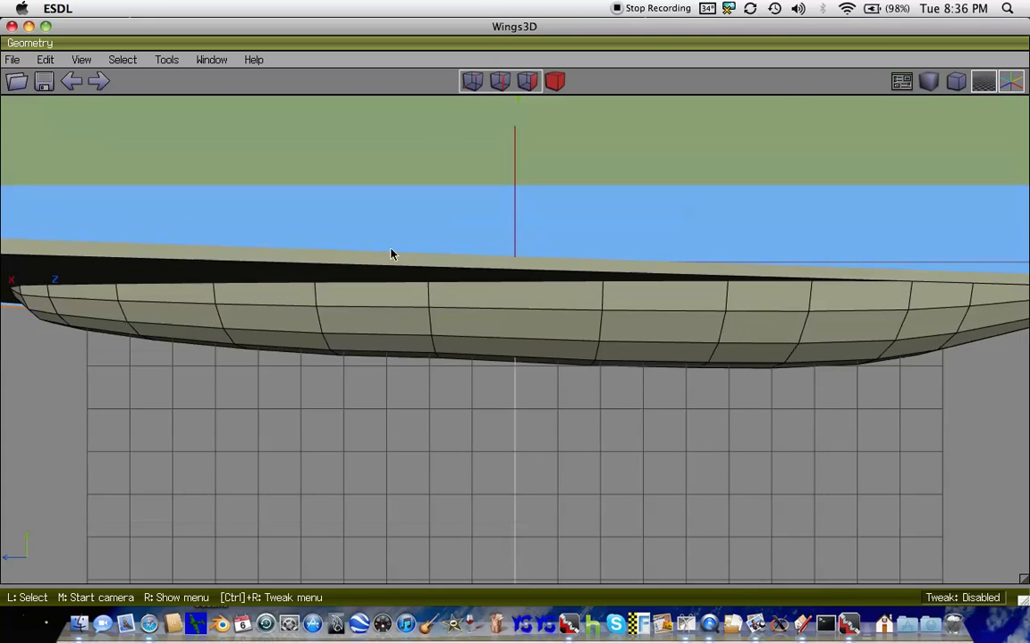
scroll(391, 254, down, 2)
middle_drag(391, 255, 391, 255)
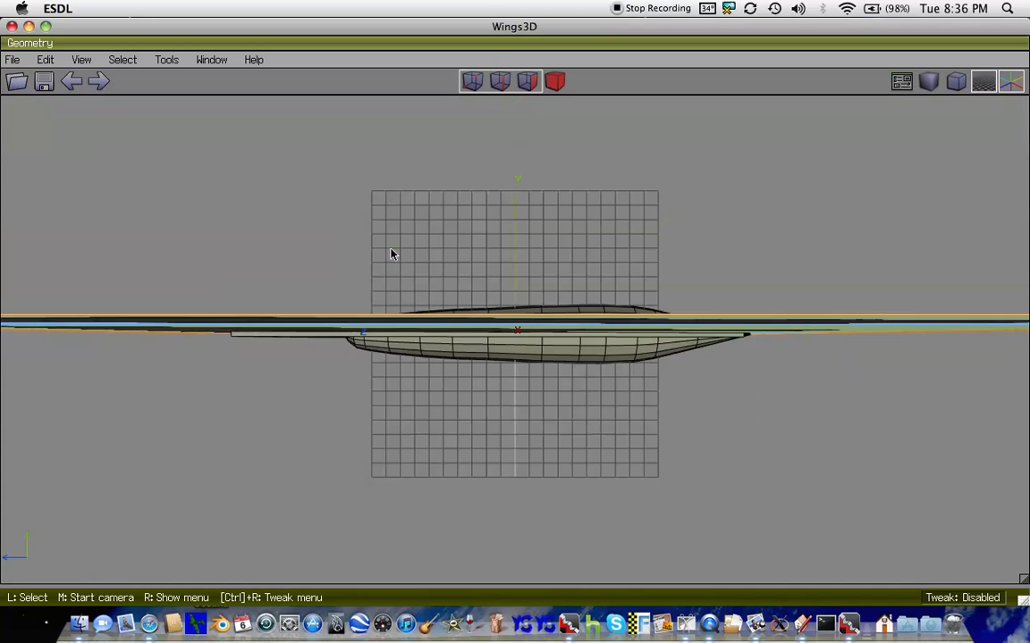
drag(816, 452, 270, 341)
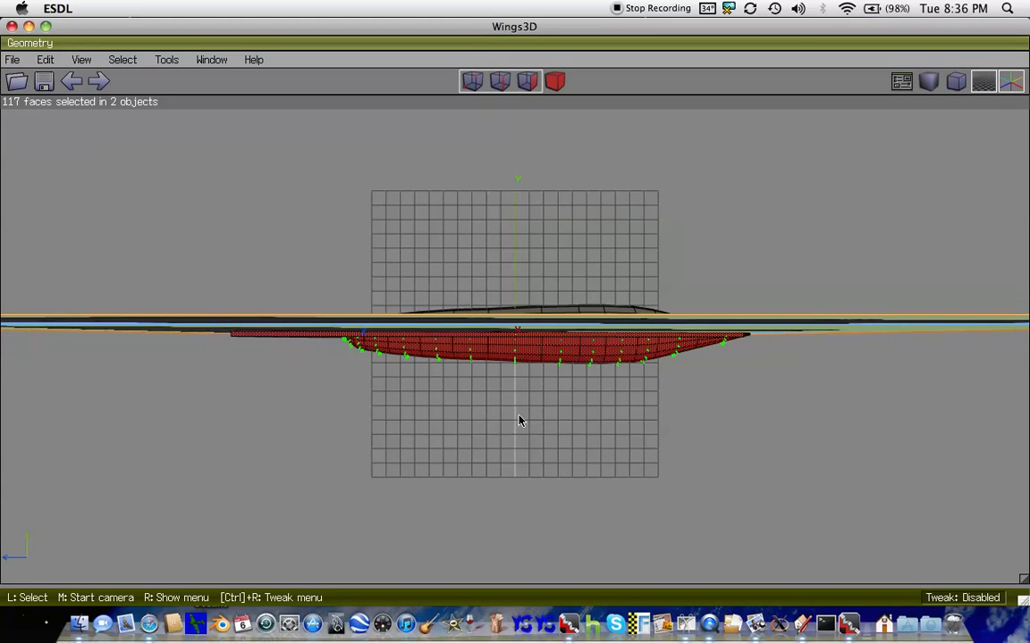
click(513, 342)
middle_drag(513, 341, 319, 221)
click(319, 220)
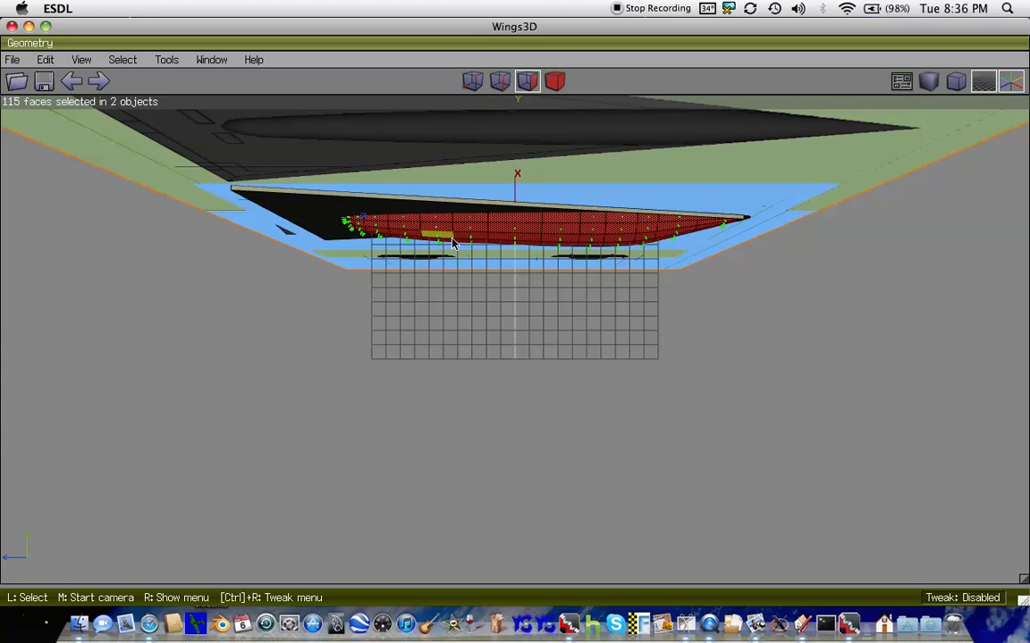
- Deselect the delta wing's three edge faces, keeping only the fuselage's lower faces selected
key(u)
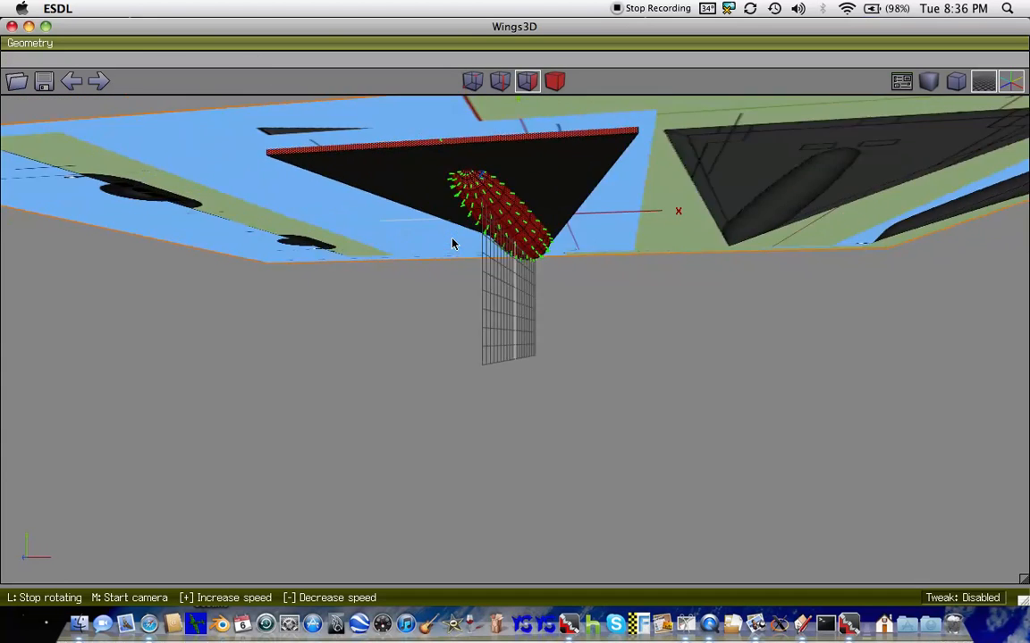
click(453, 242)
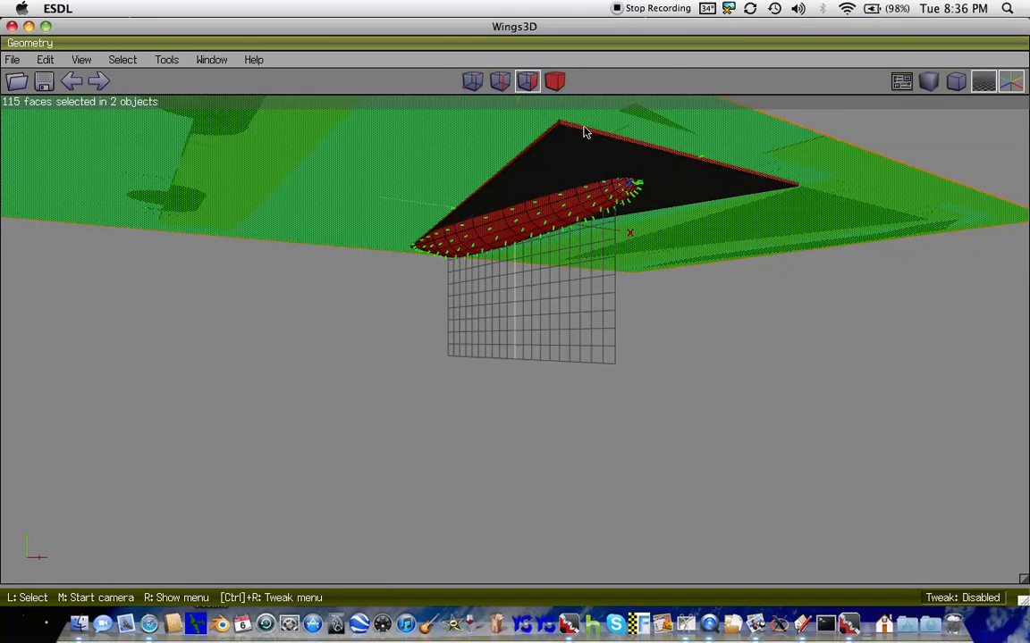
click(587, 134)
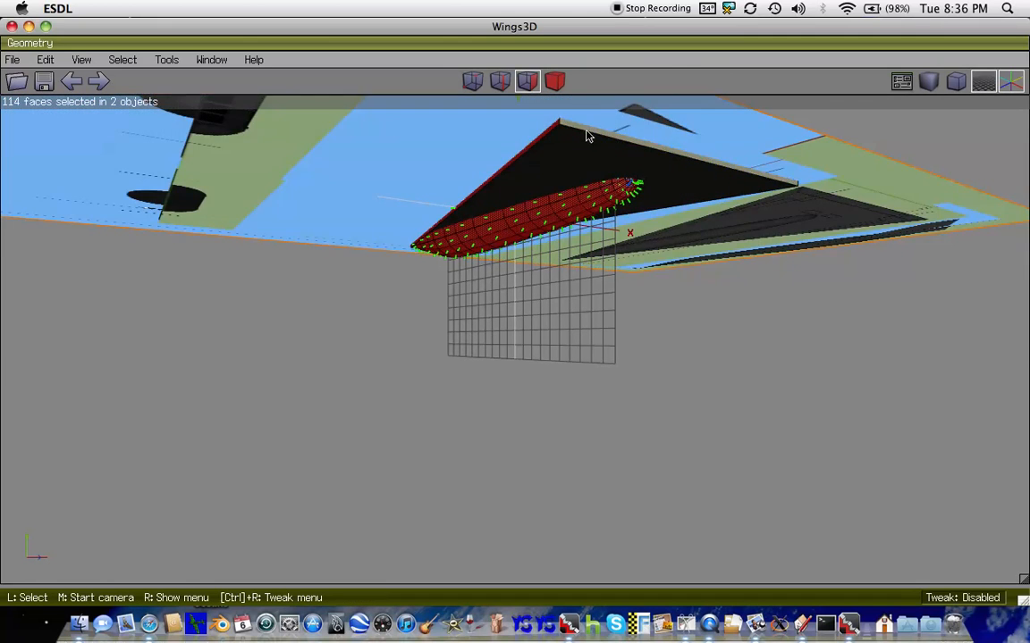
click(554, 132)
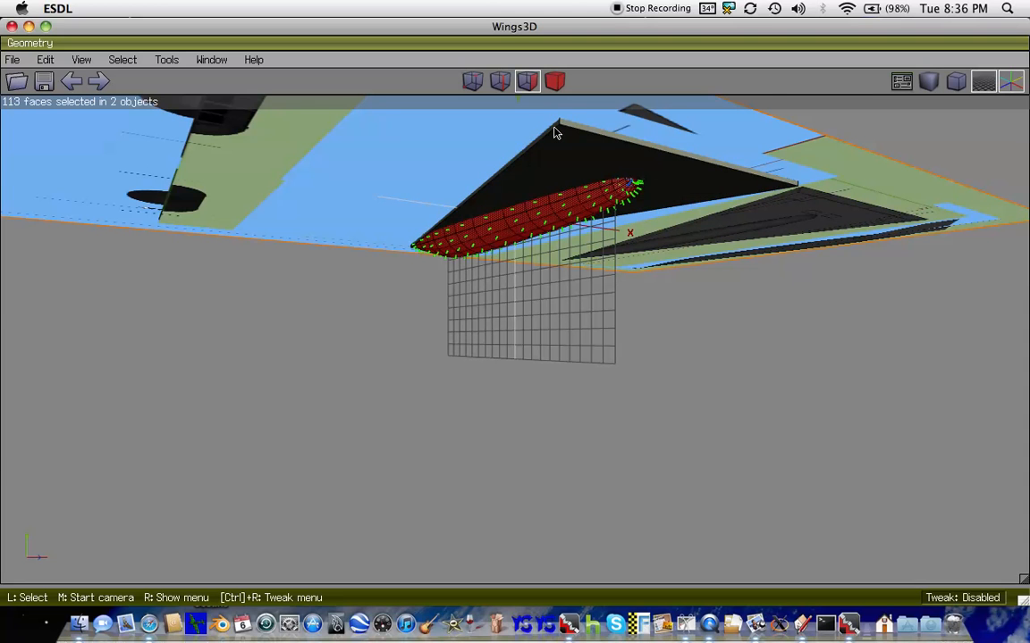
key(r)
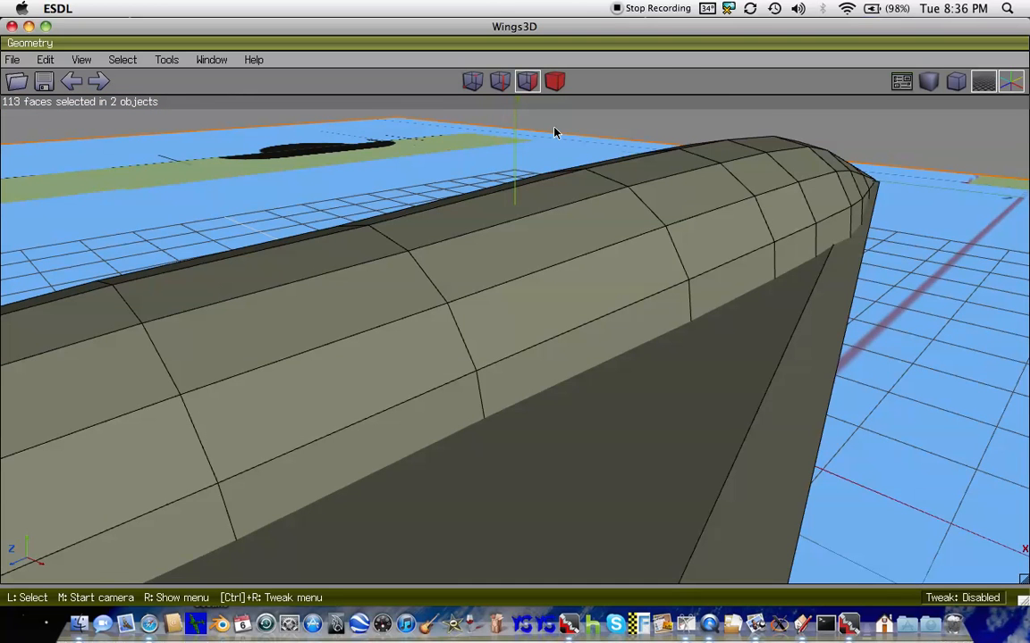
scroll(554, 132, down, 6)
key(x)
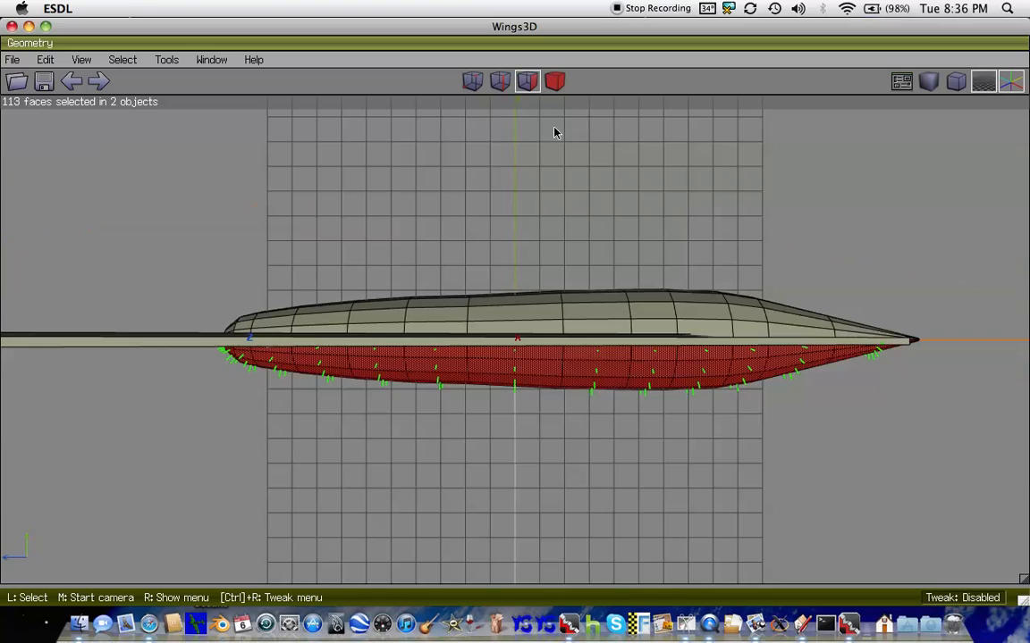
key(u)
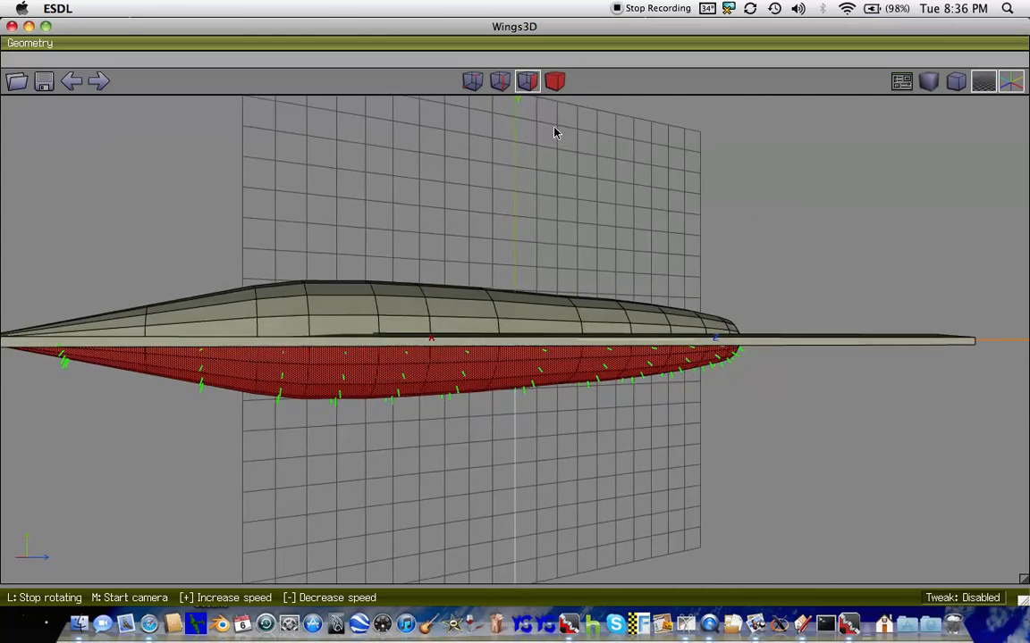
click(554, 132)
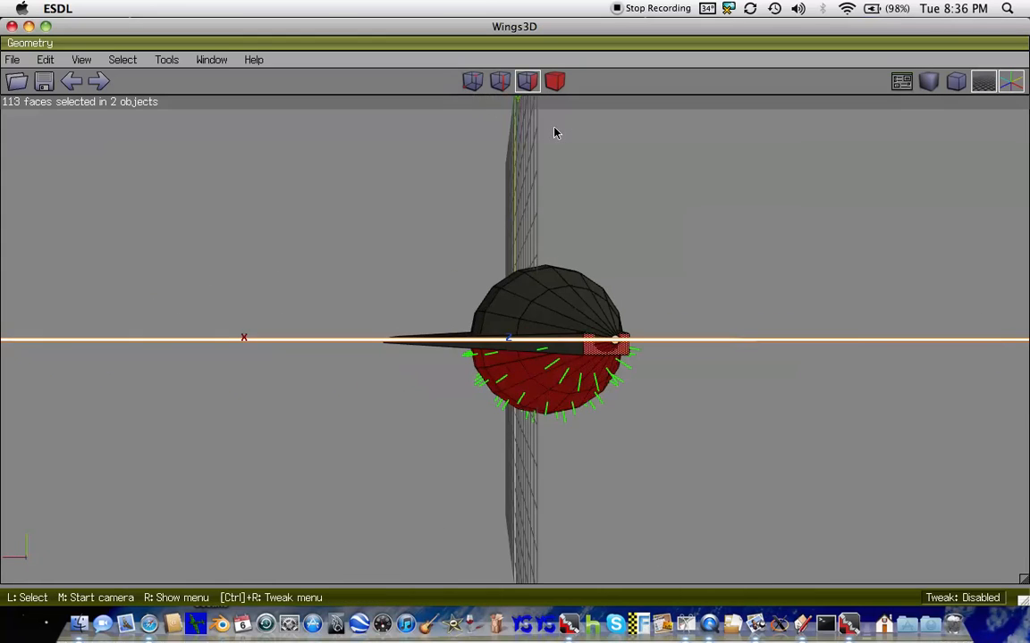
click(608, 345)
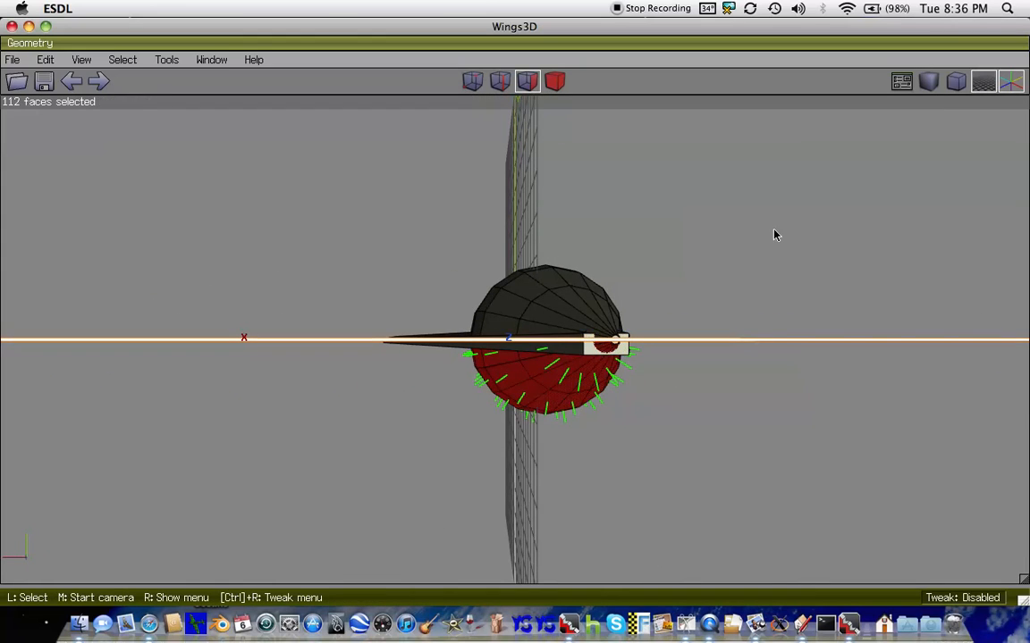
- Scale the selected lower fuselage faces along Y to about -0.56% to flatten them into one plane
key(x)
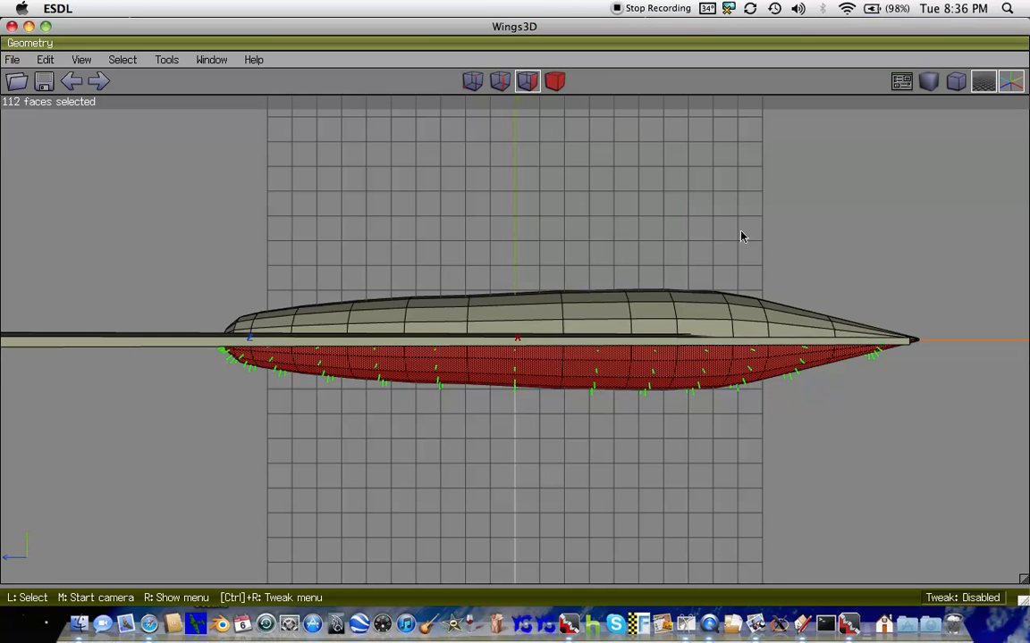
right_click(566, 366)
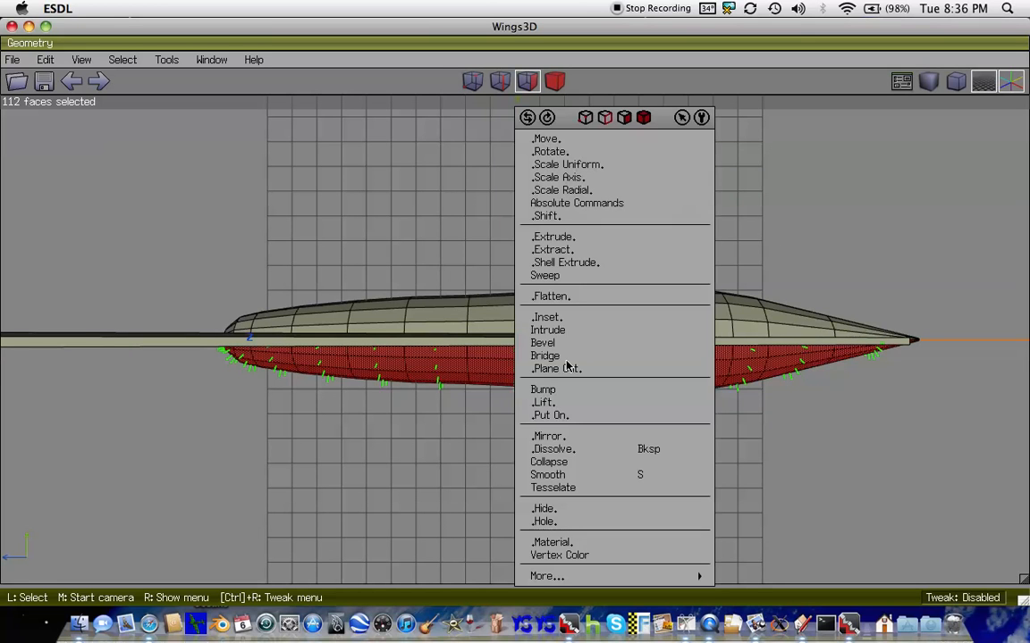
click(576, 183)
click(545, 209)
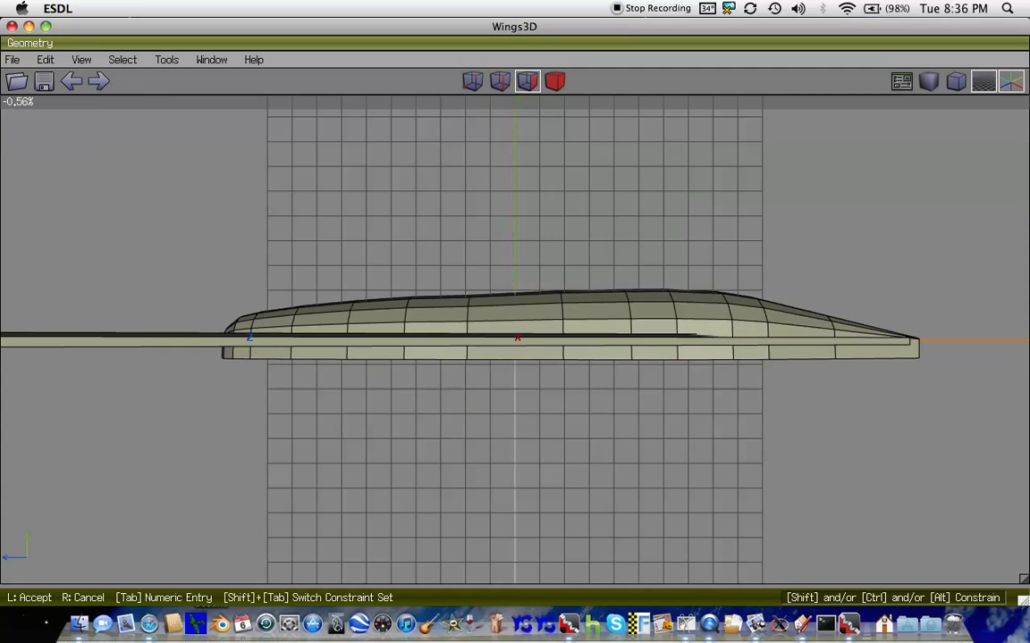
click(552, 215)
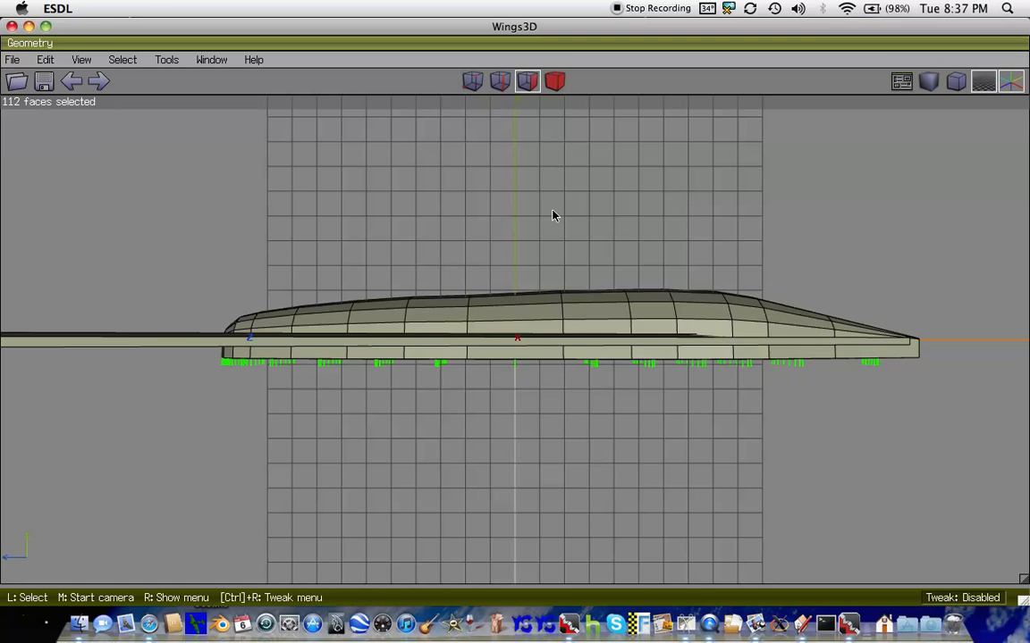
- Move the flattened fuselage faces about 0.58 units up along Y into the wing, and clear the selection
right_click(553, 216)
click(528, 135)
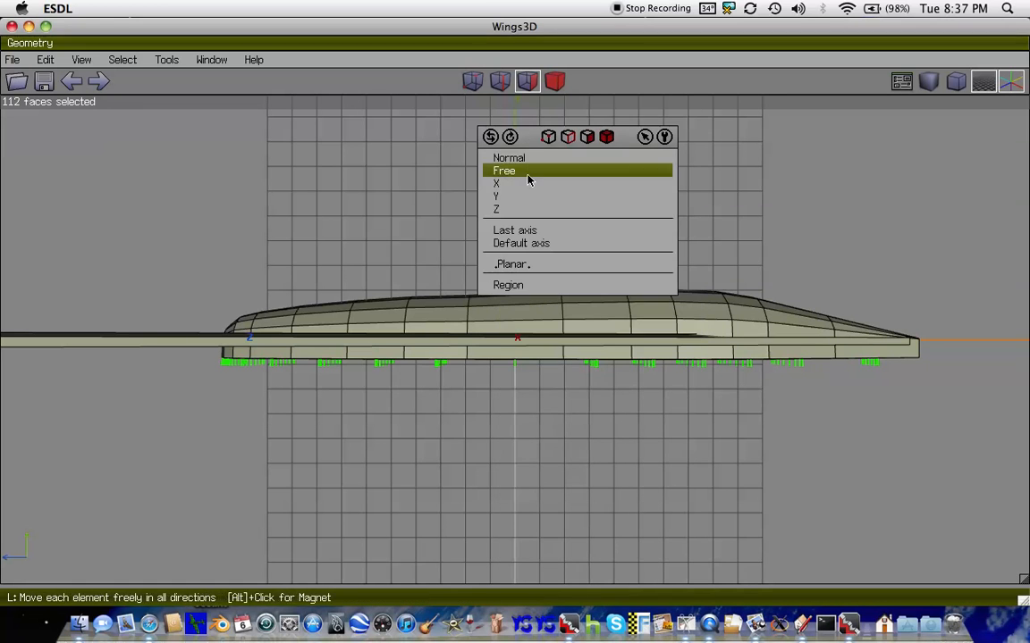
click(524, 197)
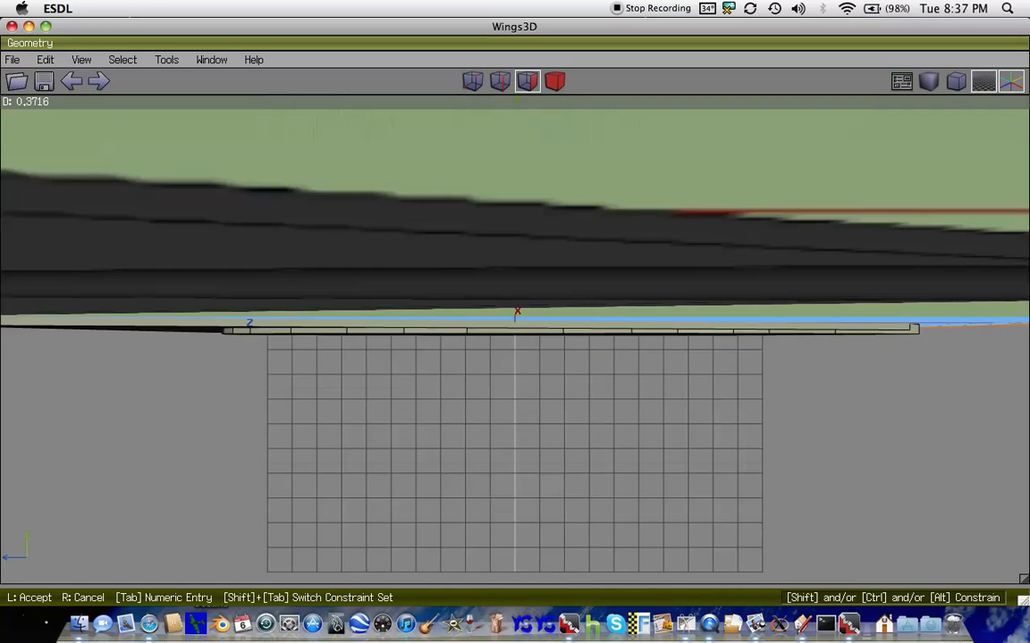
key(Down)
key(Down)
key(Down)
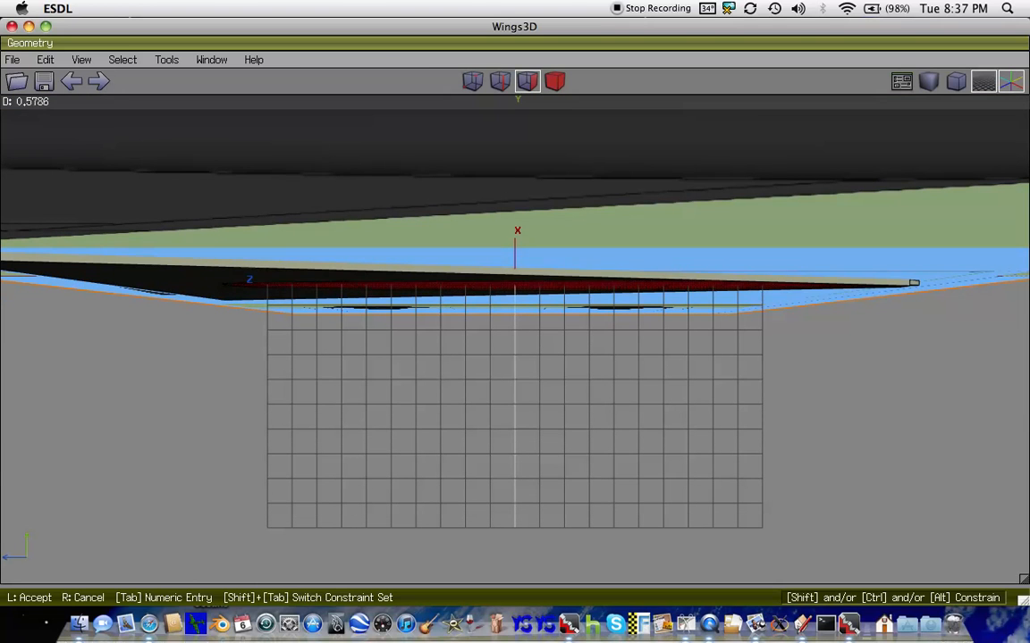
click(520, 198)
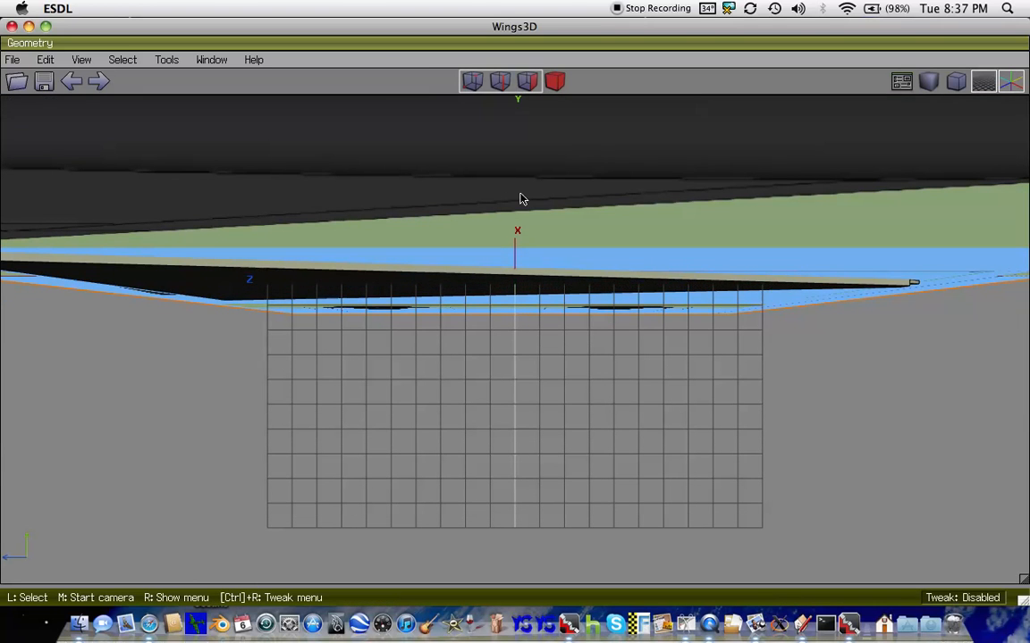
- Select all the faces of the layout reference image in the top view by marqueeing around its four corners
key(r)
scroll(520, 194, down, 10)
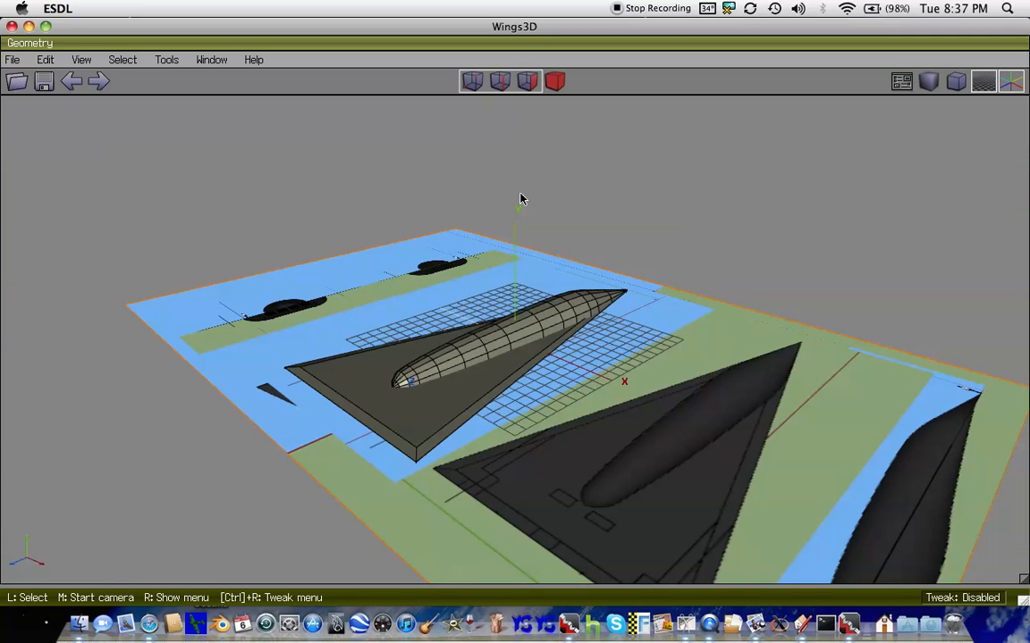
scroll(521, 198, down, 3)
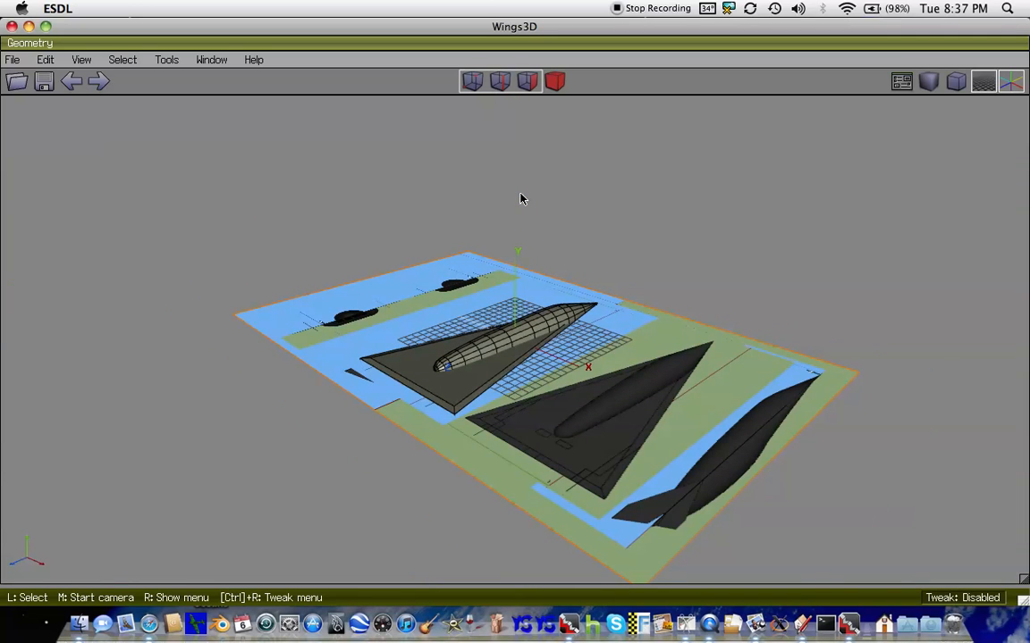
scroll(521, 199, up, 2)
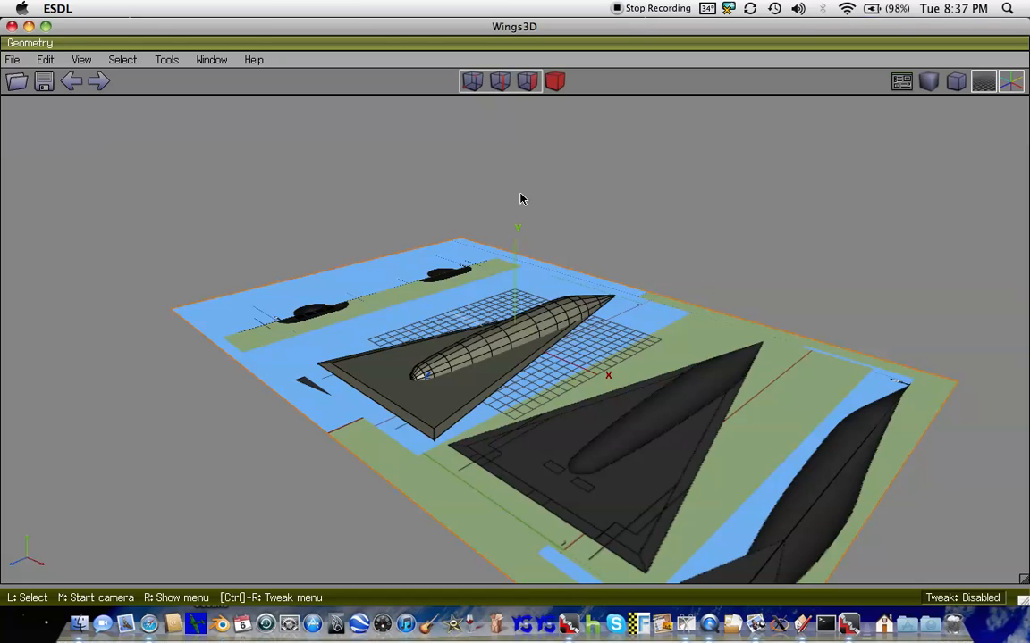
key(y)
scroll(521, 198, down, 3)
drag(816, 320, 611, 121)
drag(798, 540, 685, 453)
drag(218, 130, 316, 210)
drag(339, 519, 221, 453)
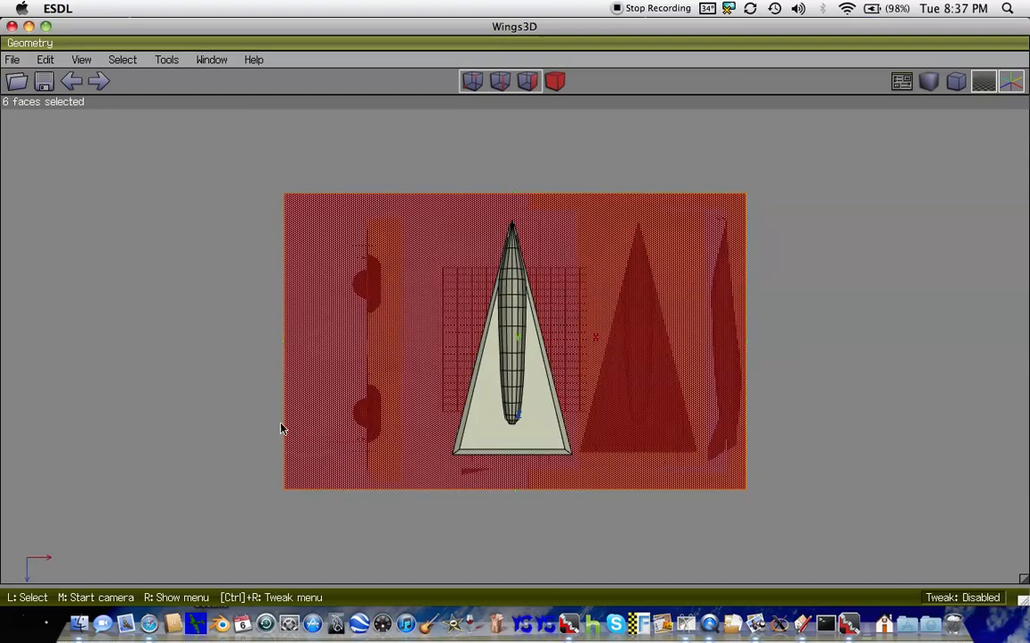
- Move the reference image about -17.51 units along X so its other delta-wing drawing lies under the model, and clear the selection
right_click(399, 379)
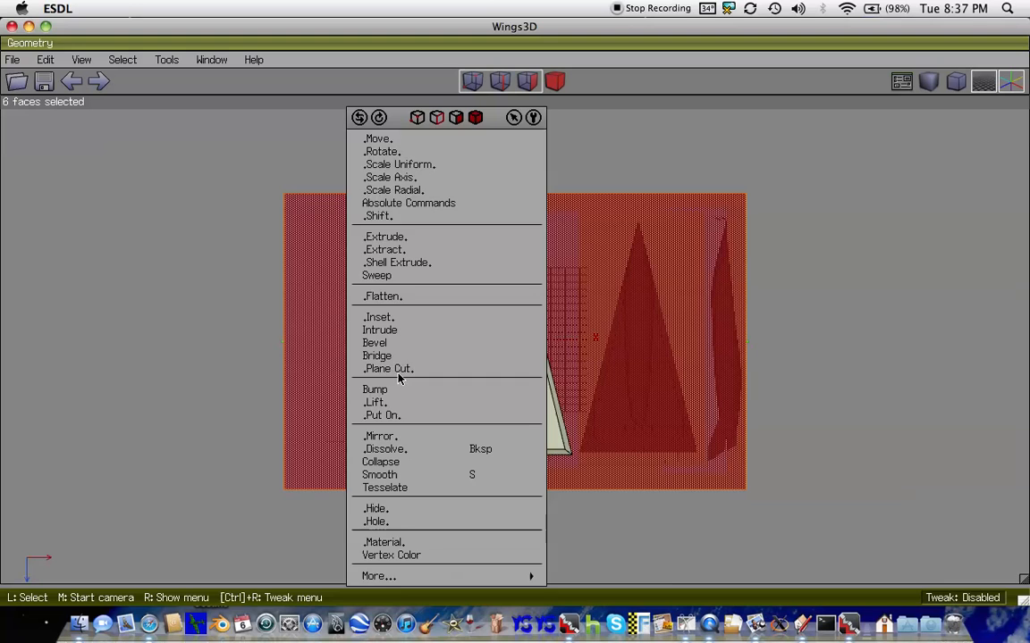
click(393, 151)
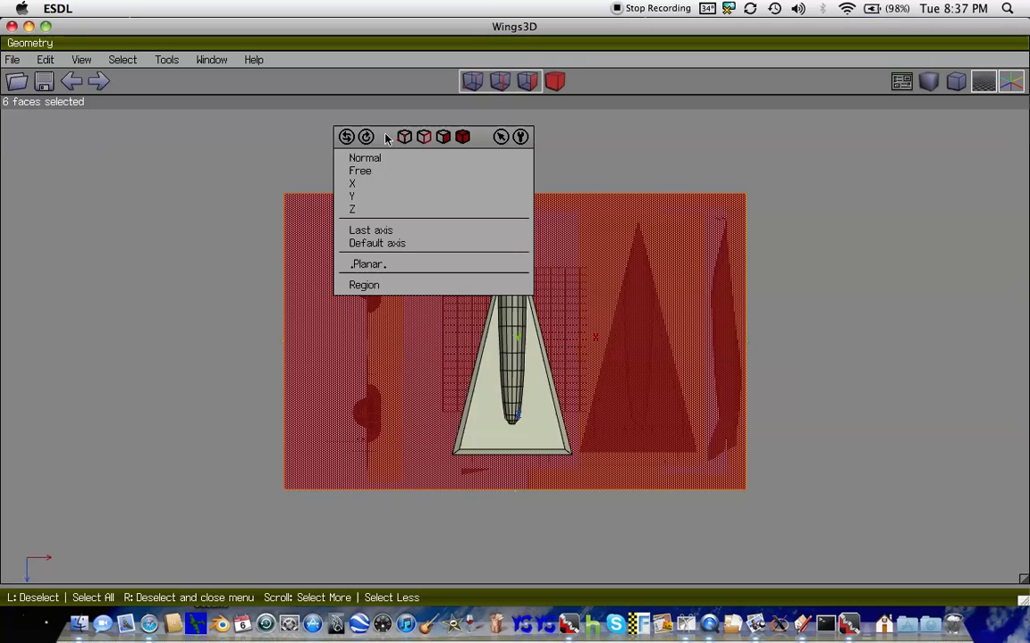
click(372, 184)
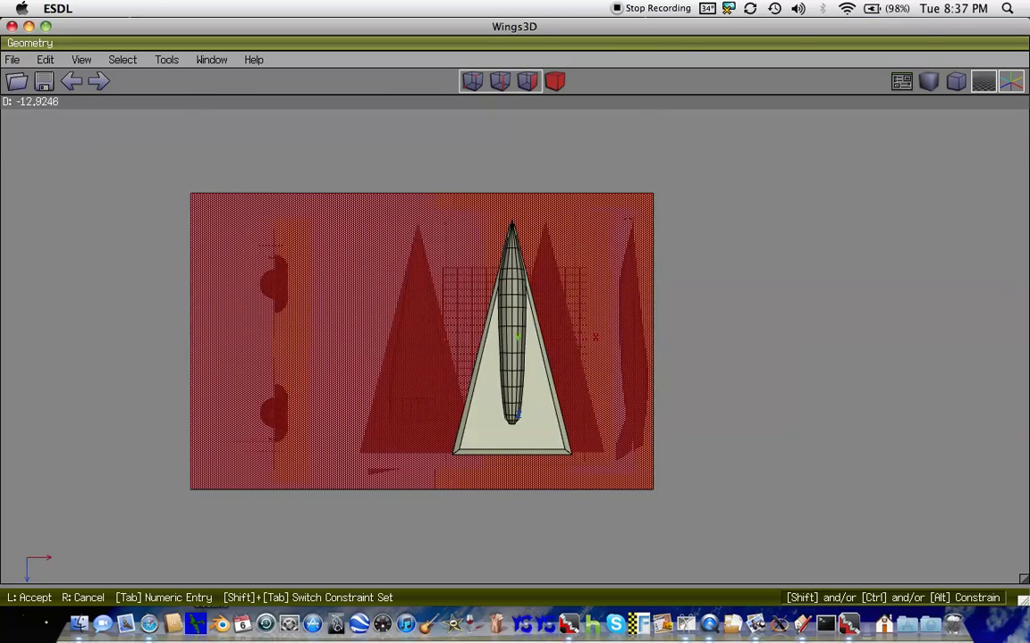
click(370, 184)
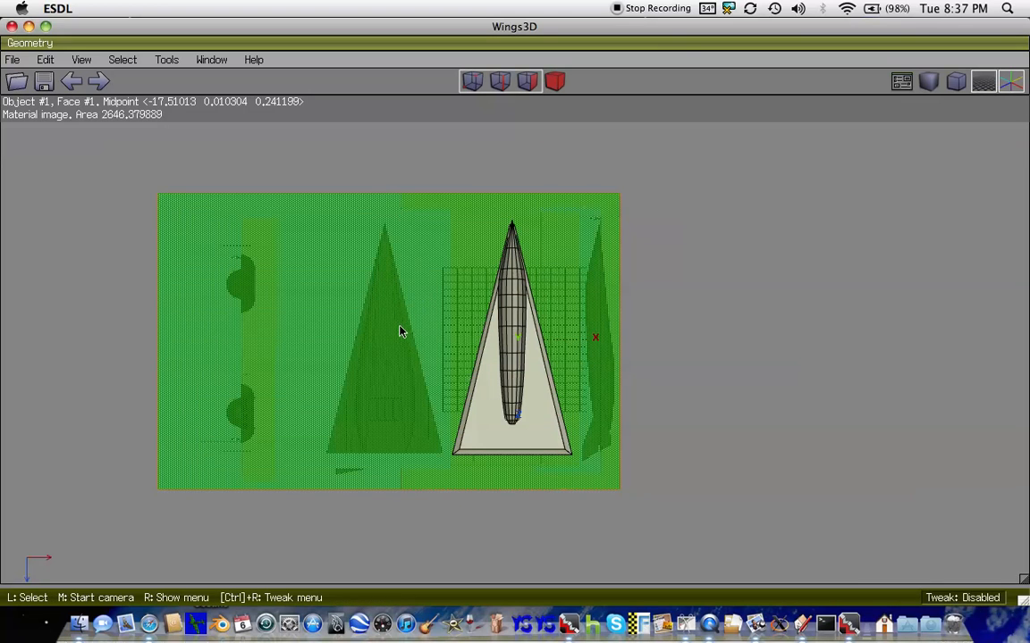
- Examine the engine pod outlines in the delta-wing and front-view drawings of the layout reference
scroll(400, 331, up, 4)
scroll(399, 331, down, 3)
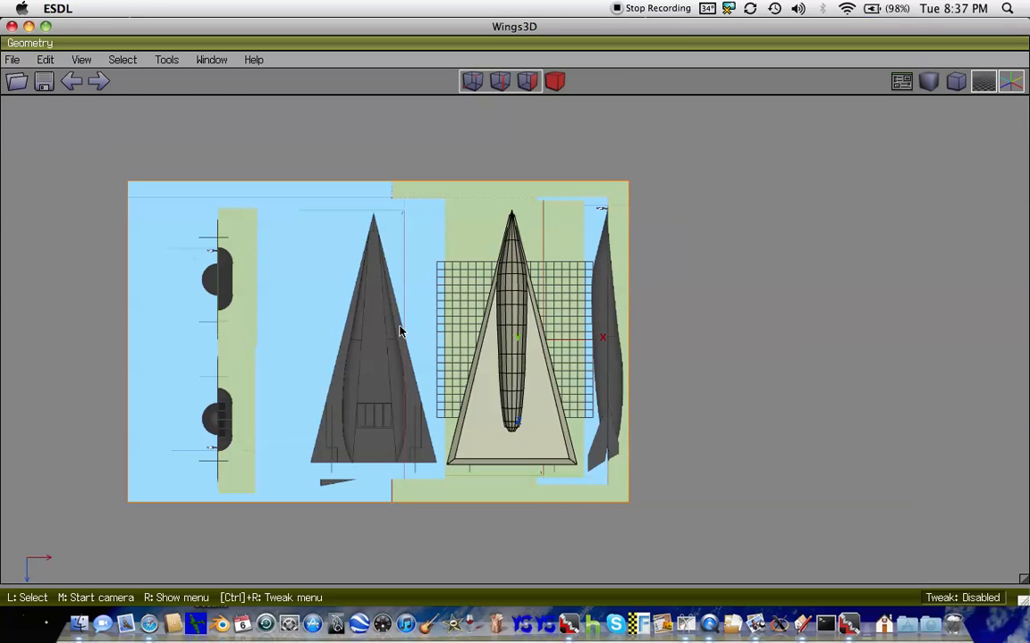
scroll(329, 399, up, 3)
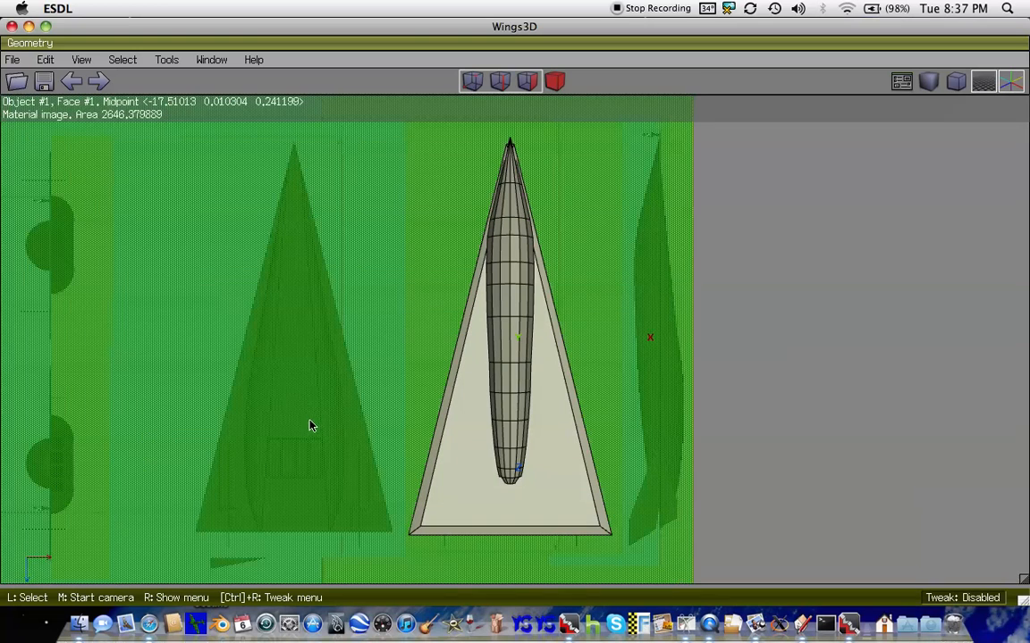
scroll(224, 483, up, 3)
scroll(224, 482, up, 4)
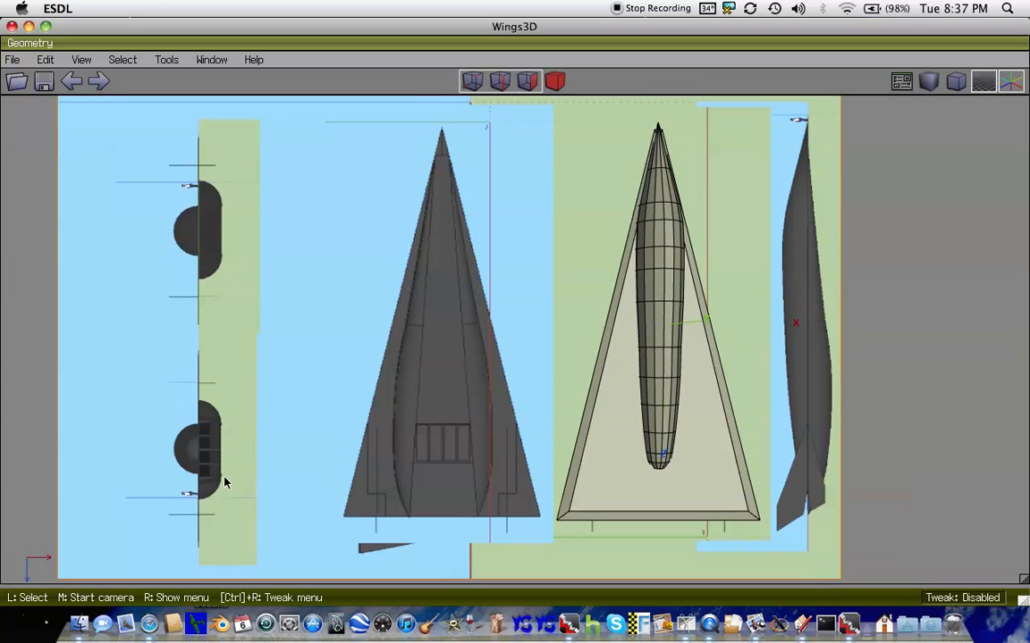
scroll(224, 482, down, 3)
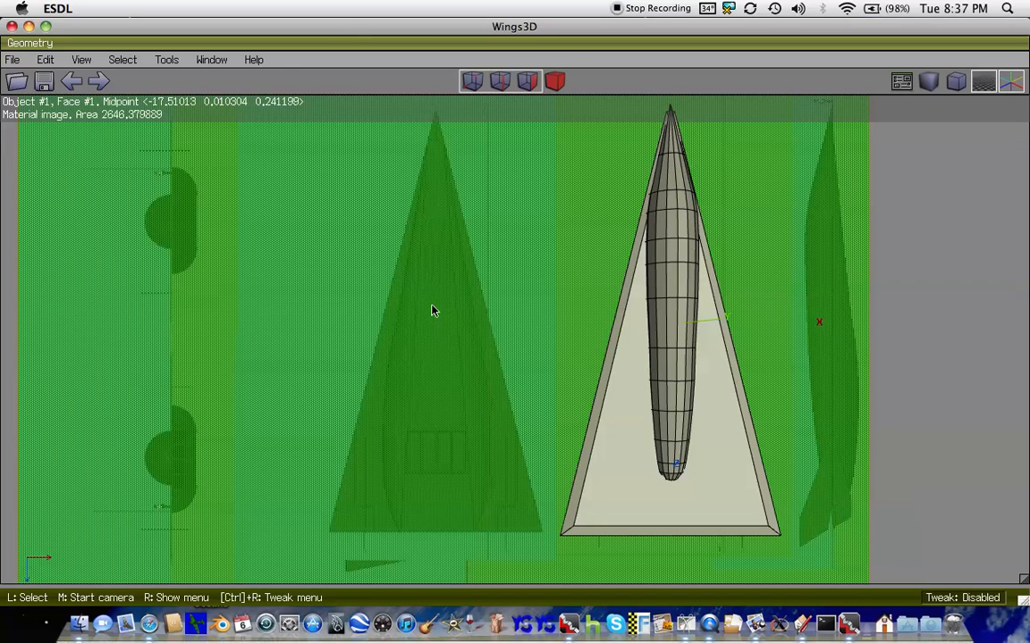
- Clear the selection of the reference image face and add a default cylinder to the scene
click(433, 310)
right_click(432, 310)
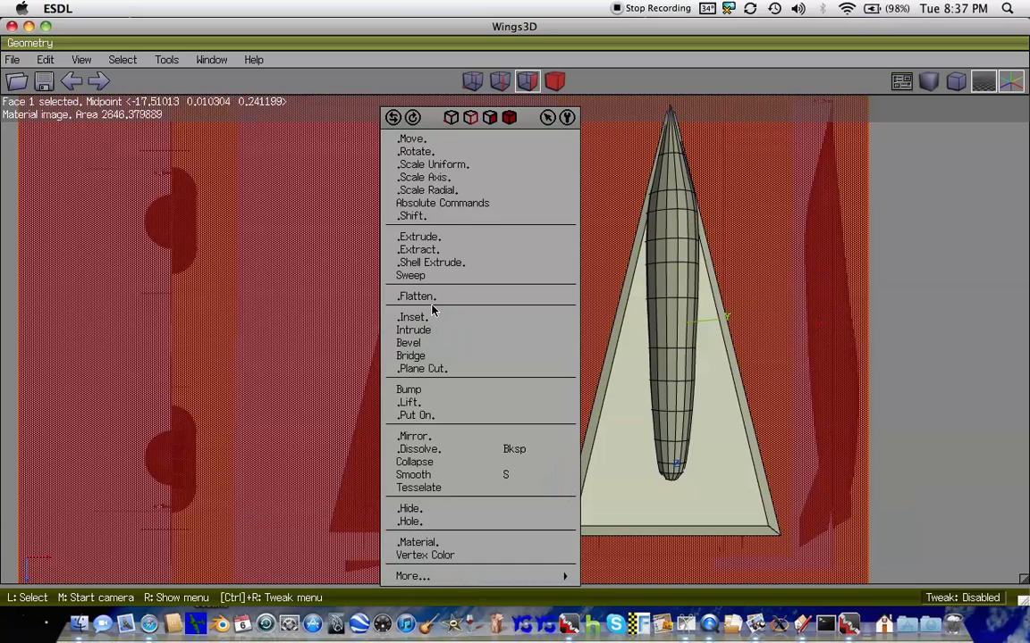
click(509, 118)
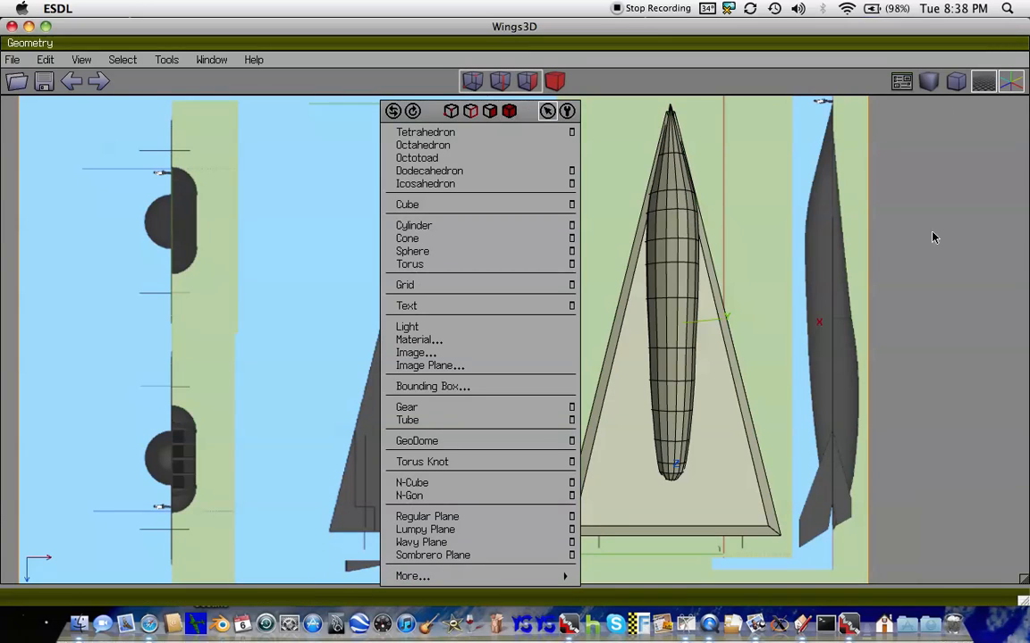
click(931, 293)
right_click(931, 294)
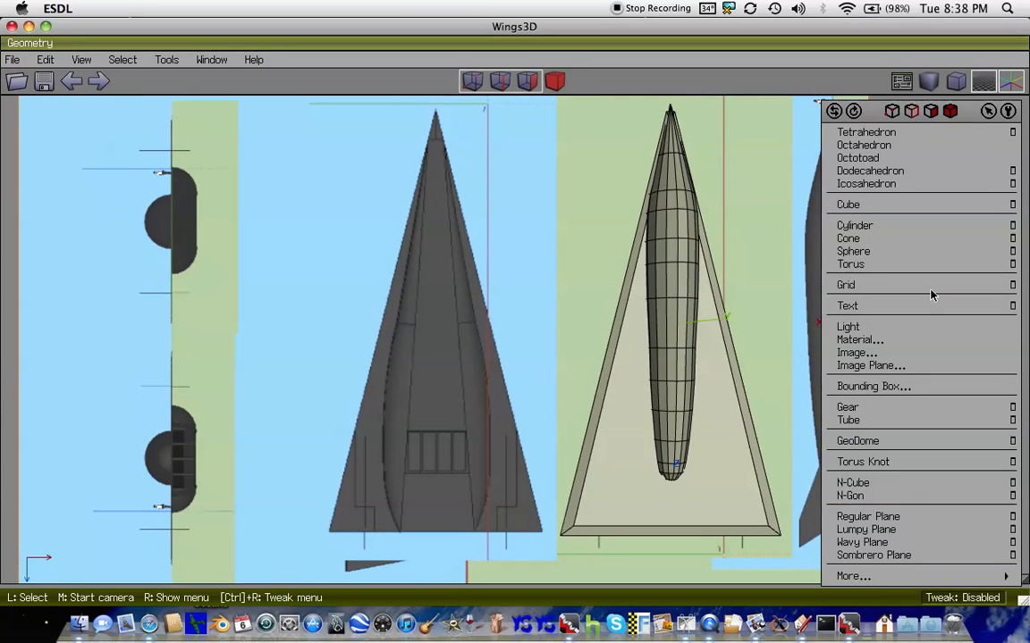
click(871, 227)
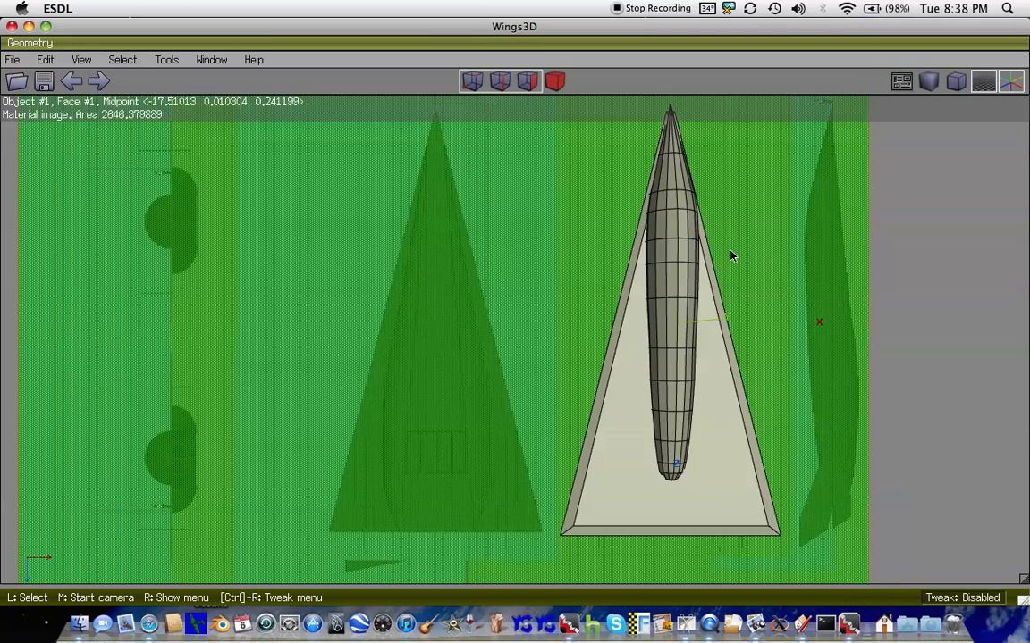
- Select all the faces of the new cylinder hidden inside the fuselage
scroll(541, 284, down, 5)
scroll(541, 284, up, 10)
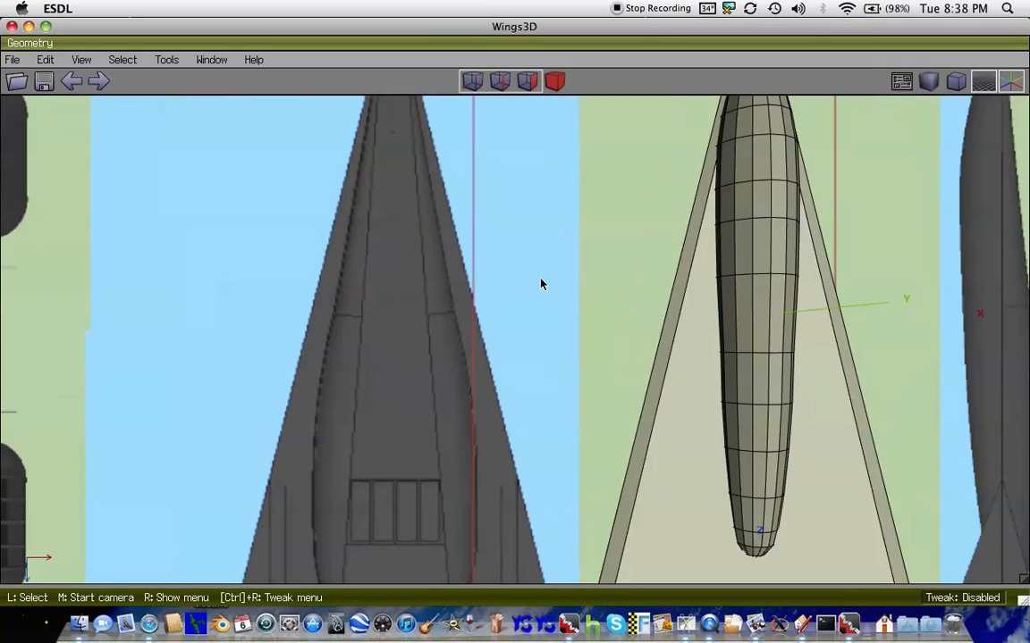
key(Right)
key(Right)
key(Right)
key(Right)
key(Right)
key(Right)
key(Right)
key(Right)
key(Right)
key(Right)
key(Right)
key(Right)
key(Right)
key(Right)
scroll(541, 284, right, 3)
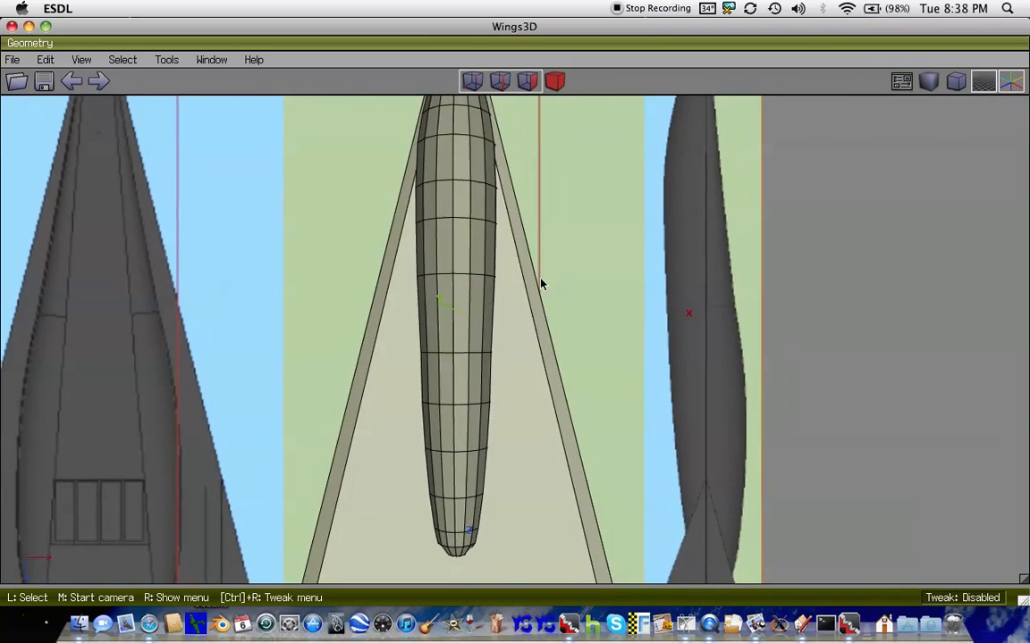
scroll(540, 284, up, 5)
key(Left)
key(Left)
key(Left)
key(Left)
key(Left)
key(Left)
key(Left)
key(Left)
key(Up)
key(Up)
key(Up)
key(Up)
key(Up)
key(Up)
key(Up)
key(Up)
key(Up)
key(Up)
scroll(541, 285, up, 5)
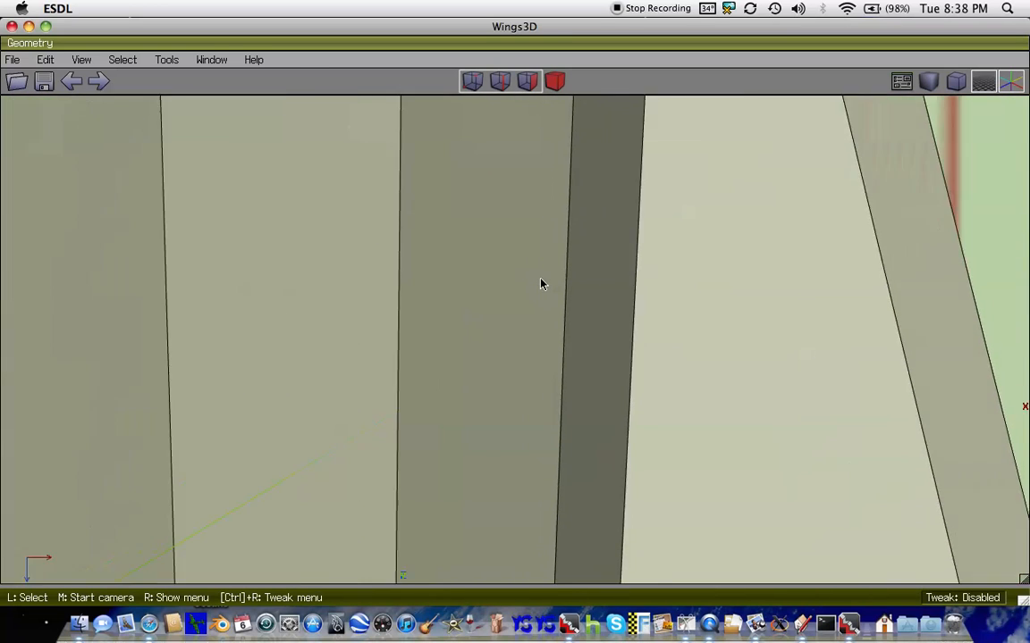
click(402, 289)
scroll(402, 290, down, 8)
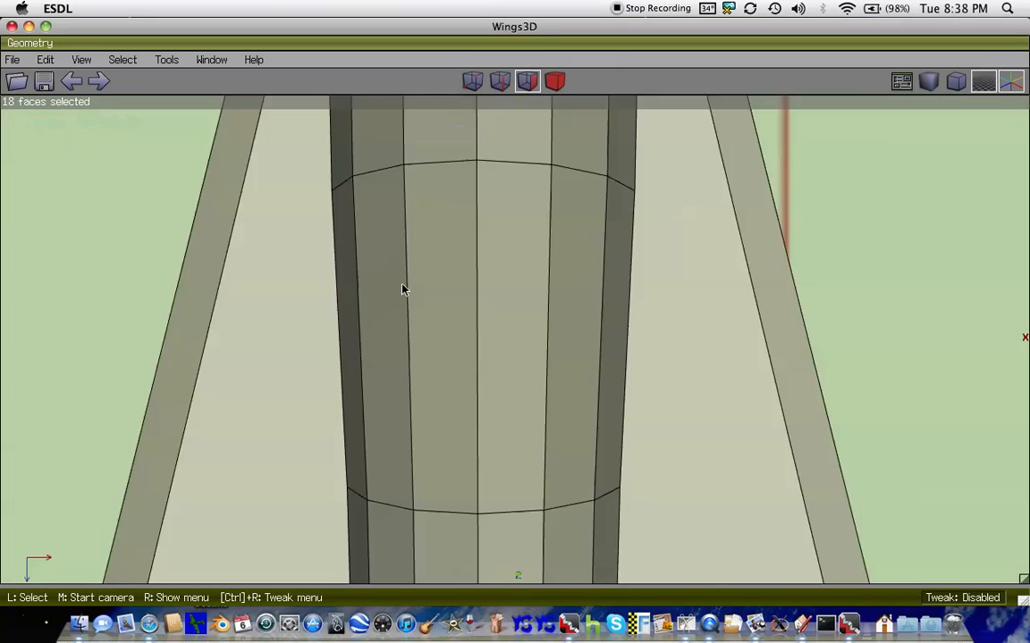
- Open the face operations for the selected cylinder faces
scroll(402, 290, down, 5)
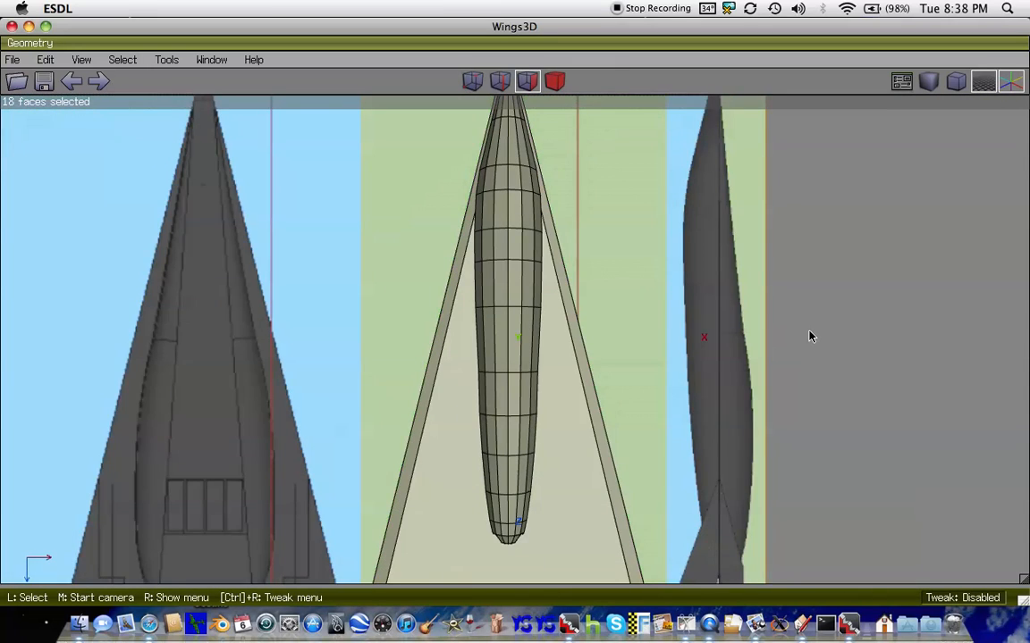
right_click(810, 336)
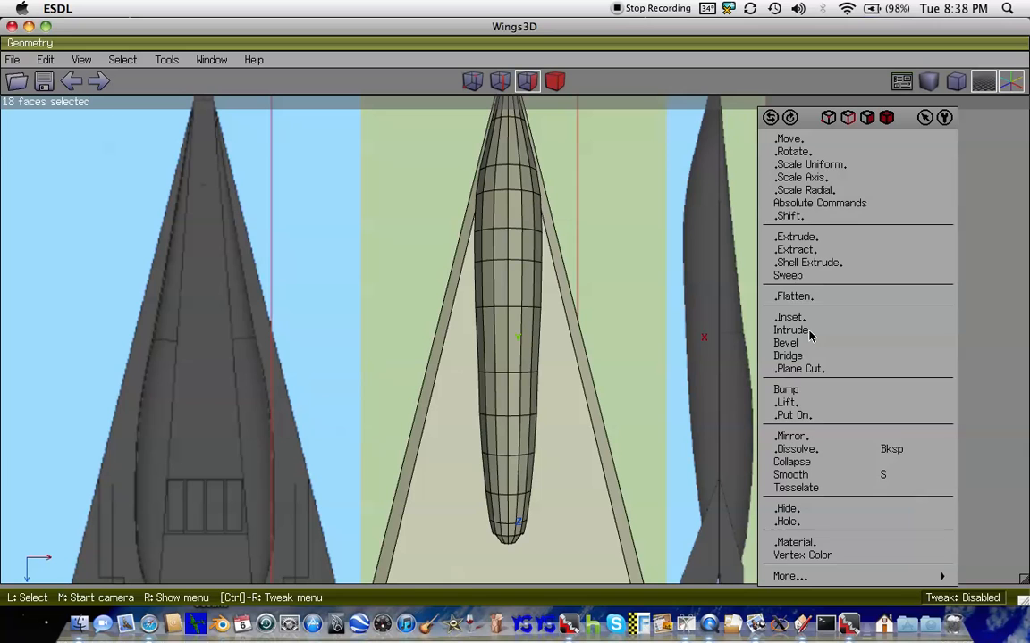
- Move the 18 selected cylinder faces about -2.24 along the Z axis
click(781, 136)
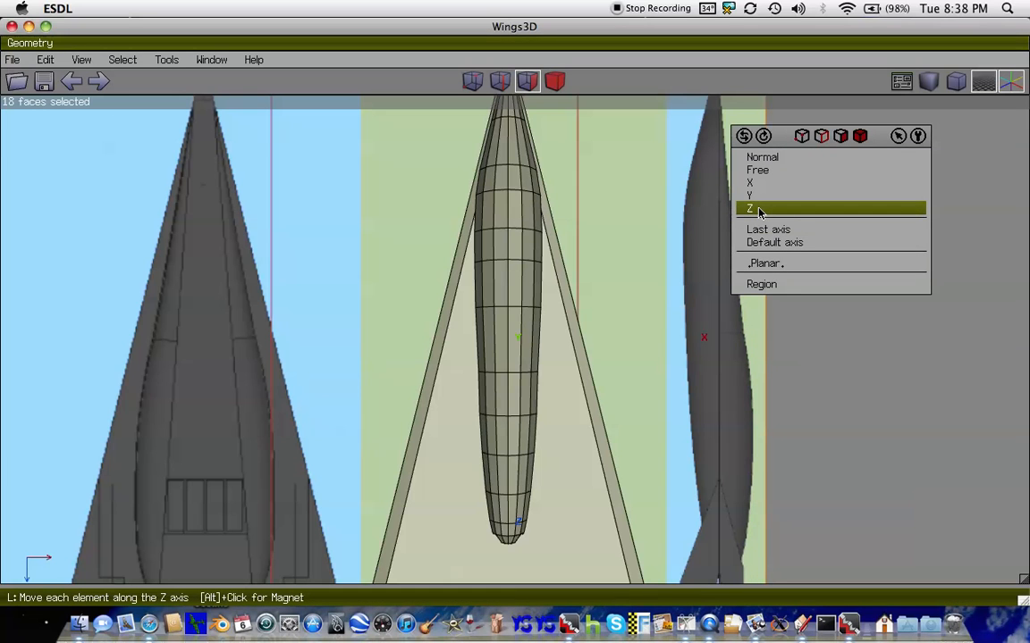
click(759, 210)
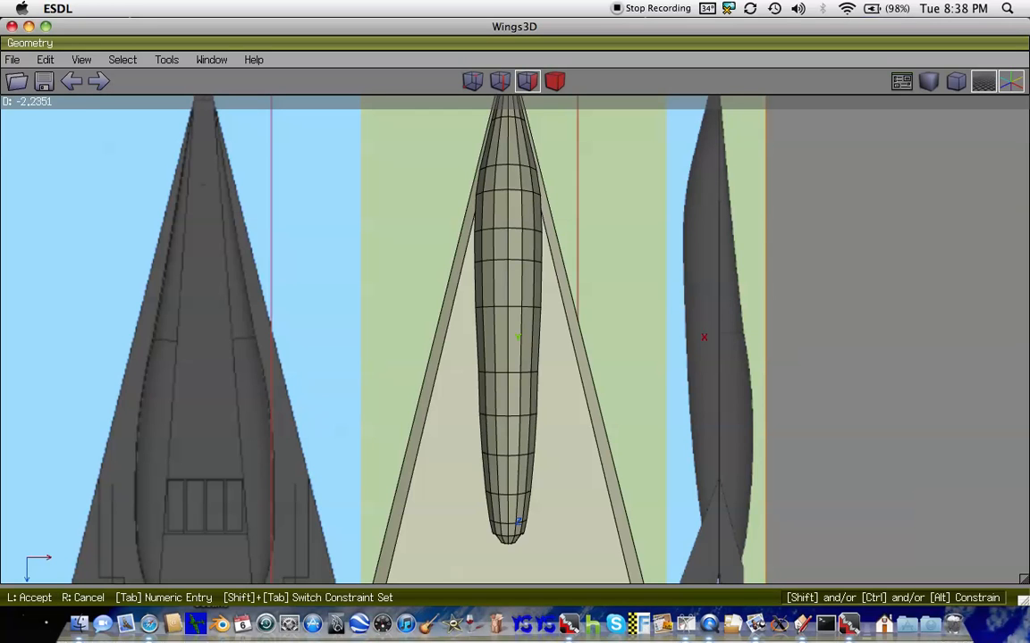
click(759, 211)
- Move the cylinder about -18 along the X axis onto the centreline of the dark top-view ship drawing
right_click(758, 211)
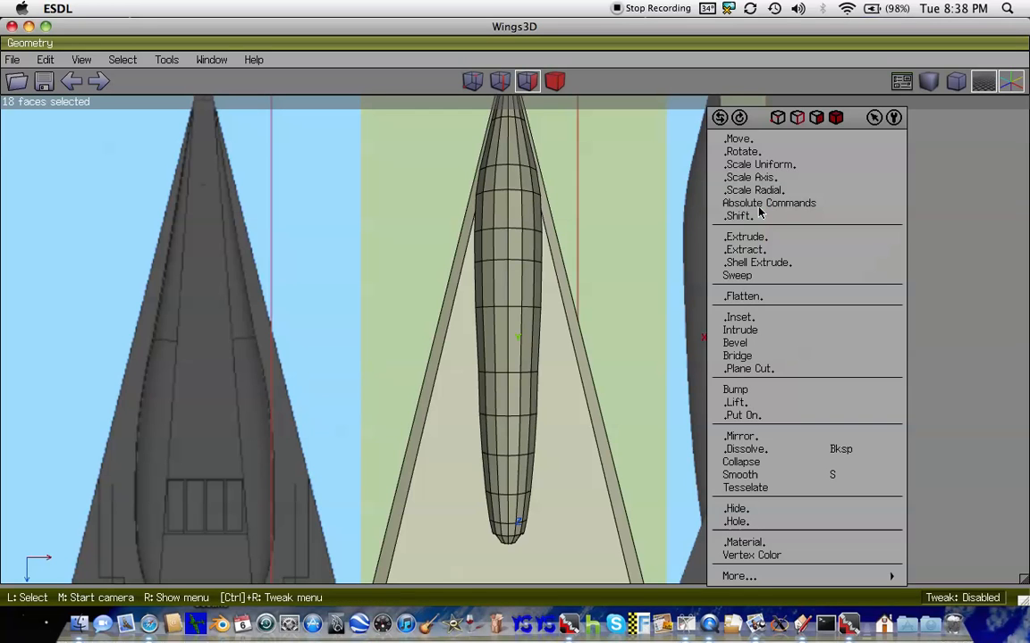
click(749, 141)
click(750, 173)
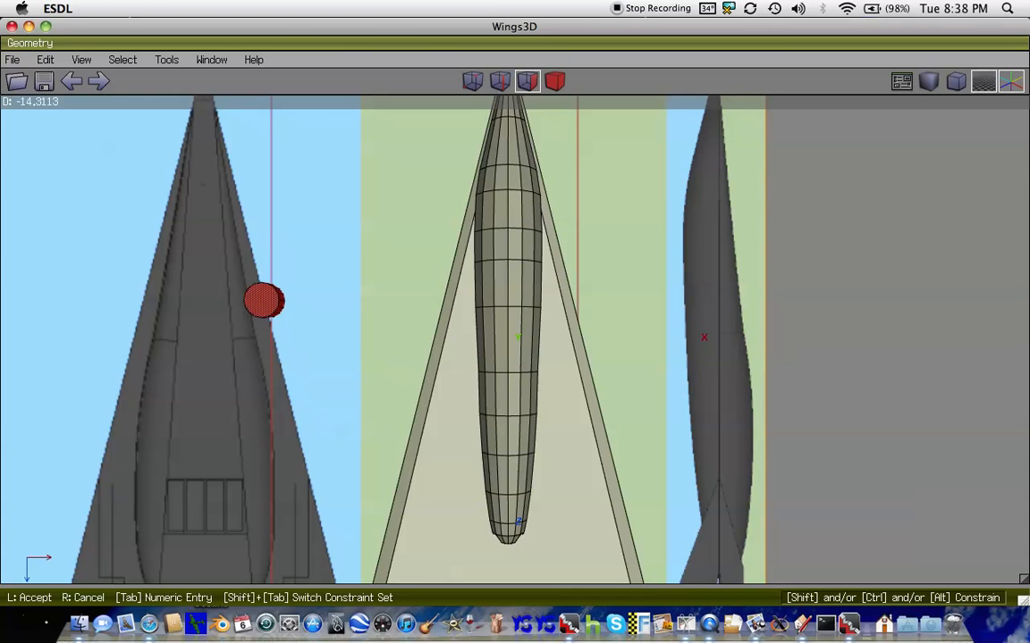
key(Left)
key(Left)
key(Left)
key(Left)
key(Left)
key(Left)
key(Left)
key(Left)
key(Left)
key(Left)
key(Left)
key(Left)
key(Left)
key(Left)
key(Left)
key(Left)
key(Left)
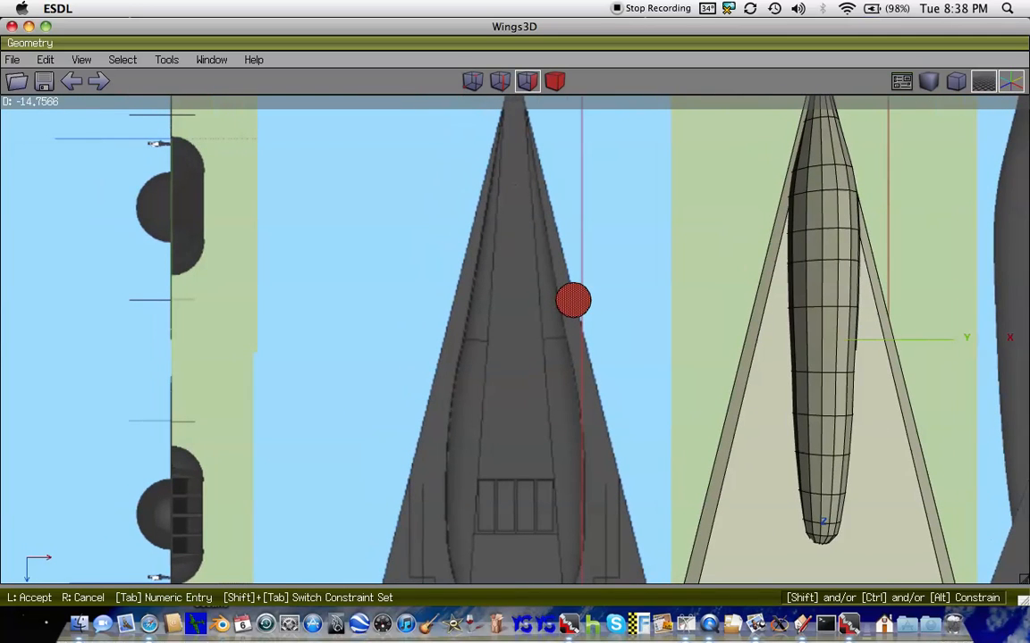
key(Left)
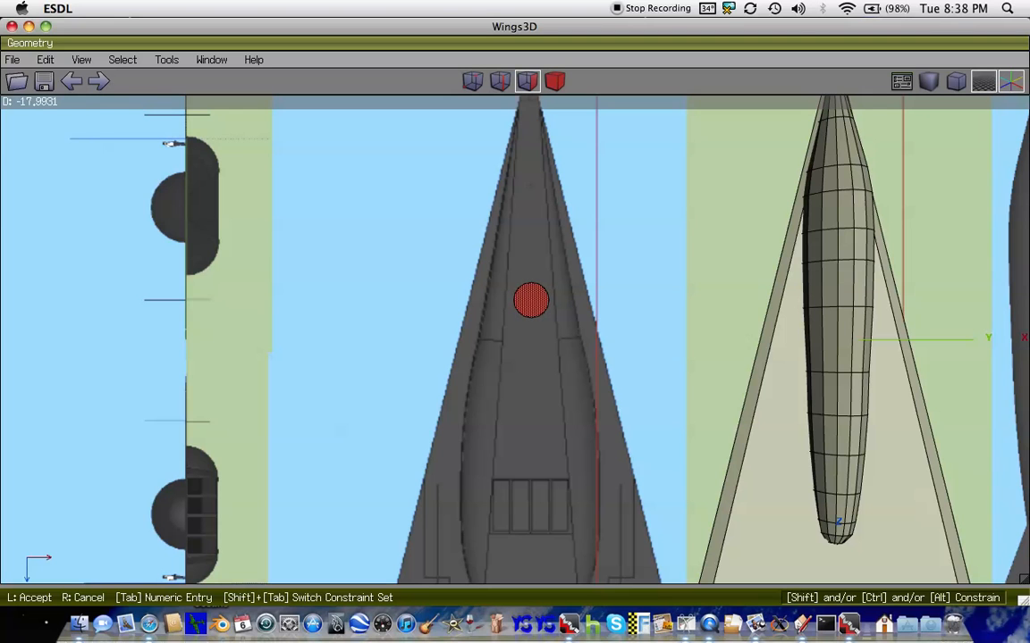
click(741, 184)
- Move the cylinder along the Z axis toward the stern, placing it just behind the drawing's horizontal panel lines
right_click(741, 185)
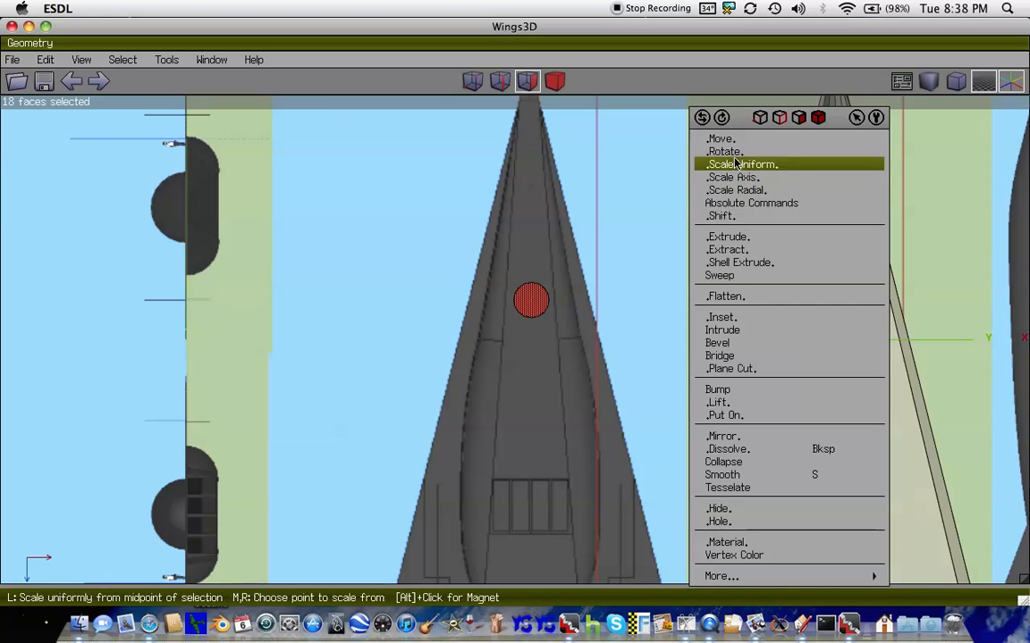
click(724, 136)
click(708, 206)
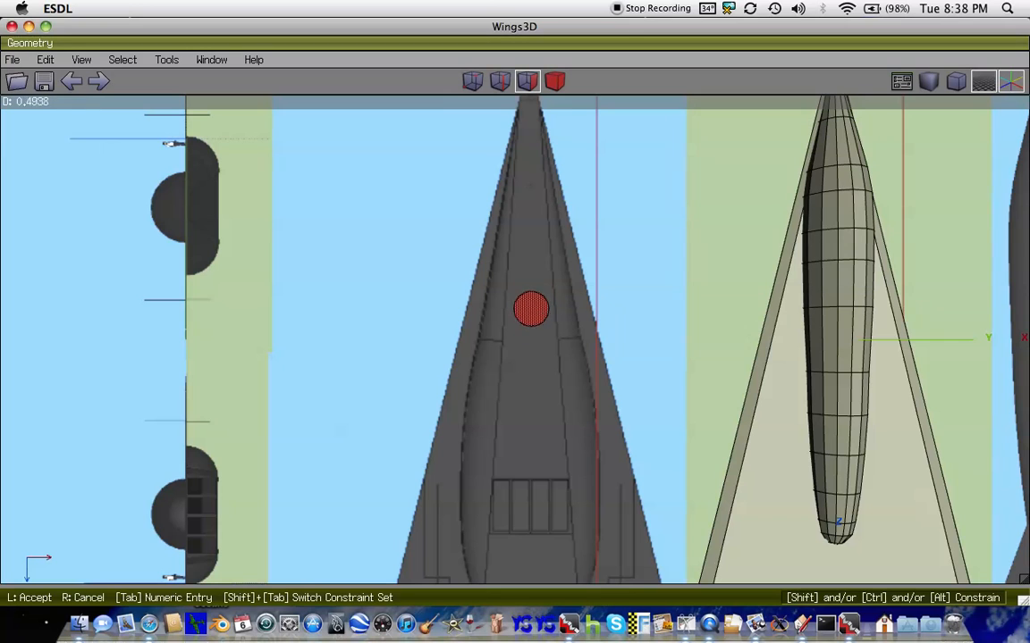
click(569, 251)
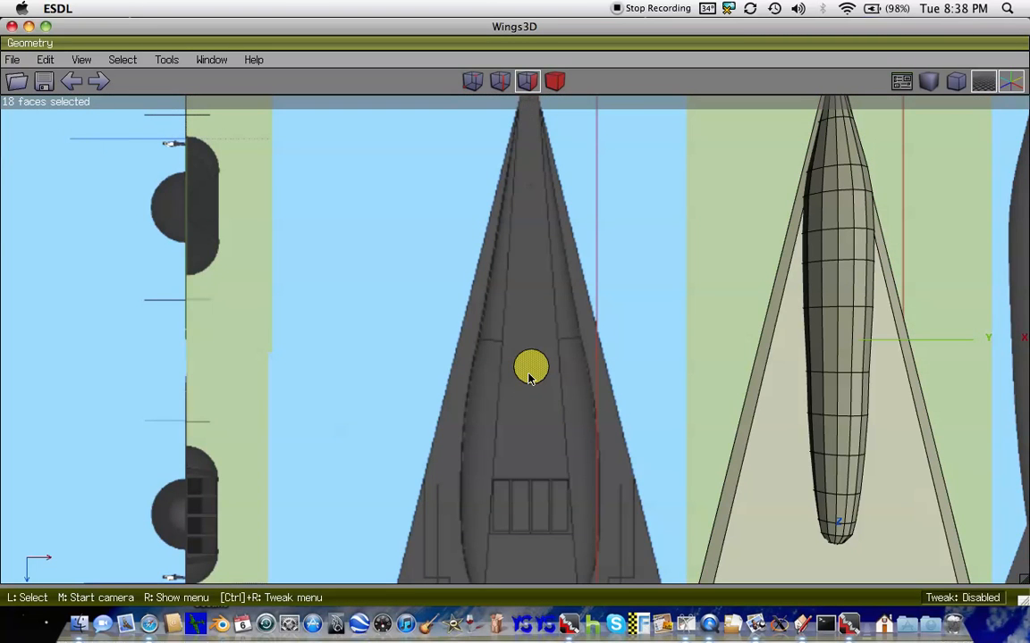
- Rotate the cylinder about 90° around the X axis so it lies lengthwise along the ship drawing
scroll(527, 377, down, 5)
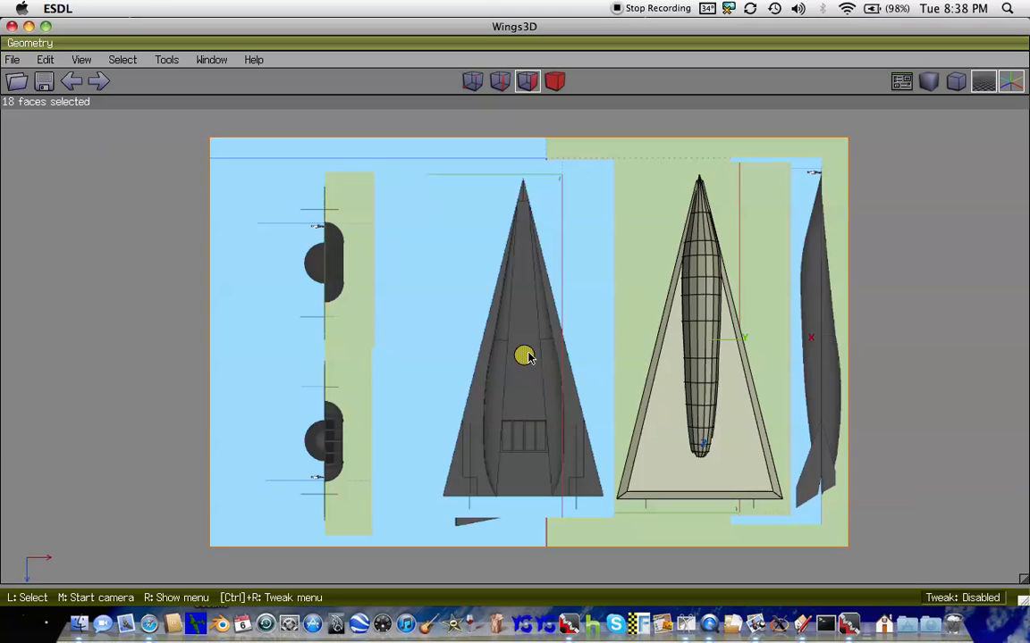
key(r)
scroll(527, 357, down, 3)
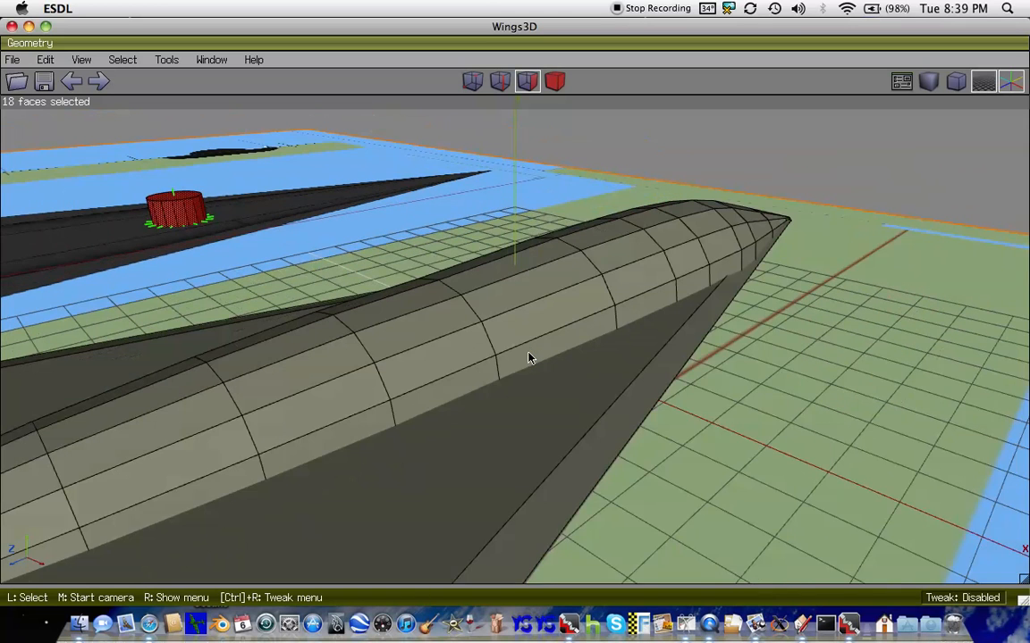
key(Left)
key(Left)
key(Left)
key(Left)
key(Left)
key(Left)
key(Left)
key(Left)
key(Left)
key(Left)
key(Left)
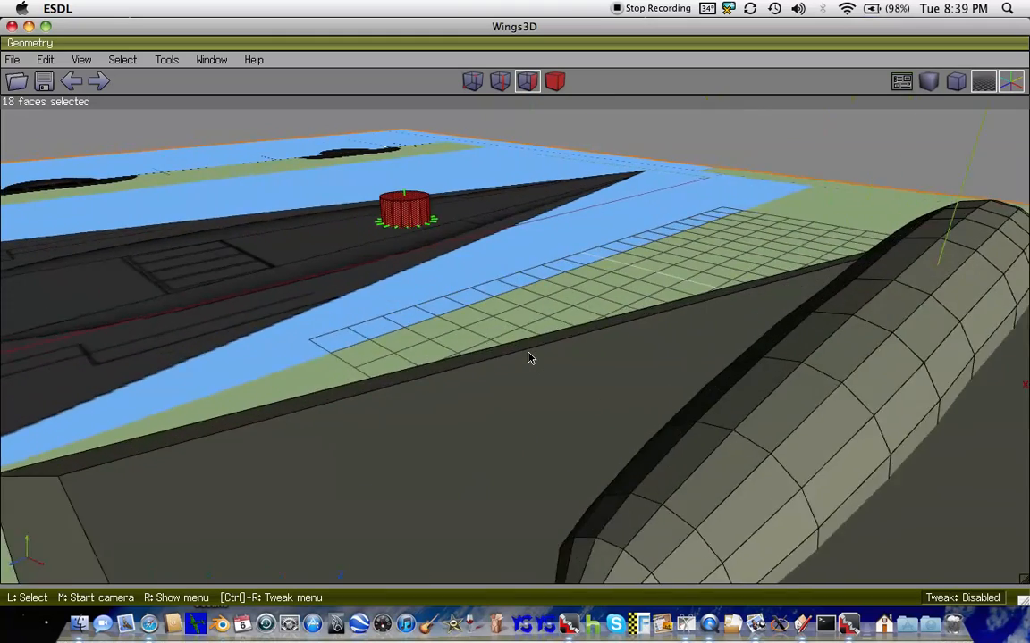
key(Up)
key(Up)
key(Up)
key(Up)
key(Up)
key(Up)
middle_drag(528, 357, 548, 271)
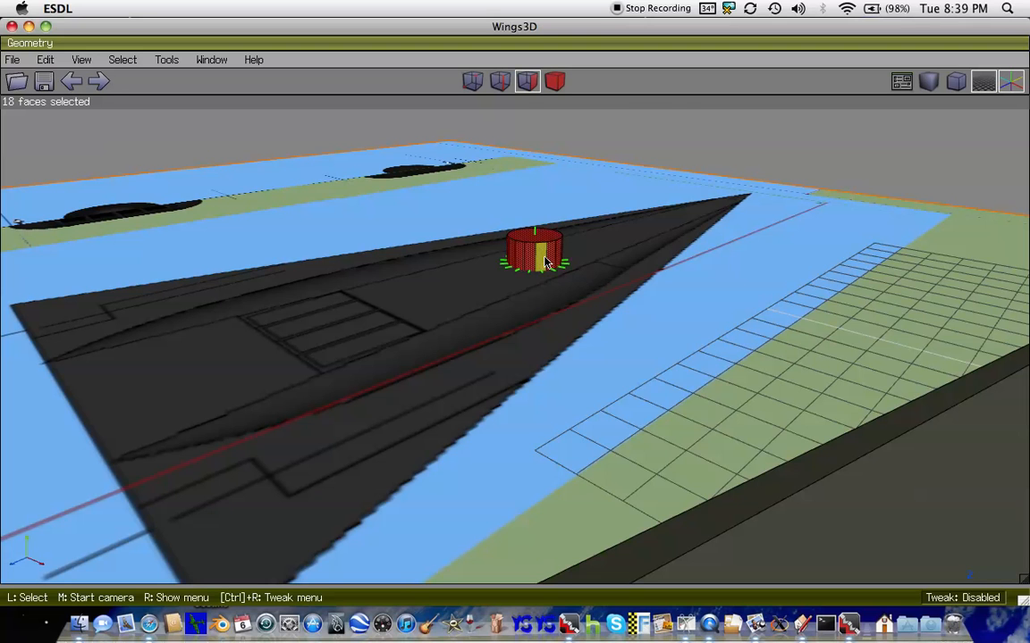
right_click(544, 261)
click(539, 158)
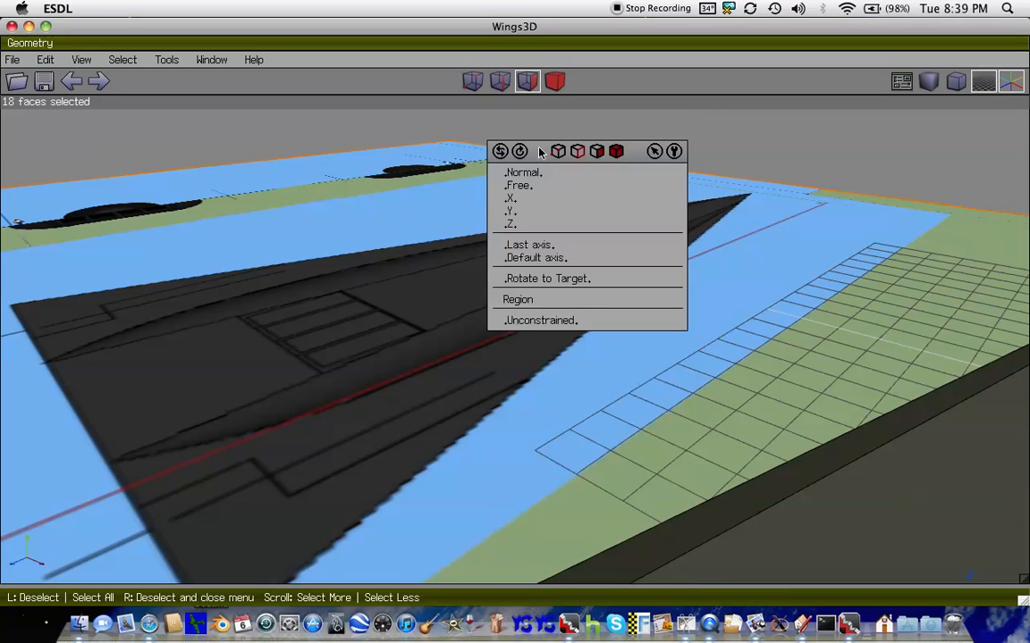
click(517, 202)
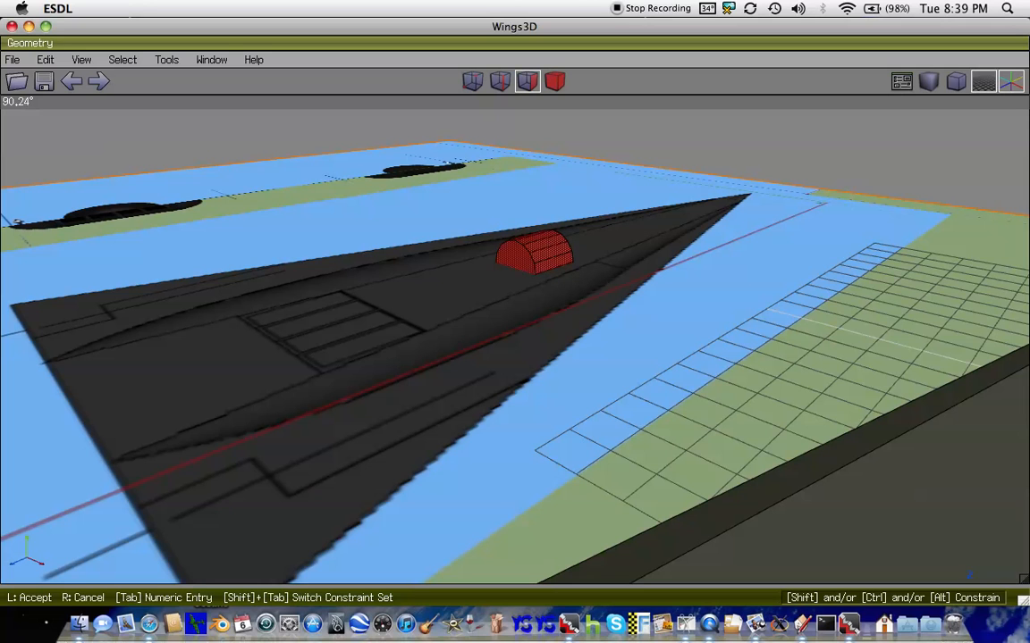
click(517, 206)
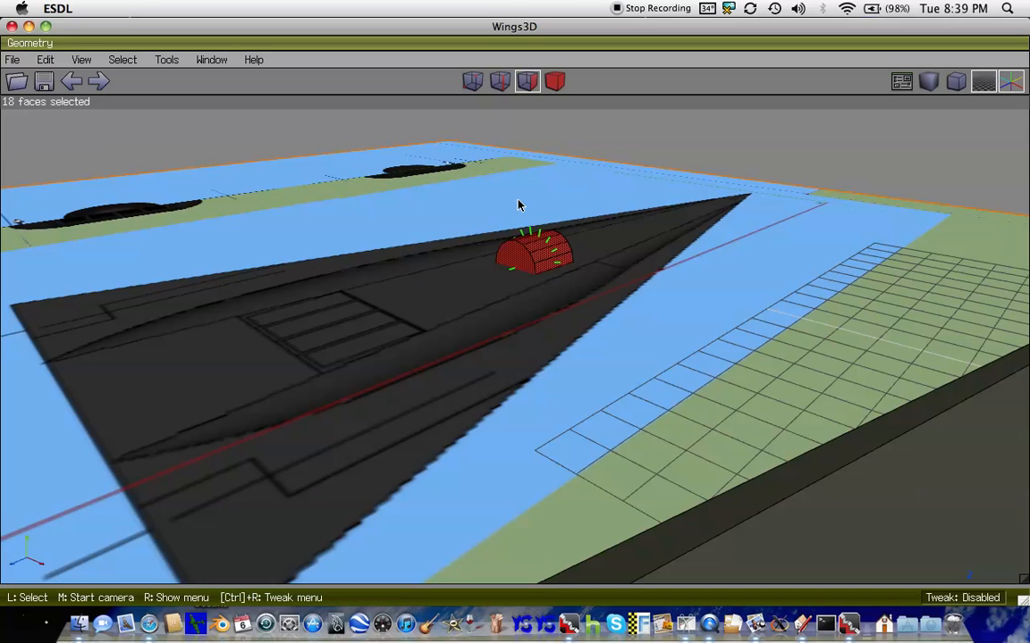
key(space)
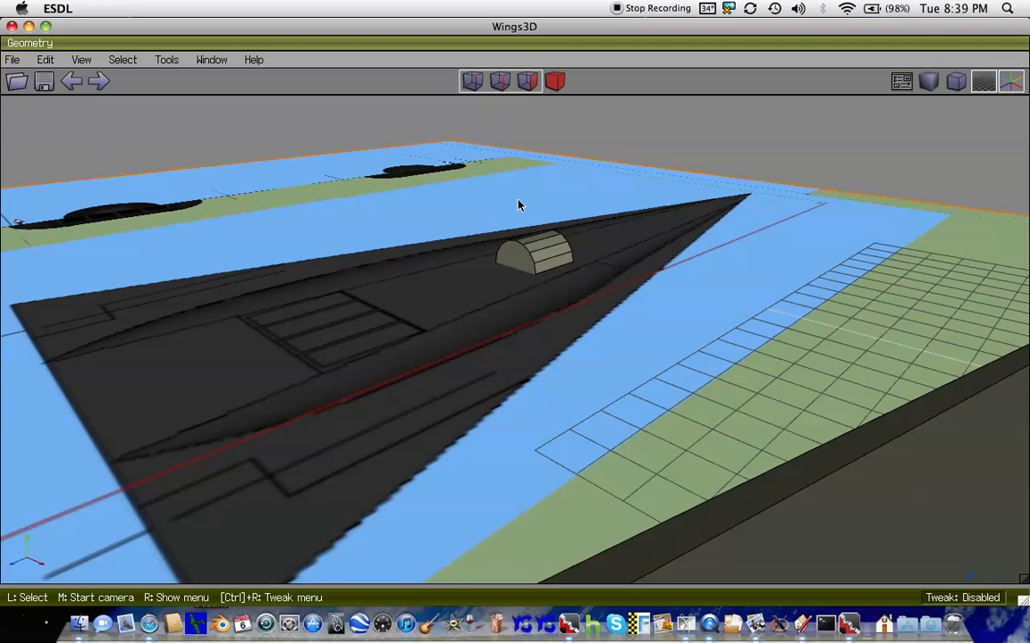
key(y)
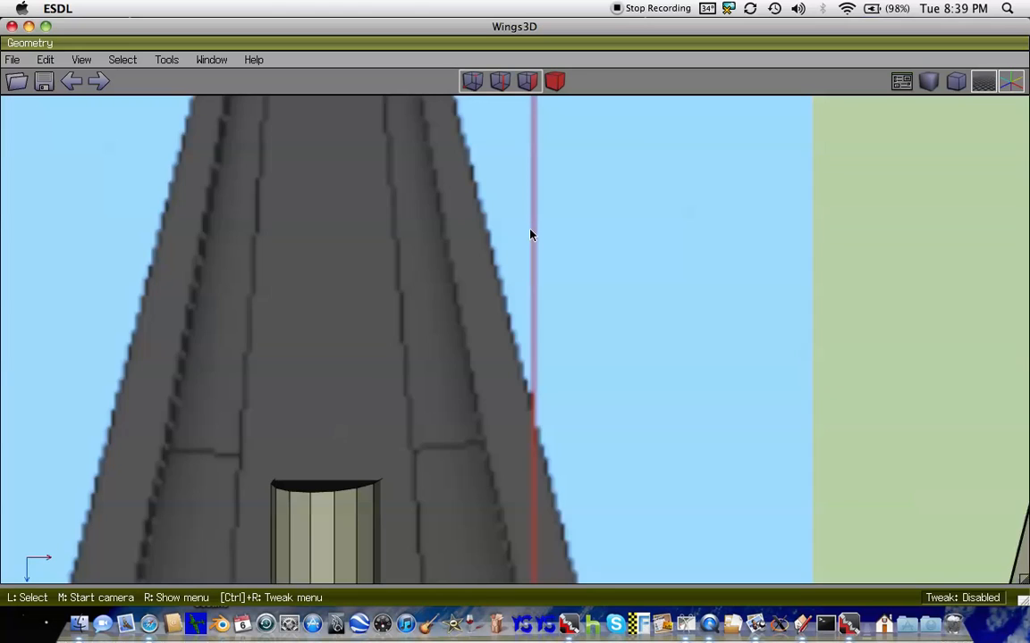
key(Left)
key(Down)
key(Down)
key(Down)
key(Down)
key(Down)
key(Down)
key(Down)
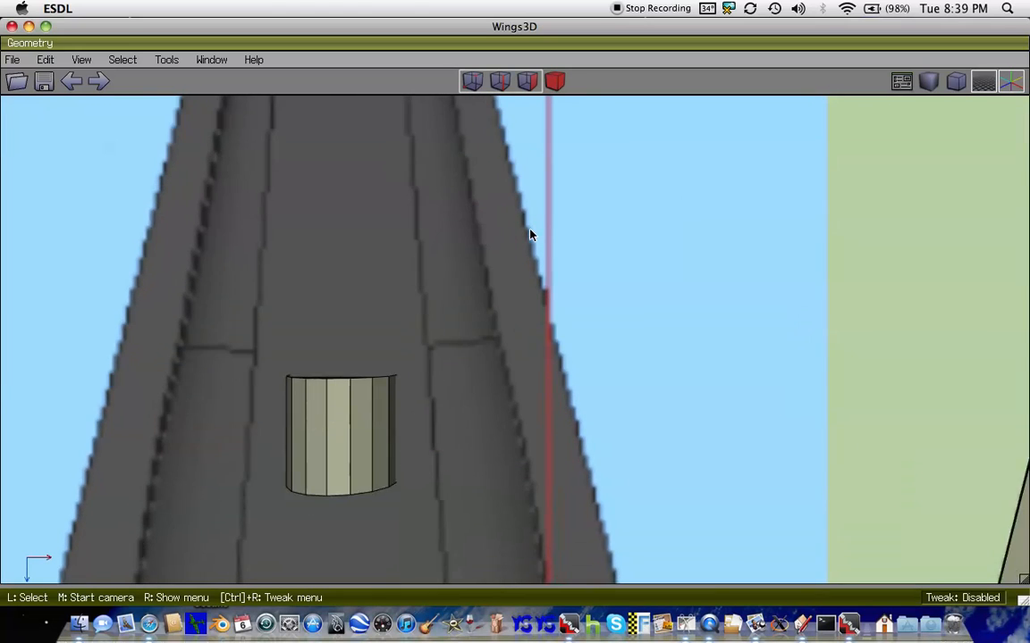
key(Left)
key(Left)
key(Left)
key(Left)
key(Left)
key(Down)
key(Down)
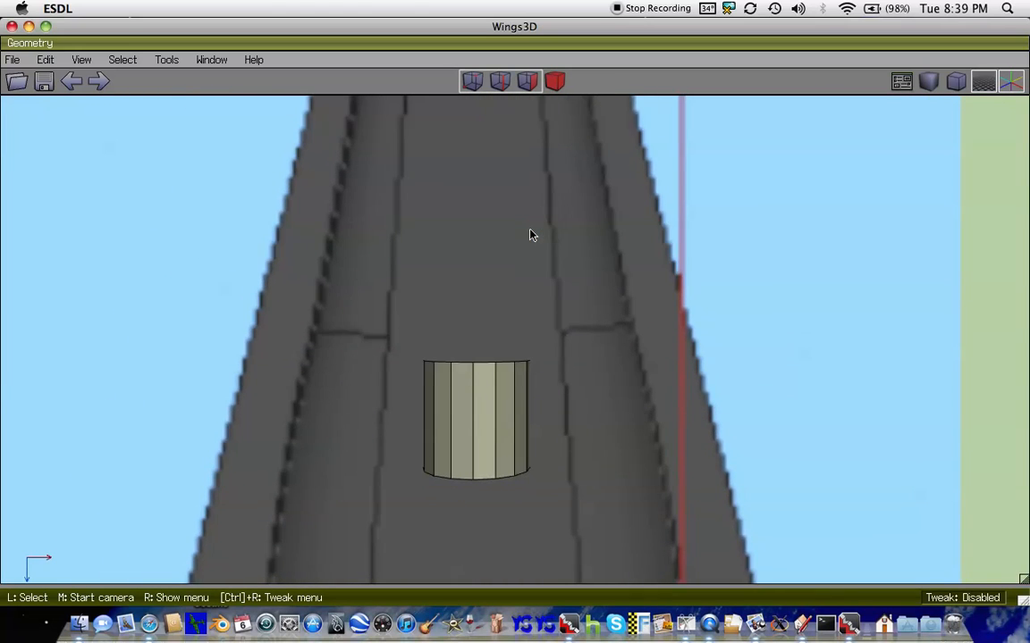
key(Left)
key(Down)
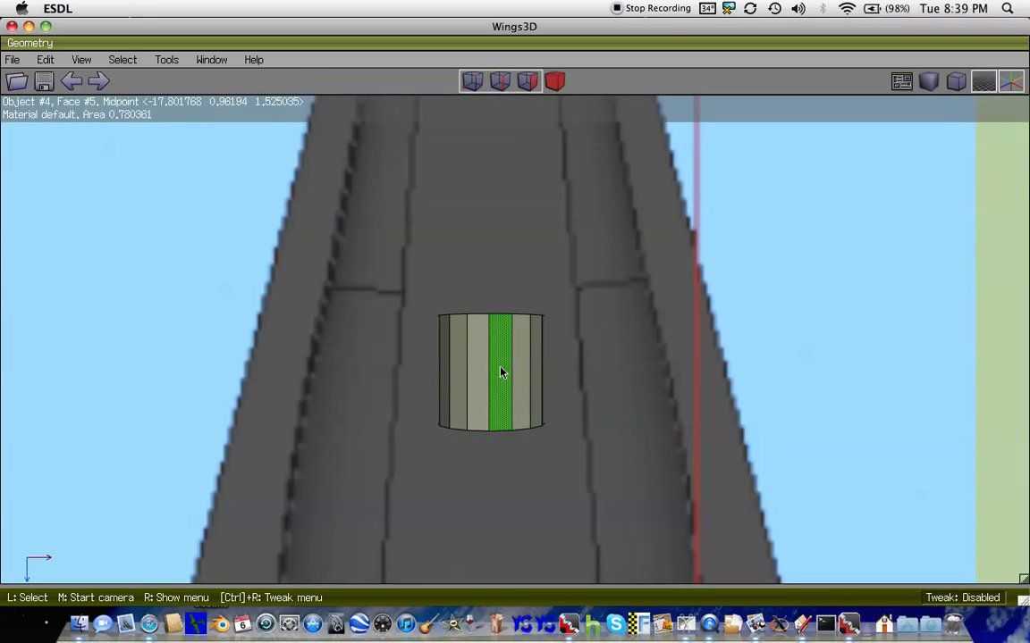
click(501, 374)
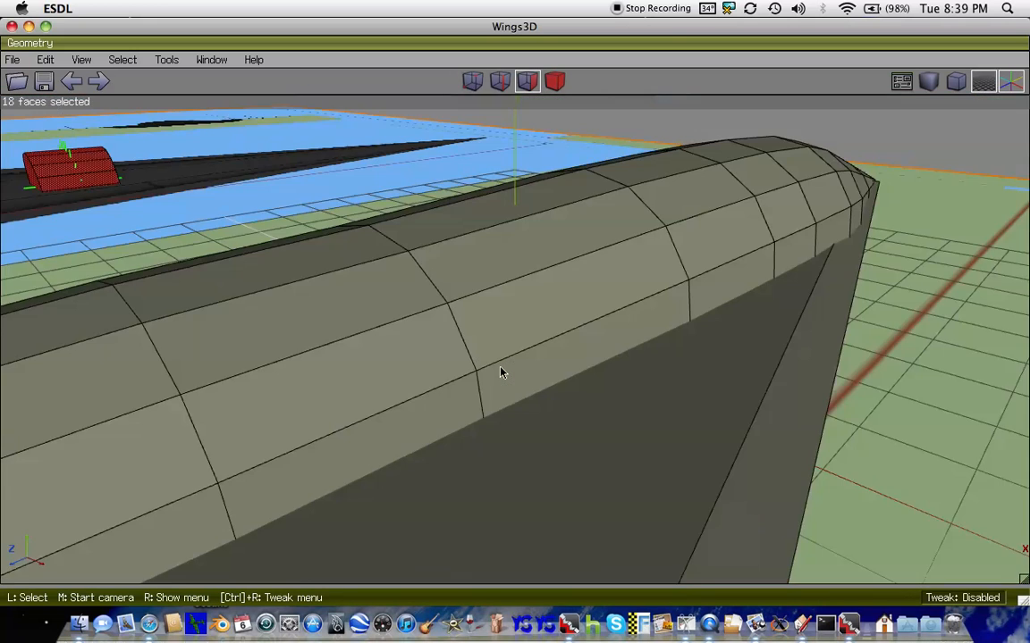
- Scale the cylinder uniformly to about 273% so its width nearly fills the raised hull section in the top-view drawing
key(y)
scroll(500, 372, down, 5)
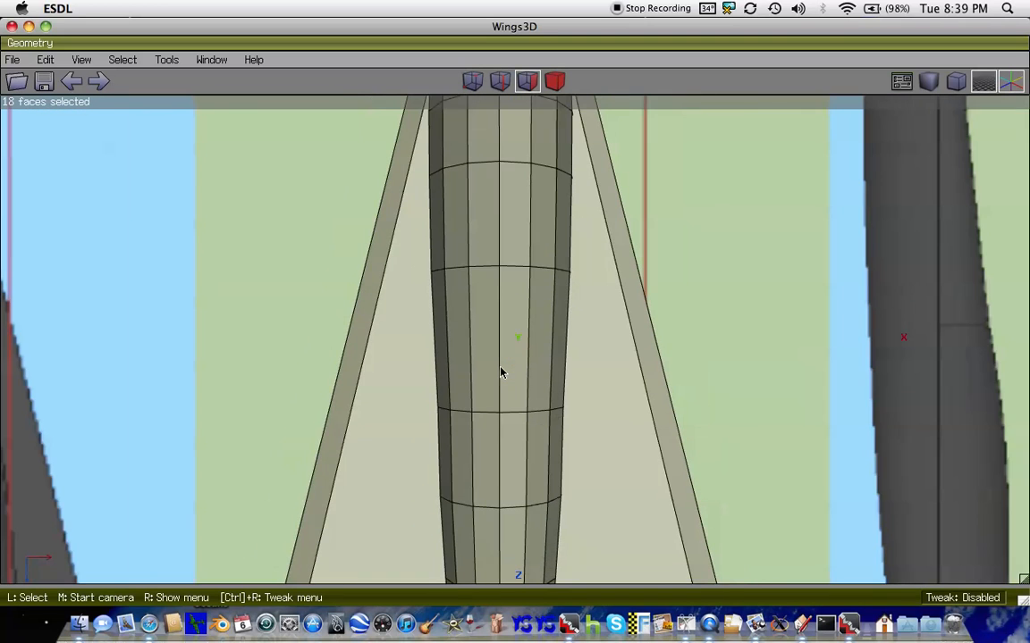
key(Left)
key(Left)
key(Left)
key(Left)
key(Left)
key(Left)
key(Left)
key(Left)
key(Left)
key(Left)
key(Left)
key(Left)
key(Left)
key(Left)
key(a)
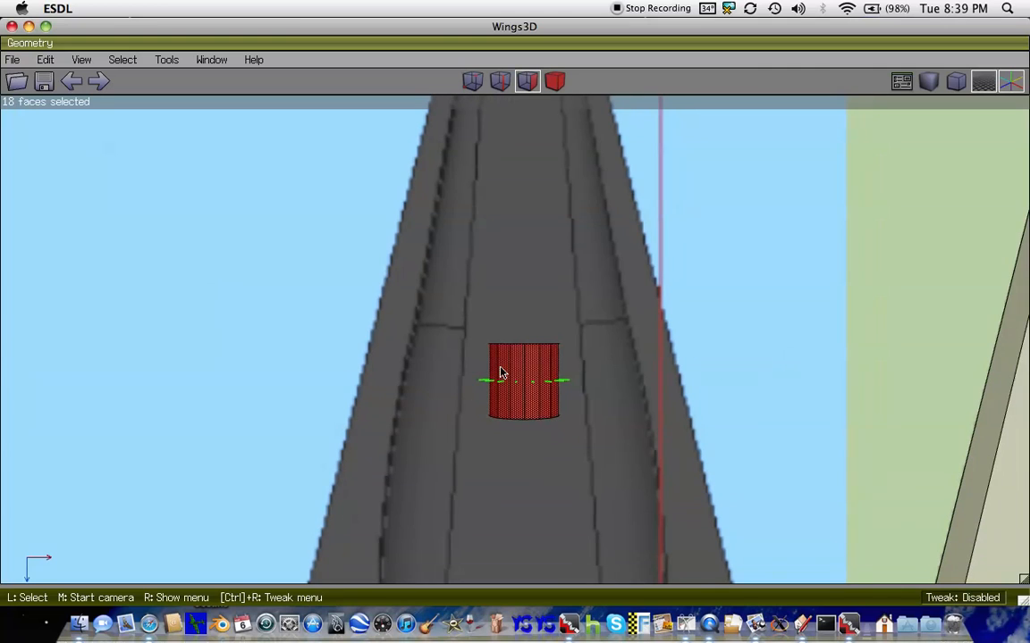
right_click(501, 373)
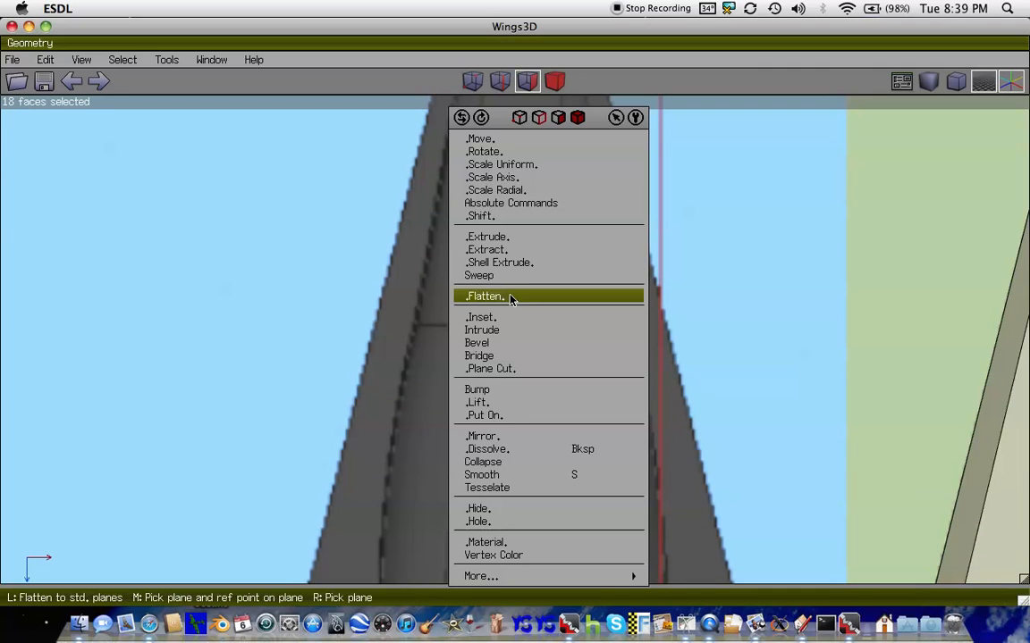
click(523, 171)
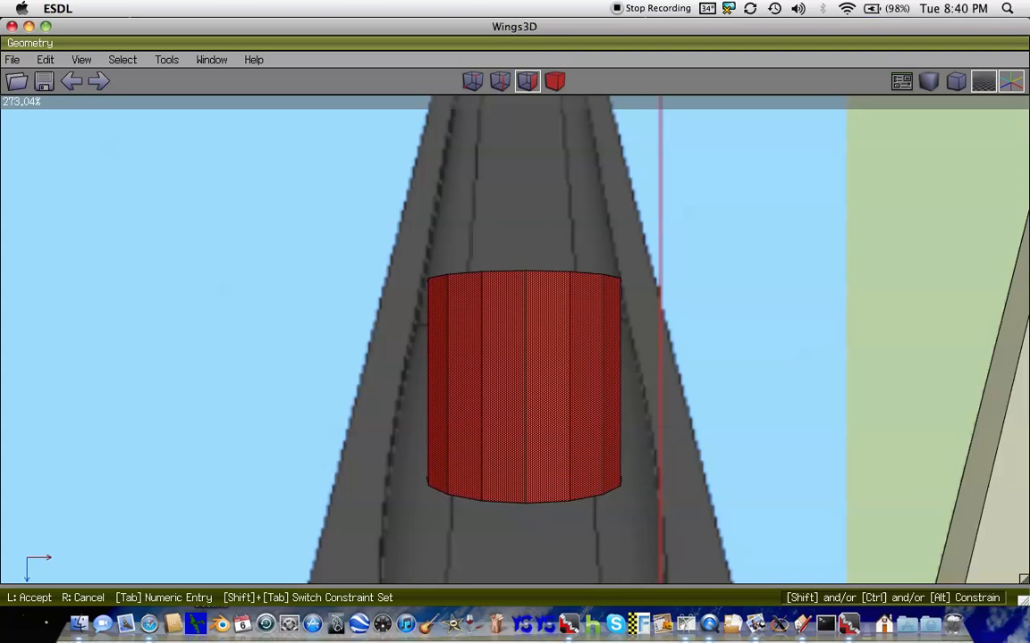
click(524, 171)
- Shorten the cylinder along the Z axis to about a third of its length
scroll(524, 172, down, 5)
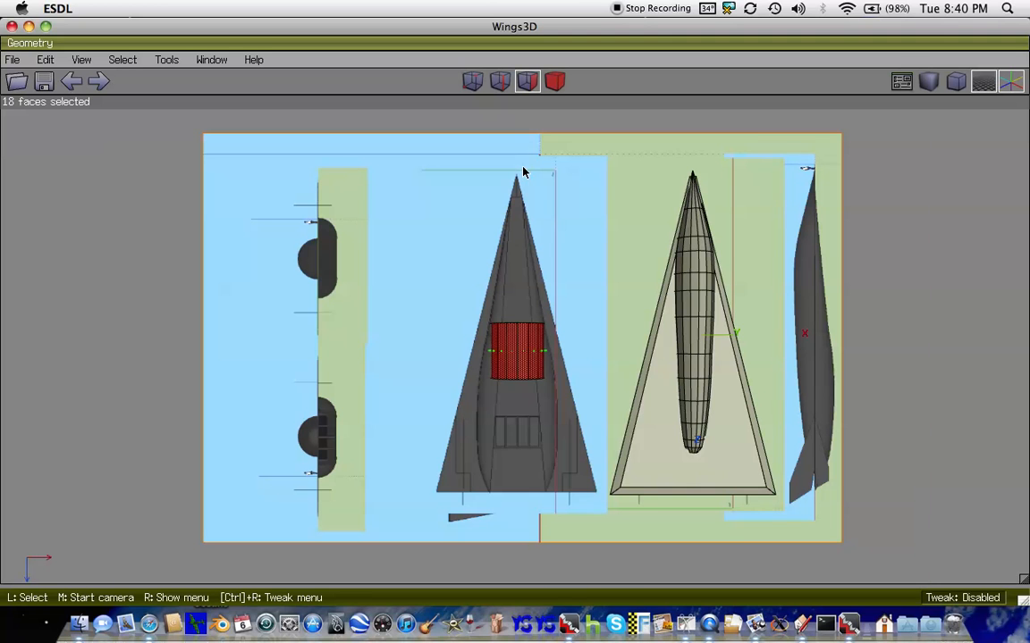
scroll(524, 170, up, 5)
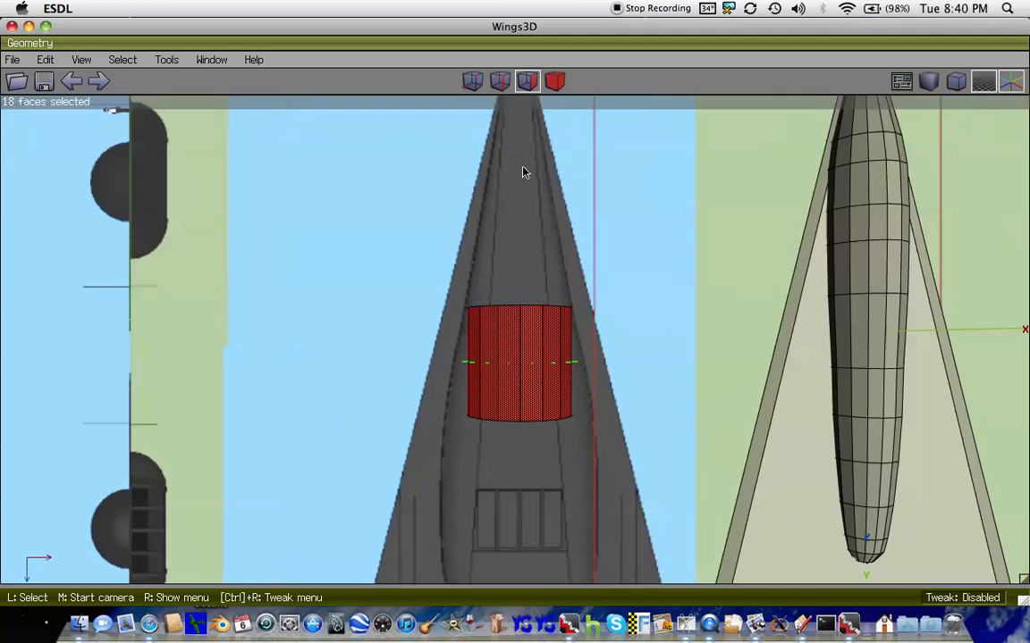
right_click(517, 373)
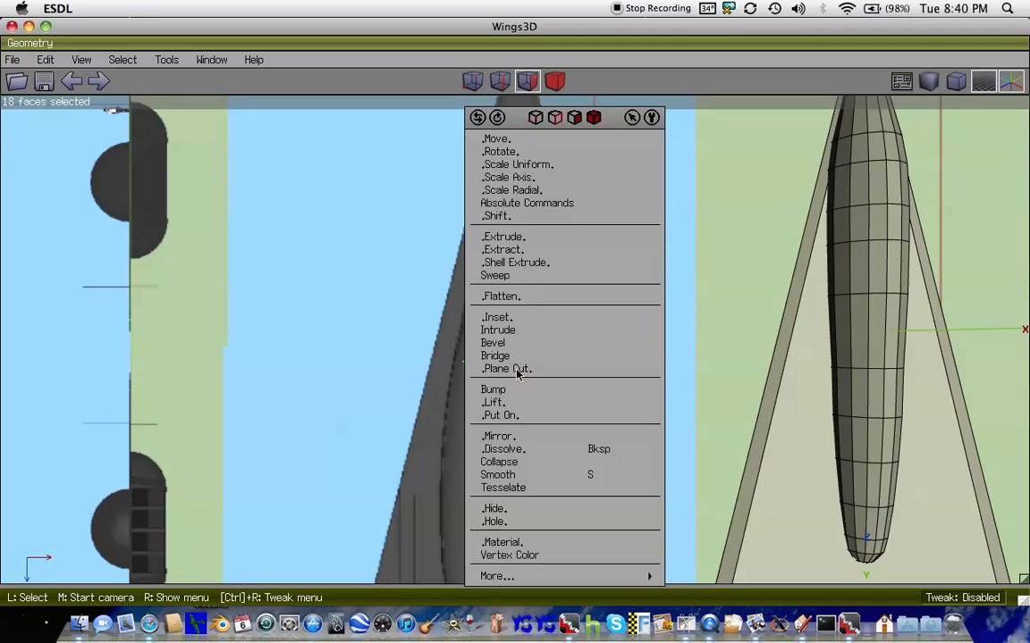
click(511, 177)
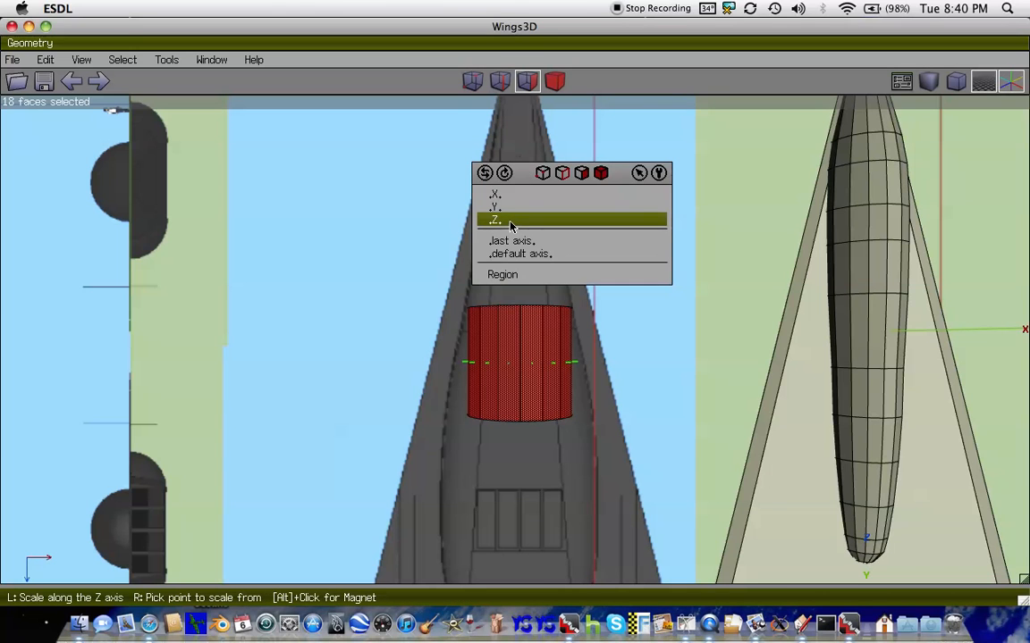
click(510, 220)
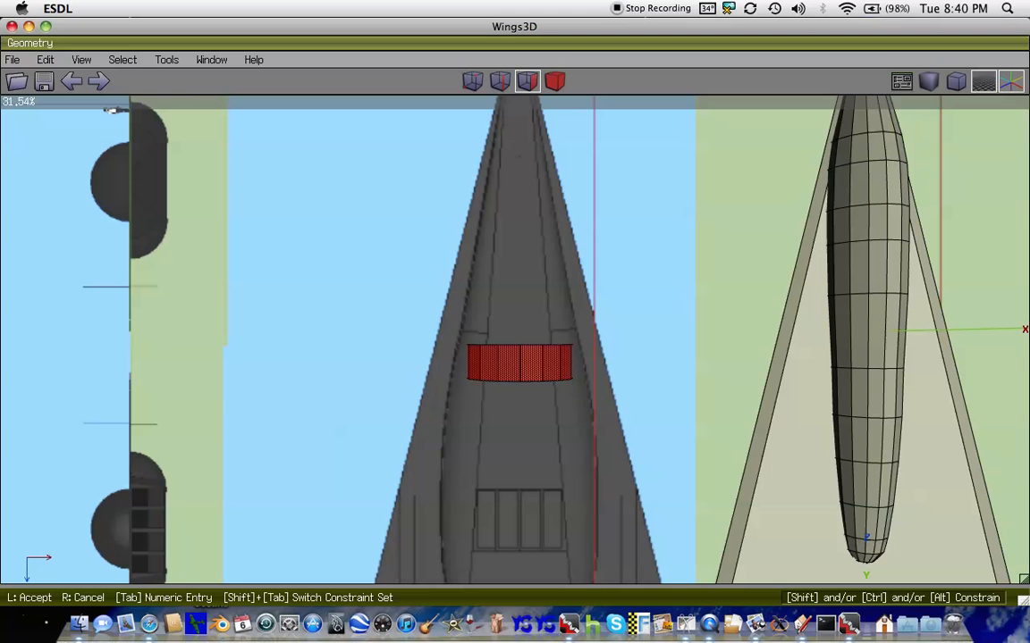
click(514, 225)
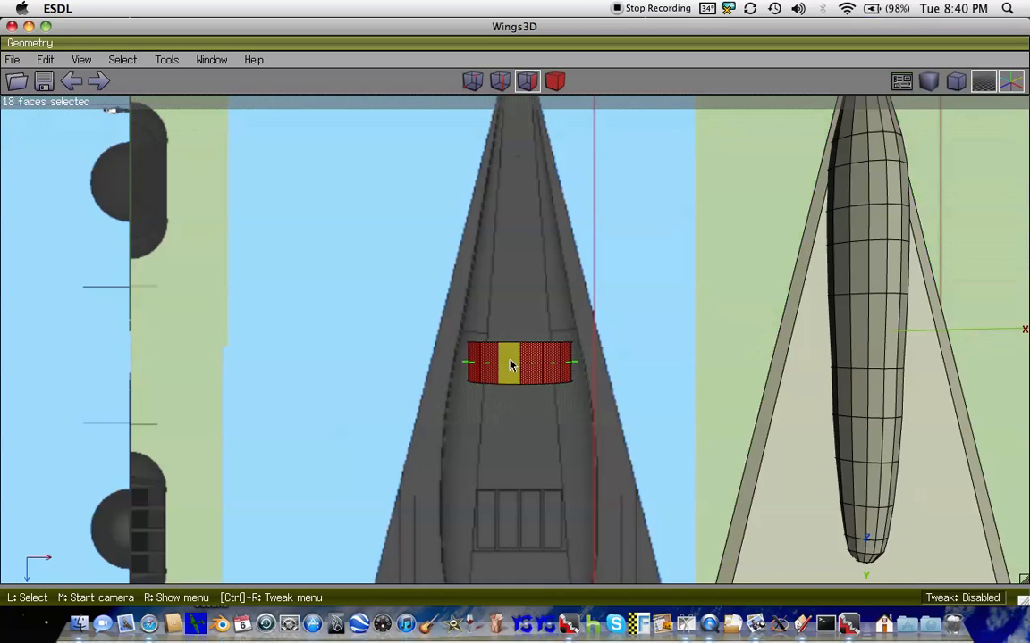
- Scale the cylinder uniformly to slightly over 112% so its width fills the raised hull section in the top view
key(Up)
key(Up)
key(Up)
key(Up)
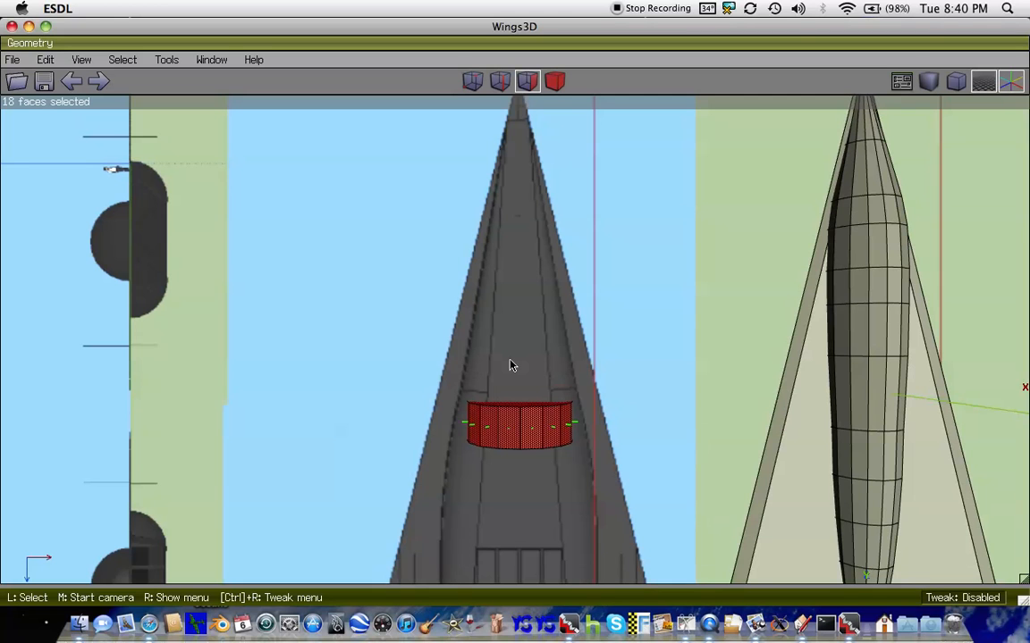
right_click(512, 364)
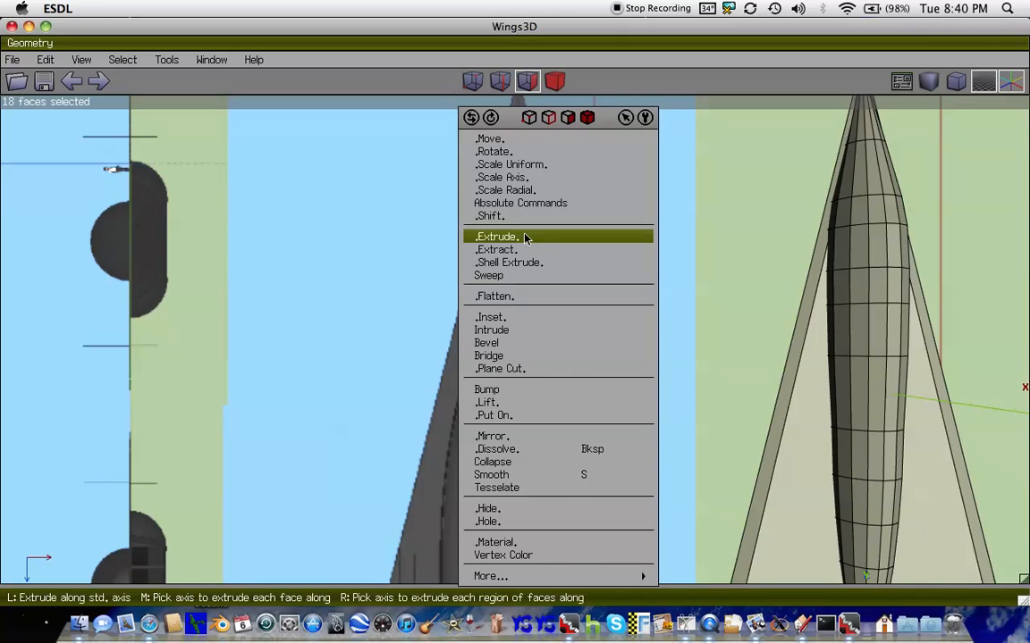
click(529, 164)
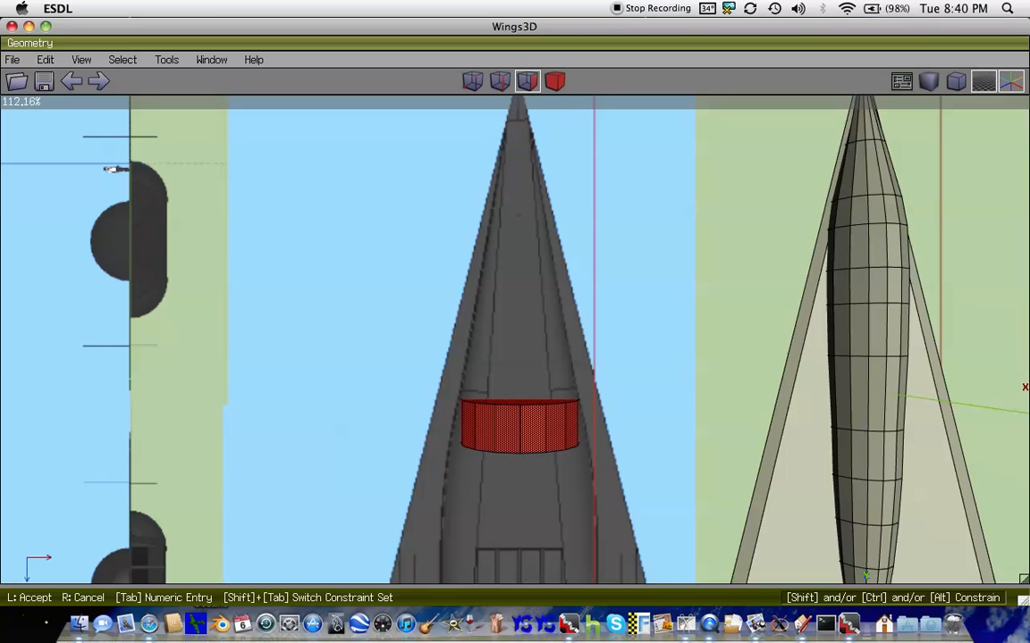
click(530, 171)
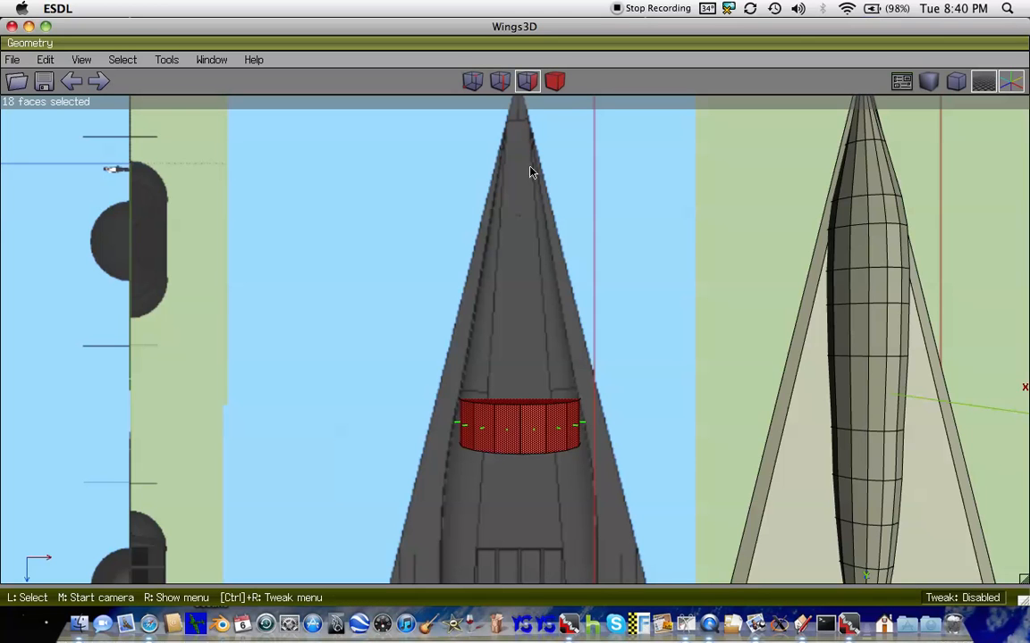
- Clear the face selection and select only the cylinder's stern-side end face
key(Down)
key(Down)
key(Down)
key(Down)
key(Down)
key(Down)
key(Down)
key(Down)
key(Down)
key(Down)
key(Down)
key(space)
key(f)
click(523, 217)
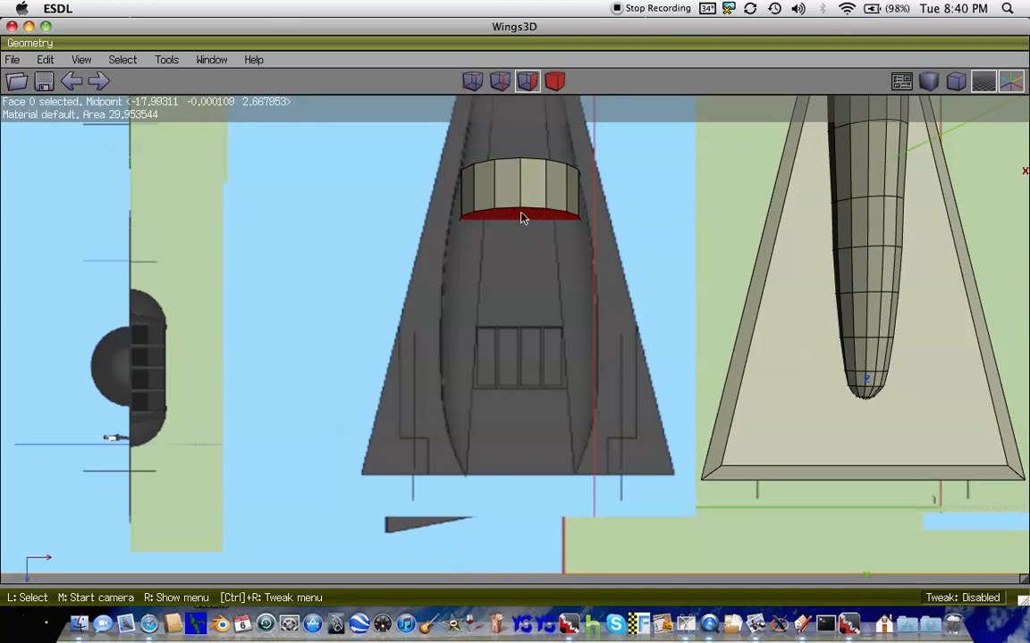
- Try insetting the cylinder's stern-side end face and moving it along the Z axis, and undo both operations
right_click(523, 217)
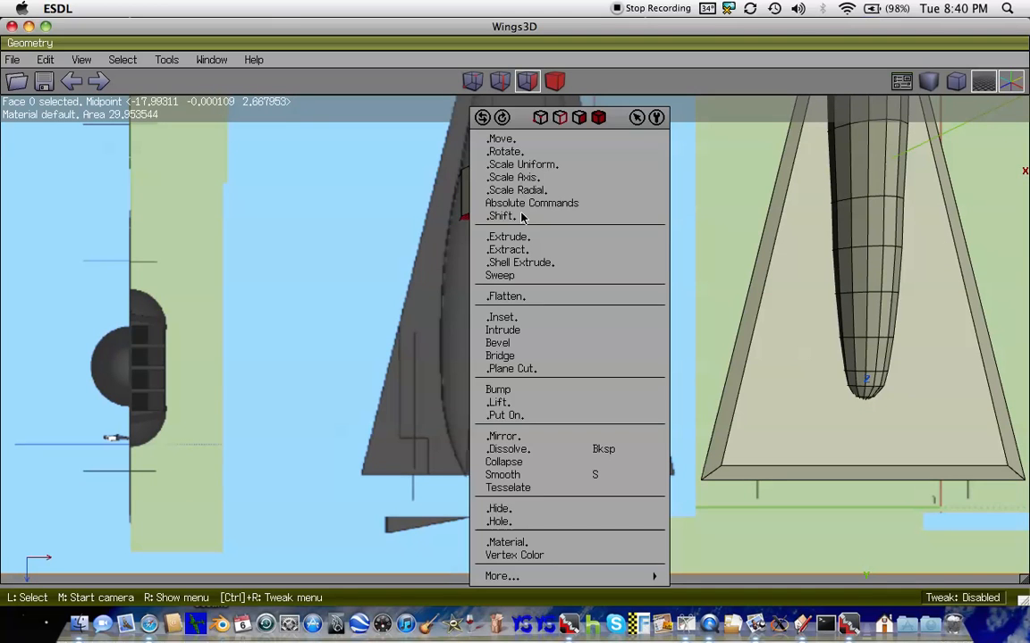
click(522, 318)
click(522, 322)
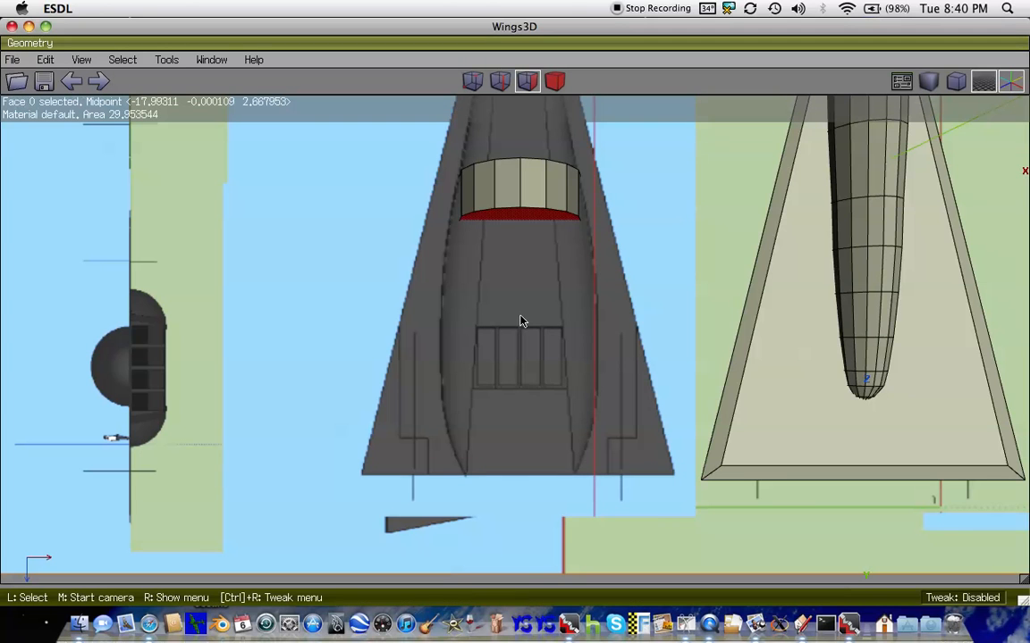
right_click(523, 321)
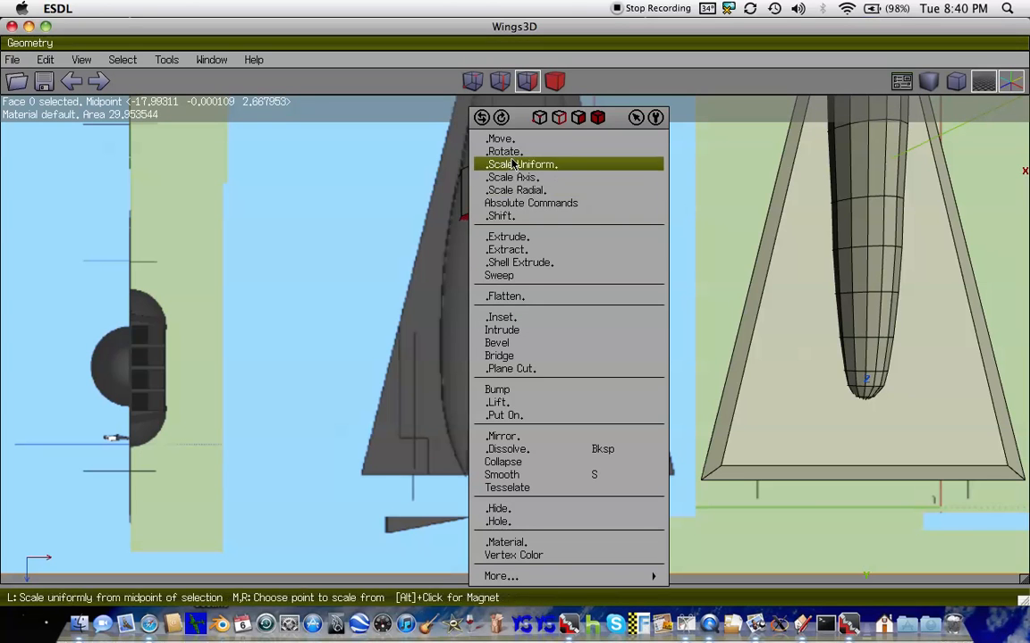
click(501, 135)
click(506, 224)
click(503, 221)
click(72, 81)
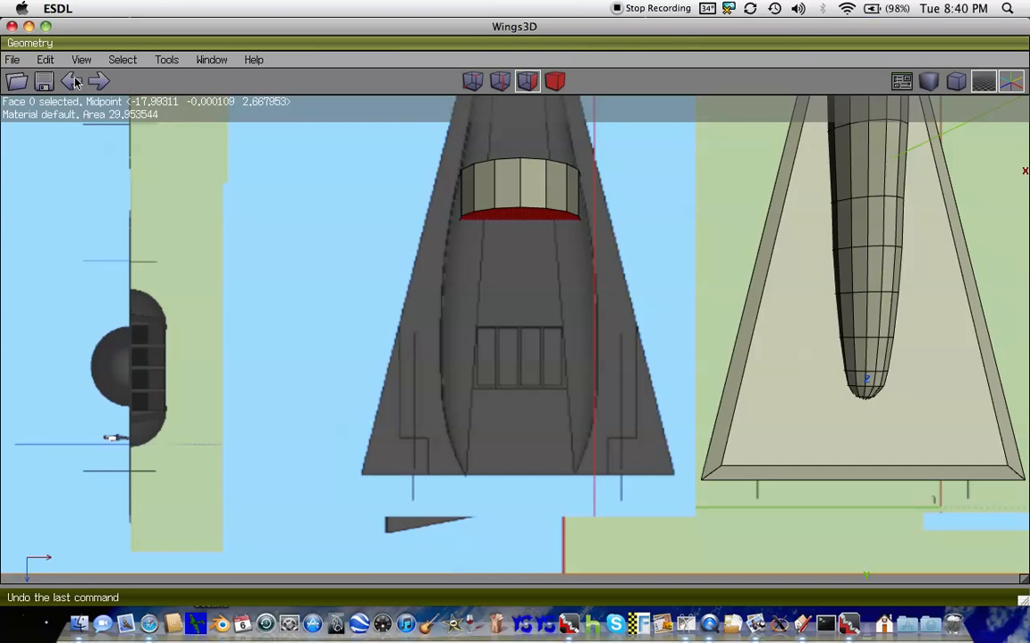
click(73, 82)
click(99, 82)
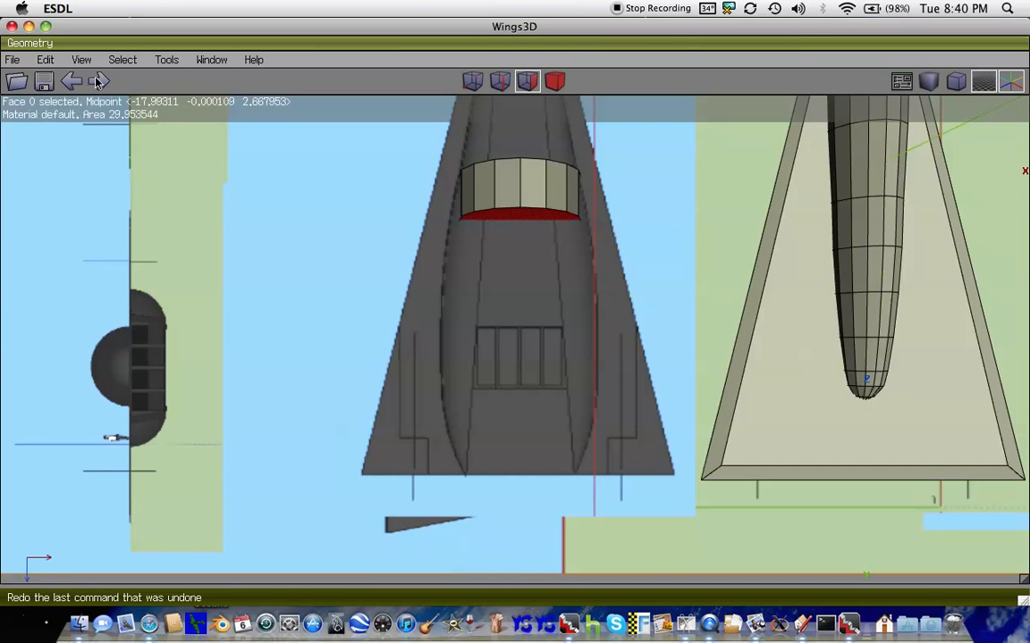
- Scale the stern-side end face uniformly to about 115.6% so the cylinder flares along the hull outline
right_click(496, 217)
click(500, 157)
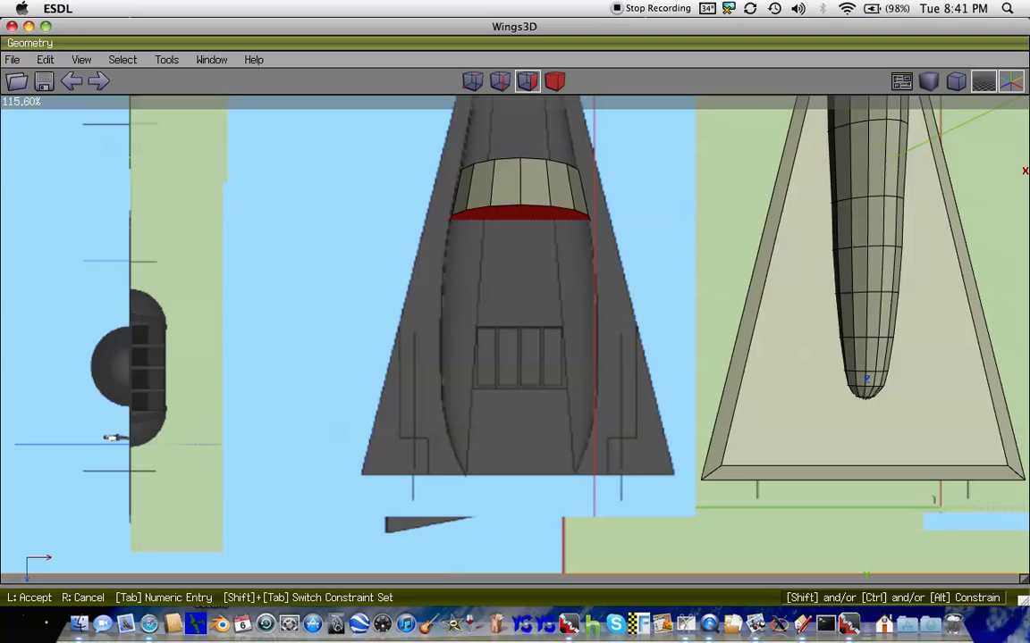
click(499, 163)
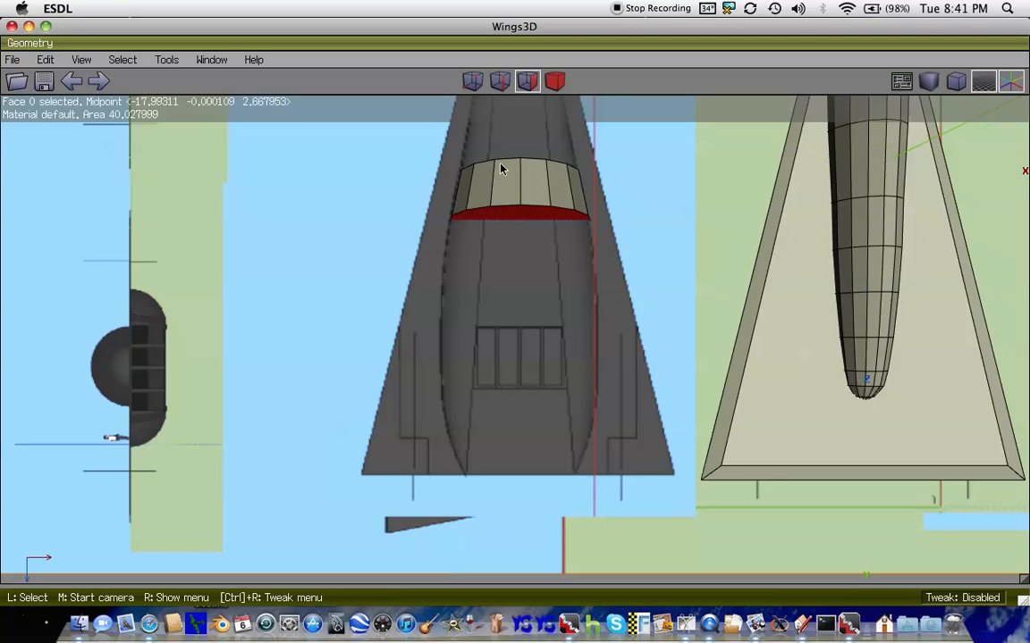
- Add a second hull segment by insetting the end face without shrinking it and moving it sternward to about Z 4.59
key(Right)
key(Right)
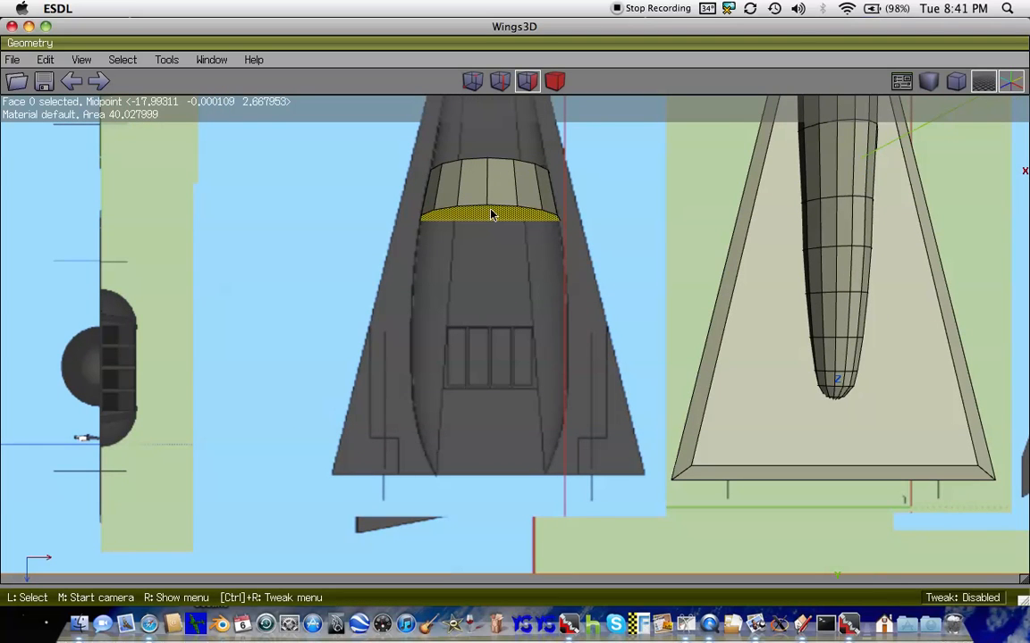
right_click(490, 214)
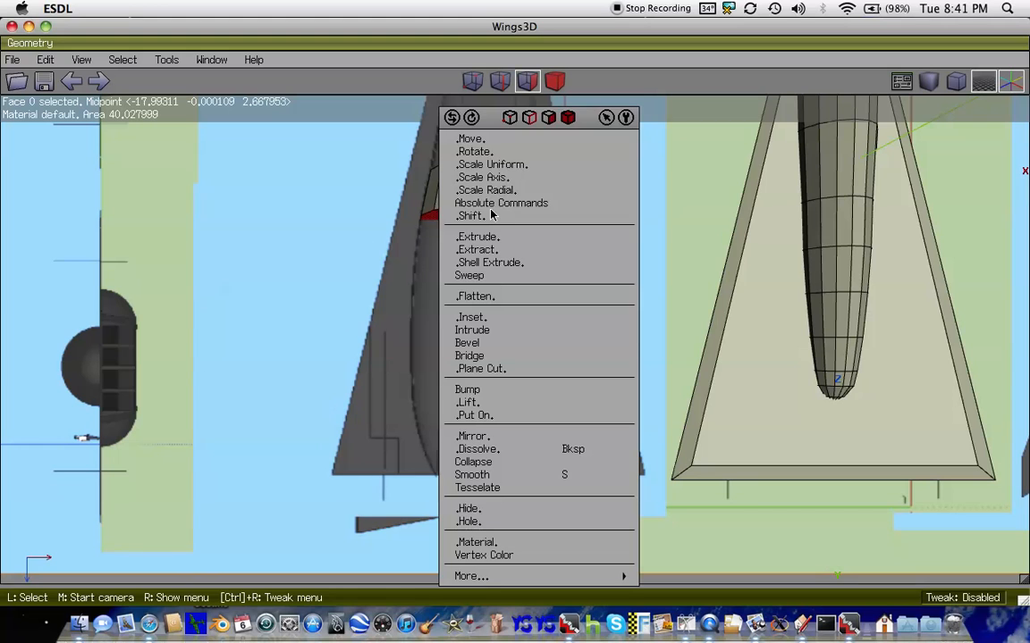
click(489, 319)
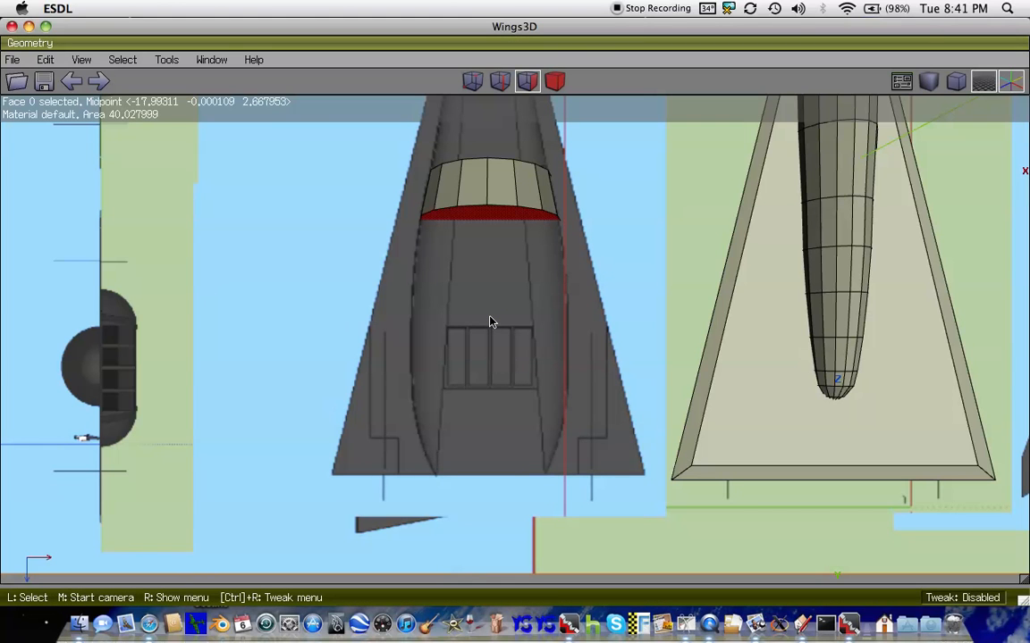
right_click(491, 322)
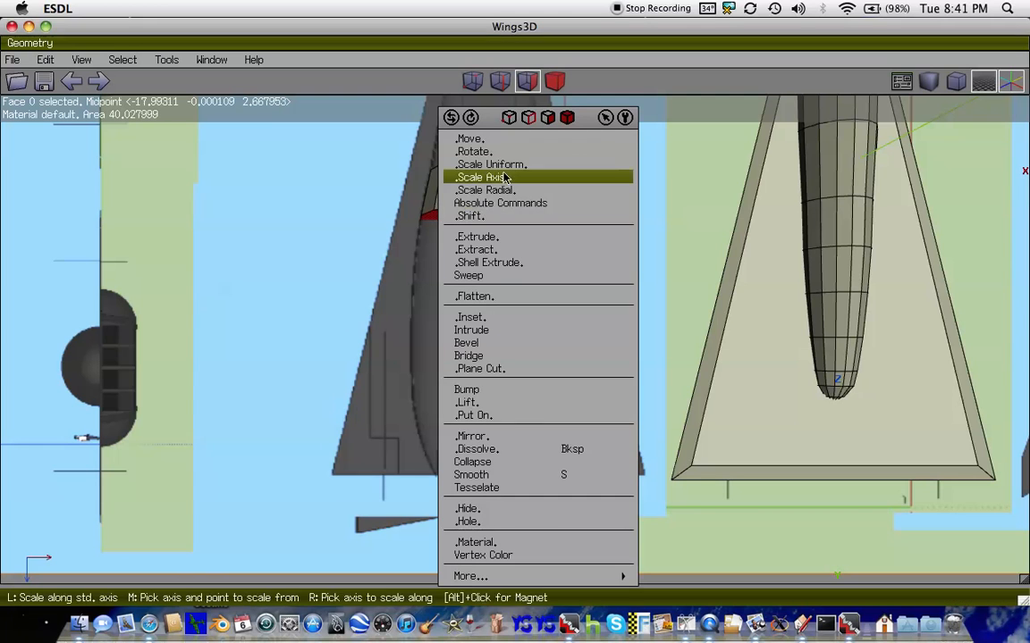
click(495, 141)
click(469, 226)
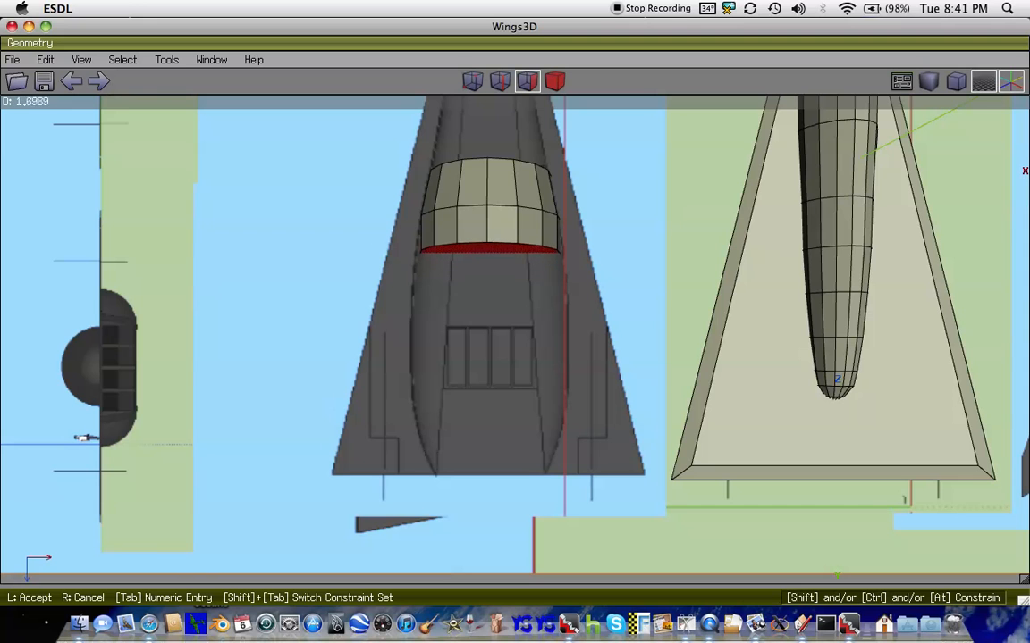
click(471, 215)
- Scale the second segment's end face uniformly to about 106% to follow the widening hull outline
right_click(470, 215)
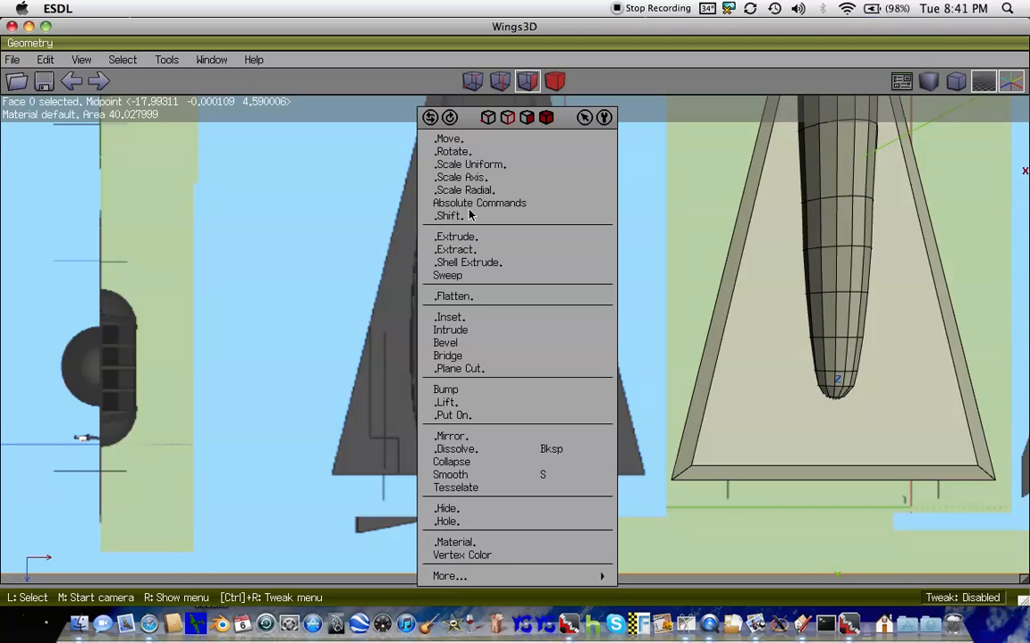
click(545, 165)
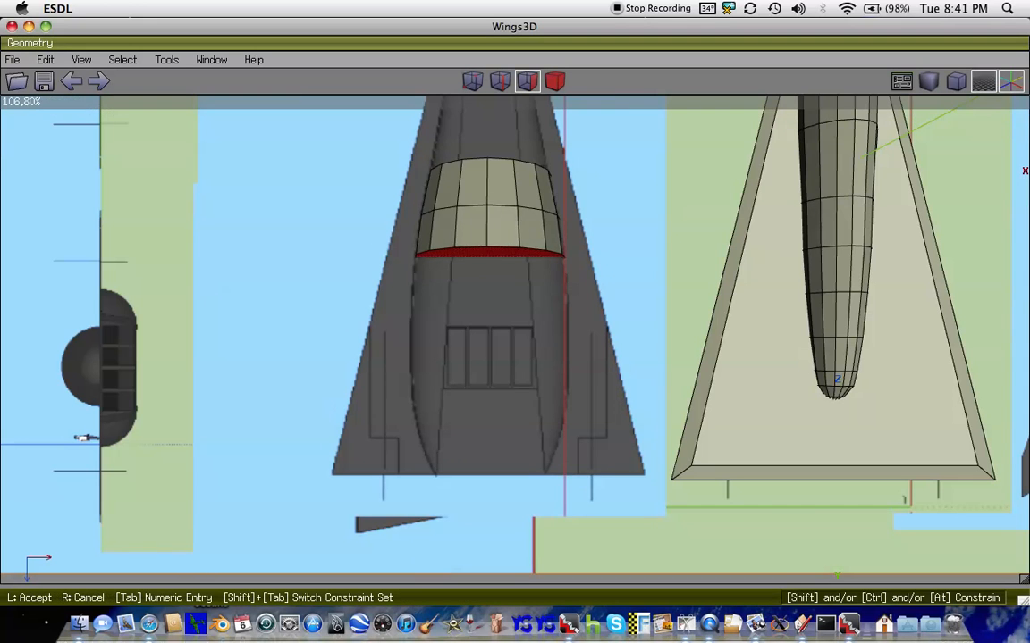
click(487, 170)
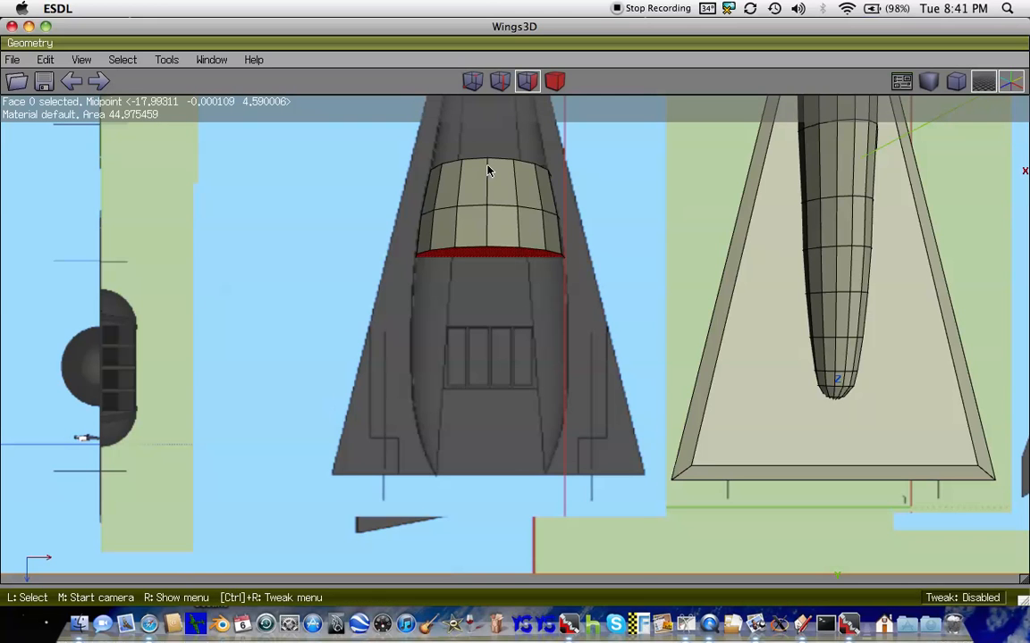
- Add a third hull segment by insetting the end face without shrinking it and moving it along Z to about 6.16
right_click(487, 167)
click(494, 318)
right_click(496, 322)
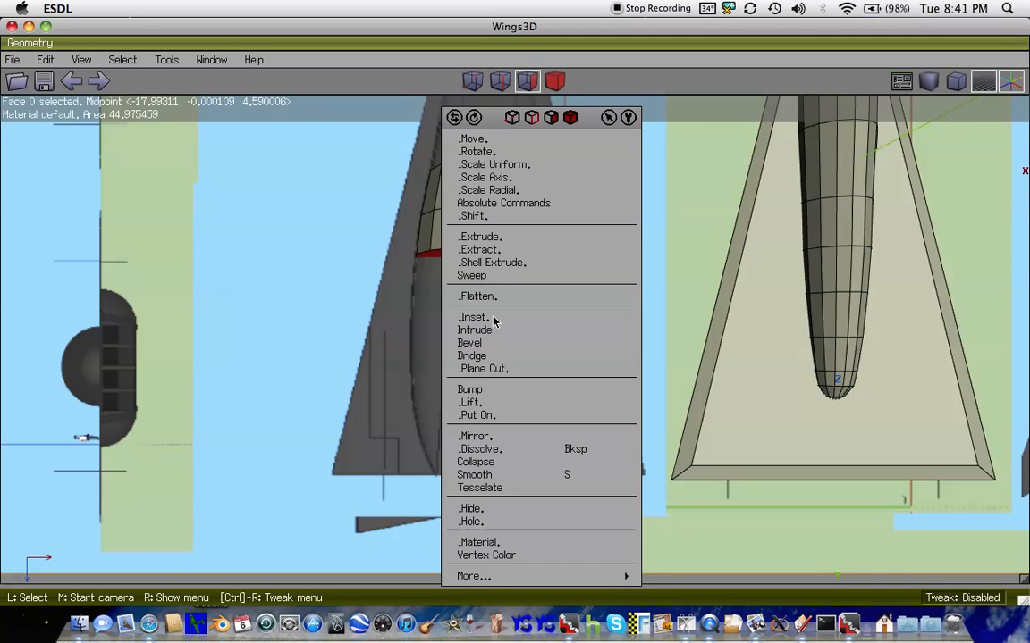
click(501, 143)
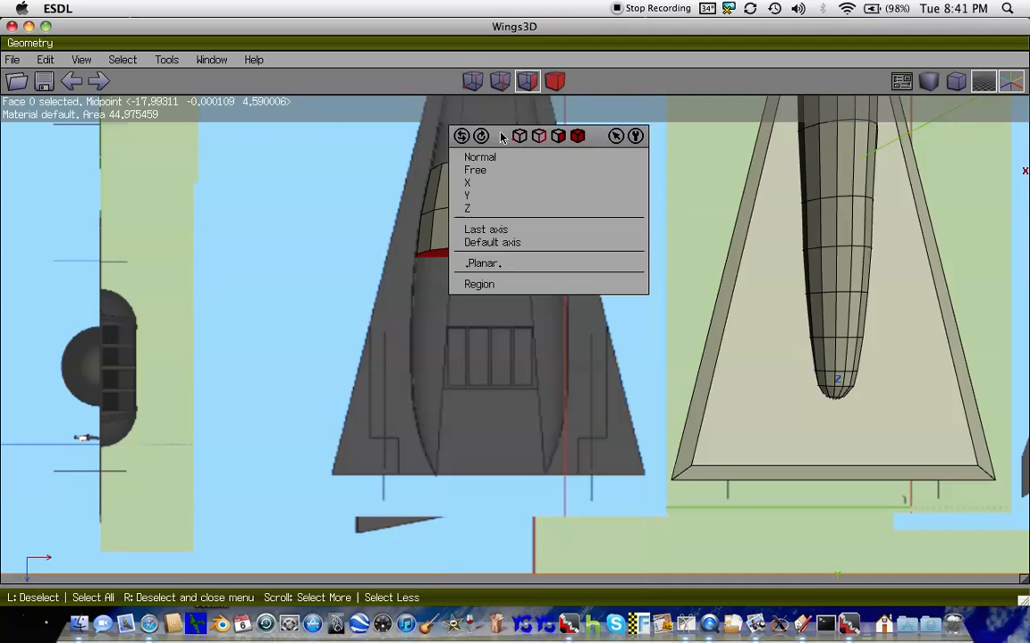
click(484, 208)
click(485, 220)
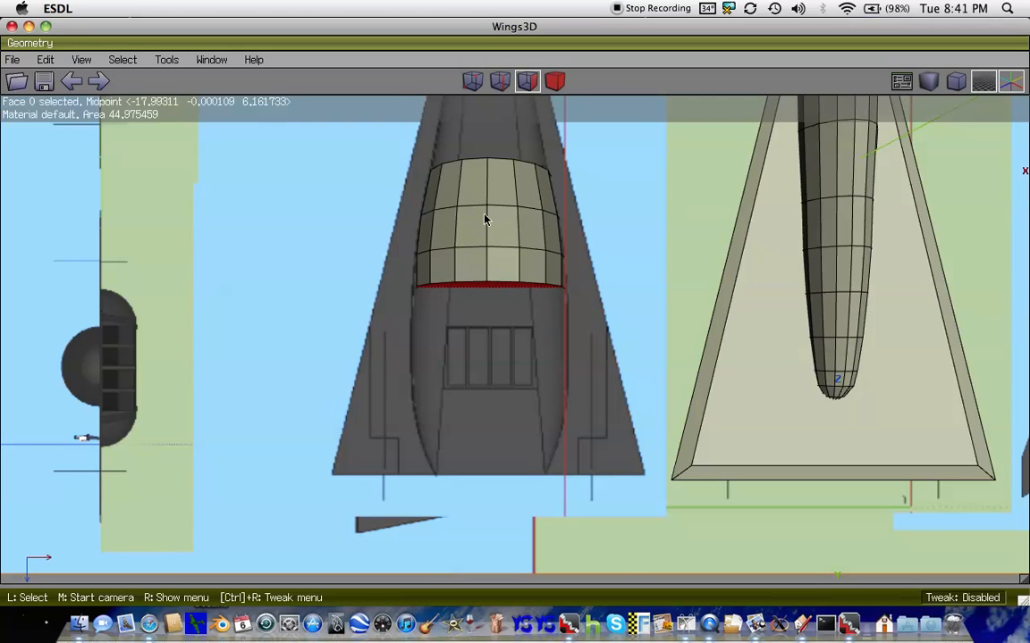
- Scale the third segment's end face up slightly and uniformly so its edges meet the hull outline
right_click(484, 219)
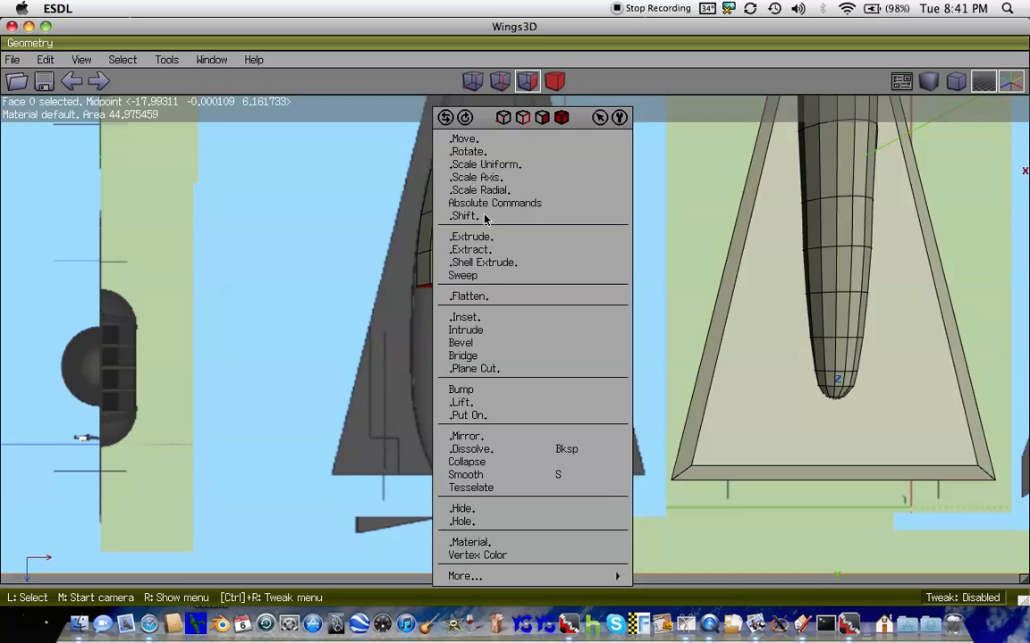
click(491, 161)
click(505, 167)
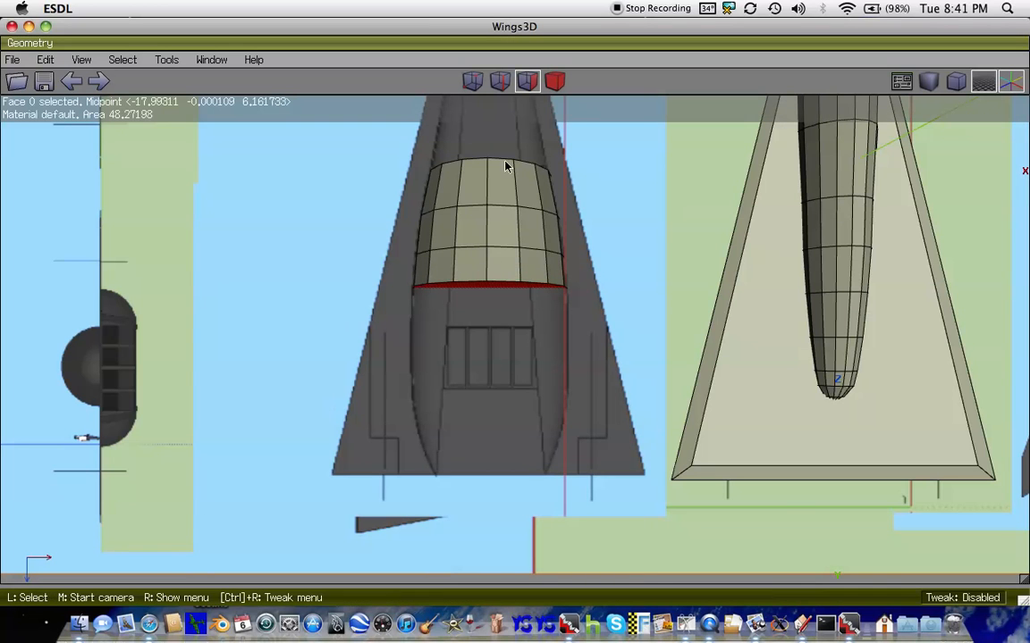
- Add a fourth segment by insetting the end face without shrinking it and moving it about 1.95 along Z to the panel grid's front edge
right_click(505, 166)
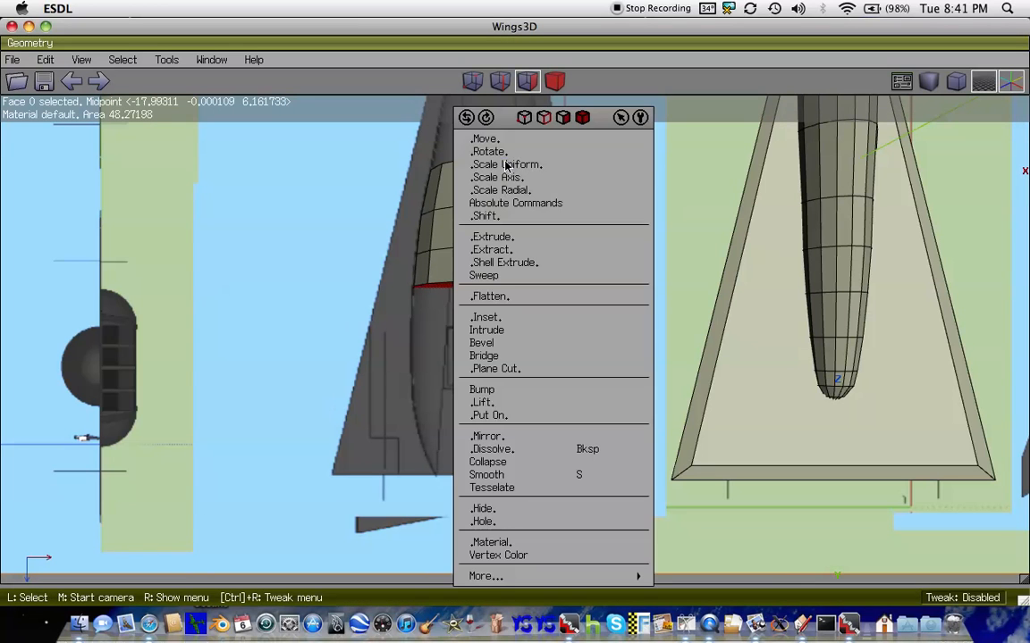
click(513, 324)
right_click(514, 324)
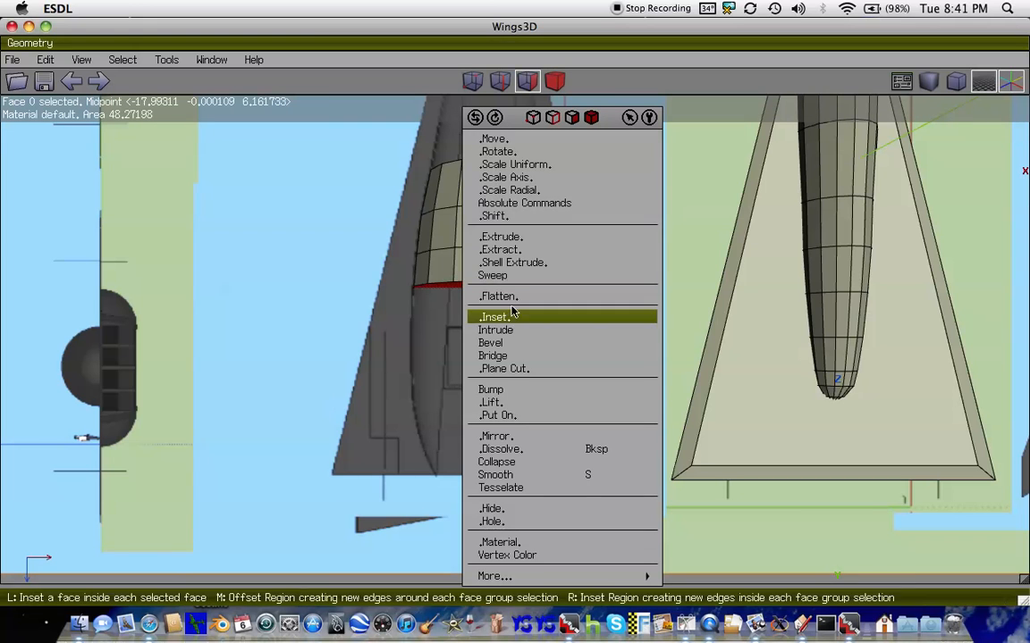
click(515, 143)
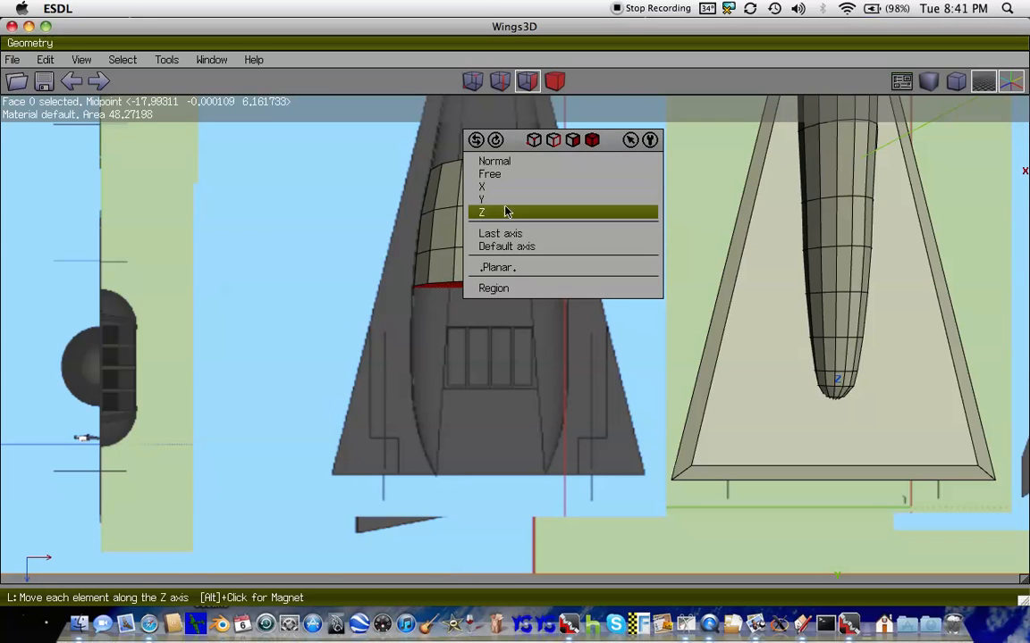
click(460, 195)
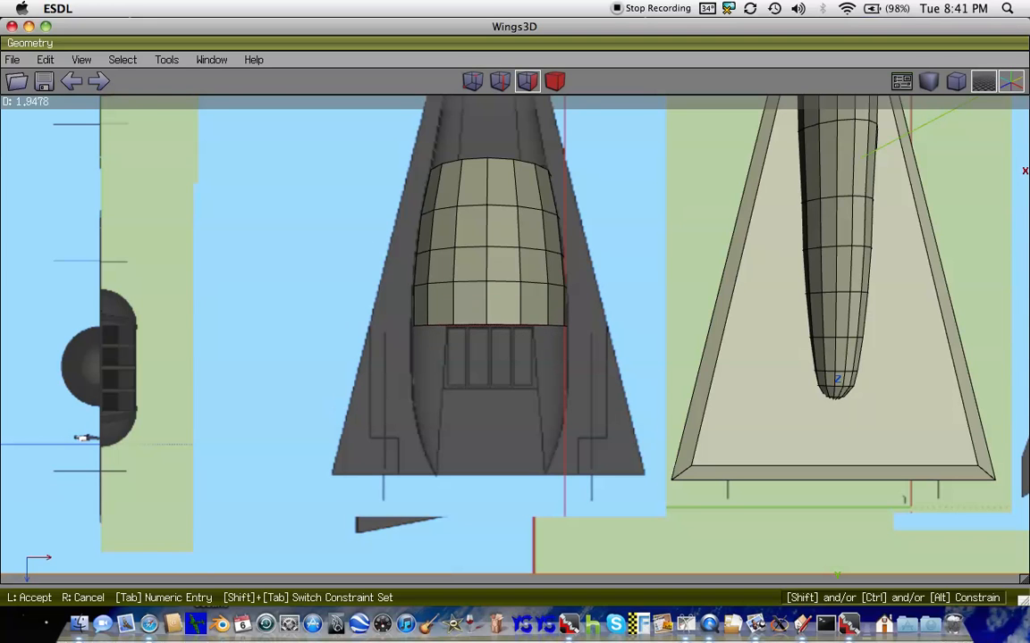
click(505, 212)
- Scale the fourth segment's end face uniformly to about 103.6% to match the hull's width at the panel grid
right_click(505, 212)
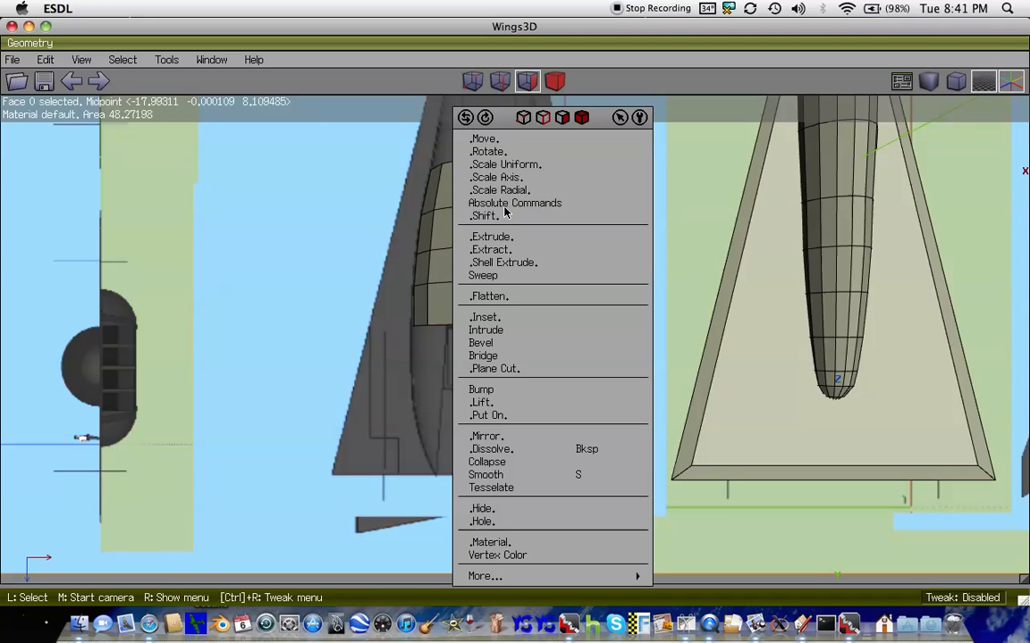
click(505, 164)
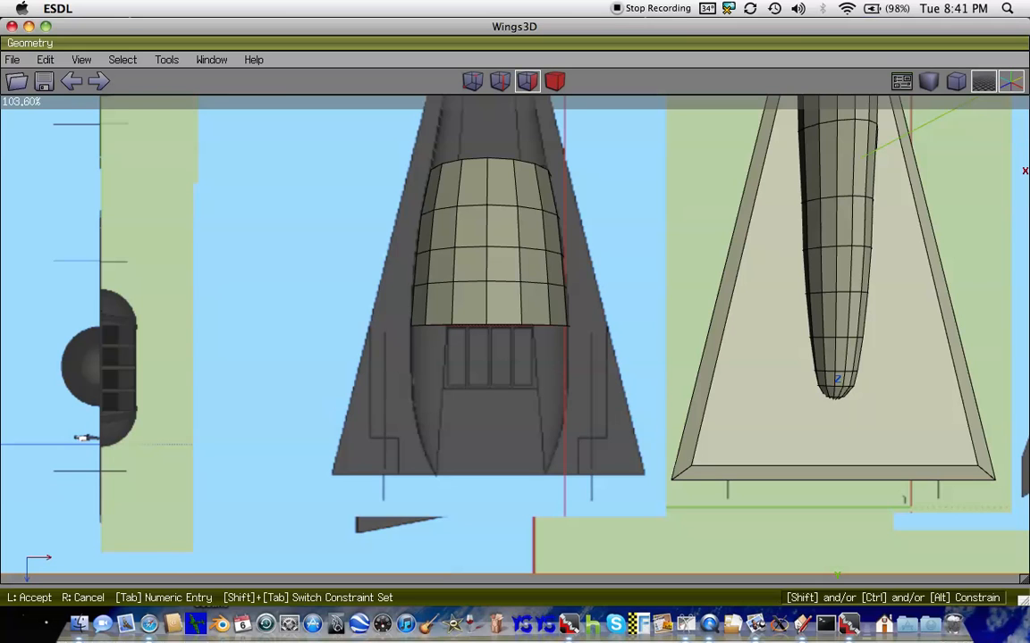
click(516, 168)
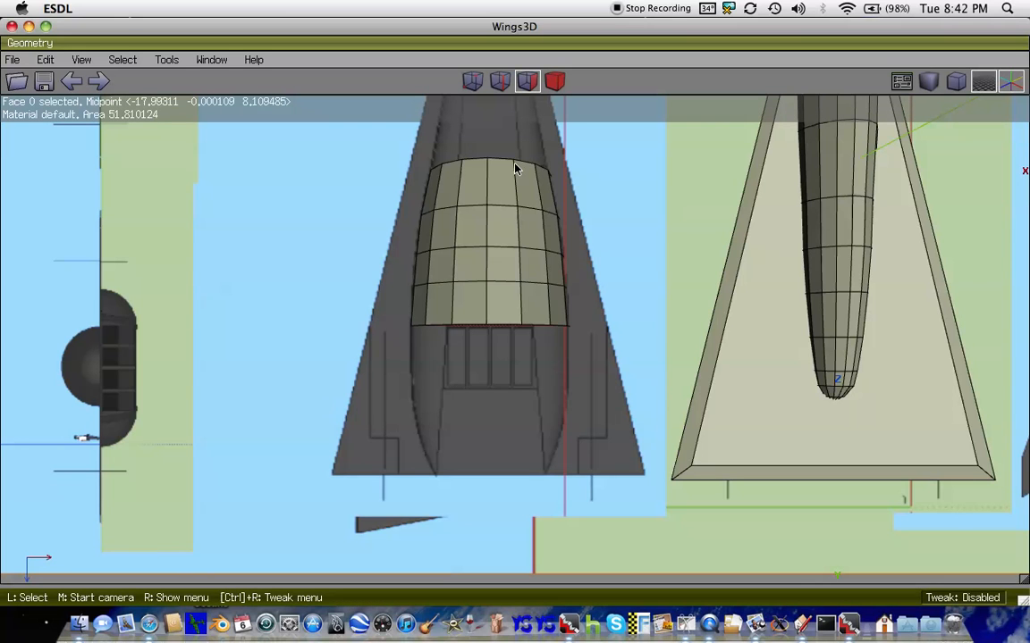
- Add a fifth hull segment by insetting the end face without shrinking it and moving it along Z to about 10.33
right_click(516, 168)
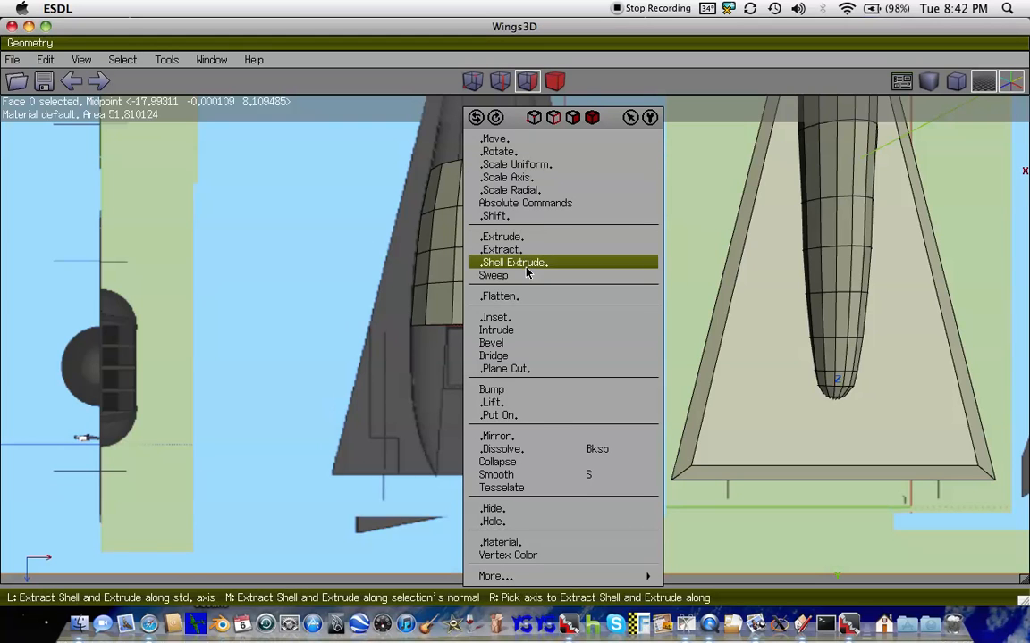
click(515, 321)
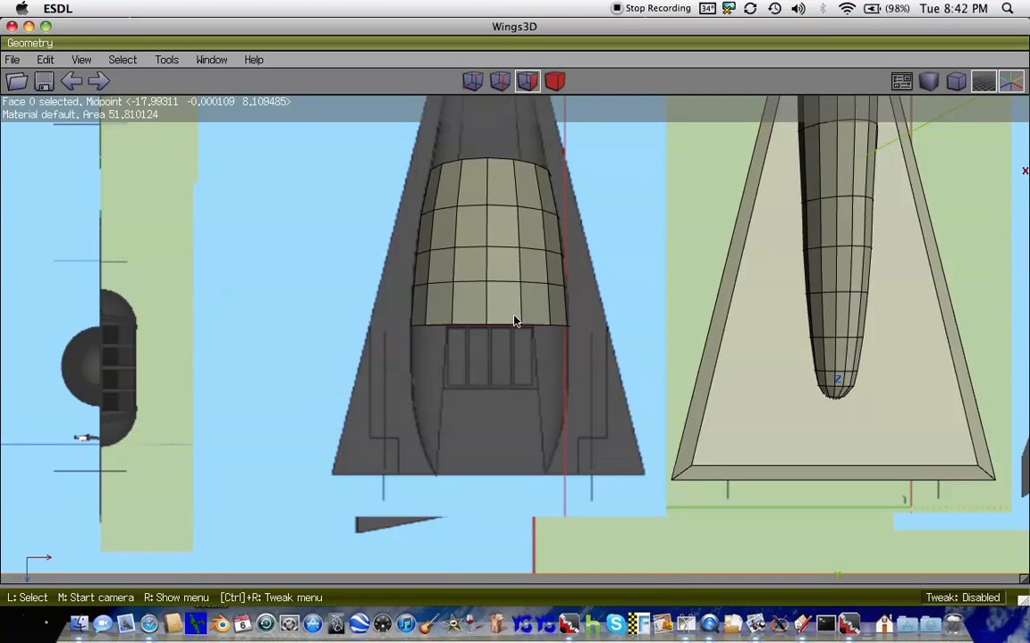
right_click(514, 320)
click(496, 138)
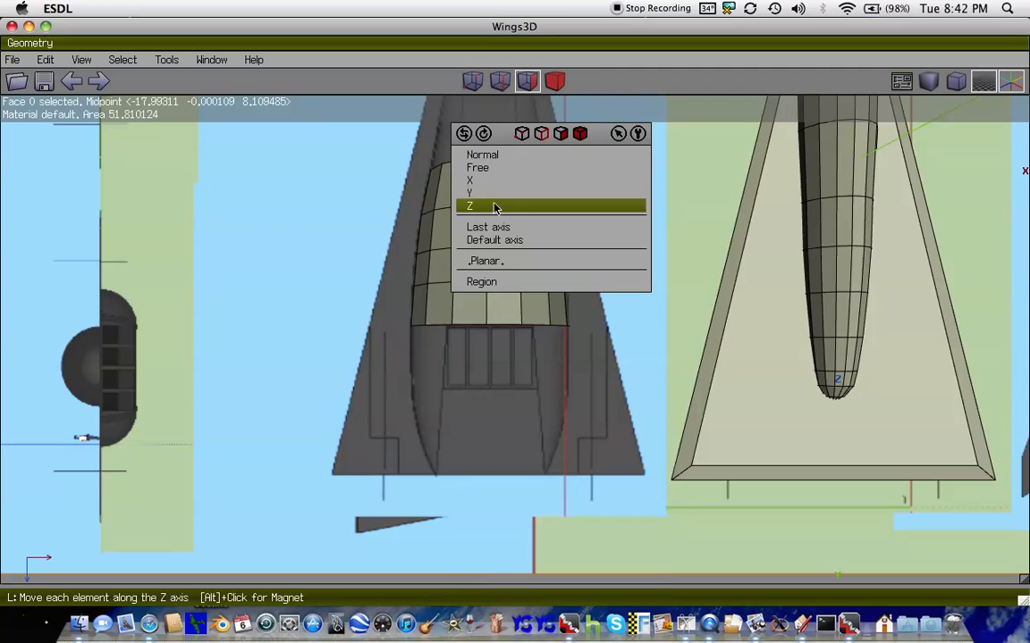
click(495, 206)
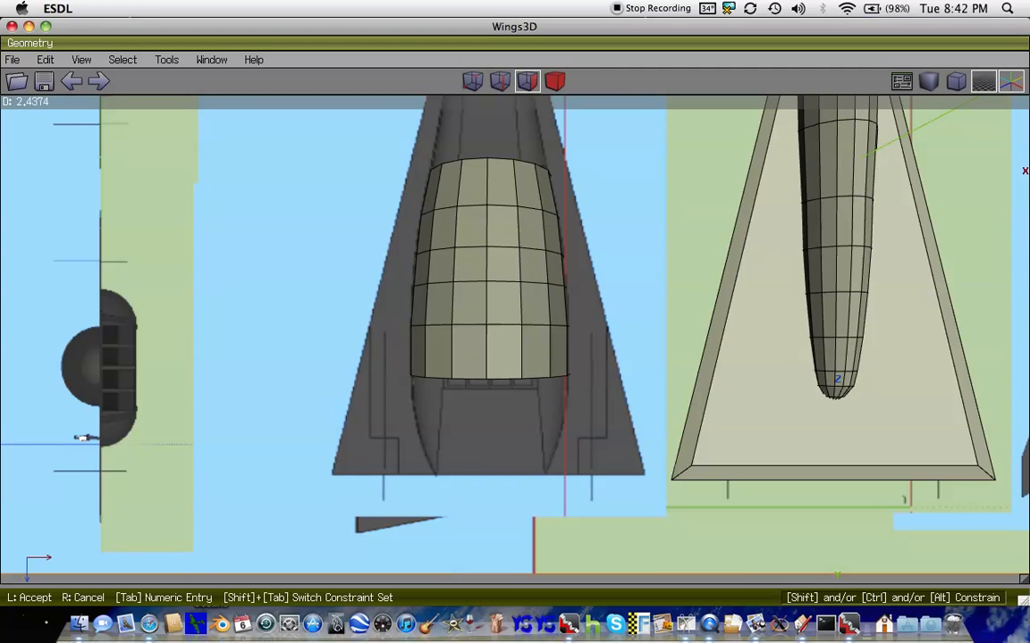
click(491, 217)
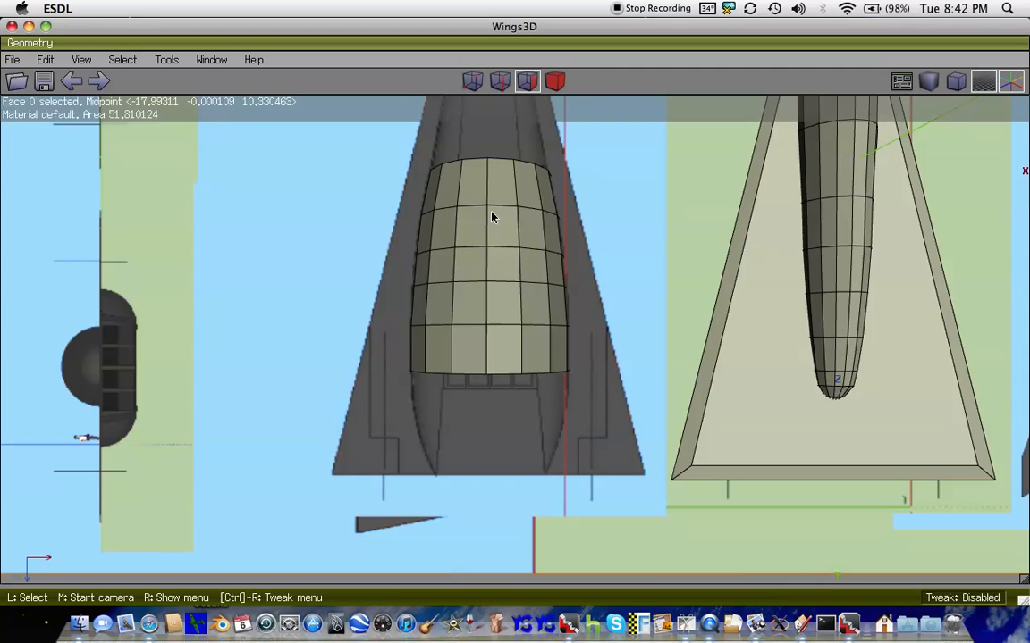
- Move the fifth segment's end face about 1.0 further along Z to the rear edge of the blueprint's panel grid
key(Down)
key(Down)
key(Down)
key(Down)
key(Down)
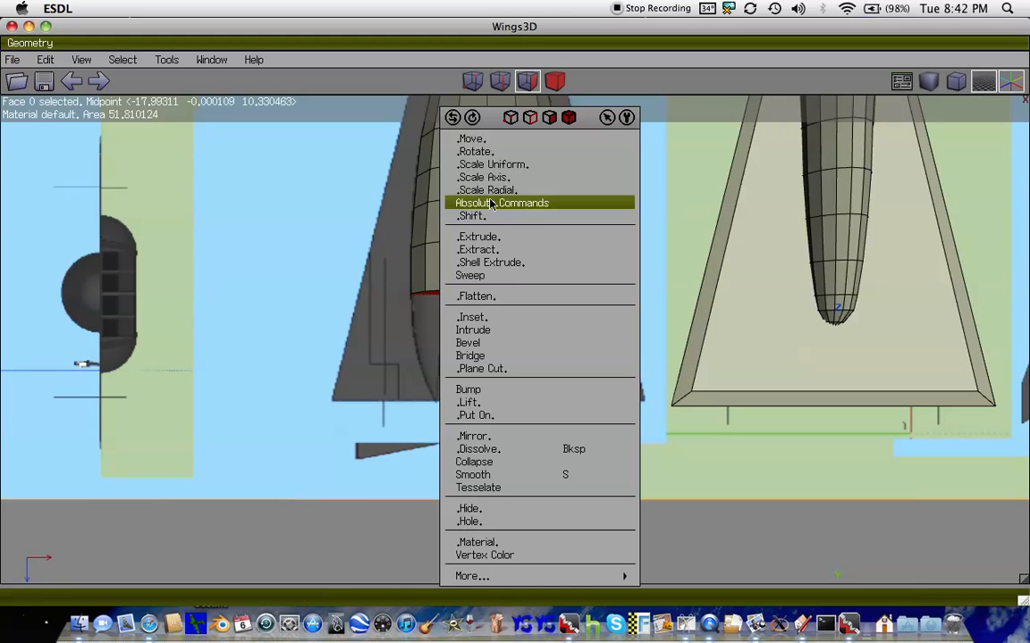
click(485, 141)
click(474, 211)
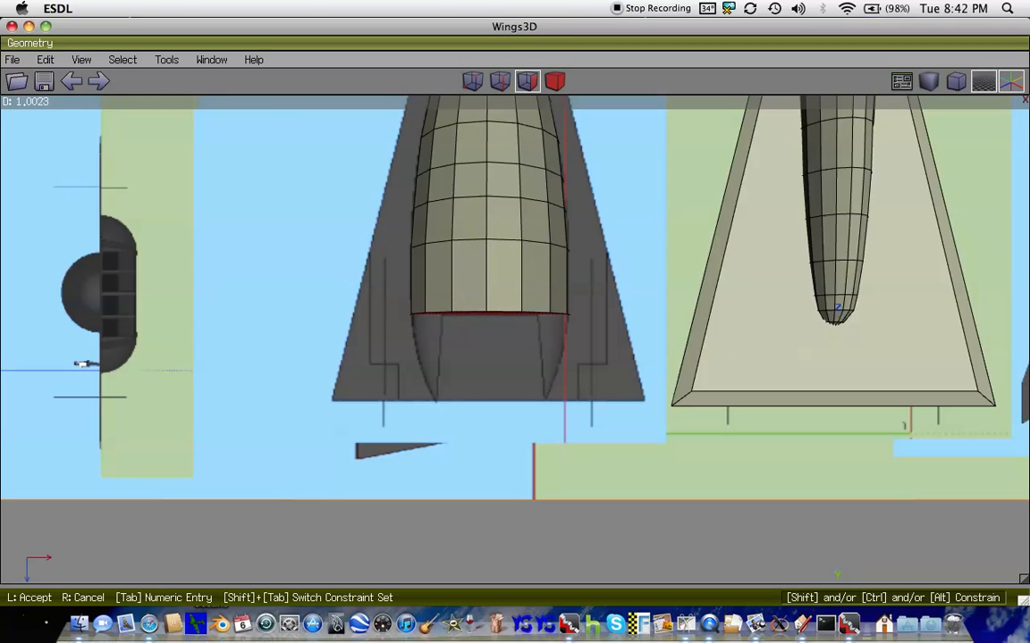
click(475, 212)
- Scale the fifth segment's end face down slightly and uniformly to match the hull outline behind the panel grid
right_click(475, 212)
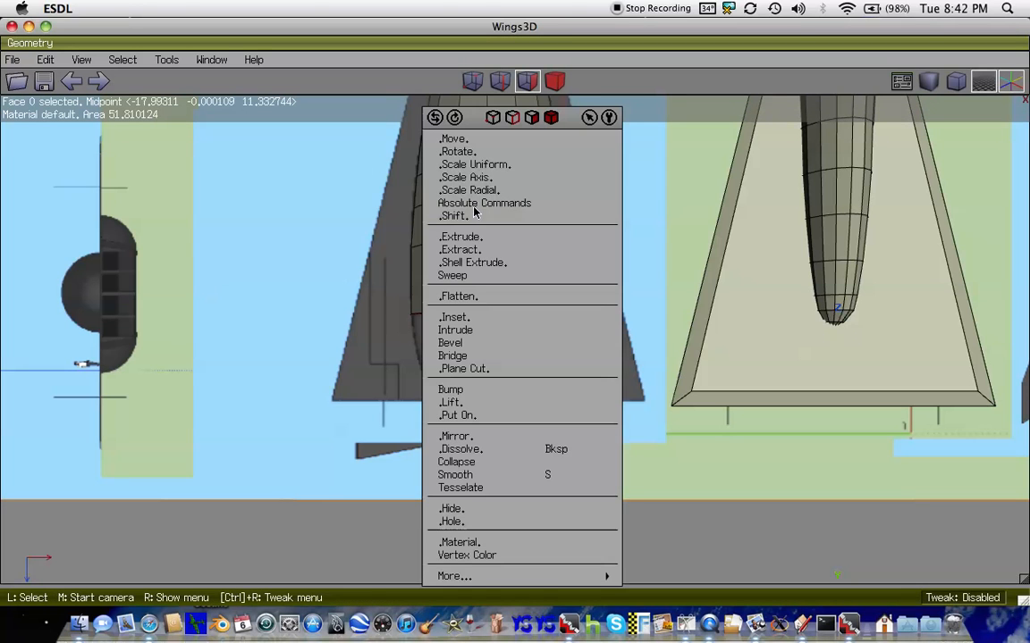
click(504, 168)
click(504, 170)
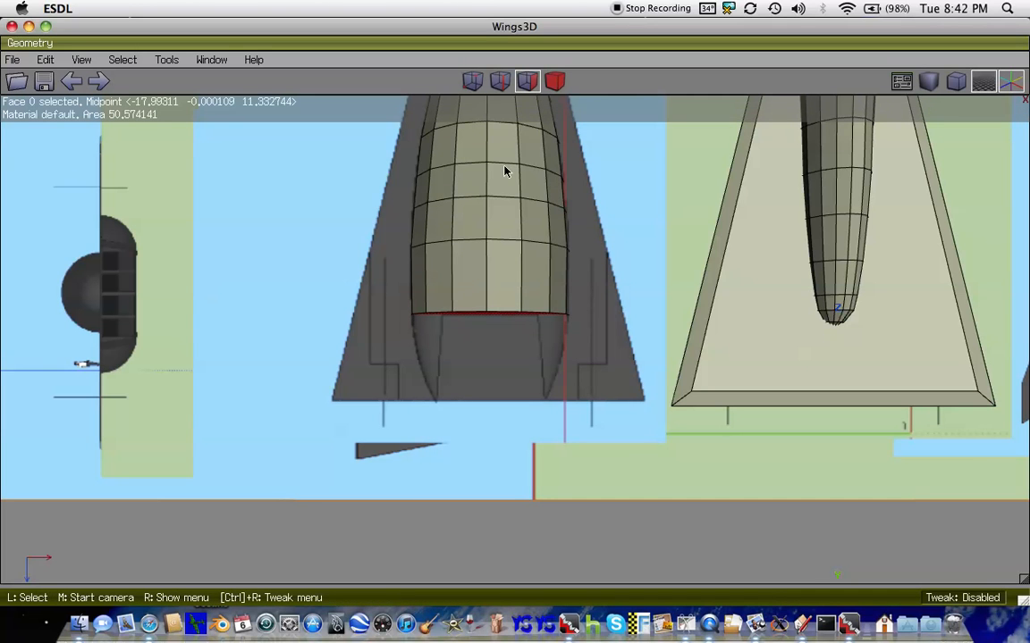
- Add a sixth segment by insetting the end face without shrinking it and moving it along Z to about 12.86
right_click(504, 172)
click(526, 318)
click(525, 327)
right_click(525, 326)
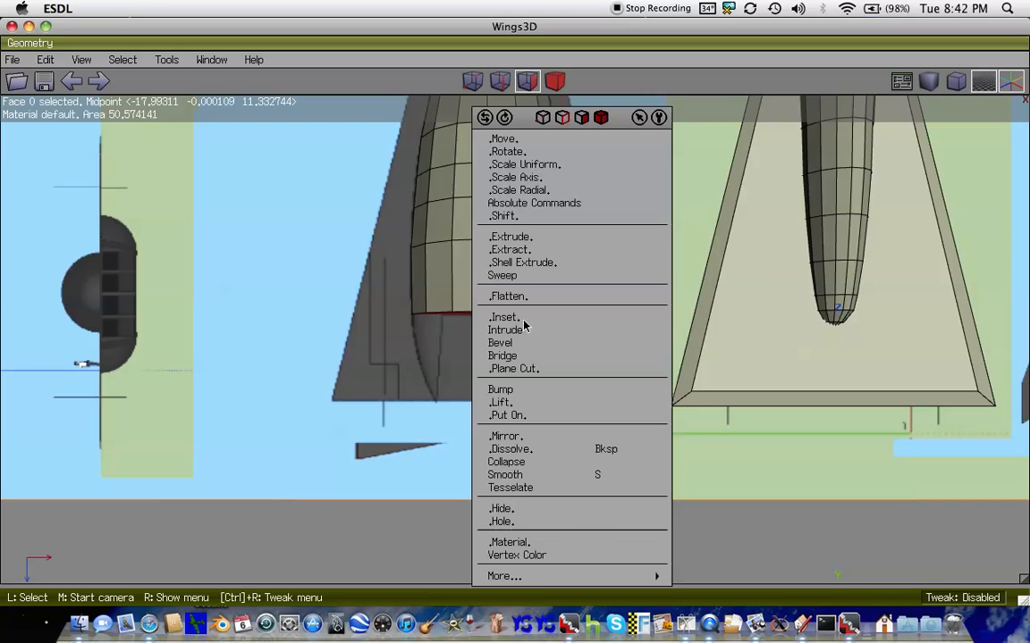
click(537, 141)
click(527, 195)
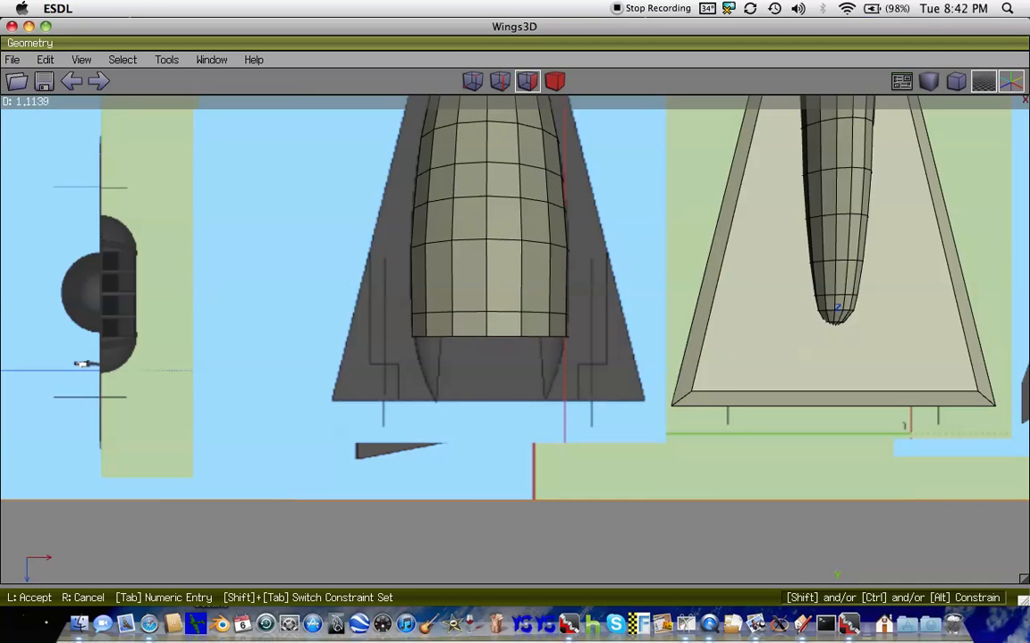
click(529, 214)
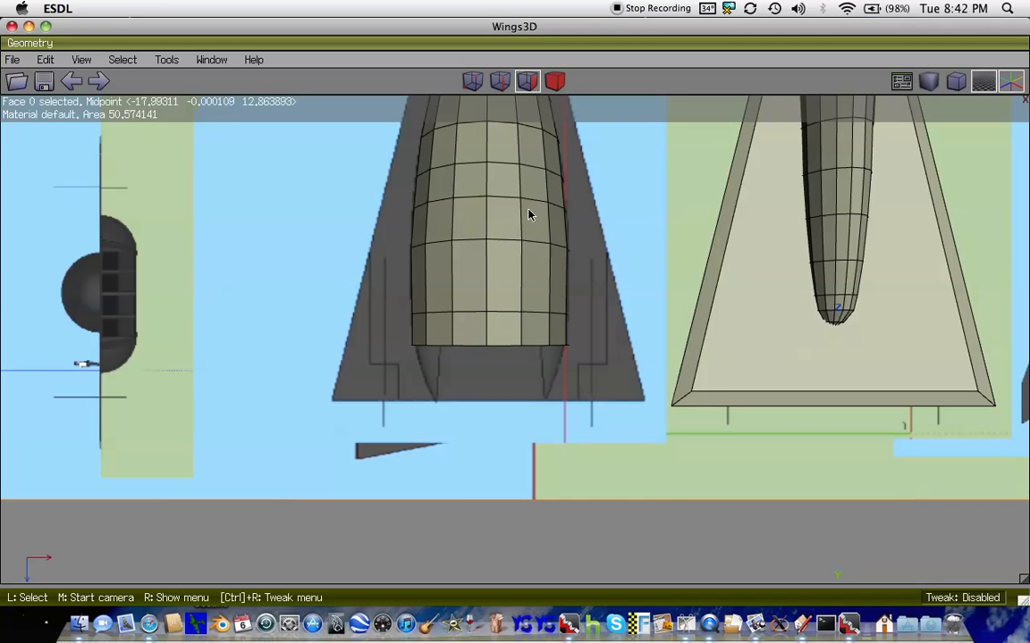
- Try to inset the end face again and move it along Z to about 13.06, and undo that move
right_click(529, 214)
click(539, 317)
click(540, 317)
right_click(540, 318)
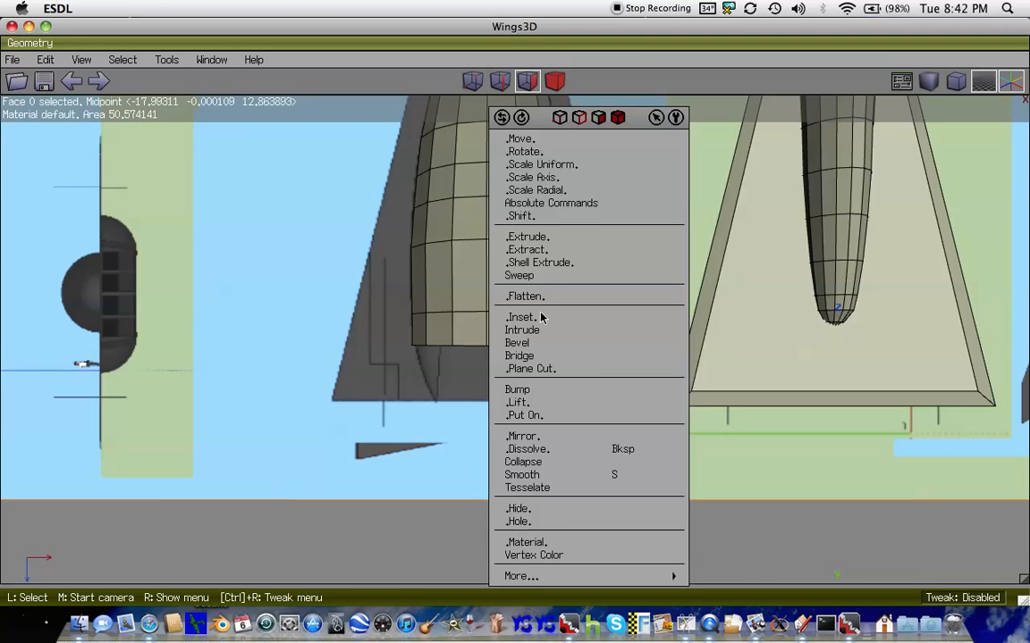
click(523, 136)
click(518, 205)
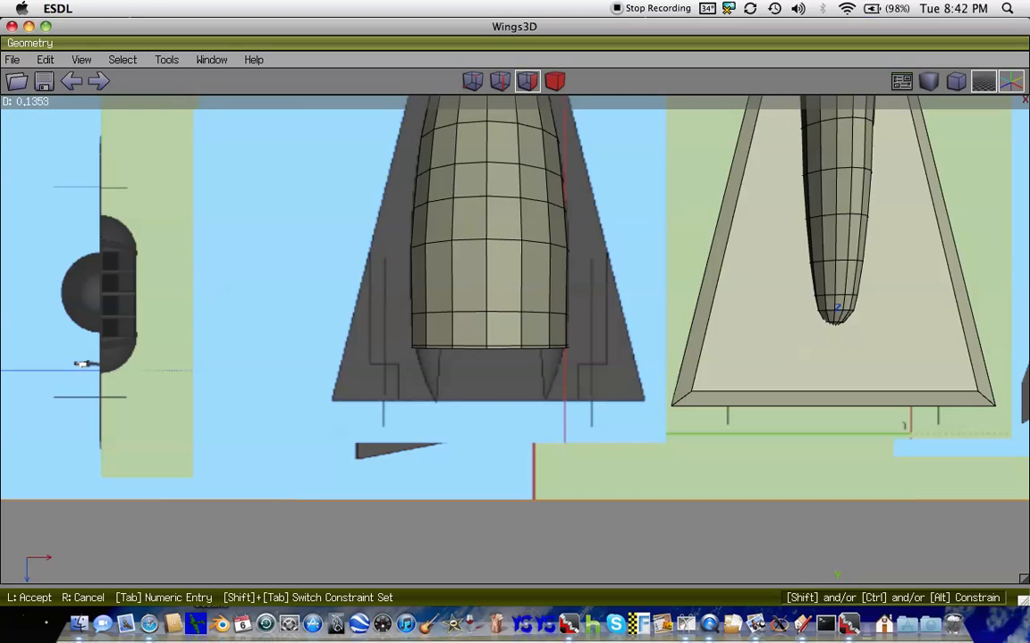
click(82, 361)
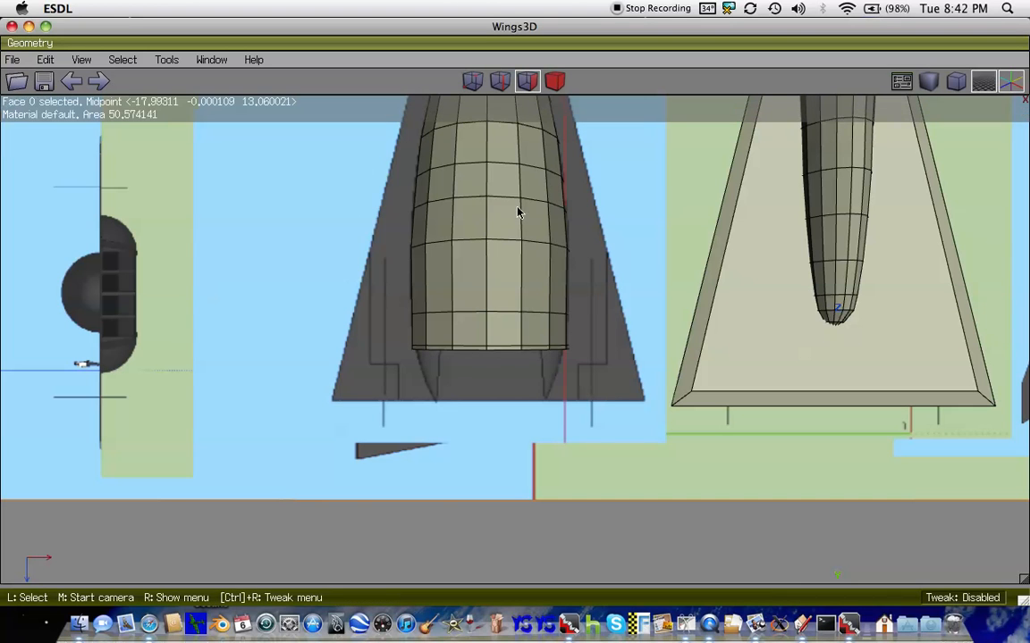
click(72, 82)
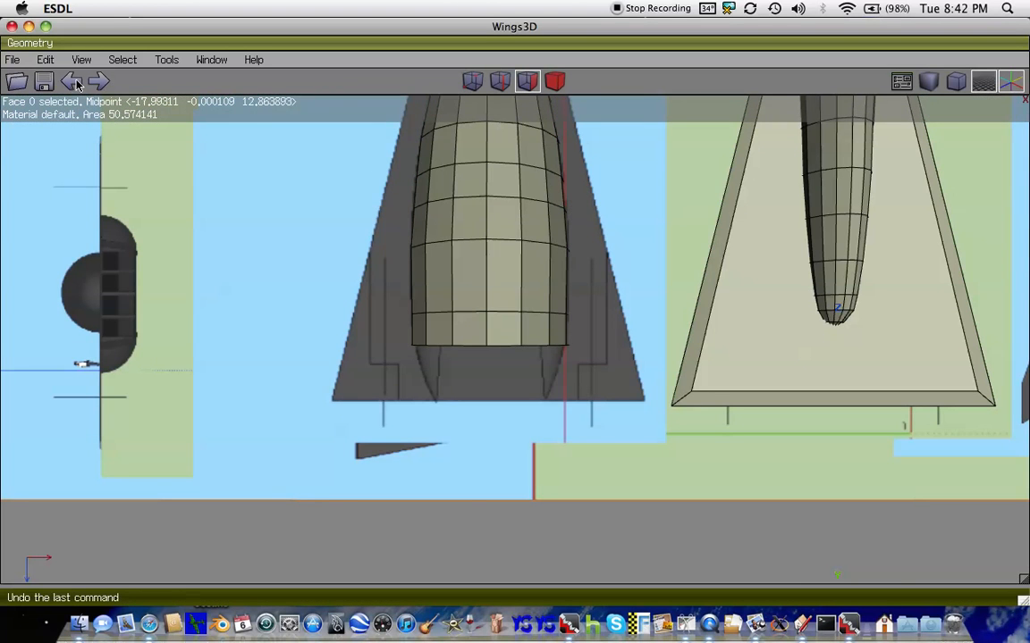
- Scale the sixth segment's end face uniformly to about 97% so it follows the narrowing hull outline
key(Down)
key(Down)
key(Down)
key(Down)
key(Down)
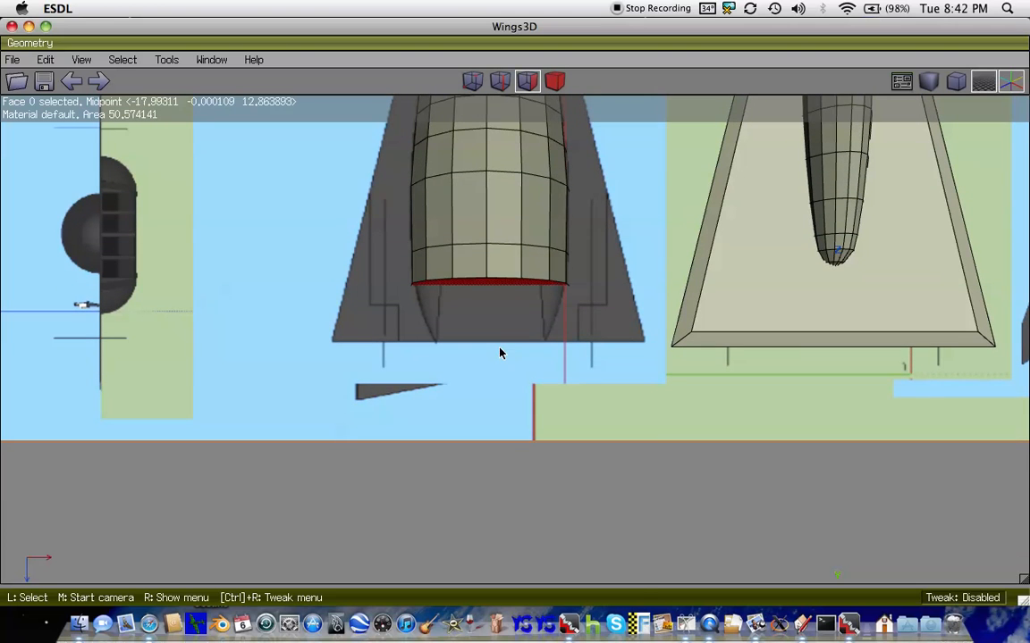
right_click(500, 353)
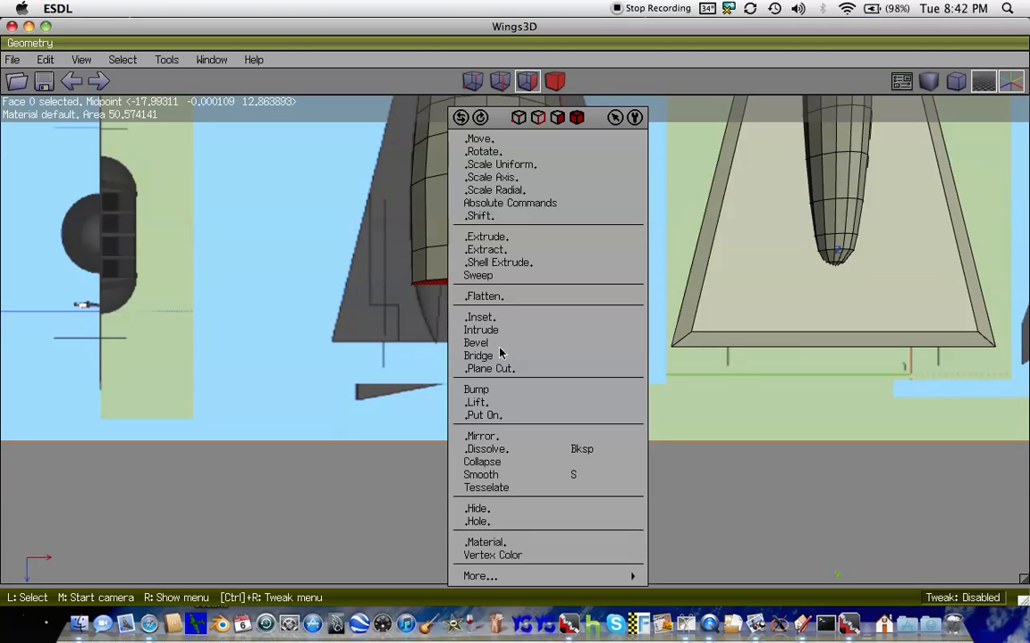
click(501, 165)
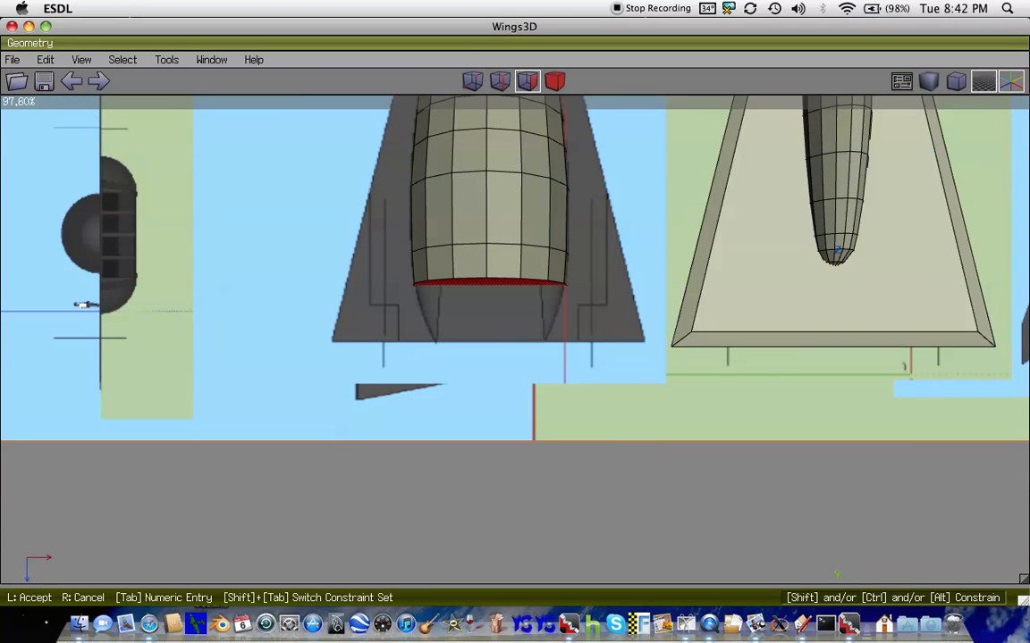
click(515, 173)
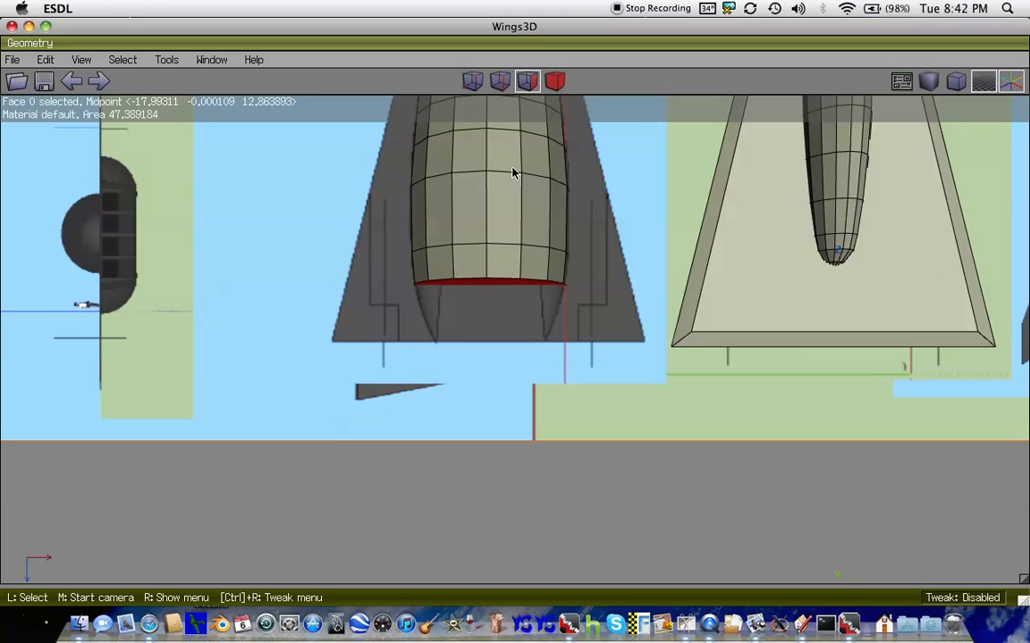
- Add a seventh segment by insetting the end face without shrinking it and moving it along Z to about 14.49
right_click(515, 172)
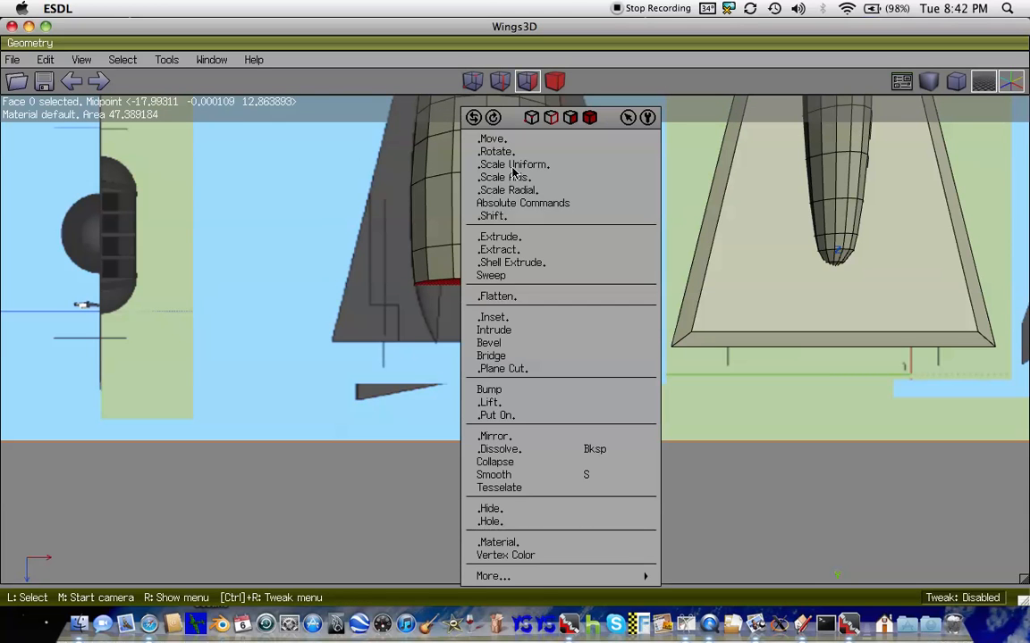
click(516, 319)
click(516, 324)
right_click(517, 326)
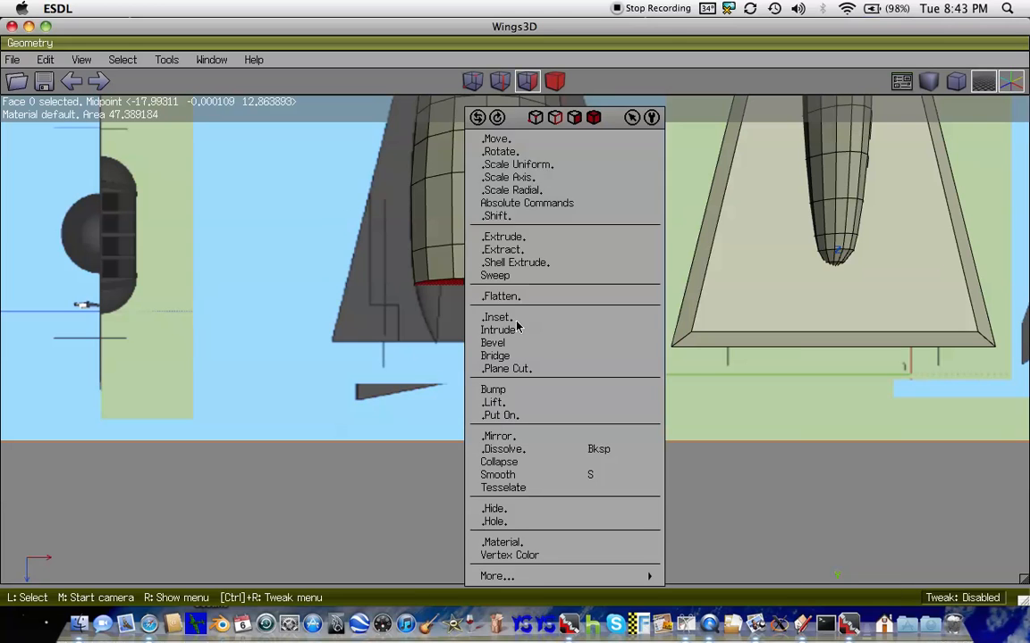
click(494, 138)
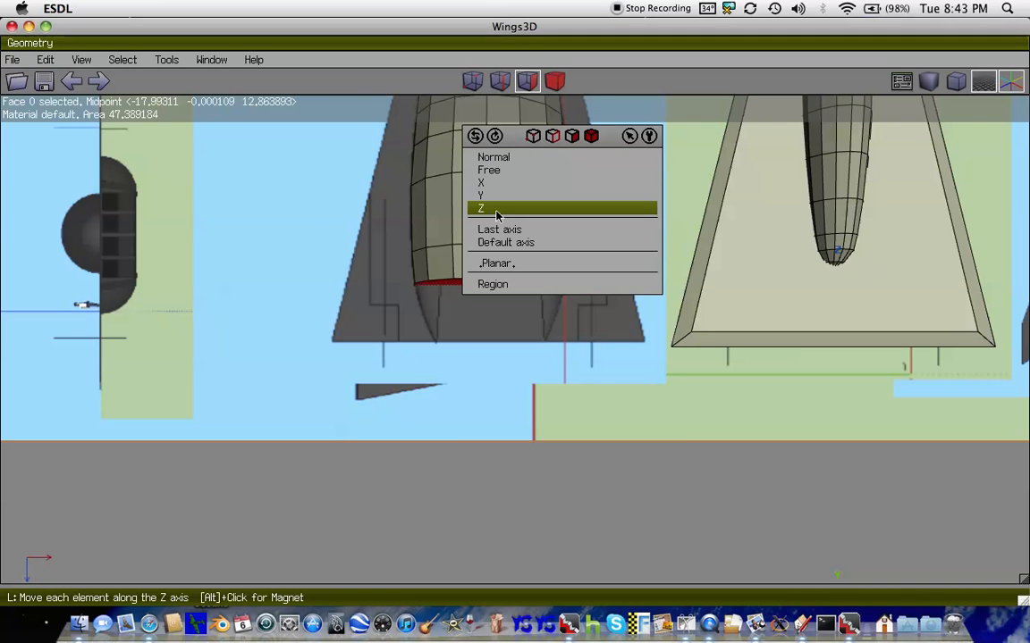
click(496, 207)
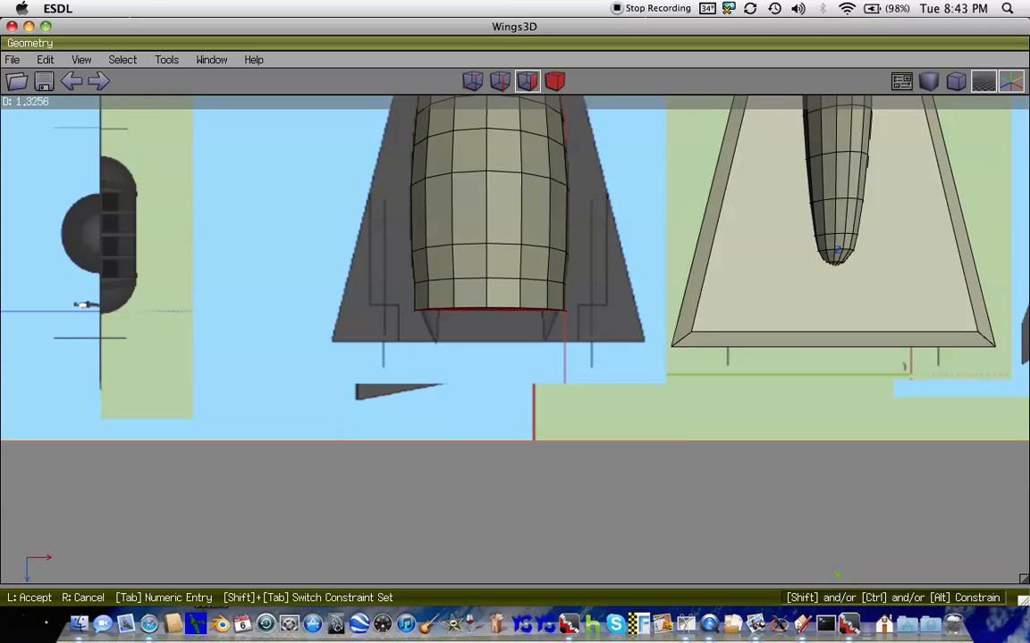
click(497, 217)
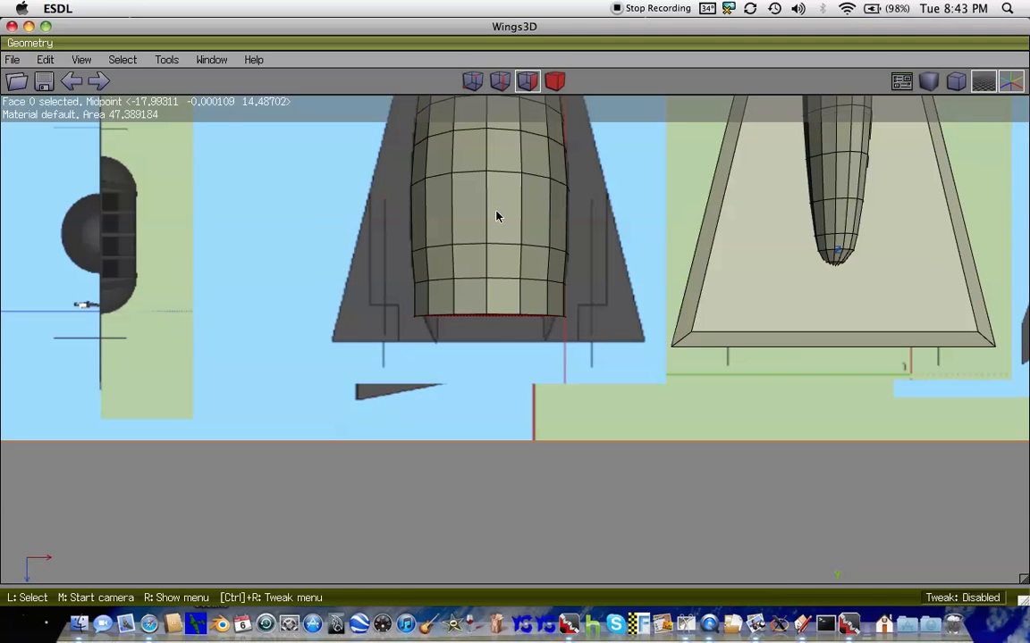
- Scale the seventh segment's end face uniformly to about 90% to fit the tapering stern outline
right_click(497, 216)
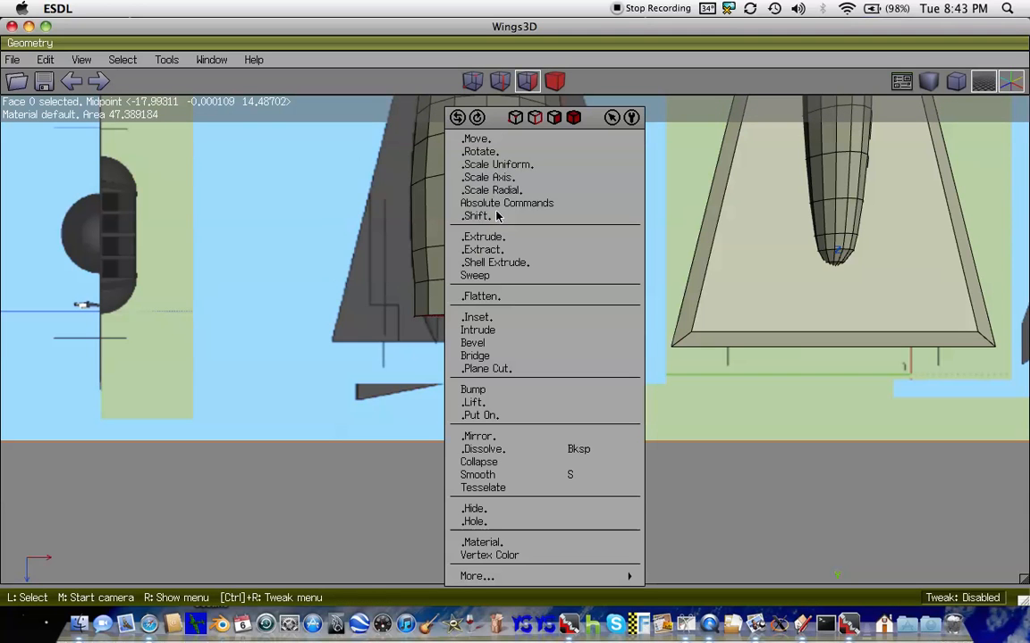
click(514, 165)
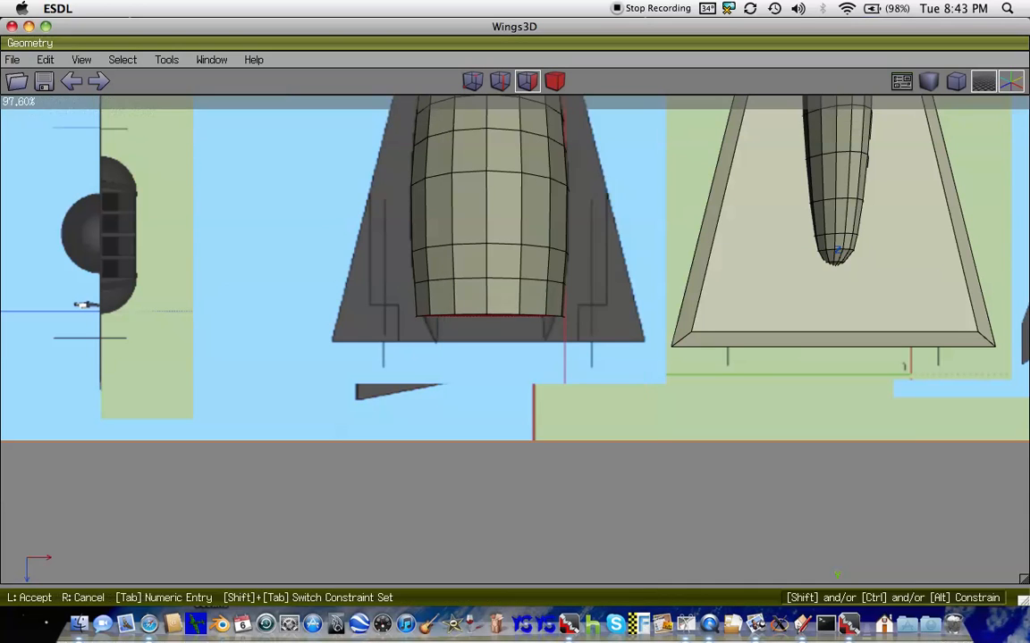
click(514, 326)
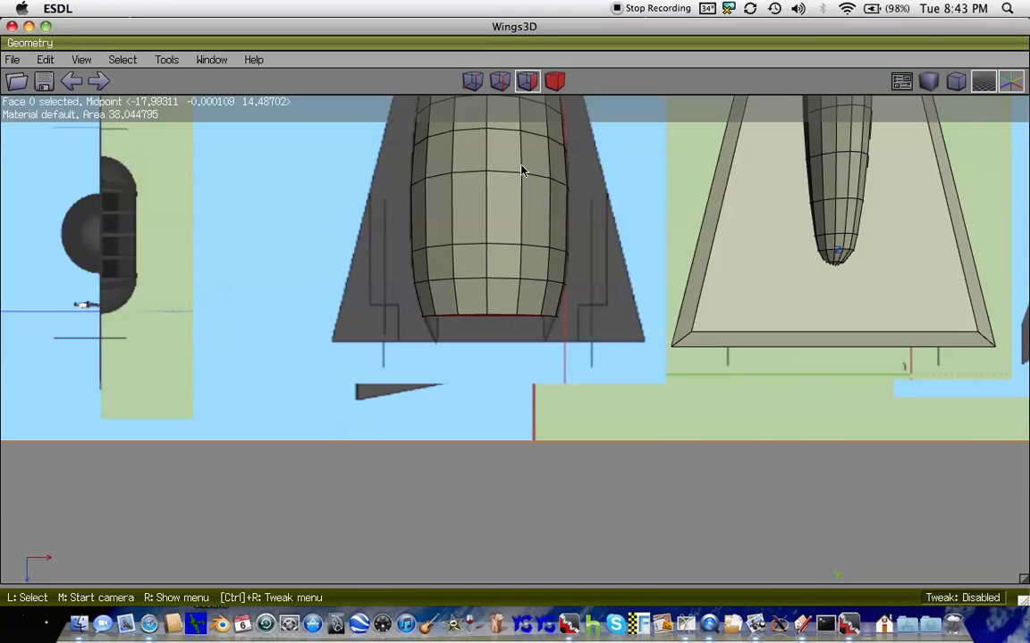
- Add an eighth segment by insetting the end face without shrinking it and moving it along Z to about 15.68 at the stern edge
right_click(524, 170)
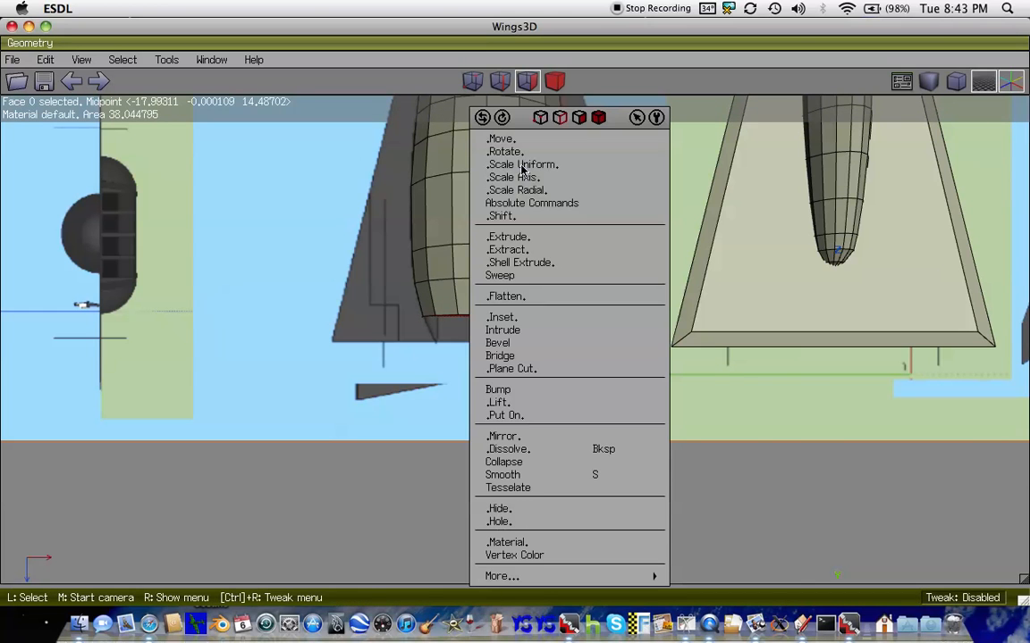
click(521, 318)
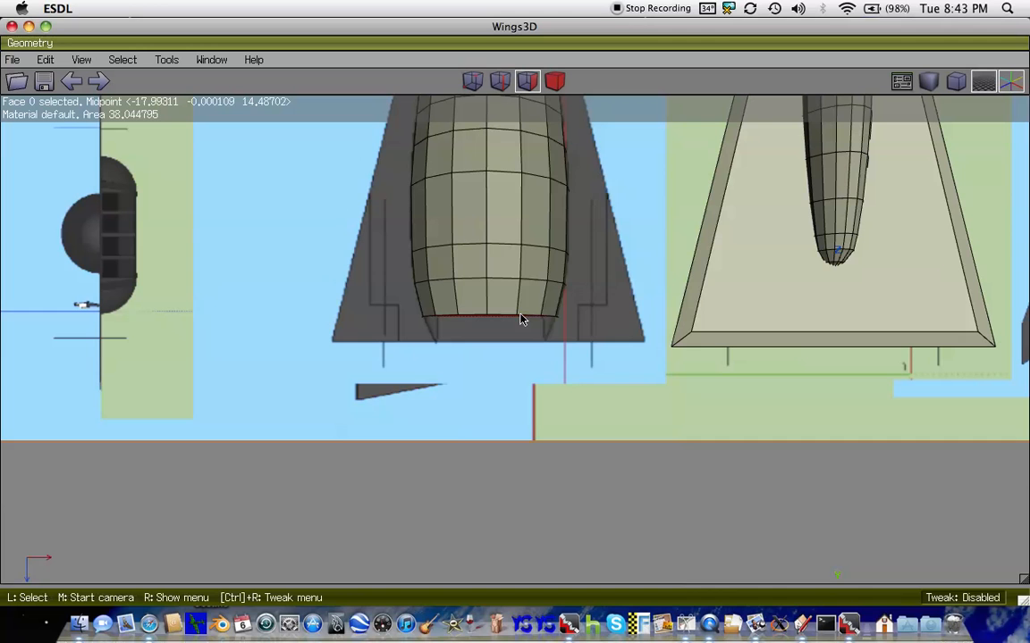
right_click(523, 319)
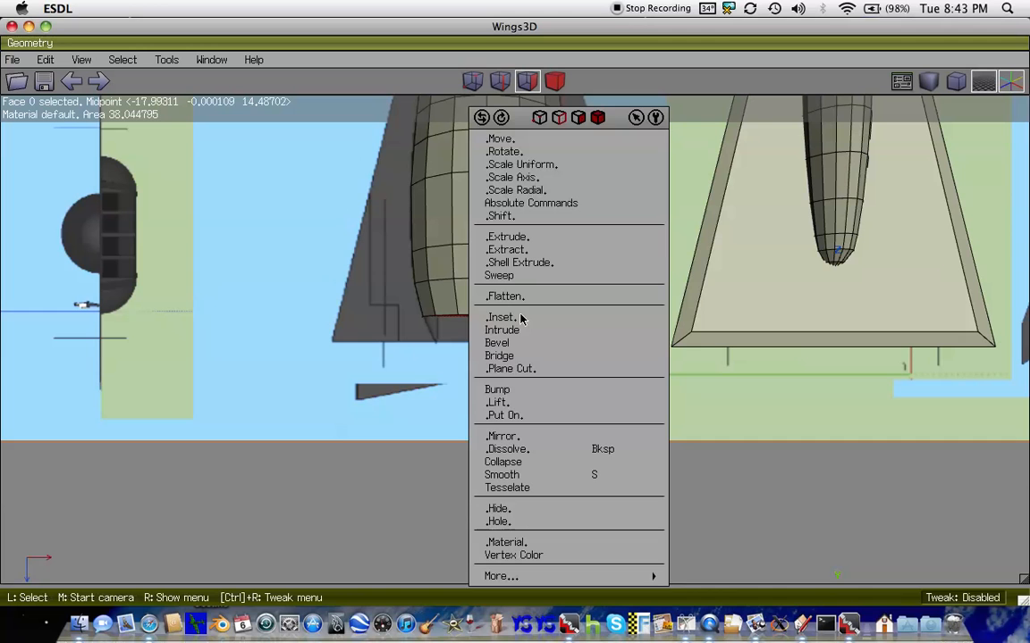
click(515, 141)
click(501, 208)
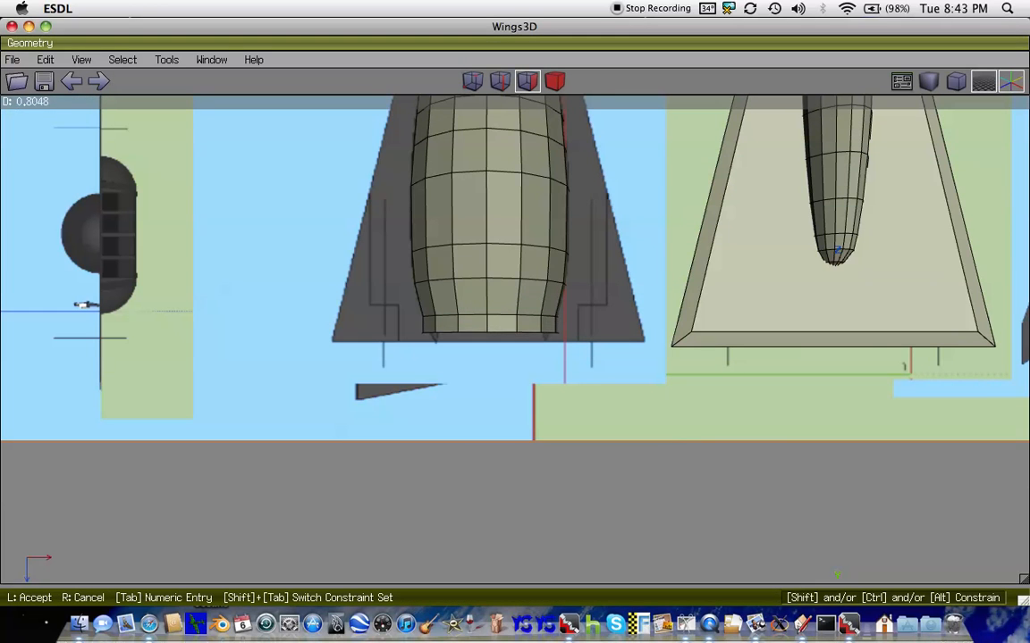
click(502, 214)
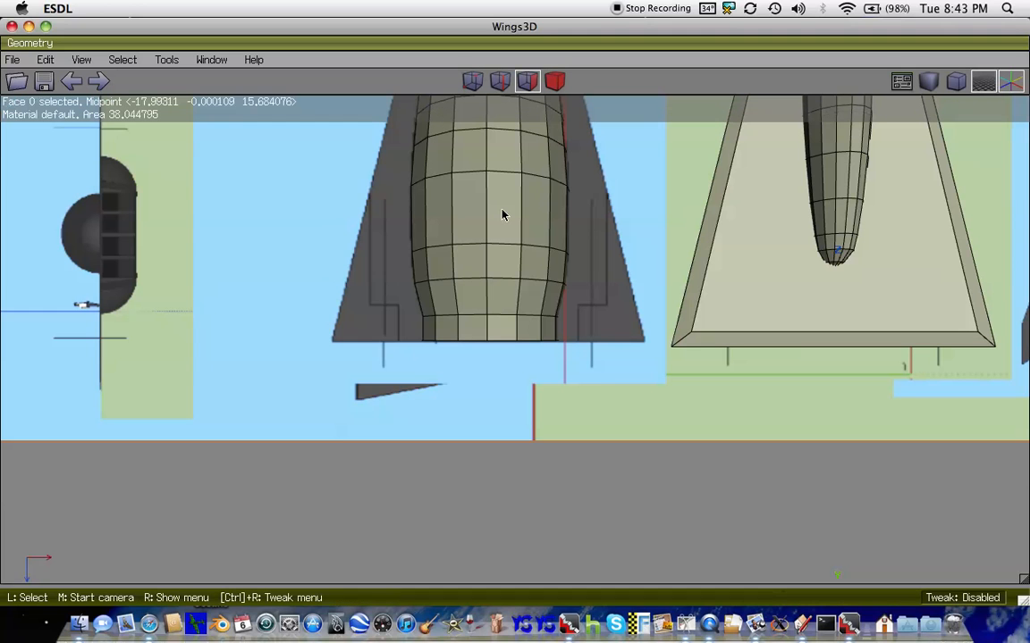
- Scale the eighth segment's end face uniformly to about 83% to match the stern outline
right_click(502, 214)
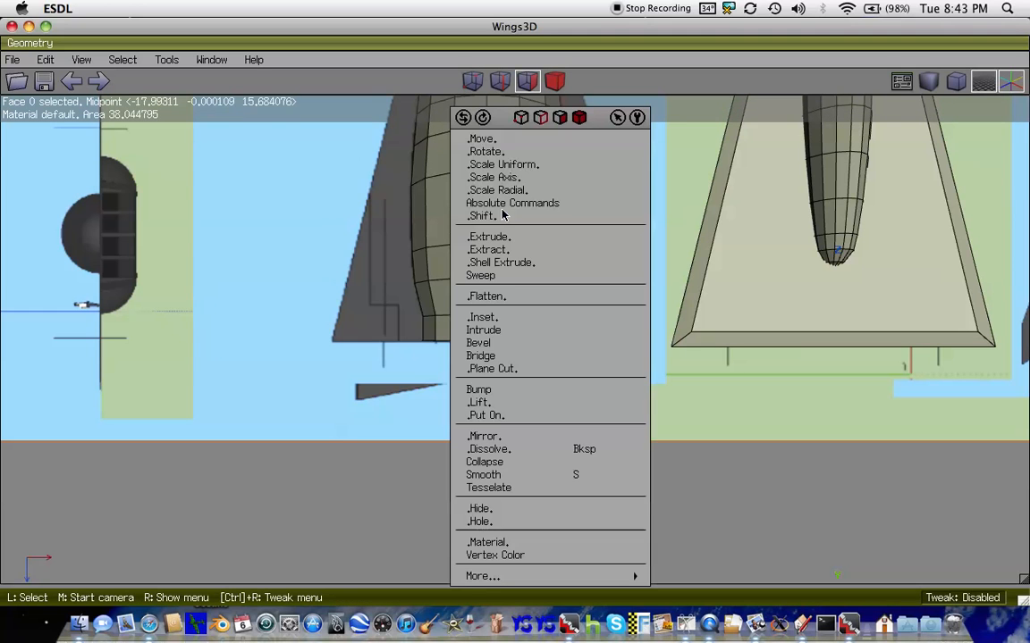
click(500, 164)
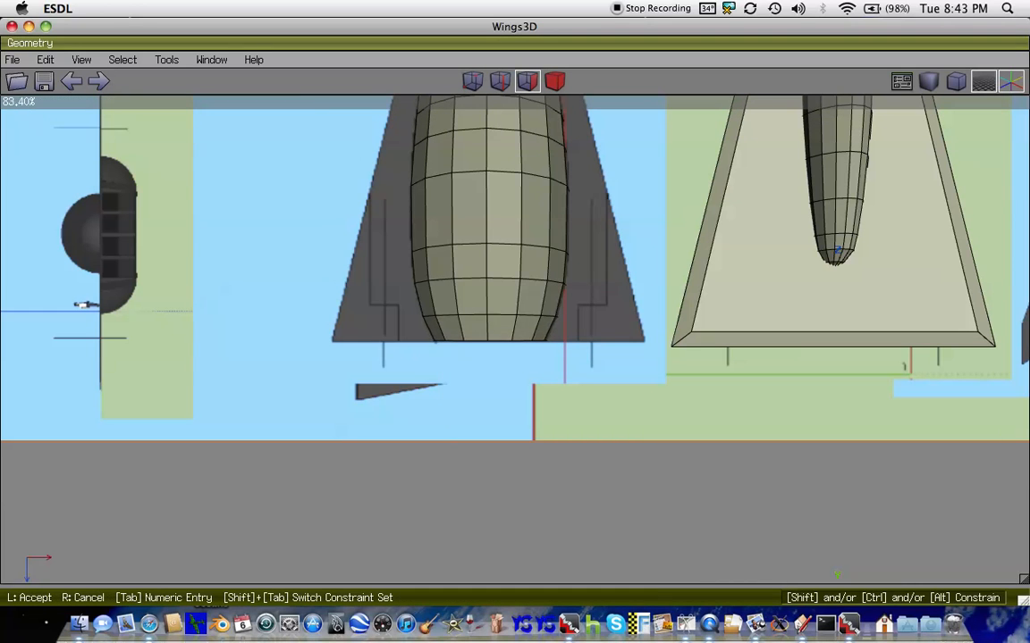
click(528, 169)
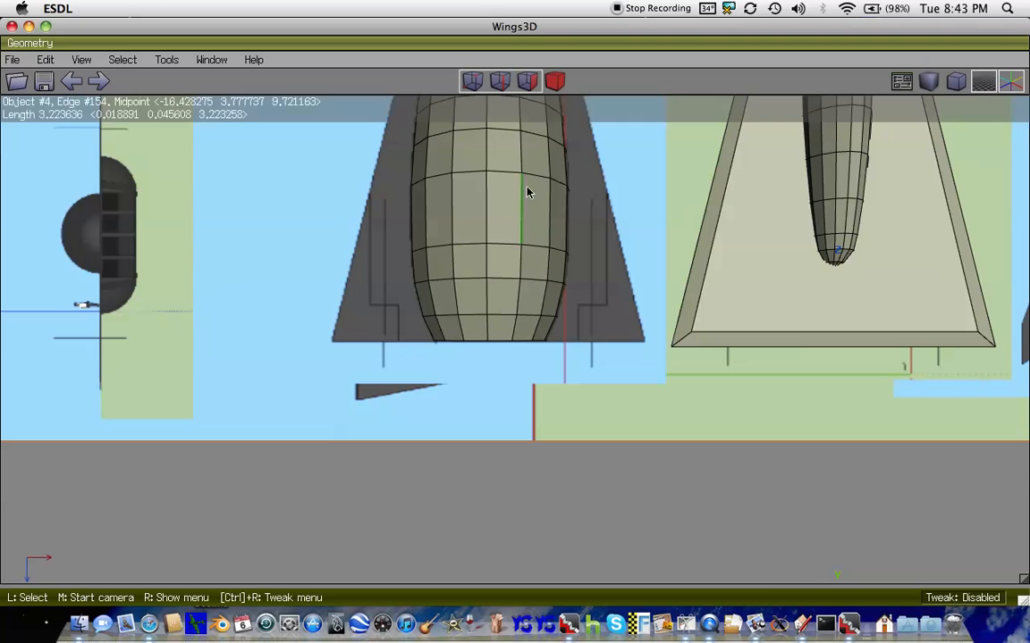
- Add a segment toward the bow by insetting the hull's front face without shrinking it and moving it along Z to about -6.62
scroll(539, 402, down, 5)
scroll(539, 402, up, 3)
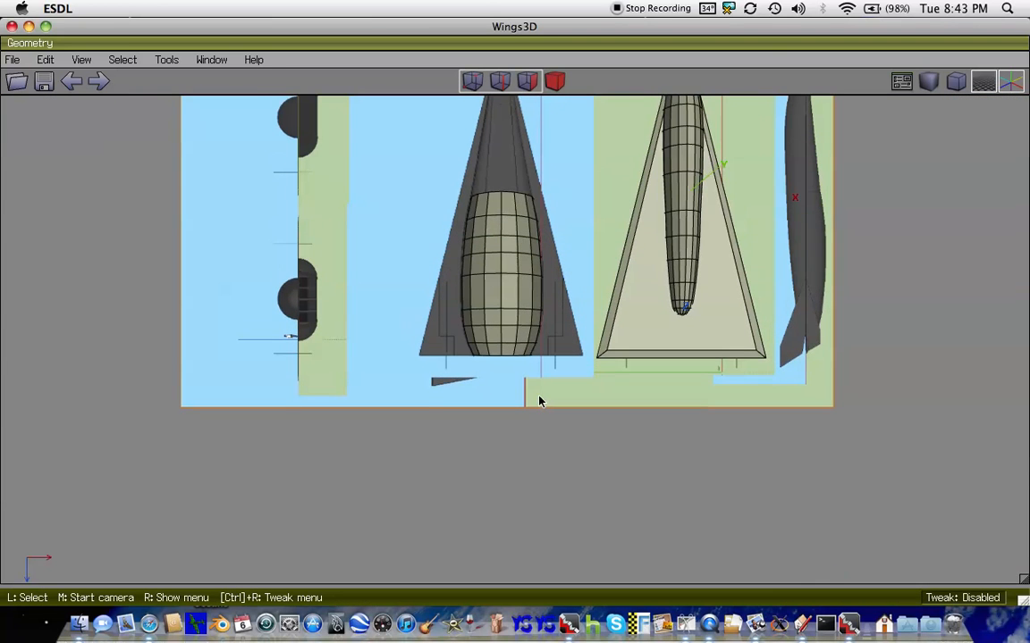
key(Up)
key(Up)
key(Up)
key(Up)
key(Up)
key(Up)
key(Up)
scroll(540, 402, up, 2)
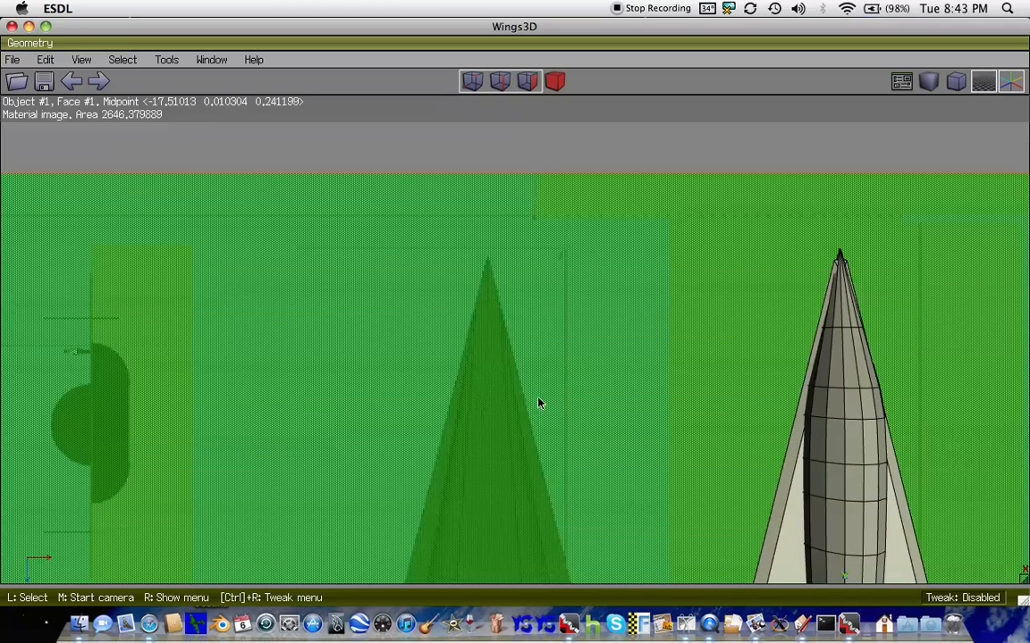
key(Down)
key(Down)
key(Down)
key(Down)
key(Down)
key(Down)
key(Down)
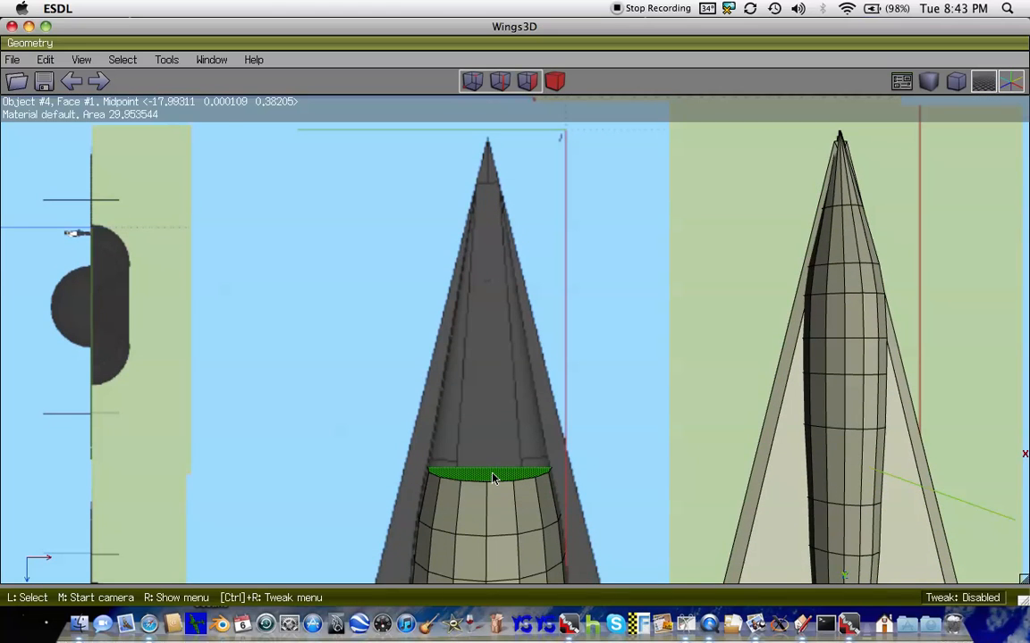
click(492, 478)
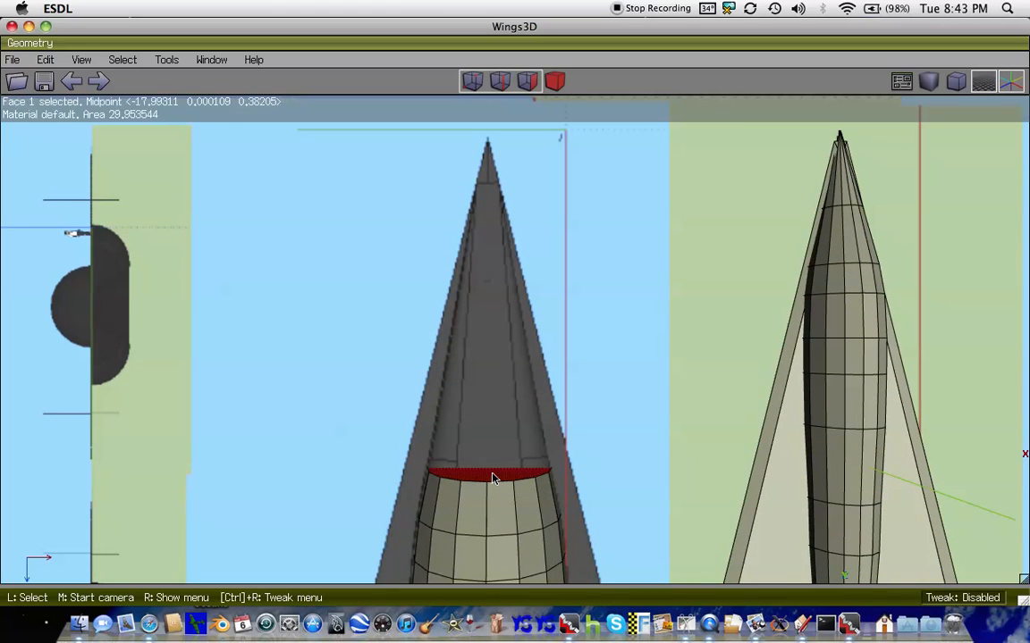
right_click(493, 478)
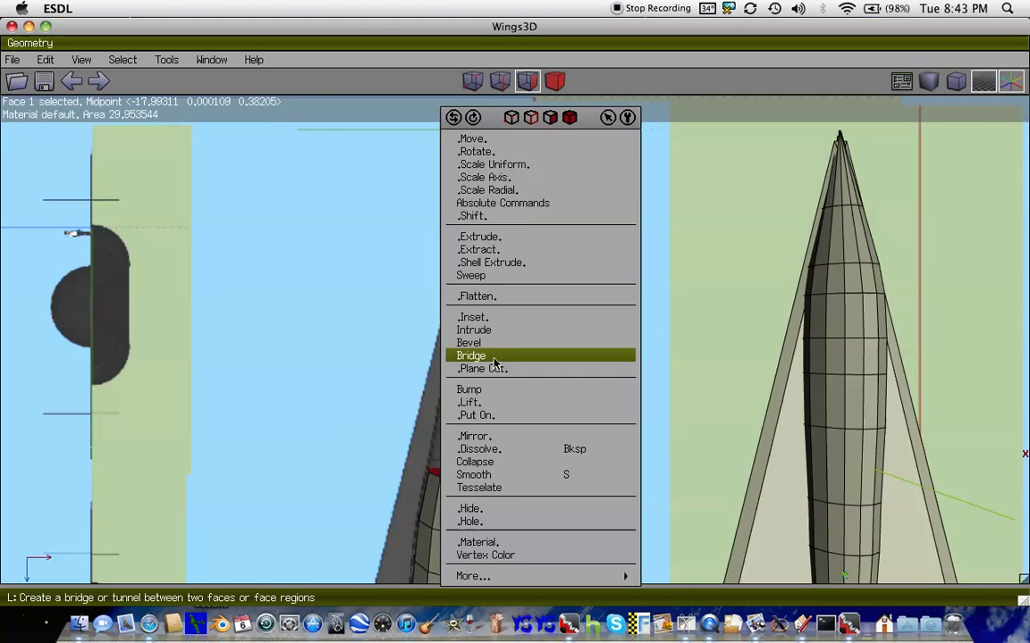
key(Escape)
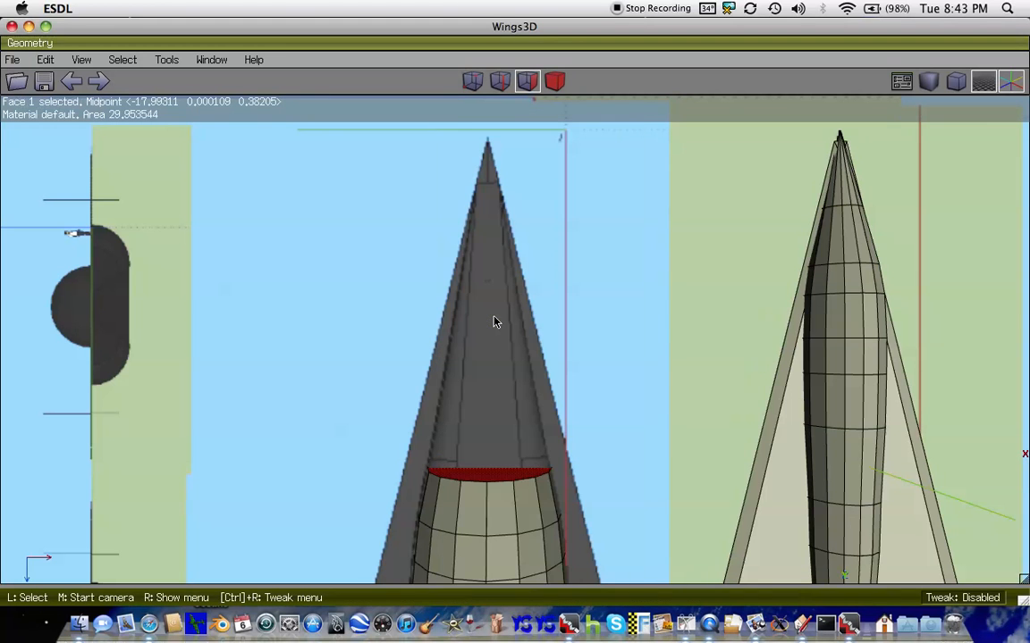
right_click(494, 319)
click(471, 138)
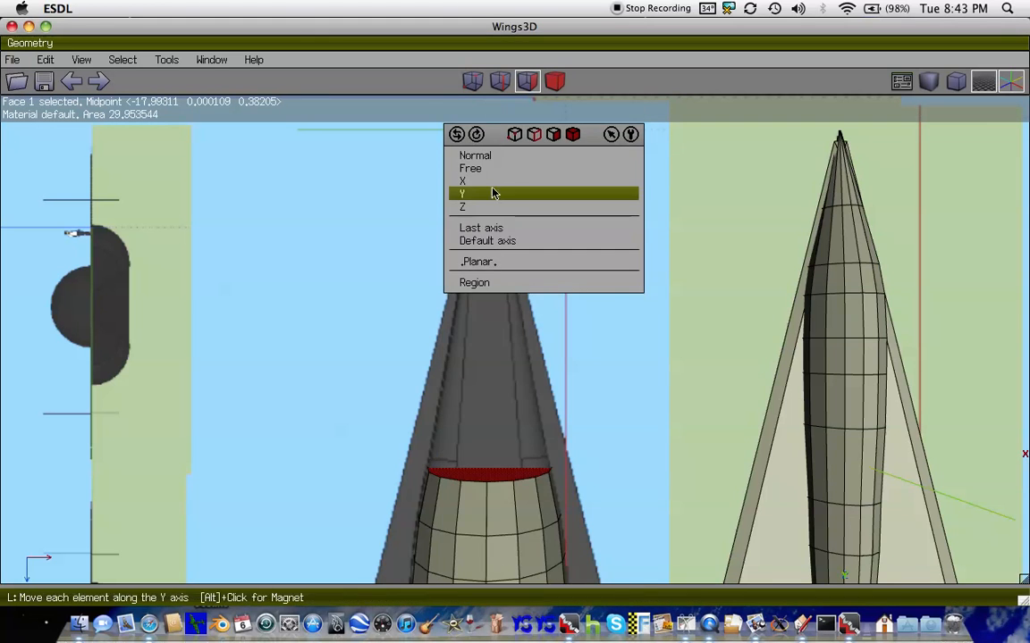
click(487, 209)
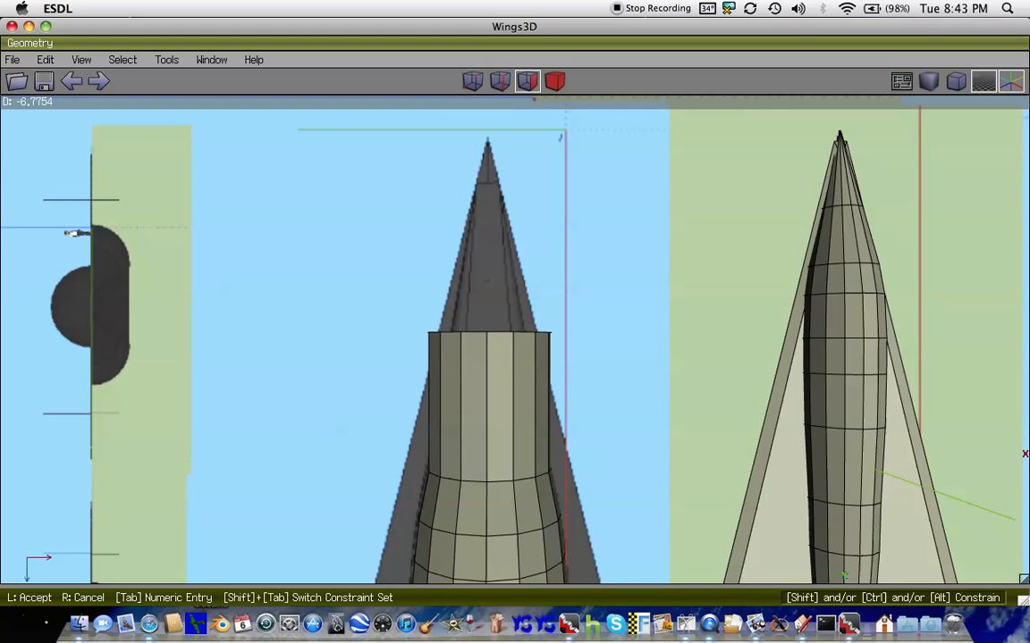
click(485, 209)
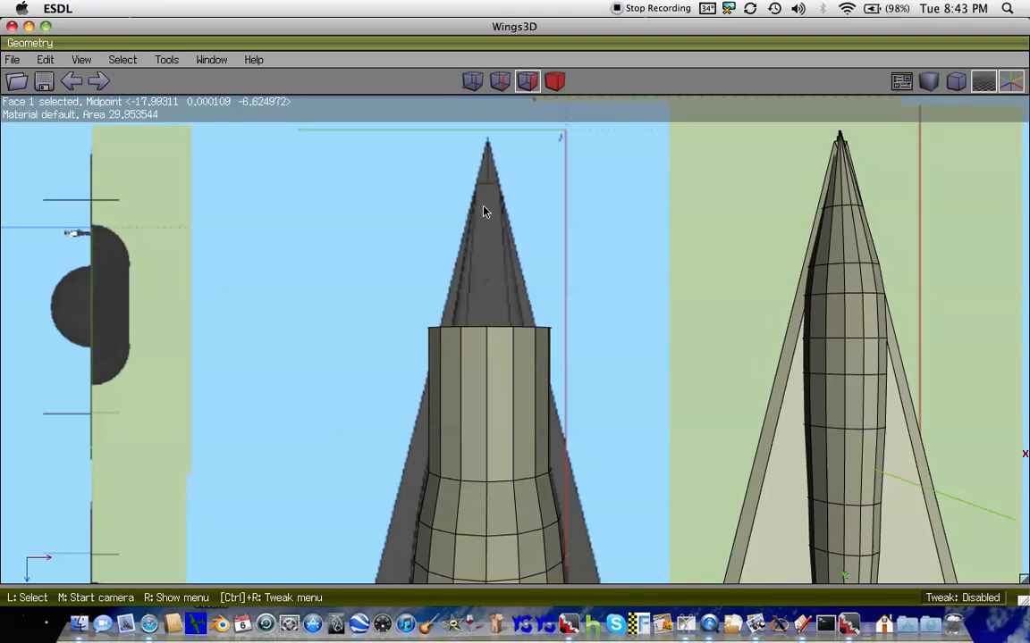
- Scale the new front face uniformly to about 59% to follow the hull outline narrowing toward the bow
right_click(485, 208)
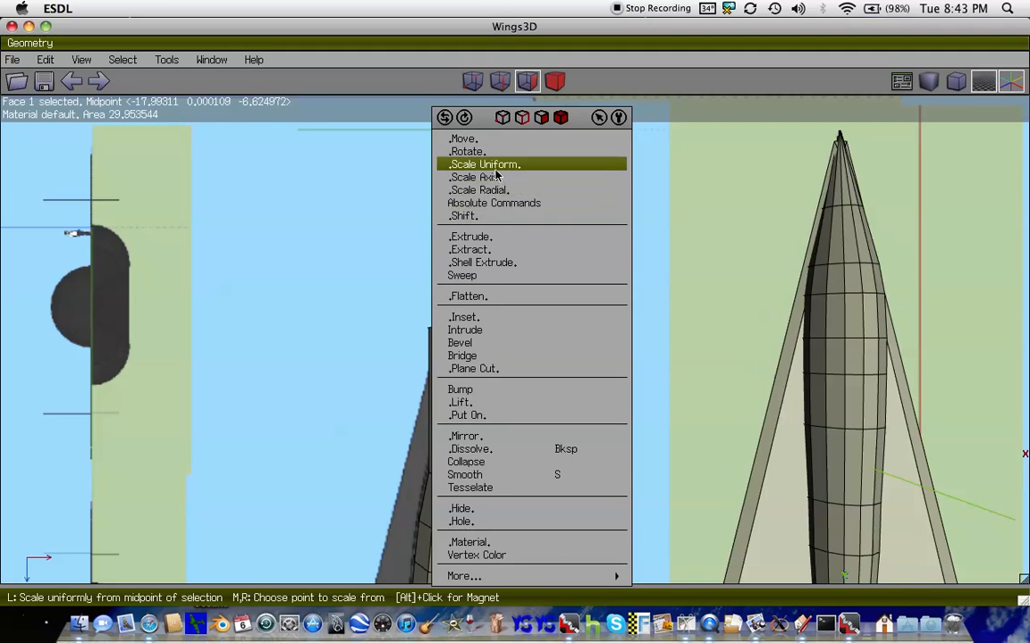
click(483, 164)
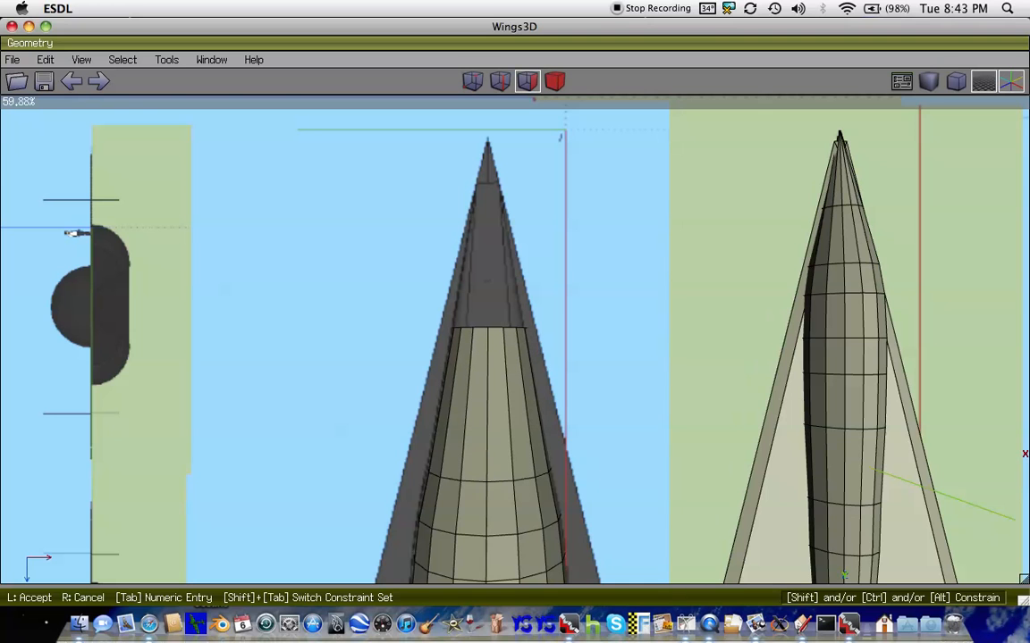
click(498, 172)
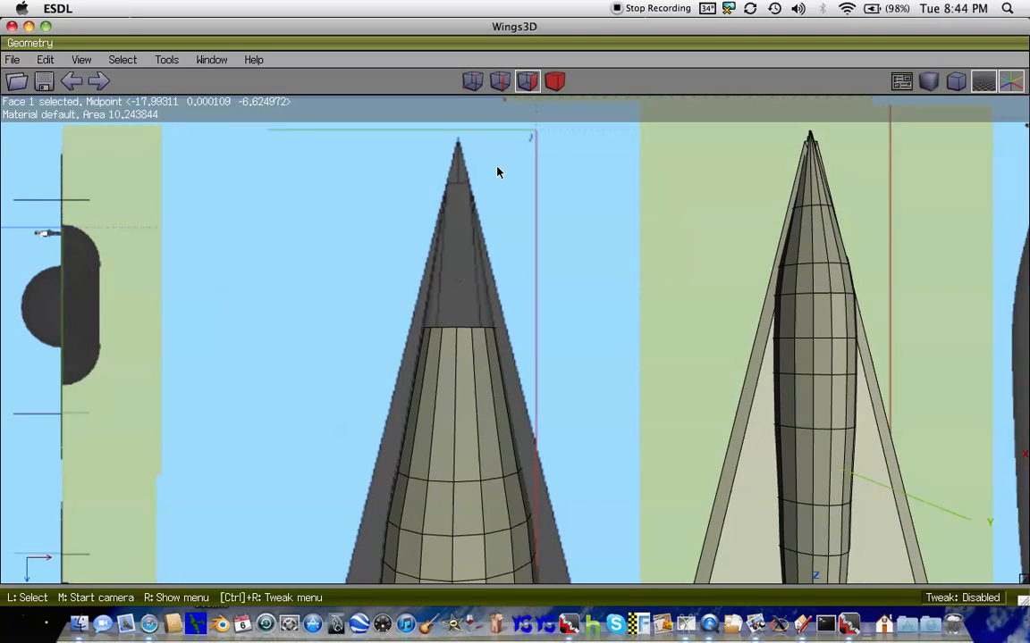
- Add a final bow segment by insetting the front face without shrinking it and moving it along Z to about -16.21 near the blueprint's tip
key(Up)
key(Up)
key(Up)
key(Up)
key(Up)
key(Up)
key(Up)
key(Up)
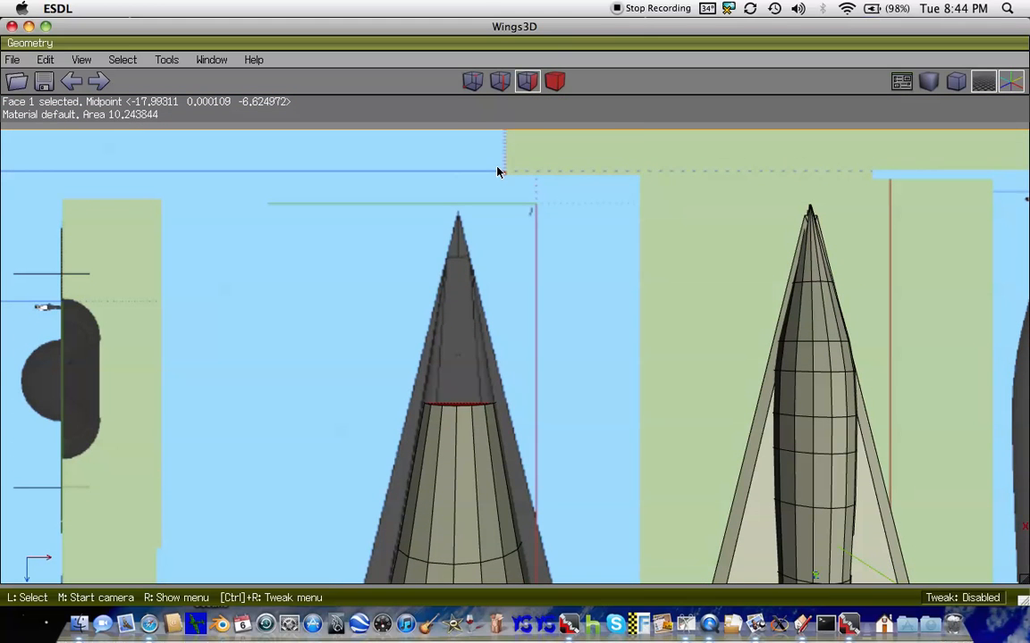
right_click(498, 172)
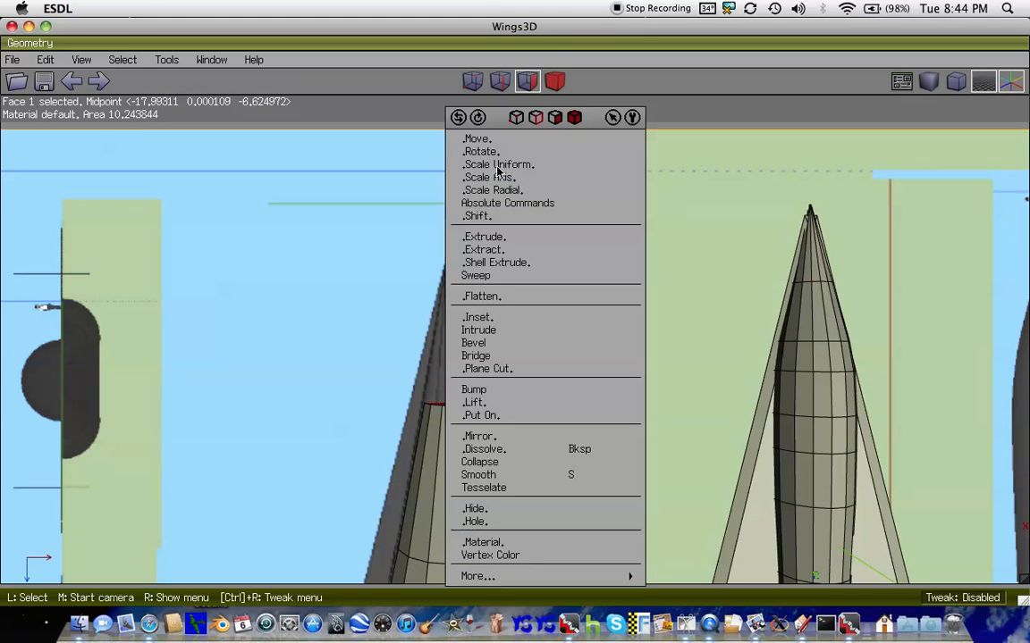
click(499, 324)
right_click(499, 325)
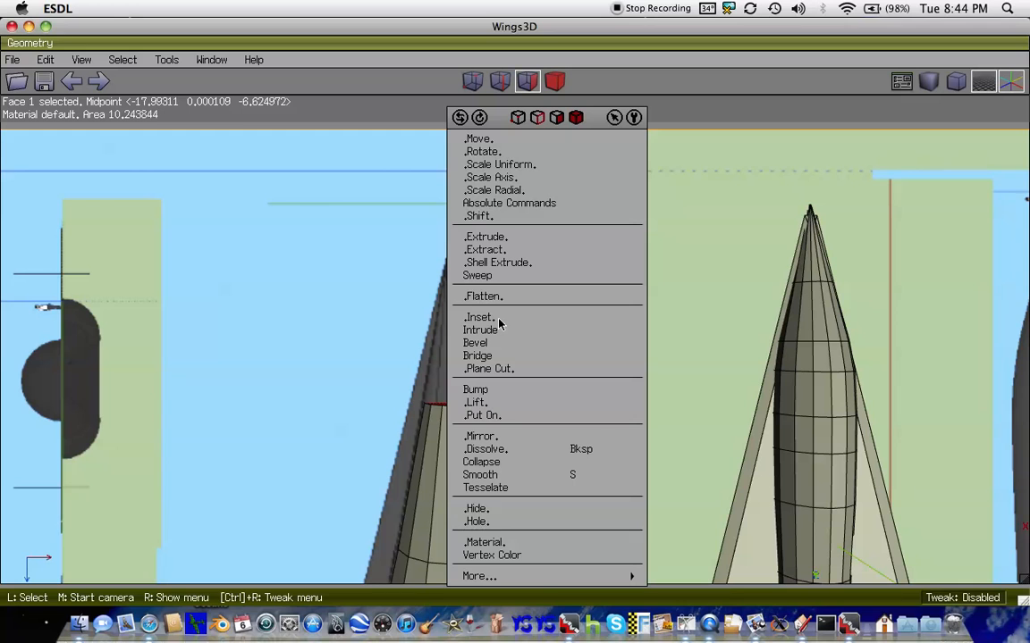
click(484, 138)
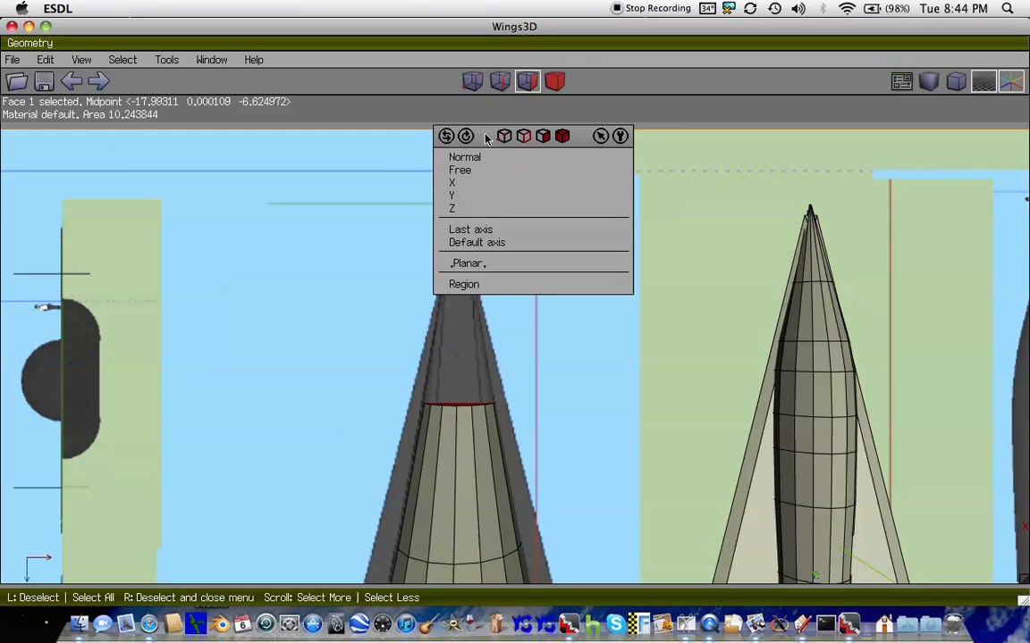
click(453, 208)
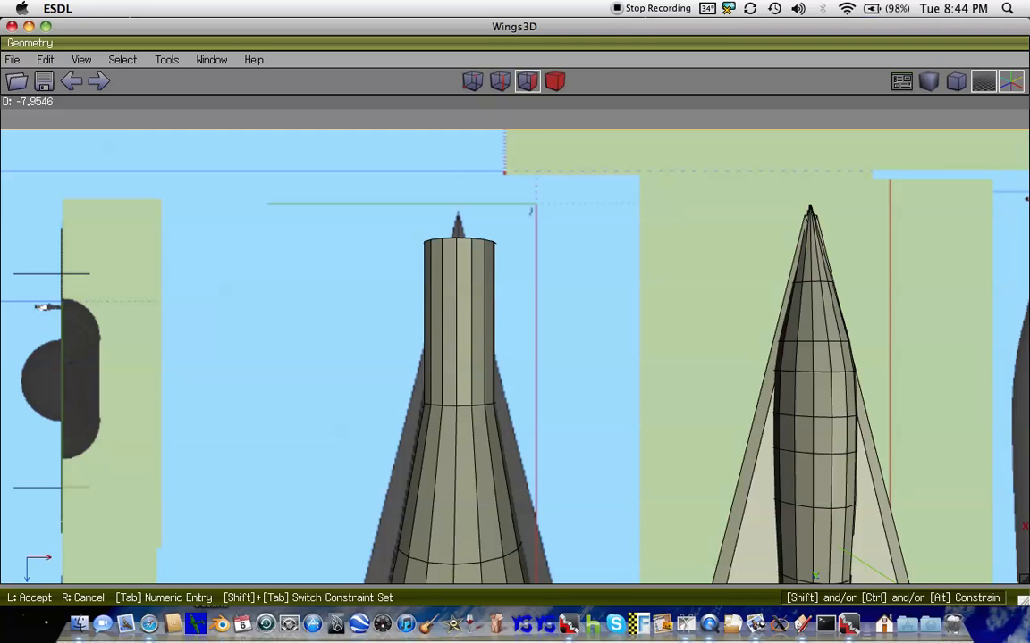
key(Up)
key(Up)
key(Up)
key(Up)
key(Up)
key(Up)
key(Up)
key(Up)
key(Up)
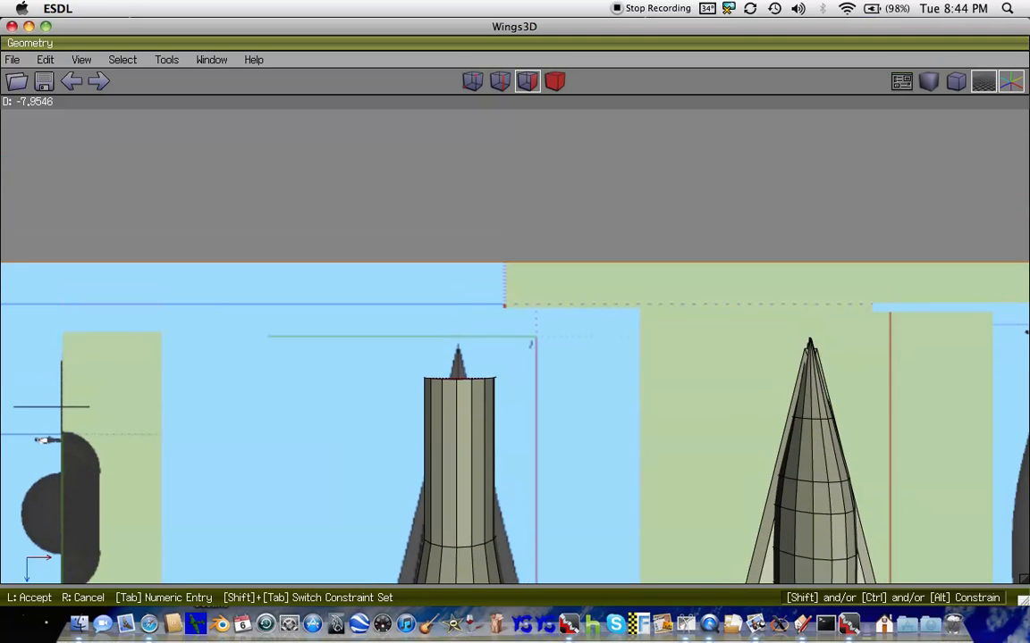
key(Up)
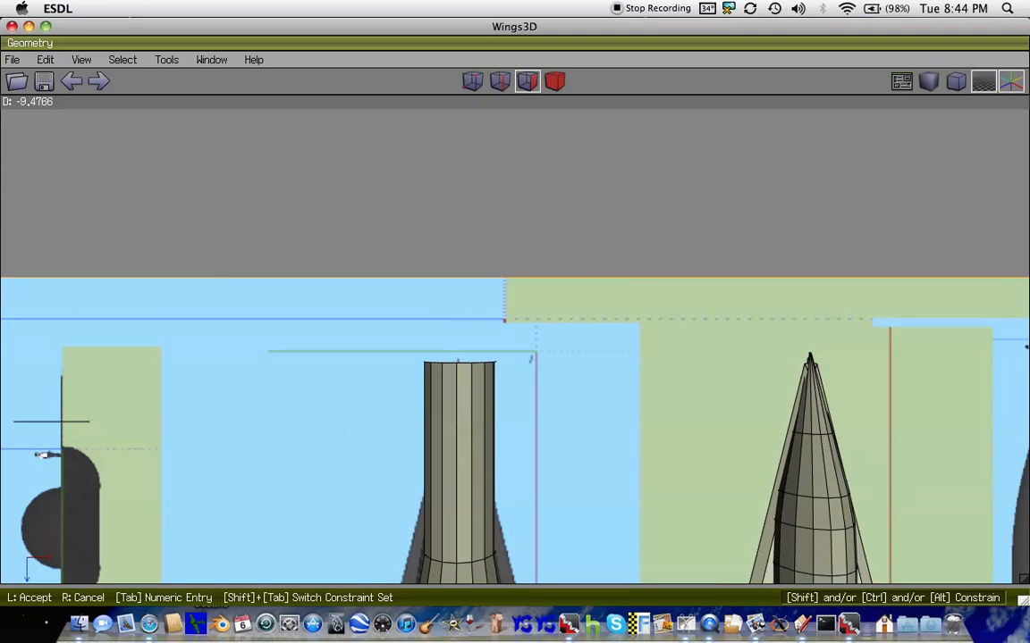
click(469, 215)
- Scale the bow end face uniformly down to almost a point at the blueprint's tip
right_click(469, 215)
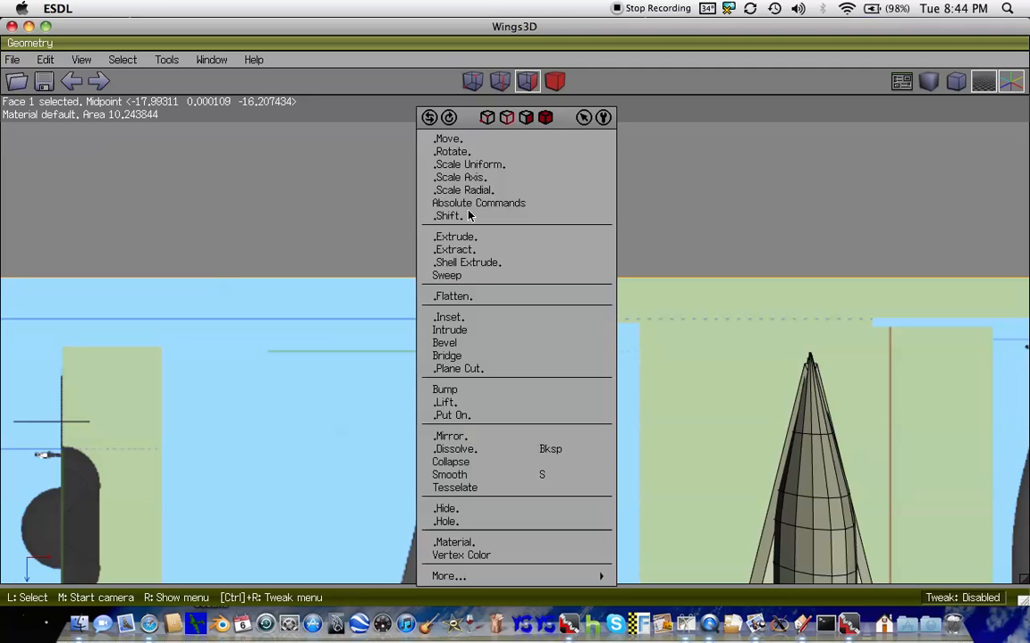
click(471, 164)
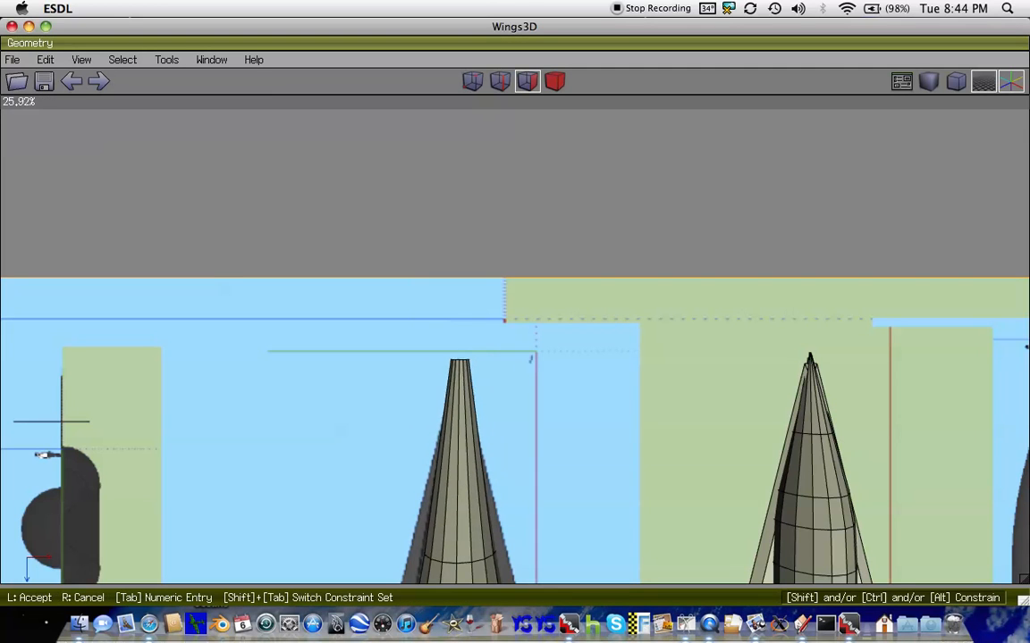
click(496, 168)
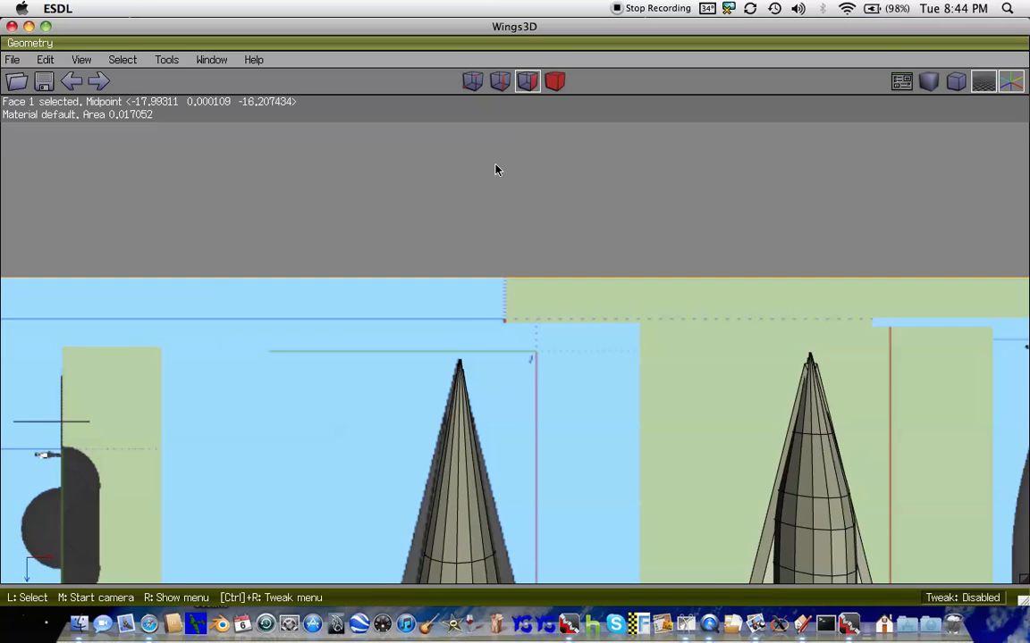
- Select all faces of the new hull body by picking one of its faces and growing the selection over the entire body
scroll(497, 170, down, 8)
key(Down)
key(Down)
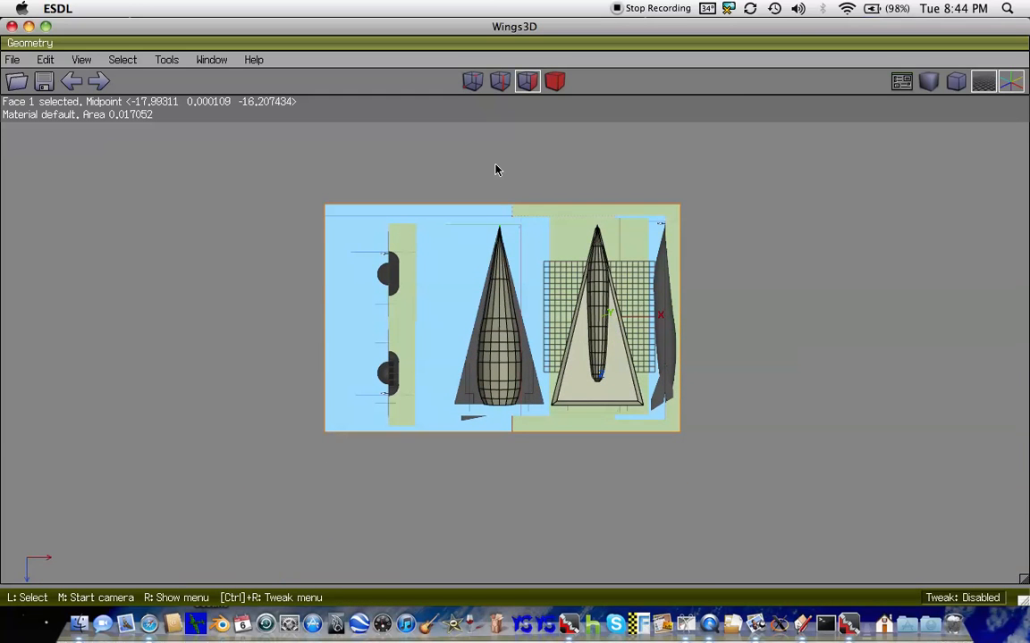
scroll(497, 170, up, 4)
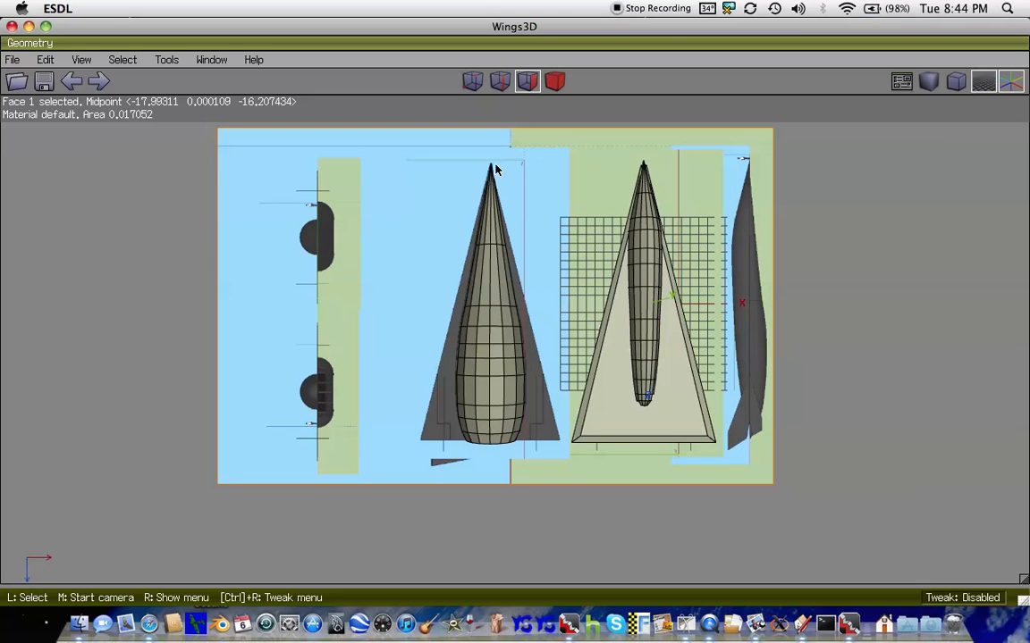
click(493, 393)
key(r)
key(plus)
key(plus)
key(plus)
key(plus)
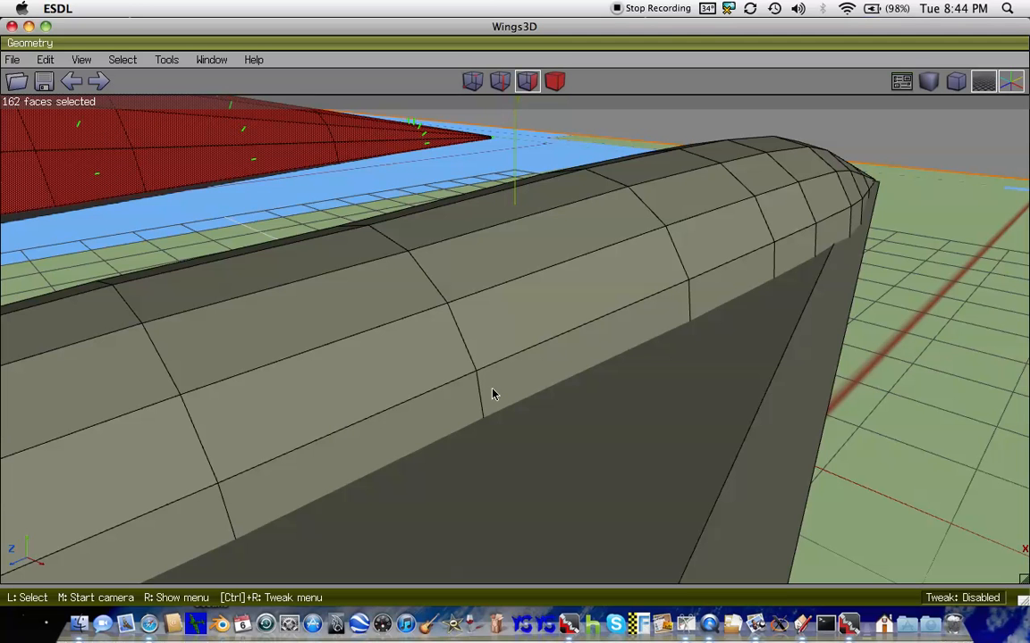
- Examine the selected hull body from the top and the side against the blueprint and the existing ship model
key(y)
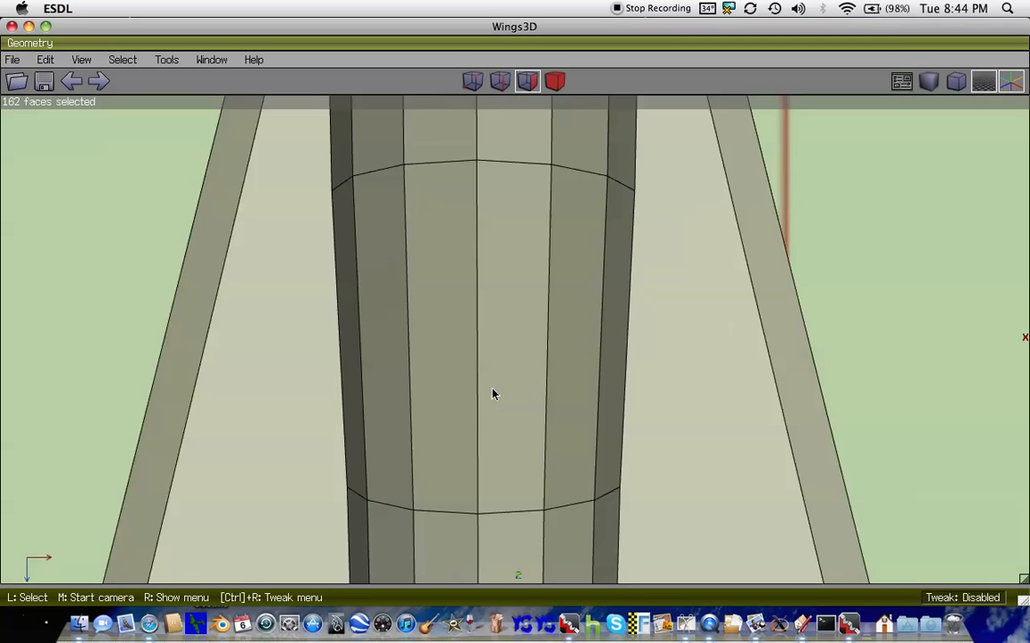
scroll(491, 393, down, 12)
scroll(492, 394, up, 2)
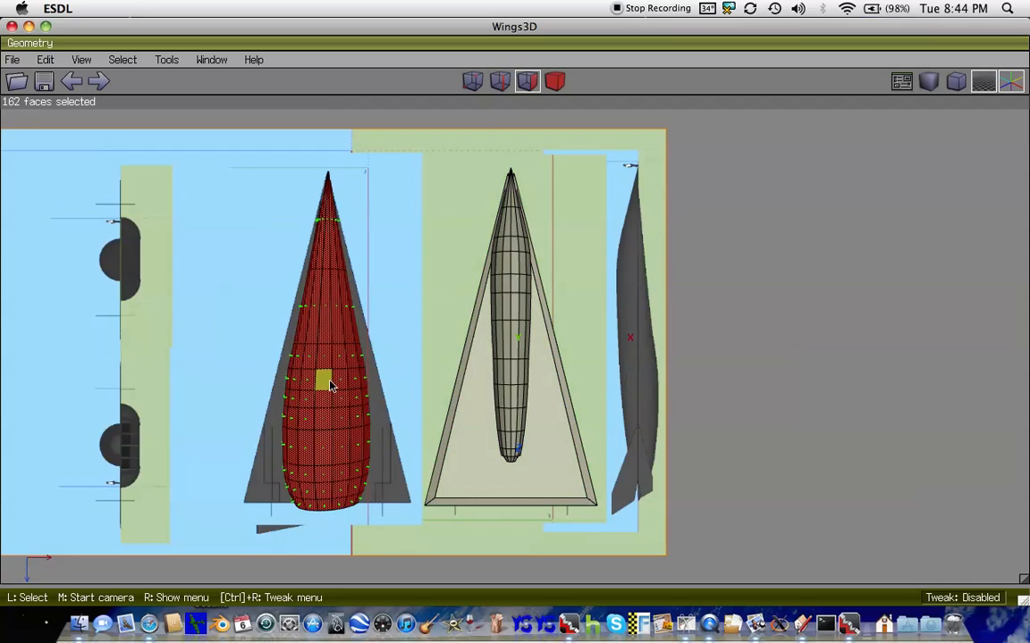
key(x)
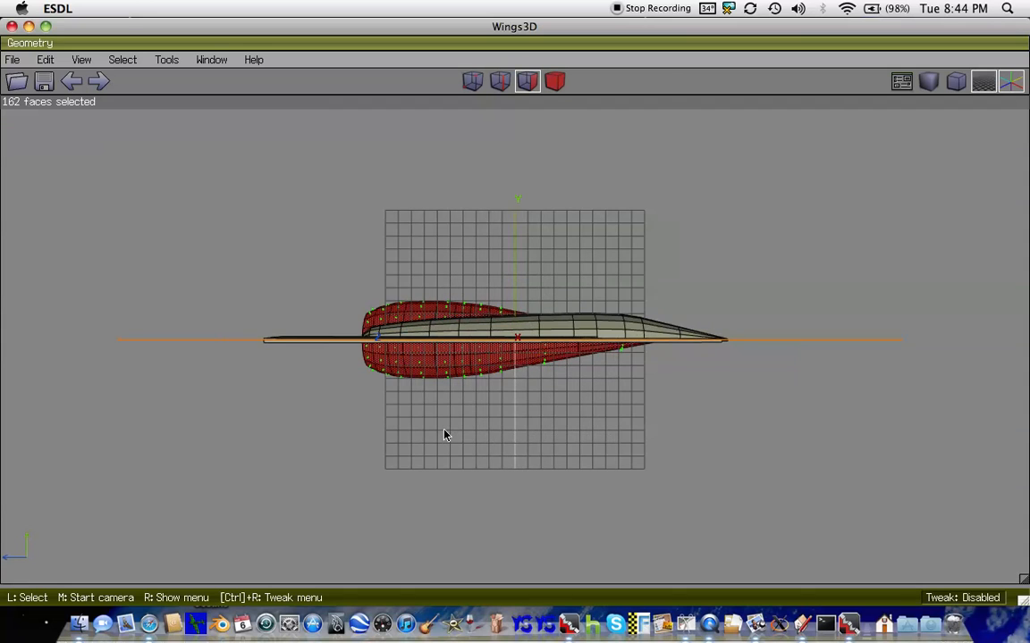
key(Up)
key(Up)
key(Left)
key(Left)
key(Left)
key(Left)
key(Left)
key(Left)
key(Left)
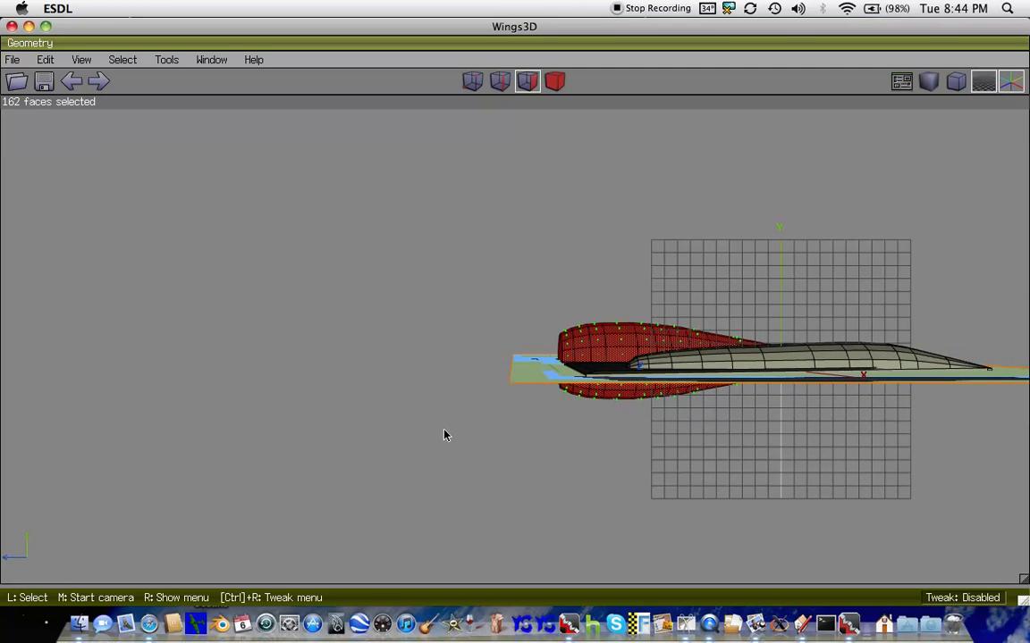
- Rotate around the hull body to examine its round stern end and how far it extends below the blueprint plane
key(u)
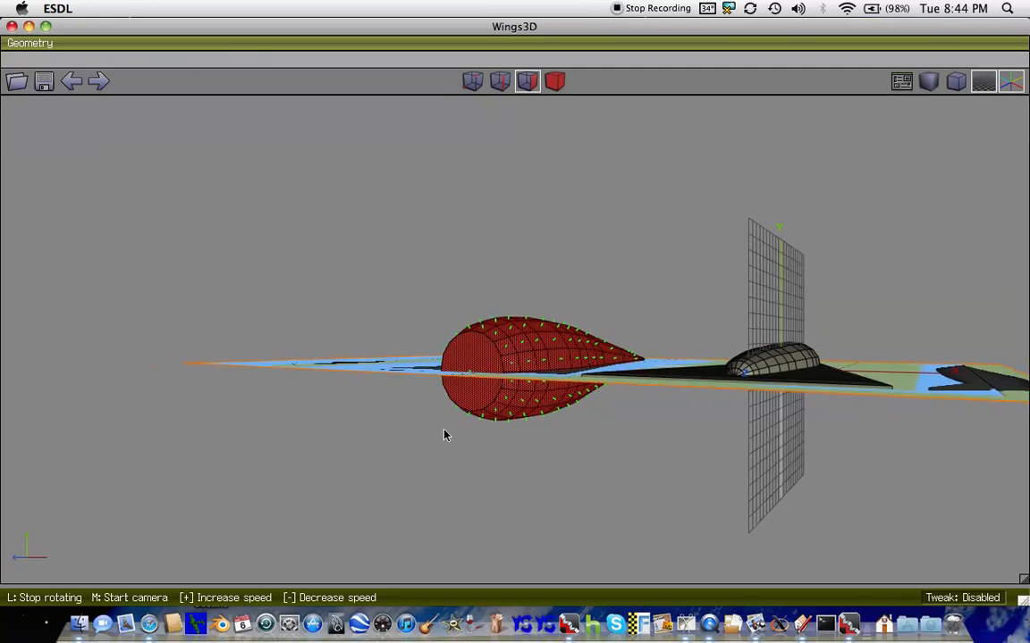
click(444, 436)
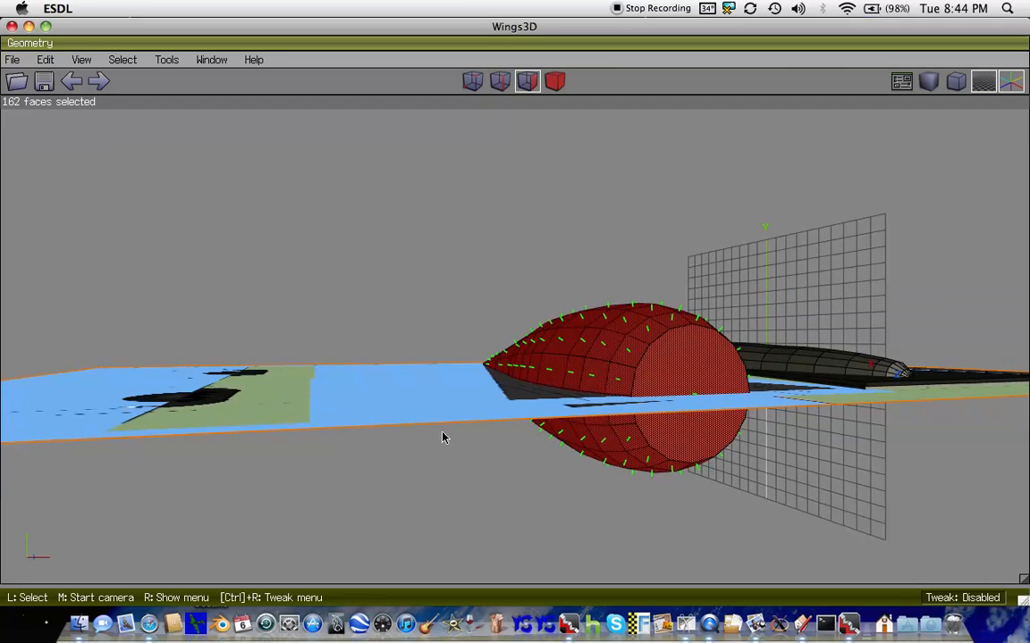
key(Right)
key(Right)
key(Right)
key(Right)
key(Right)
key(Right)
key(Right)
key(Right)
key(Right)
key(Left)
key(Left)
key(Down)
key(Down)
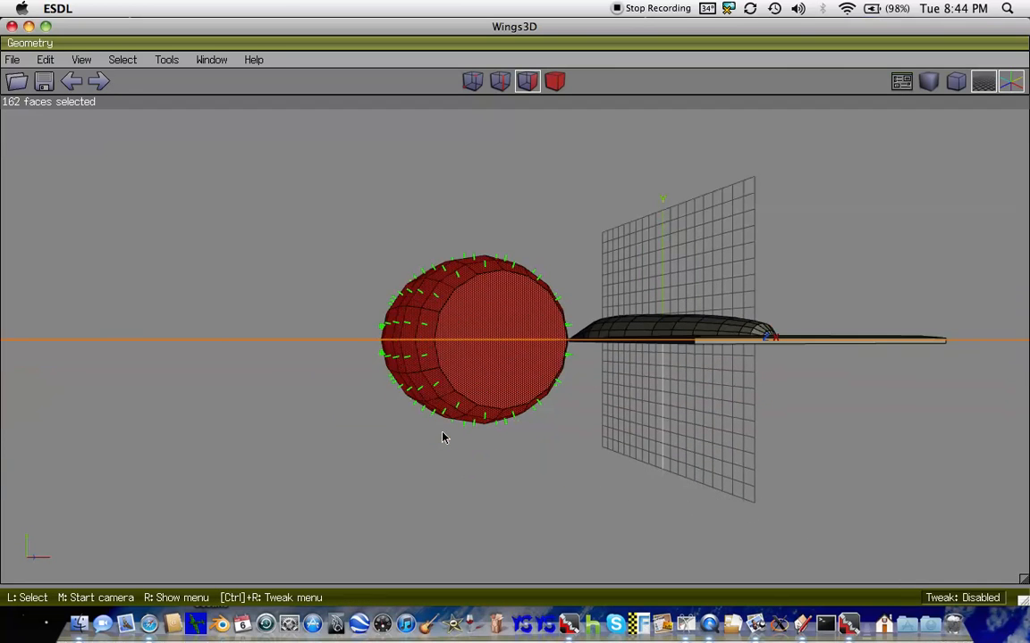
- Limit the selection to the faces of the hull body's upper half, above the blueprint plane
key(Right)
click(353, 160)
drag(237, 157, 528, 321)
click(528, 322)
click(487, 350)
click(483, 363)
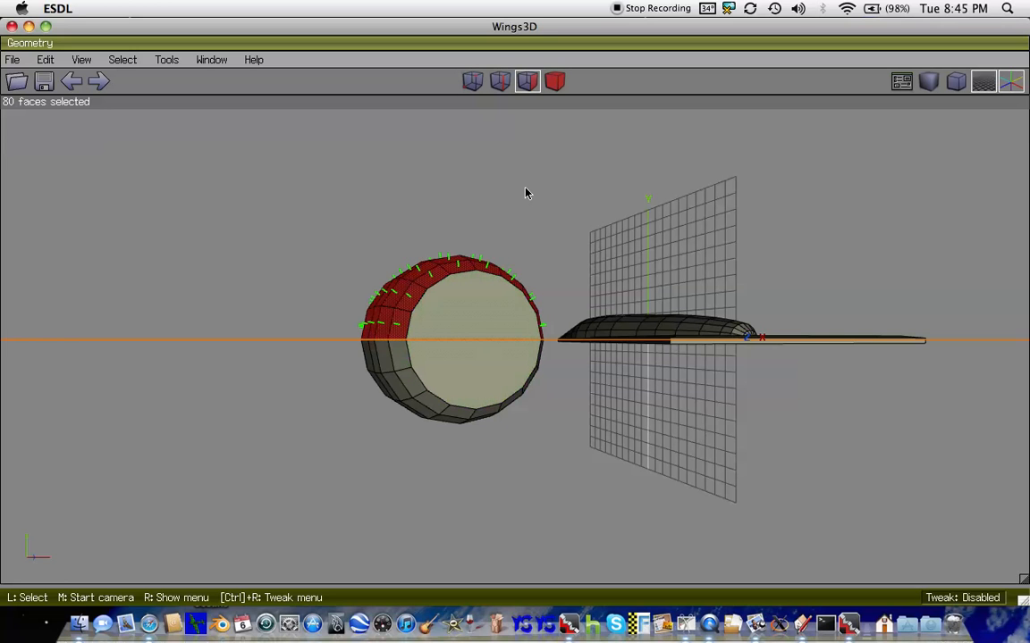
- Scale the selected upper-half faces along the Y axis until they are nearly flat
middle_click(526, 193)
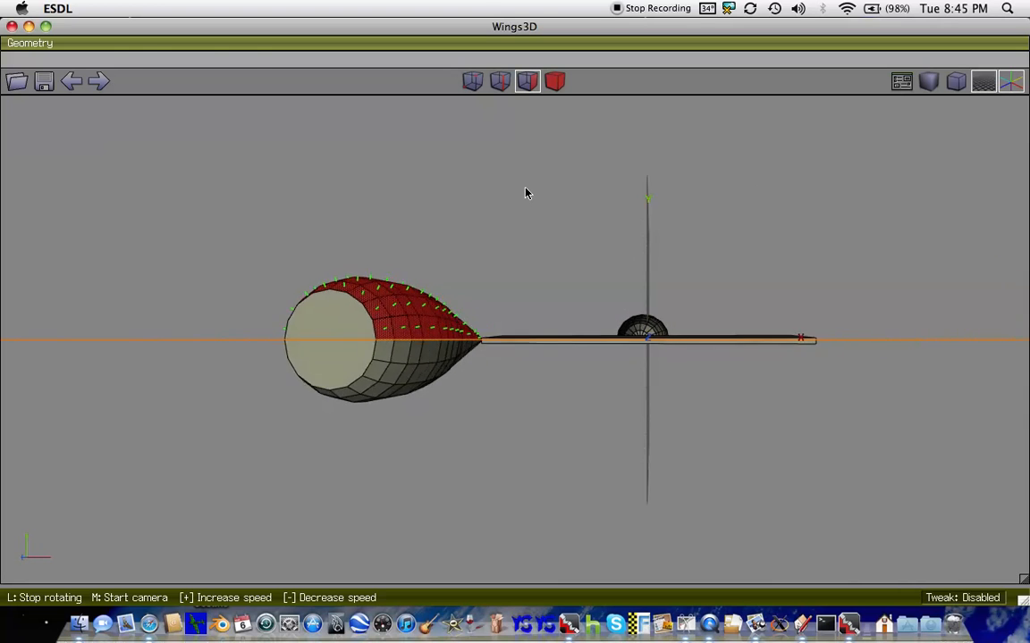
click(526, 193)
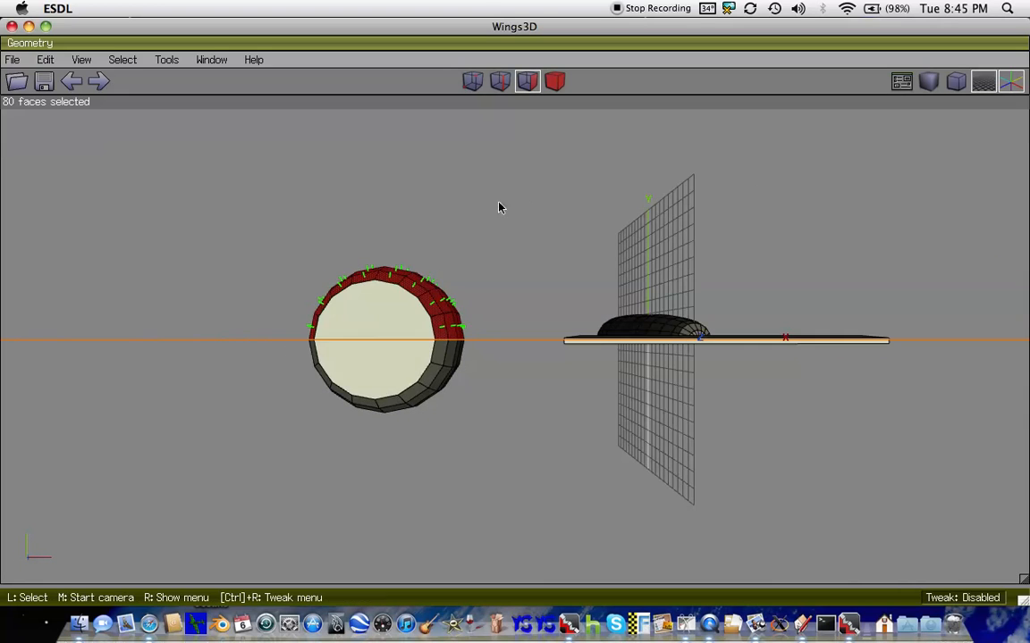
right_click(428, 301)
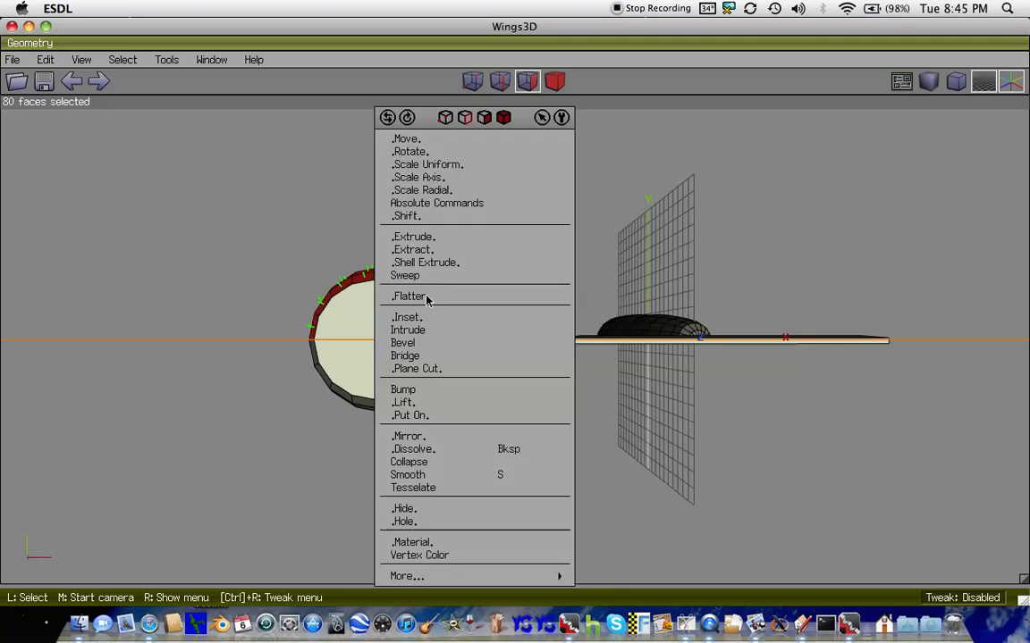
click(404, 177)
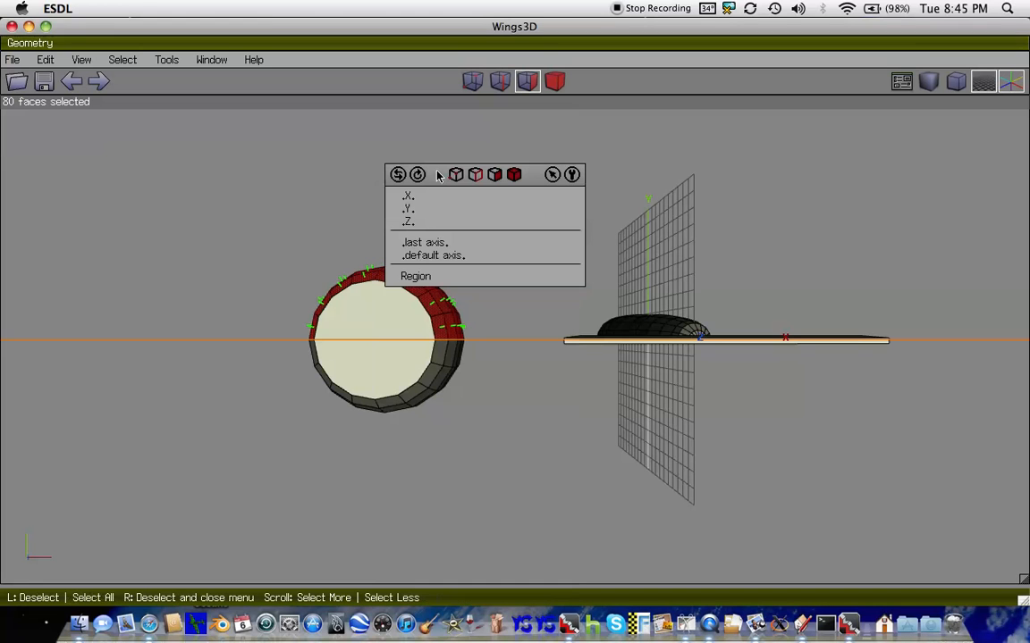
click(420, 214)
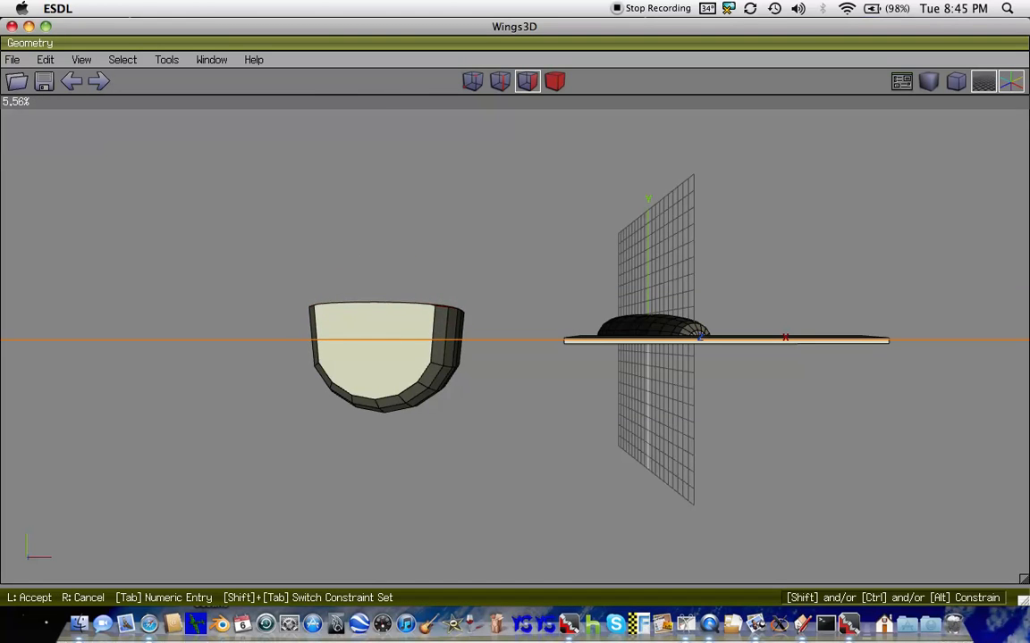
click(377, 186)
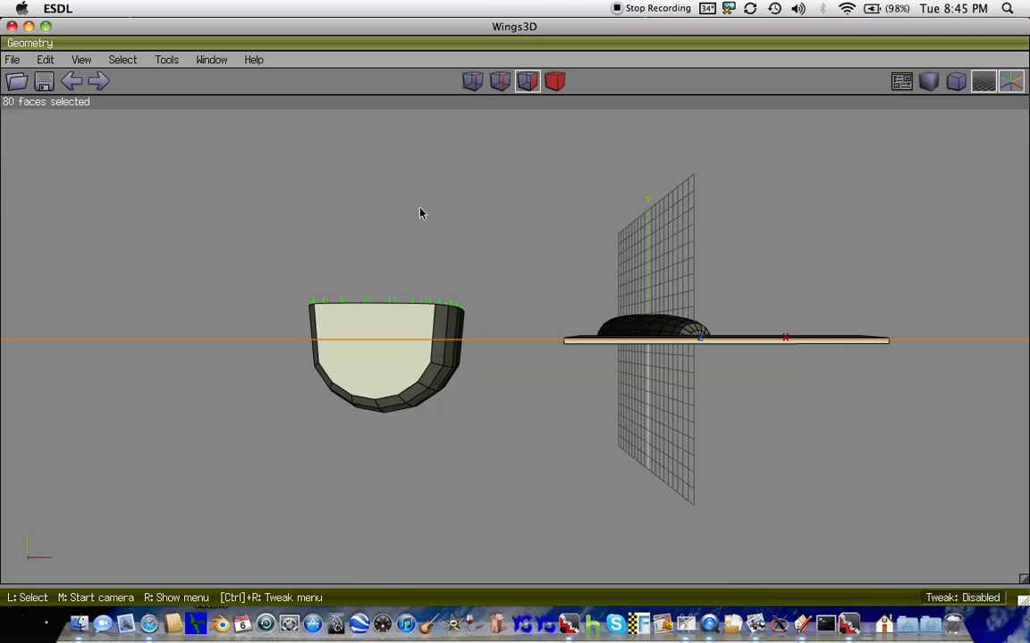
- Move the flattened faces about 1.95 down along Y to the blueprint plane and select all faces of the resulting half hull
right_click(377, 186)
click(399, 139)
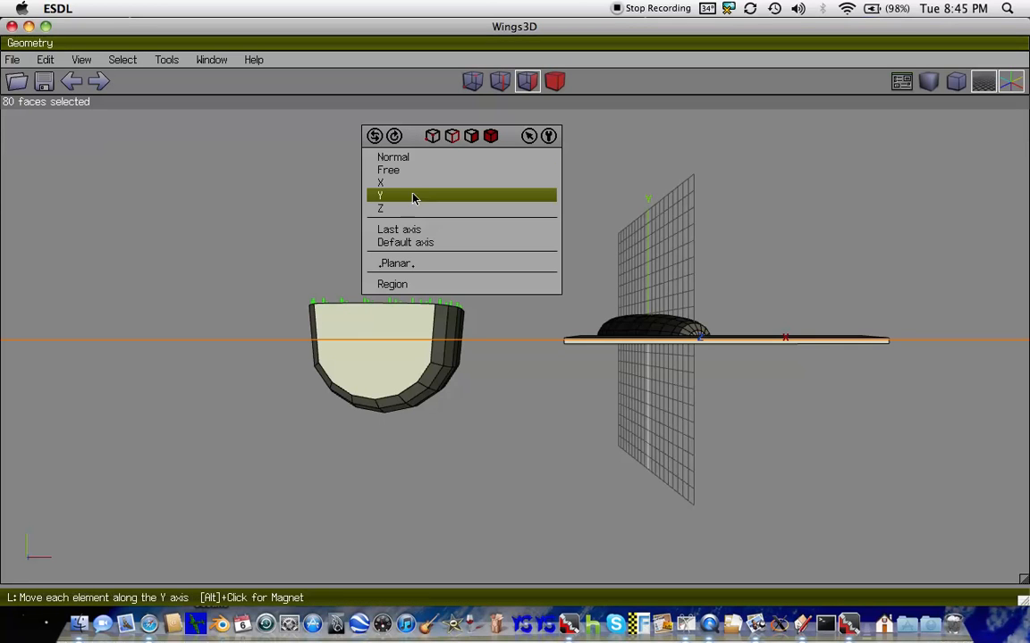
click(409, 197)
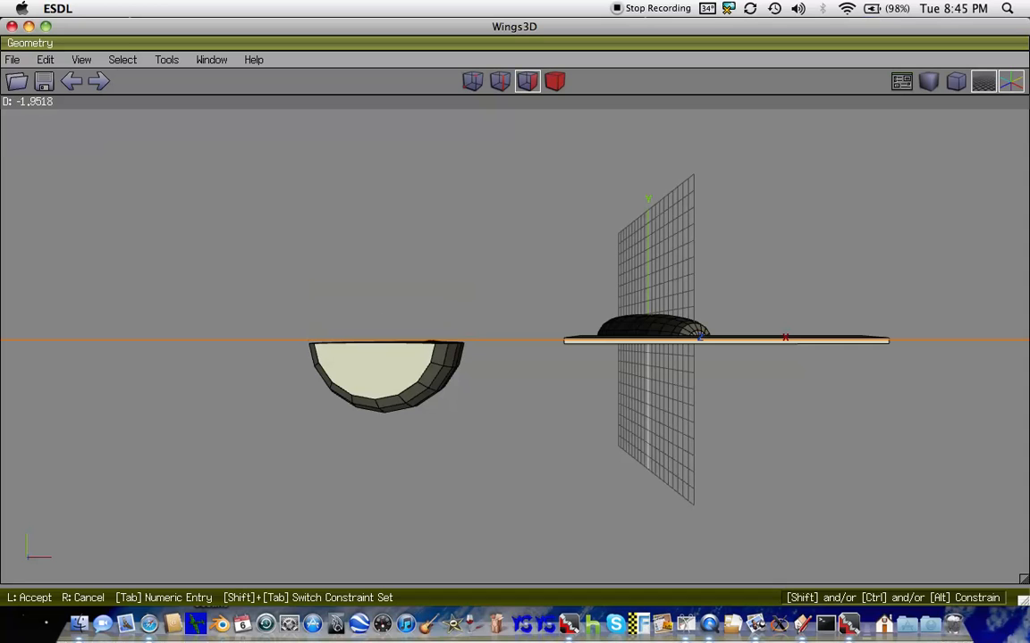
key(Up)
key(Up)
key(Up)
key(Up)
click(407, 202)
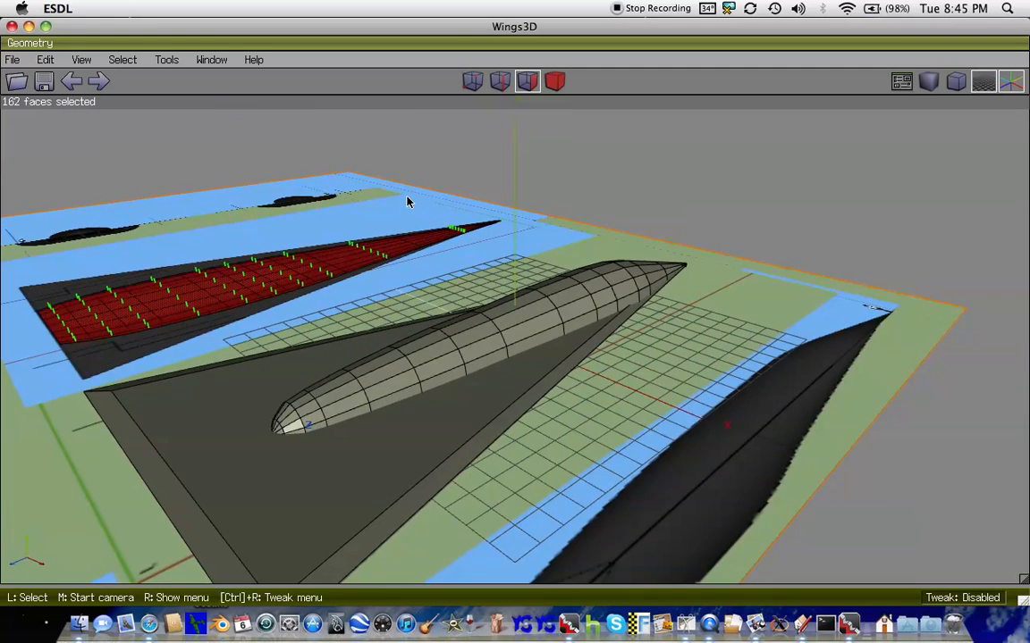
- Move the half hull about 17.62 along X so it sits centred beneath the ship's triangular body, and clear the selection
key(y)
scroll(406, 202, down, 10)
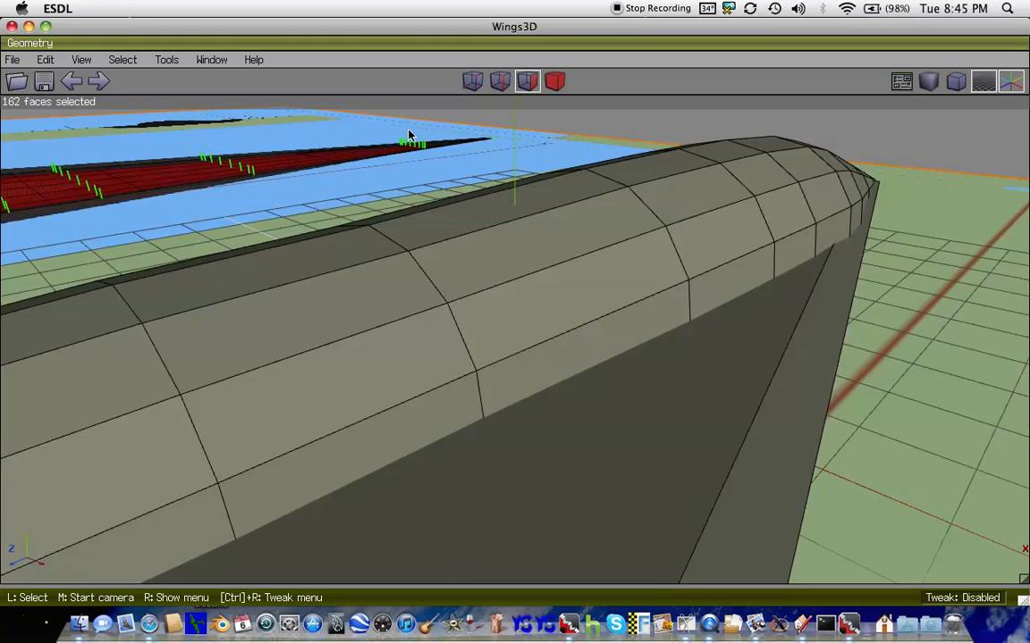
key(x)
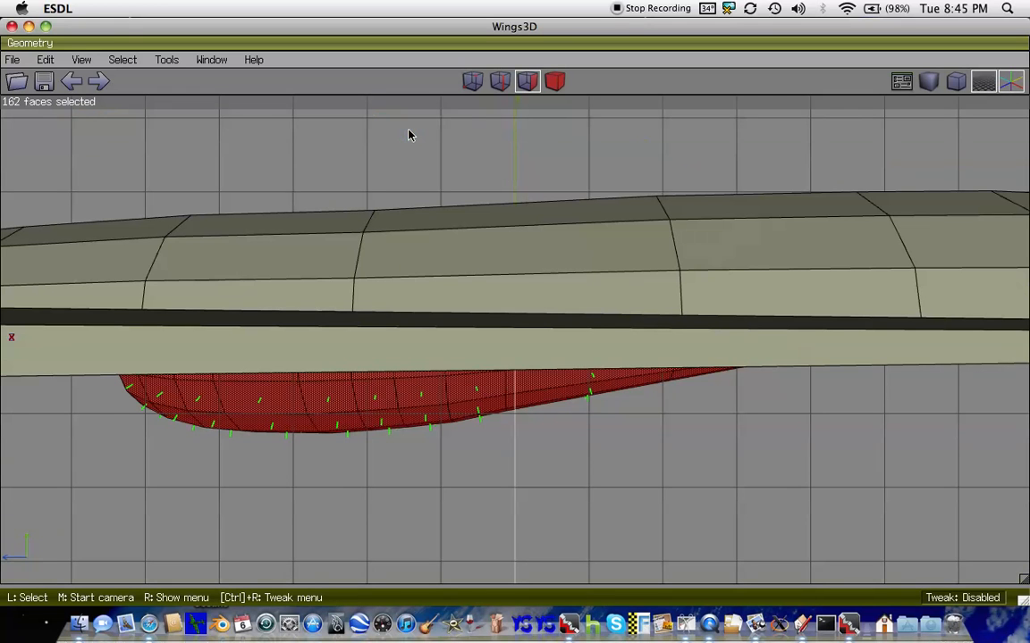
key(y)
scroll(408, 134, down, 12)
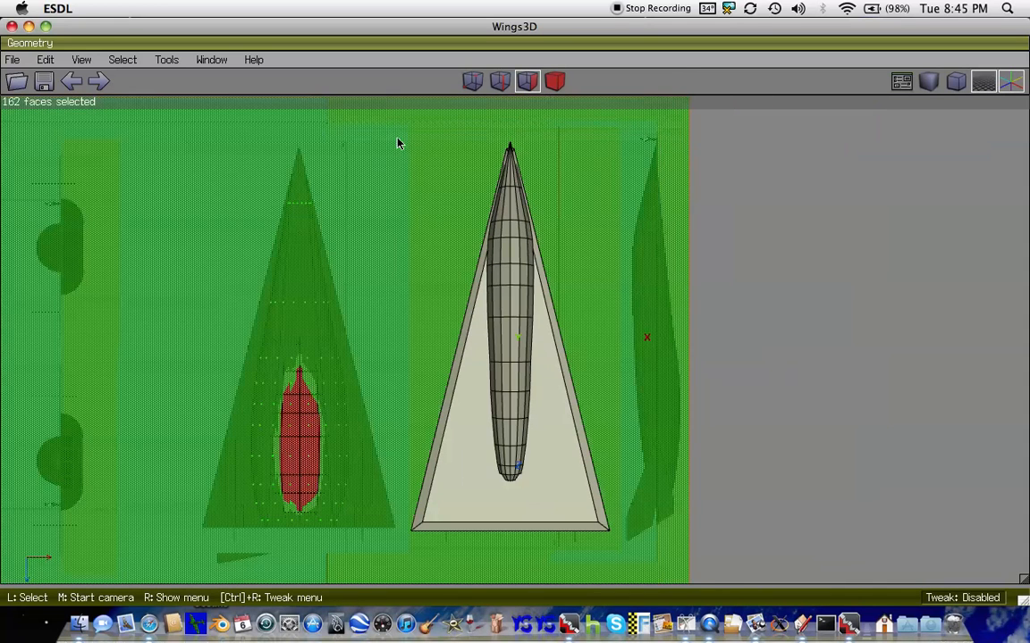
right_click(304, 465)
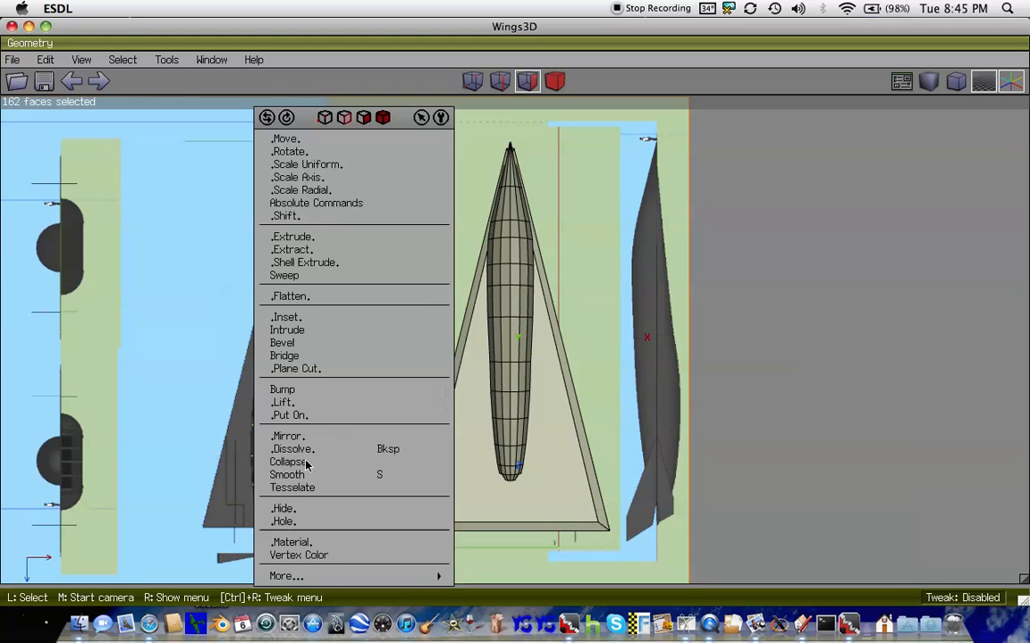
click(288, 139)
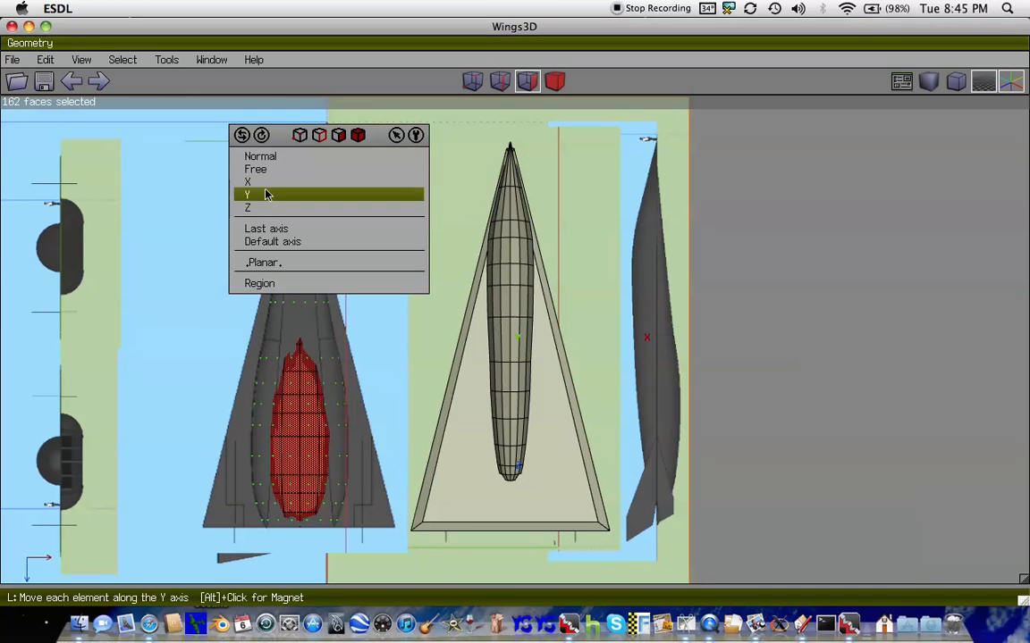
click(265, 182)
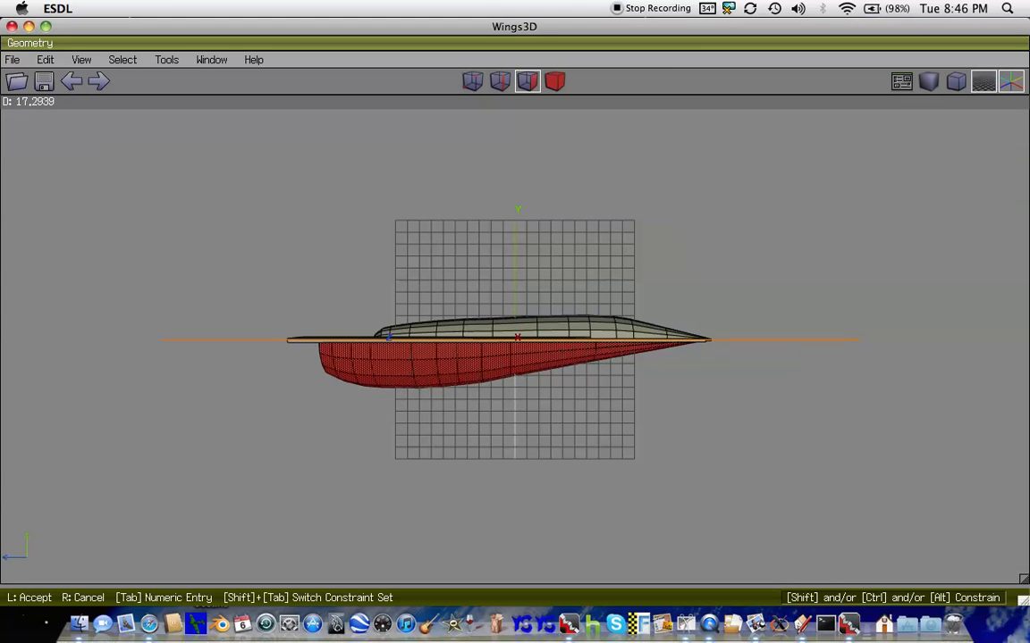
key(z)
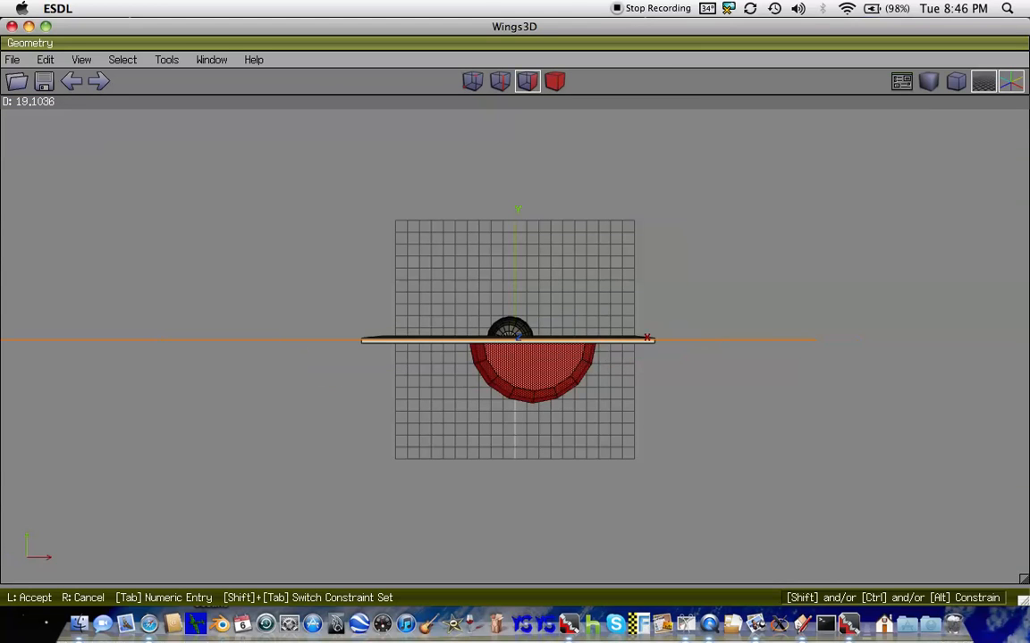
key(Left)
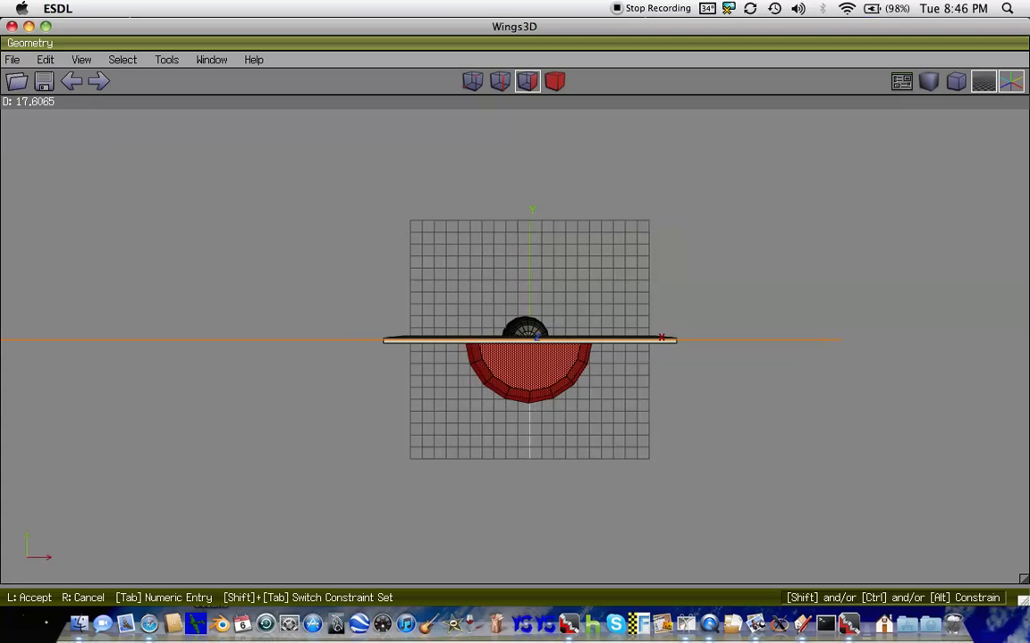
key(Right)
key(Down)
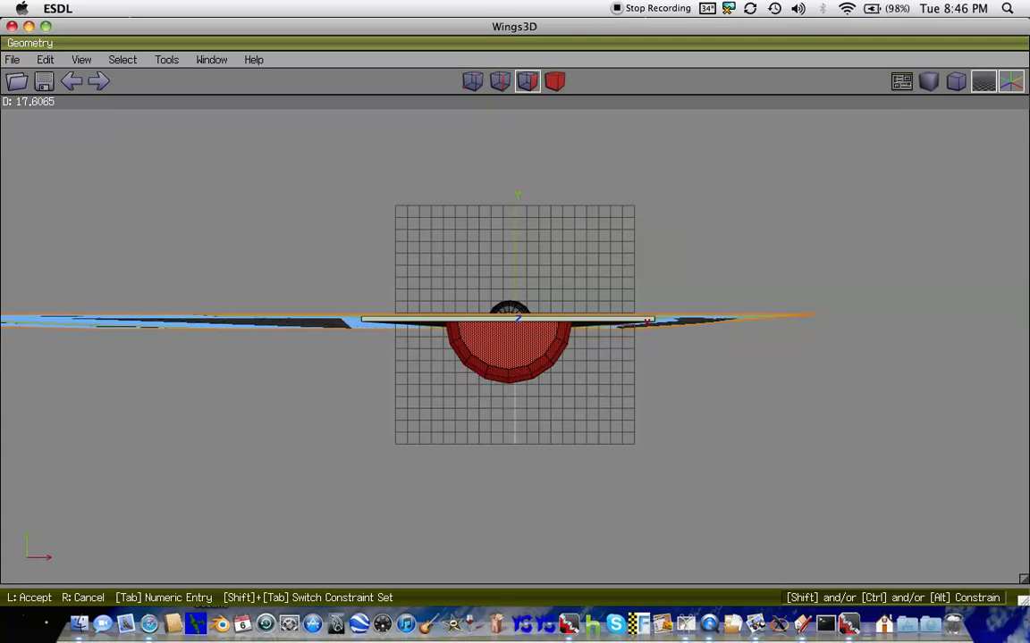
key(Up)
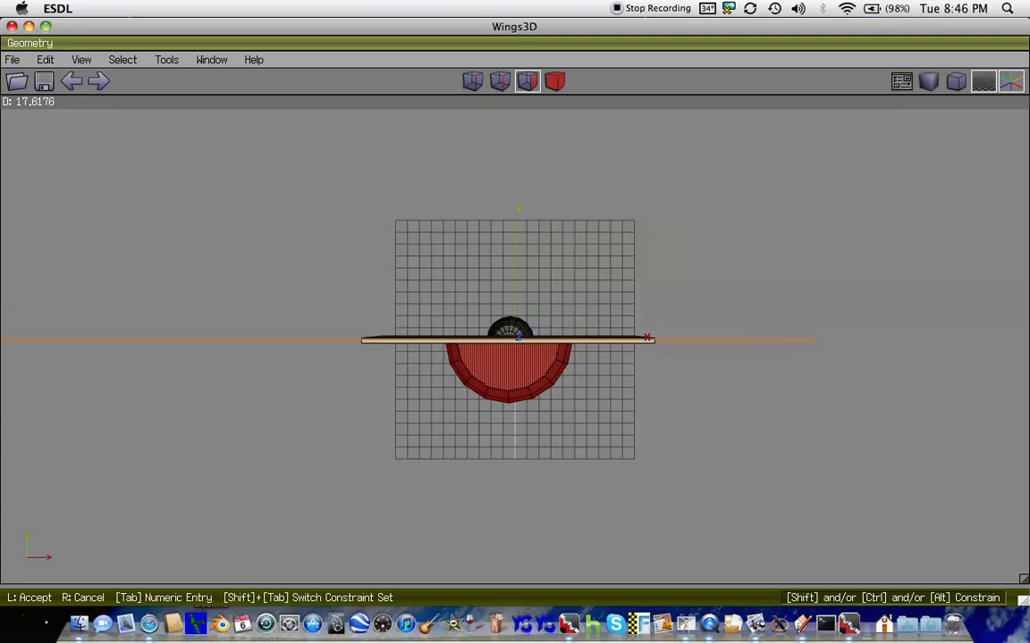
key(Right)
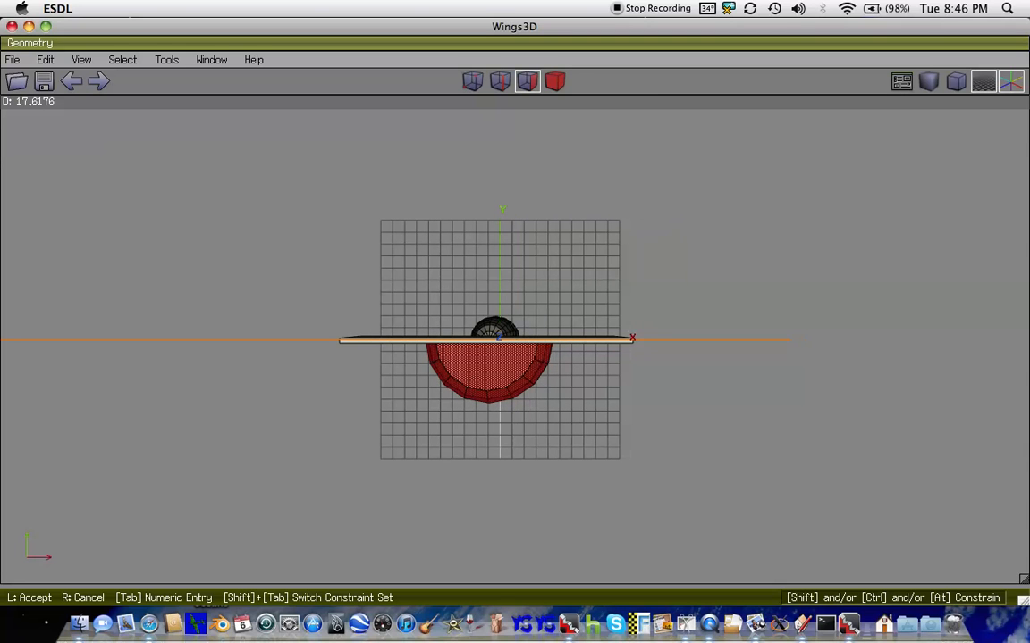
key(Left)
key(Left)
key(Right)
key(Left)
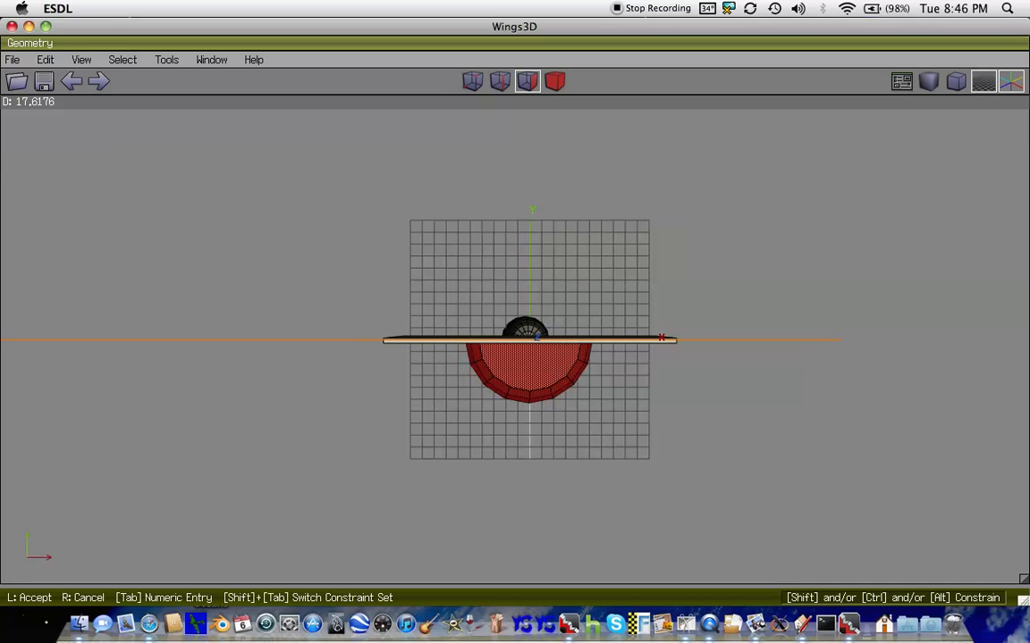
key(Right)
key(Right)
key(Left)
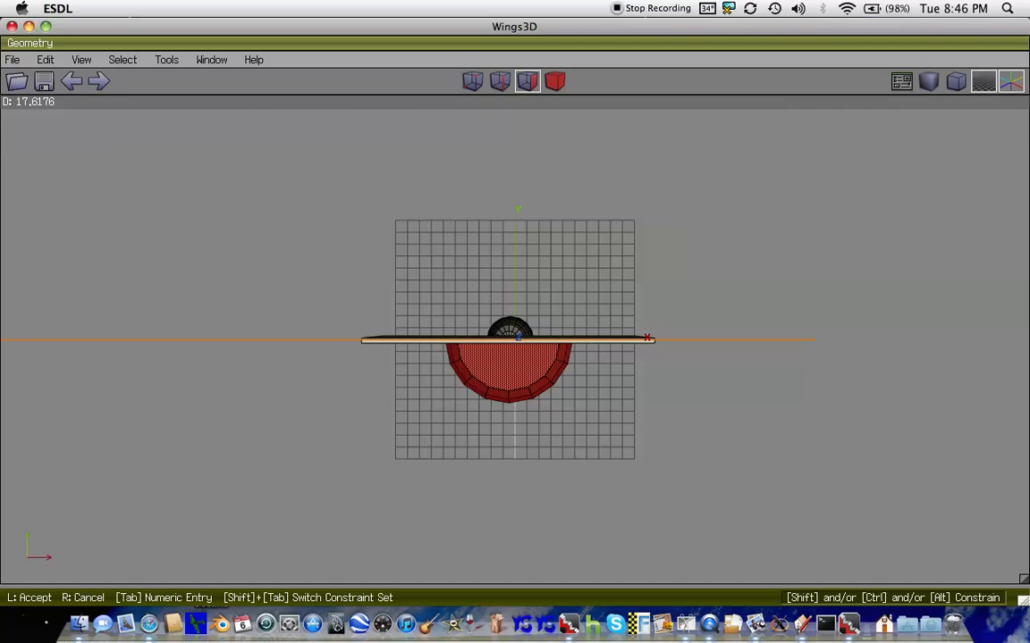
click(266, 187)
key(space)
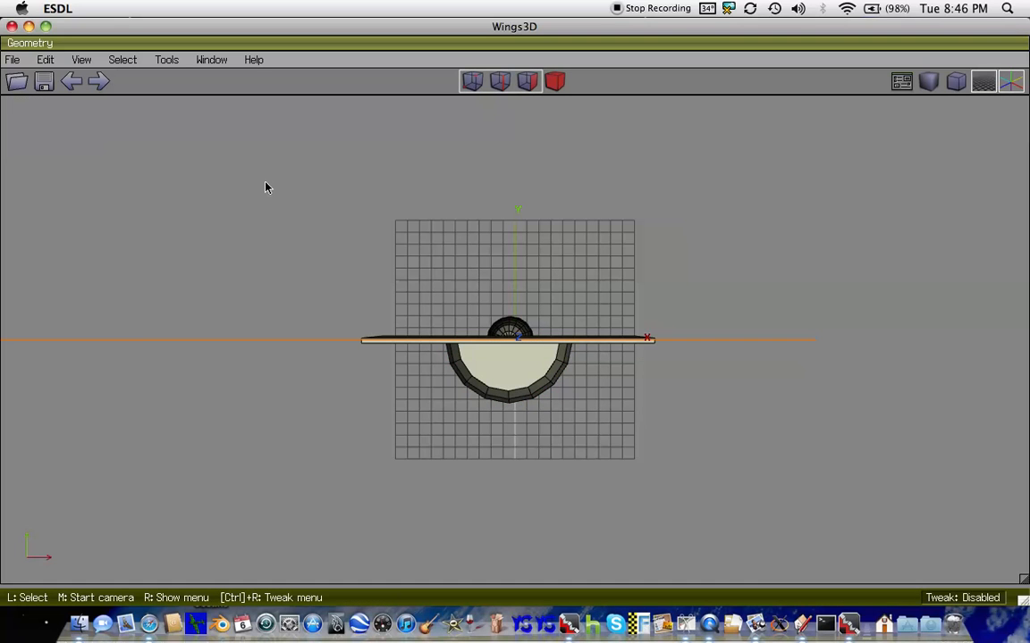
- Examine the ship model from above, especially its bow, against the blueprint's top view
key(y)
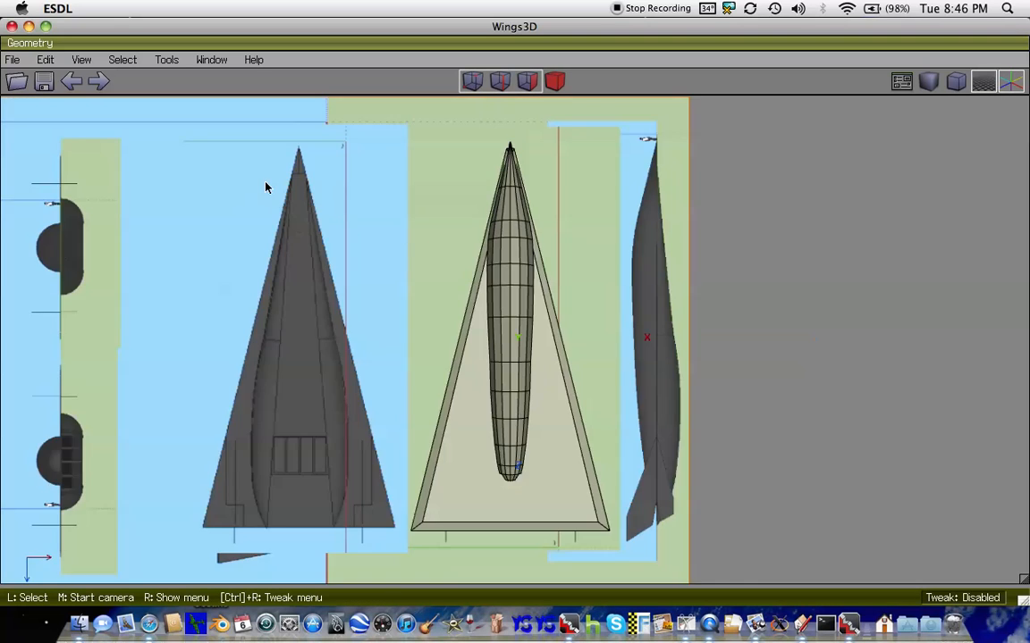
key(Up)
key(Up)
key(Up)
key(Up)
key(Up)
key(Up)
key(Up)
key(Up)
key(Up)
key(Up)
key(Up)
key(Up)
key(Up)
key(Up)
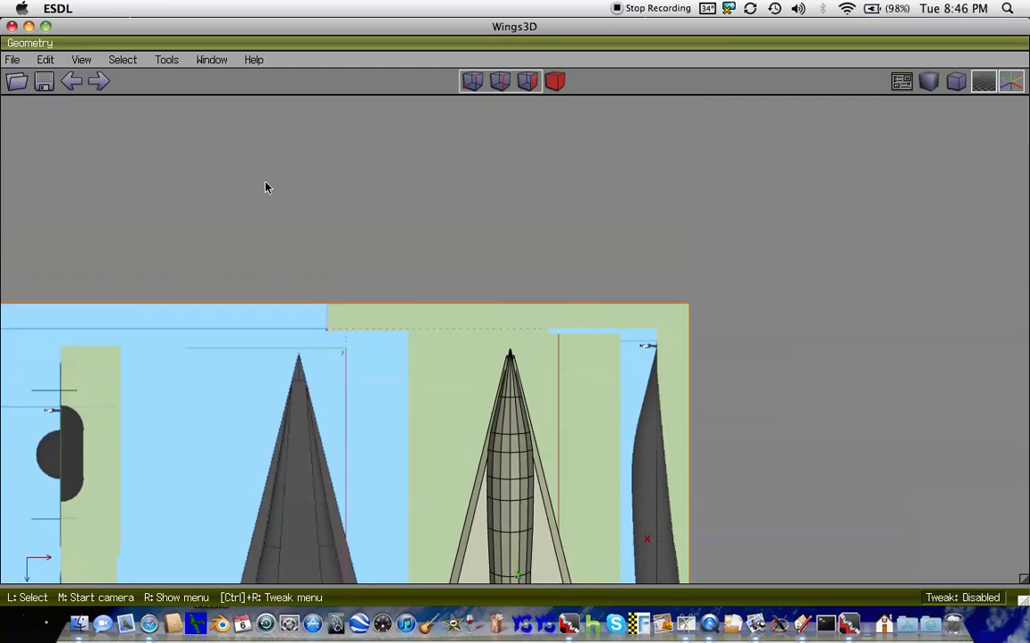
scroll(265, 187, up, 9)
middle_drag(265, 187, 265, 187)
scroll(265, 186, down, 15)
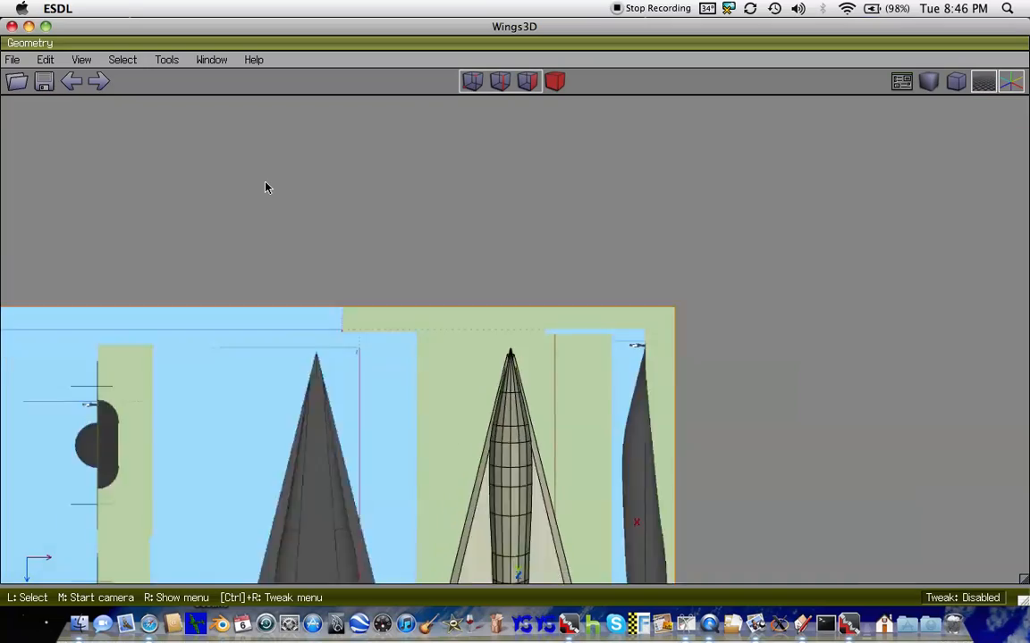
key(r)
scroll(266, 186, down, 6)
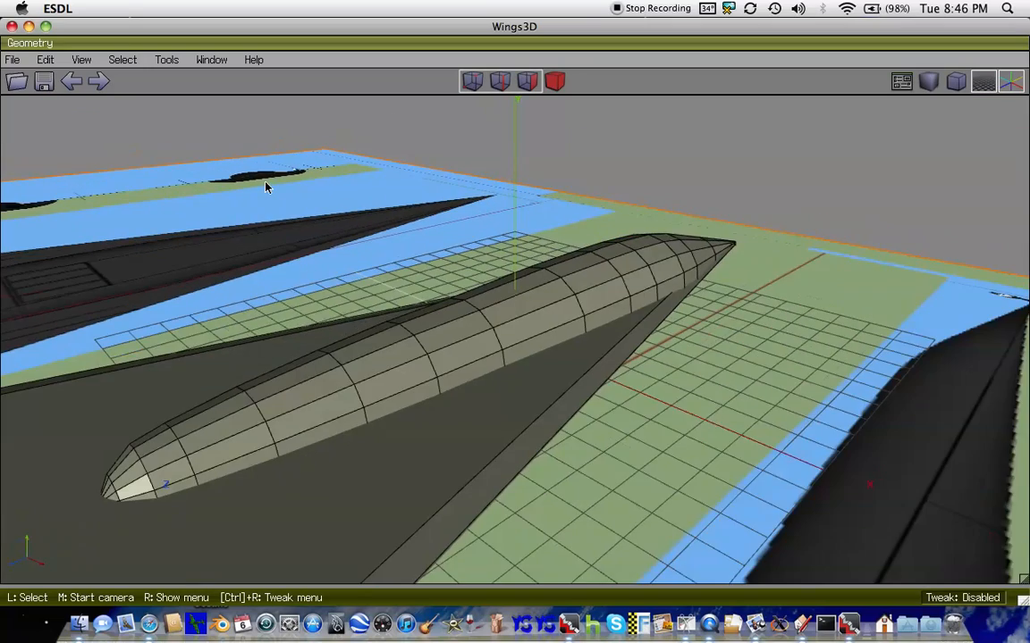
- Examine the lower hull from beneath and from the side, following it along to the bow tip
key(u)
middle_drag(265, 187, 265, 187)
click(265, 186)
key(Down)
key(Down)
key(Down)
key(Down)
key(Down)
key(Down)
key(Down)
key(Down)
key(Down)
key(Down)
key(Down)
key(Down)
key(Down)
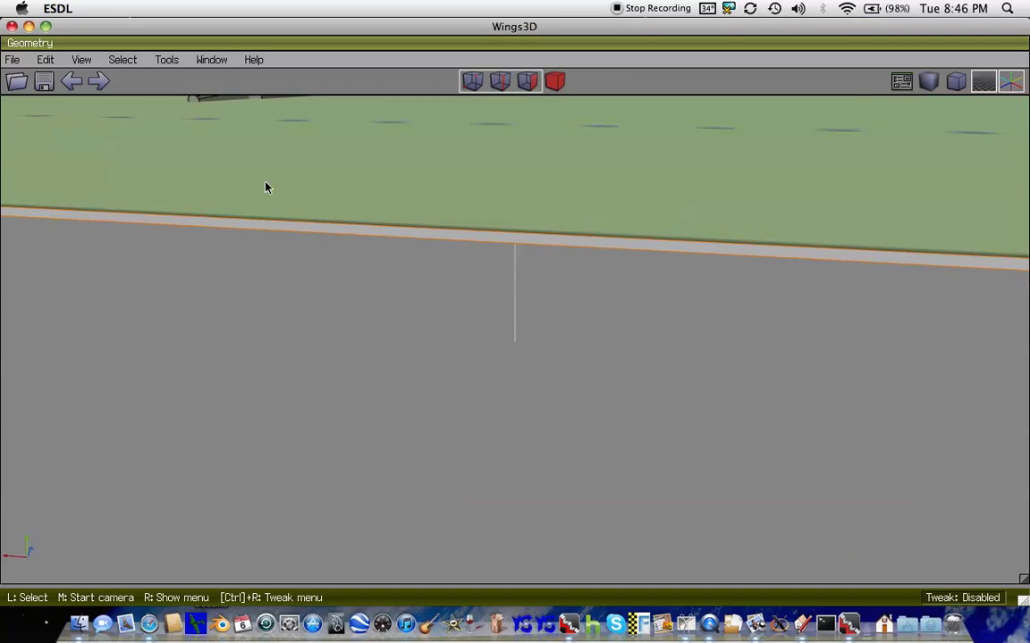
key(x)
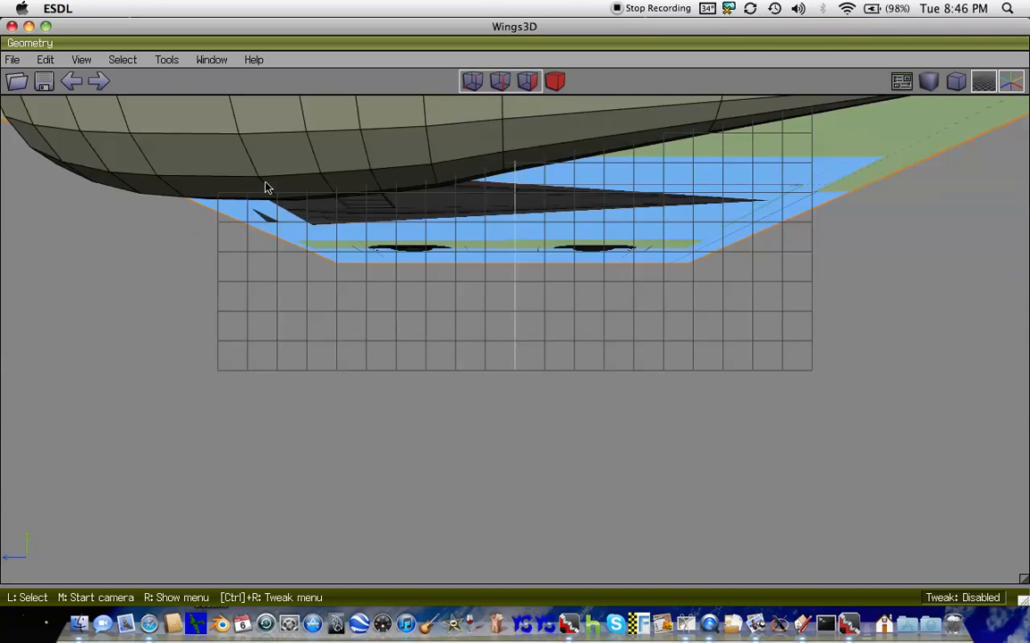
key(Up)
key(Right)
key(Right)
key(Right)
key(Right)
key(Right)
key(Right)
key(Right)
key(Right)
key(Right)
key(Right)
key(Right)
key(Right)
key(Right)
key(Right)
key(Right)
key(Right)
key(Right)
key(Right)
key(Right)
key(Right)
key(Up)
scroll(265, 186, up, 5)
scroll(265, 186, right, 3)
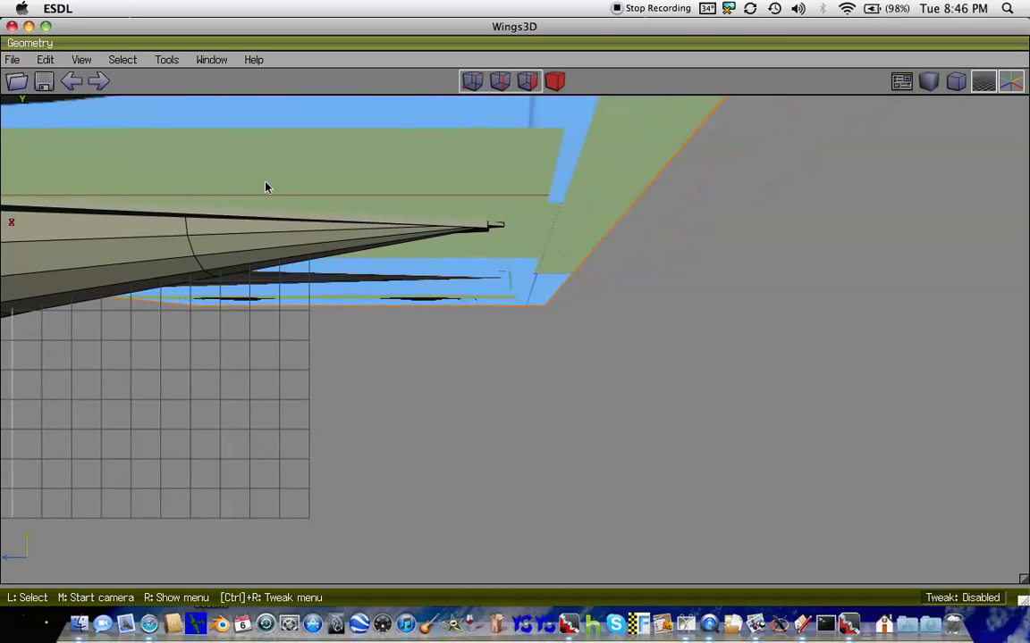
scroll(265, 187, right, 4)
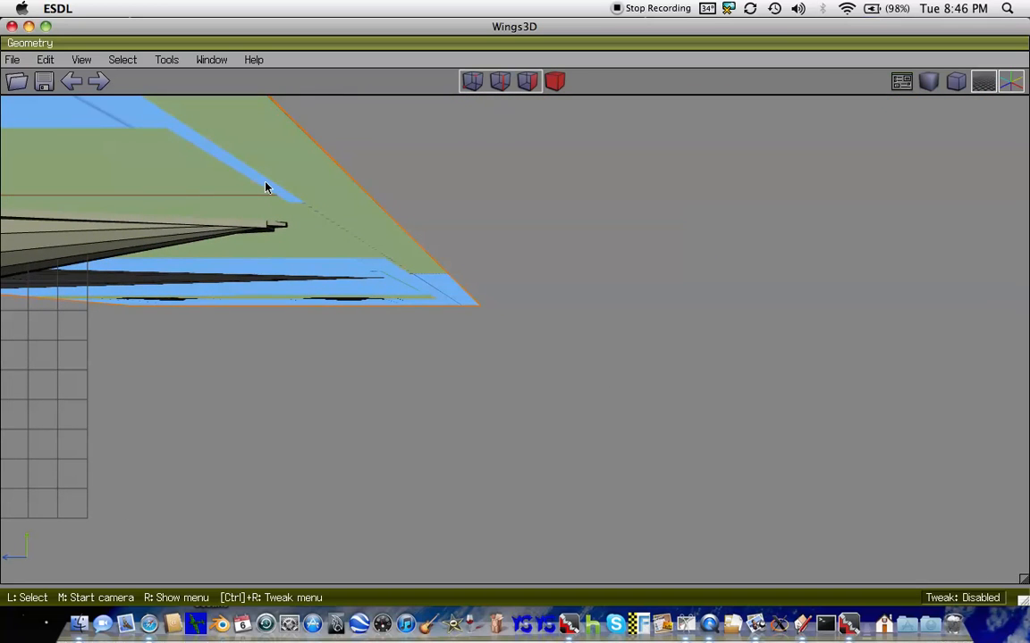
- Select all faces of the blueprint image plane, keeping the ship's parts out of the selection
key(r)
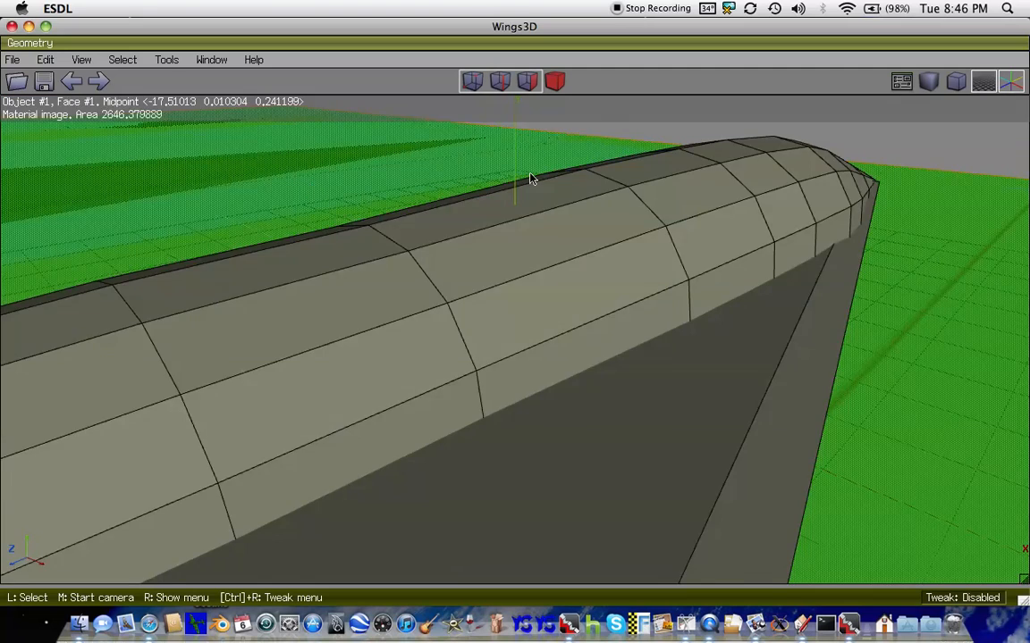
scroll(531, 178, down, 10)
scroll(531, 178, down, 3)
click(572, 440)
drag(829, 362, 122, 243)
drag(28, 219, 124, 324)
drag(496, 152, 353, 225)
scroll(526, 525, down, 3)
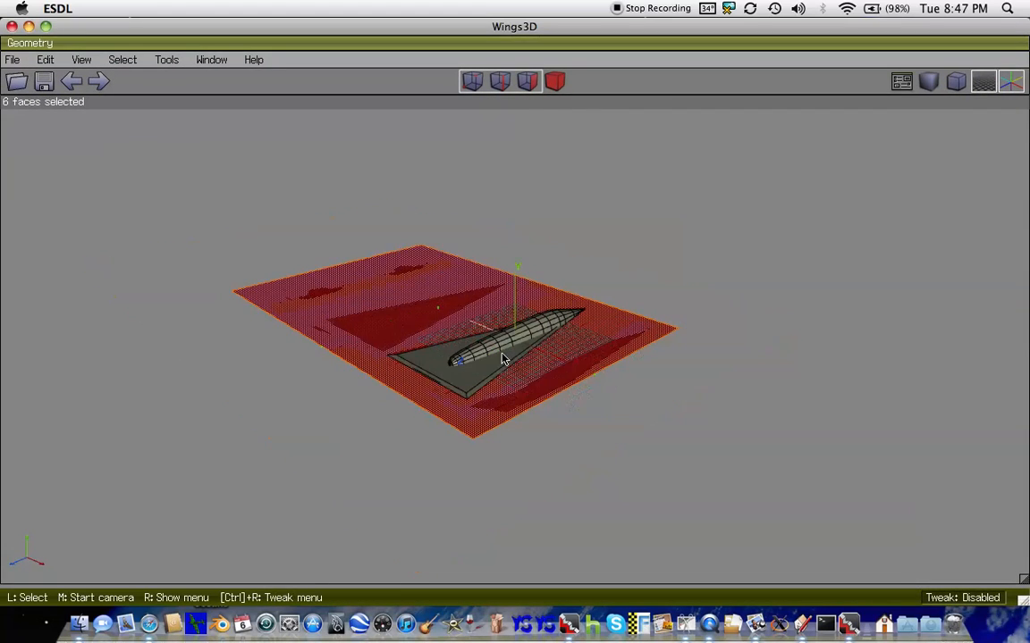
drag(520, 487, 326, 291)
scroll(326, 290, up, 2)
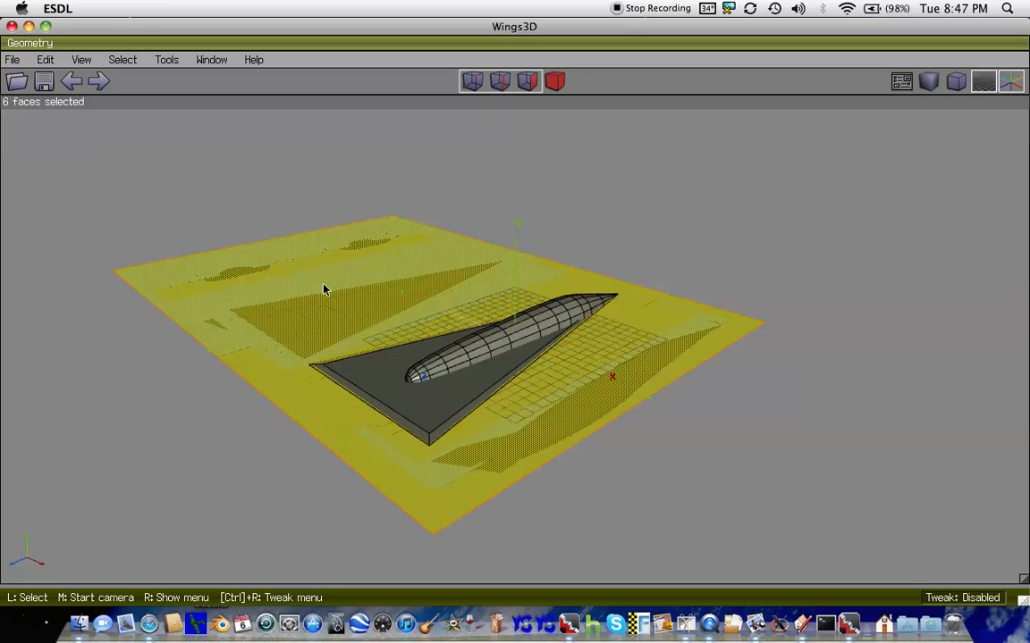
- Rotate the selected blueprint plane -90° about the Z axis so it stands upright
right_click(257, 278)
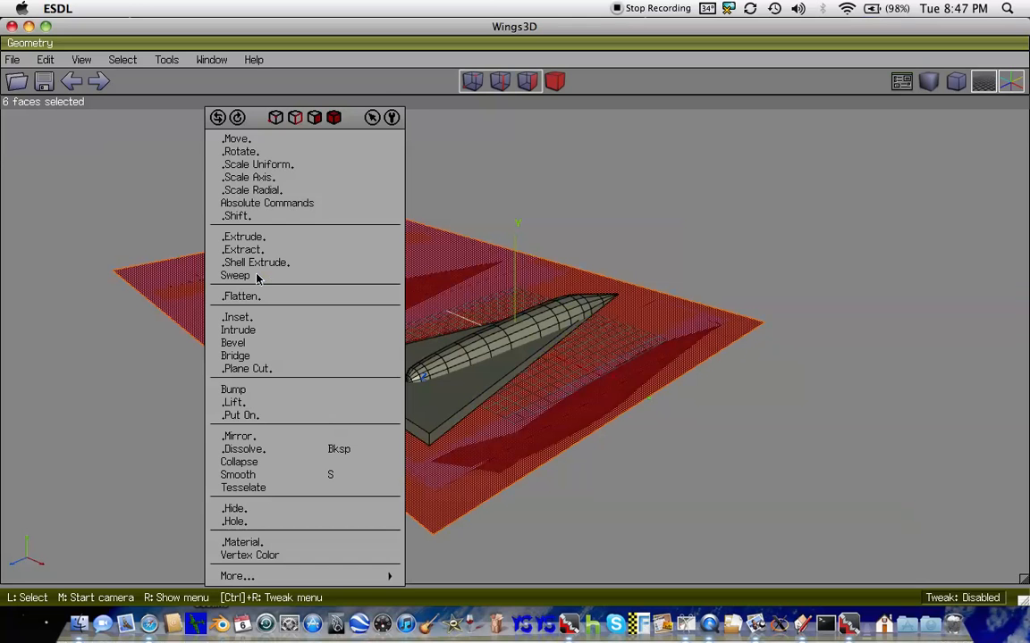
click(255, 154)
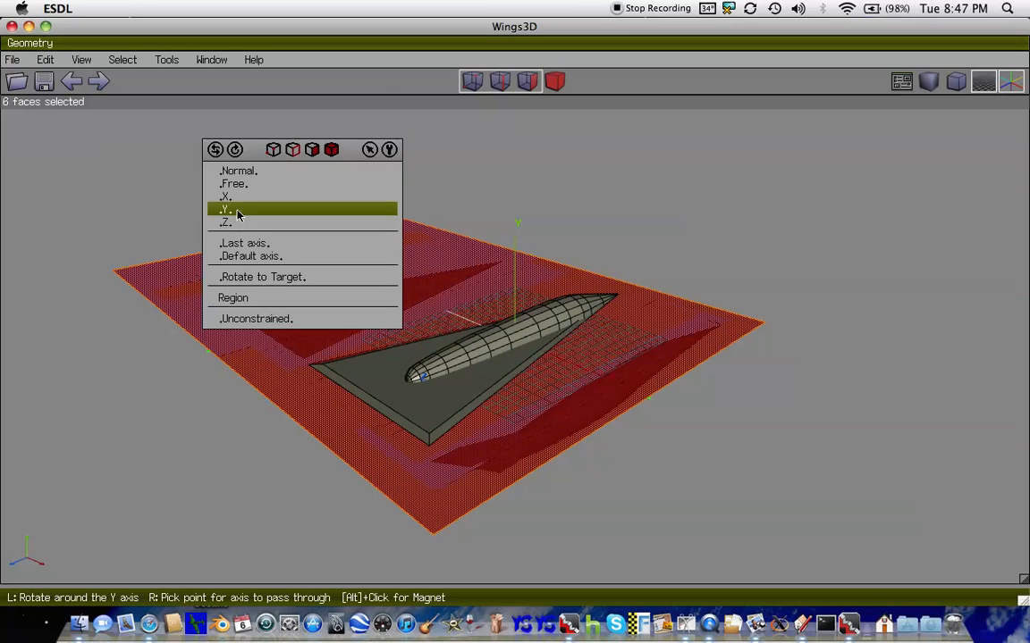
click(229, 221)
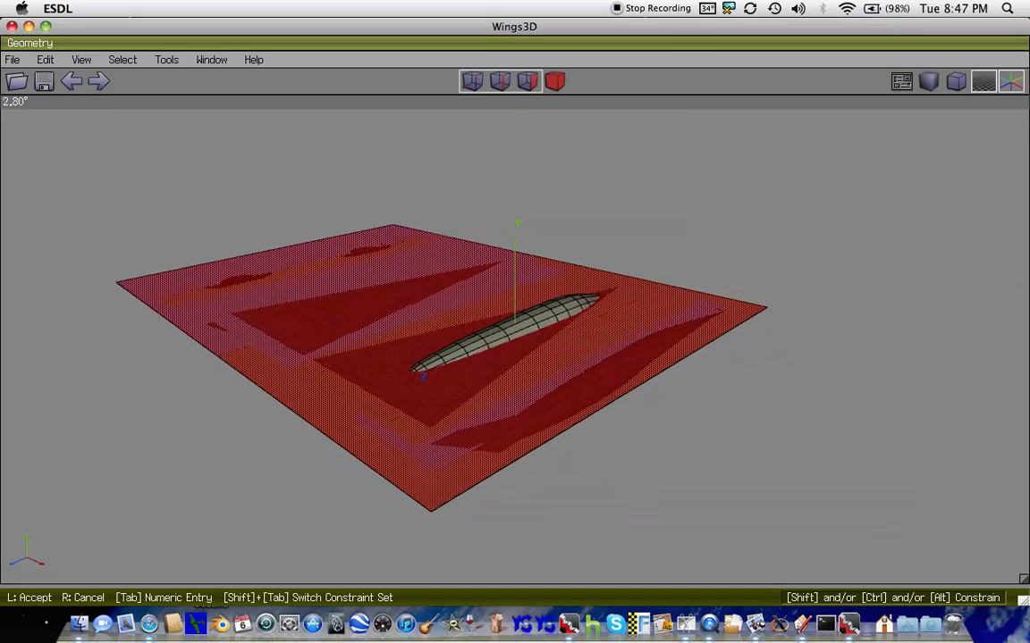
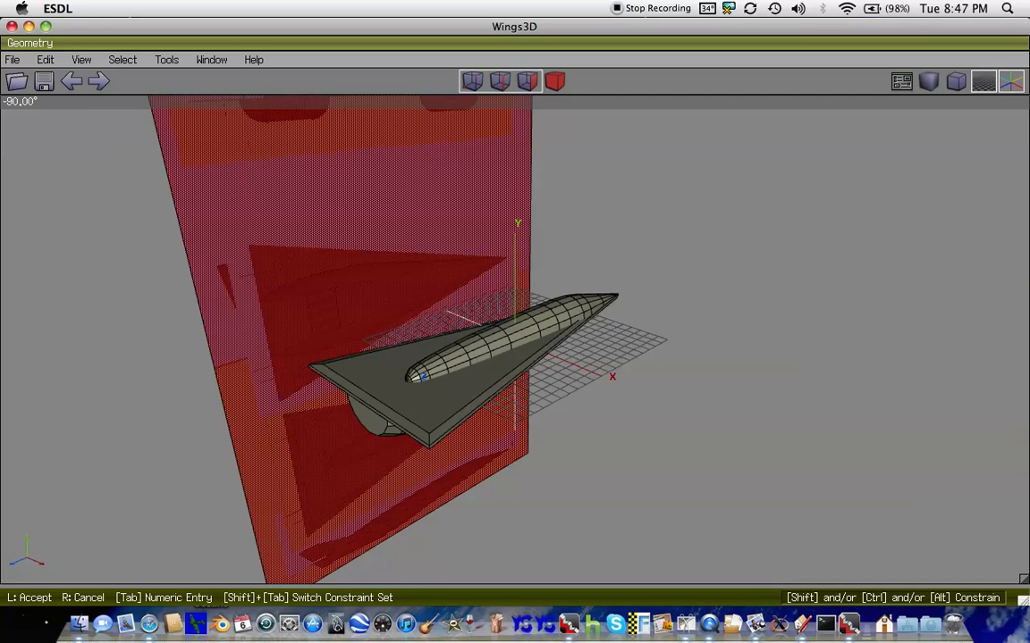
click(232, 228)
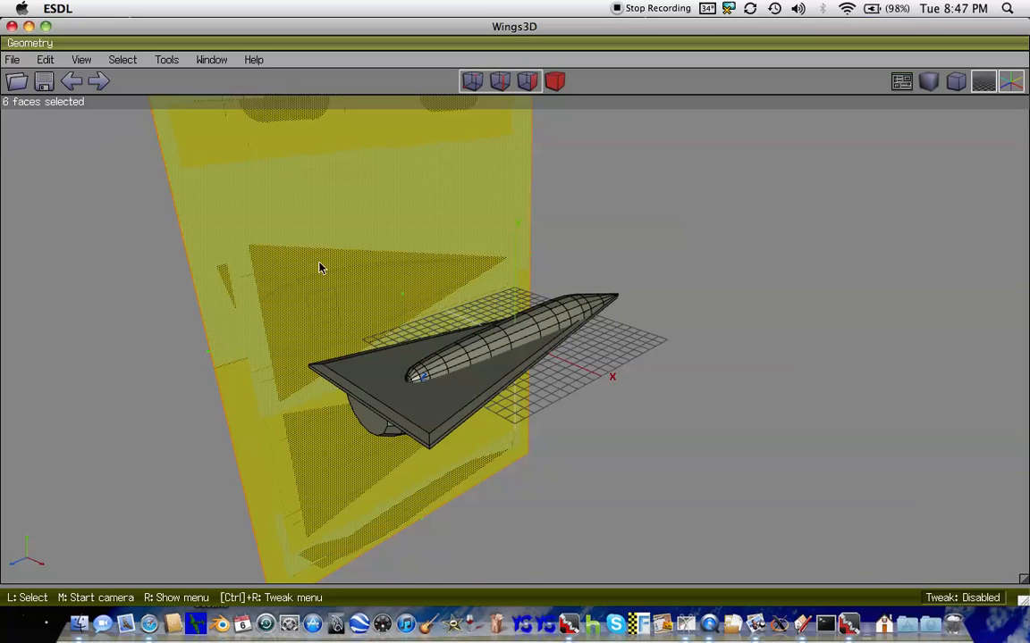
- Rotate the upright blueprint plane about -90° about the Y axis so it stands across the ship's length
right_click(320, 269)
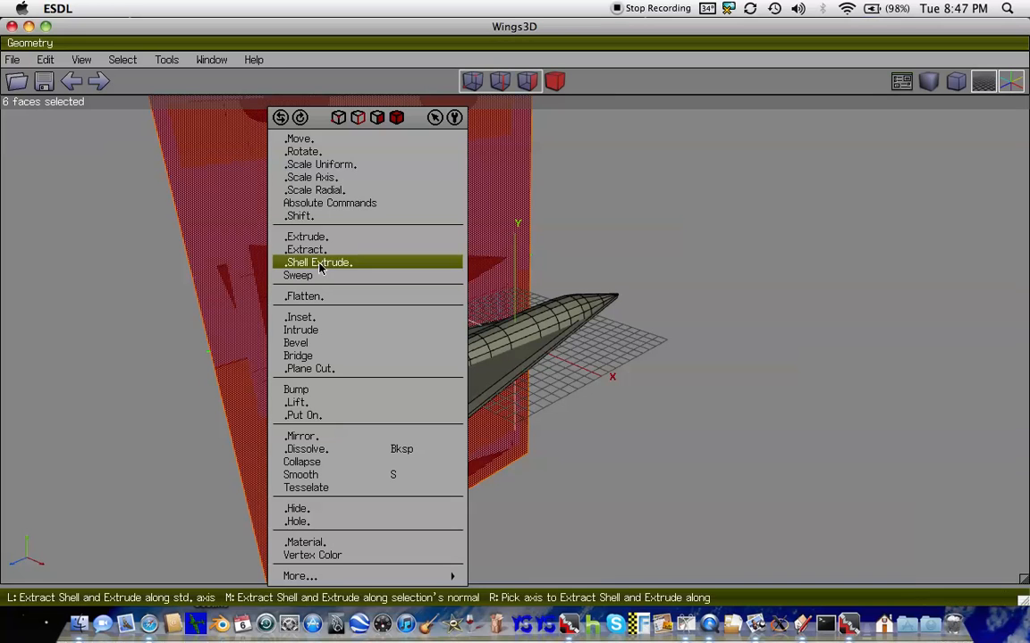
click(322, 152)
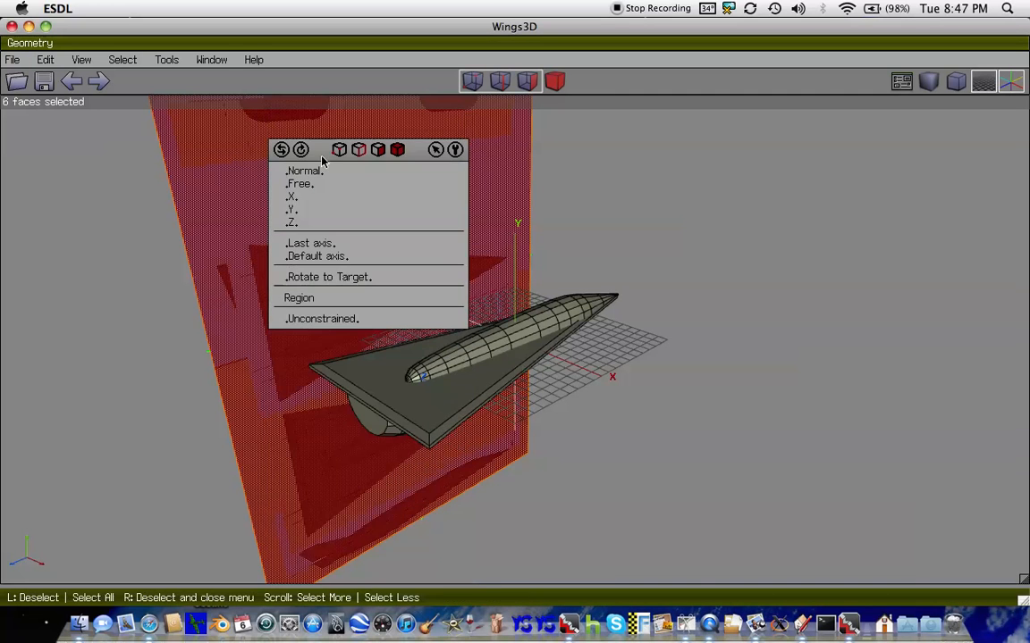
click(303, 210)
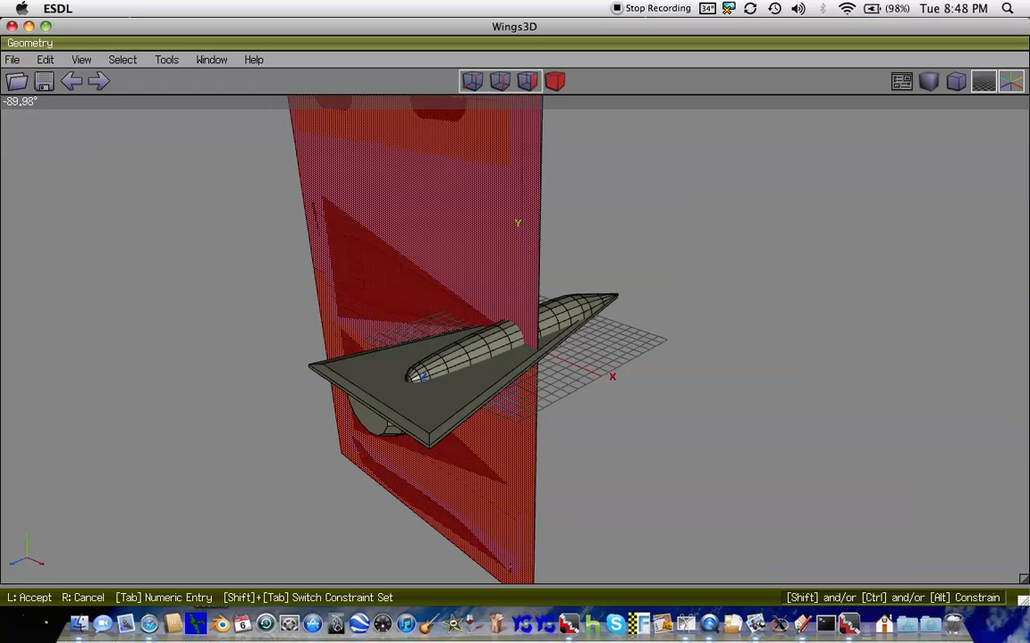
click(302, 214)
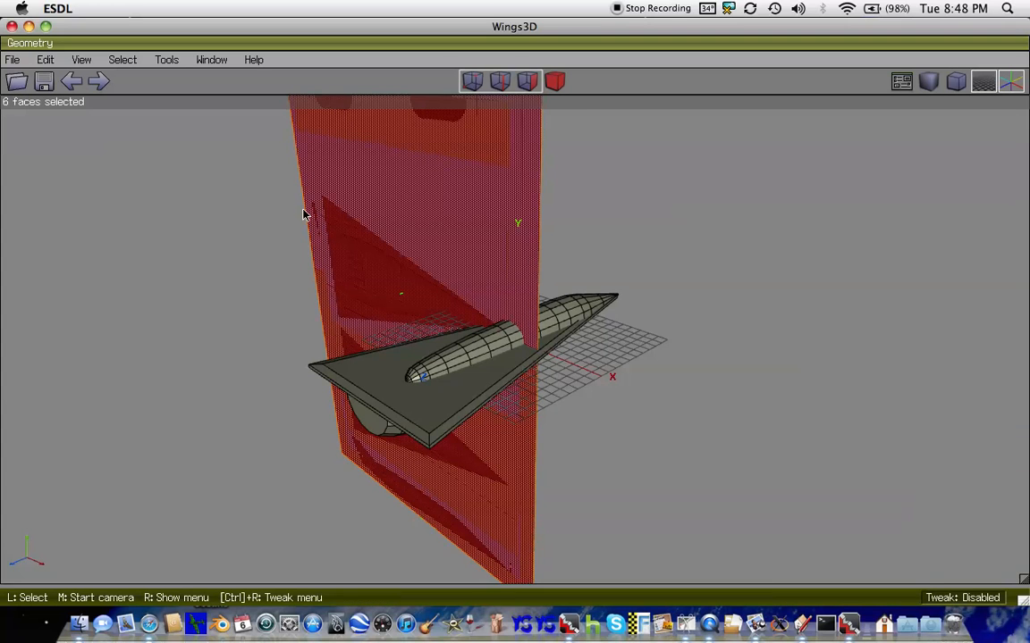
- Move the blueprint plane about -20.48 along Y until its end-view drawings line up with the height of the ship's triangular body
key(y)
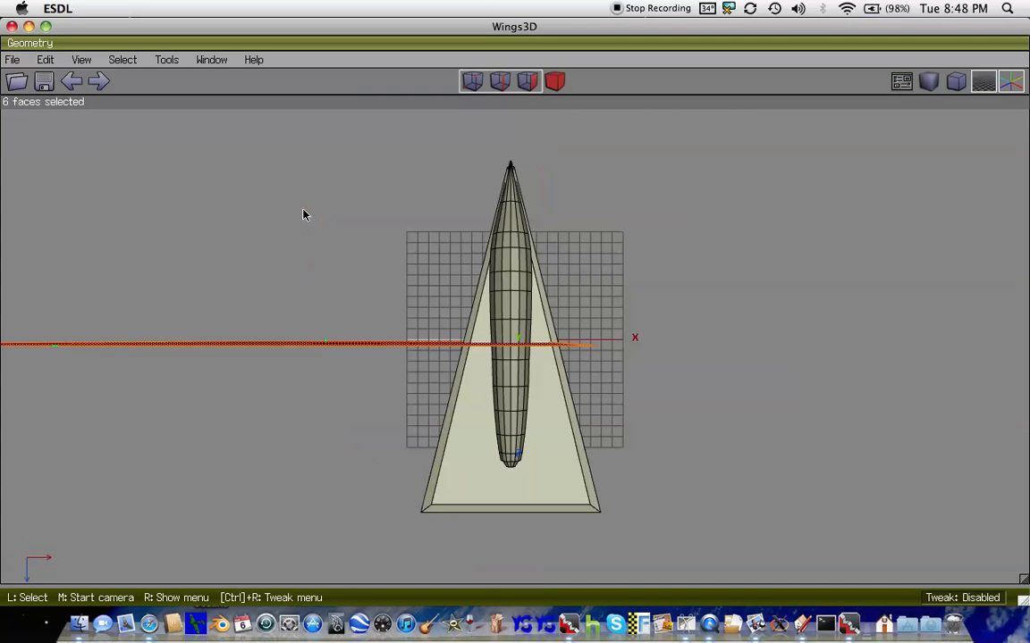
key(r)
scroll(303, 214, down, 10)
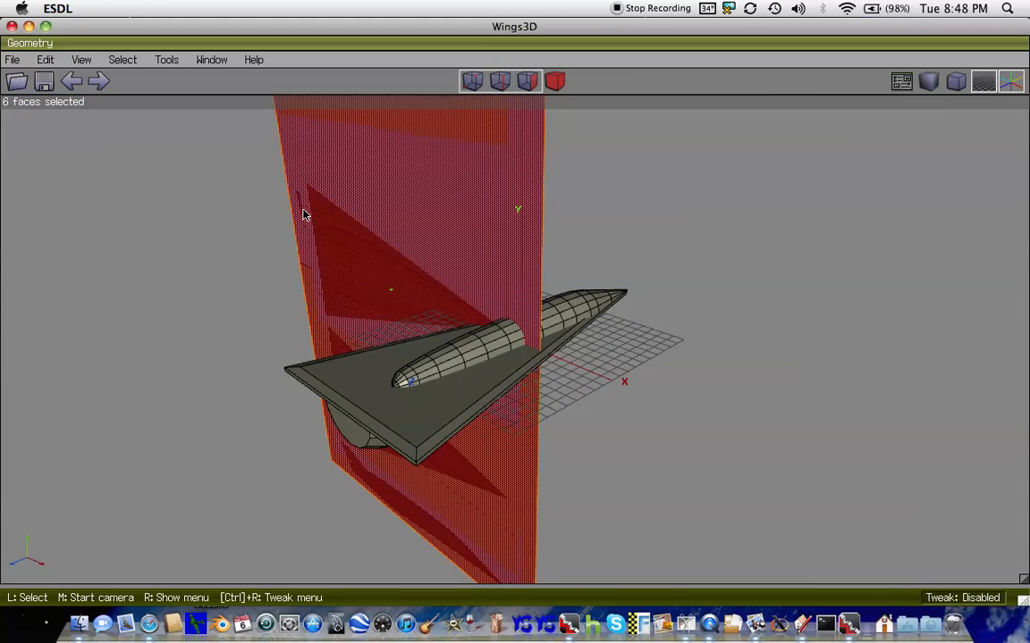
right_click(329, 210)
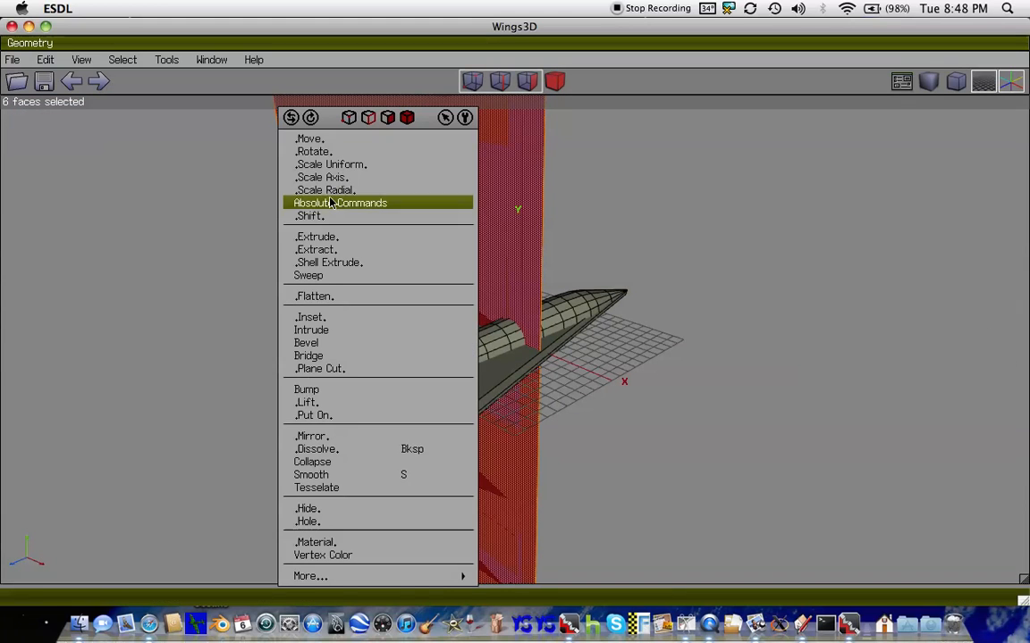
click(309, 139)
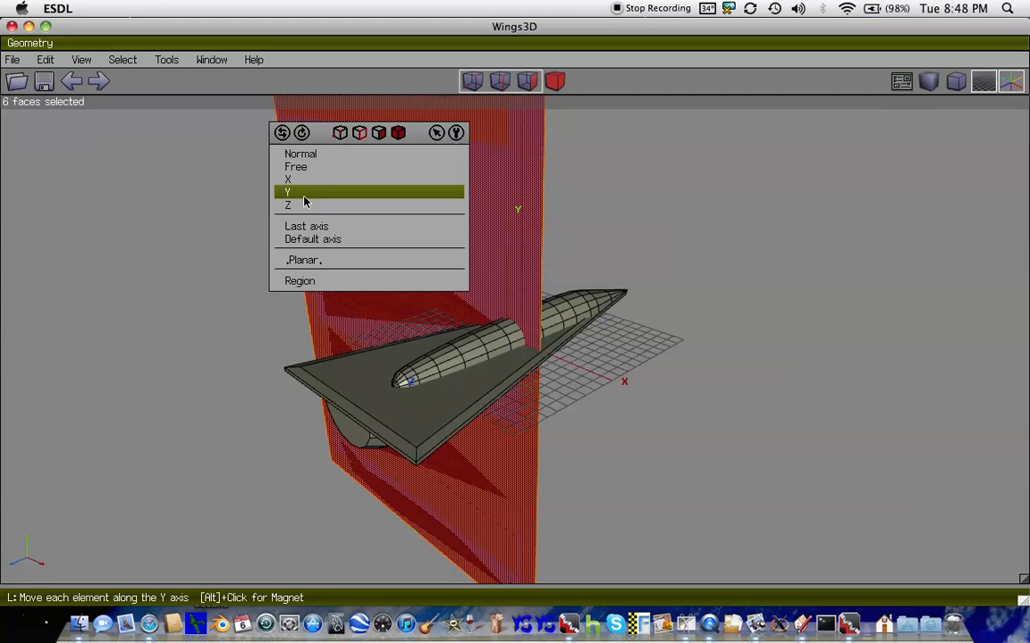
click(303, 197)
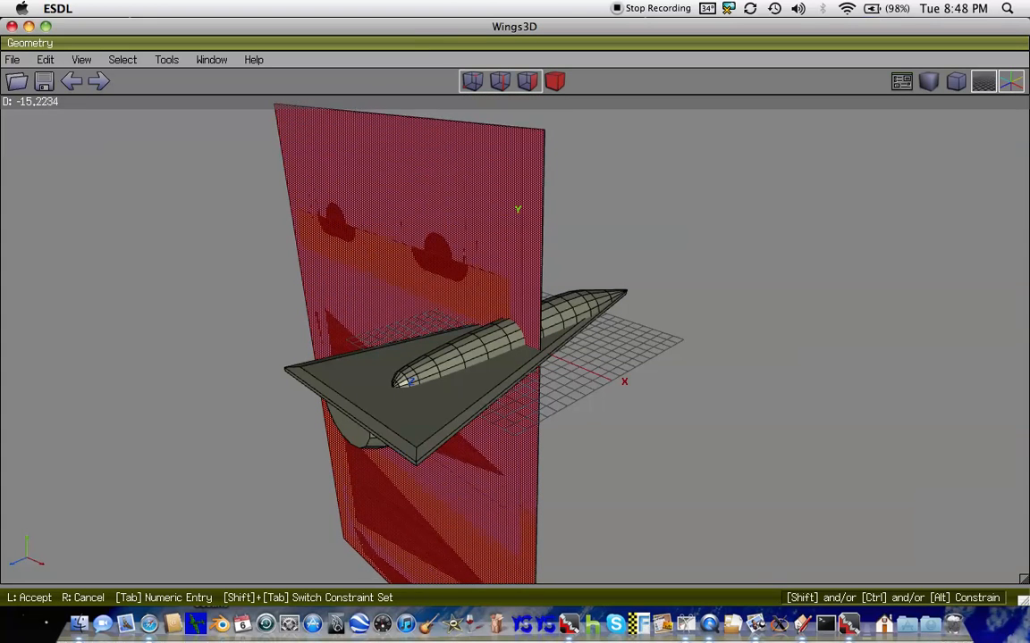
key(x)
key(z)
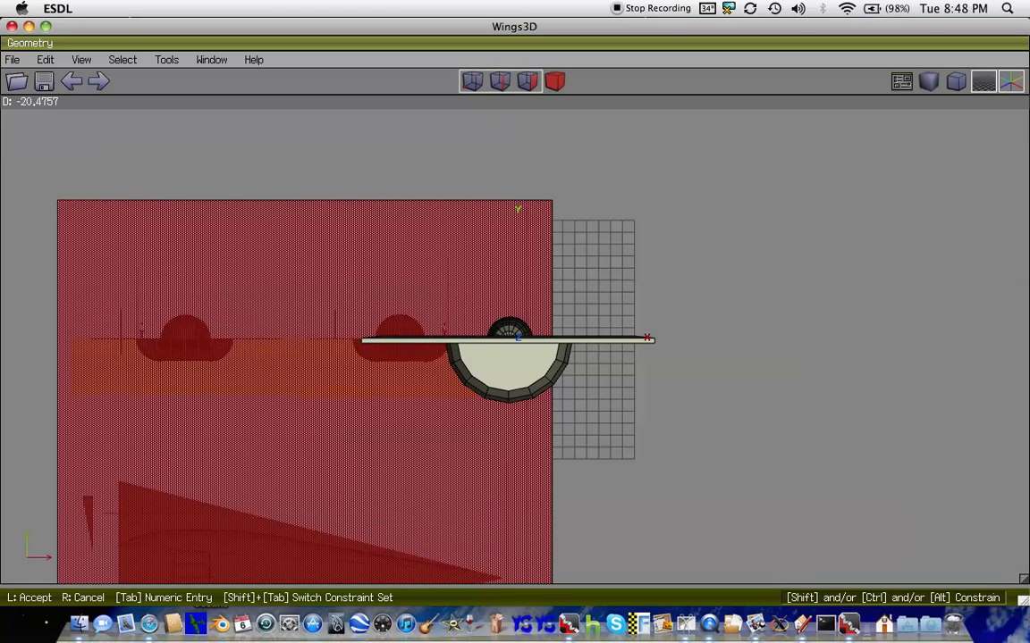
click(898, 42)
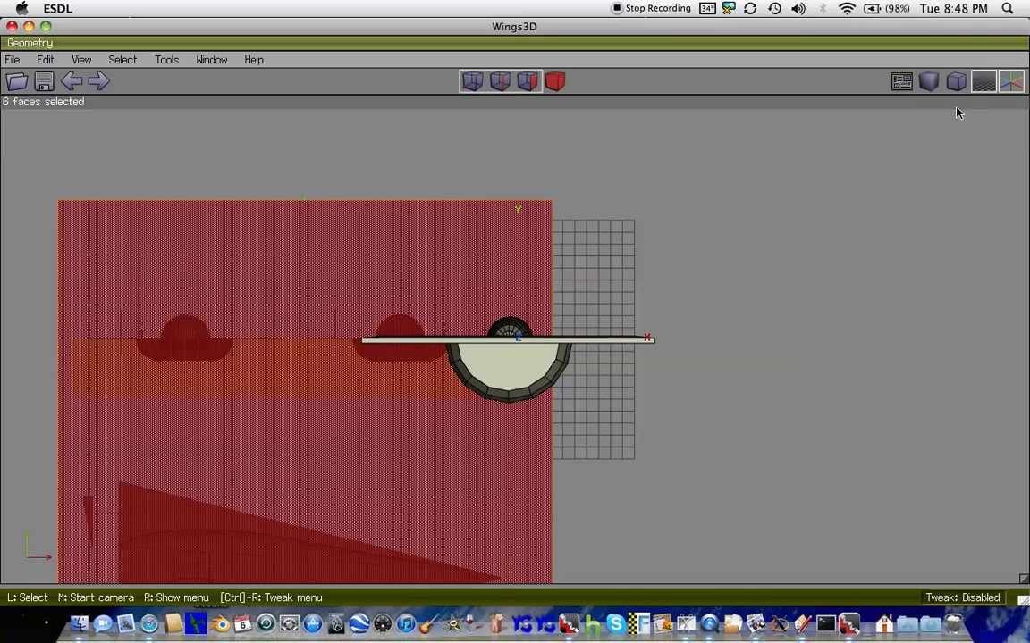
- Switch to orthographic projection and move the blueprint plane about 9.03 along X, centring its nearer end-view drawing behind the ship
click(956, 87)
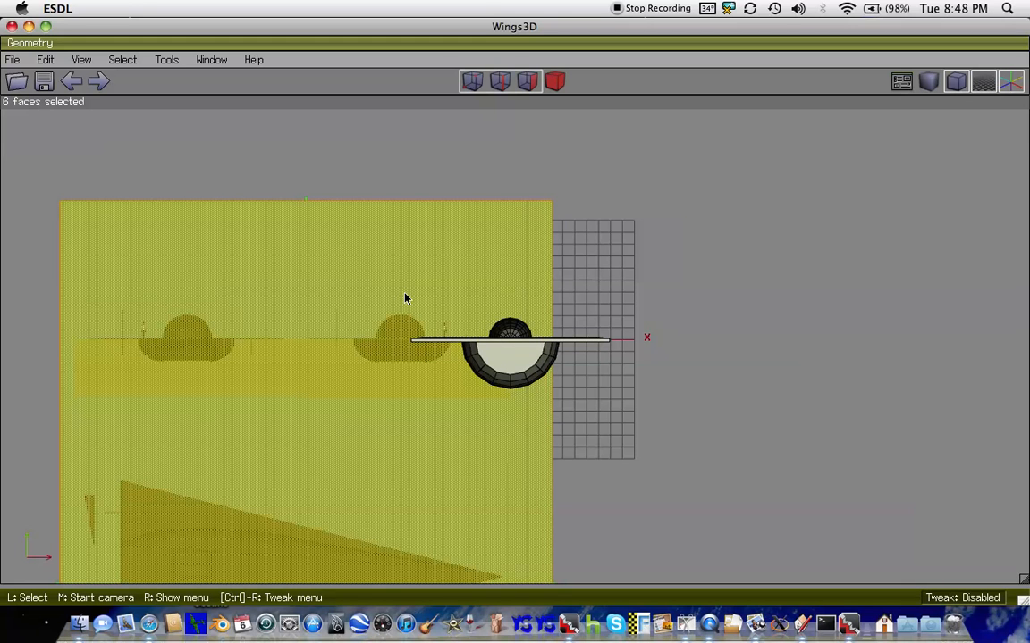
right_click(405, 298)
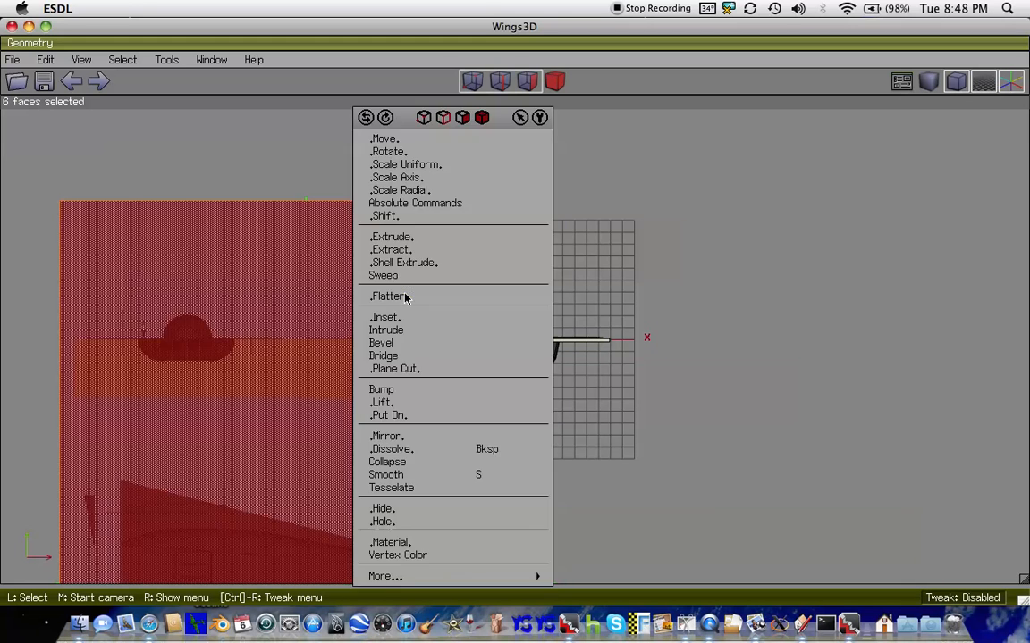
click(402, 142)
click(375, 189)
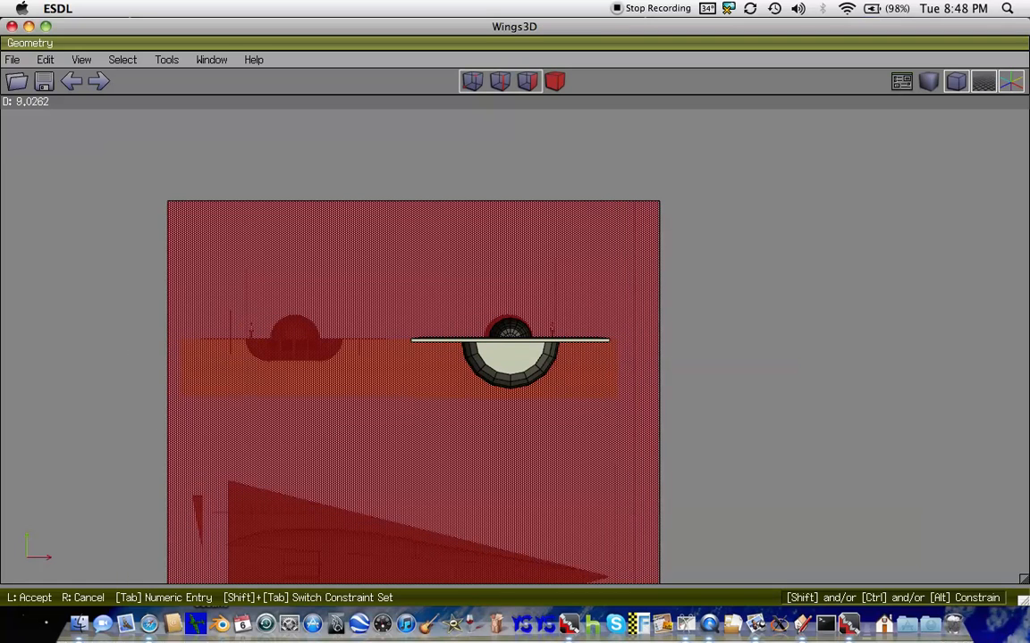
click(377, 195)
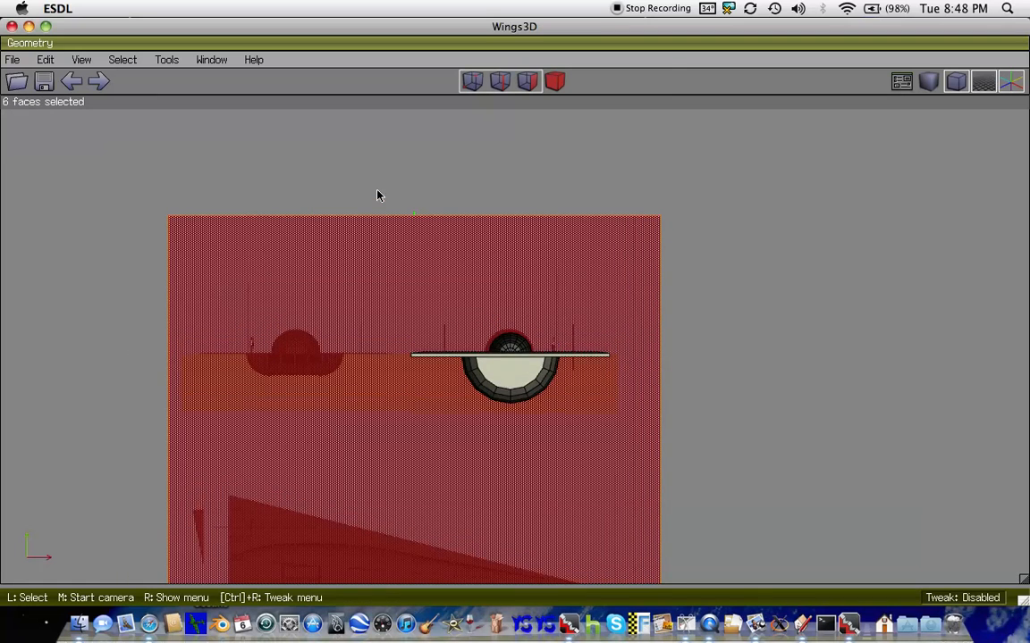
key(Up)
key(Up)
key(Up)
key(Up)
key(Up)
key(Up)
key(Up)
key(Up)
key(Down)
key(Down)
key(Down)
key(Down)
key(Down)
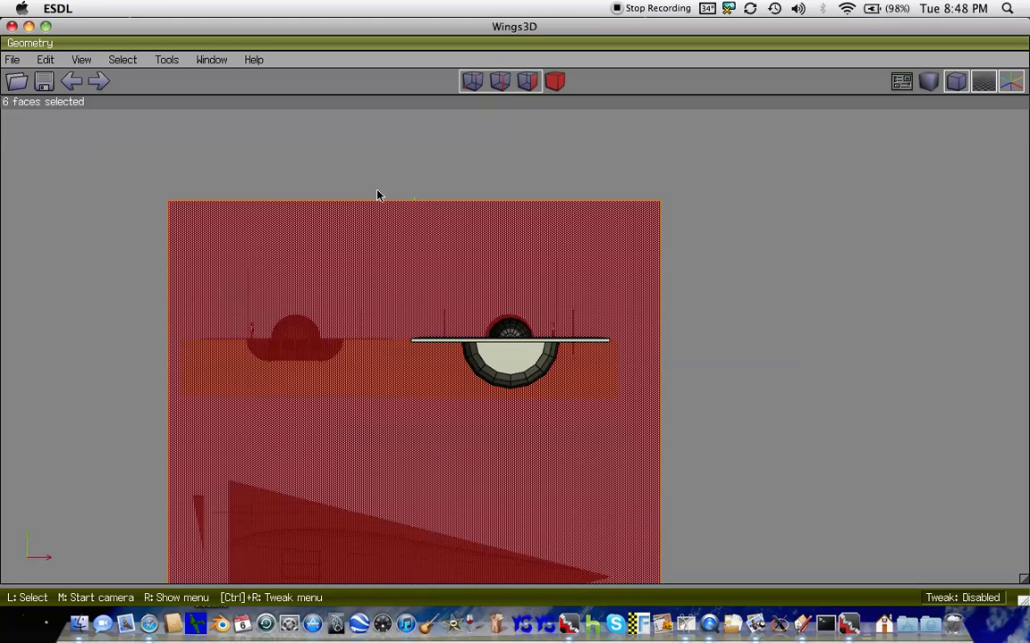
- Clear the blueprint selection and select all faces of the ship's upper half-round hull
key(space)
scroll(423, 253, up, 5)
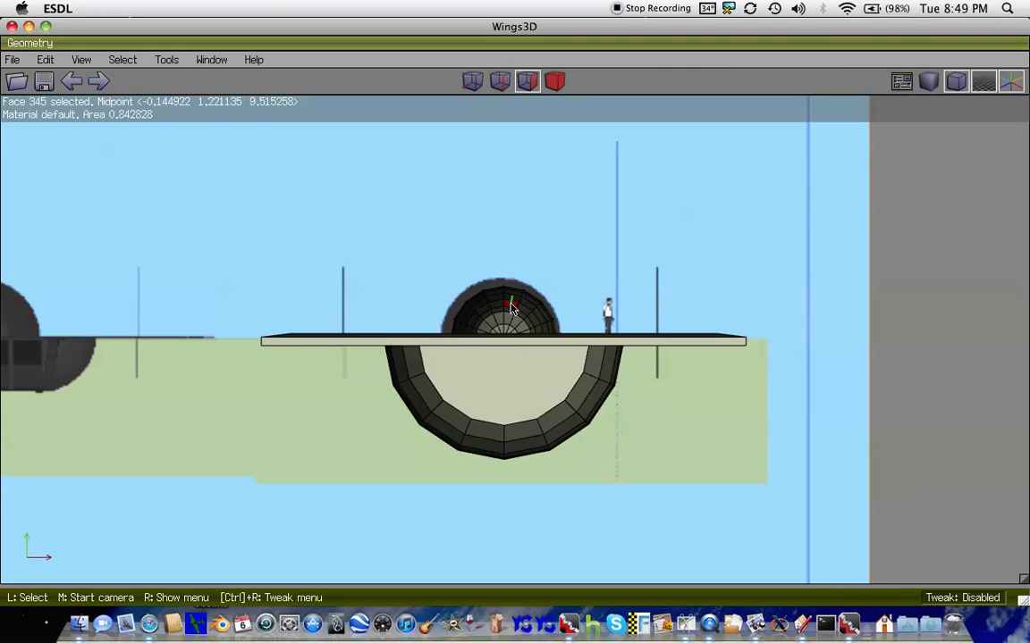
key(r)
key(plus)
key(plus)
key(plus)
key(plus)
key(plus)
key(plus)
key(plus)
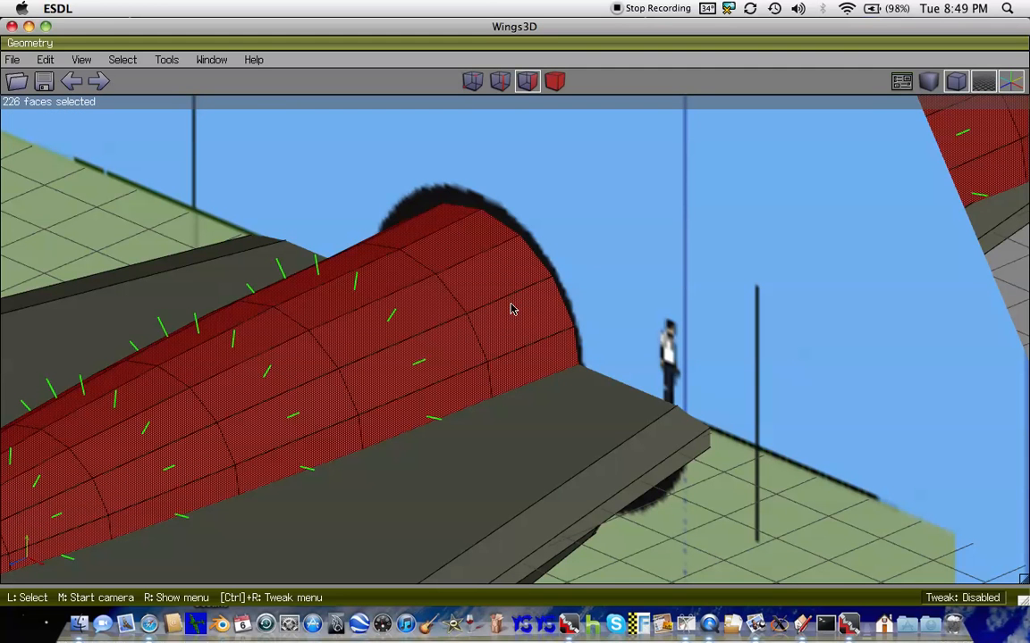
- Scale the upper hull to about 111.2% along X so its width matches the blueprint's dome
key(z)
key(Up)
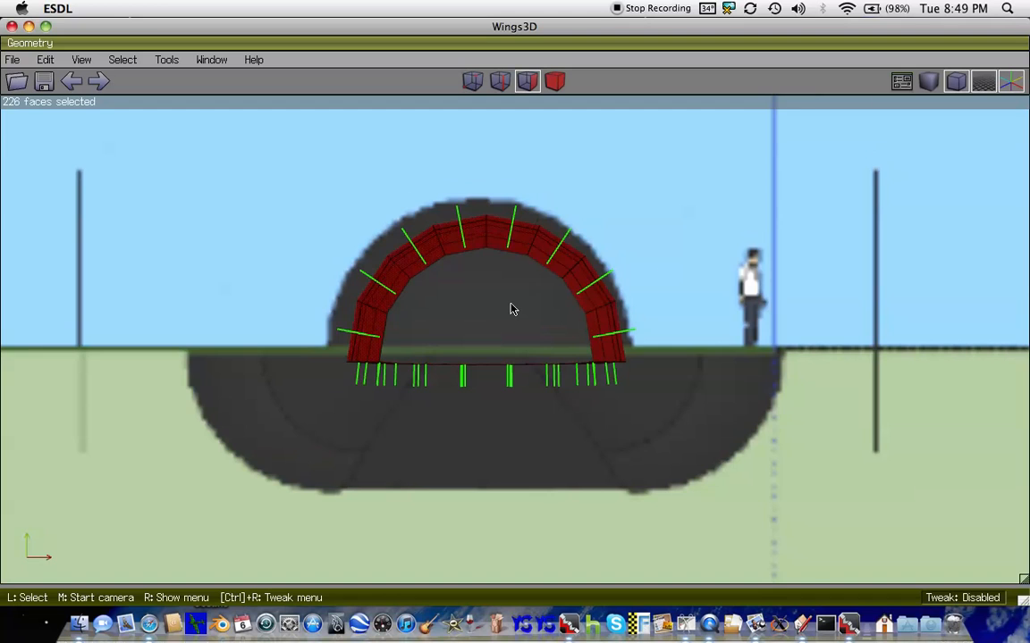
scroll(511, 309, down, 10)
scroll(511, 308, up, 5)
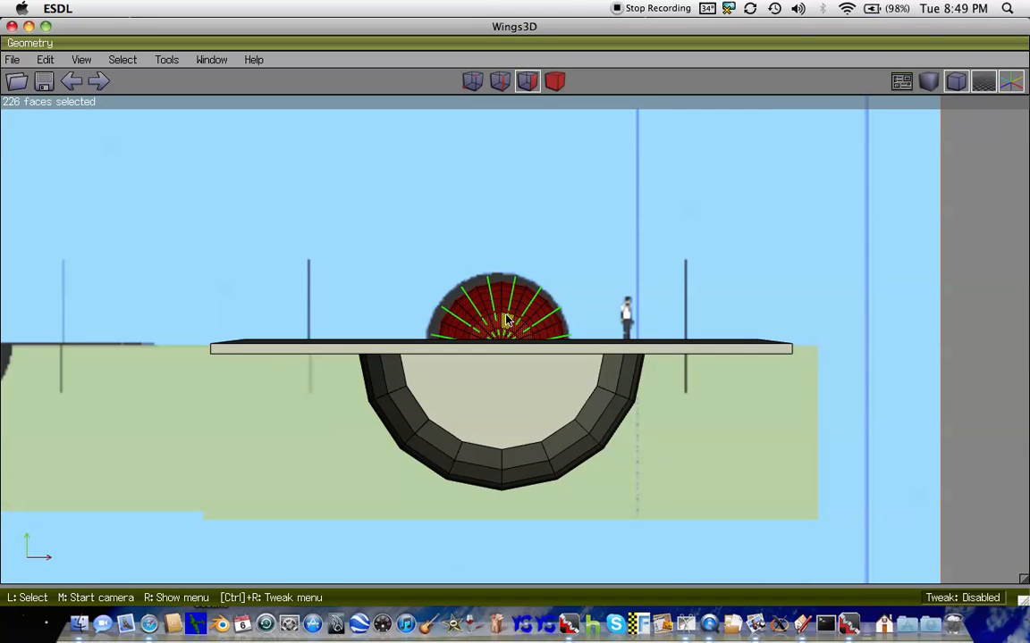
right_click(506, 320)
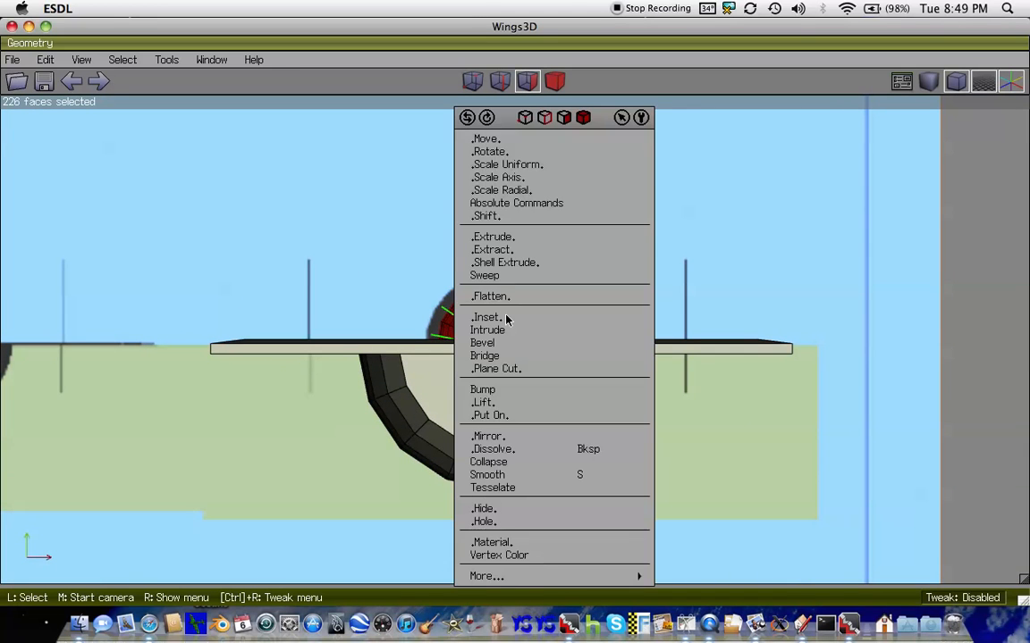
click(501, 169)
click(478, 193)
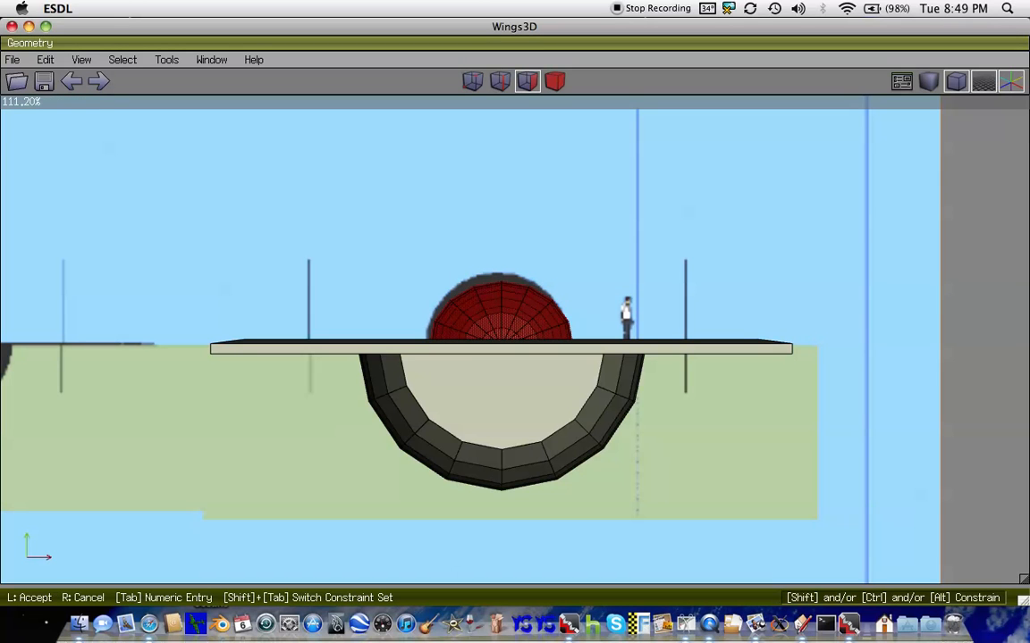
click(495, 308)
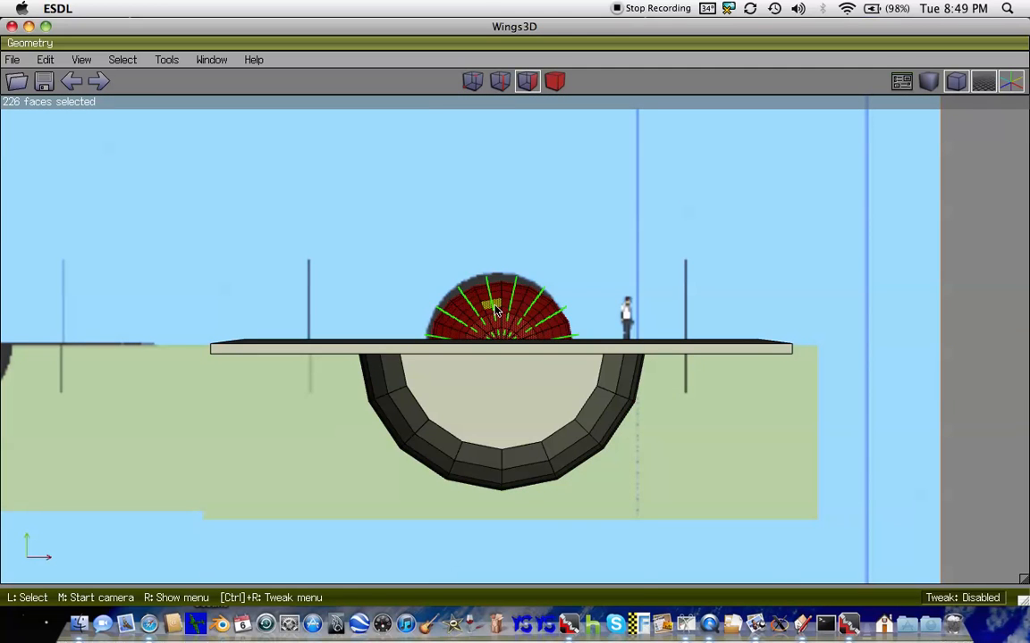
- Scale the upper hull to about 110.8% along Y to match the dome's height, and clear the selection
right_click(494, 309)
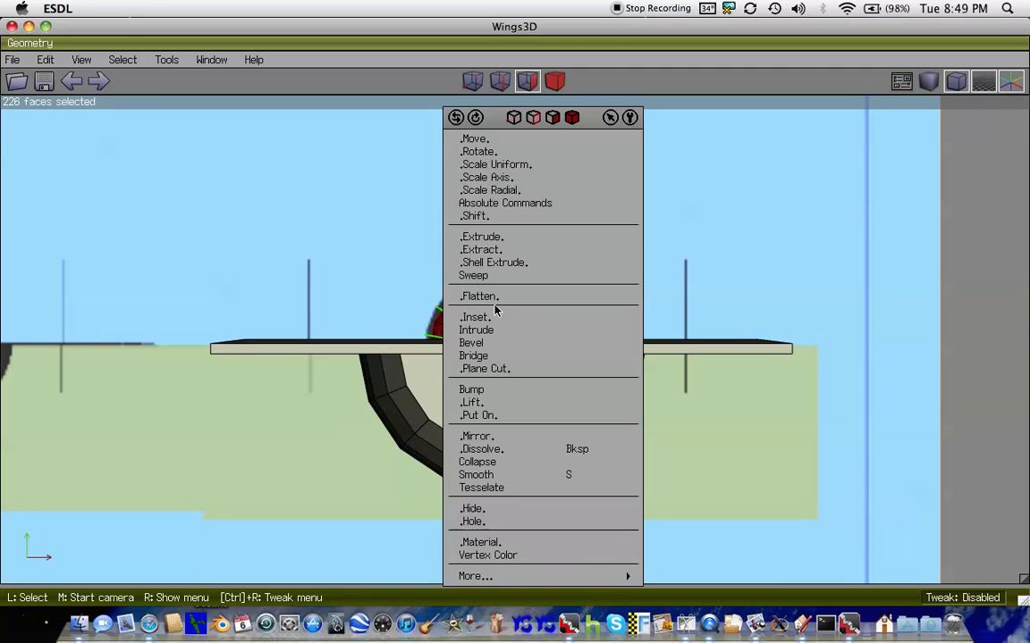
click(516, 178)
click(485, 195)
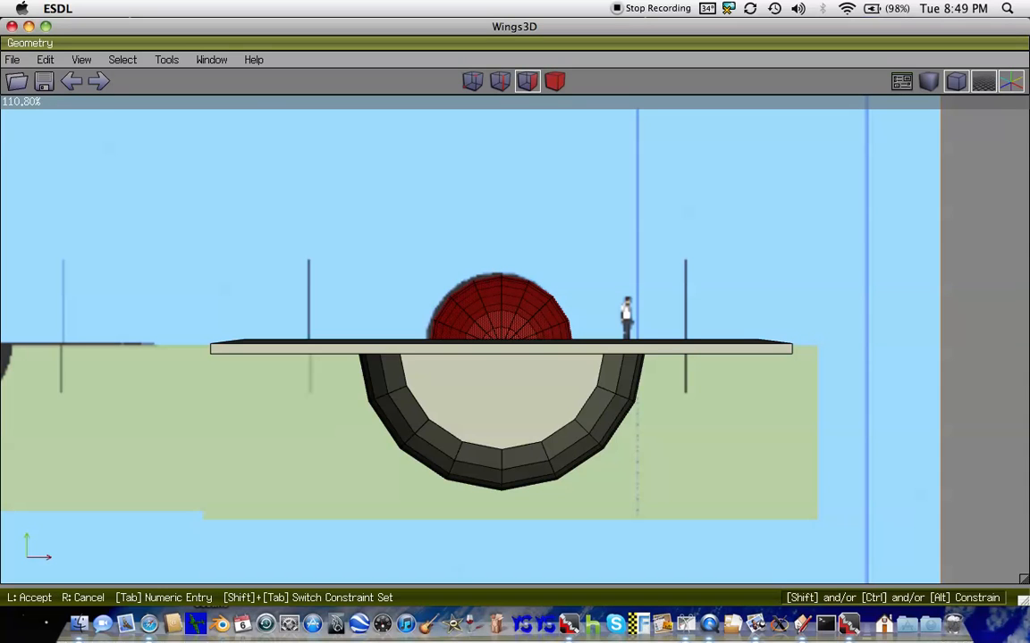
click(498, 210)
key(space)
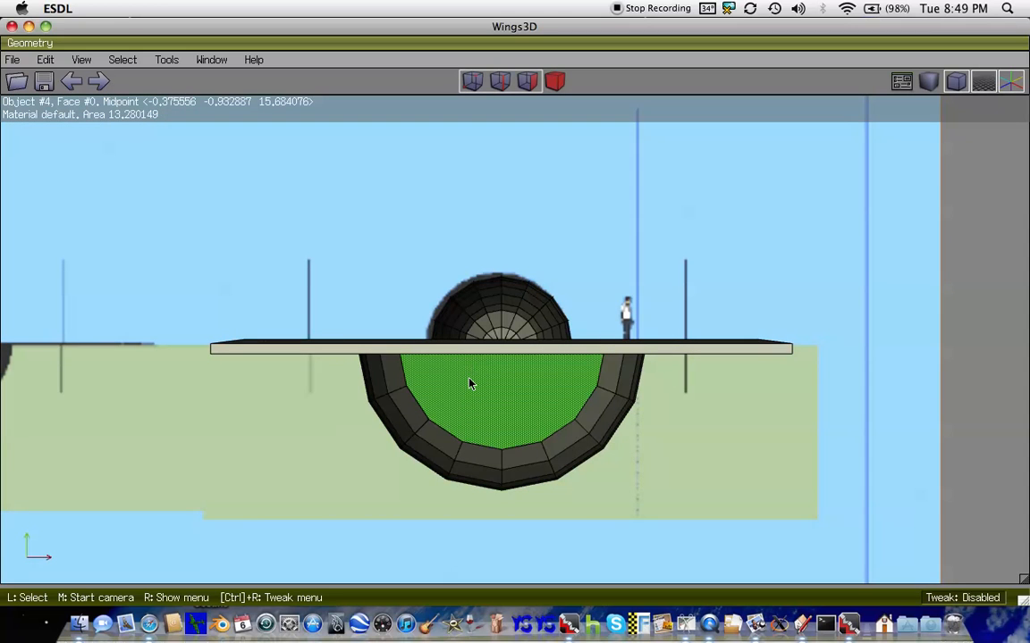
- Select all faces of the lower hull beneath the ship's triangular body
scroll(470, 386, down, 5)
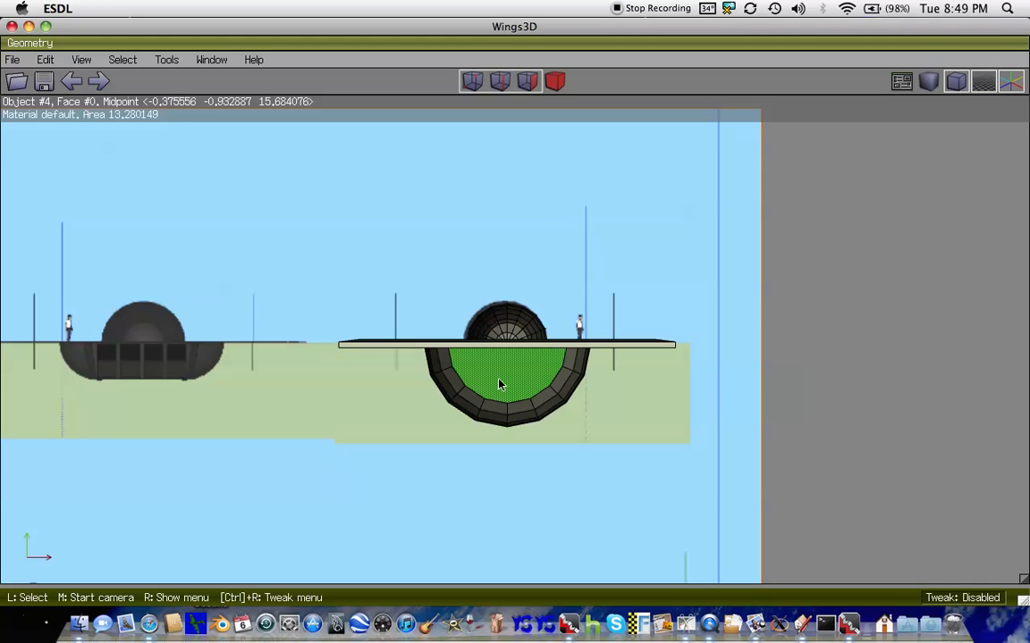
click(501, 384)
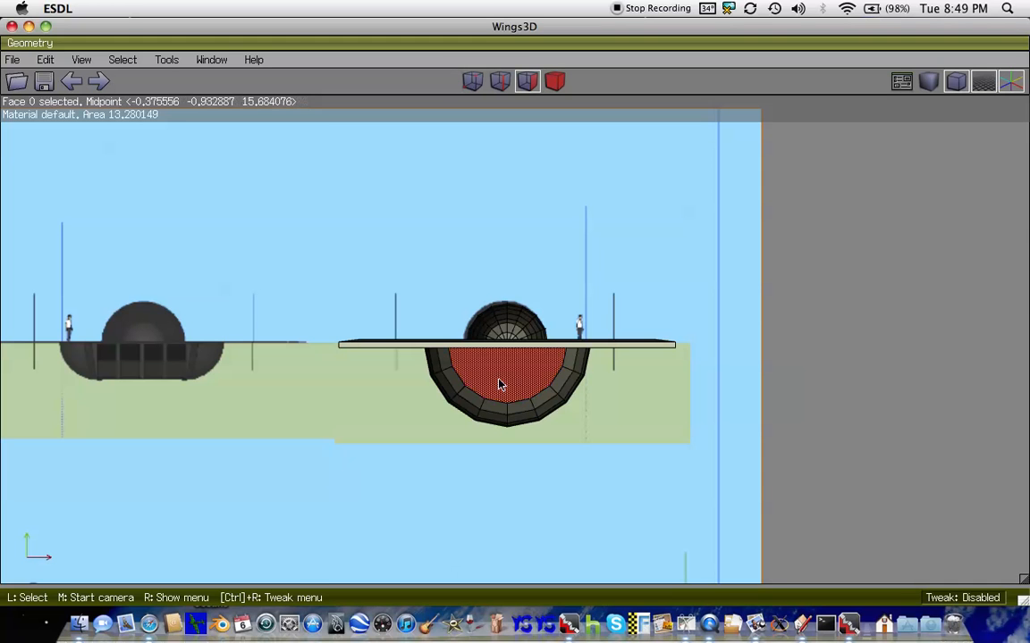
key(r)
key(plus)
key(plus)
key(plus)
key(plus)
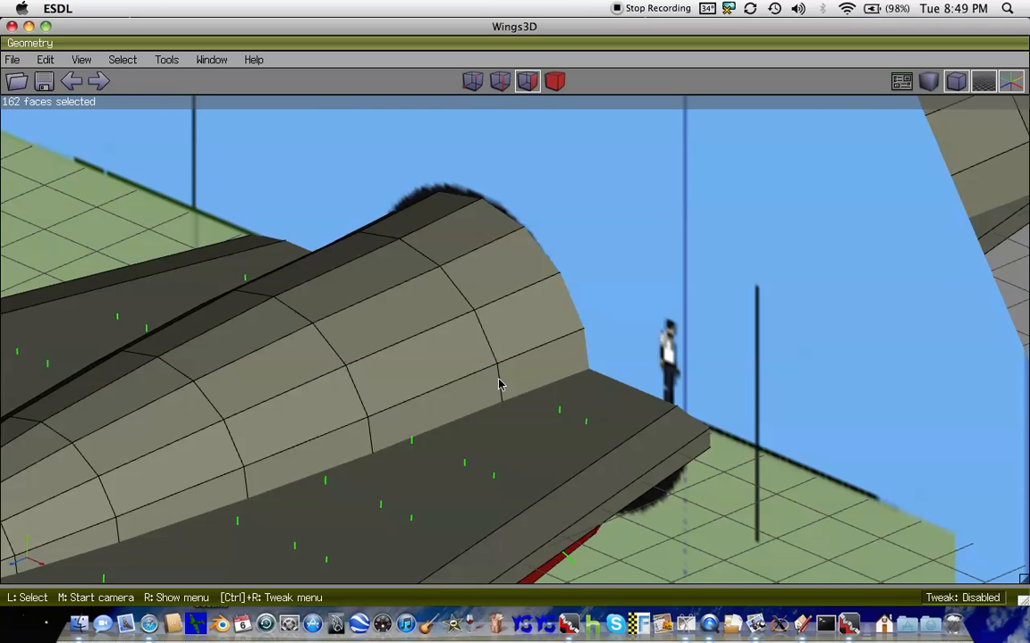
scroll(499, 384, down, 10)
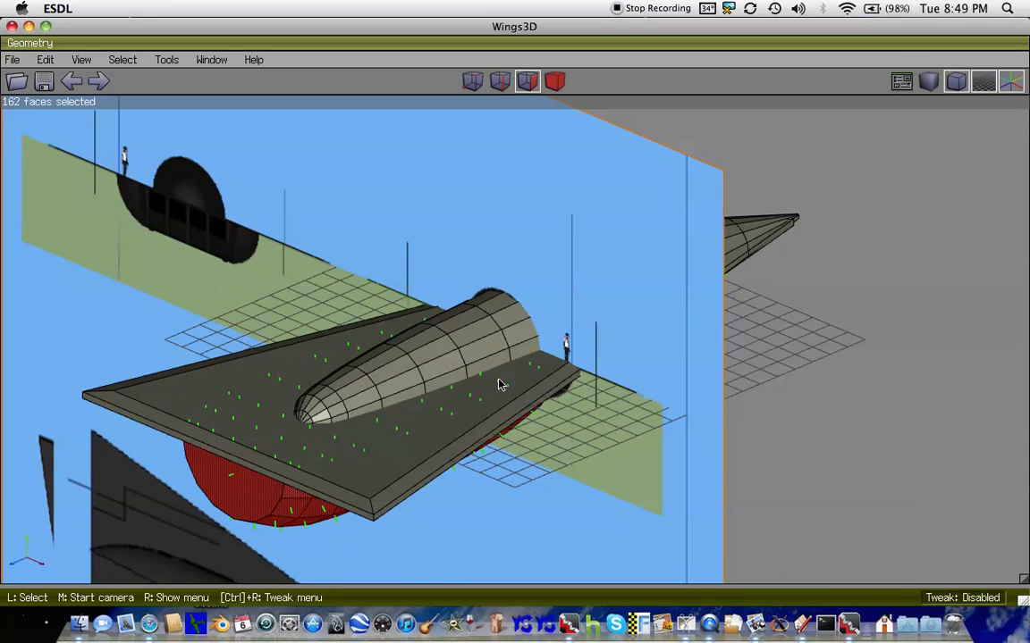
- Compare the lower hull with the blueprint's end-view cross-section from several orthogonal views, and clear the face selection
key(y)
scroll(499, 384, down, 7)
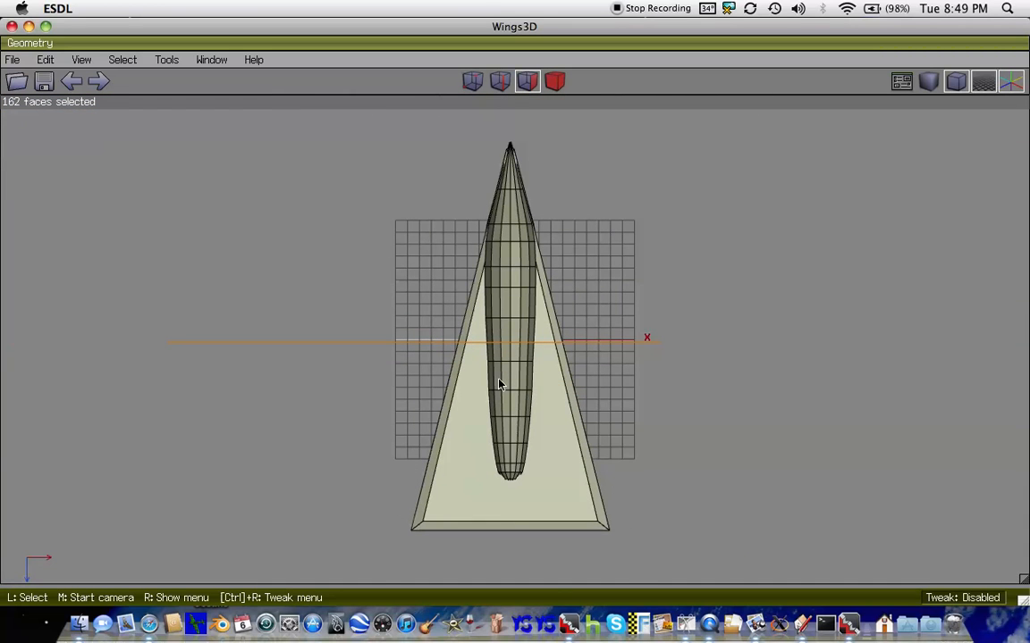
scroll(499, 384, up, 2)
key(x)
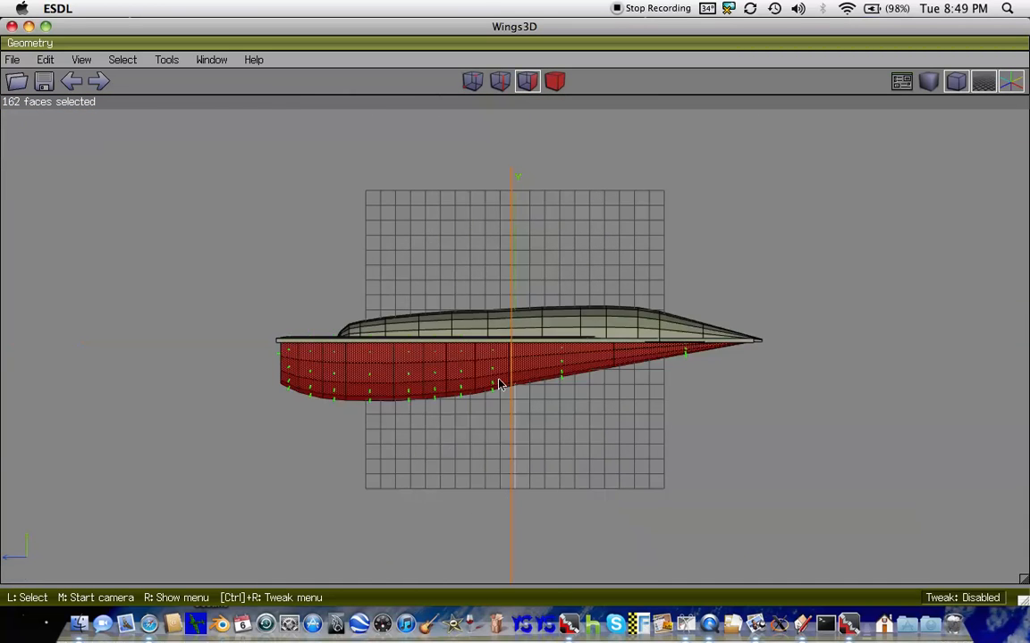
key(z)
scroll(499, 384, down, 5)
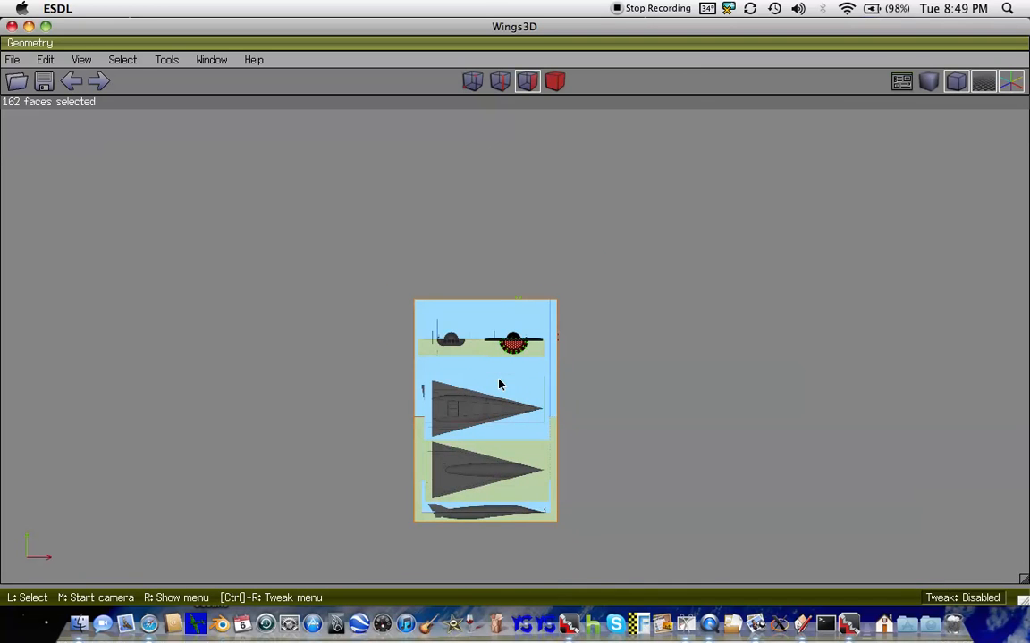
scroll(498, 384, up, 8)
scroll(499, 384, down, 6)
scroll(501, 384, up, 8)
scroll(499, 384, down, 4)
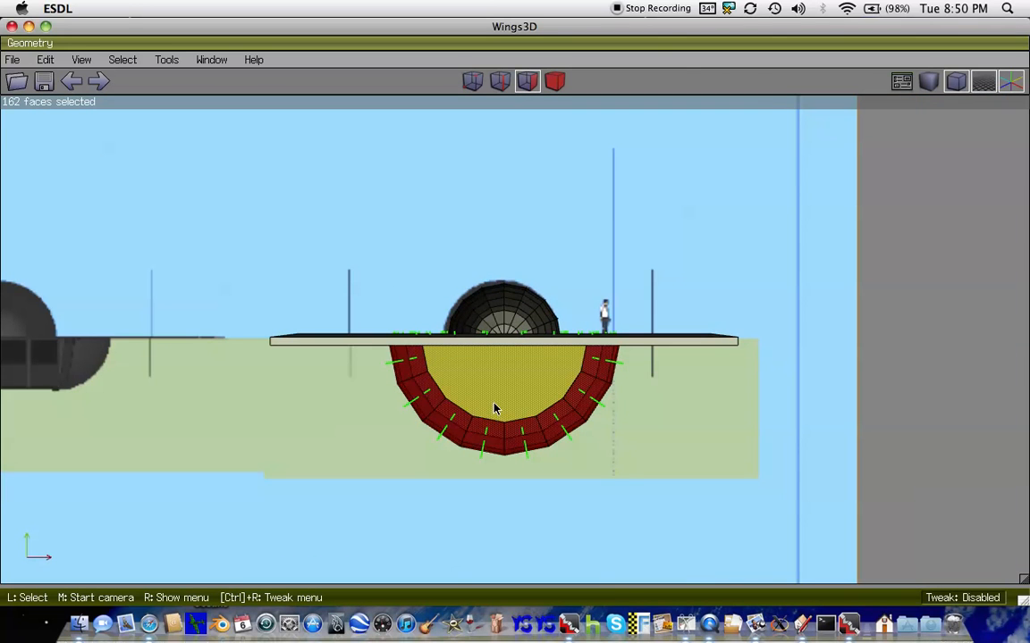
key(space)
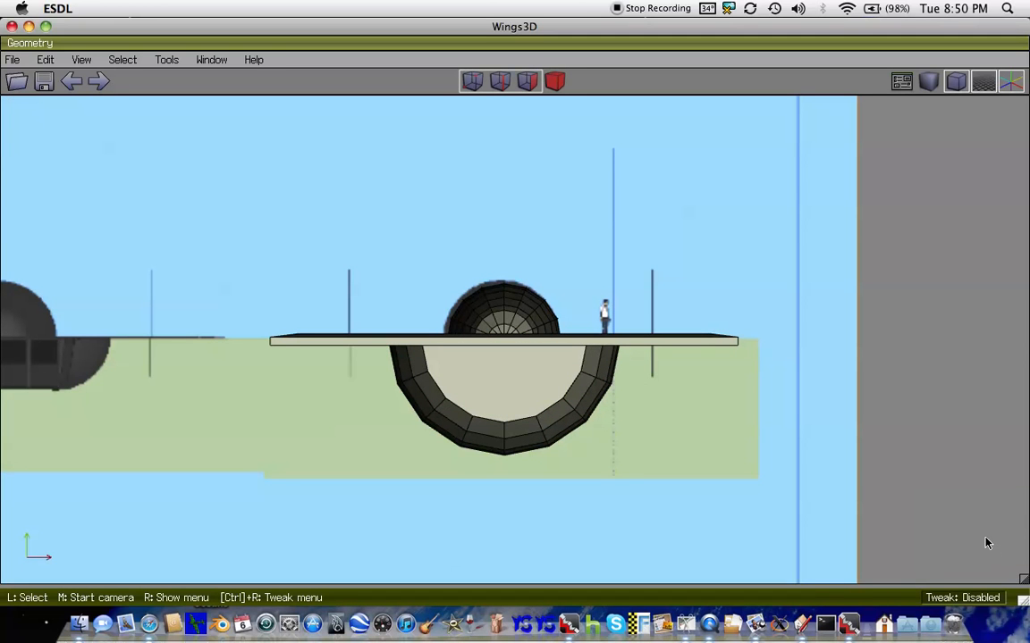
drag(984, 540, 306, 399)
click(547, 402)
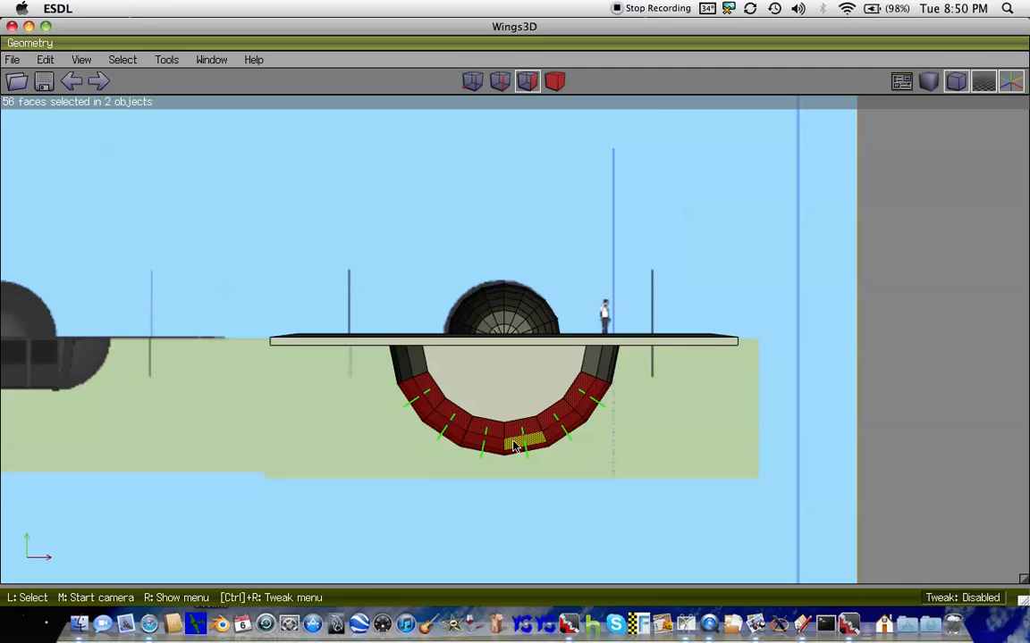
right_click(514, 446)
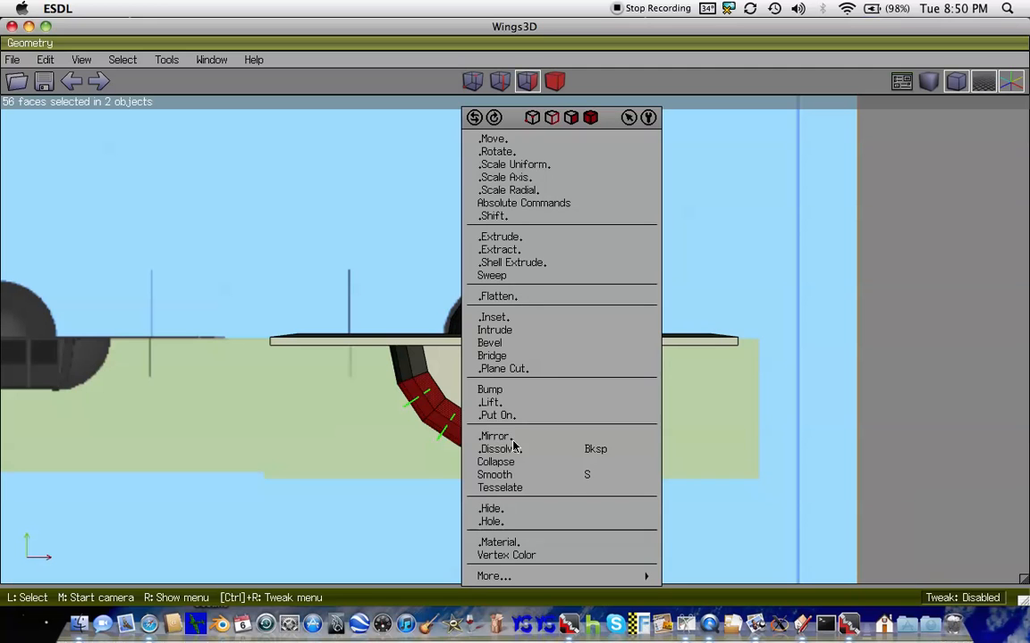
click(552, 179)
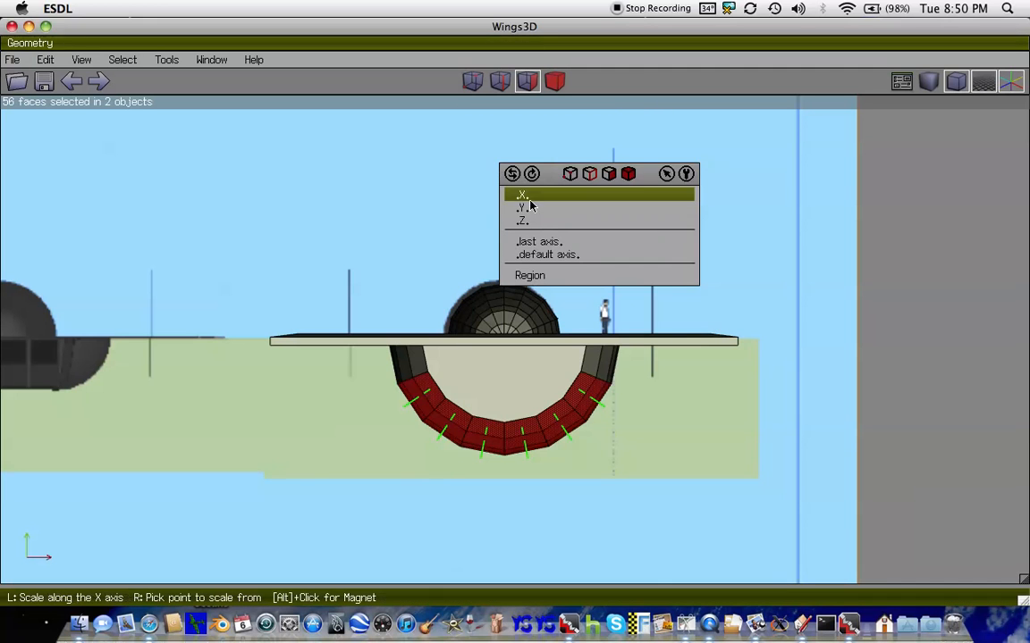
click(522, 203)
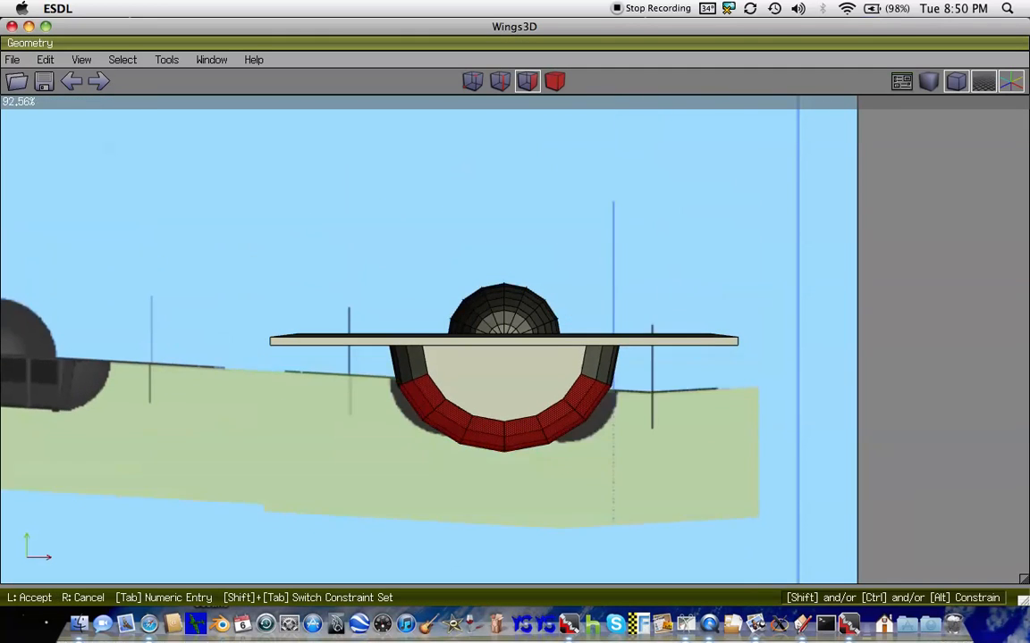
click(575, 204)
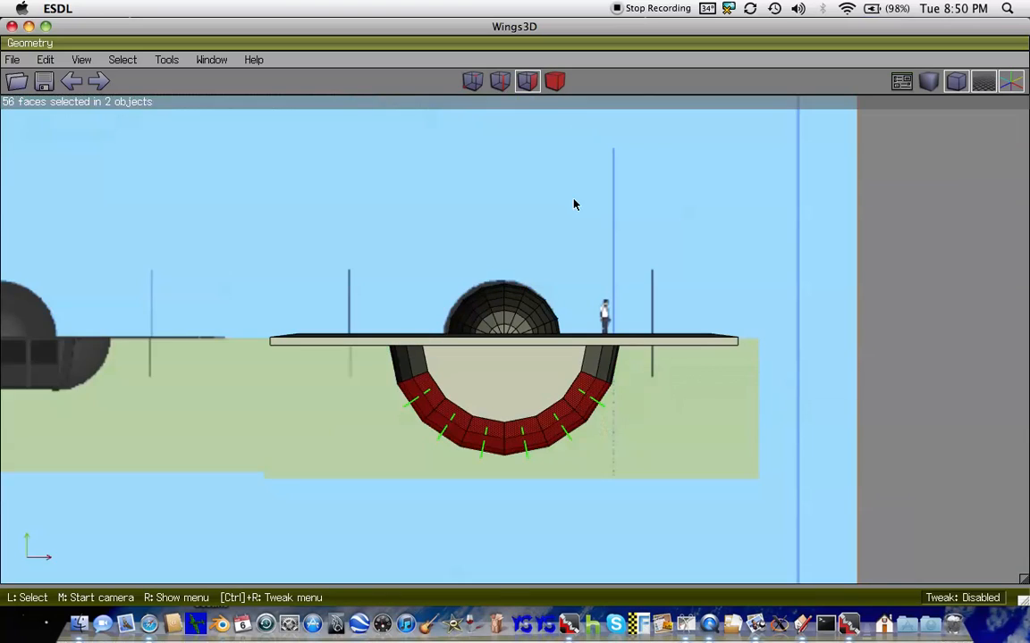
key(space)
- Select all faces of the blueprint image plane behind the ship
scroll(641, 311, down, 3)
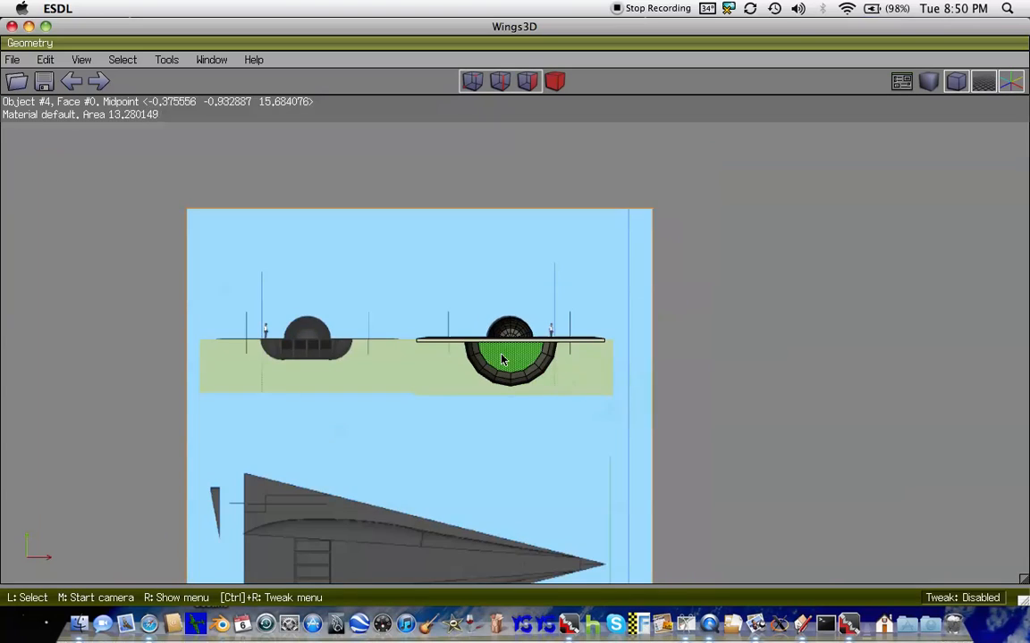
drag(789, 412, 113, 362)
drag(791, 187, 568, 253)
scroll(512, 379, up, 5)
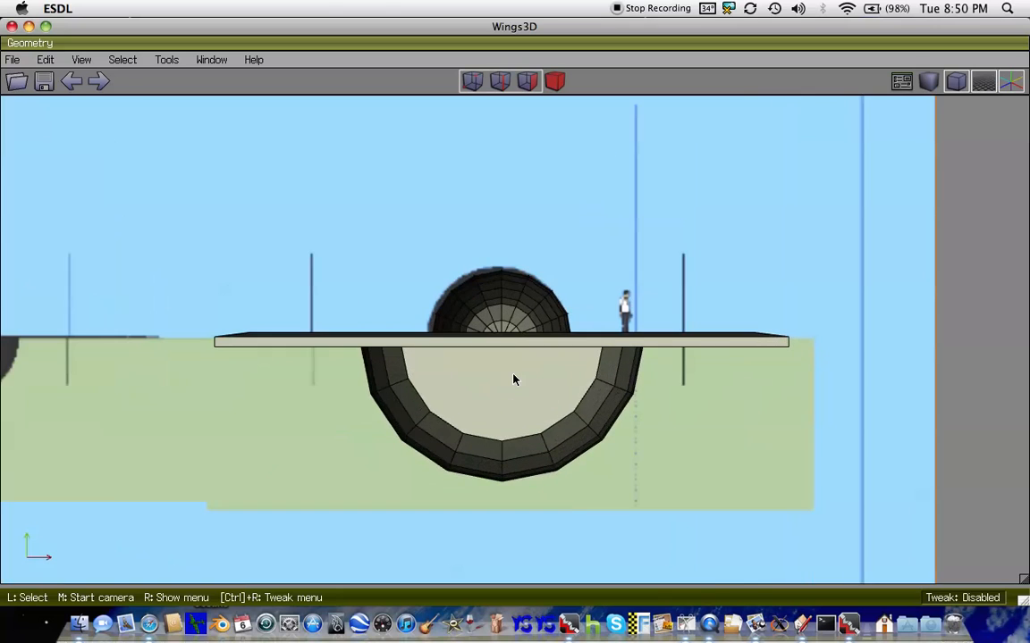
scroll(563, 293, down, 4)
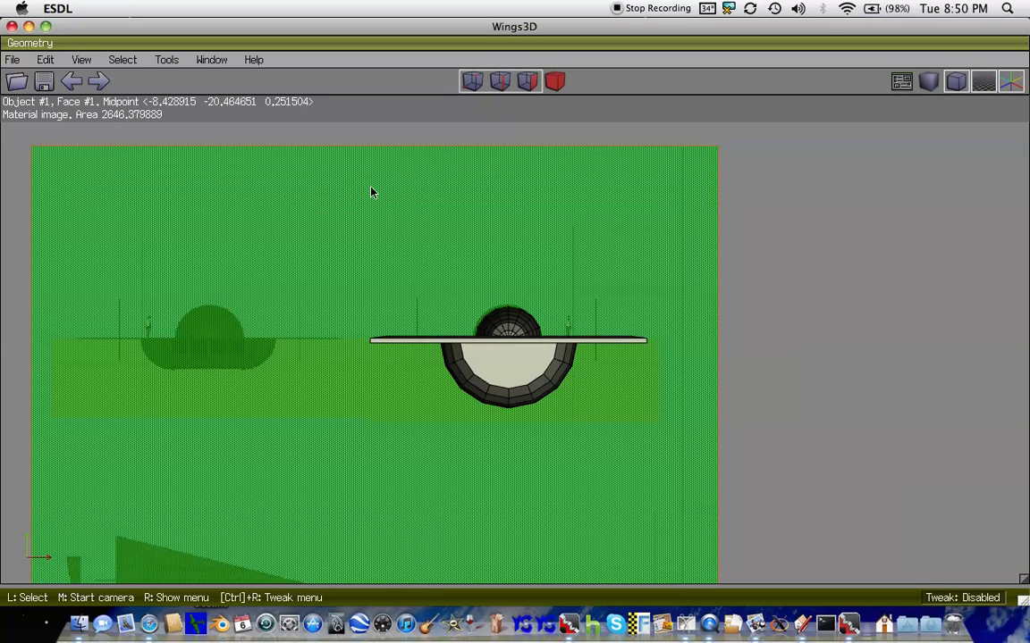
scroll(372, 190, down, 5)
drag(172, 168, 265, 260)
drag(684, 183, 591, 188)
scroll(591, 189, down, 4)
drag(628, 527, 269, 568)
scroll(490, 368, up, 3)
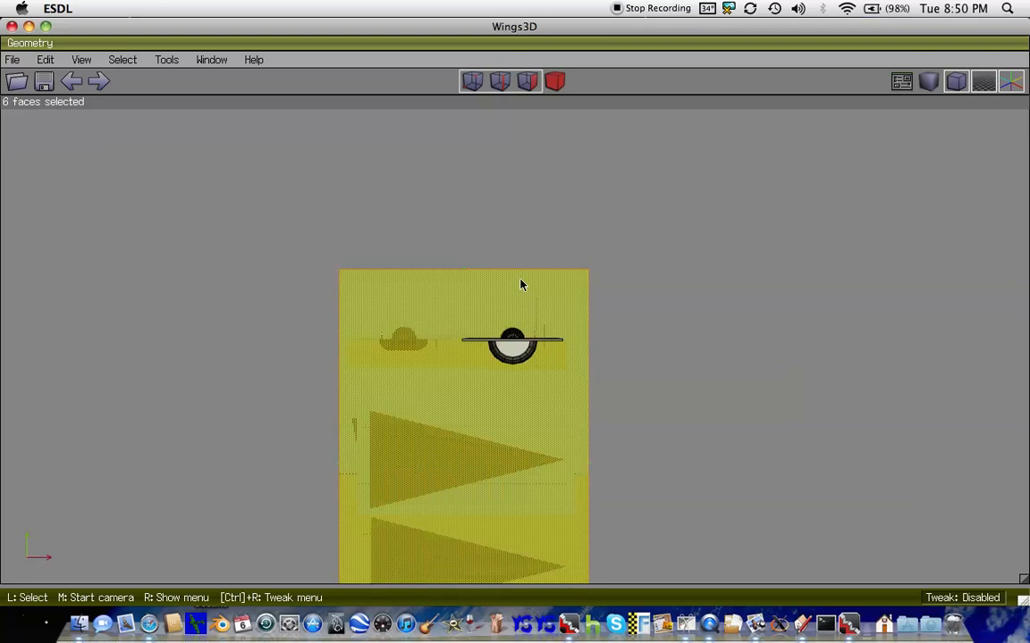
- Move the blueprint plane about -17.64 along Y, below the ship, and clear the selection
right_click(519, 285)
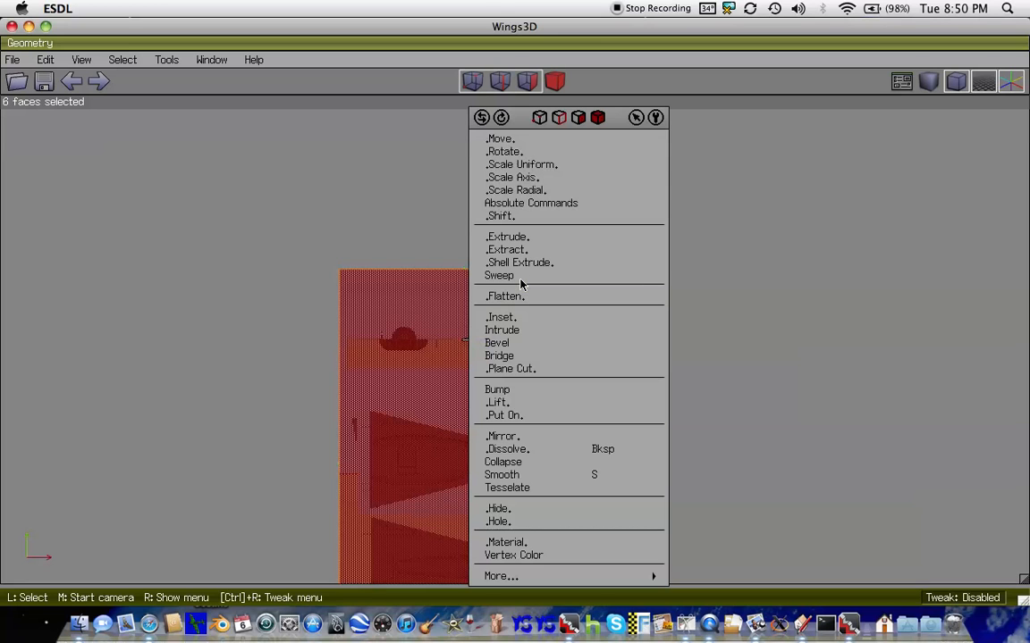
click(499, 138)
click(485, 179)
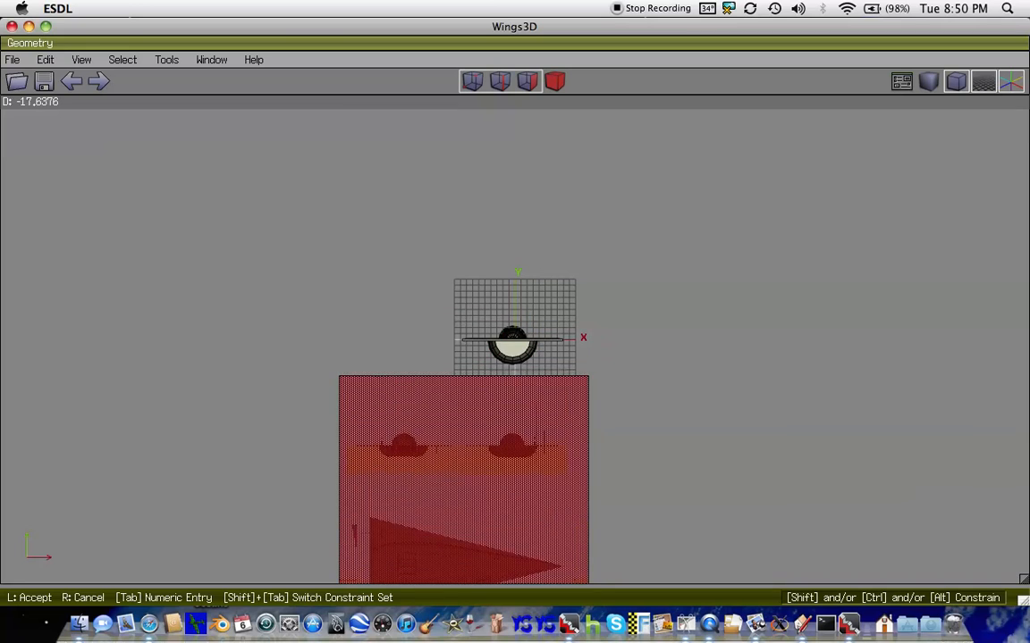
click(480, 193)
scroll(479, 193, up, 5)
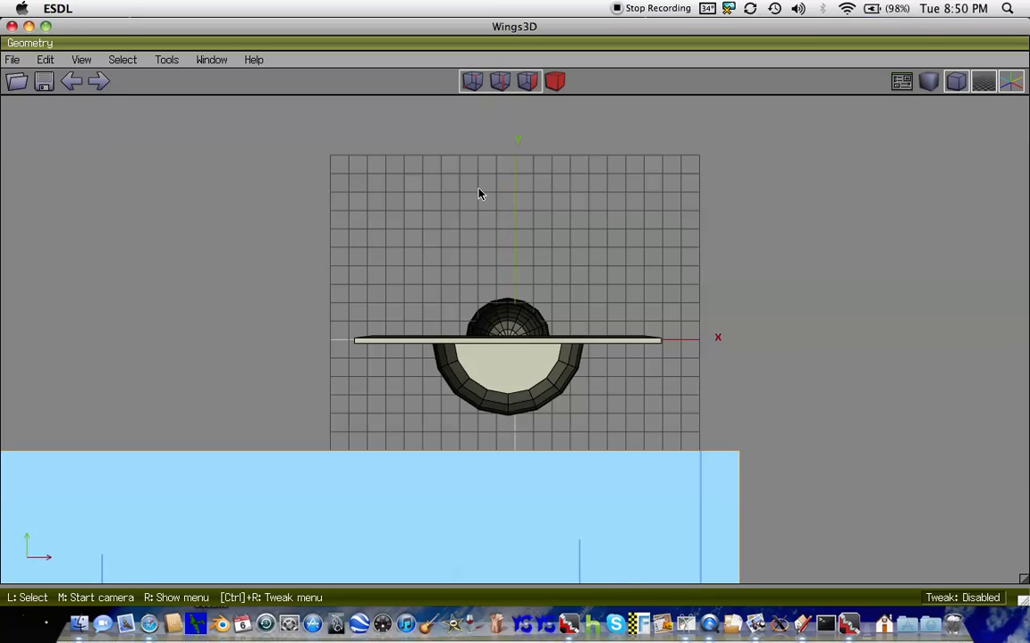
drag(630, 431, 355, 380)
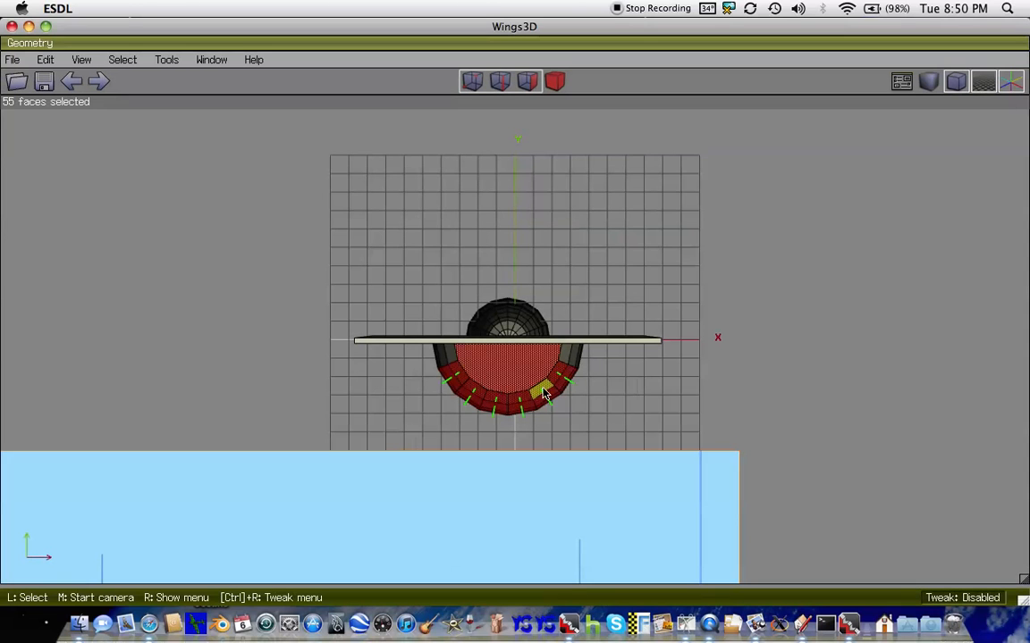
click(516, 367)
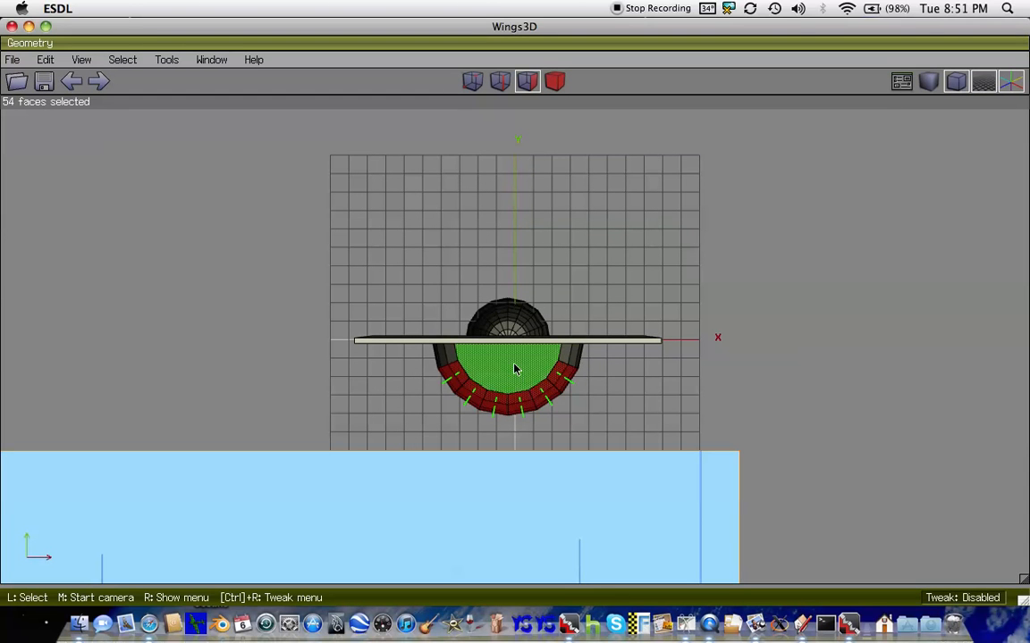
right_click(507, 413)
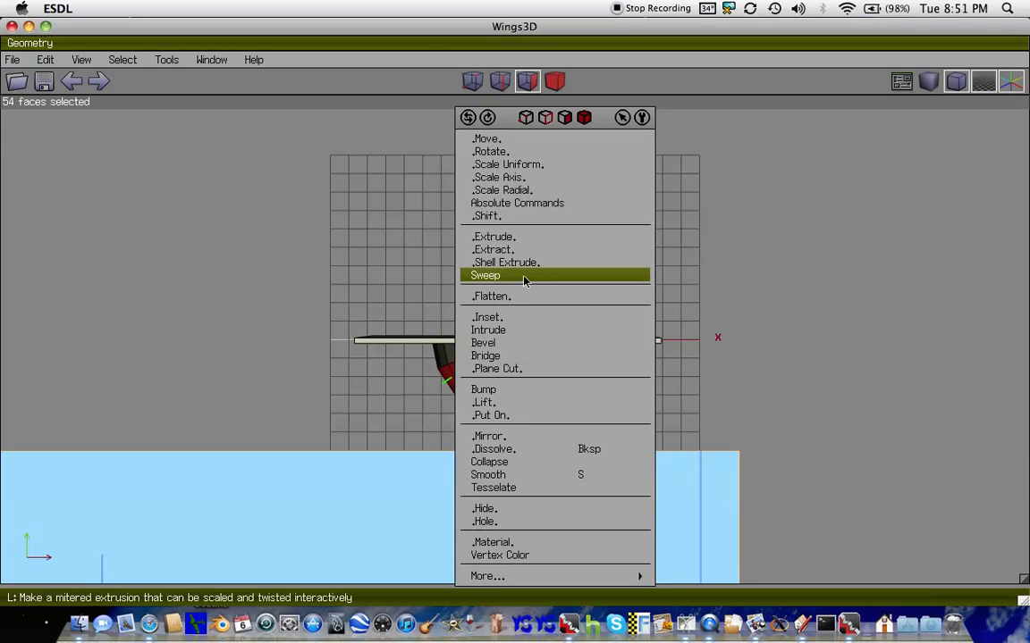
click(809, 224)
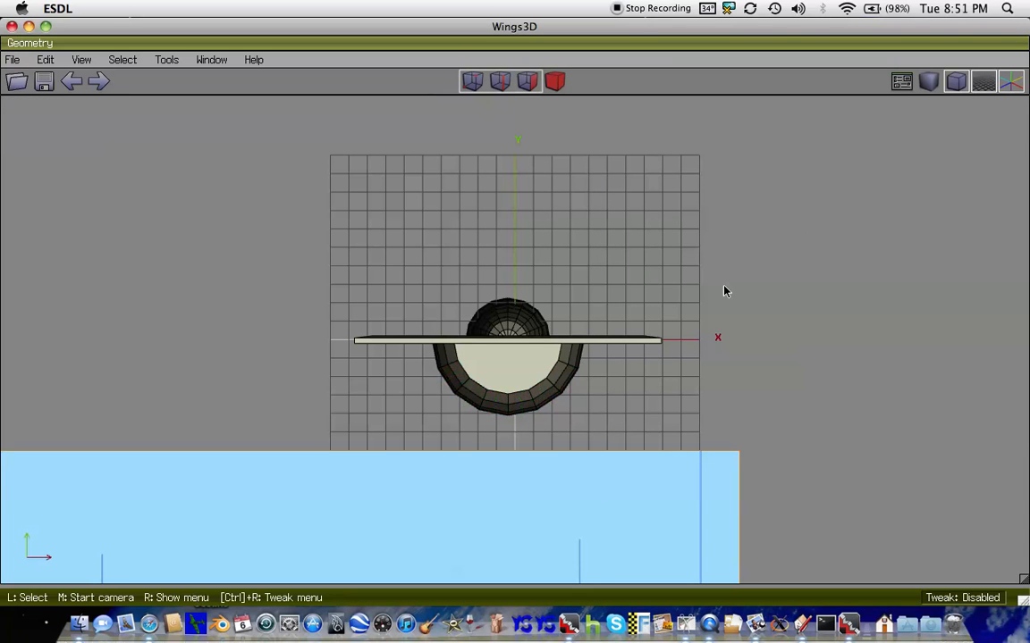
- Select the lower hull's bottom band of faces without the flat end face and scale it to about 56.9% along Y
drag(583, 411, 348, 341)
click(484, 375)
key(x)
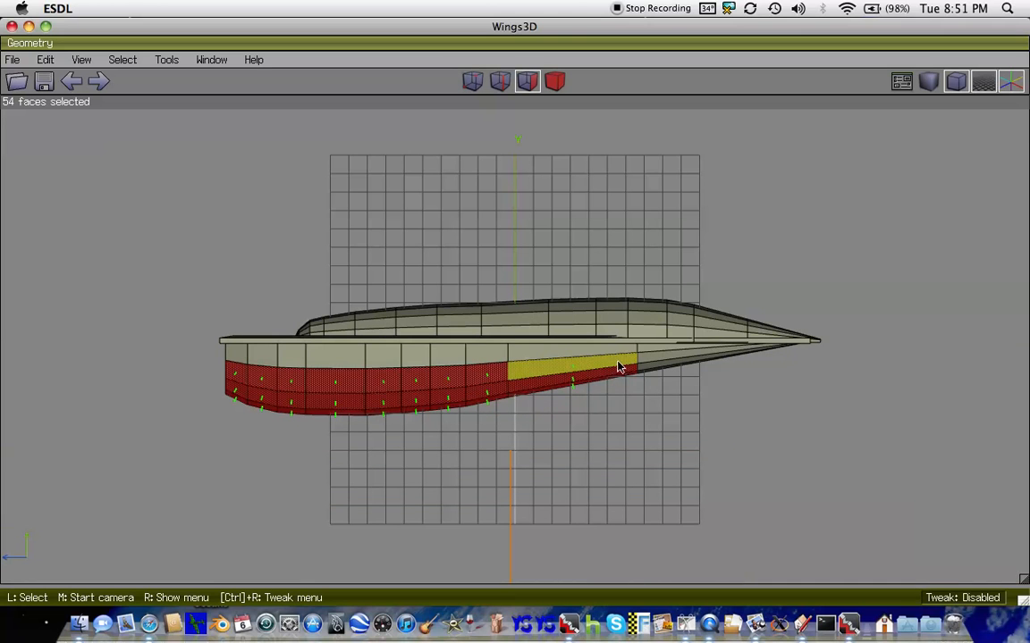
right_click(446, 395)
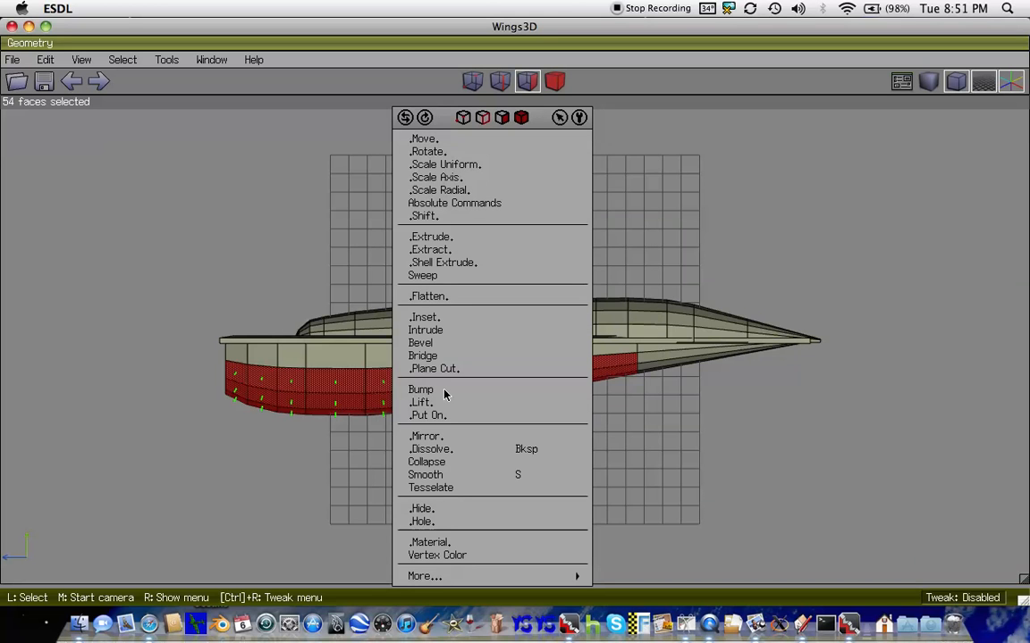
click(438, 177)
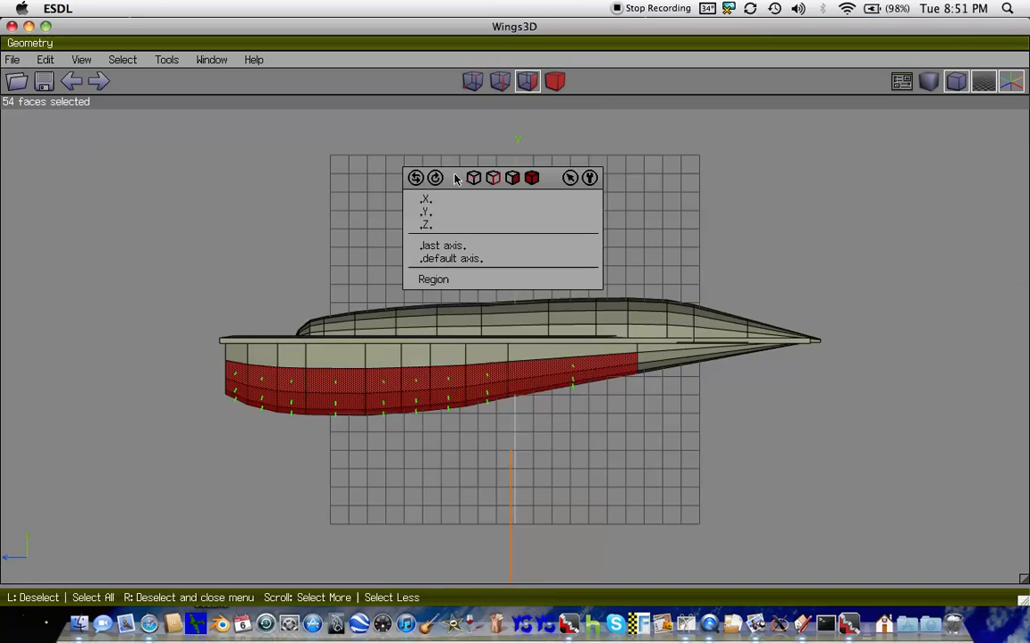
click(420, 208)
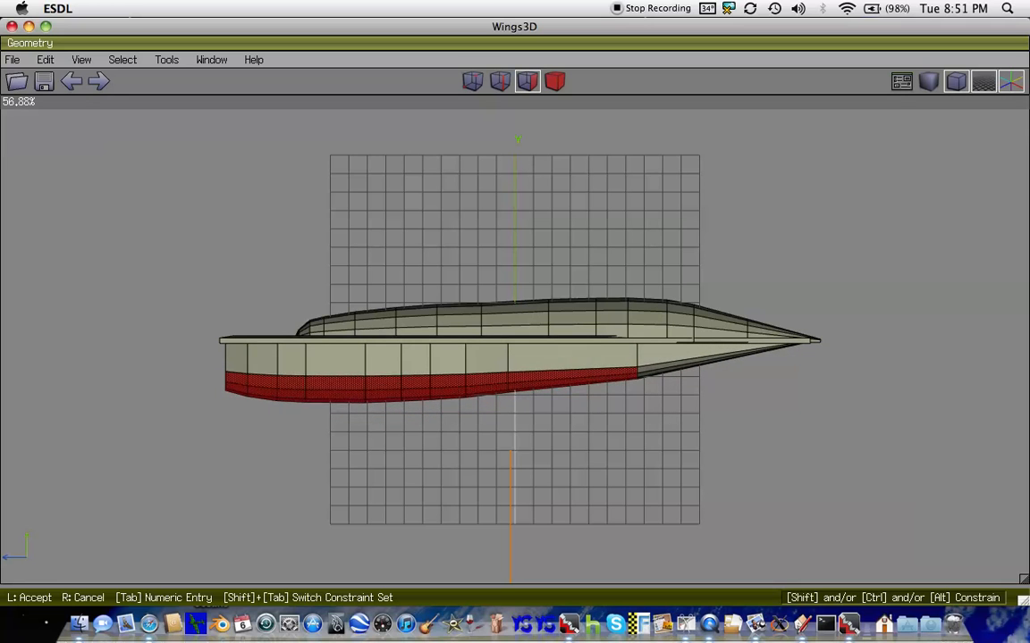
click(435, 214)
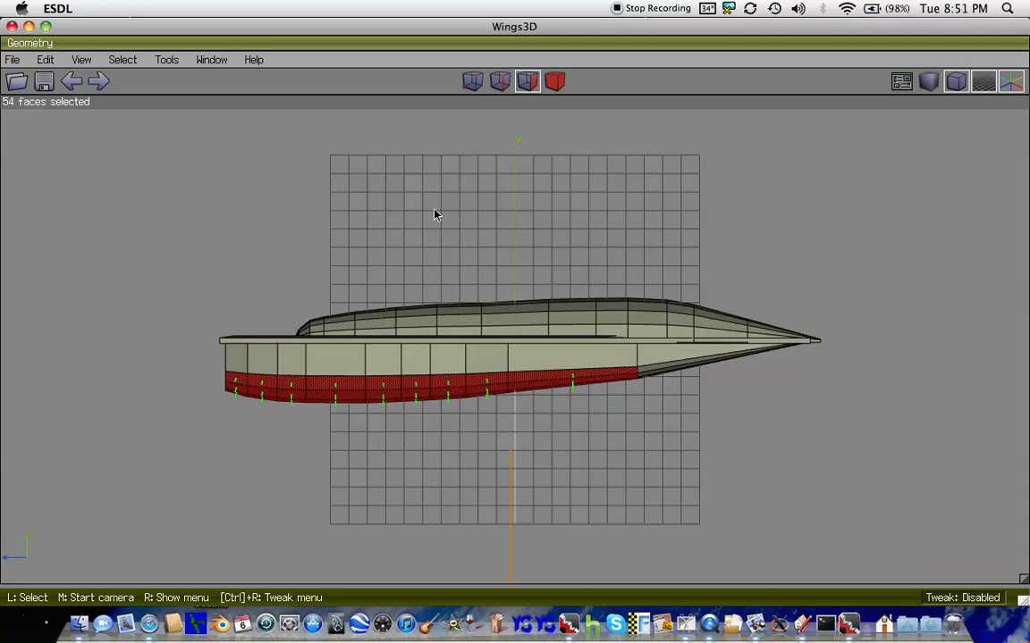
- Move the lower hull's selected bottom faces up about 0.68 along Y to match the blueprint's hull depth
key(z)
scroll(436, 214, down, 4)
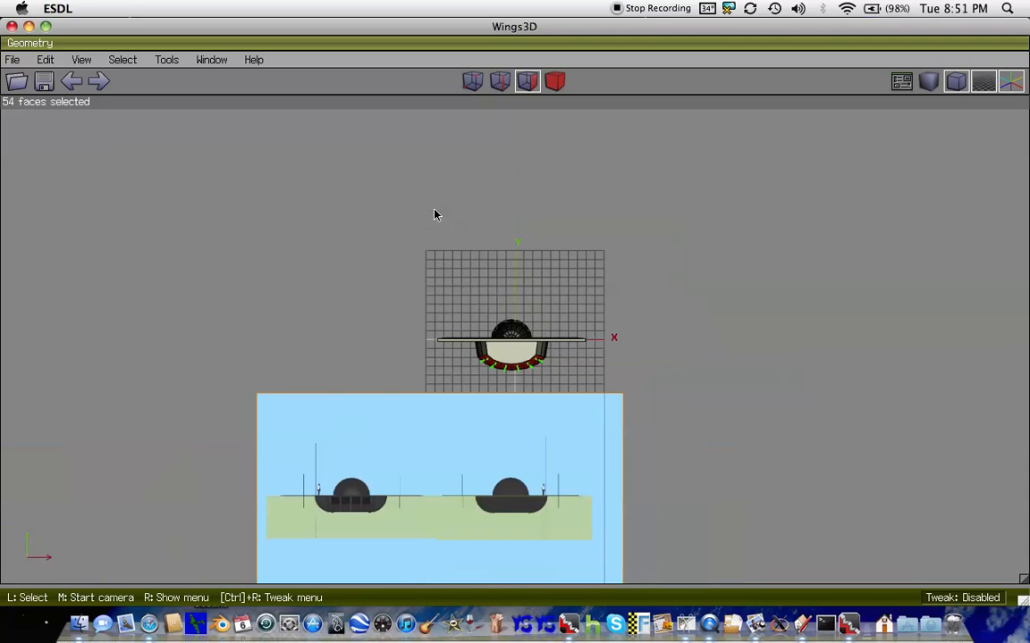
right_click(435, 215)
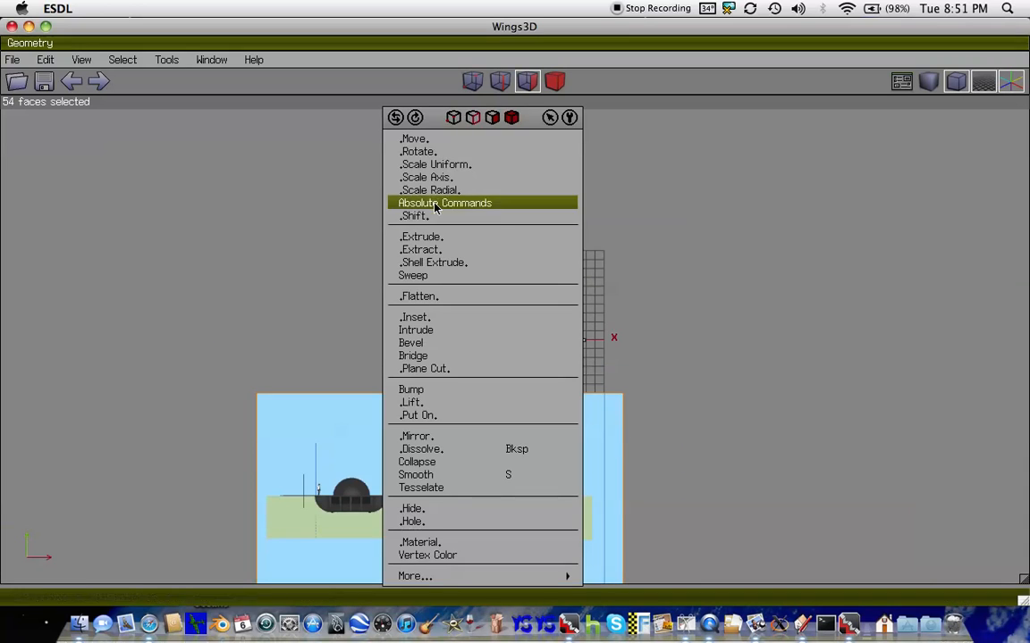
click(435, 140)
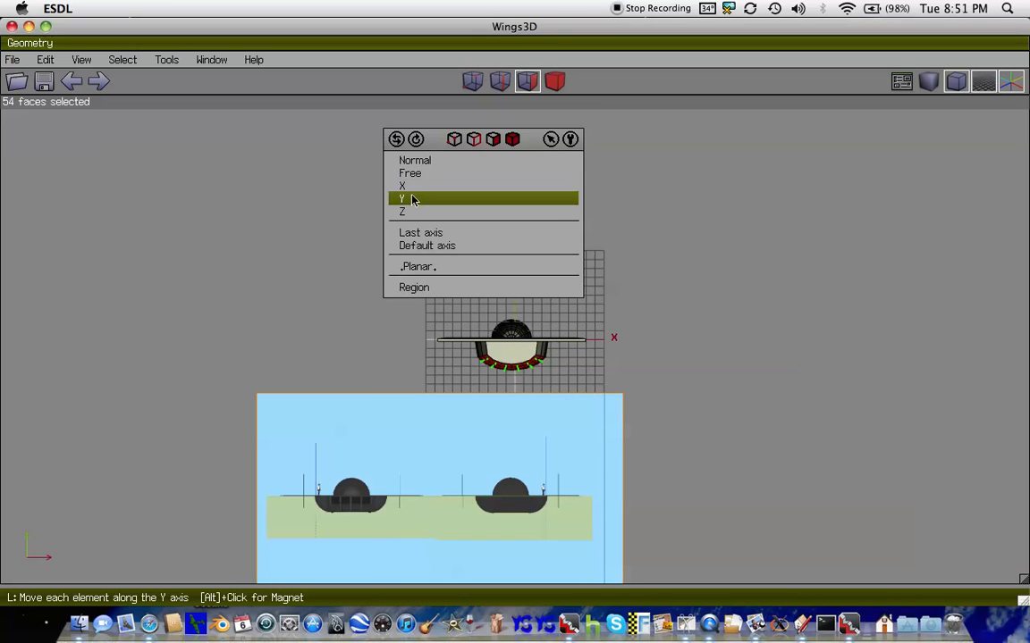
click(409, 197)
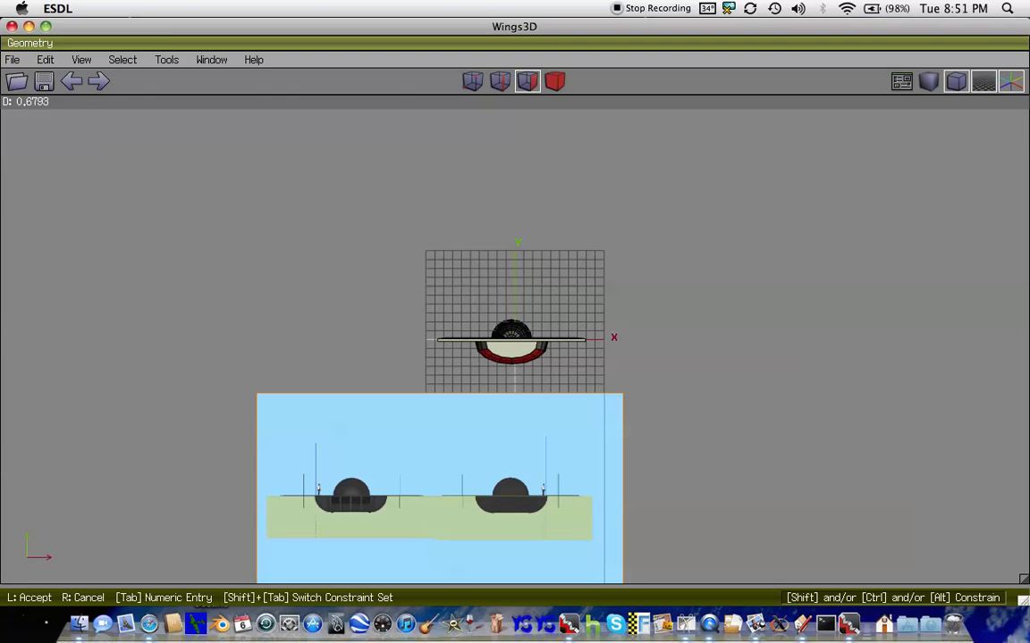
click(411, 200)
- Scale the lower hull's selected bottom faces to about 106.2% along X so the sides become steeper
right_click(411, 200)
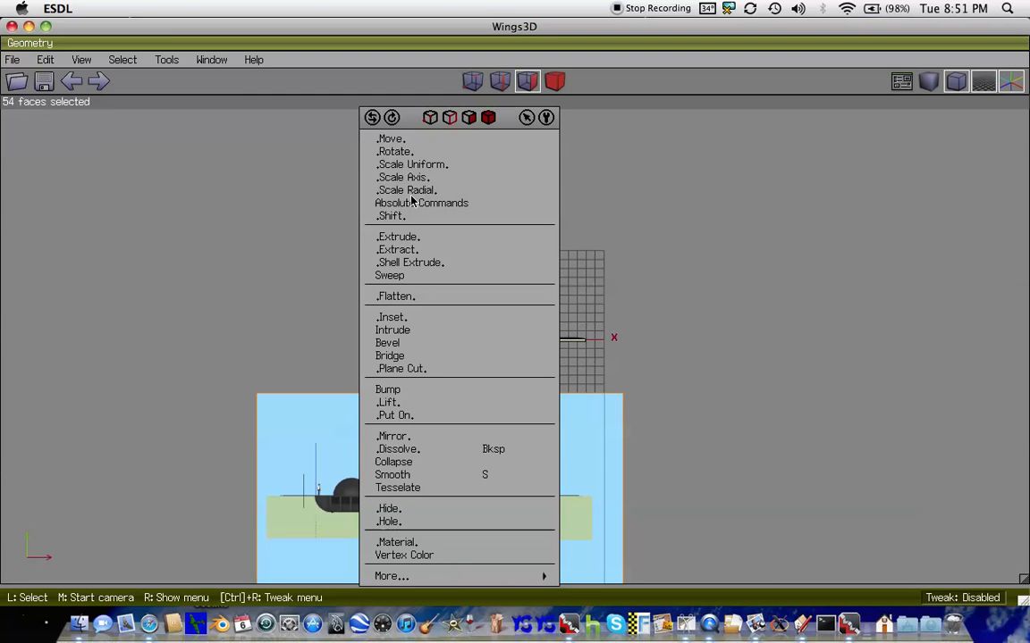
click(423, 179)
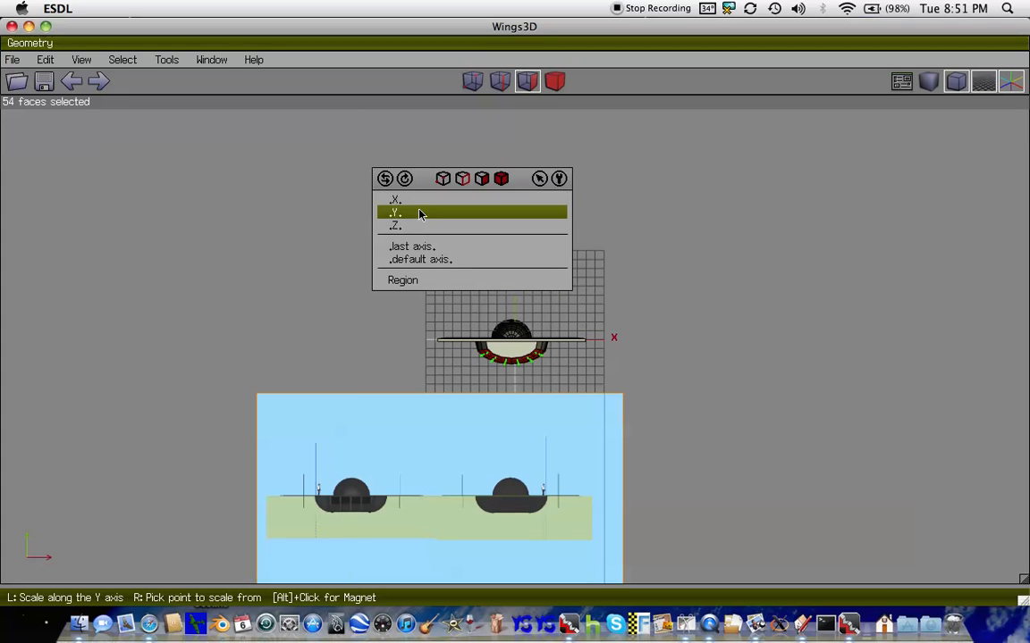
click(413, 207)
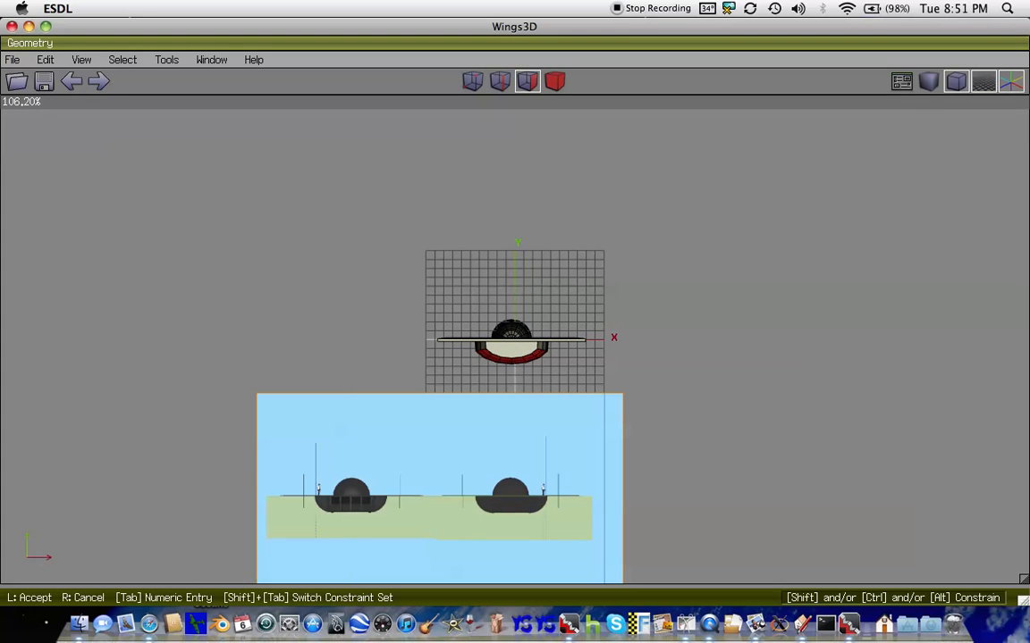
click(411, 263)
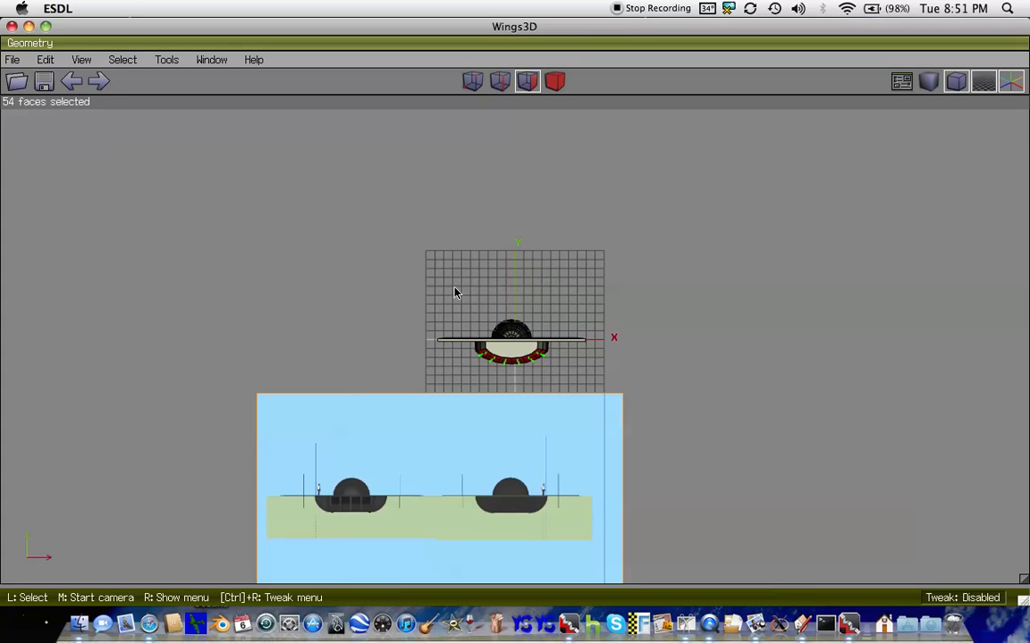
scroll(475, 394, up, 5)
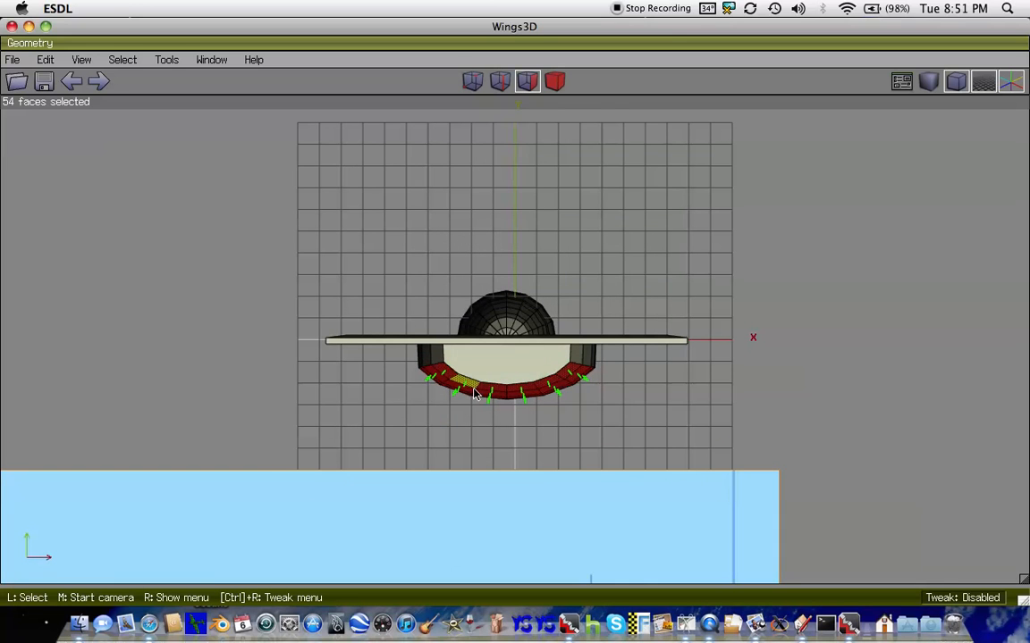
- Try to scale the lower hull's selected bottom faces to about 191.5% along Y
right_click(475, 394)
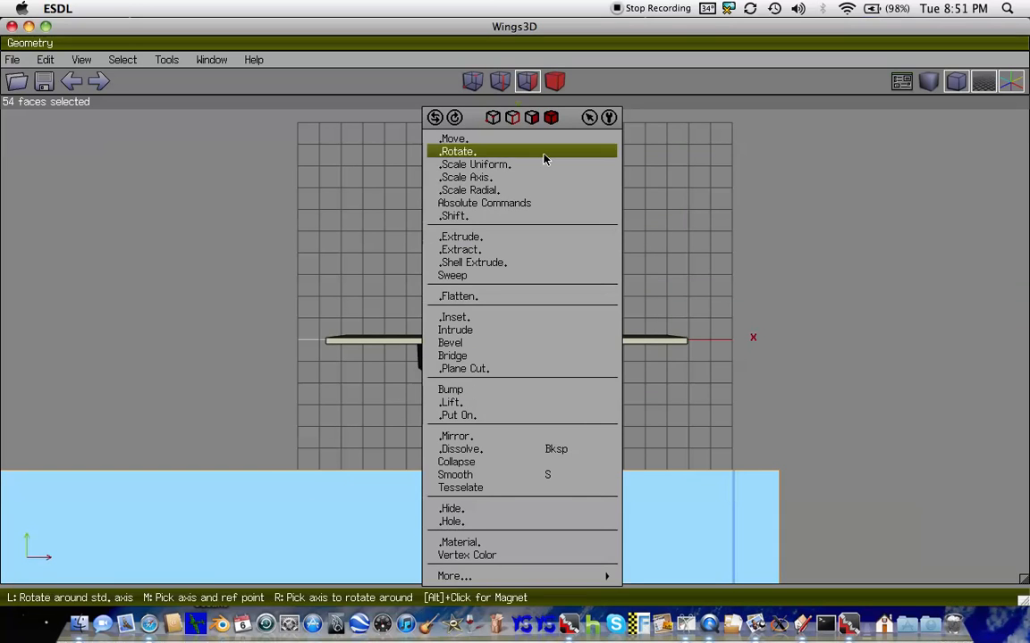
click(512, 177)
click(486, 212)
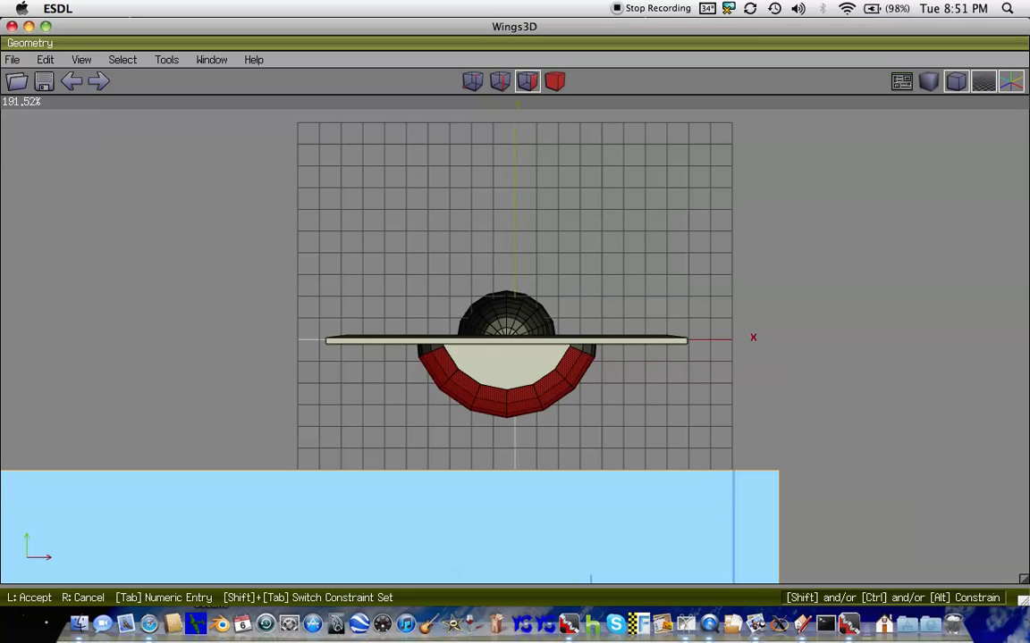
click(494, 216)
- Undo the Y stretch and the preceding X scaling of the lower hull's bottom faces, keeping the earlier flattening and upward move
click(76, 88)
click(78, 89)
click(78, 87)
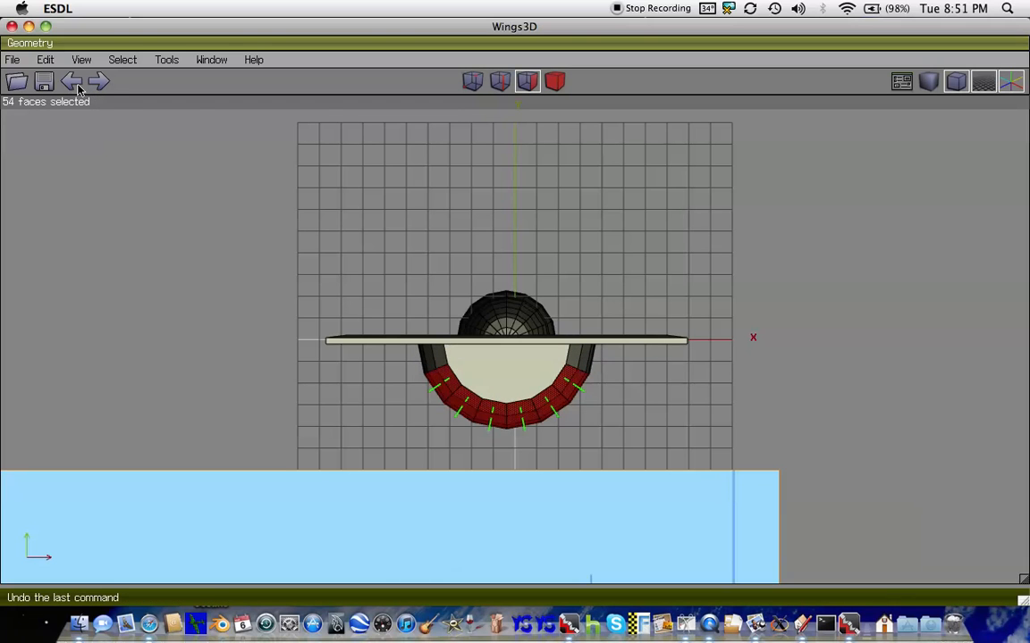
click(104, 85)
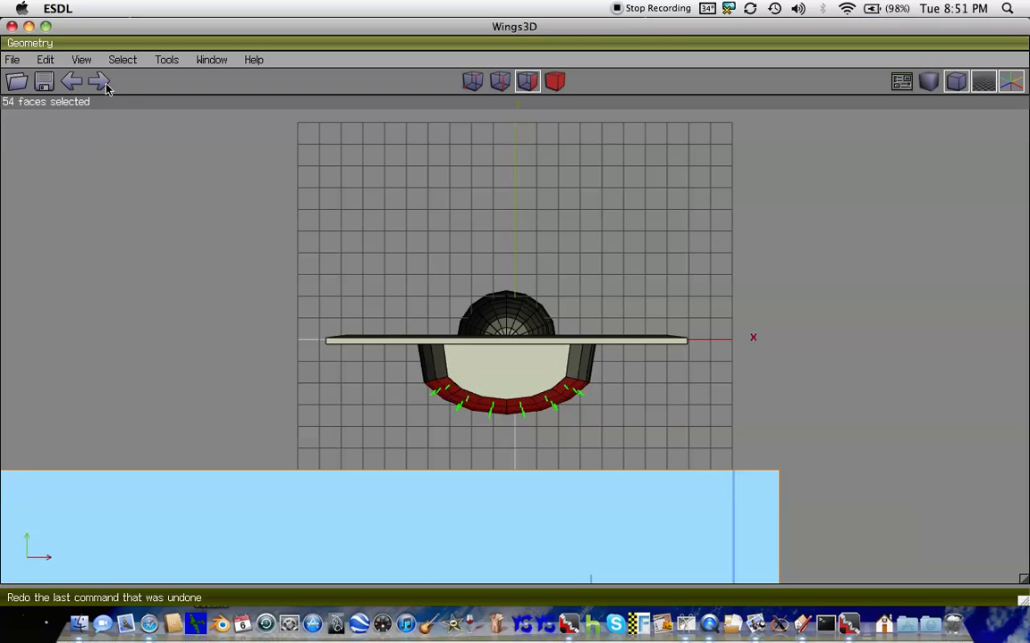
click(104, 85)
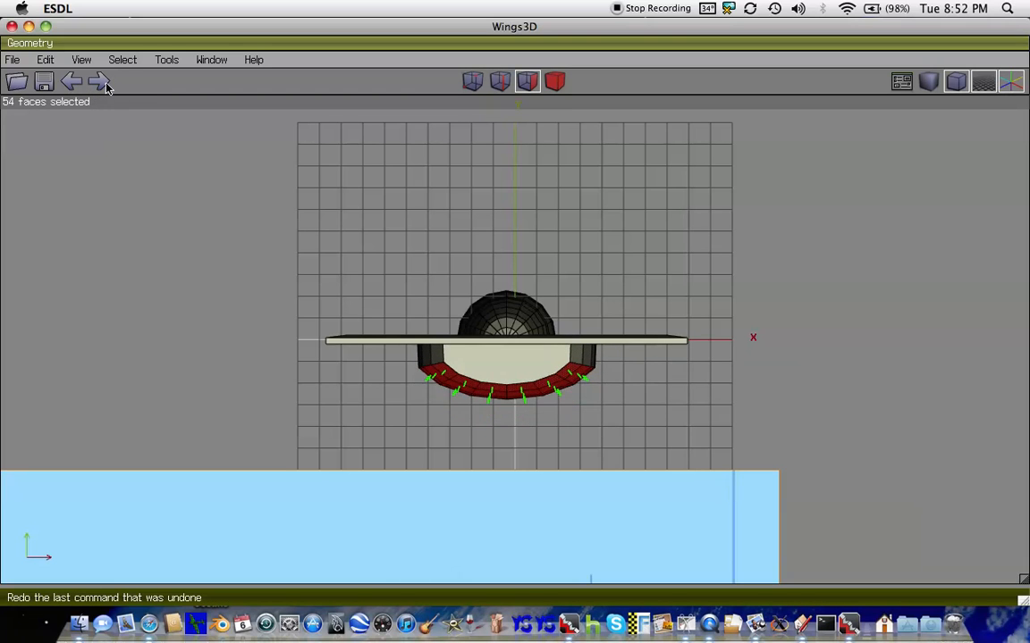
click(73, 83)
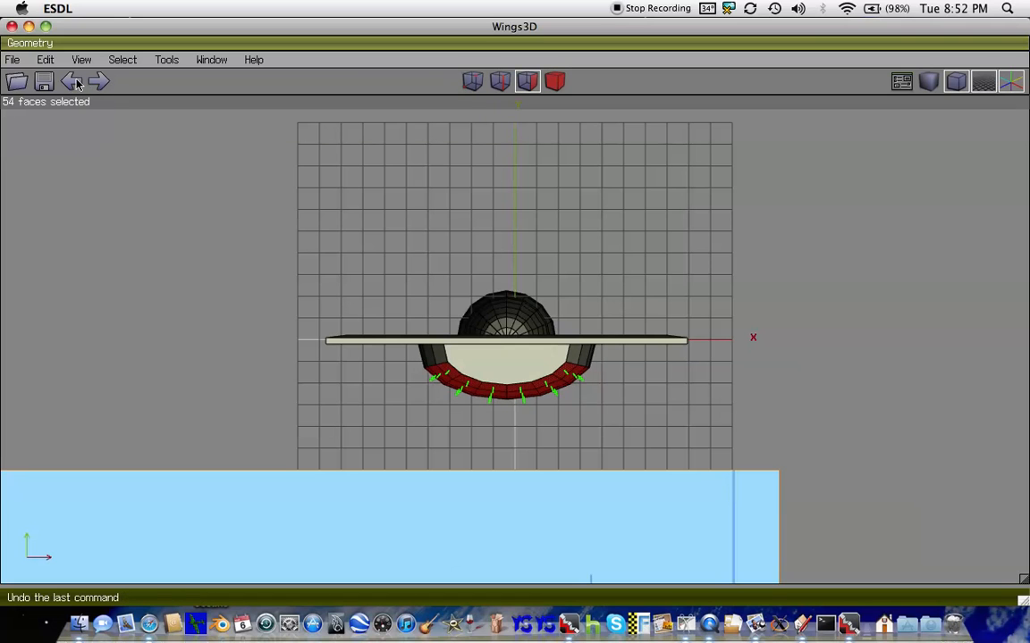
right_click(456, 386)
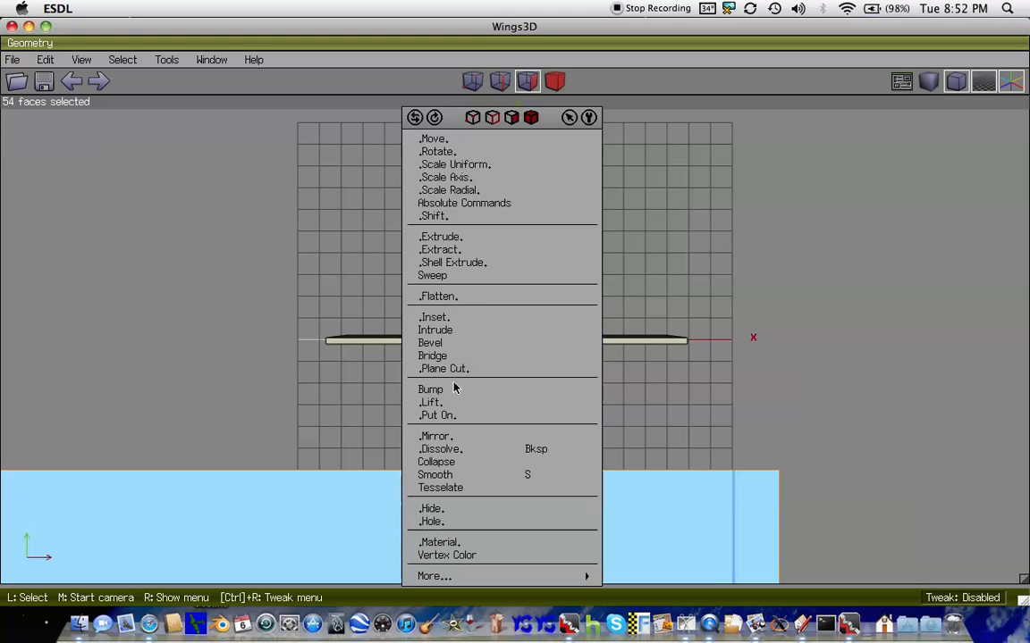
click(459, 136)
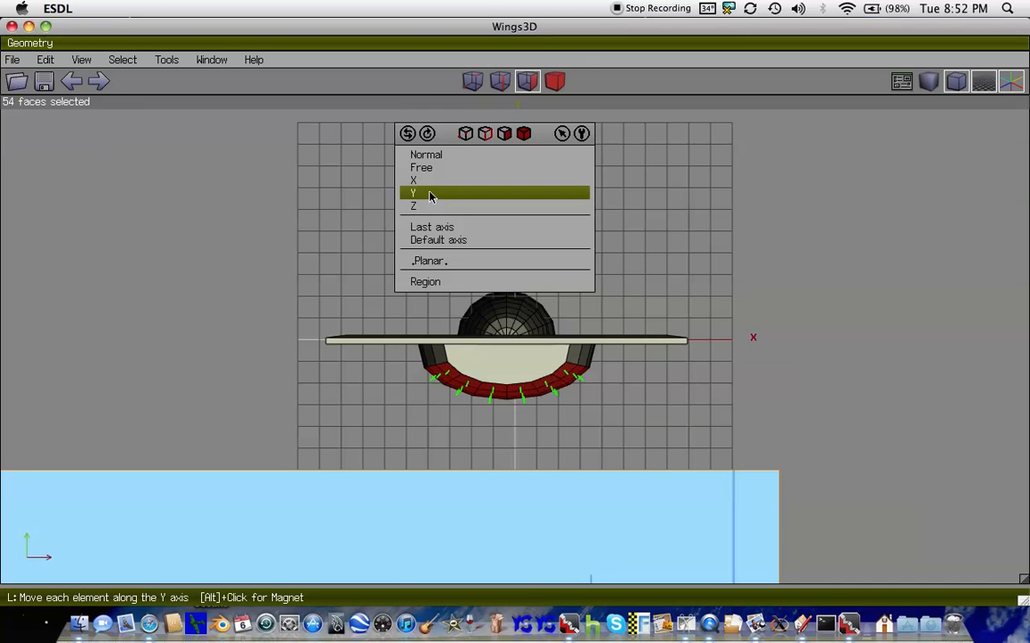
click(915, 367)
- Reduce the selection to the 34 central bottom faces of the lower hull and move them down about 0.24 along Y
drag(563, 422, 452, 391)
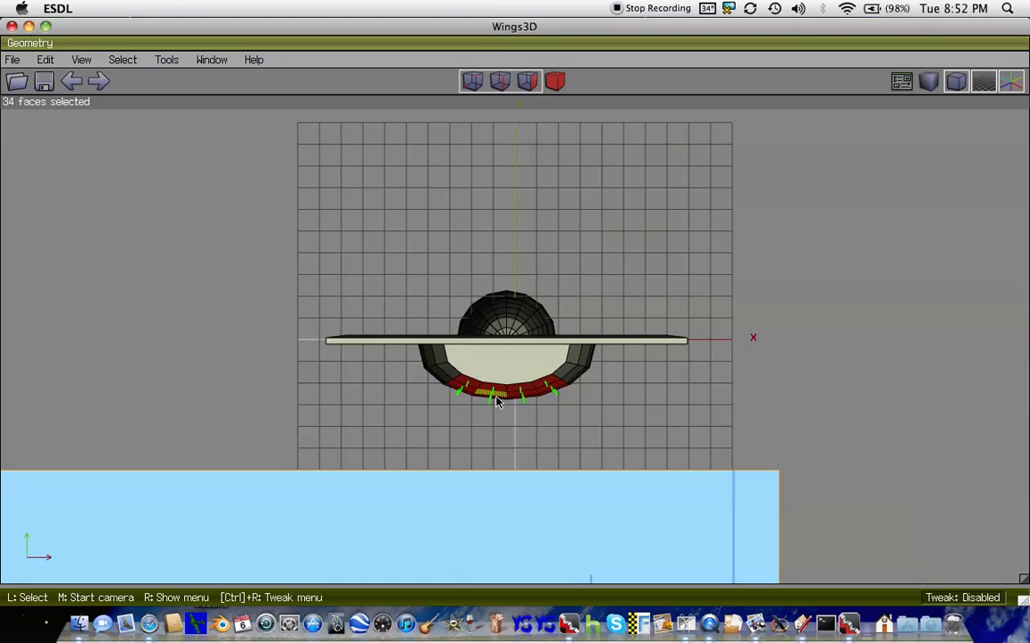
right_click(497, 402)
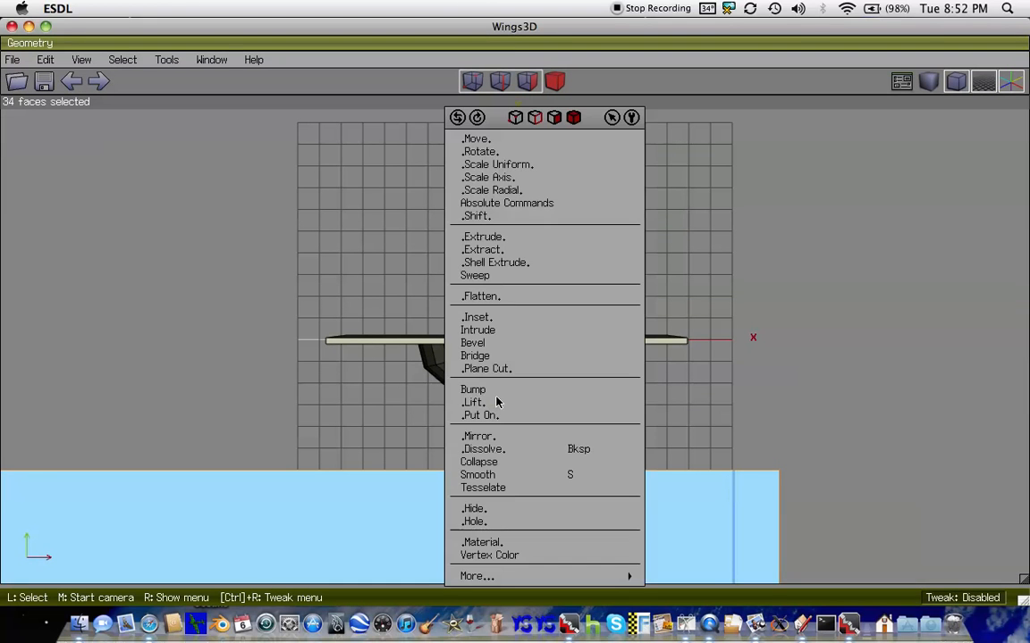
click(484, 142)
click(468, 183)
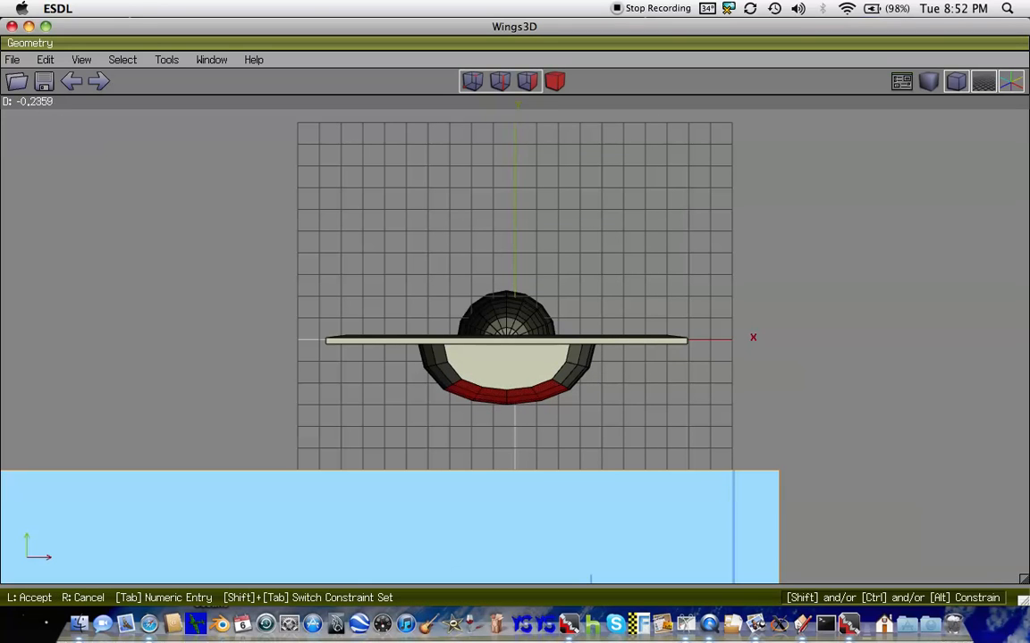
click(470, 198)
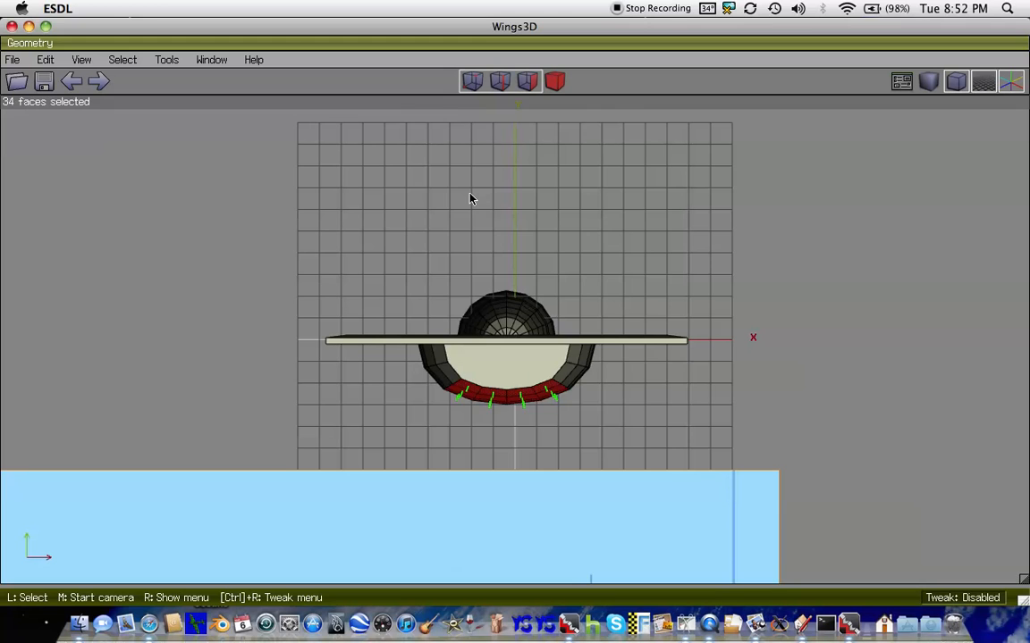
- Flatten the lower hull's central bottom faces by scaling them to about 26% along Y, and clear the selection
right_click(471, 198)
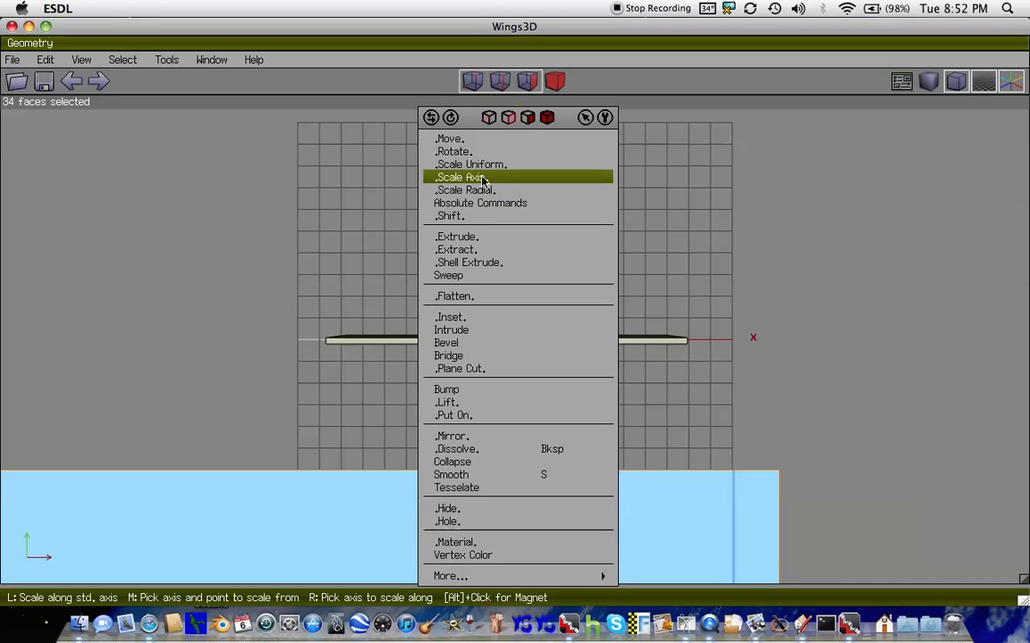
click(482, 178)
click(454, 204)
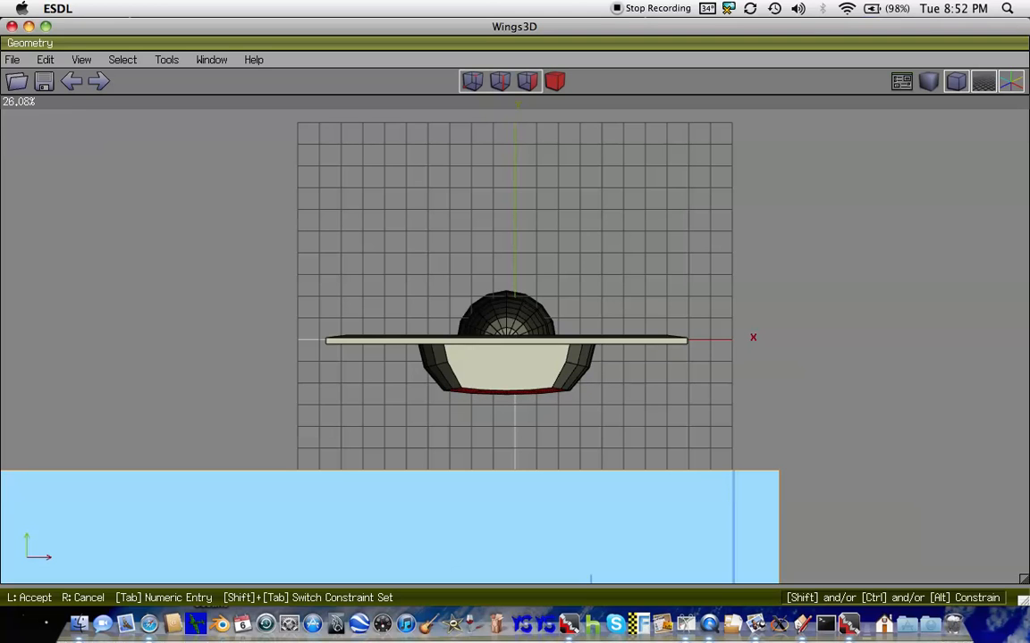
click(458, 212)
scroll(457, 213, down, 5)
scroll(458, 213, up, 5)
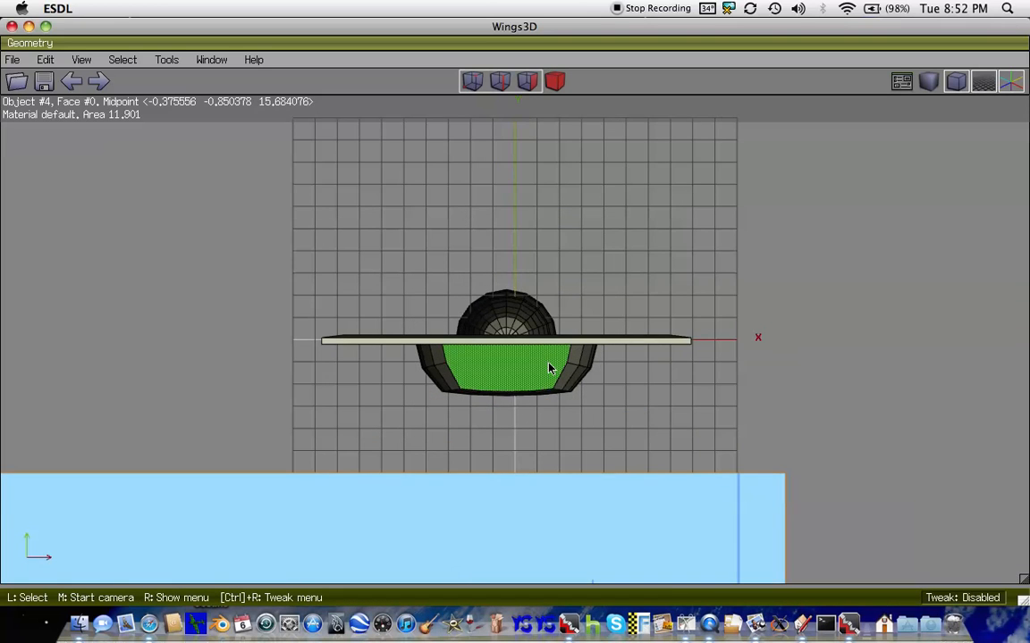
- Switch to perspective view and examine the flattened lower hull from the side and from below, up to the nose
key(r)
scroll(550, 365, down, 6)
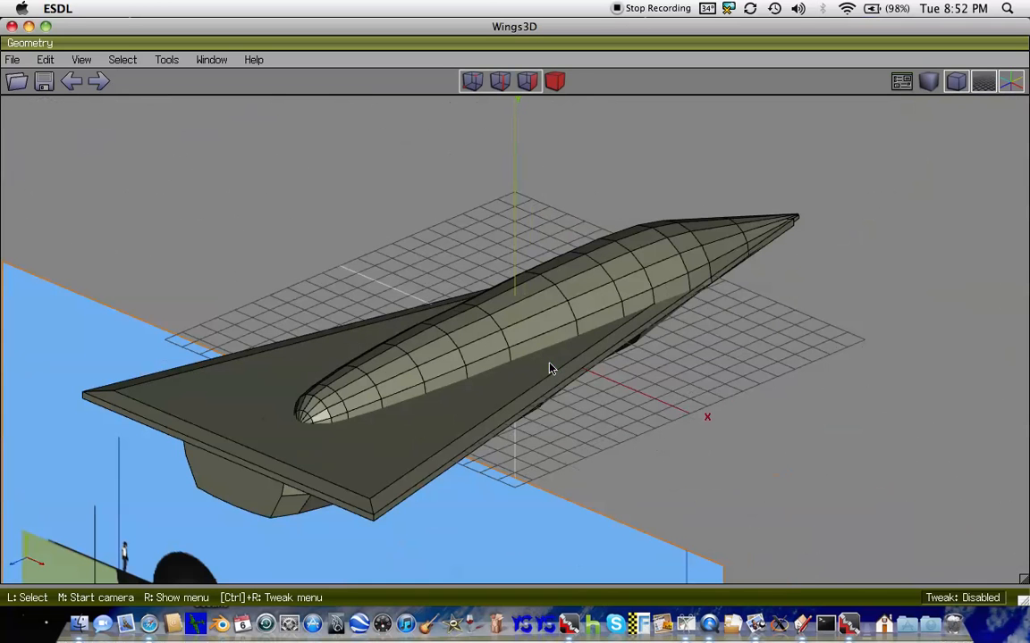
click(957, 82)
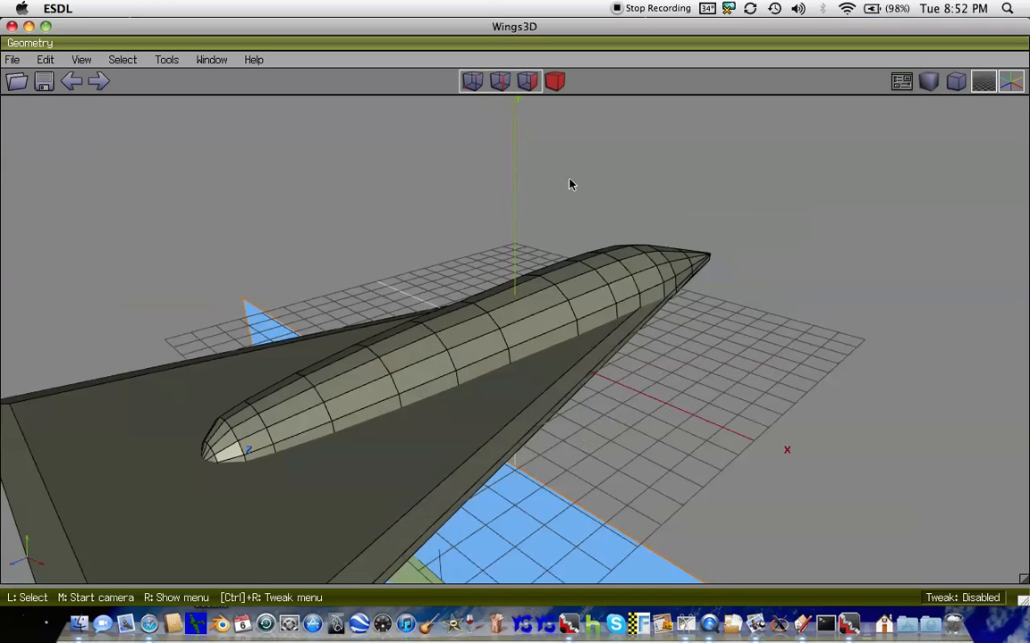
scroll(569, 180, down, 8)
scroll(570, 179, up, 4)
key(z)
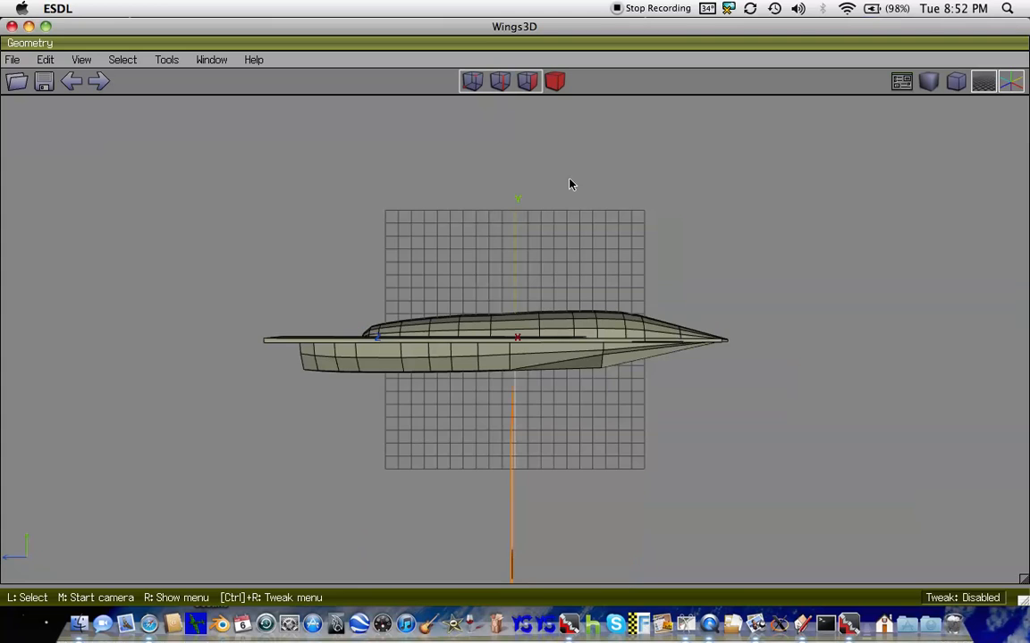
scroll(570, 184, down, 3)
scroll(570, 184, up, 6)
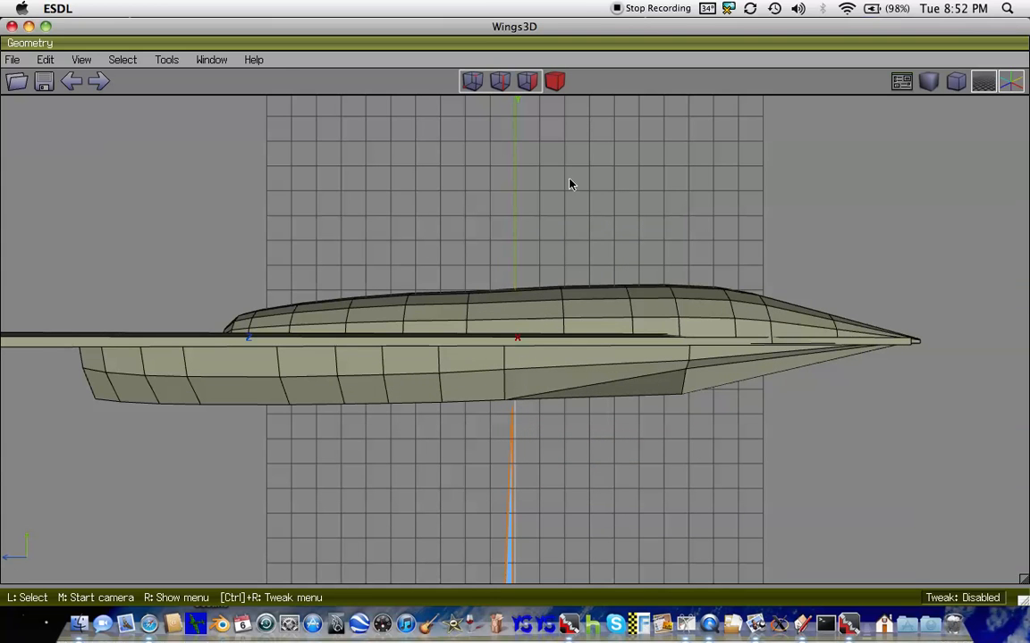
key(Down)
key(Down)
key(Down)
key(Down)
key(Down)
key(Down)
key(Down)
key(Down)
key(Down)
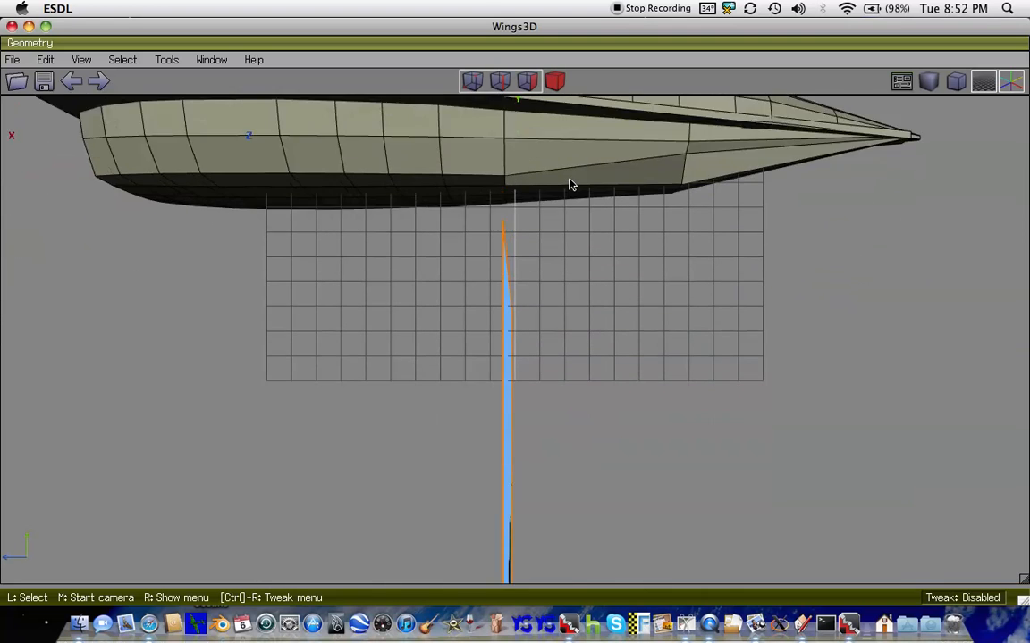
key(Up)
middle_drag(569, 184, 569, 184)
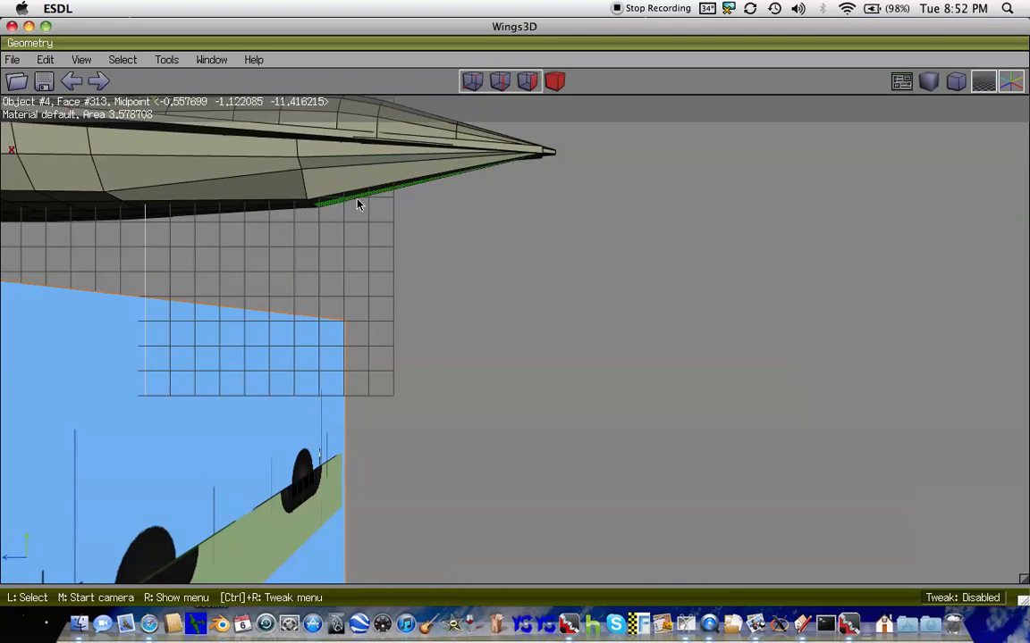
- Select the three bottom vertices where the lower hull starts tapering to the nose, move them up about 0.51 along Y, and clear the selection
click(472, 81)
click(318, 203)
click(321, 208)
click(324, 211)
right_click(324, 211)
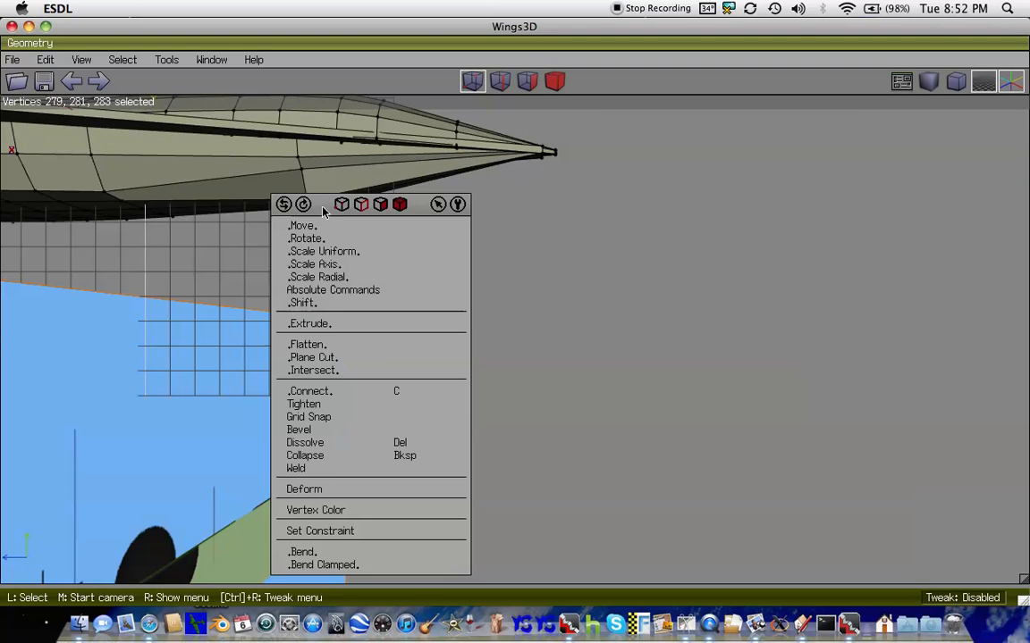
click(320, 226)
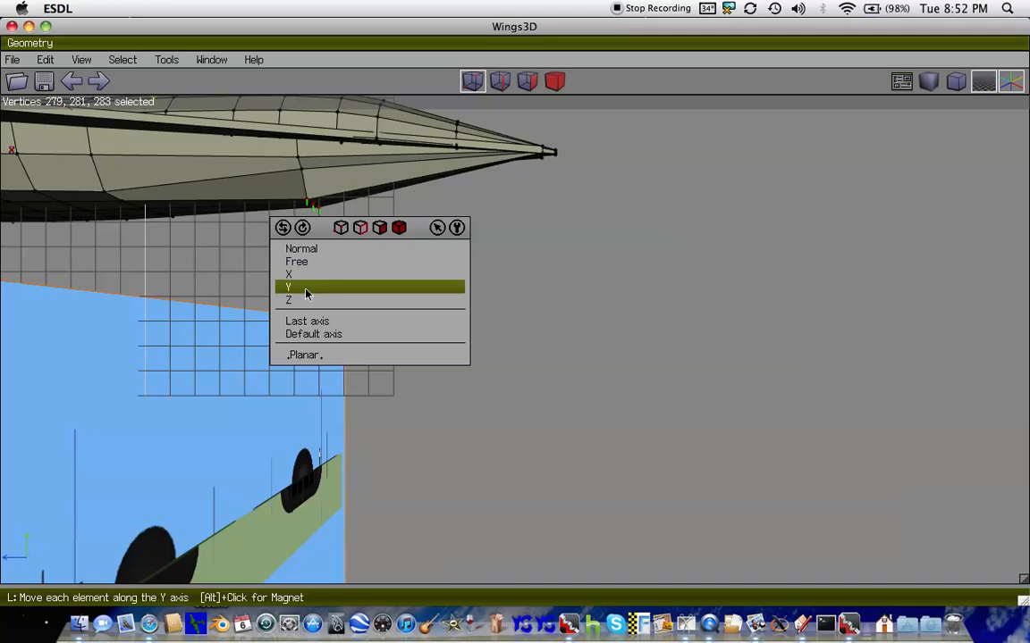
click(302, 287)
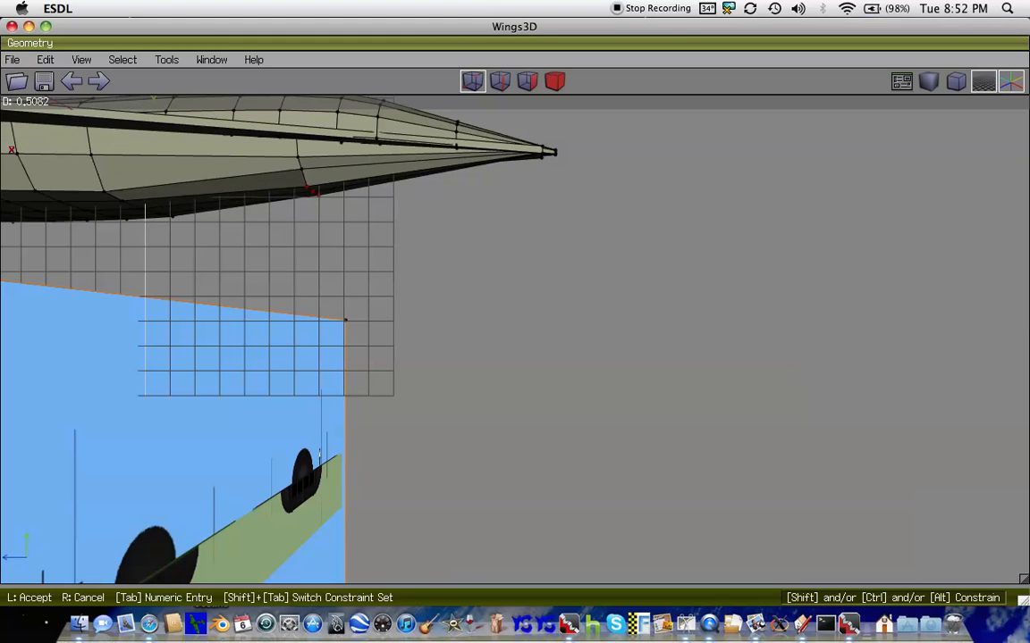
click(305, 289)
key(space)
- Examine the lower hull's side profile toward the stern and its flat rear face from the end view
key(Up)
key(Up)
key(Up)
key(Up)
key(Up)
key(Up)
key(Up)
key(Up)
key(Up)
key(Up)
key(Up)
key(Up)
key(Up)
key(Left)
key(Left)
key(Left)
key(Left)
key(Left)
key(Left)
key(Left)
key(Left)
key(Left)
key(Left)
key(Left)
key(Left)
key(Left)
key(Left)
key(Left)
key(Left)
key(Left)
key(Left)
key(Left)
key(Left)
scroll(306, 294, left, 10)
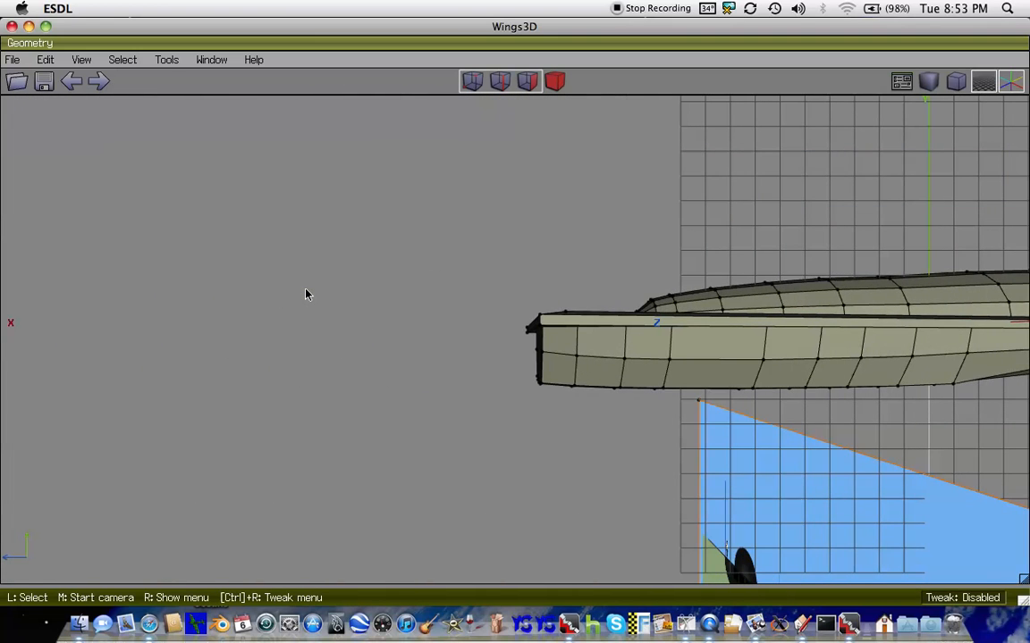
key(y)
scroll(306, 294, down, 1)
key(x)
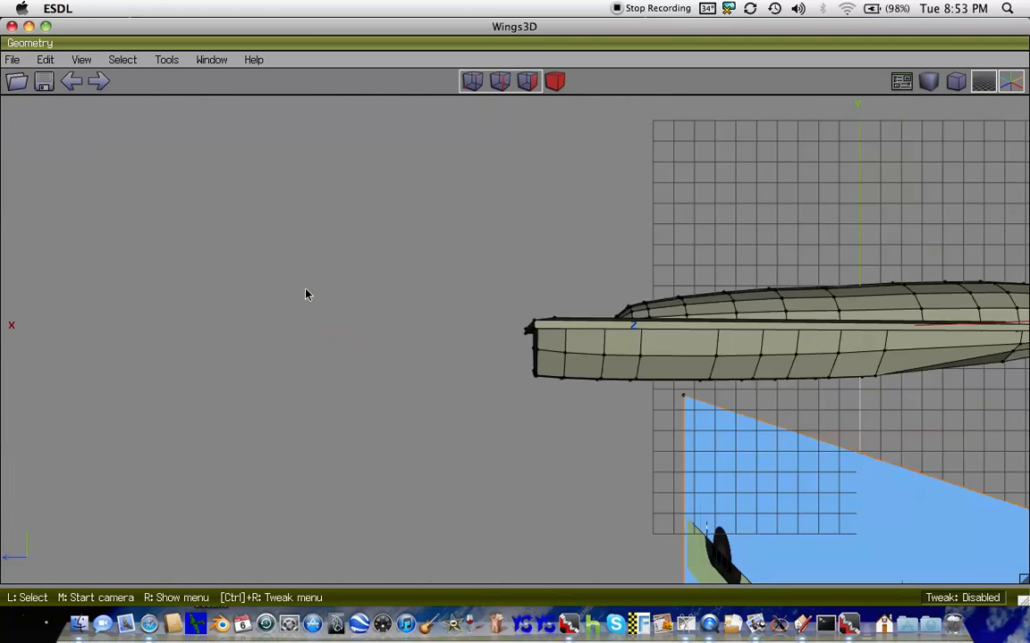
key(z)
key(Right)
scroll(306, 294, right, 8)
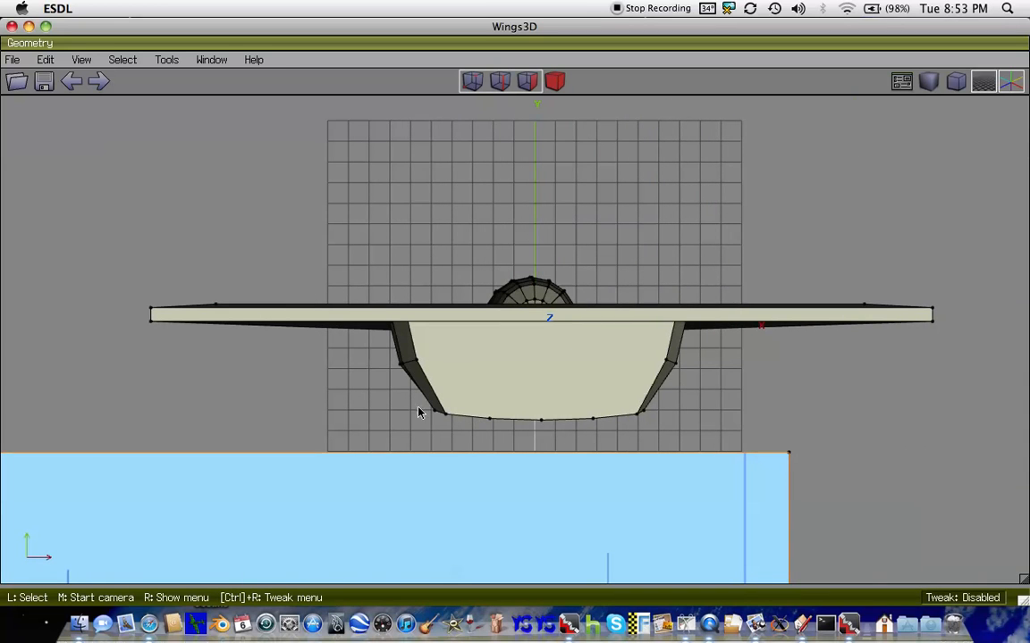
- Select the four rearmost rows of three central bottom vertices on the lower hull, move them up about 2.0 along Y, and clear the selection
click(541, 420)
click(544, 425)
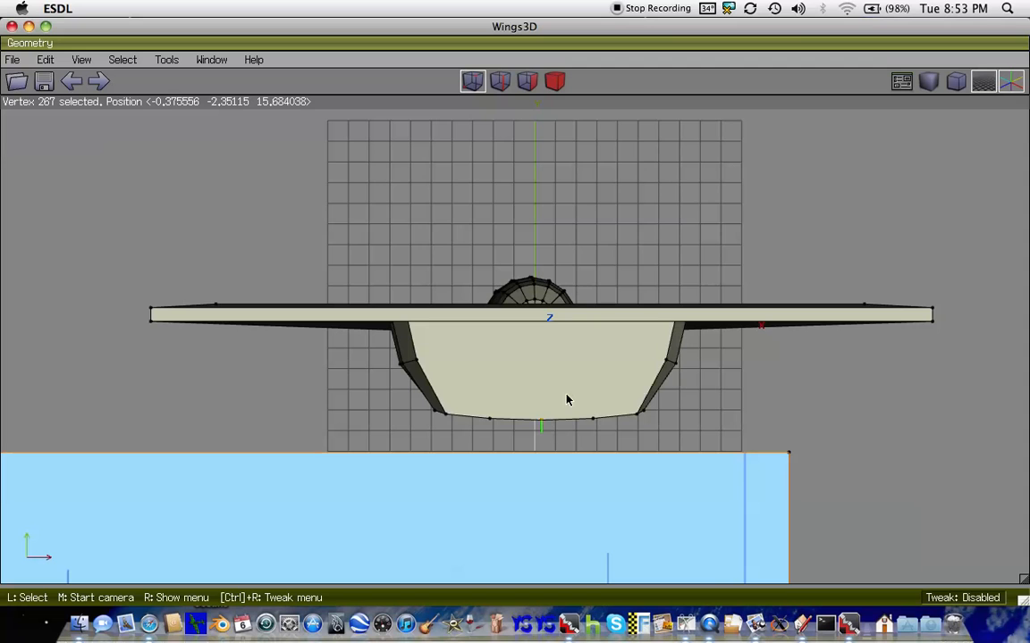
click(491, 420)
click(605, 420)
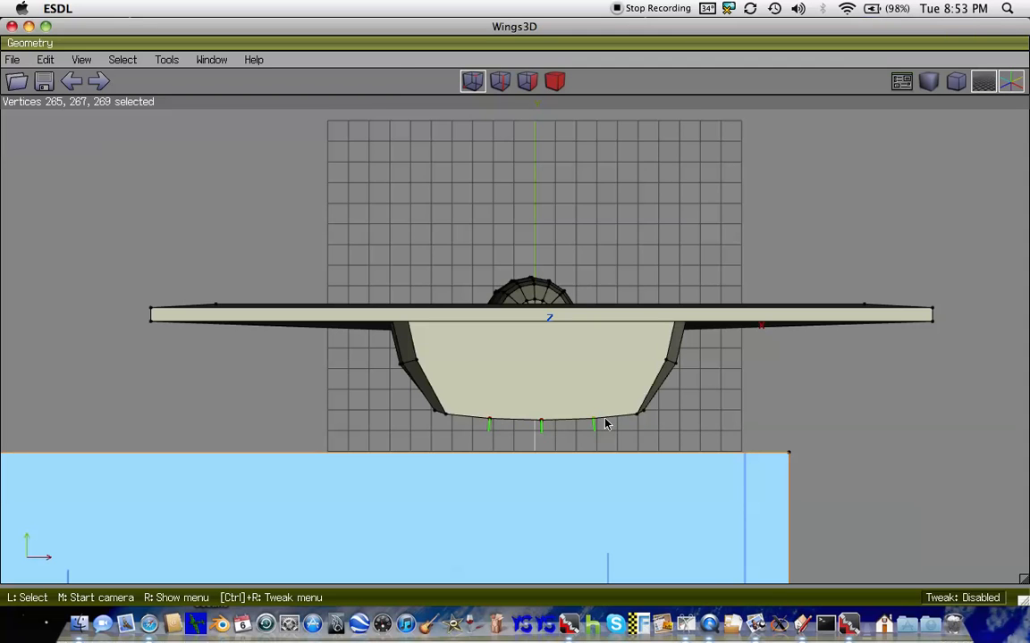
key(Down)
key(Up)
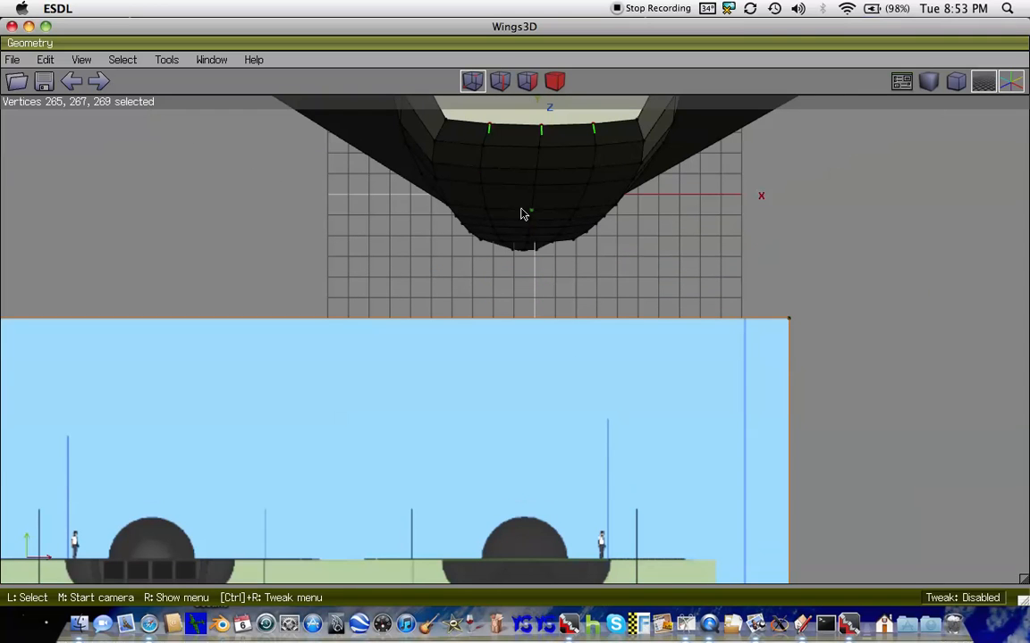
click(483, 151)
click(539, 153)
click(596, 152)
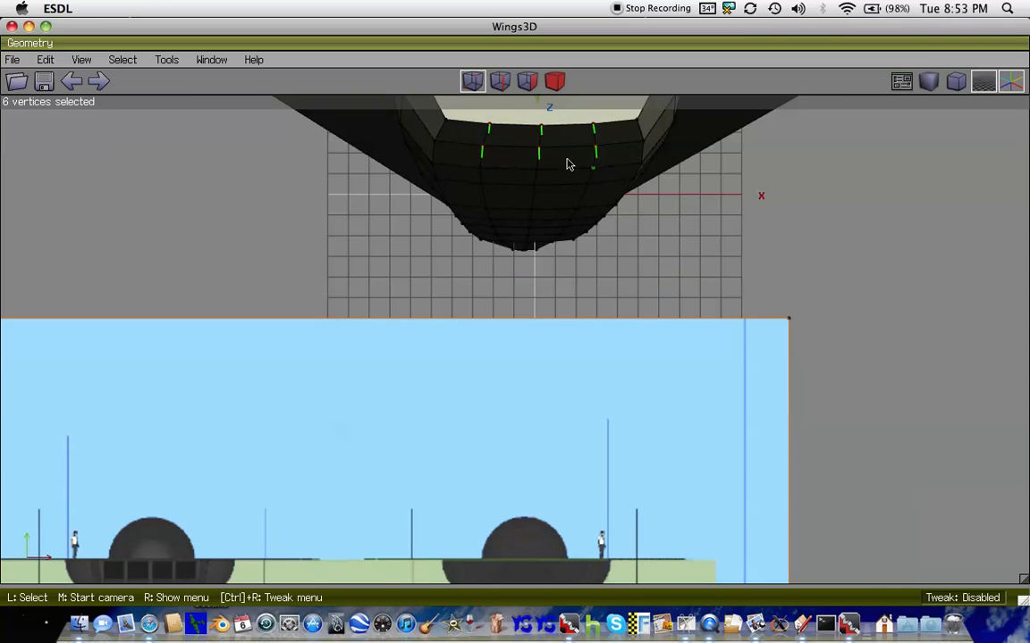
click(480, 170)
click(537, 174)
scroll(620, 200, down, 4)
scroll(616, 197, up, 3)
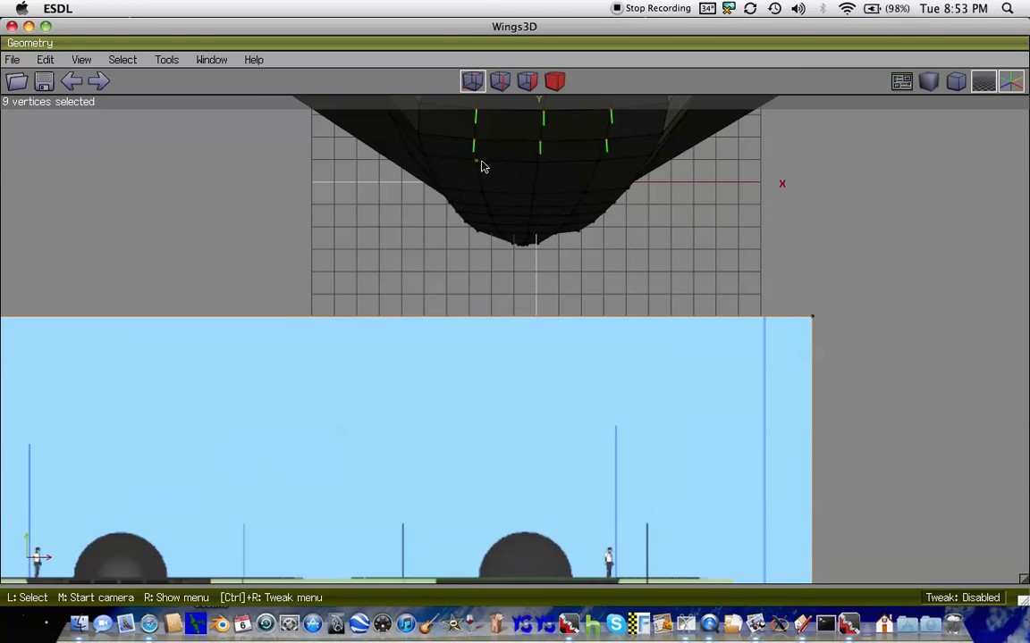
click(485, 166)
click(537, 167)
click(596, 166)
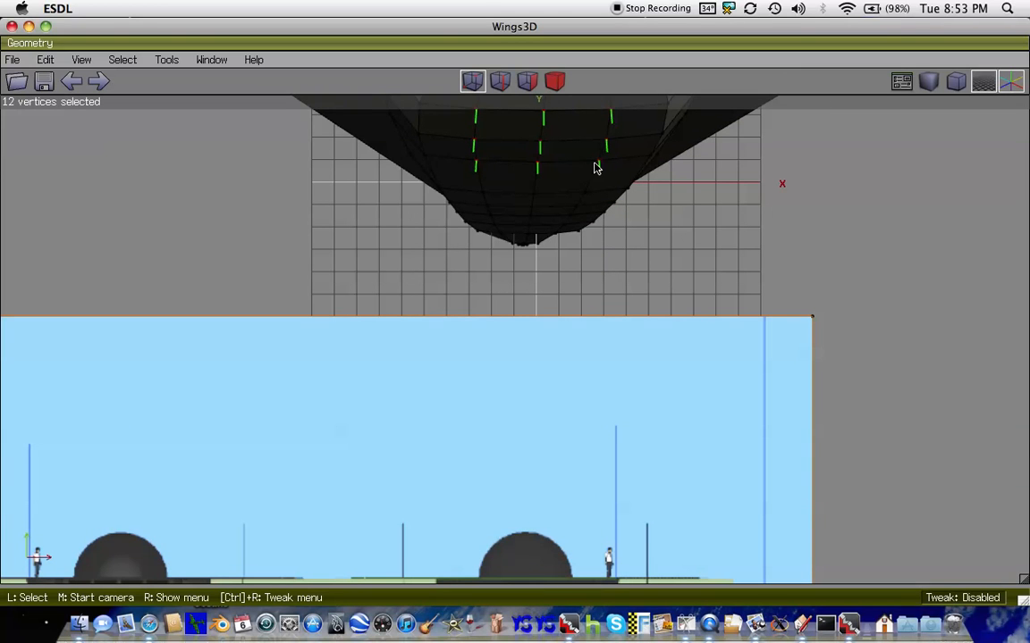
right_click(597, 168)
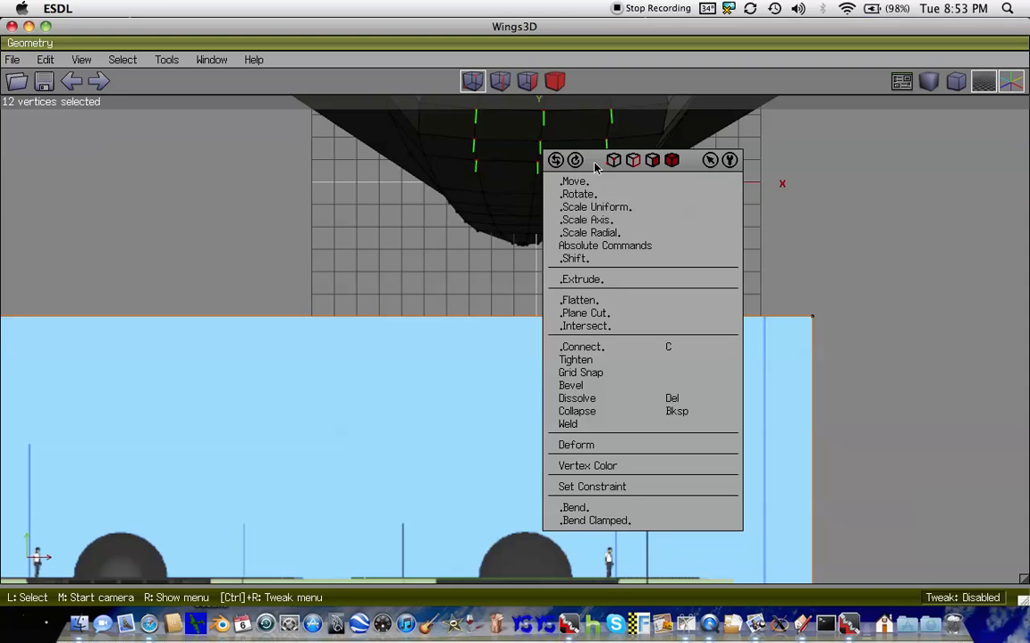
click(577, 179)
click(576, 238)
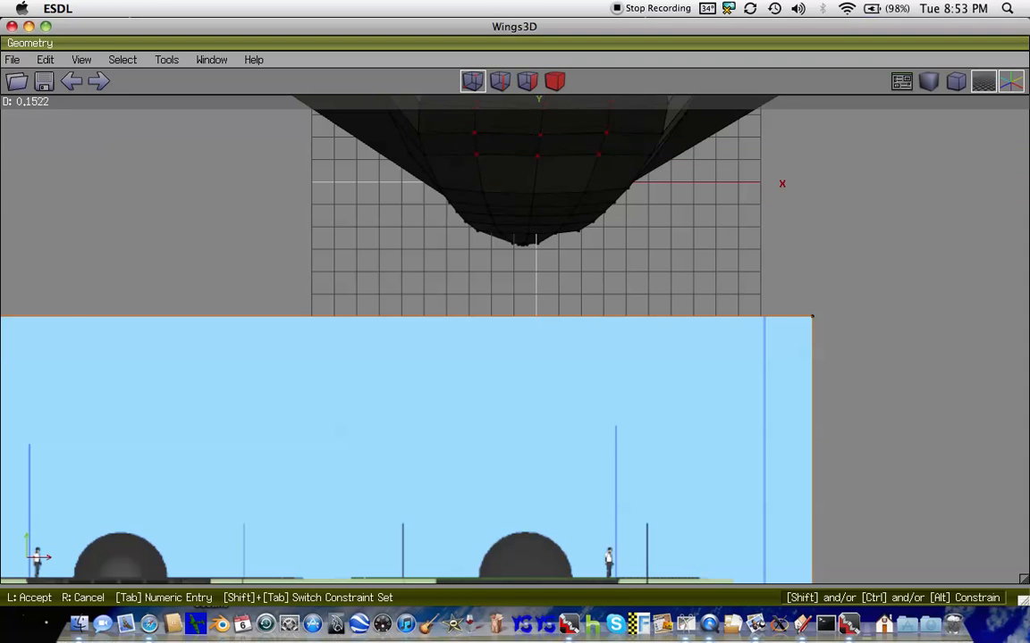
scroll(576, 238, down, 3)
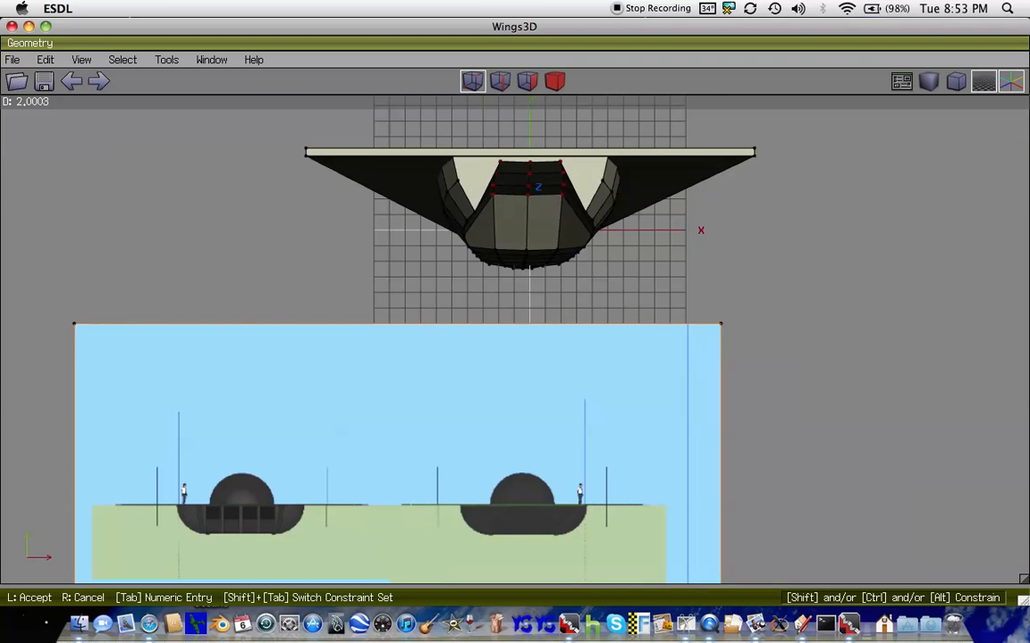
click(576, 240)
key(3)
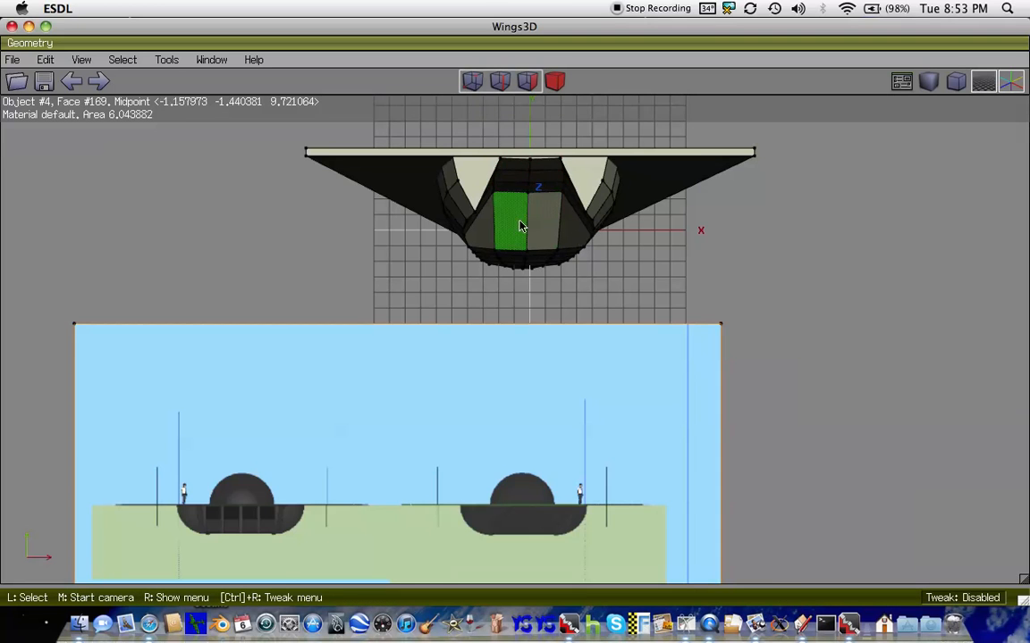
- Examine the raised underside at the stern from the end view and the whole ship in perspective, up to the nose
scroll(506, 222, up, 2)
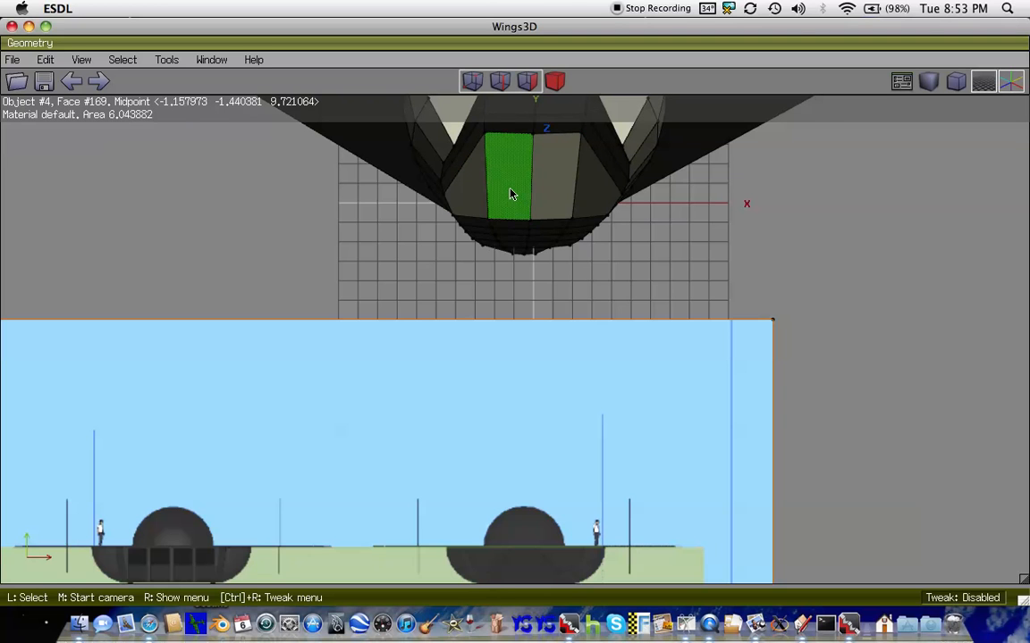
key(Up)
key(Up)
key(Up)
key(Up)
key(Up)
key(Up)
key(Up)
key(Up)
key(Up)
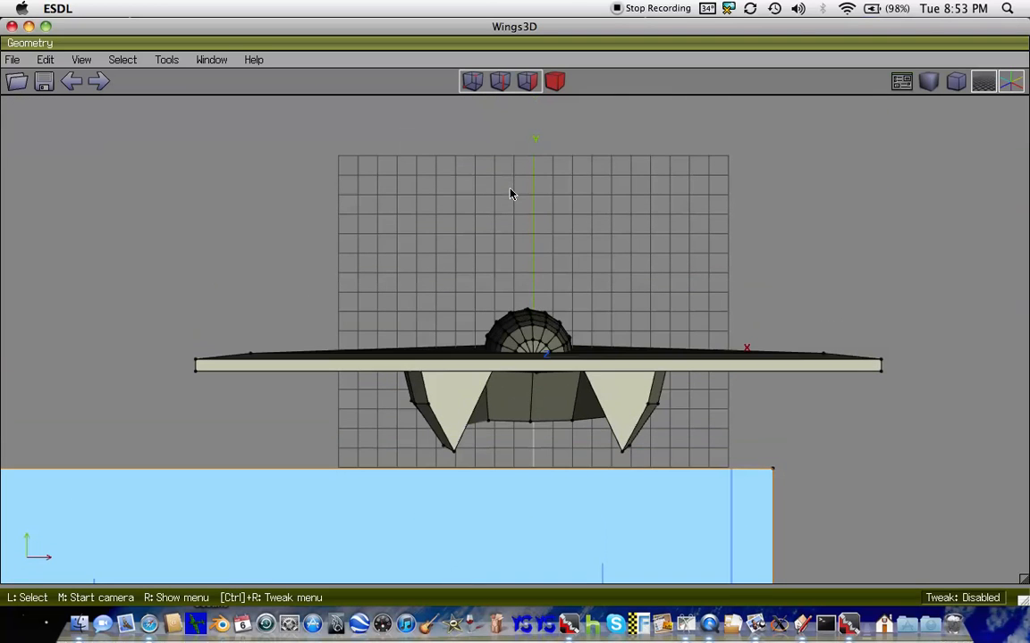
key(r)
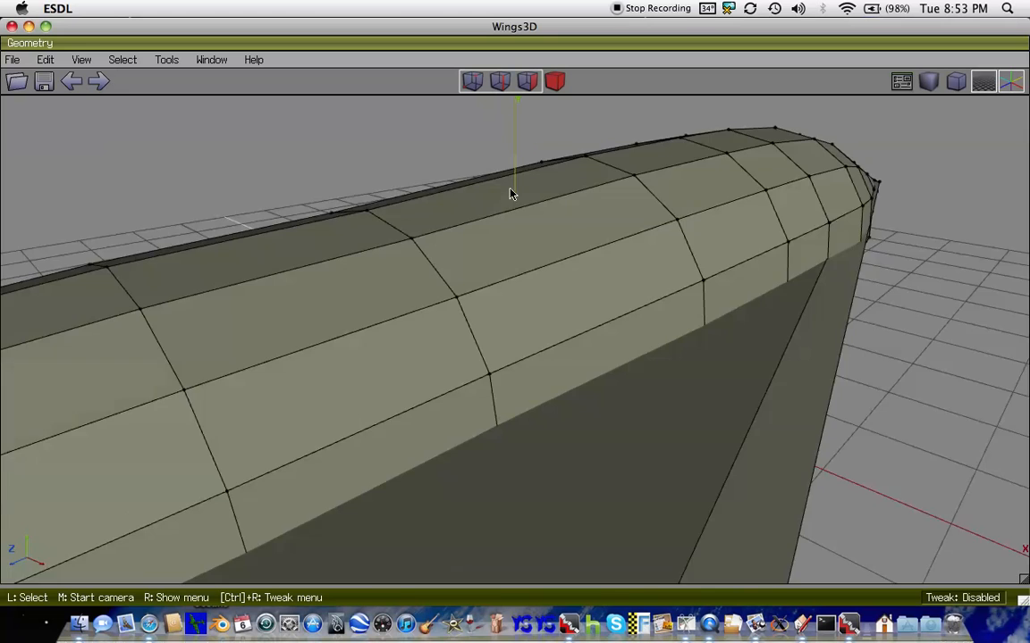
scroll(510, 190, down, 10)
scroll(510, 189, up, 3)
key(Down)
key(Down)
key(Down)
key(Down)
key(Down)
key(Down)
key(Down)
key(Down)
key(Down)
key(Down)
key(Down)
key(Down)
key(Down)
key(Down)
key(Down)
key(Down)
key(Down)
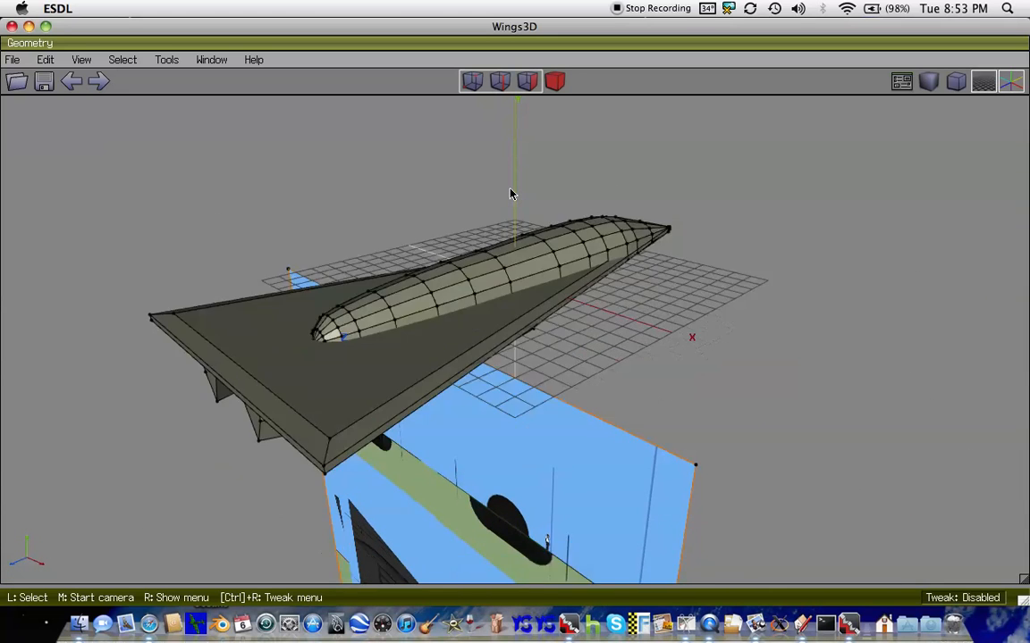
key(Up)
key(Up)
key(r)
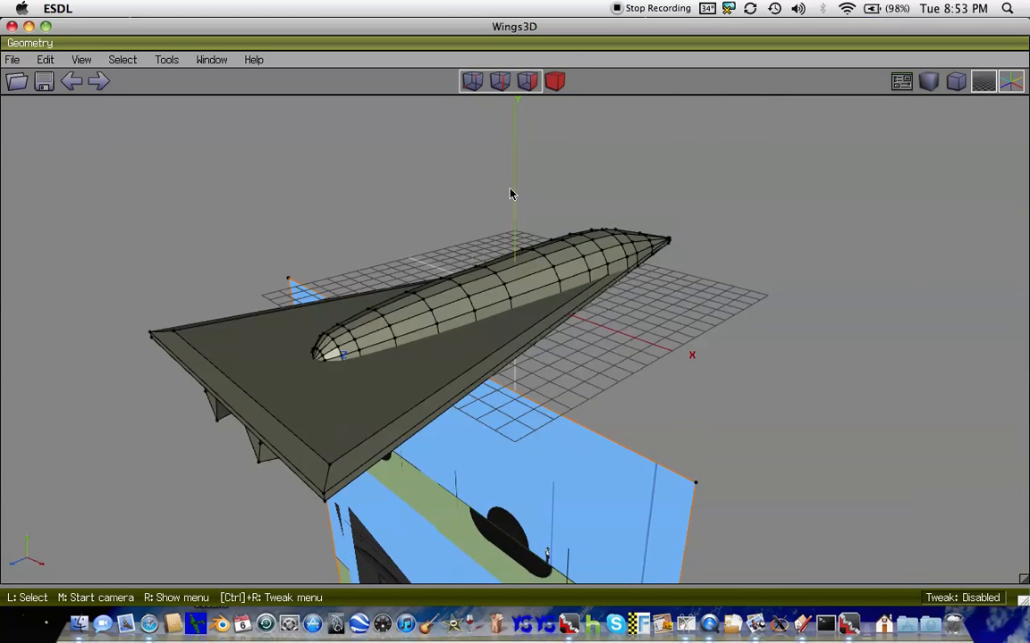
scroll(512, 194, up, 8)
scroll(512, 193, down, 4)
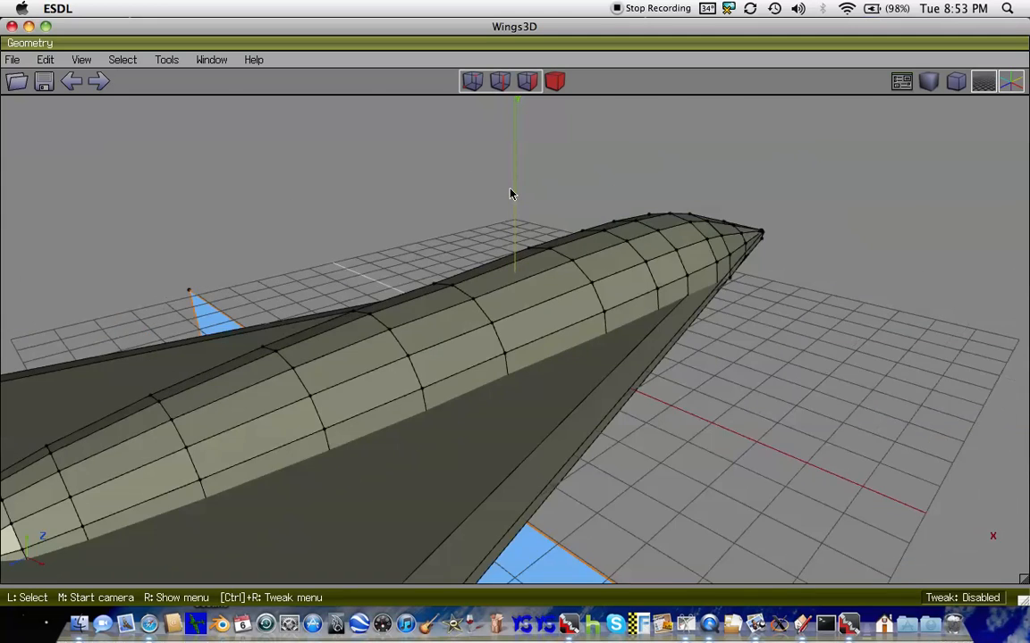
- Select the two central faces inside the stern opening, facing the rear, and inset them about 23.7%
key(z)
scroll(512, 194, down, 10)
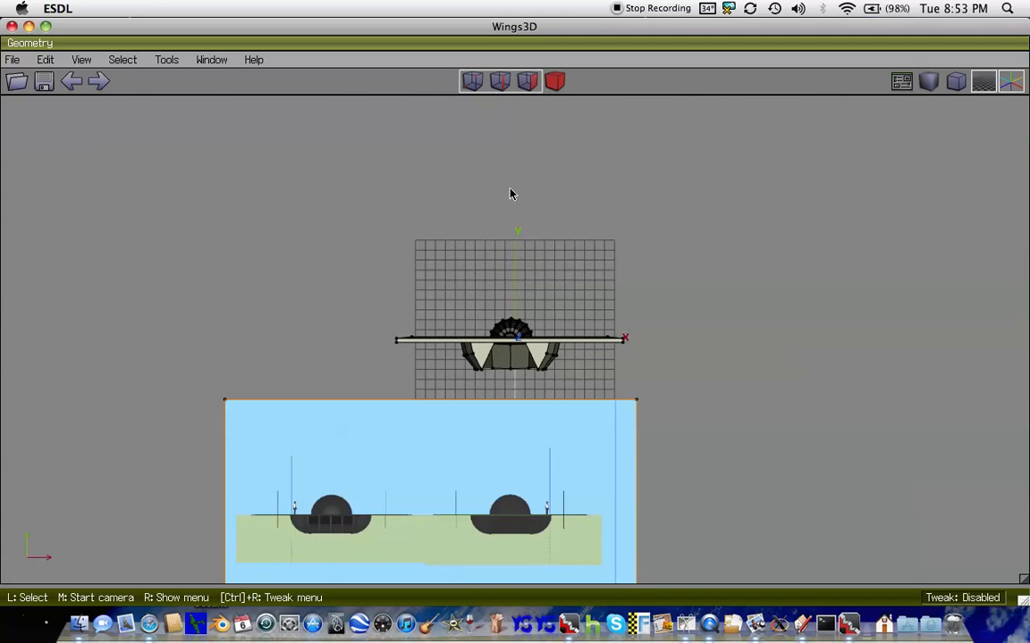
scroll(510, 194, up, 5)
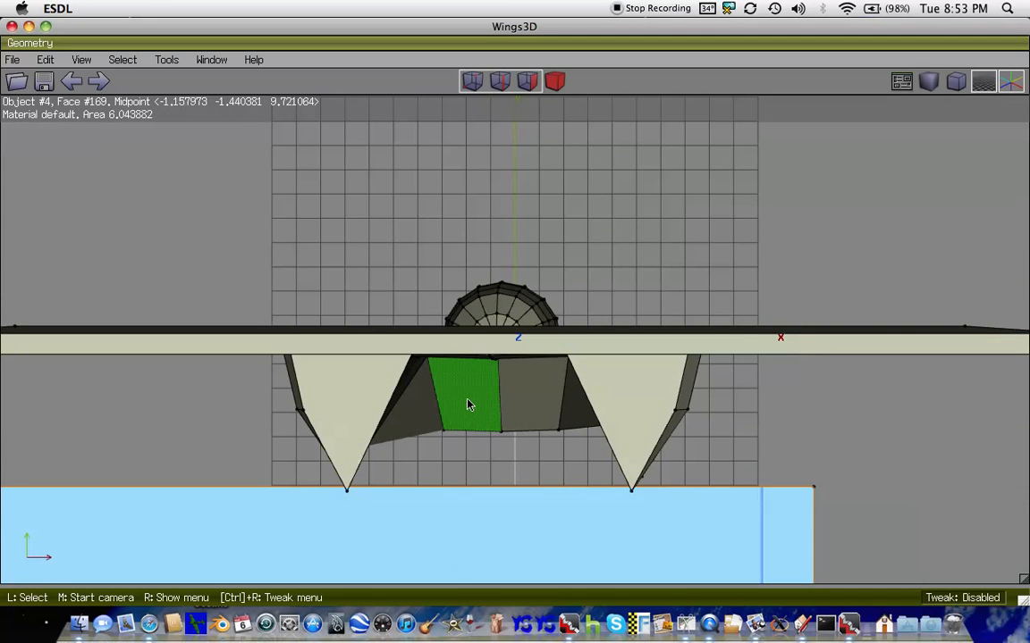
key(Down)
key(Down)
key(Down)
key(Down)
key(Down)
key(Down)
key(Down)
key(Down)
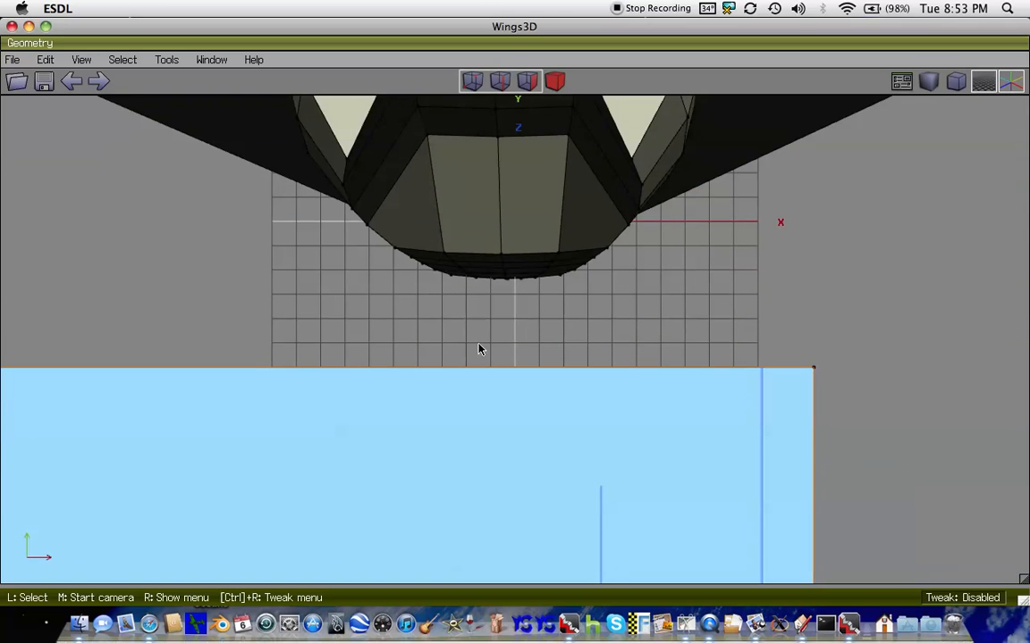
click(475, 228)
click(525, 218)
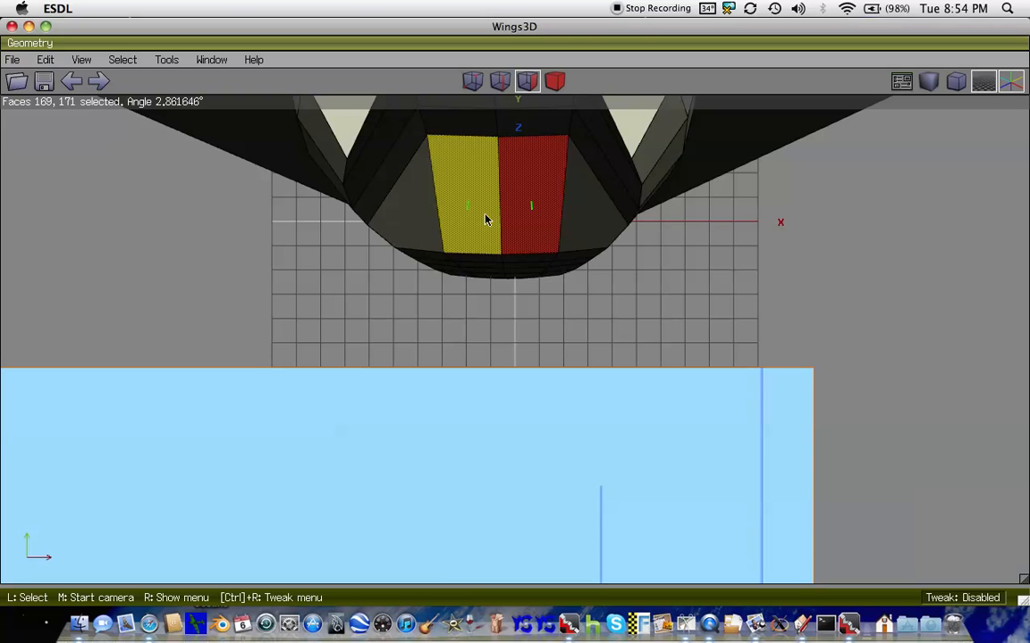
scroll(486, 220, down, 4)
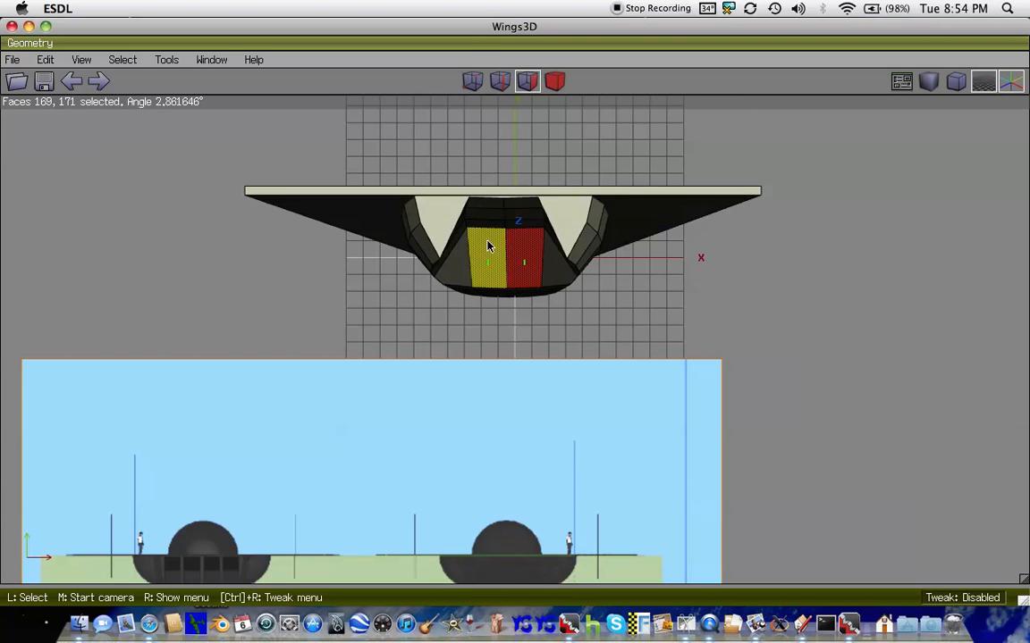
scroll(487, 246, up, 4)
scroll(487, 244, down, 2)
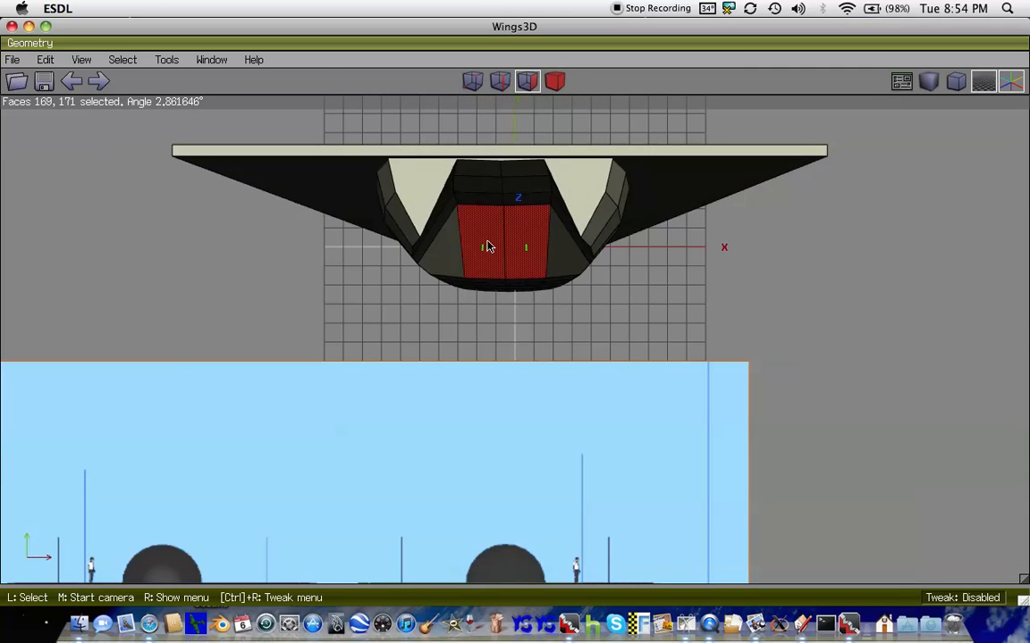
scroll(483, 241, down, 1)
scroll(497, 257, up, 3)
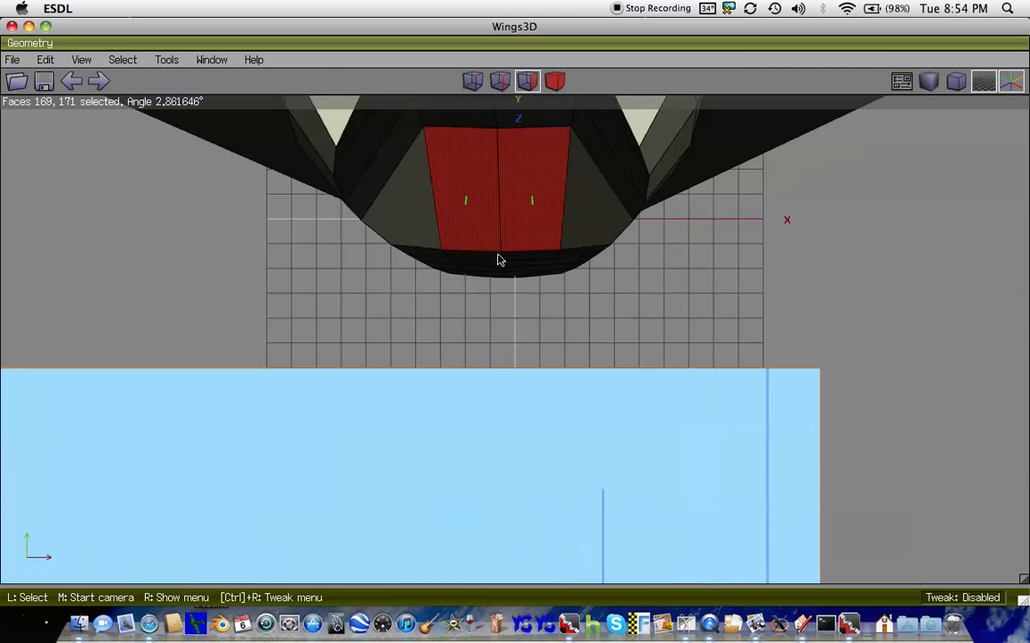
right_click(484, 203)
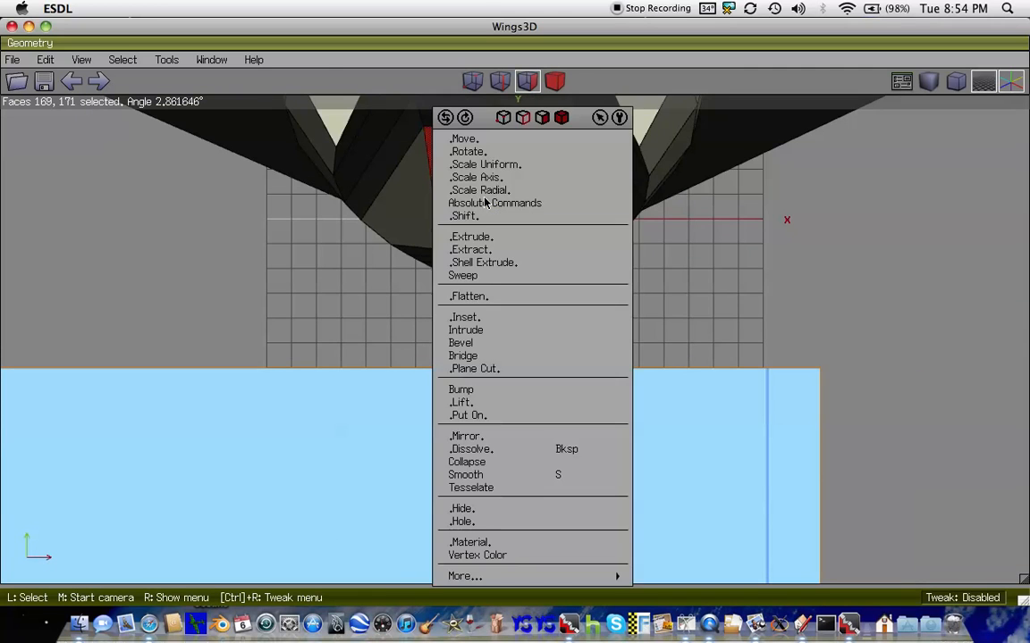
click(506, 323)
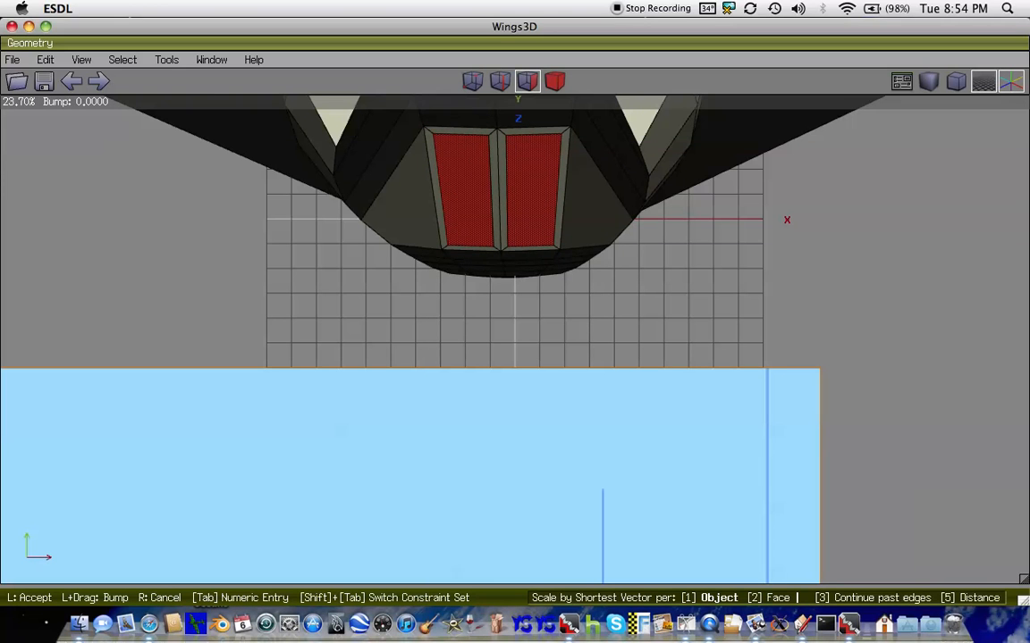
click(506, 319)
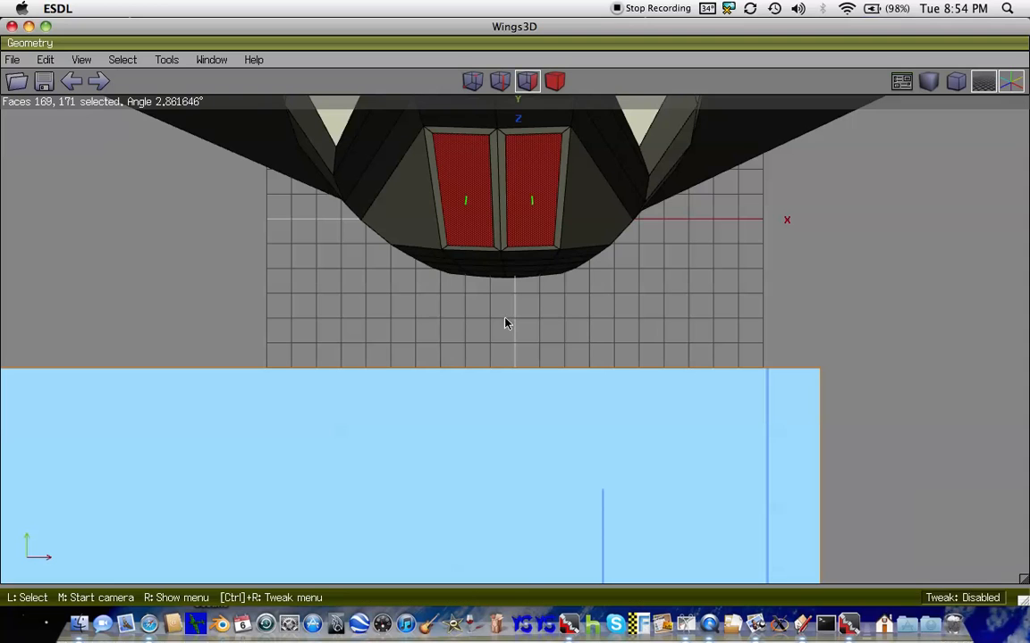
- Move the two inset faces about -3.54 along Z into the hull, and clear the selection
right_click(487, 217)
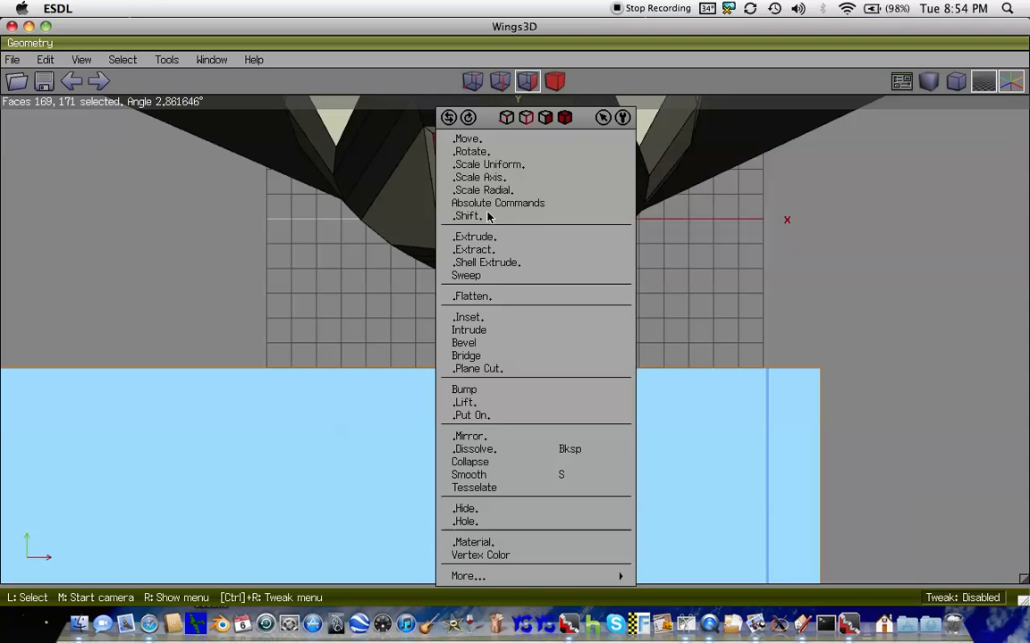
click(490, 140)
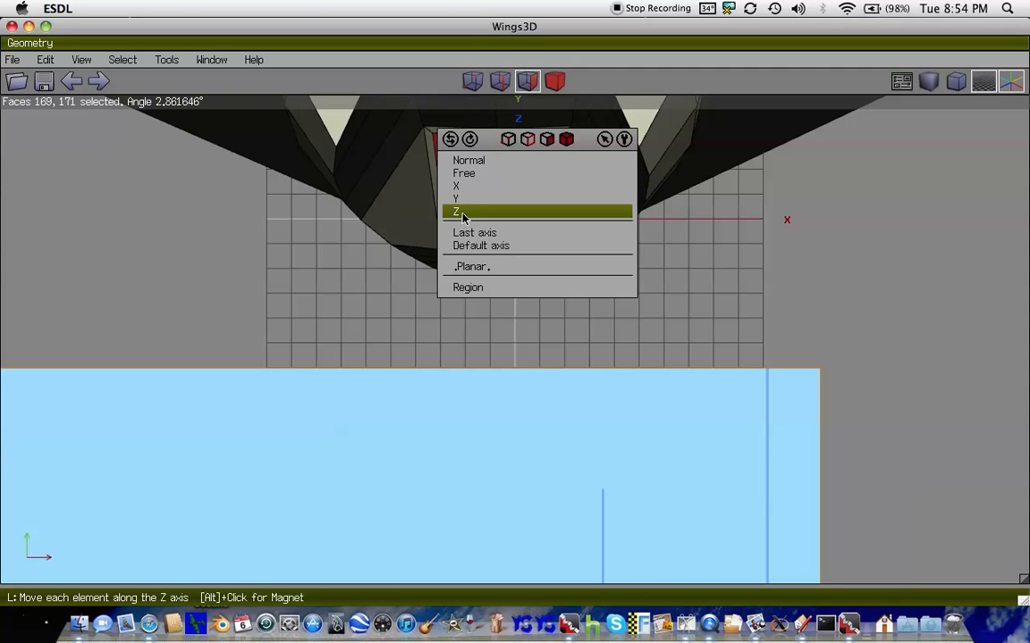
click(462, 214)
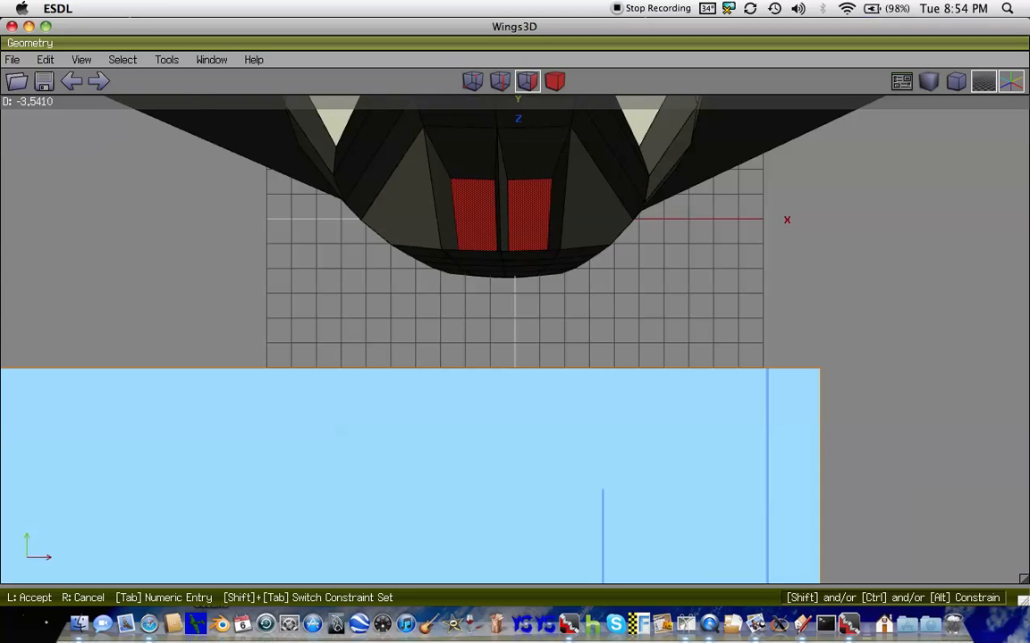
click(463, 218)
scroll(463, 218, down, 4)
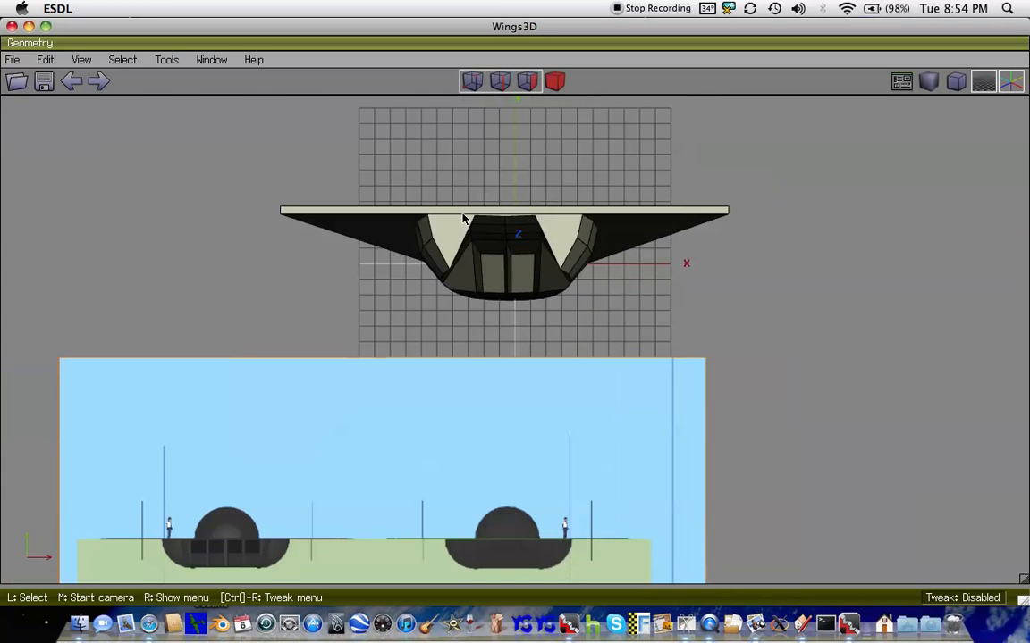
scroll(483, 242, up, 3)
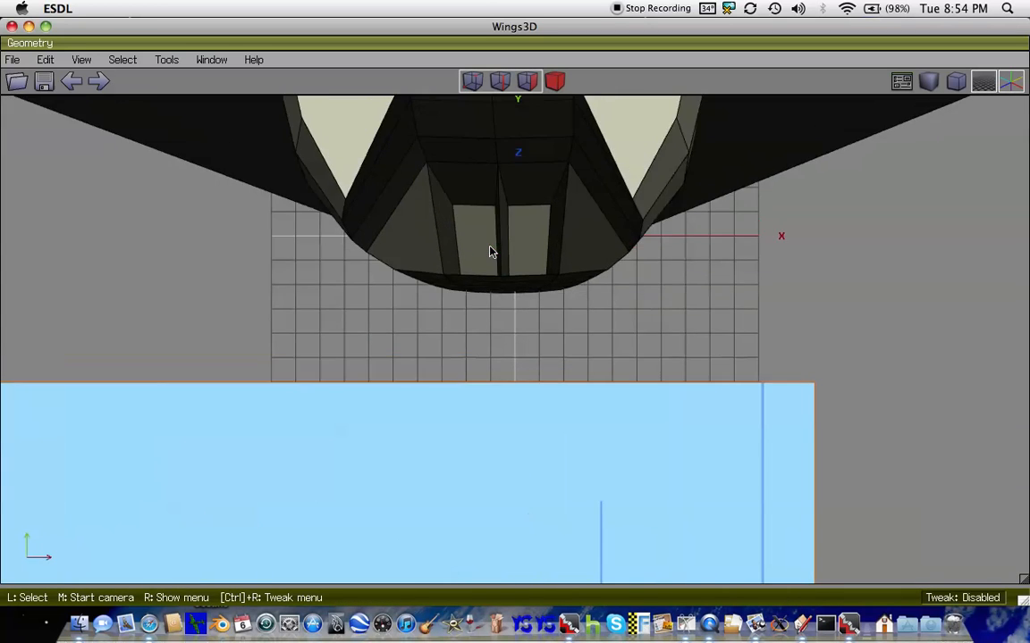
- Select the four lower corner vertices of the two recessed stern faces, move them up along Y, and clear the selection
key(z)
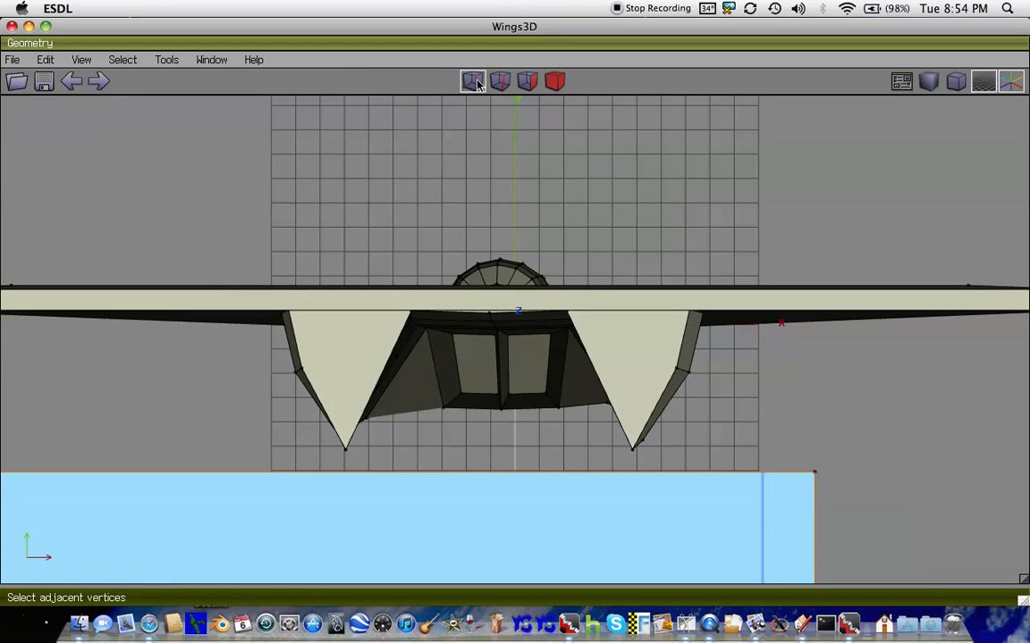
click(472, 81)
click(467, 394)
click(543, 394)
click(514, 395)
key(Left)
key(Left)
key(Left)
click(550, 394)
right_click(550, 399)
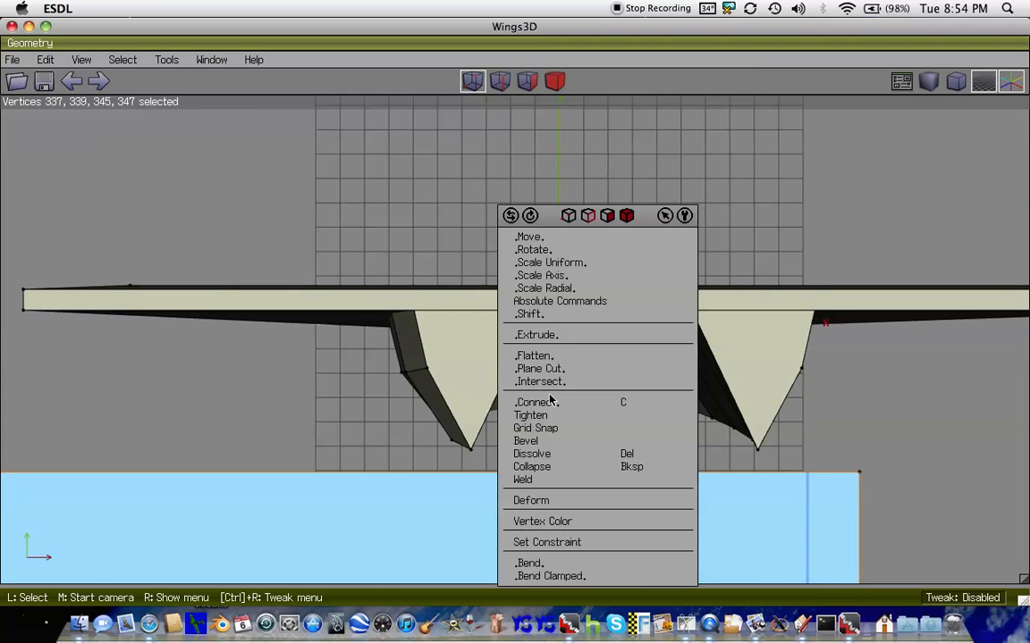
click(524, 237)
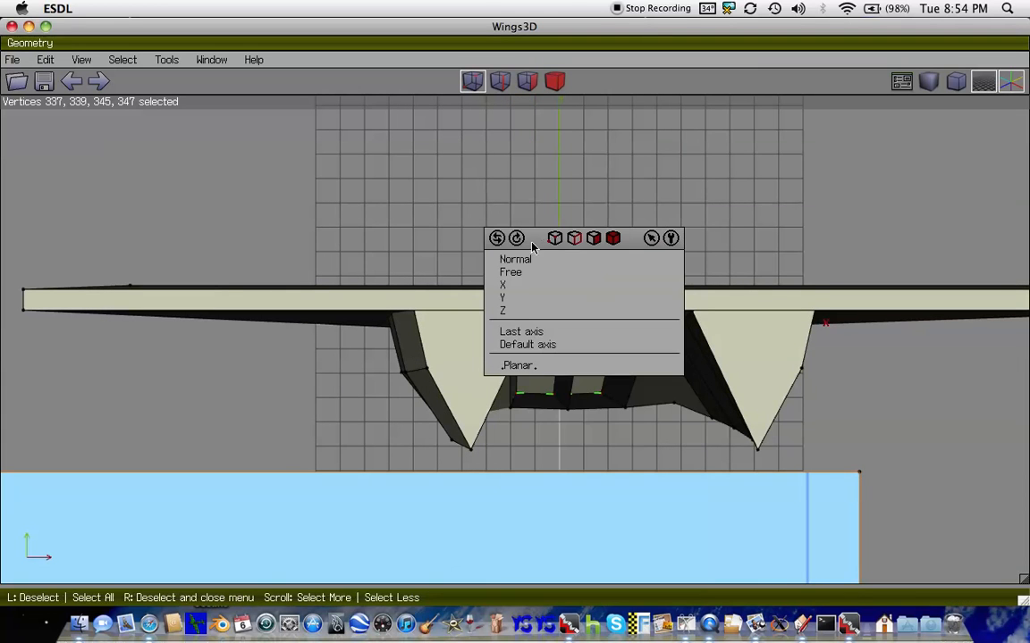
click(519, 300)
click(515, 302)
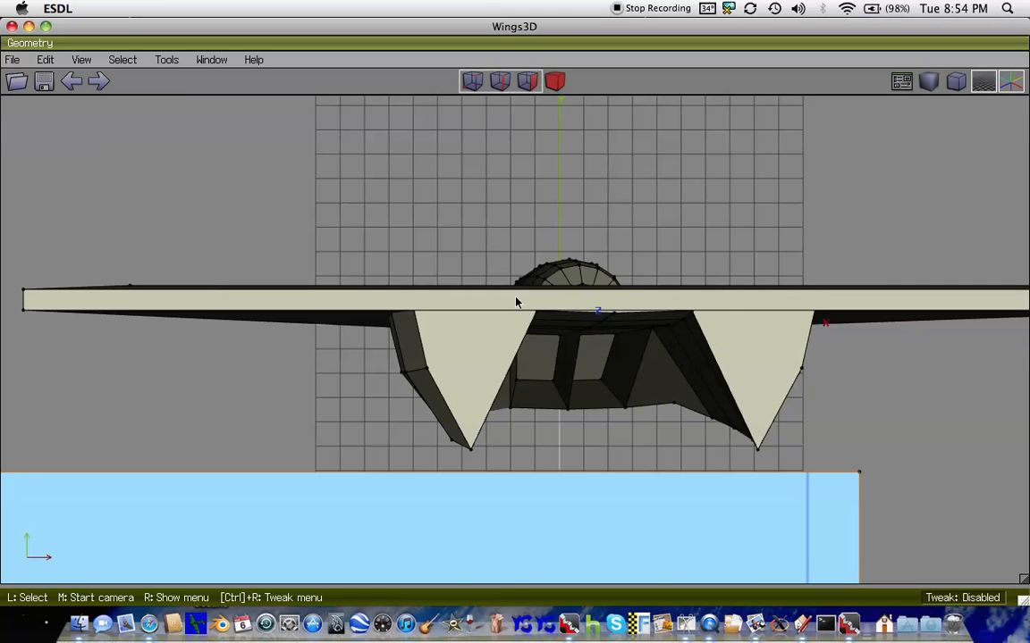
- Examine the recessed stern openings from the rear and below, compare them with the blueprint, and view the whole ship in perspective
scroll(516, 302, down, 5)
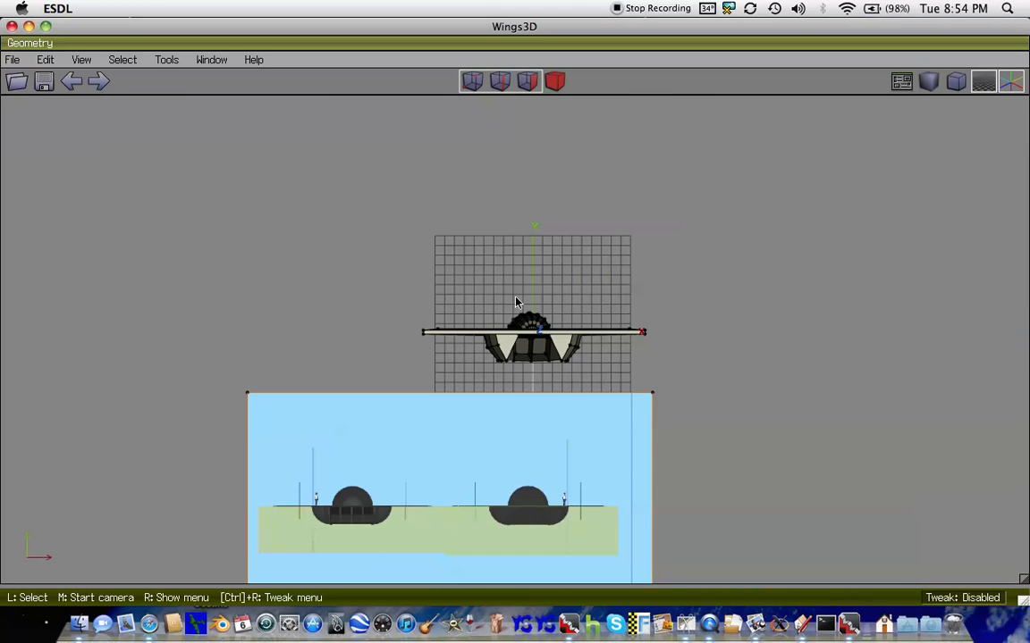
scroll(516, 302, up, 5)
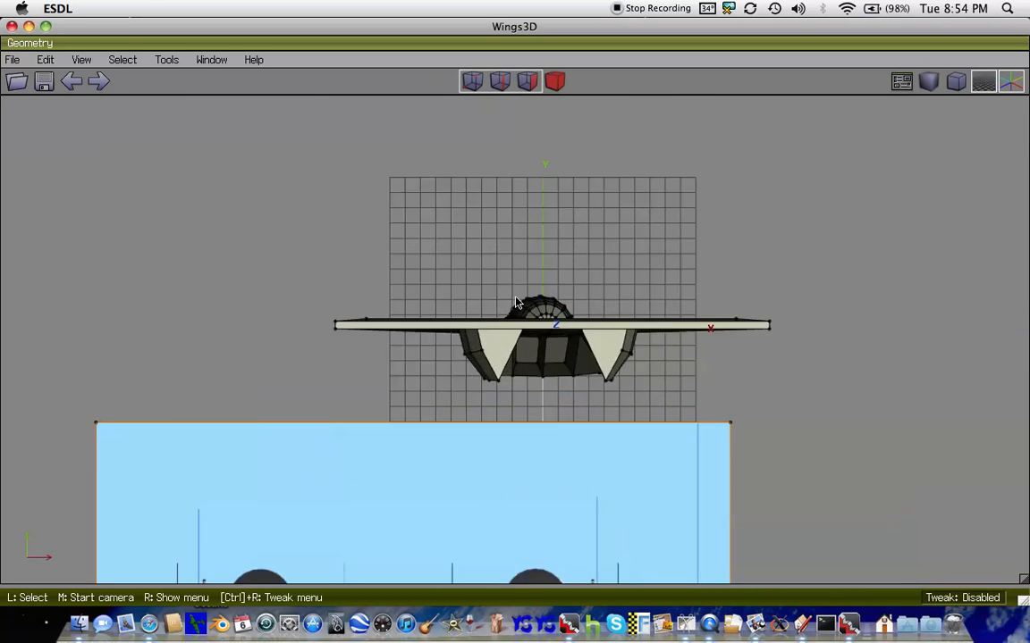
key(Right)
key(Right)
key(Right)
key(Right)
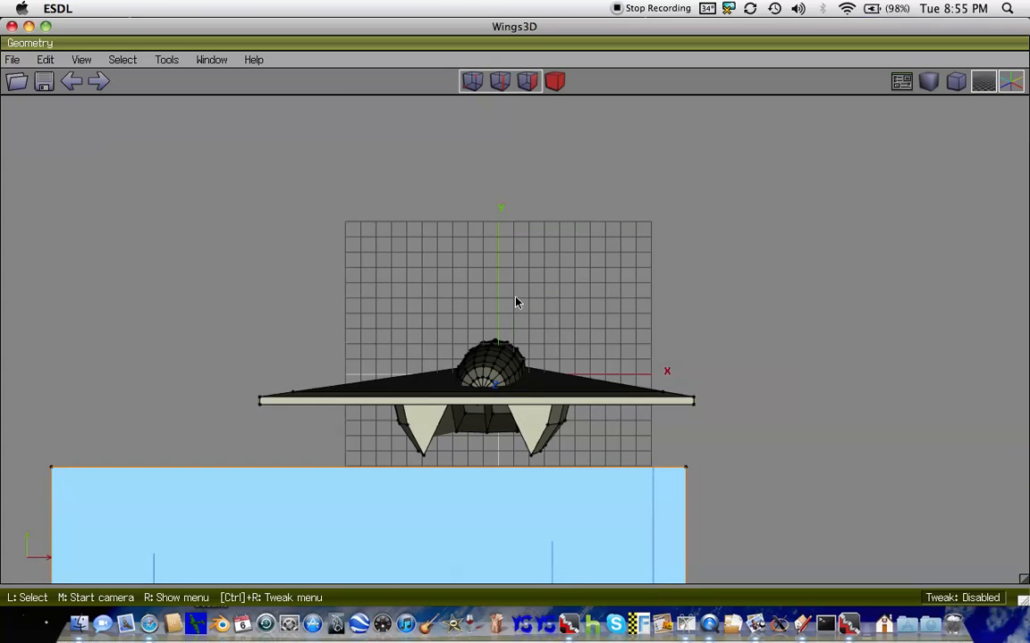
key(Down)
key(Down)
key(Down)
key(Down)
key(Down)
key(Down)
key(Down)
key(Down)
key(Down)
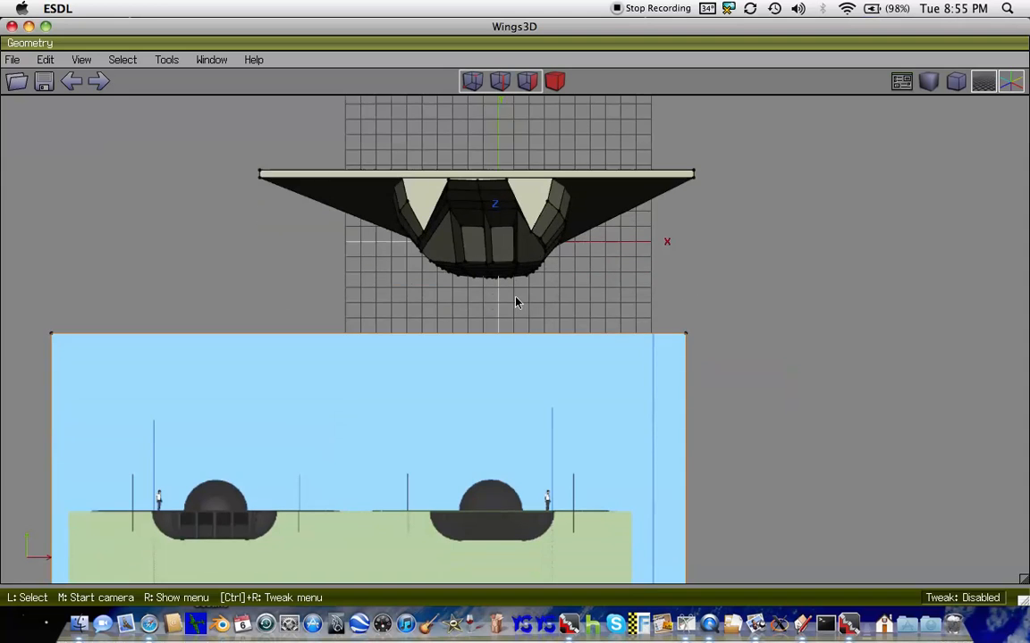
key(Down)
key(Down)
key(Left)
key(Left)
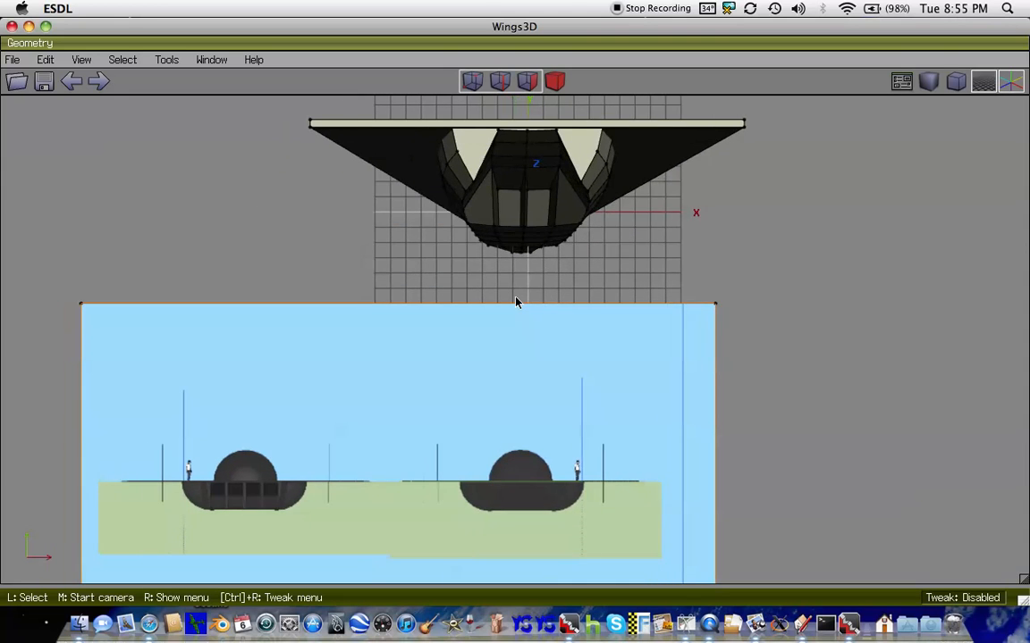
key(Up)
key(Up)
key(Up)
key(Up)
key(Up)
key(Up)
key(Up)
key(Up)
scroll(516, 302, right, 2)
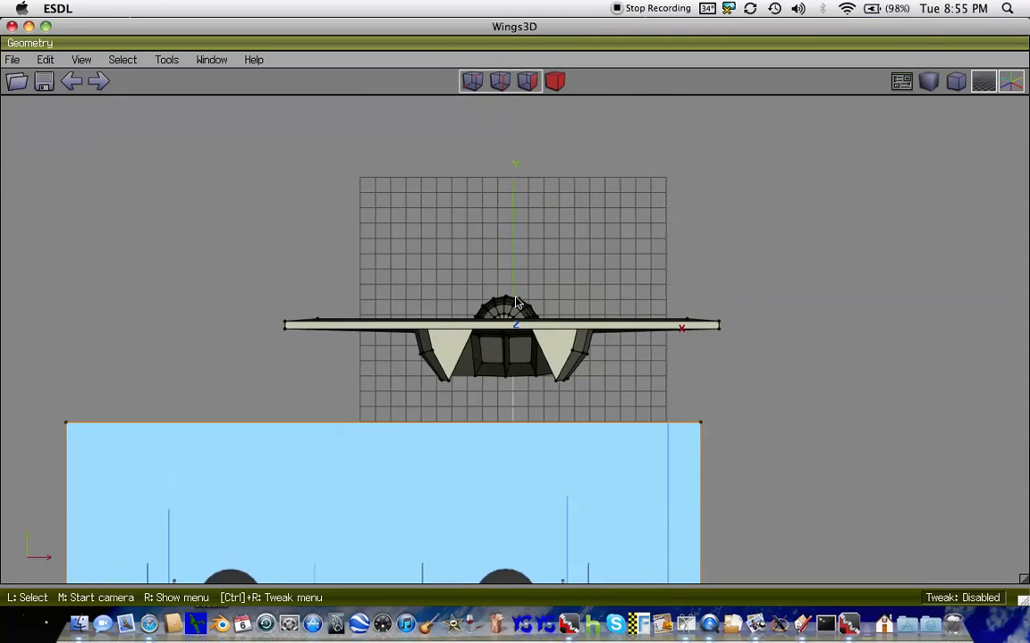
key(Down)
key(Down)
key(Down)
key(Down)
key(Down)
key(Down)
key(Down)
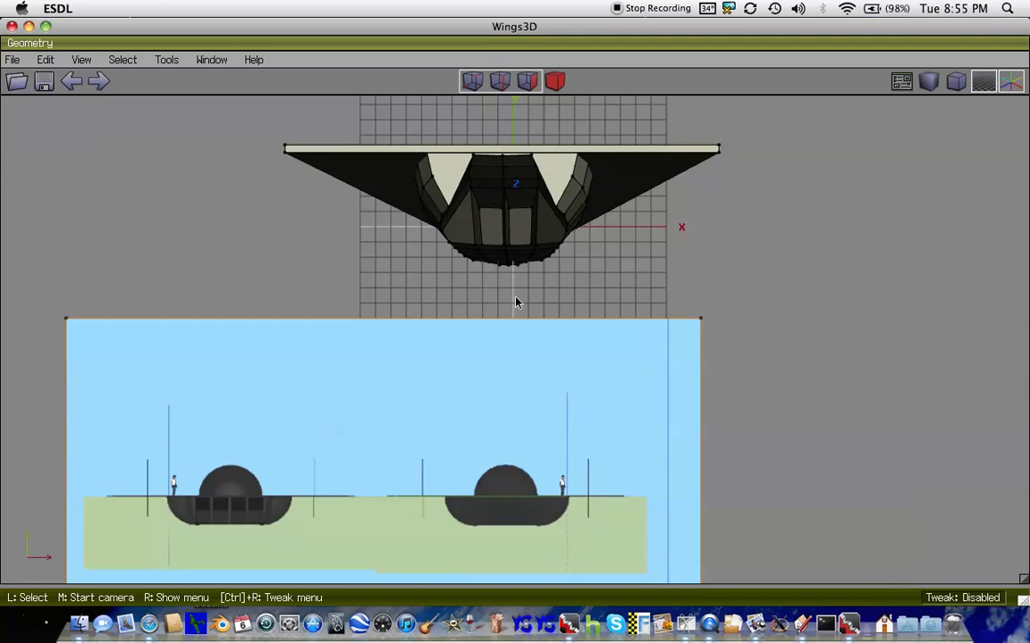
key(r)
scroll(515, 299, down, 10)
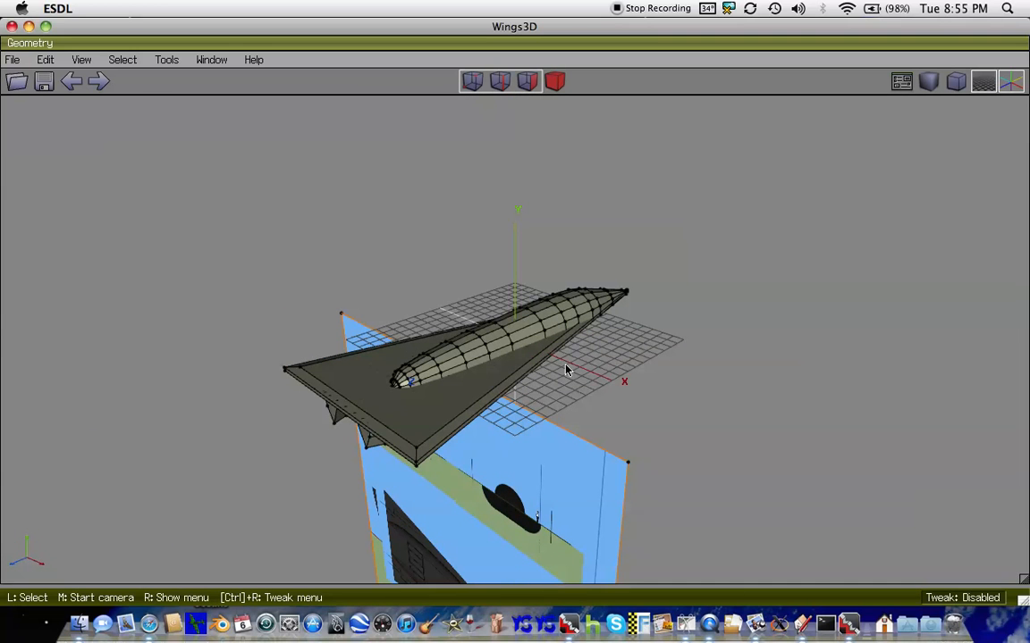
scroll(566, 370, down, 2)
drag(671, 476, 601, 423)
key(f)
scroll(562, 427, up, 3)
scroll(527, 536, down, 3)
click(527, 556)
scroll(527, 553, down, 3)
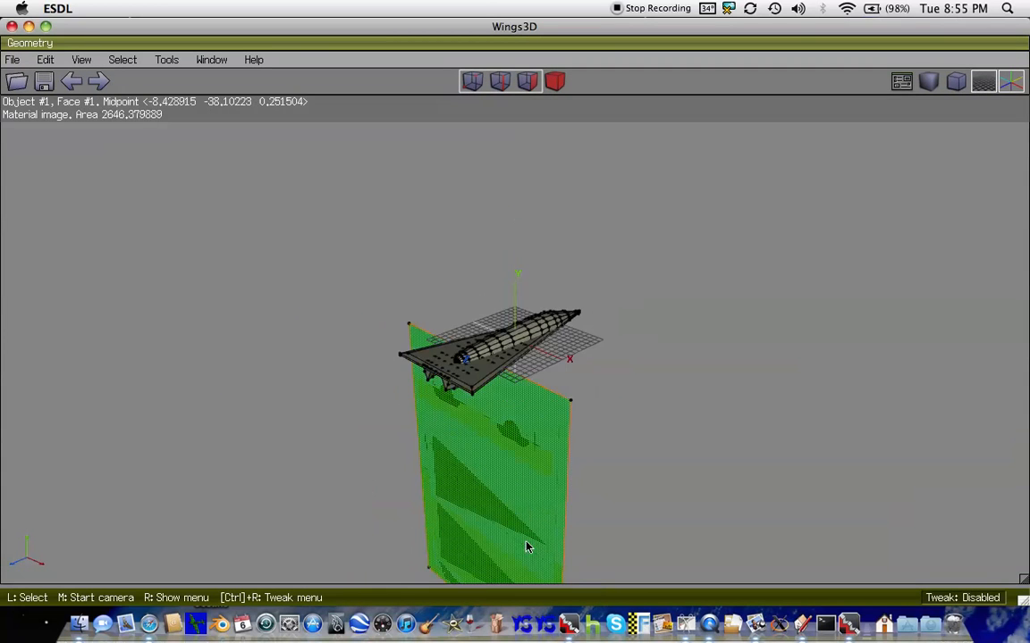
click(488, 483)
scroll(494, 466, up, 5)
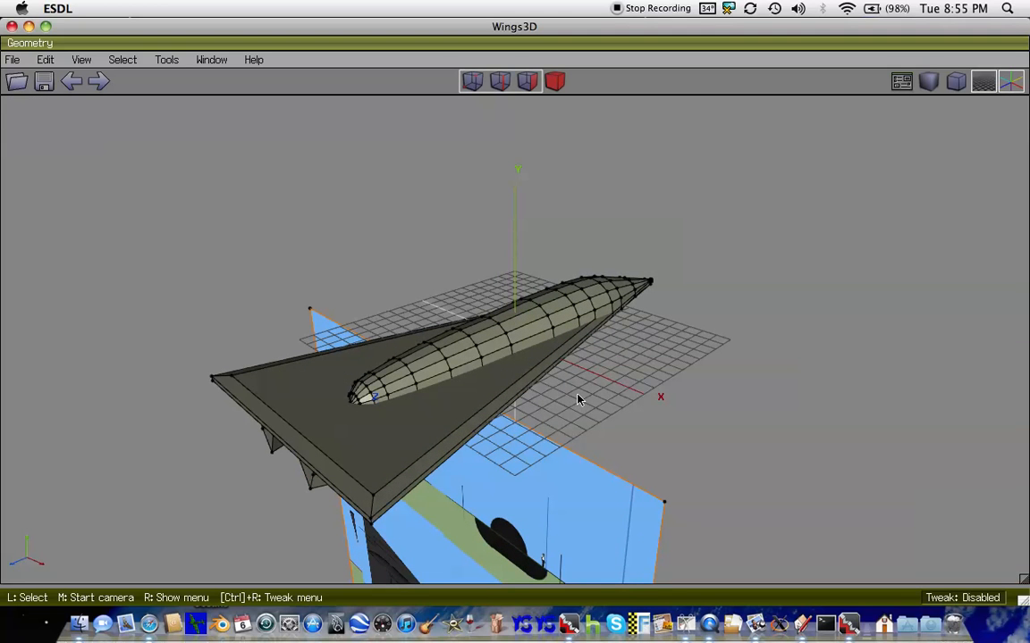
- Create a cube at the origin inside the hull and select all six of its faces
right_click(578, 400)
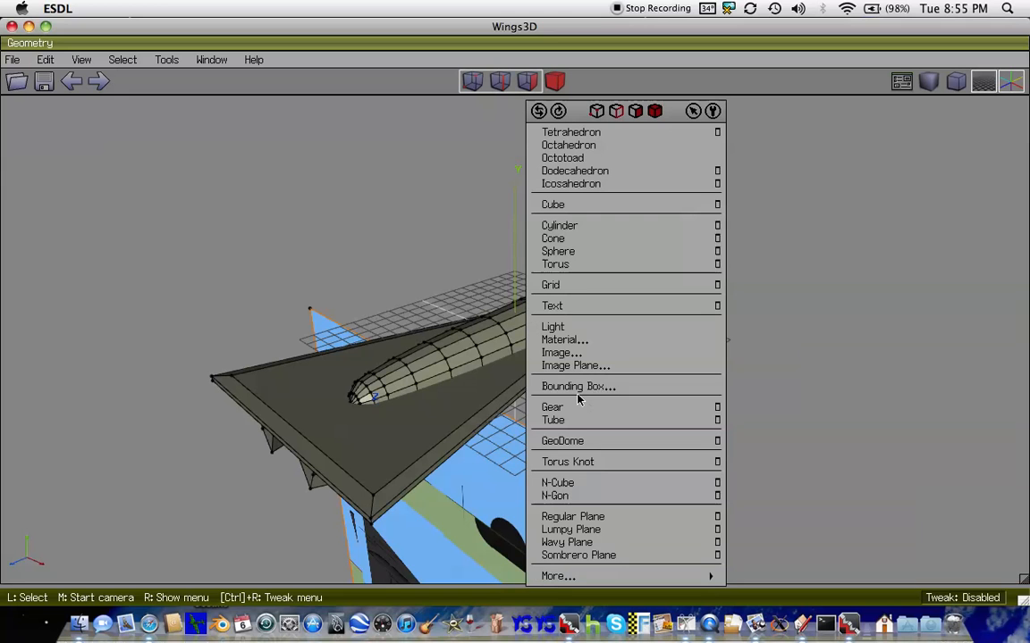
click(579, 204)
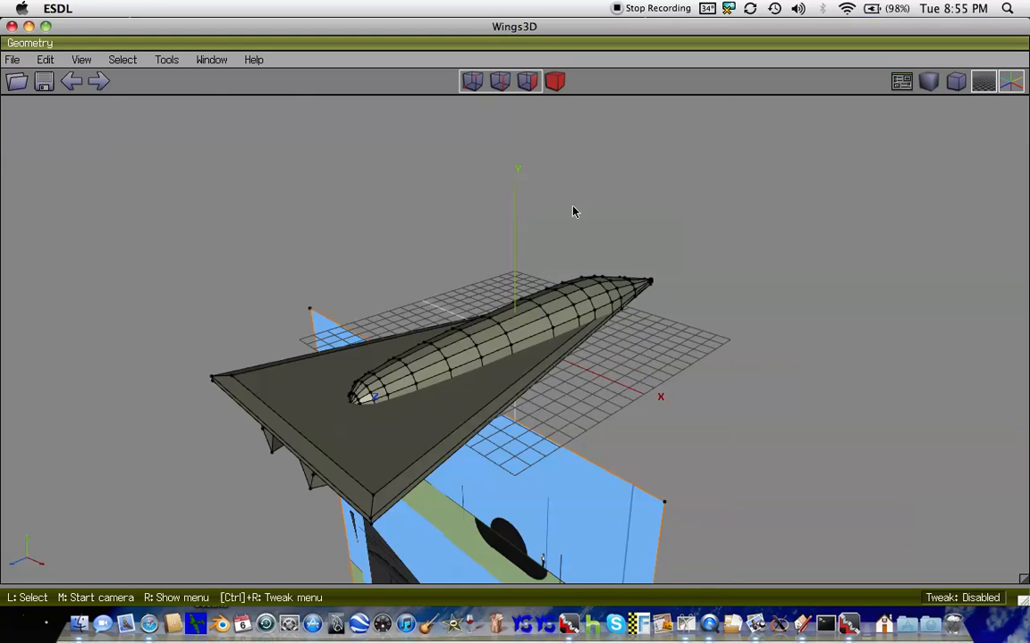
scroll(544, 367, up, 10)
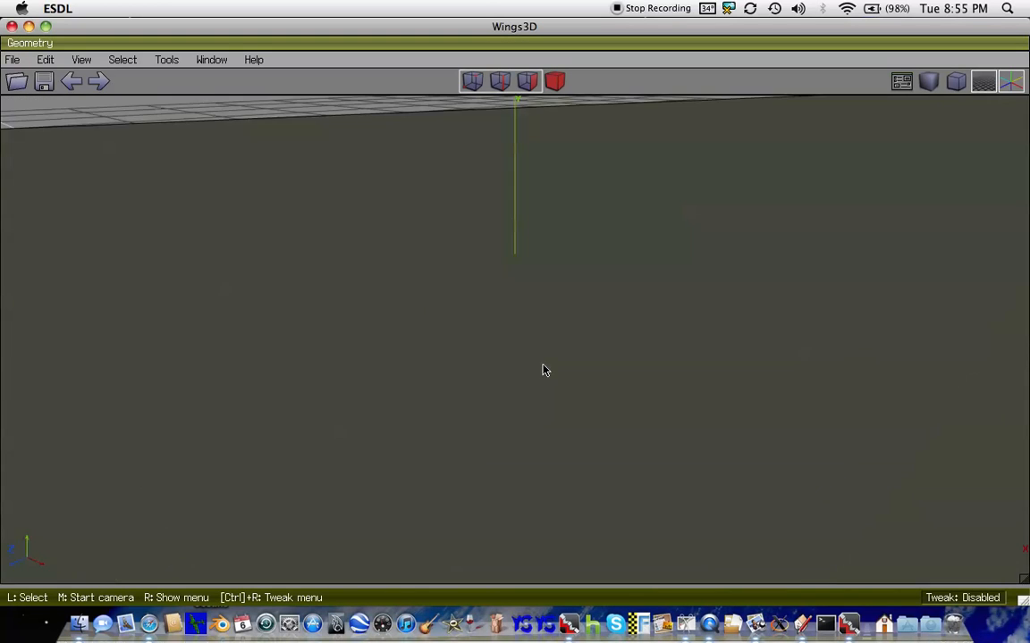
scroll(543, 372, down, 2)
click(700, 345)
scroll(487, 324, down, 10)
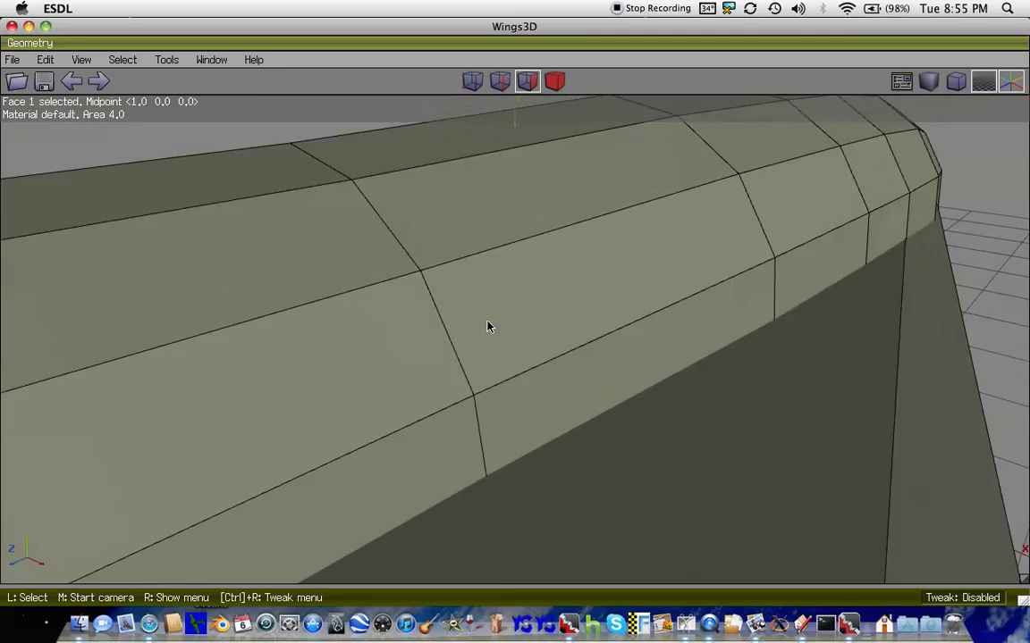
scroll(487, 326, up, 3)
key(plus)
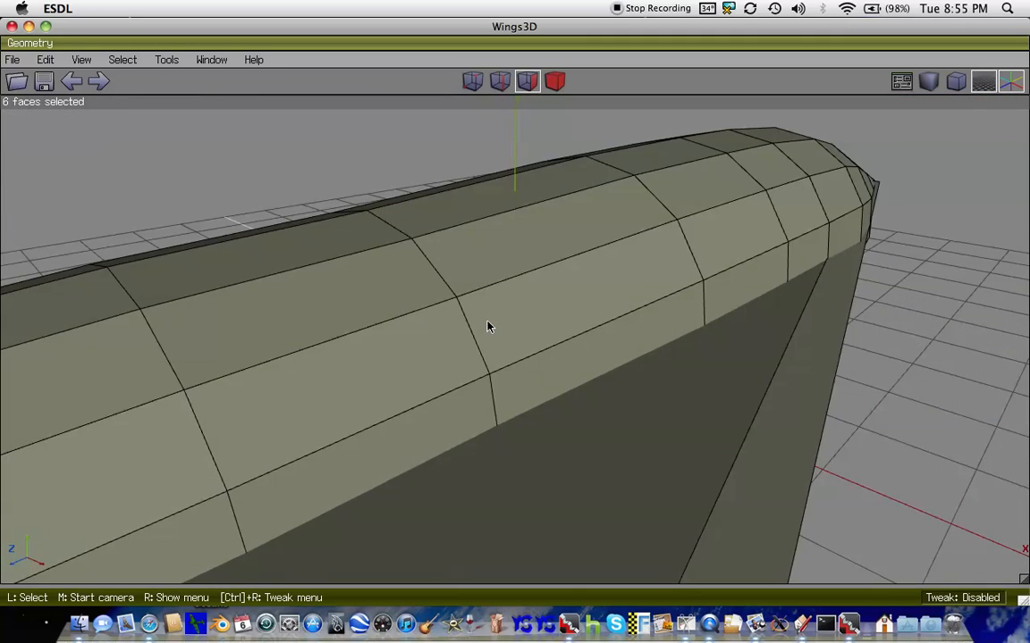
- Move the cube about -8.65 along X, out beside the hull, and clear the selection
key(y)
scroll(487, 327, down, 10)
right_click(488, 326)
click(456, 150)
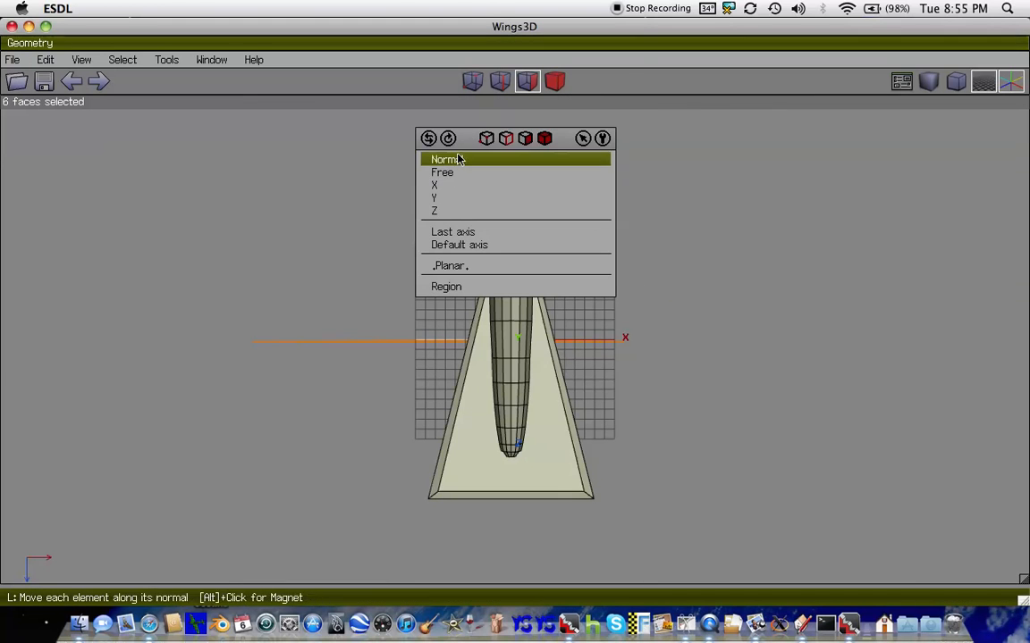
click(443, 197)
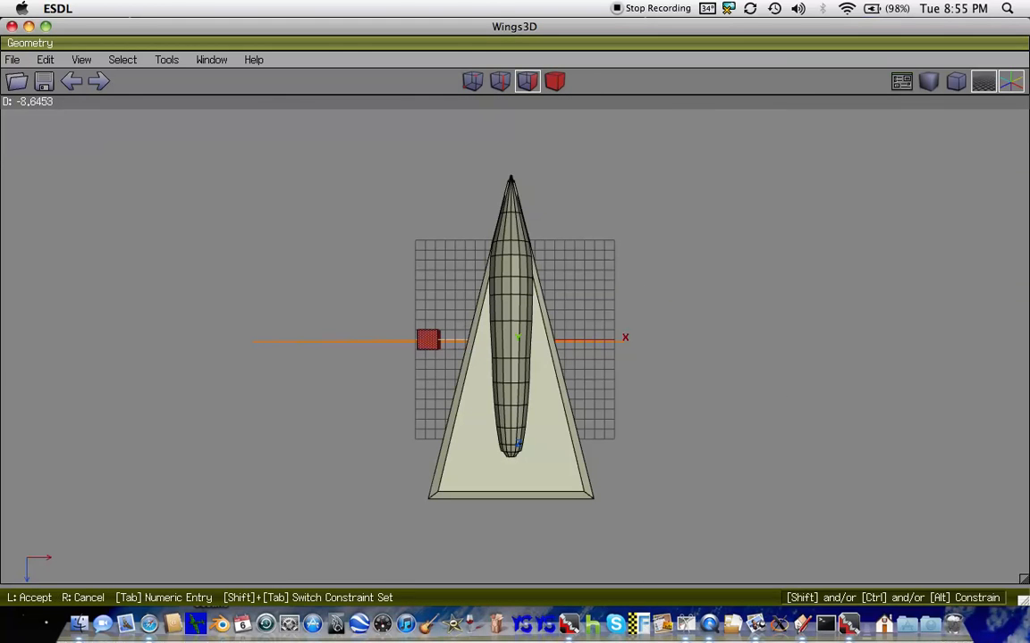
click(448, 193)
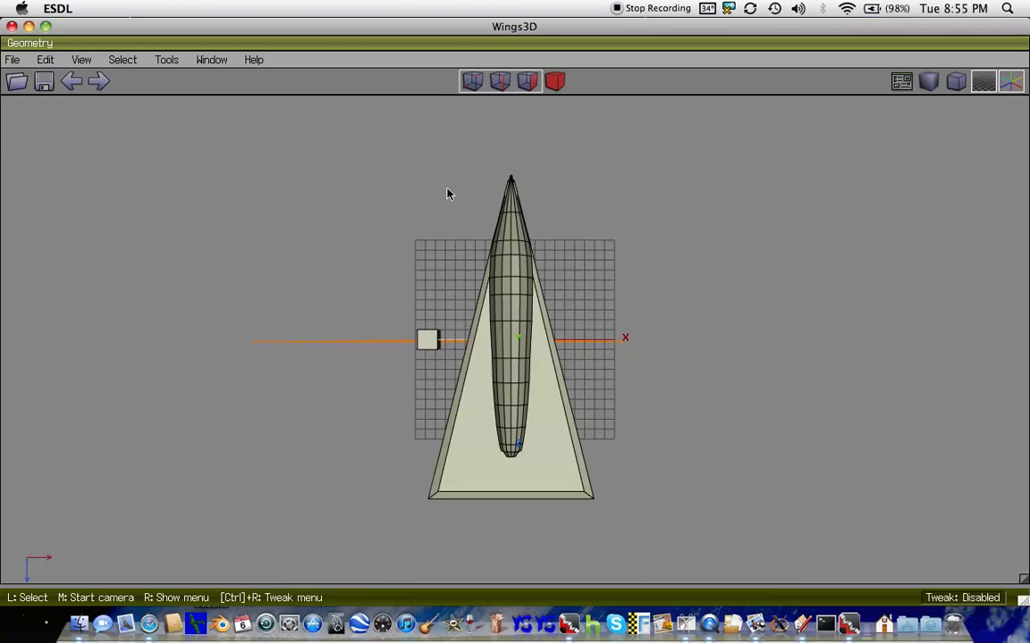
click(512, 324)
right_click(512, 324)
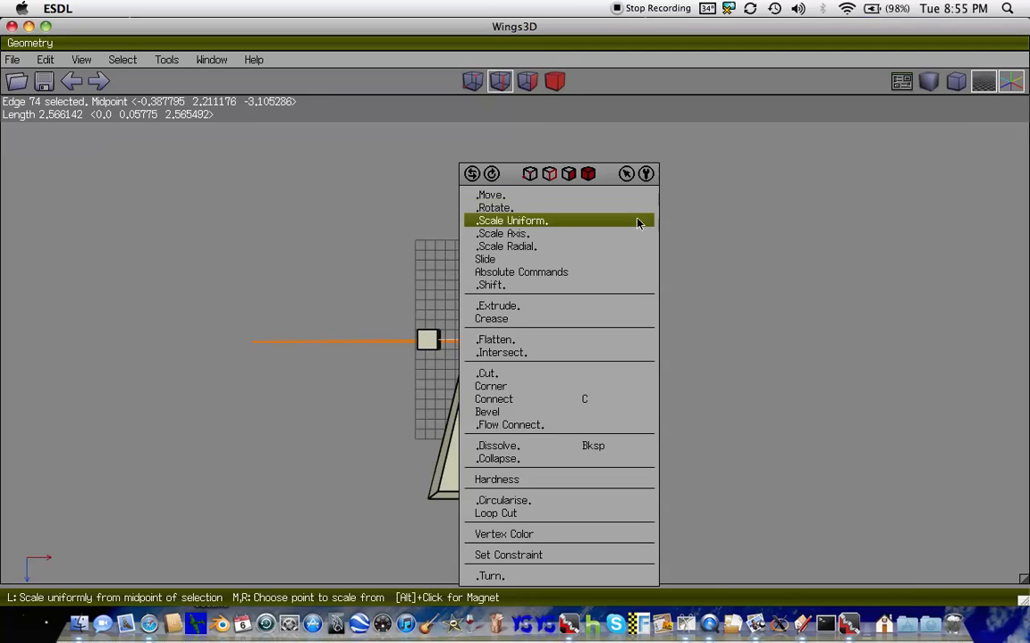
click(763, 247)
- Create a second cube at the origin inside the hull and select all six of its faces
right_click(759, 249)
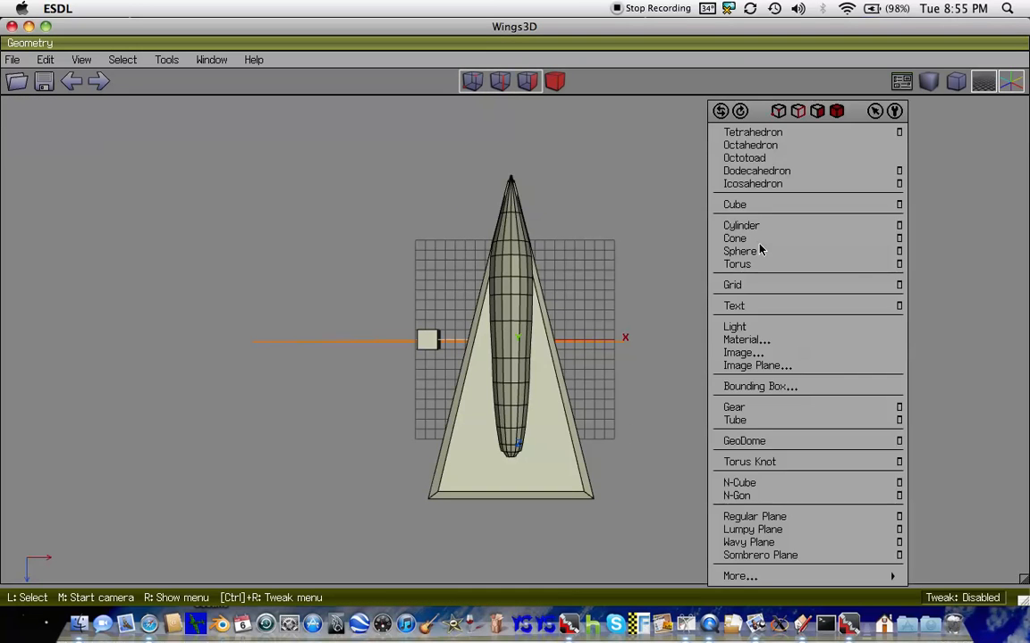
scroll(578, 276, up, 10)
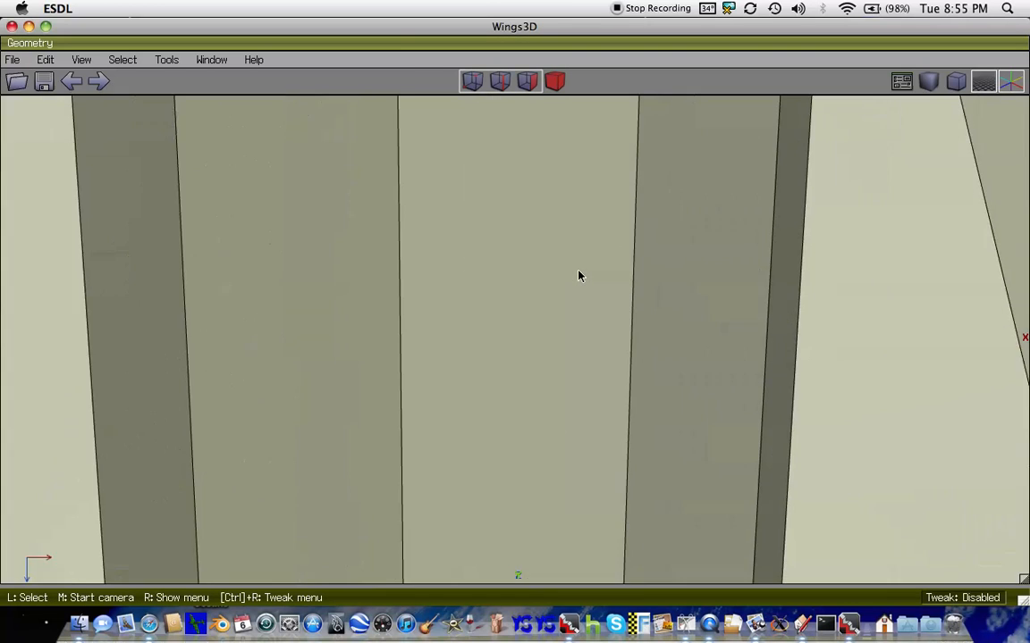
scroll(573, 287, down, 10)
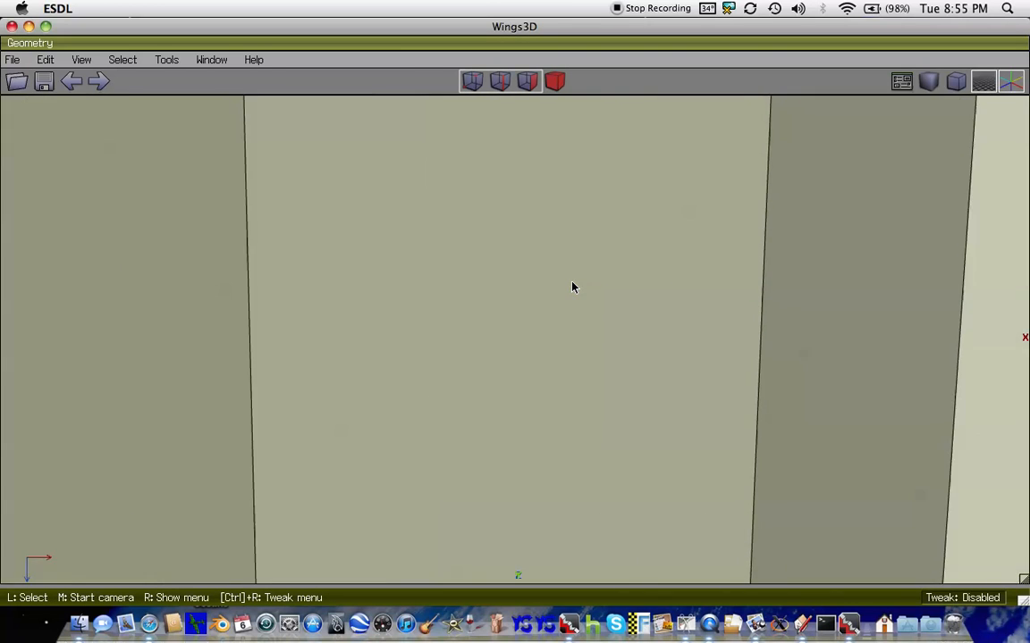
scroll(573, 287, up, 10)
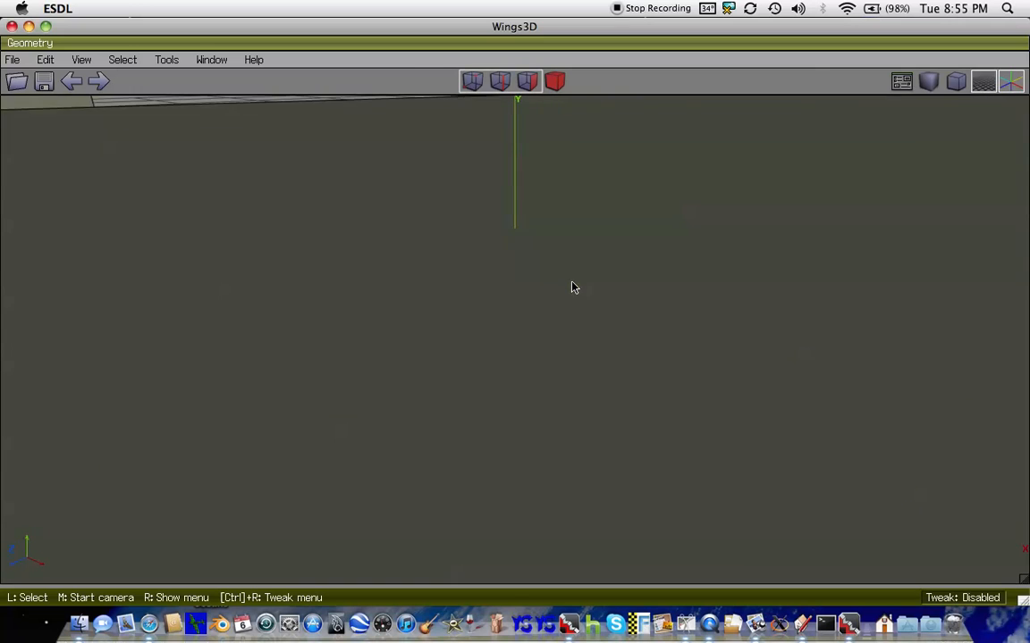
click(572, 287)
scroll(572, 287, down, 10)
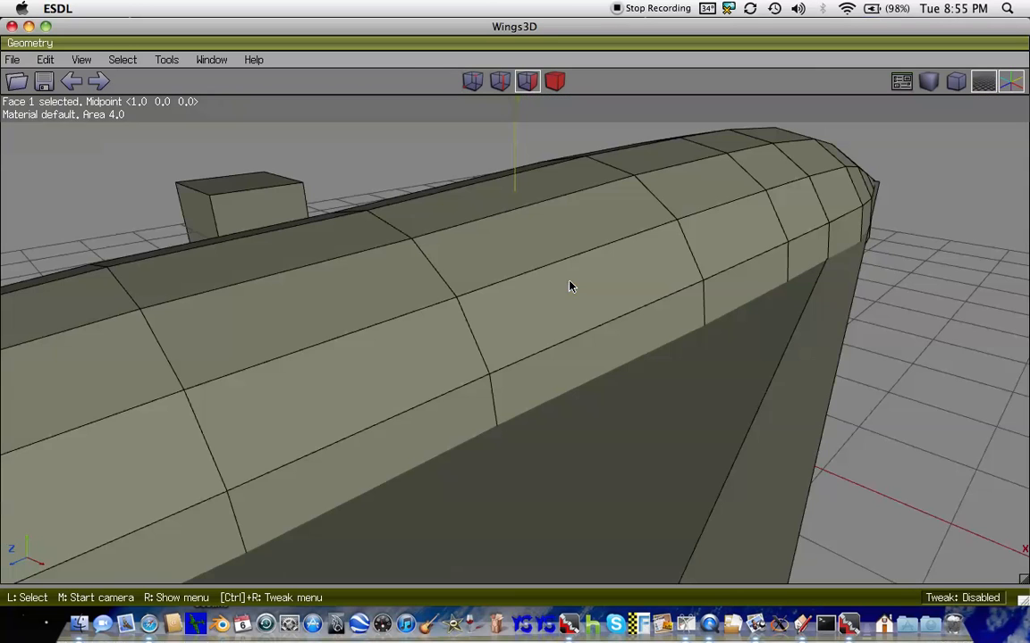
key(y)
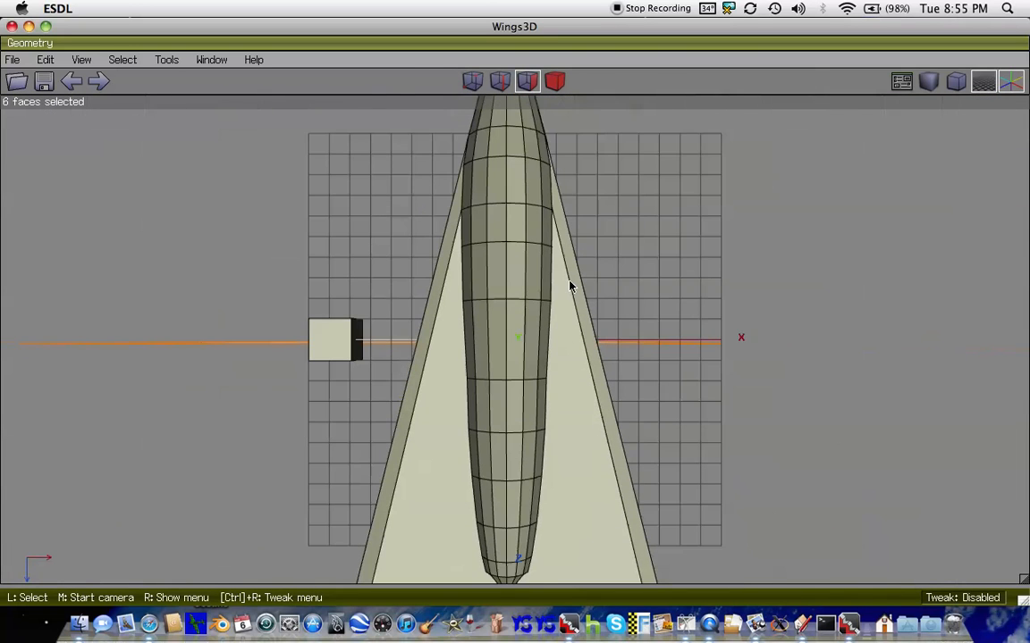
right_click(570, 285)
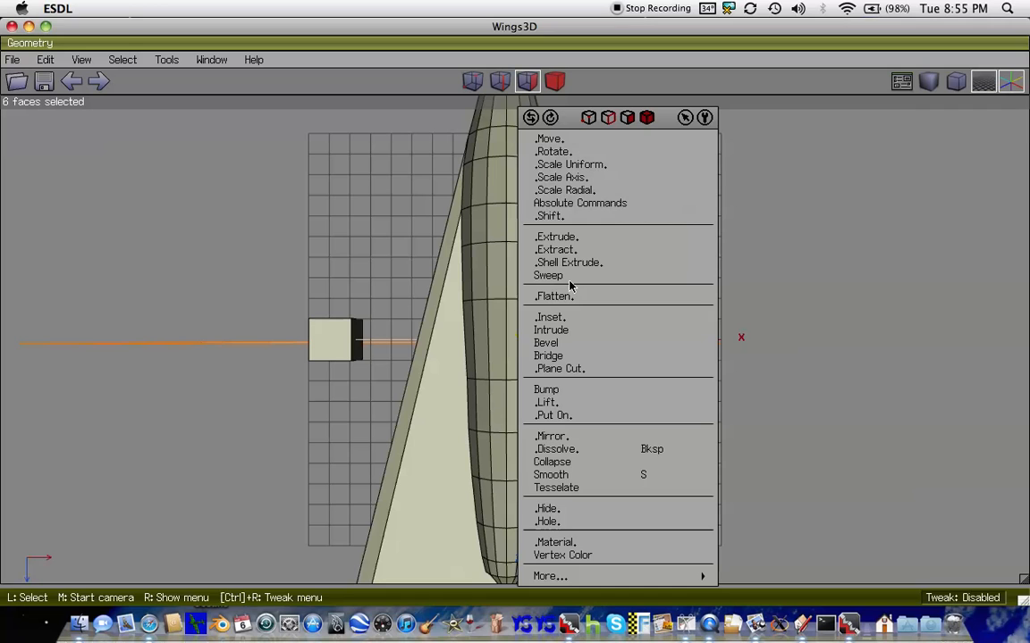
click(565, 139)
click(537, 215)
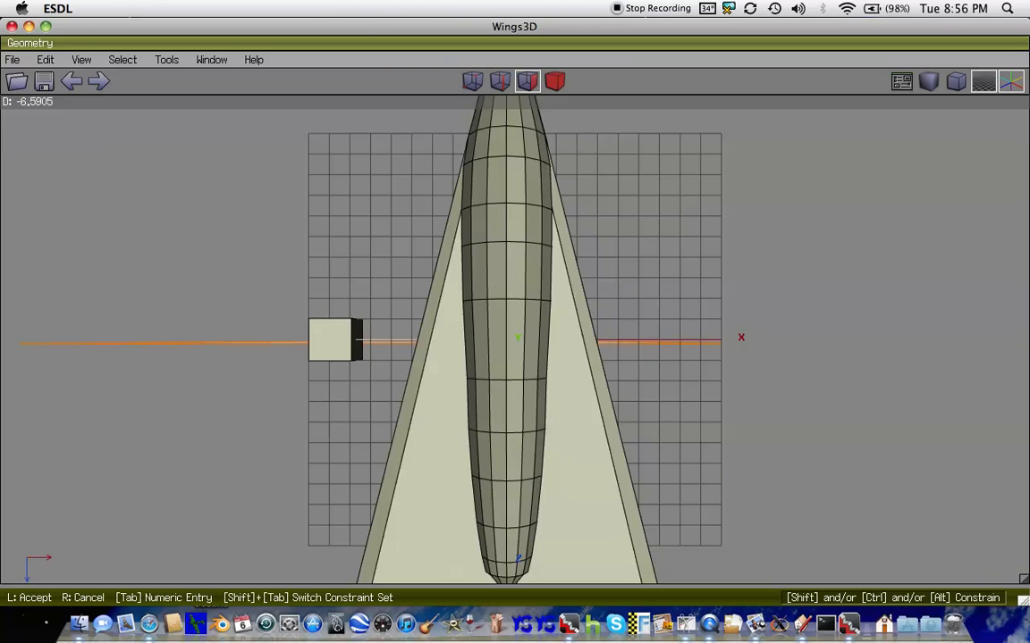
click(537, 218)
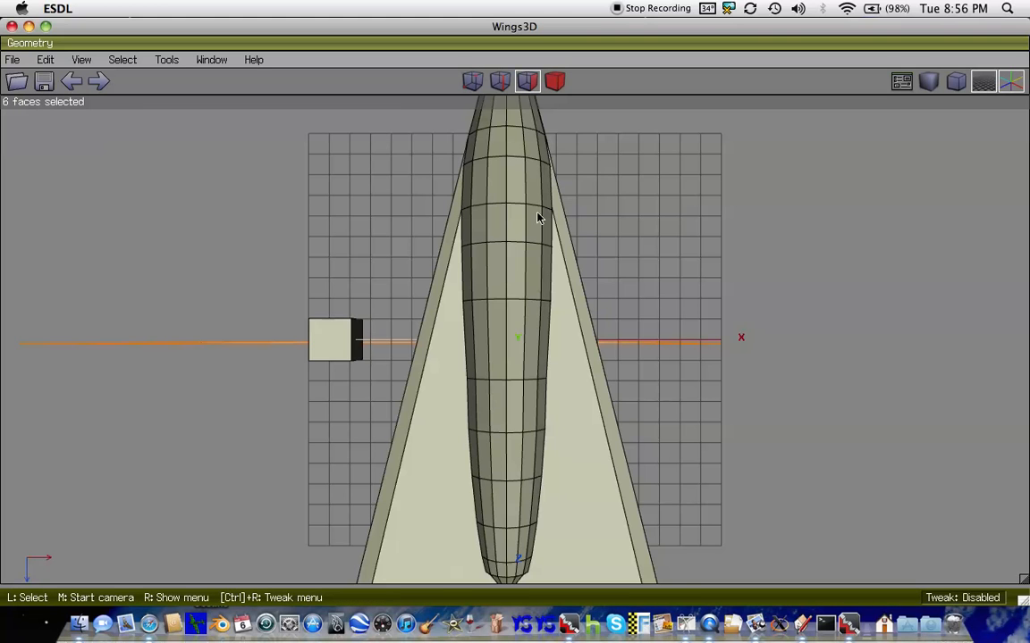
- Move the second cube about 7.5 along X, out to the opposite side of the hull from the first cube
right_click(537, 217)
click(531, 140)
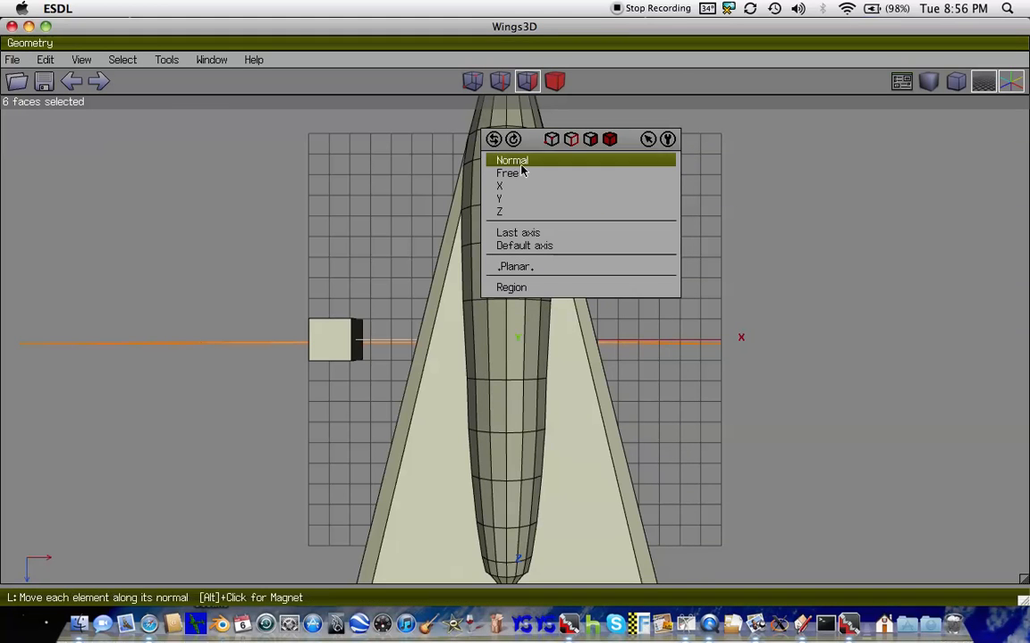
click(514, 186)
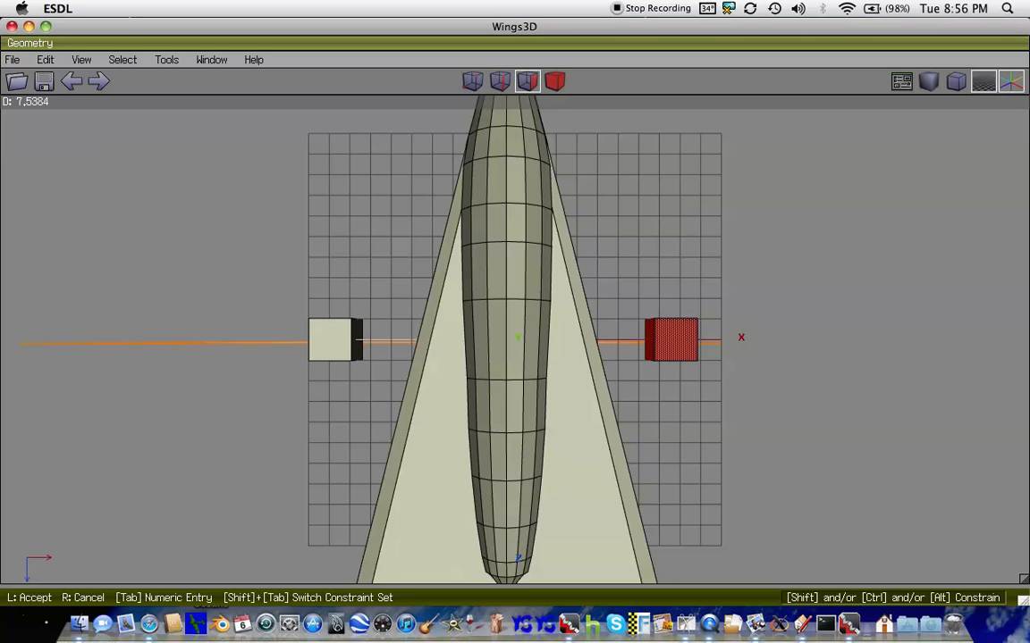
click(525, 184)
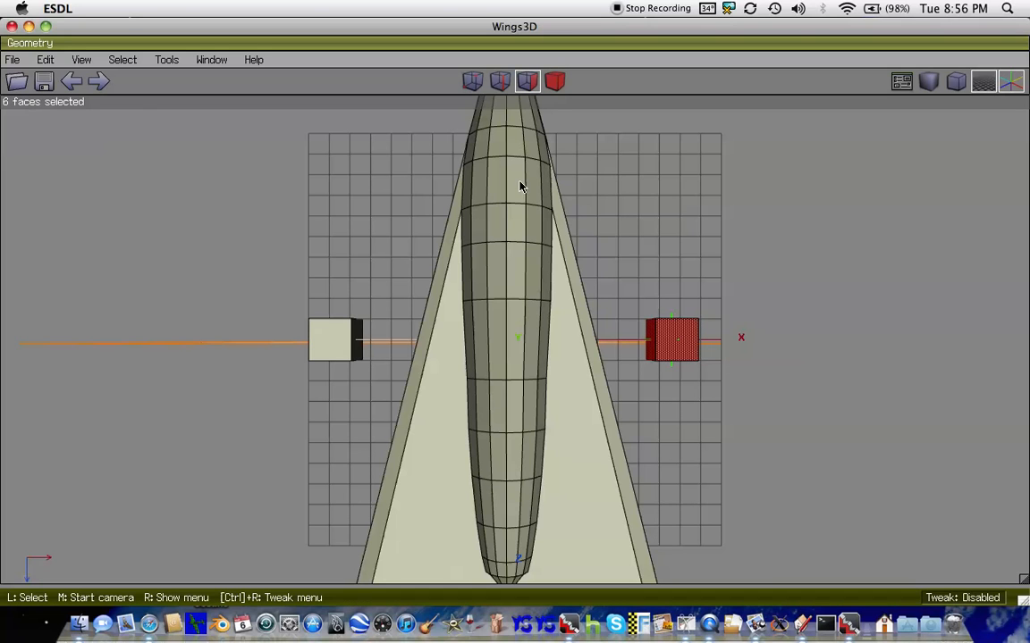
- Add all faces of the first cube to the selection and stretch both cubes to about 290% along Z
click(338, 344)
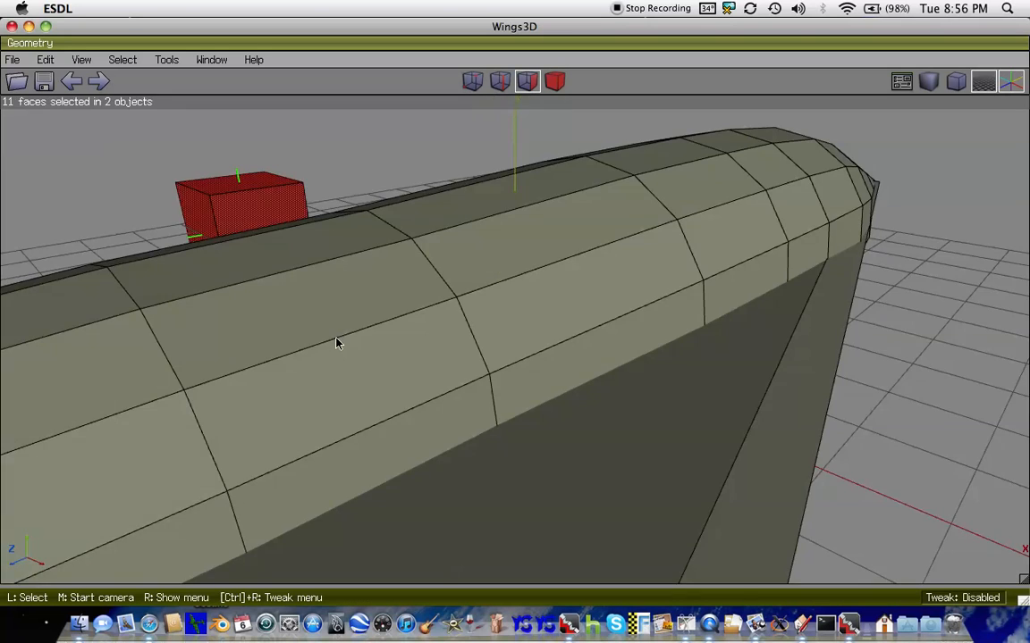
key(y)
scroll(337, 344, down, 15)
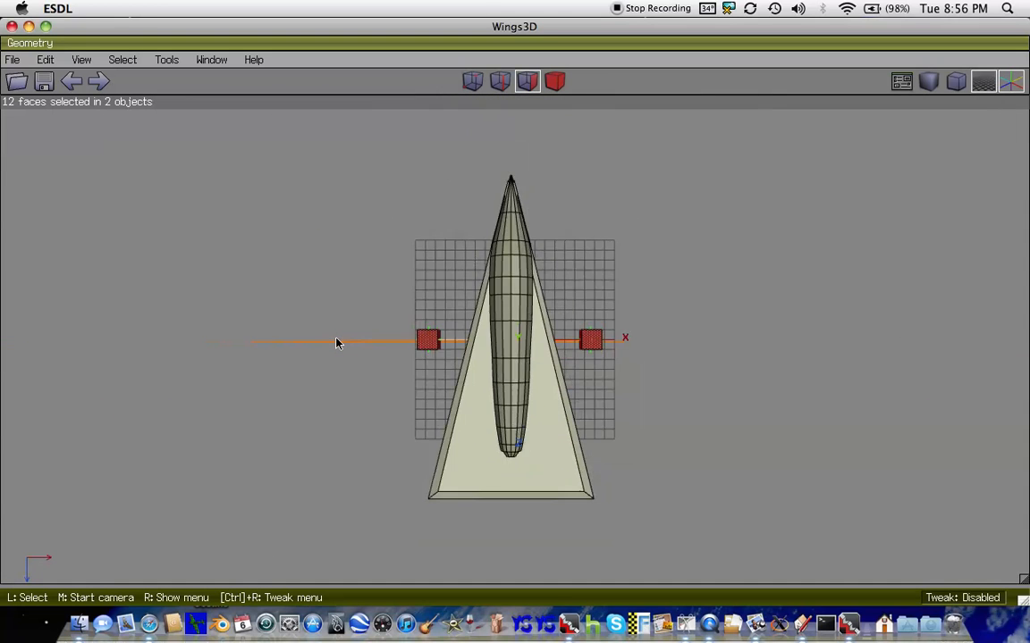
scroll(336, 343, up, 2)
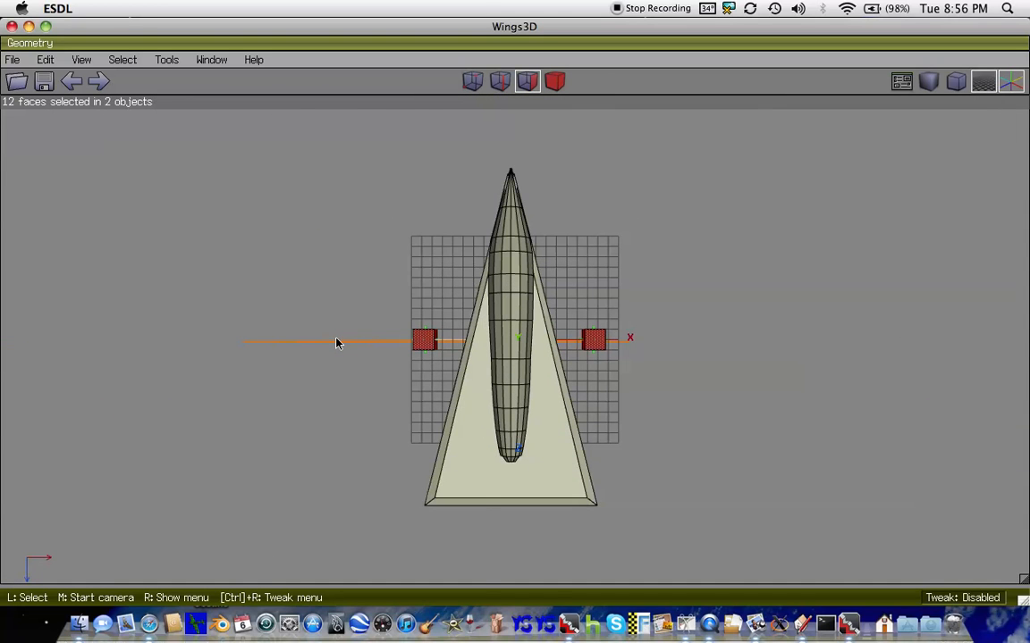
right_click(336, 343)
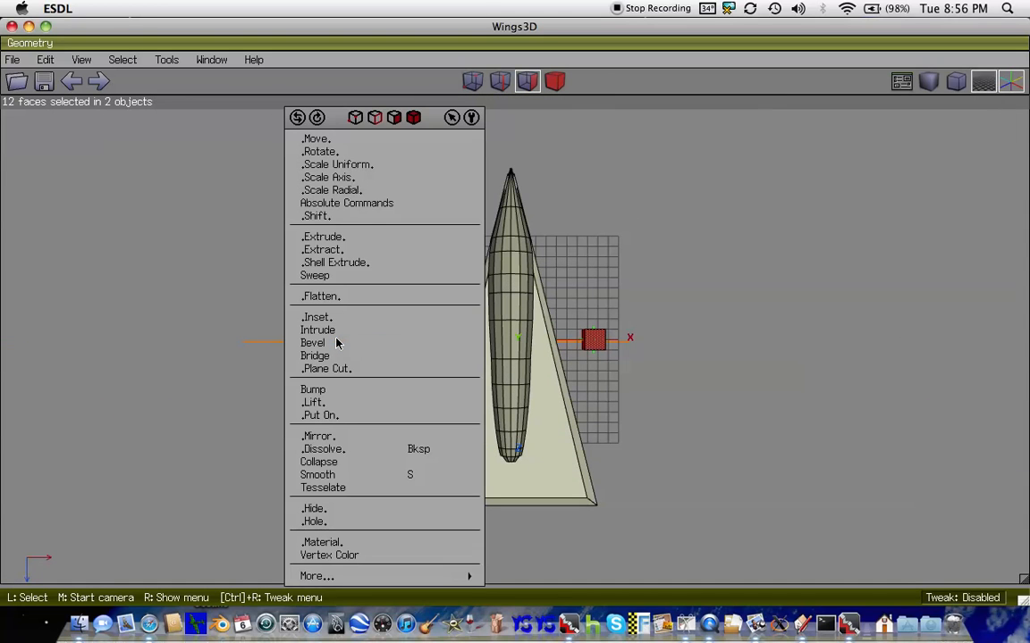
click(355, 178)
click(358, 220)
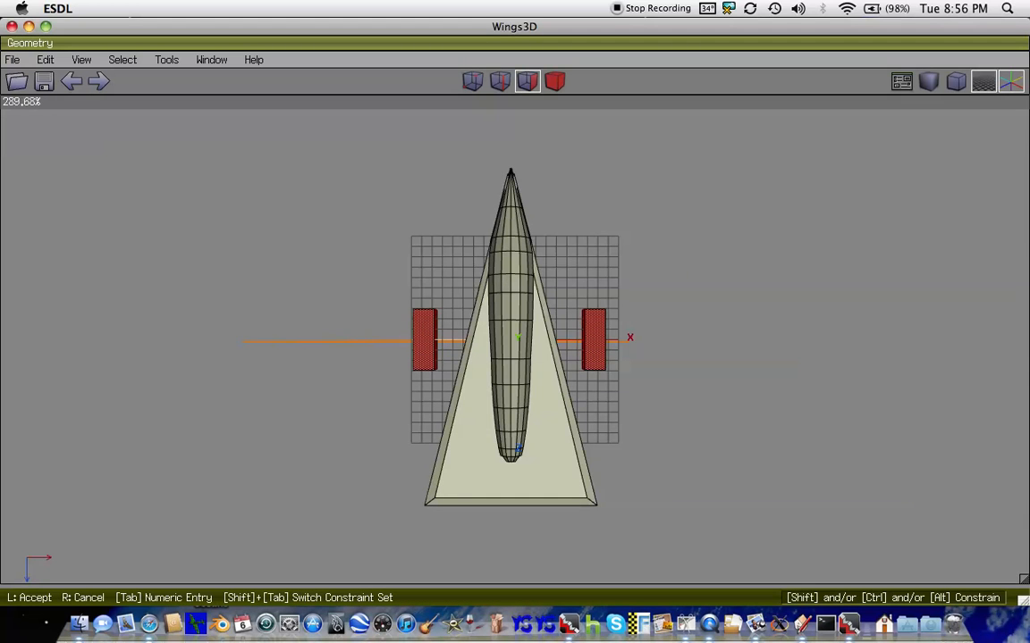
click(354, 223)
- Flatten both stretched cubes into thin plates by scaling them to about 11% along X
right_click(354, 222)
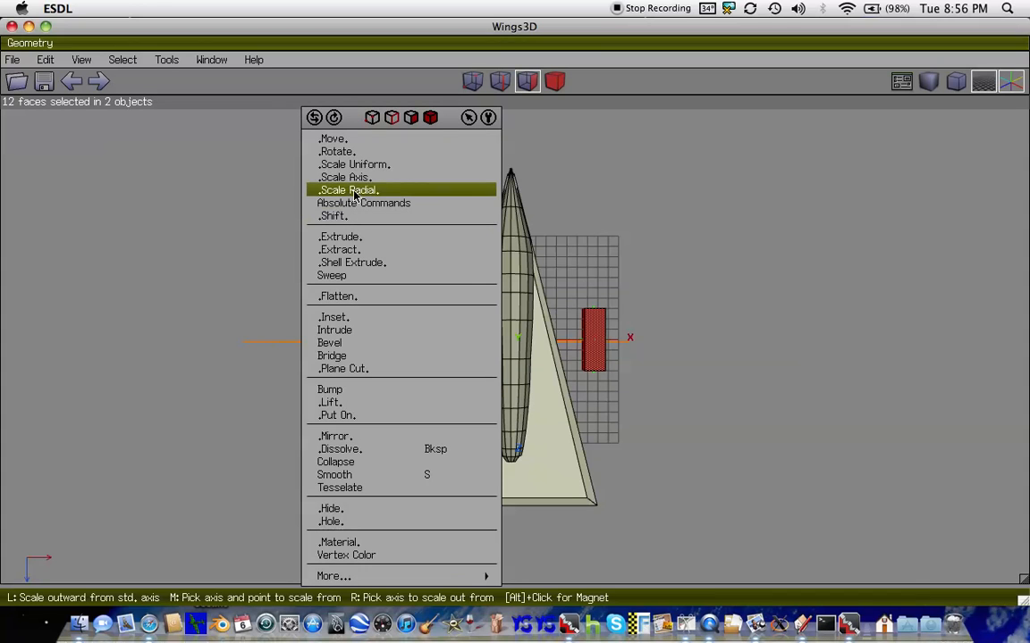
click(358, 178)
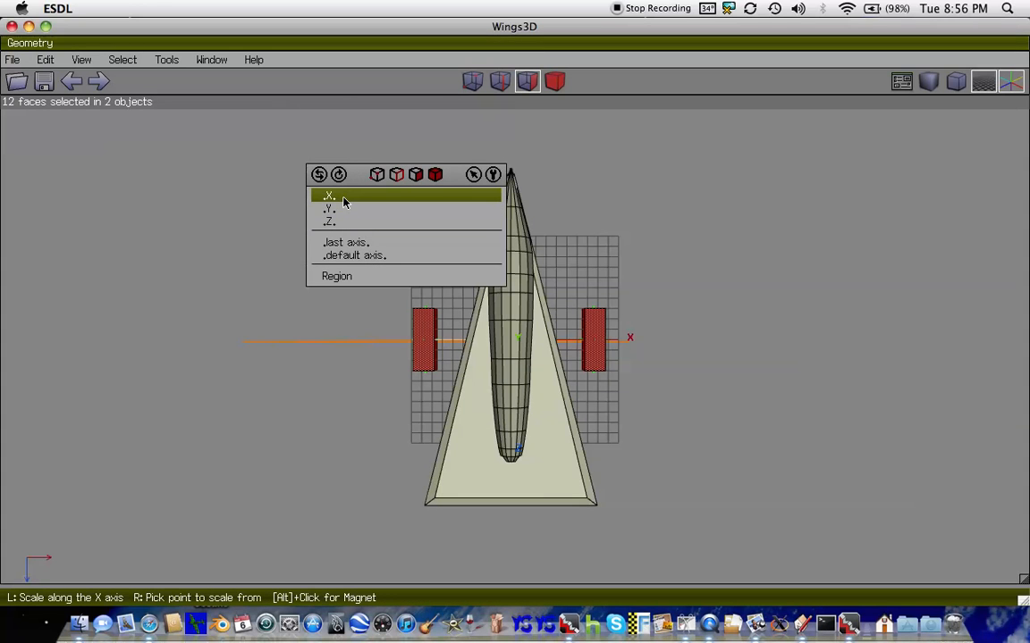
click(343, 202)
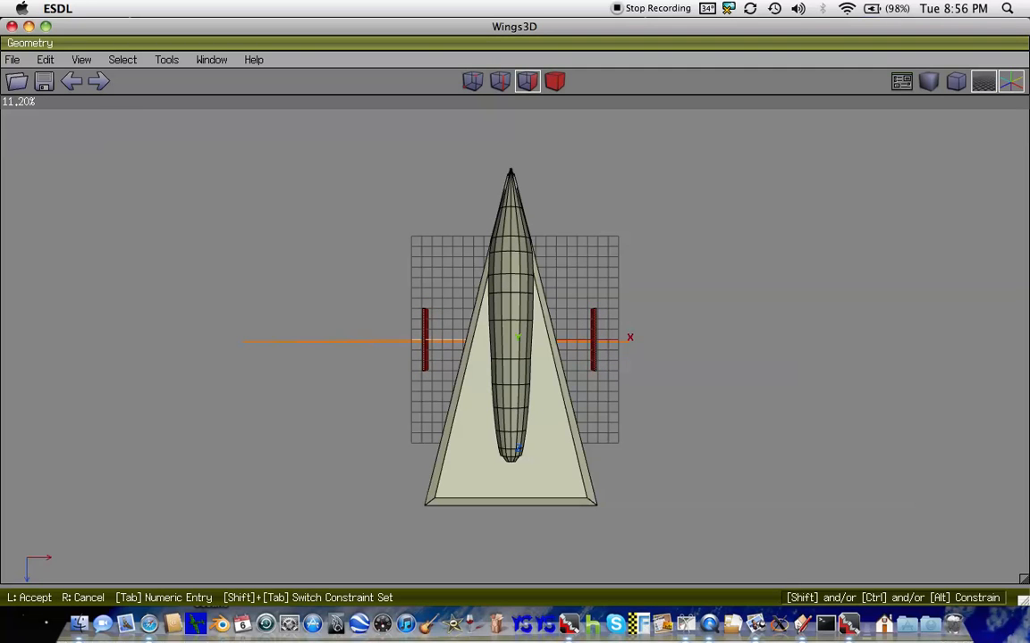
click(344, 200)
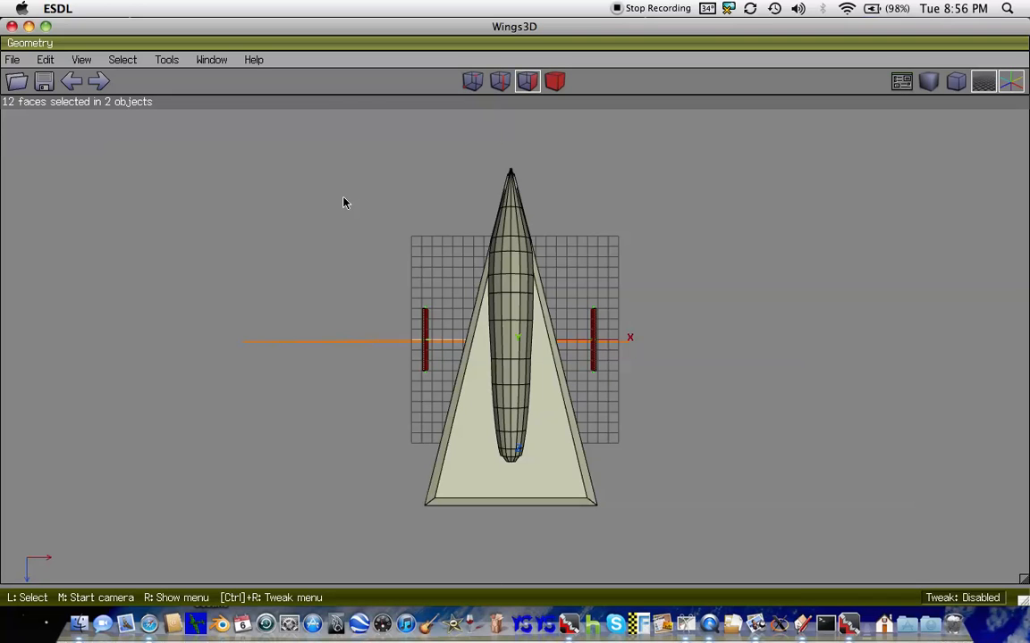
- Move both thin plates about 12.6 along Z to the stern corners of the hull and clear the selection
right_click(345, 202)
click(322, 135)
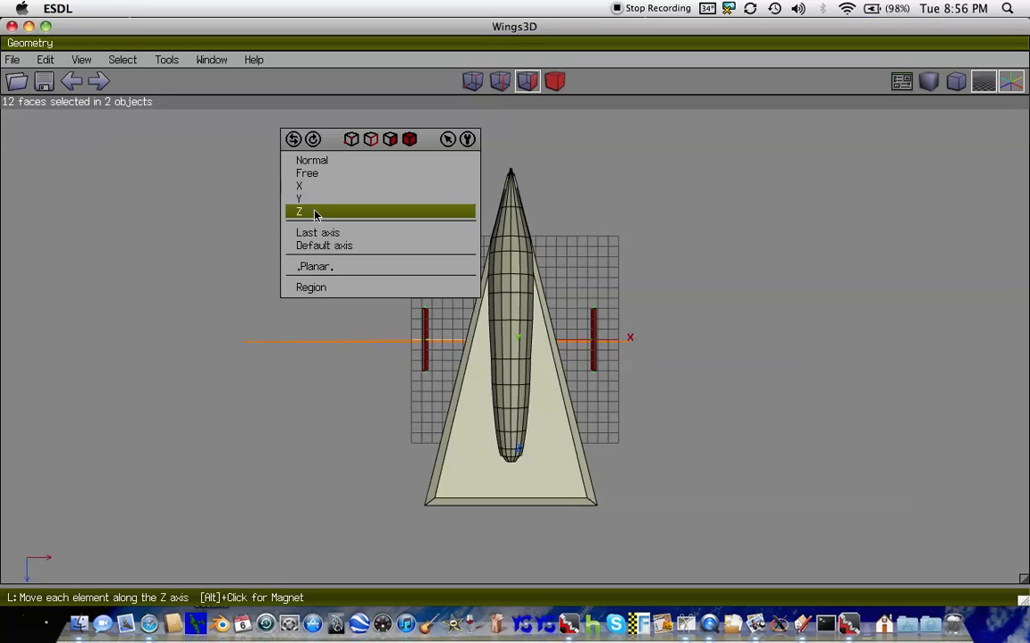
click(311, 213)
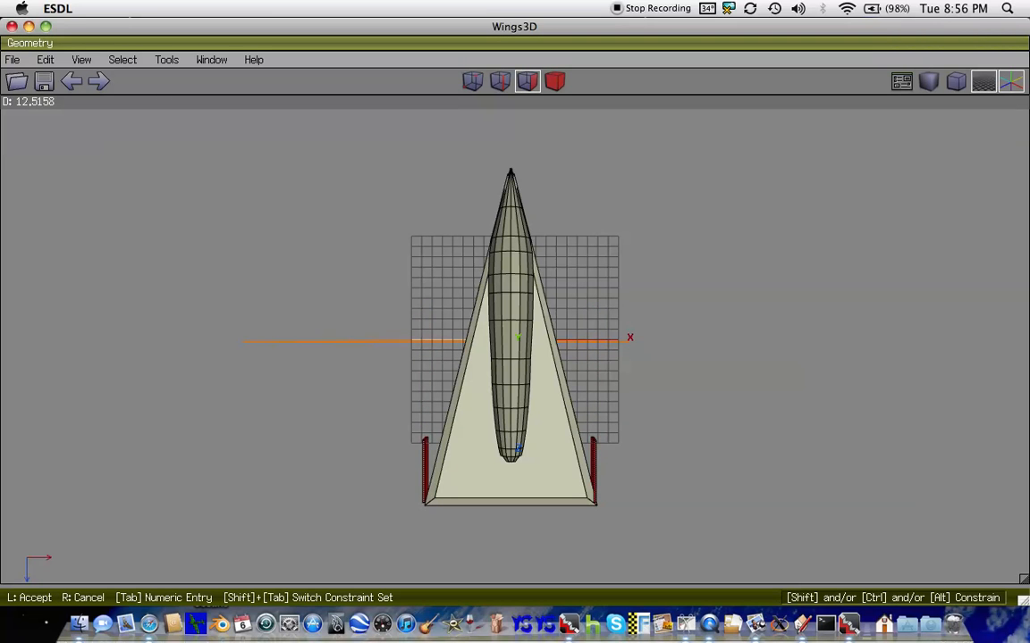
click(312, 217)
click(311, 216)
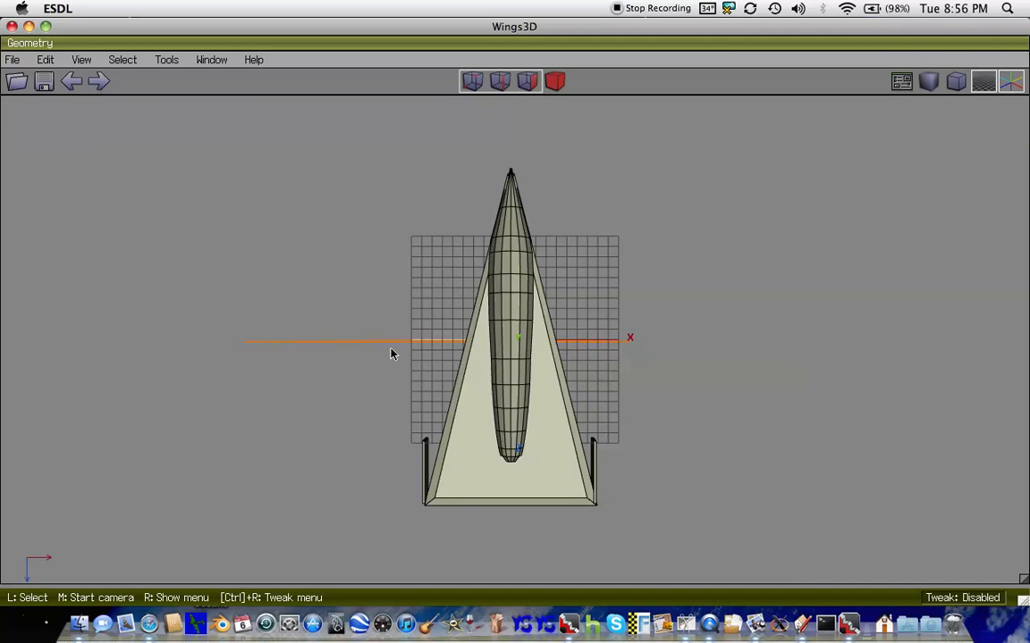
- Select all six faces of the plate on the negative X side and move it about 1.2 along Z, past the stern edge
click(425, 481)
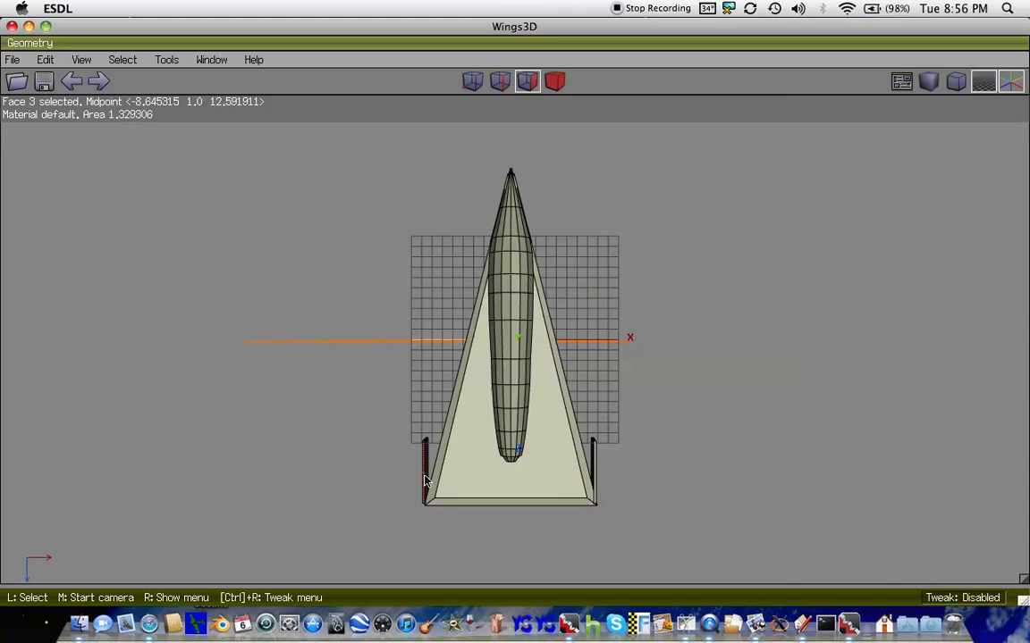
key(plus)
key(r)
key(y)
scroll(425, 482, down, 15)
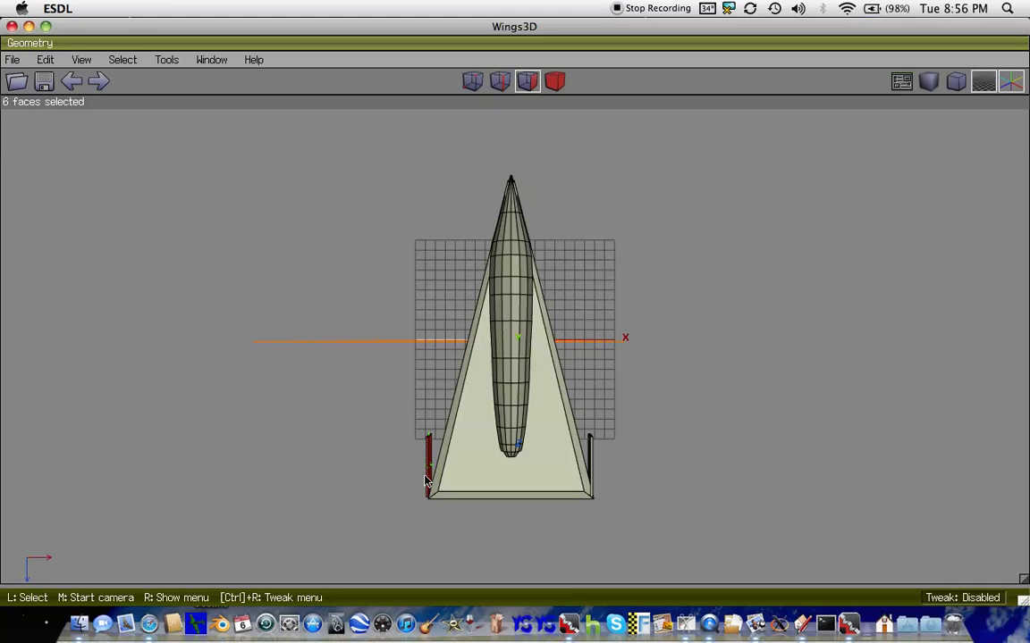
right_click(425, 481)
click(403, 138)
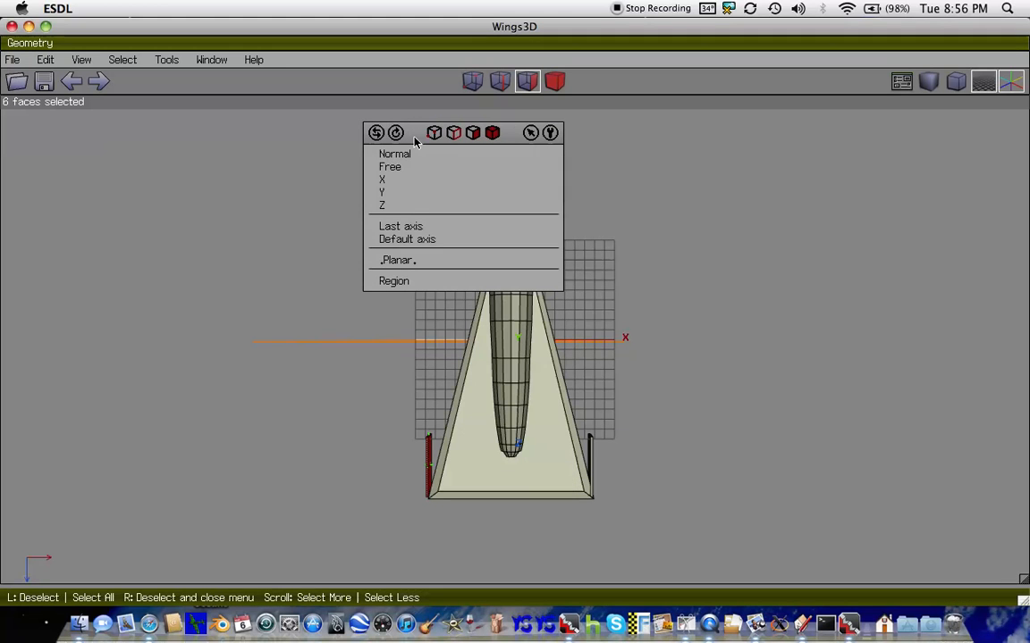
click(389, 206)
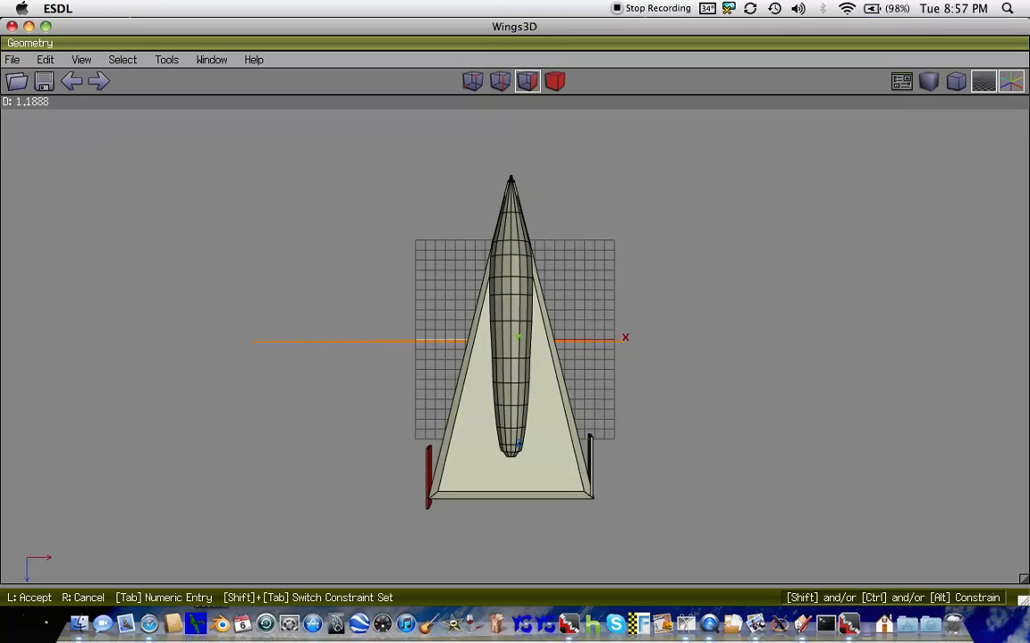
- Move the left tail fin inward along the X axis by about 3.4 units onto the wing
click(389, 207)
right_click(389, 207)
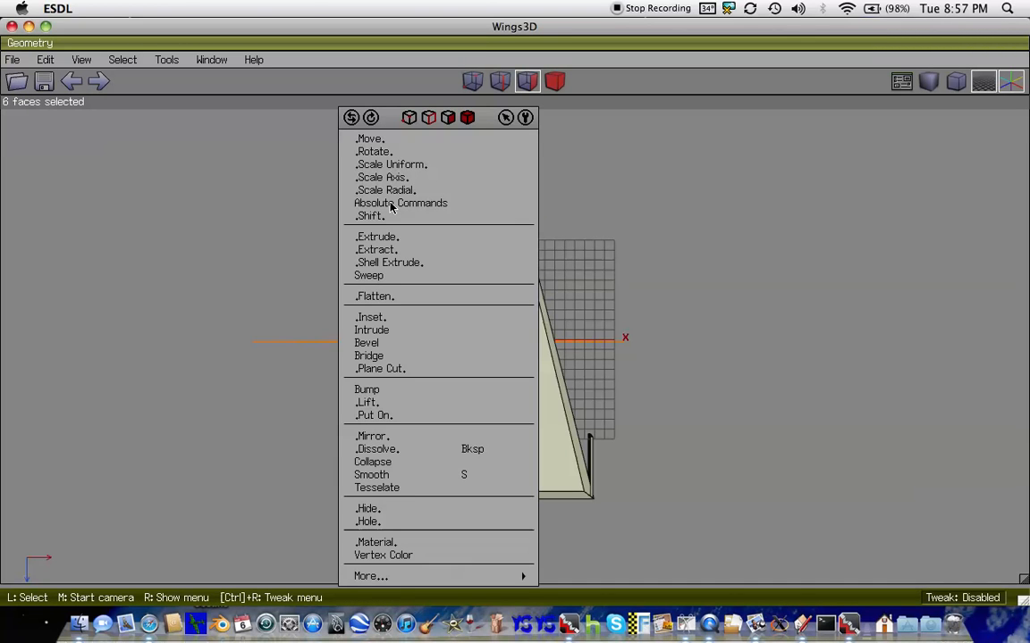
click(389, 139)
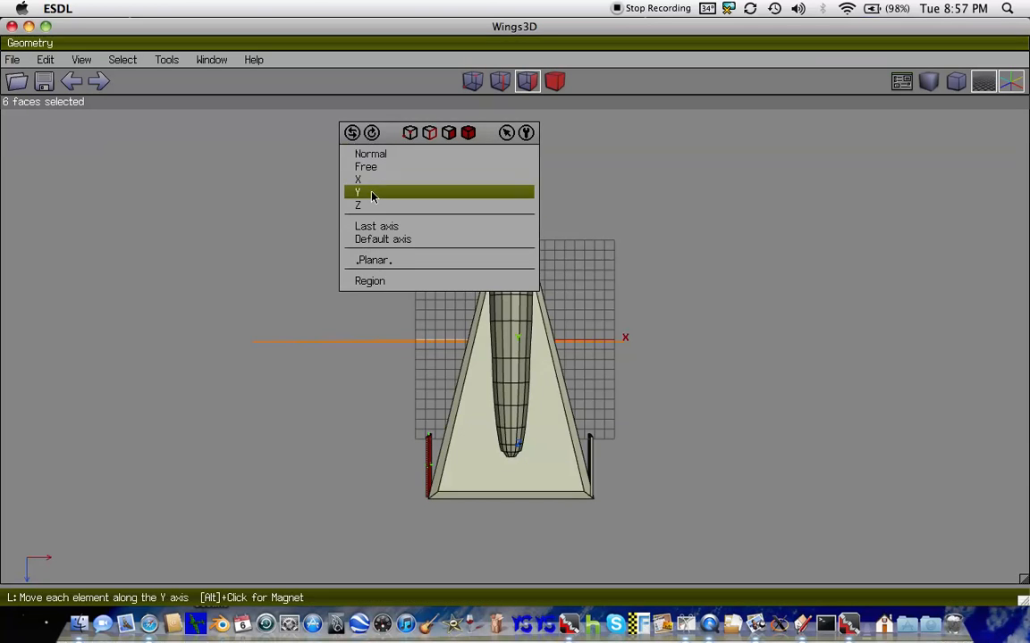
click(359, 192)
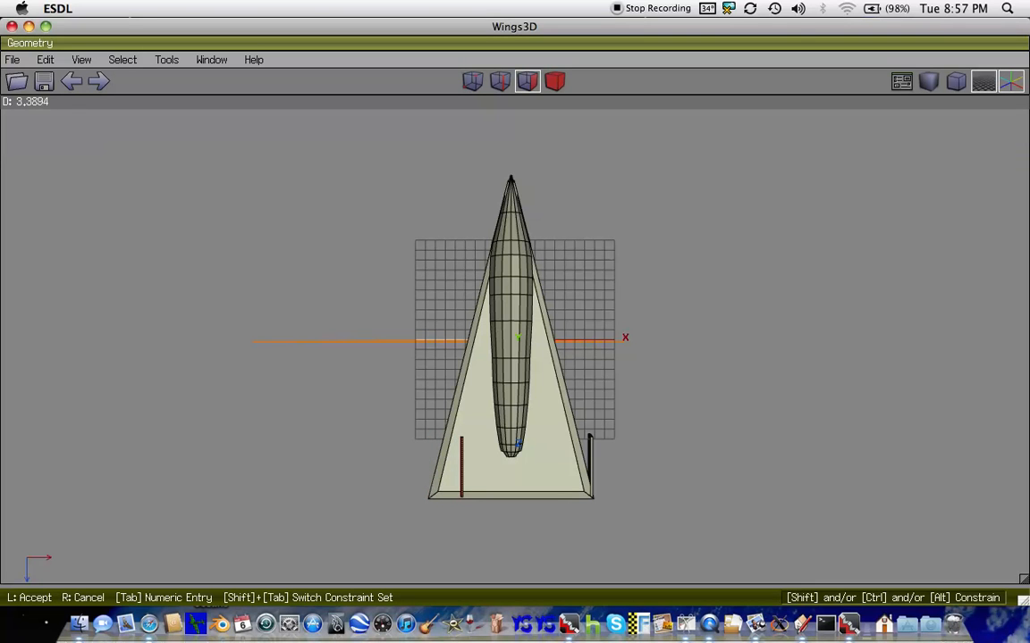
click(364, 188)
key(2)
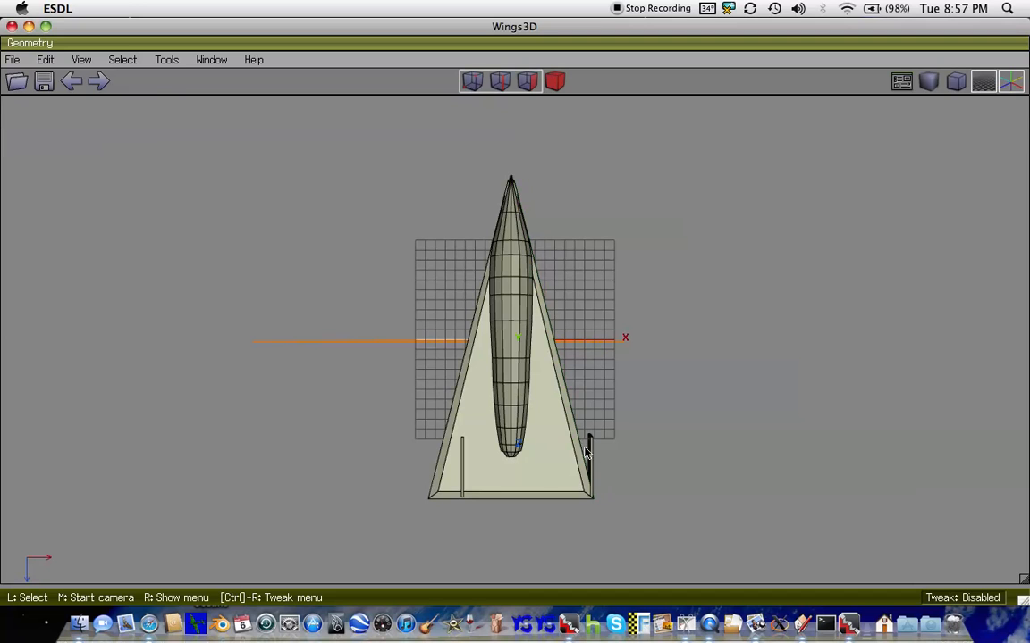
- Move the whole right tail fin inward along the X axis by about 3.1 units onto the wing
click(590, 454)
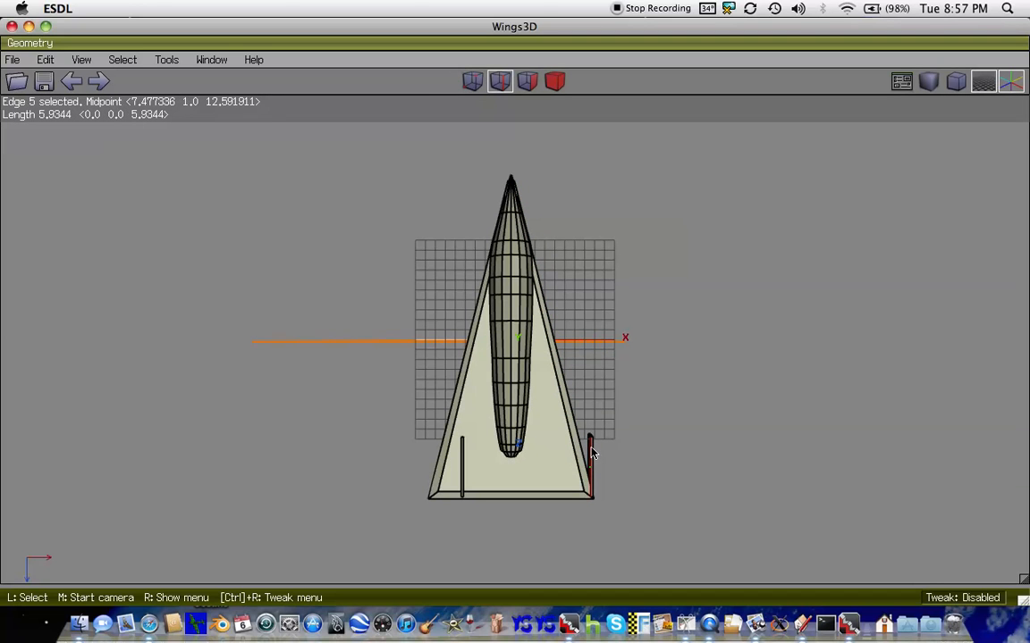
key(space)
key(3)
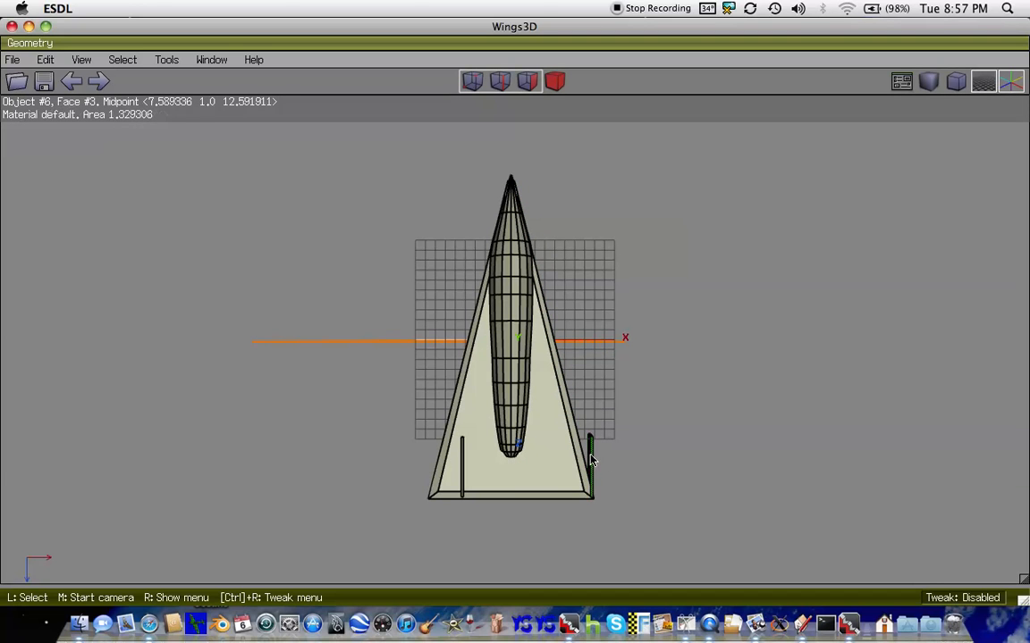
click(590, 461)
key(plus)
key(plus)
key(r)
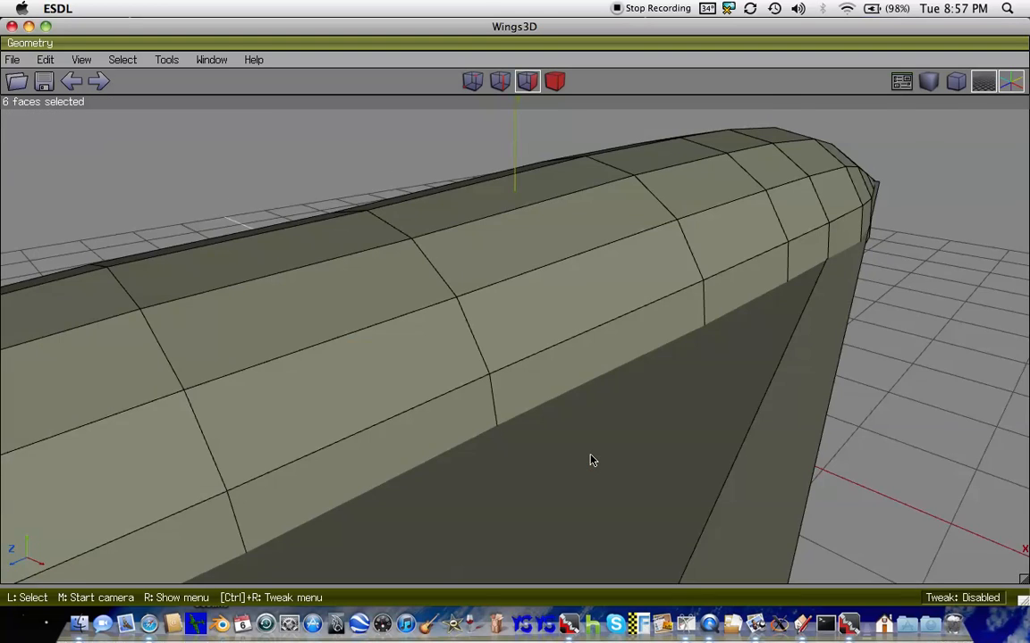
key(y)
scroll(591, 460, down, 15)
scroll(590, 459, down, 1)
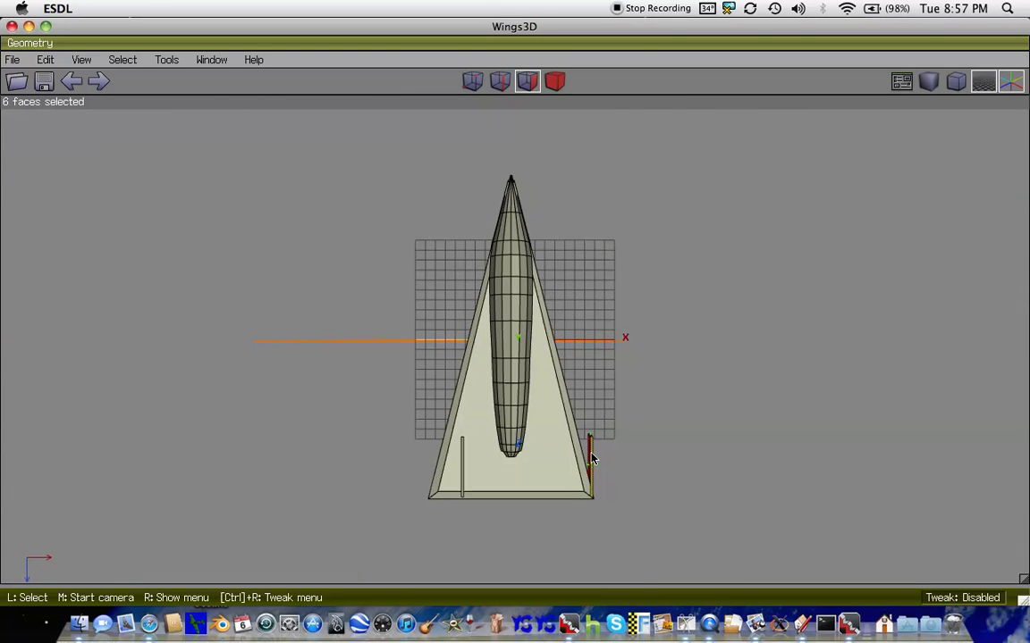
right_click(590, 461)
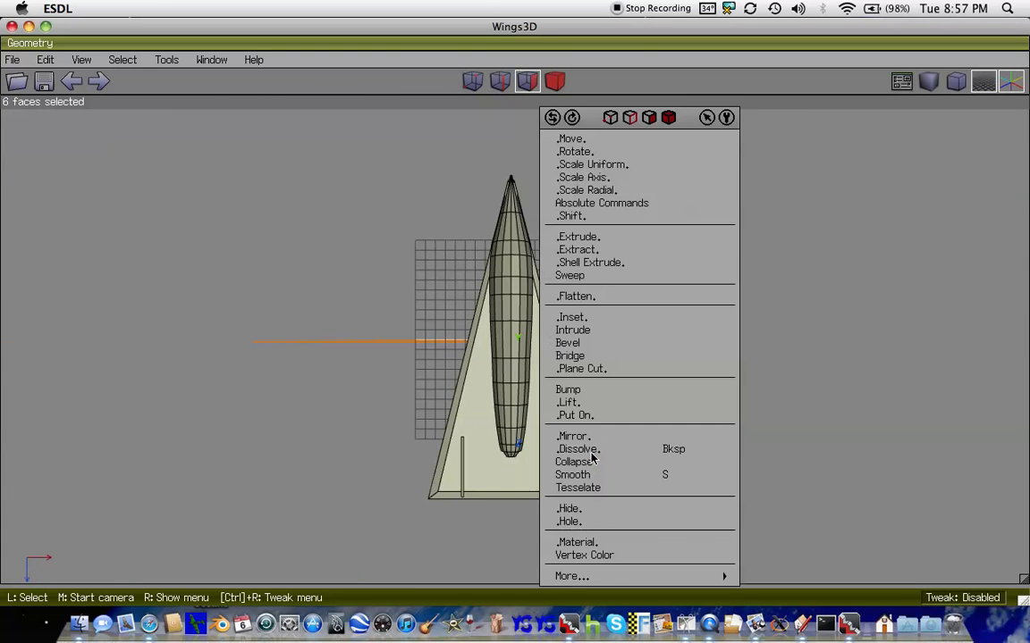
click(570, 139)
click(559, 198)
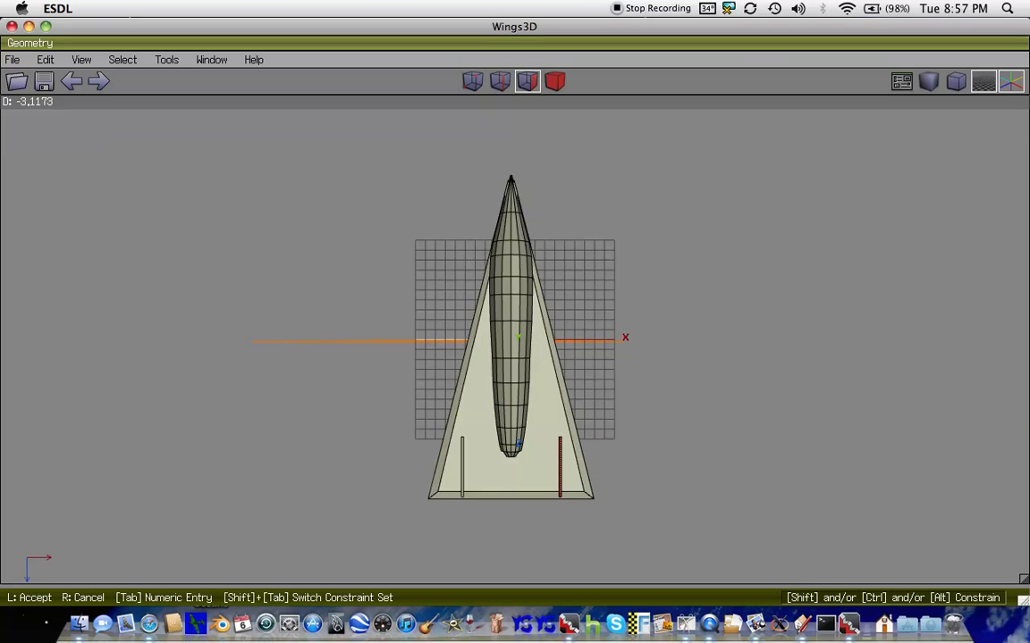
click(556, 191)
- Scale both tail fins together along the Y axis to about 2.6 times their height, and clear the selection
click(463, 475)
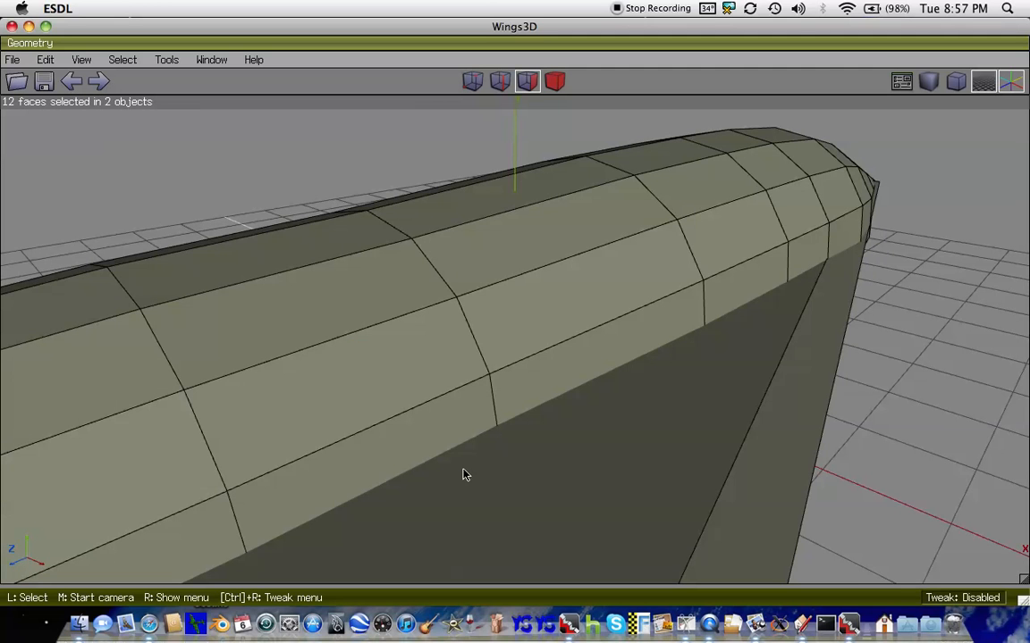
scroll(463, 474, down, 15)
scroll(465, 475, up, 2)
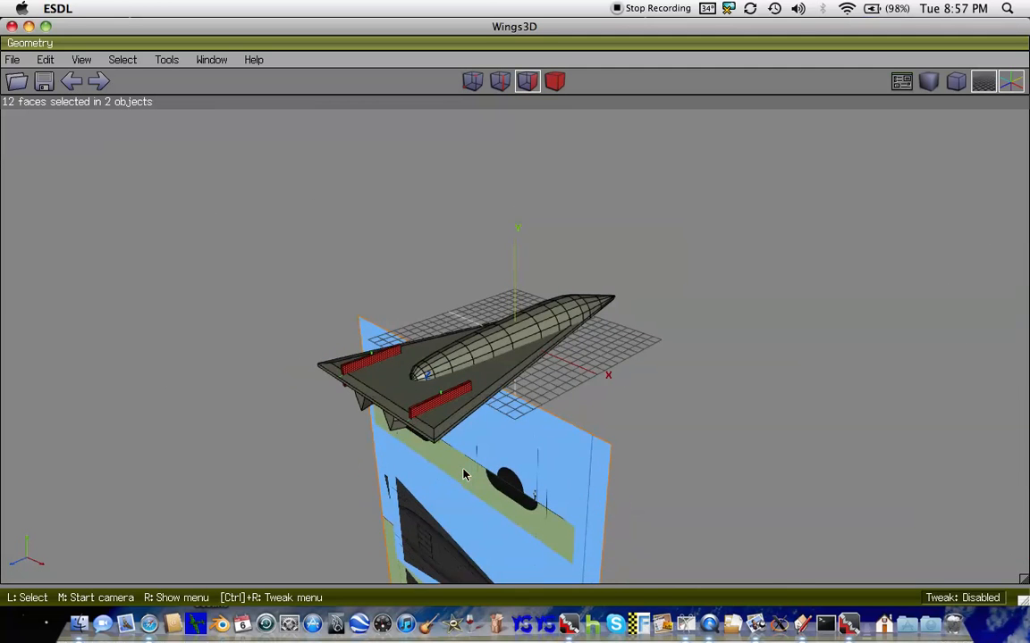
right_click(438, 409)
click(454, 176)
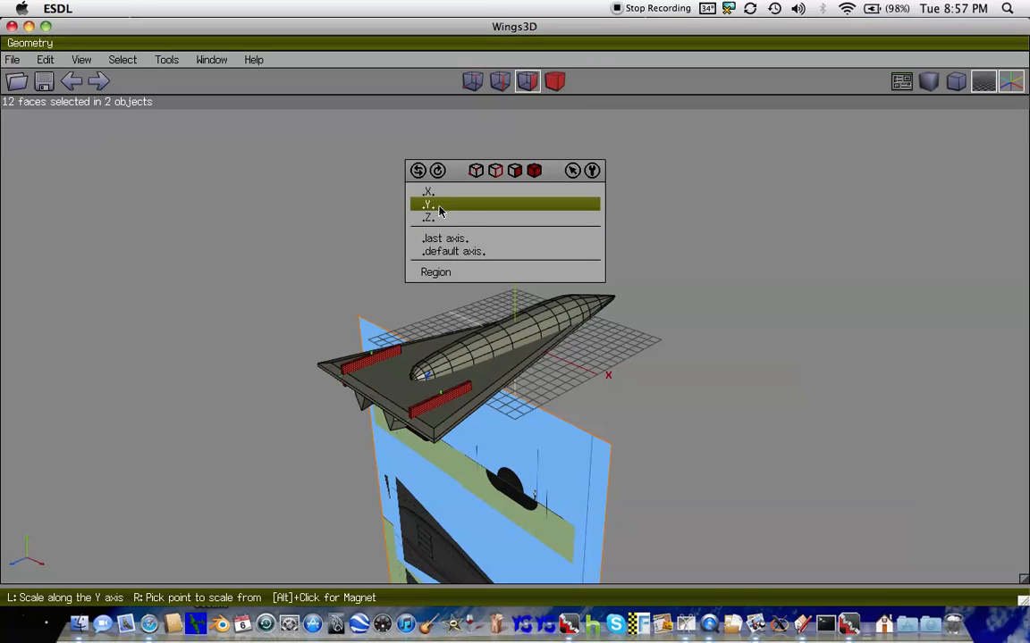
click(439, 206)
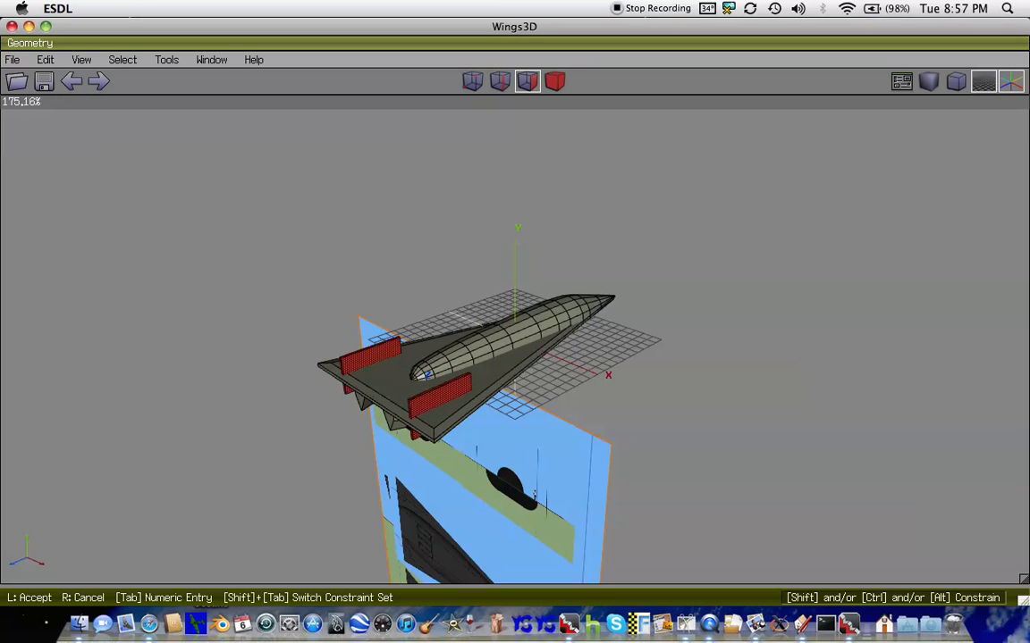
scroll(488, 402, down, 3)
key(x)
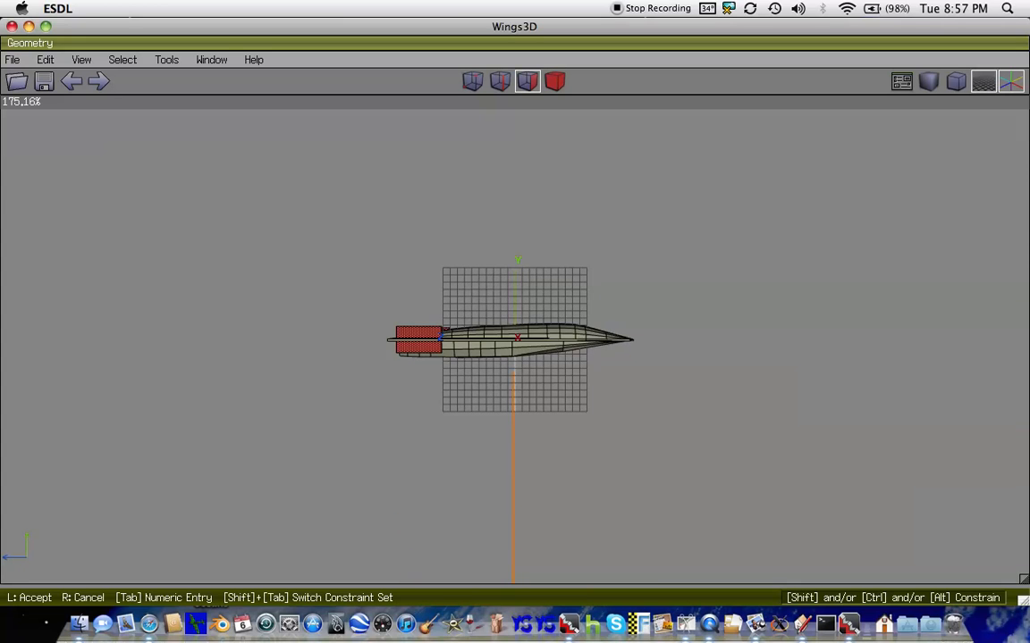
scroll(501, 340, up, 3)
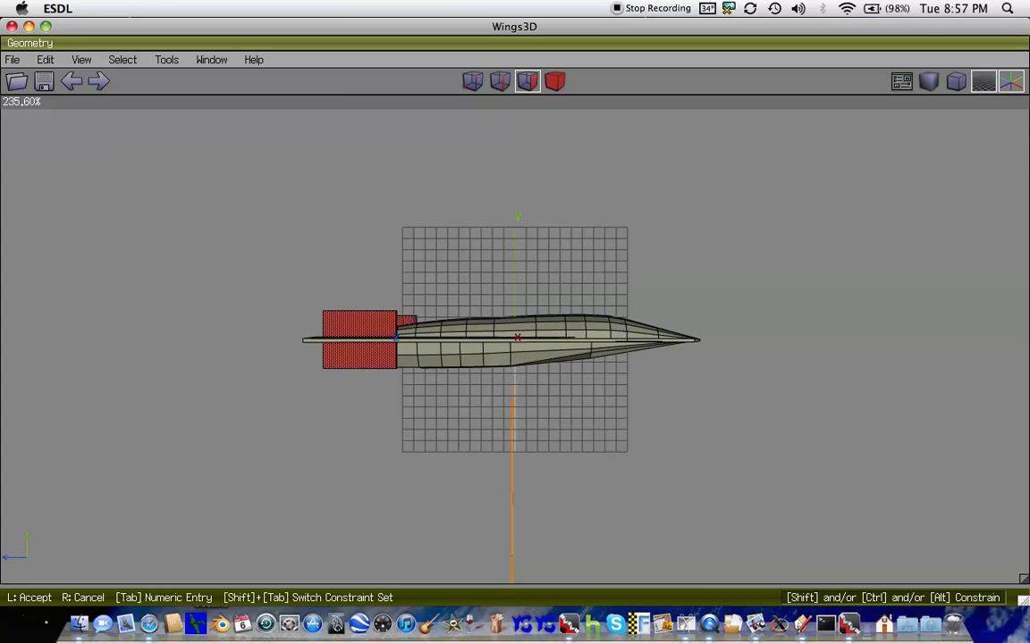
click(438, 209)
key(space)
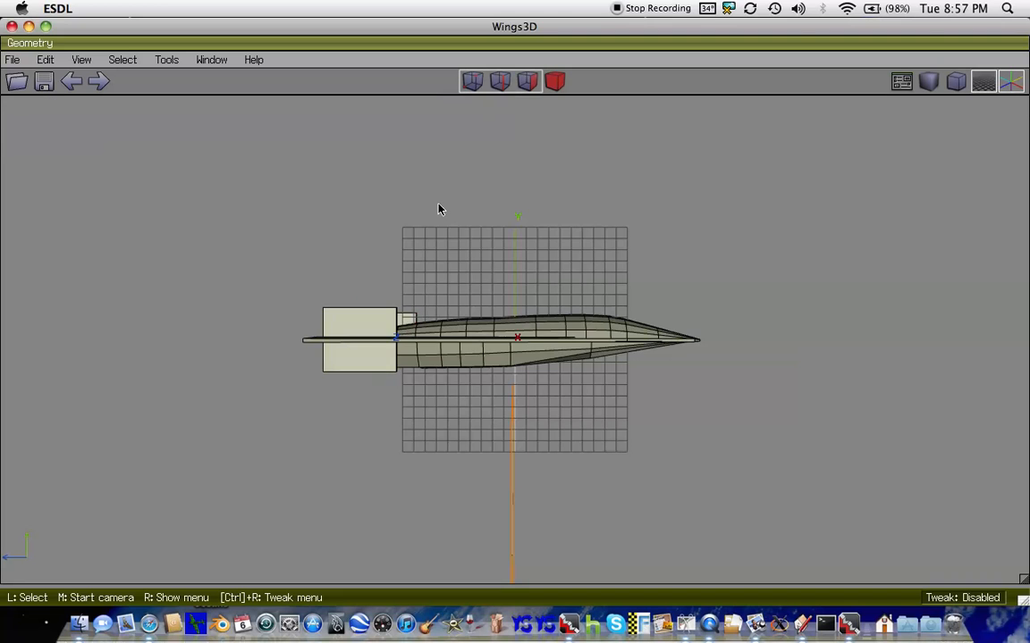
- Select the narrow top faces of both tail fins
key(Up)
key(Up)
key(Up)
key(Up)
key(Up)
key(Up)
key(Up)
key(Up)
key(Up)
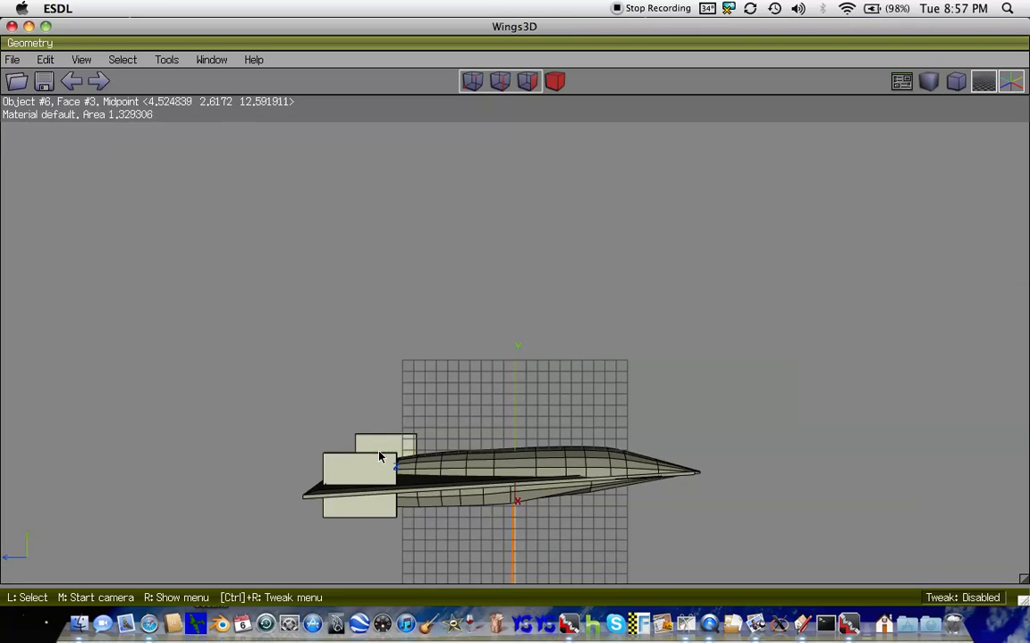
scroll(379, 458, up, 3)
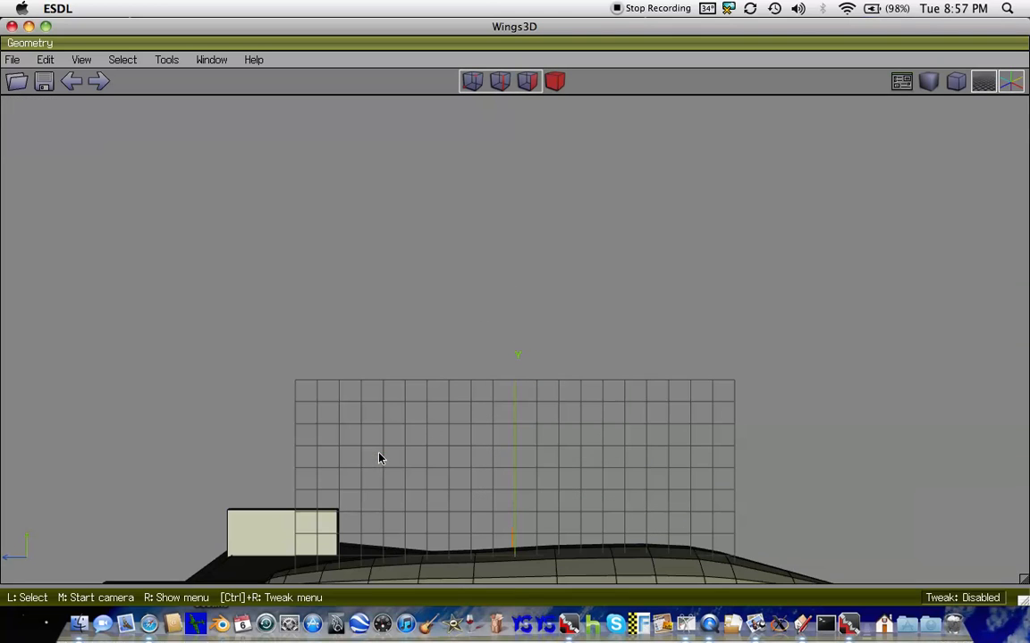
click(323, 513)
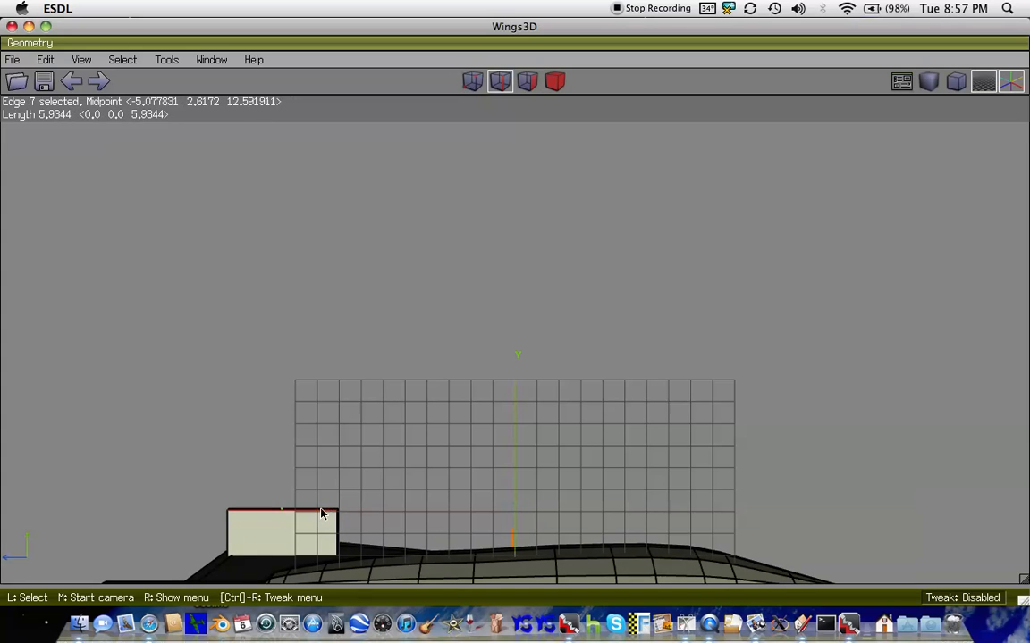
key(space)
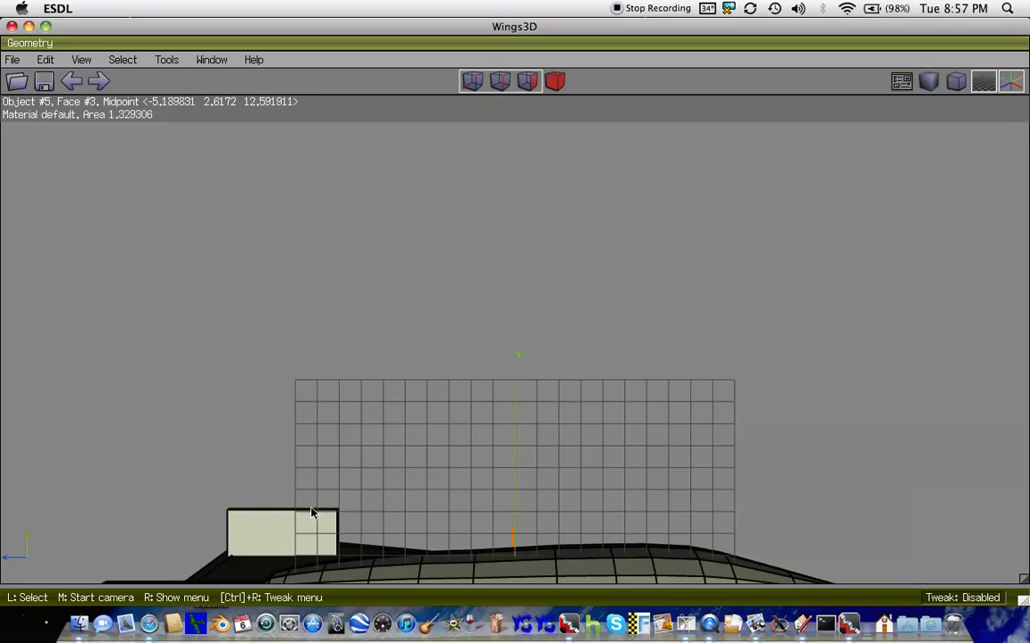
scroll(309, 515, up, 2)
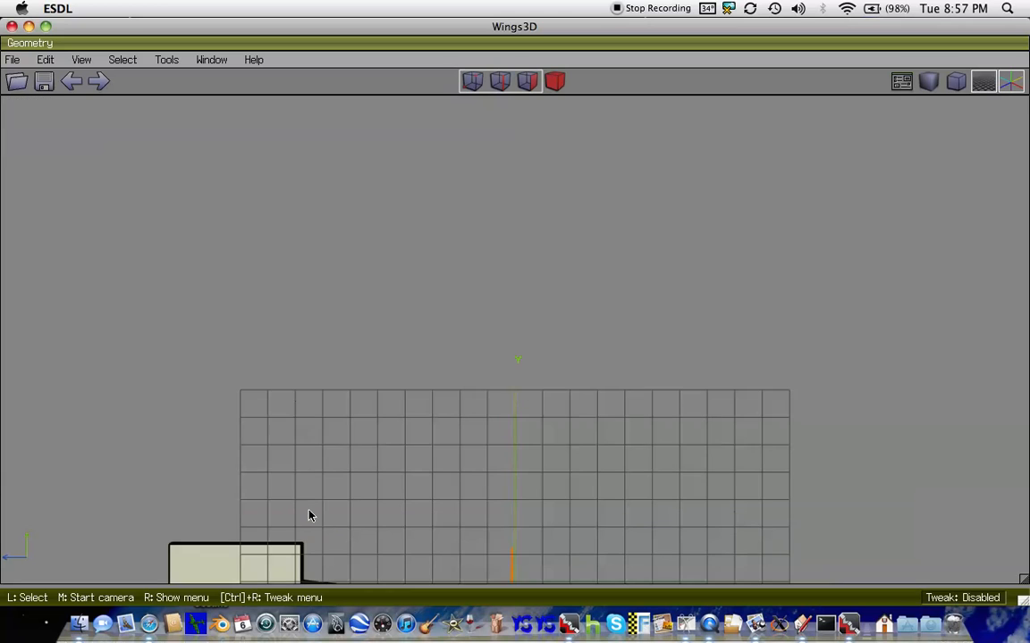
click(248, 544)
scroll(249, 544, down, 3)
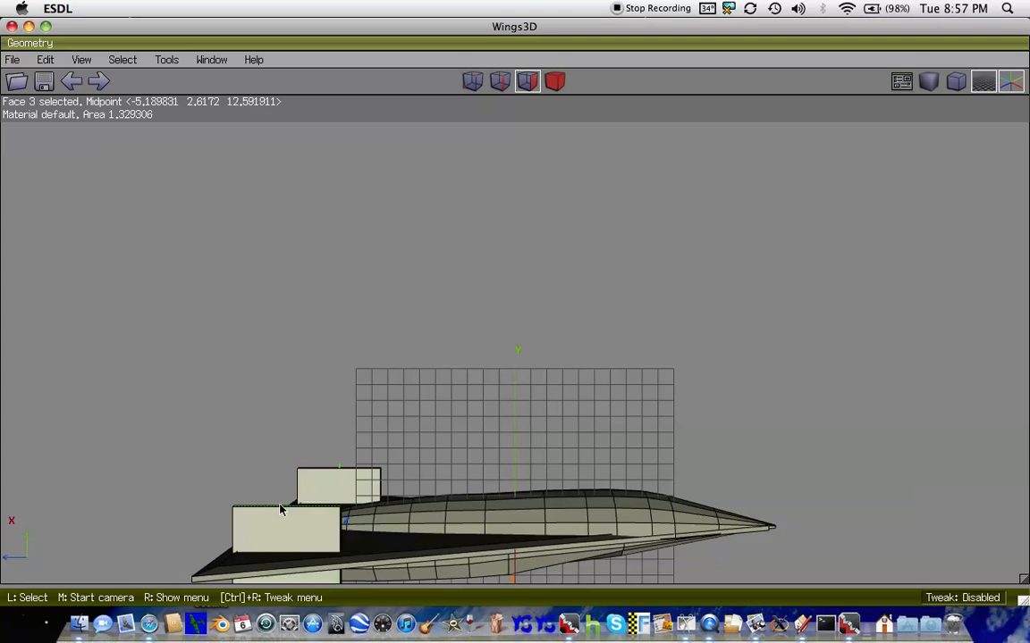
click(280, 513)
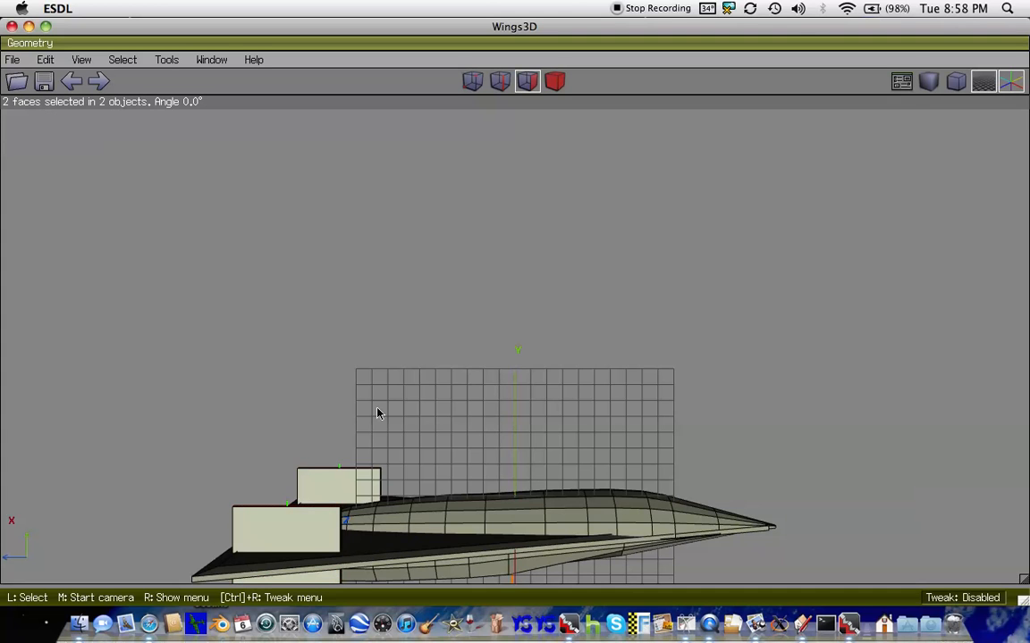
- Add the narrow bottom faces of both tail fins to the face selection
key(Down)
key(Down)
key(Down)
key(Down)
key(Down)
key(Down)
key(Down)
key(Down)
key(Down)
key(Down)
key(Down)
key(Down)
key(Down)
key(Down)
key(Down)
key(Down)
key(Down)
key(Down)
key(Down)
key(Down)
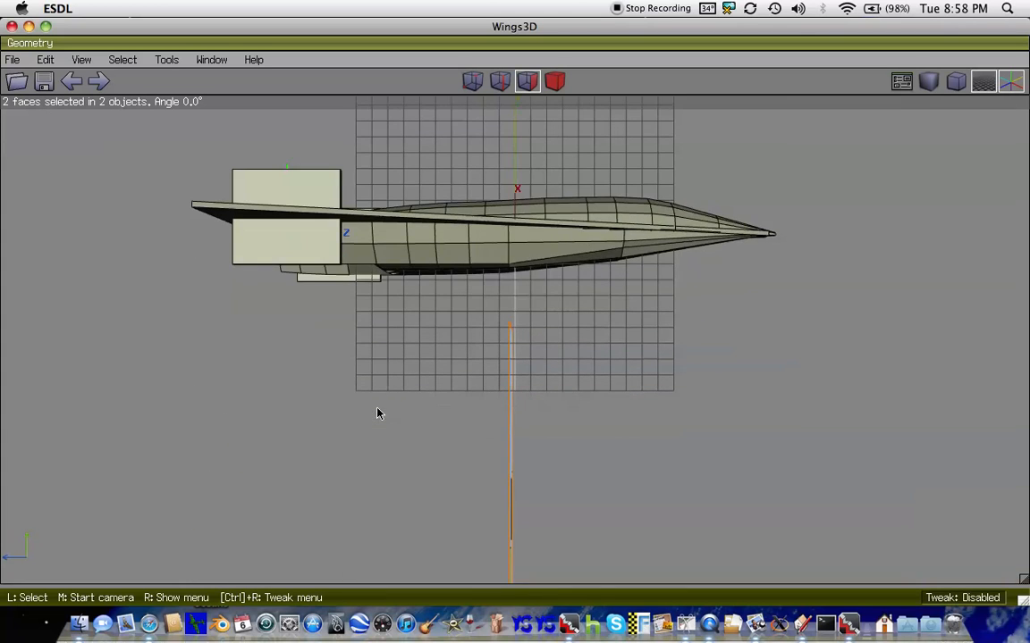
scroll(408, 393, up, 3)
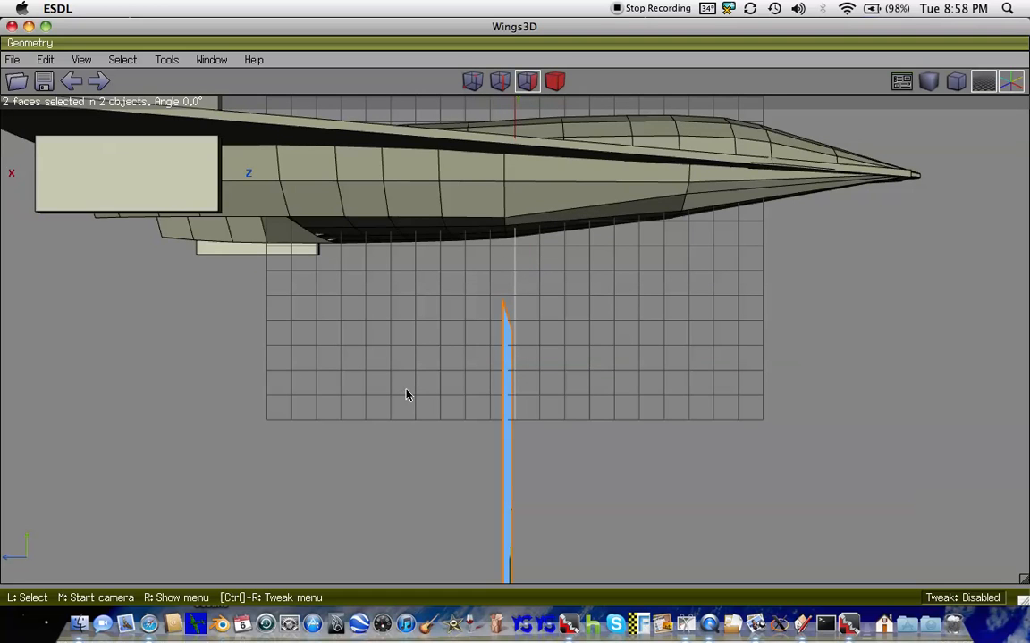
click(48, 212)
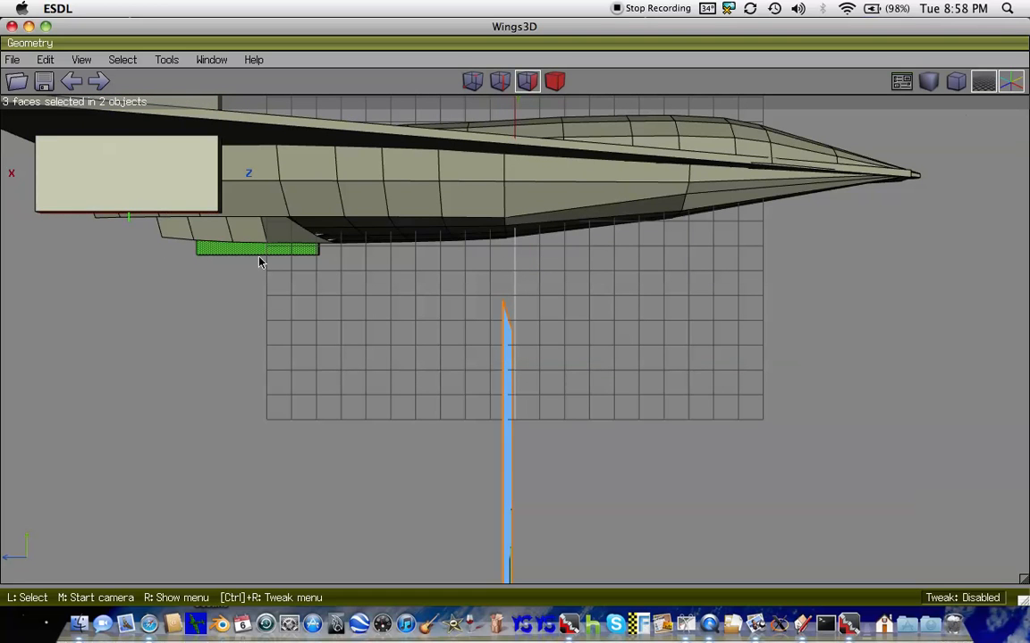
scroll(259, 262, up, 3)
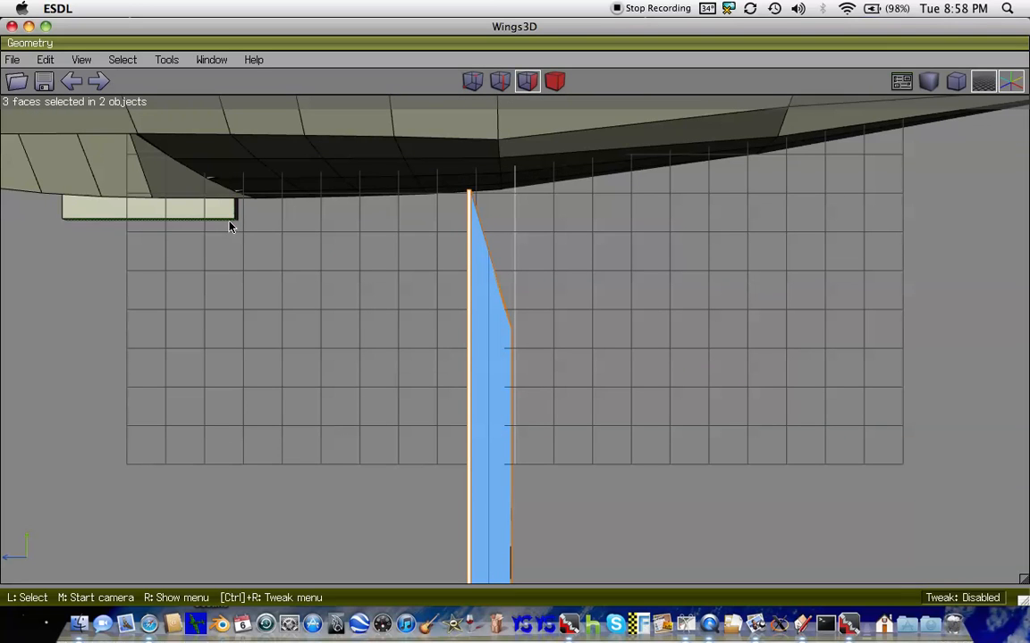
click(229, 222)
key(Up)
key(Up)
key(Up)
key(Up)
key(Up)
key(Up)
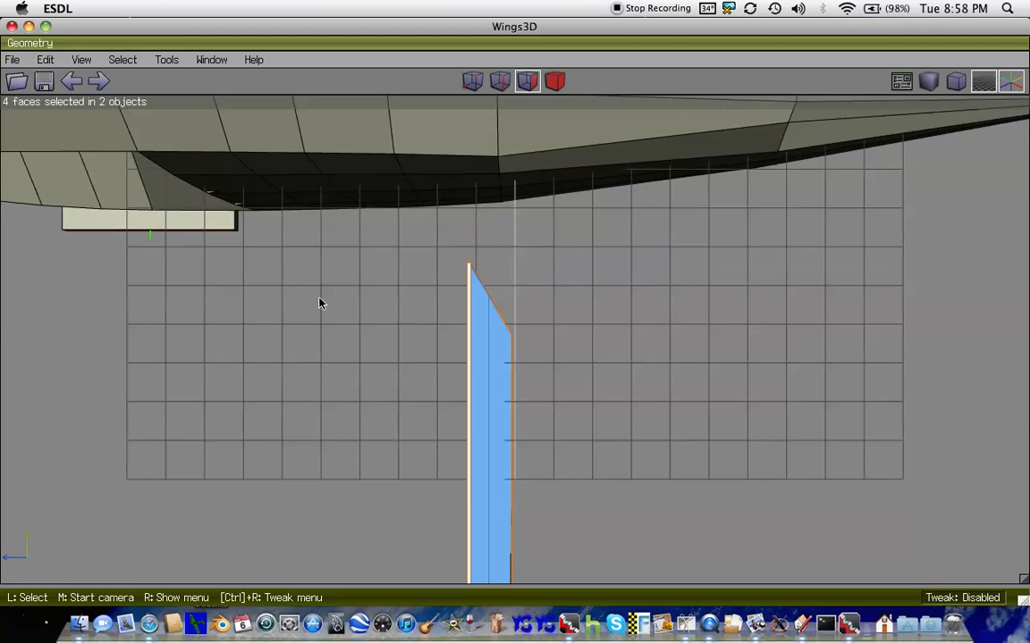
- Try to scale the selected top and bottom faces of the fins along the Z axis
scroll(319, 298, down, 11)
key(Up)
key(Up)
key(Up)
key(Up)
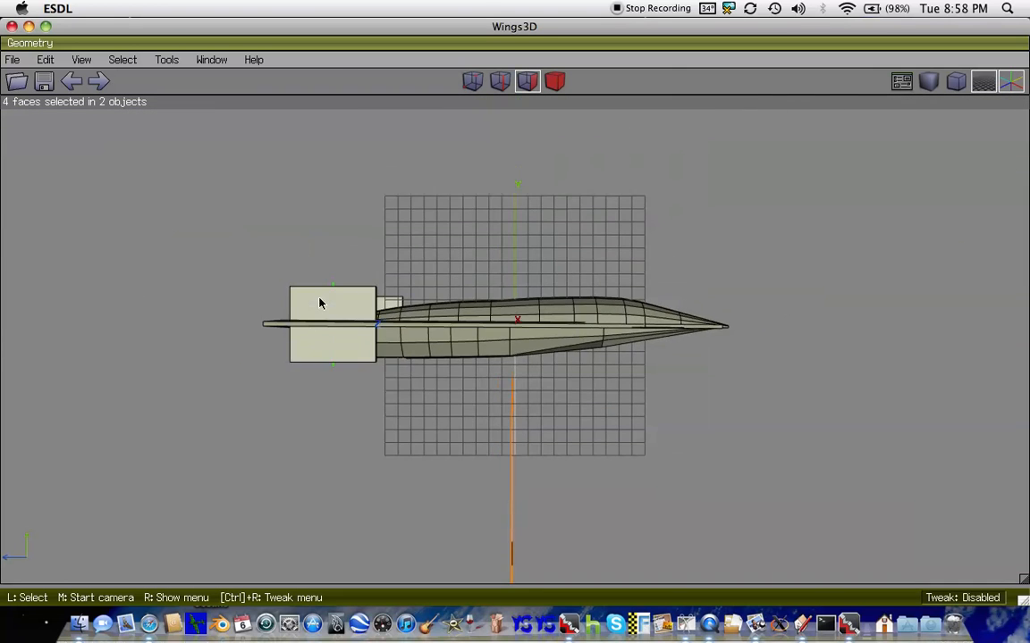
scroll(319, 298, down, 7)
key(Right)
key(Right)
key(Right)
key(Right)
key(Right)
key(Right)
key(Right)
key(Right)
key(Right)
key(Right)
key(Right)
key(Right)
key(Right)
key(Right)
key(Right)
key(Right)
middle_drag(319, 303, 319, 303)
right_click(319, 304)
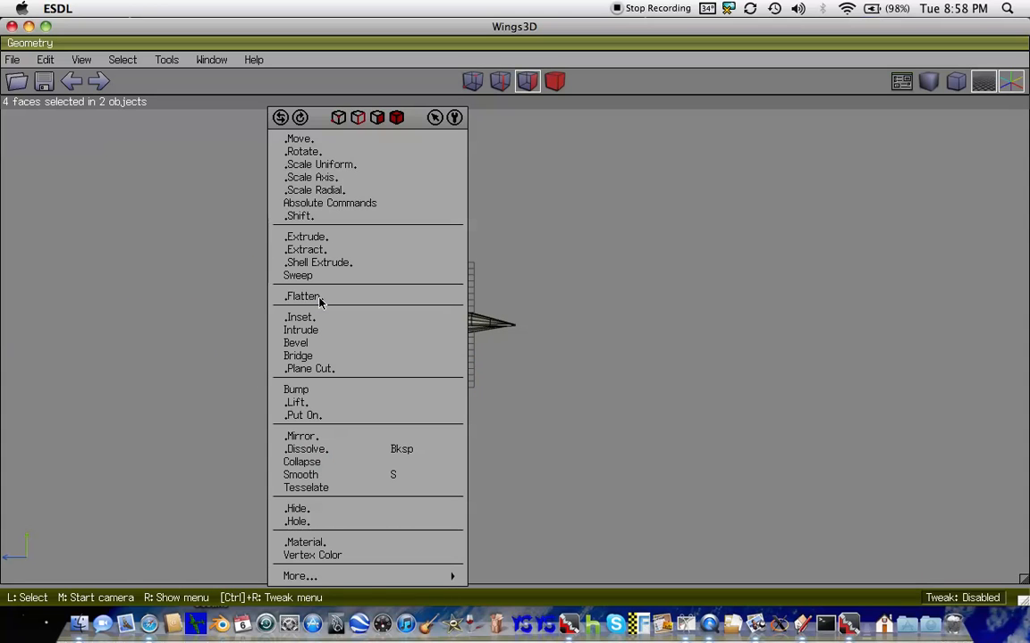
click(313, 177)
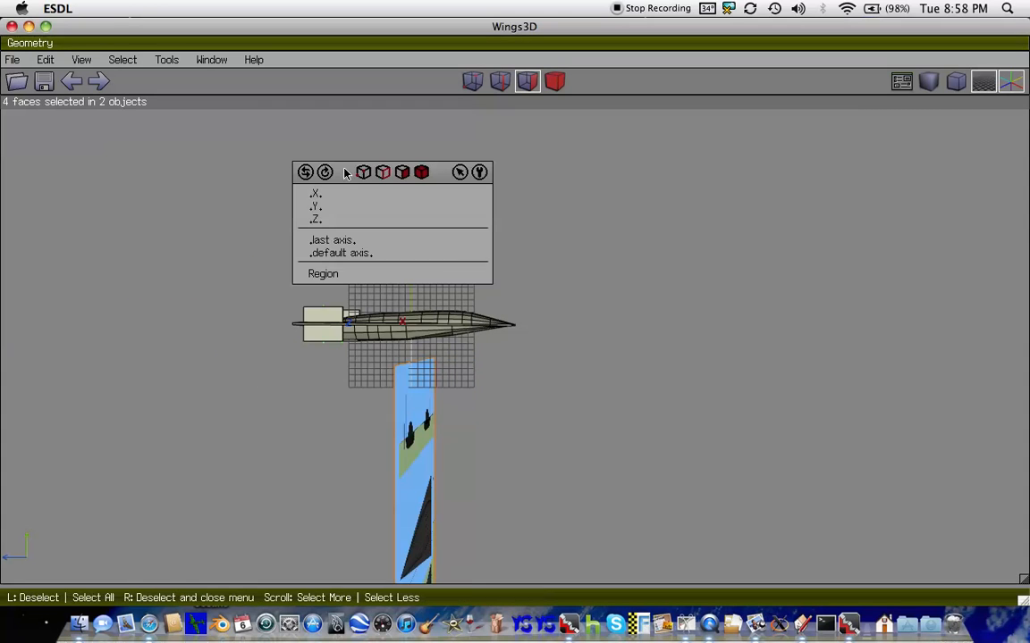
click(332, 219)
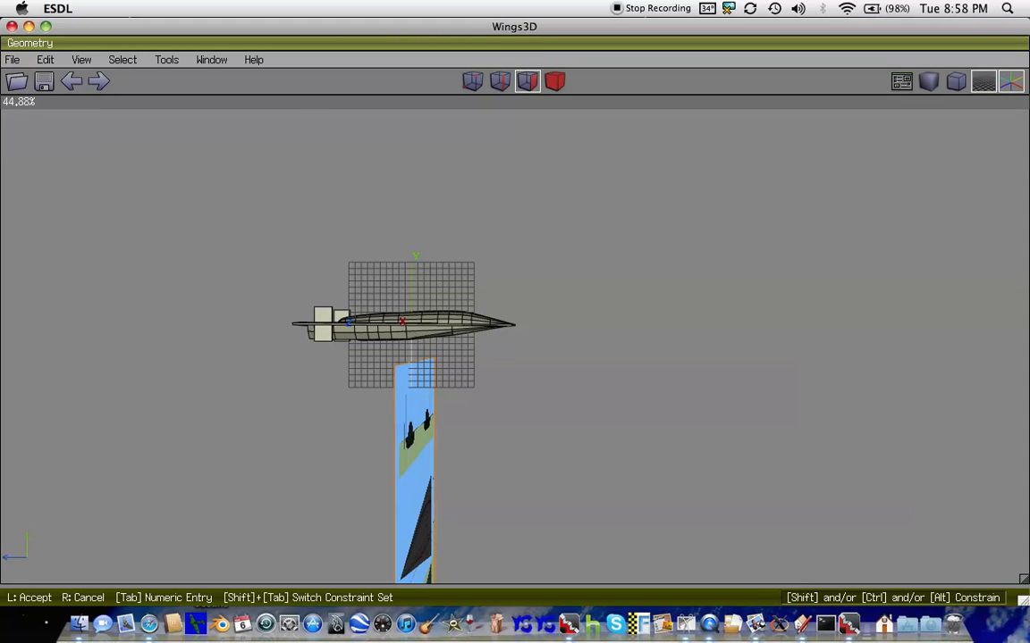
click(333, 223)
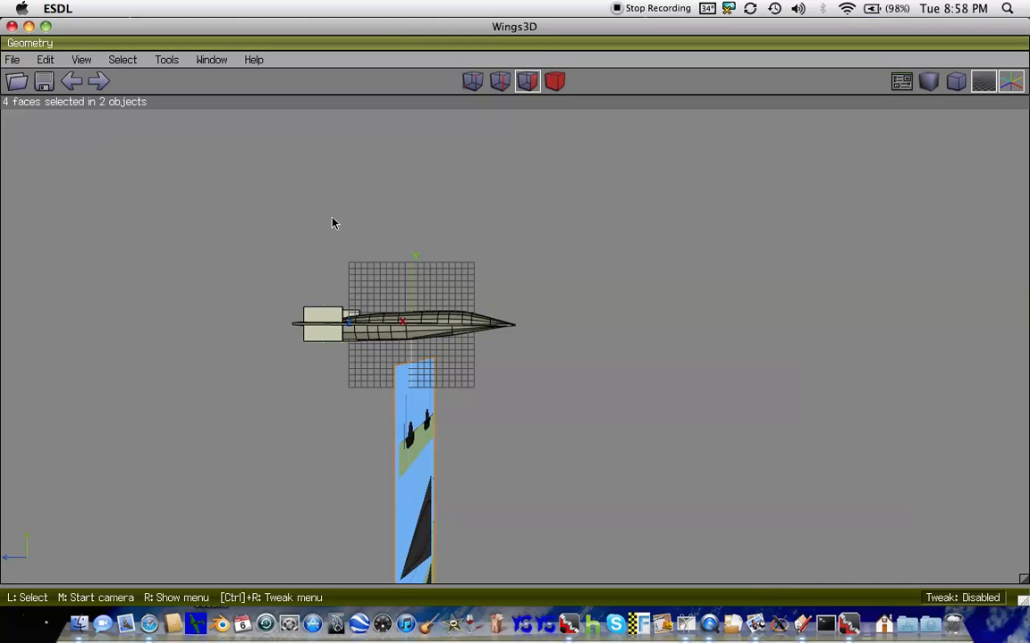
scroll(332, 223, up, 3)
key(Left)
key(Left)
key(Left)
key(Left)
key(Left)
key(Left)
key(Left)
key(Left)
key(Left)
key(Left)
key(Left)
key(Left)
key(Left)
key(Left)
key(Left)
key(Left)
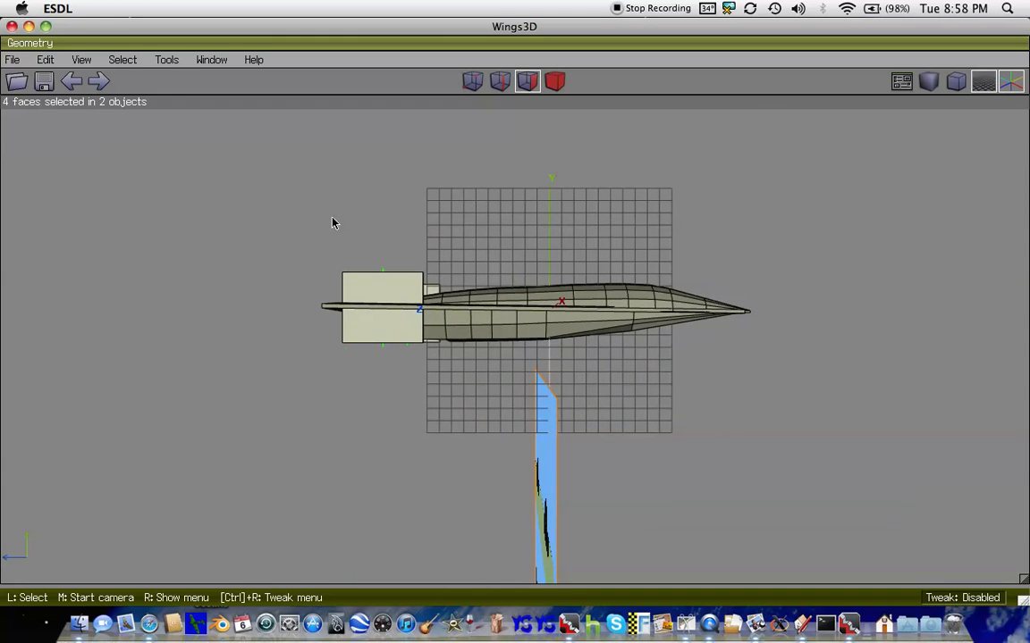
- Clear the face selection and select the narrow top faces of both tail fins
scroll(333, 222, up, 3)
key(Up)
key(Up)
key(Up)
key(Up)
key(Up)
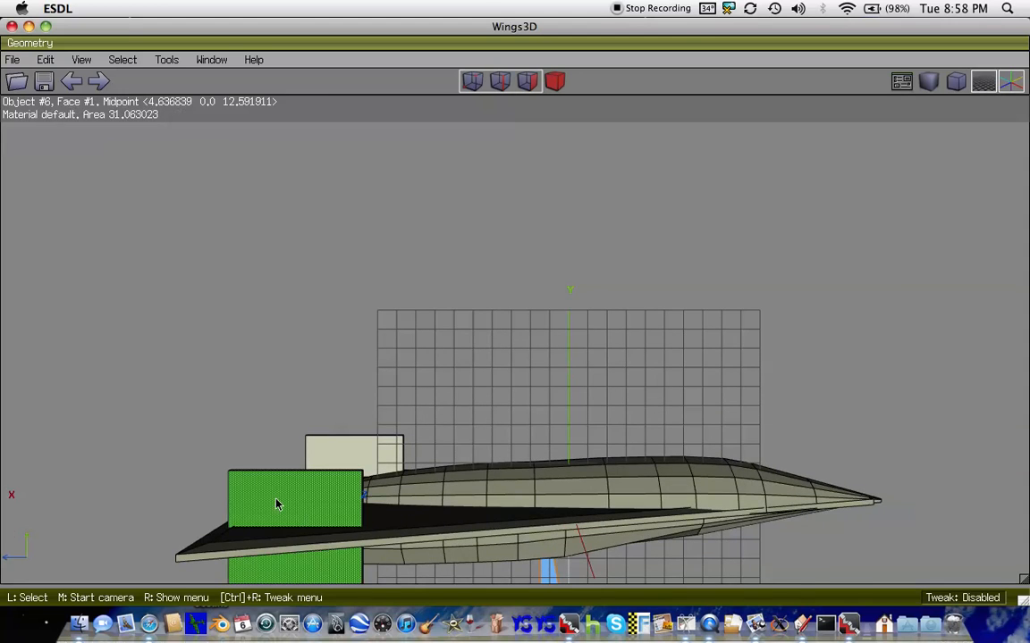
scroll(277, 504, up, 2)
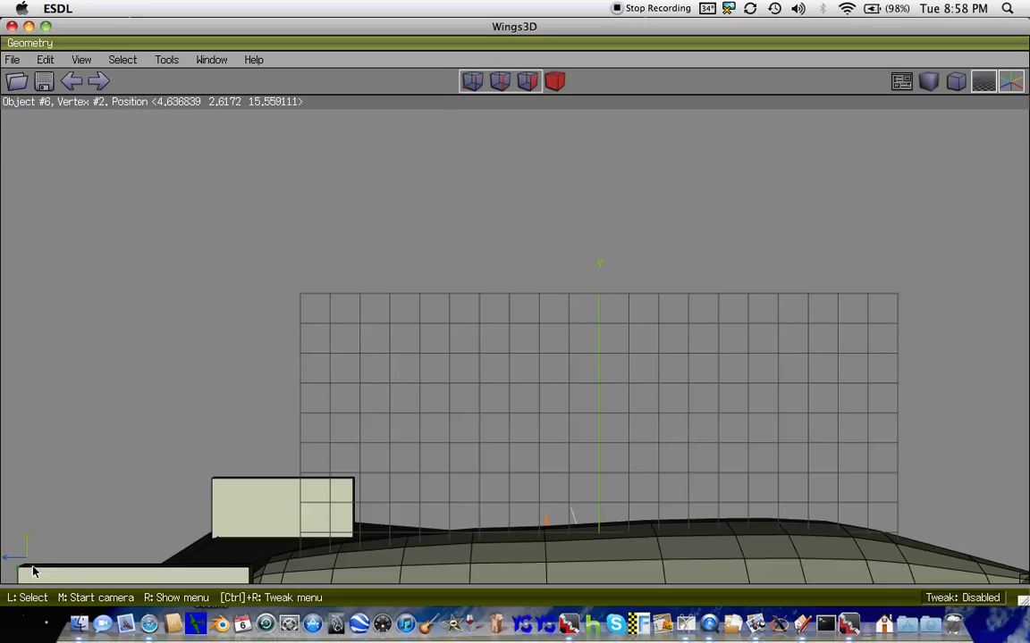
scroll(37, 572, up, 2)
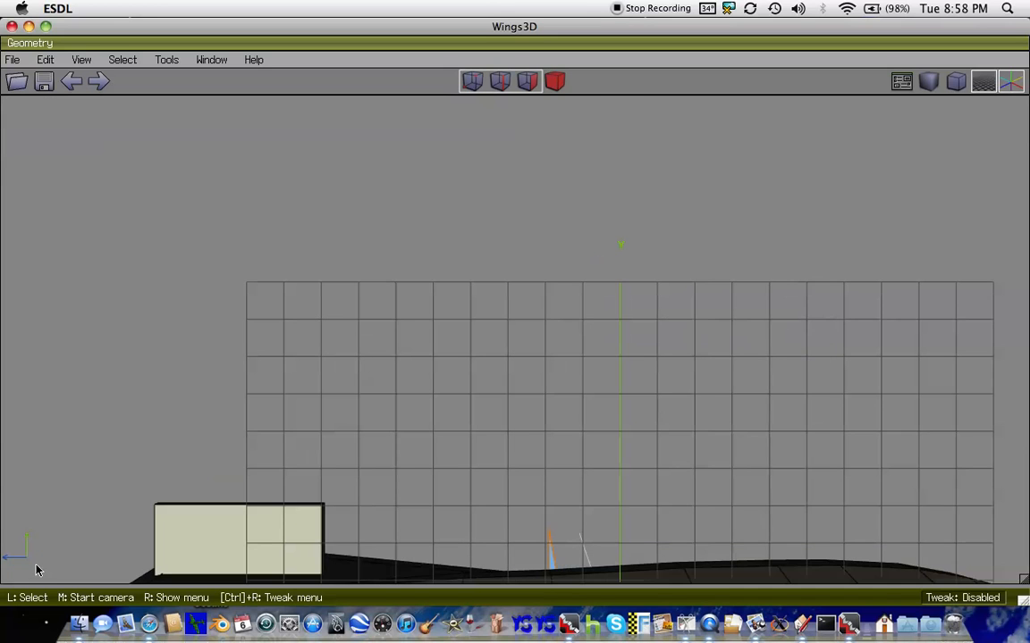
key(y)
scroll(37, 570, down, 10)
key(Down)
scroll(37, 572, up, 4)
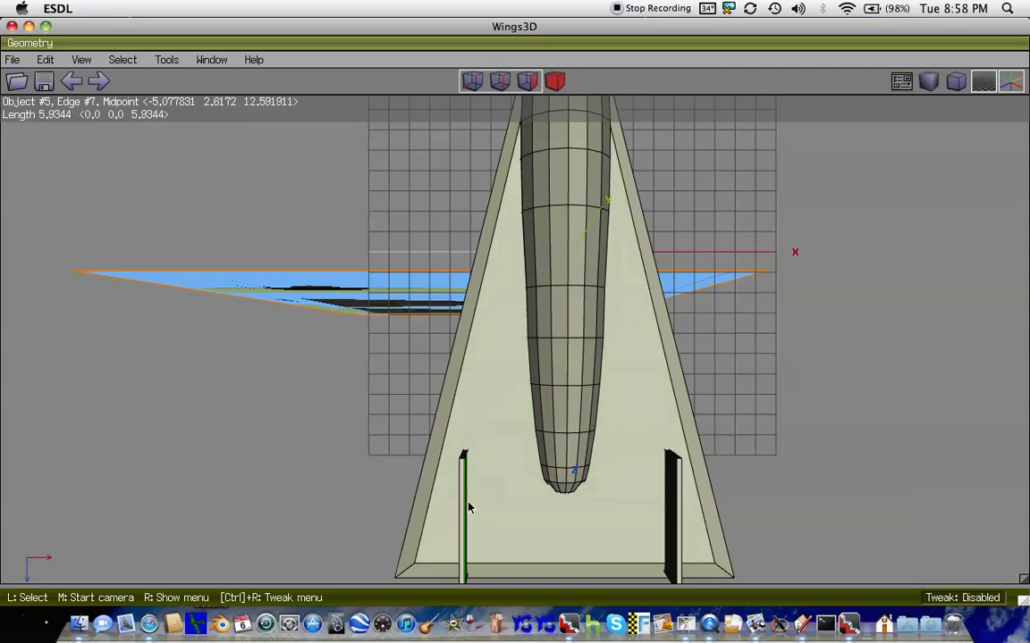
click(461, 500)
scroll(671, 510, up, 2)
scroll(671, 509, down, 1)
click(782, 552)
key(x)
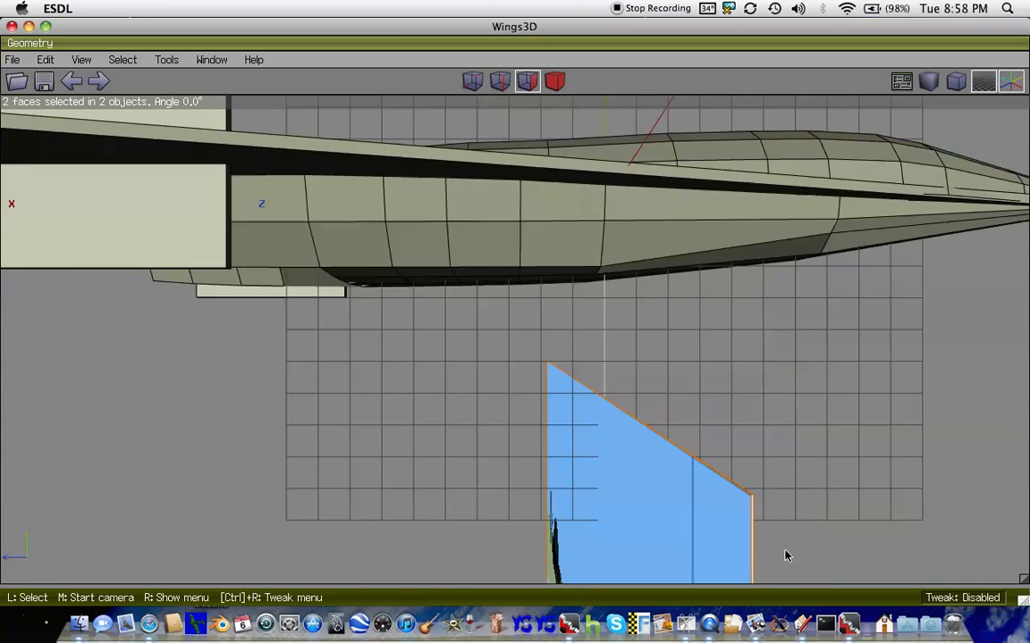
scroll(784, 556, down, 3)
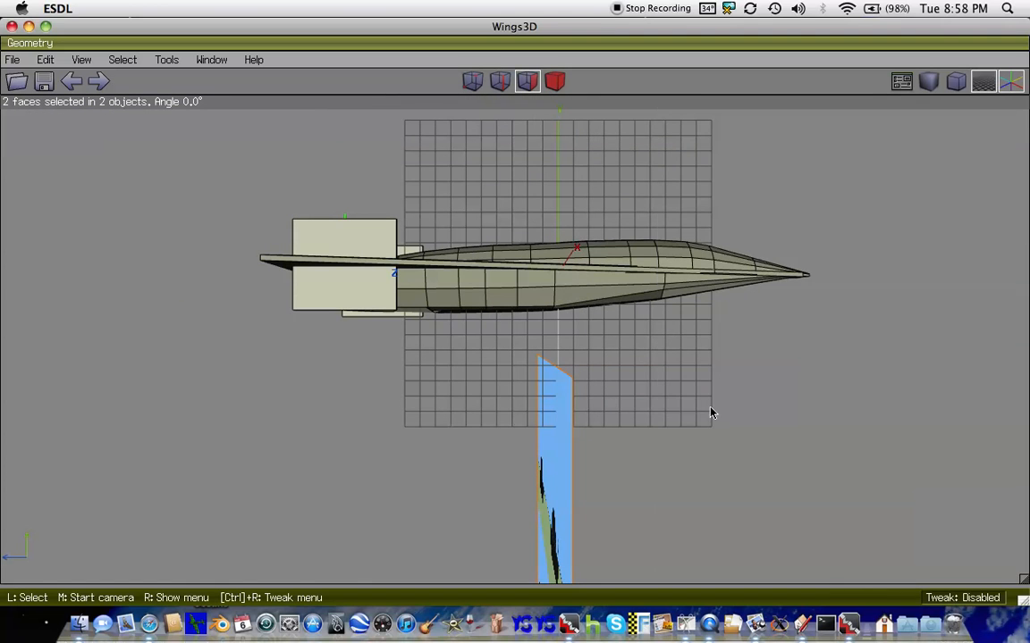
- Move the top faces of both tail fins down along the Y axis to wing level
right_click(710, 413)
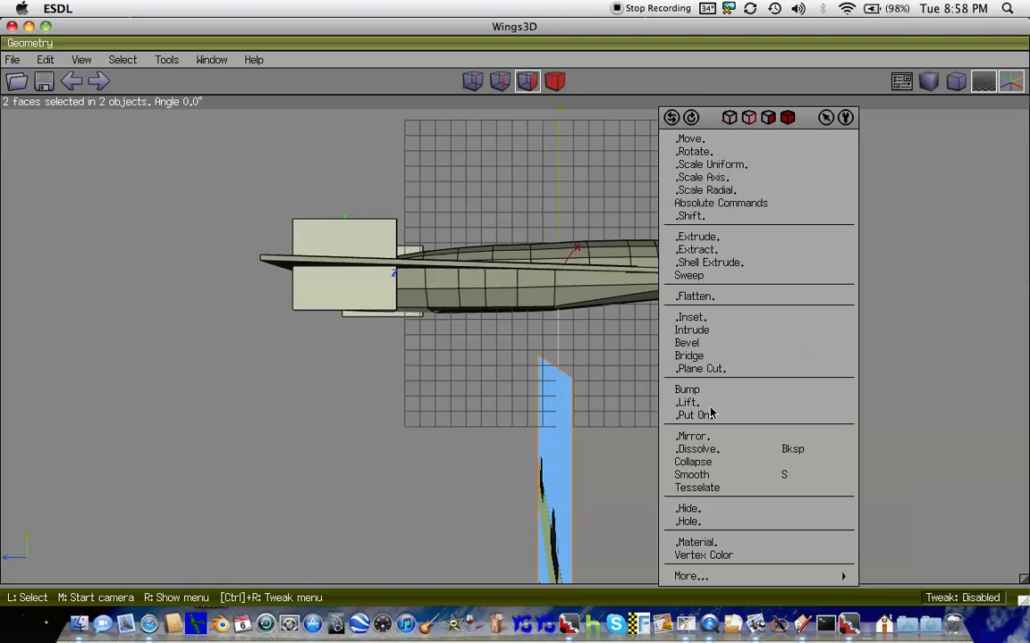
click(690, 140)
click(679, 197)
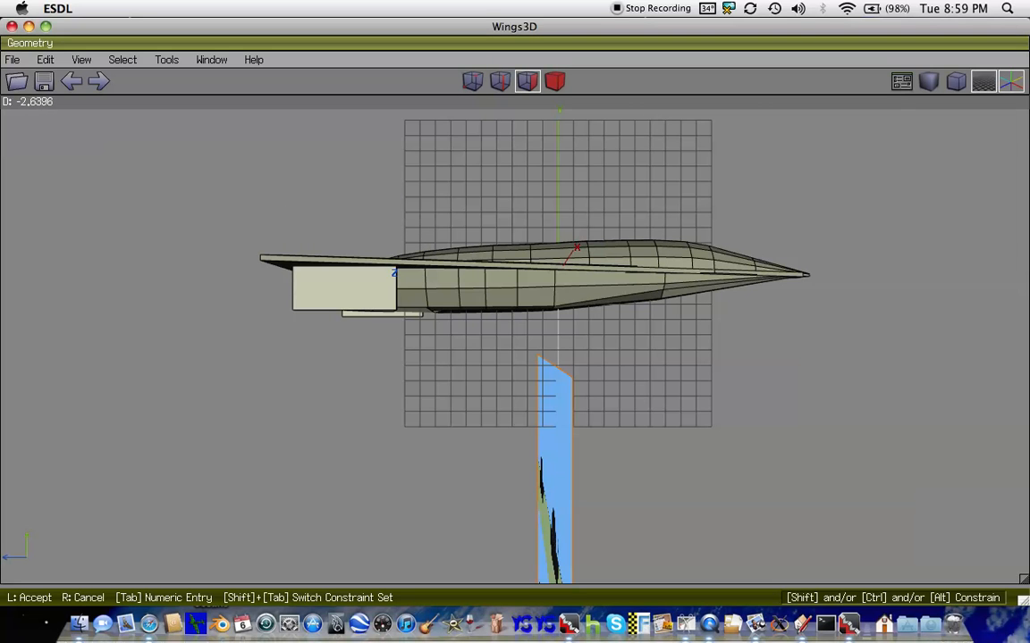
key(Up)
key(Up)
key(Up)
key(Up)
key(Up)
key(Up)
key(Up)
key(Up)
key(Up)
key(Up)
key(Up)
key(Up)
key(Up)
key(Up)
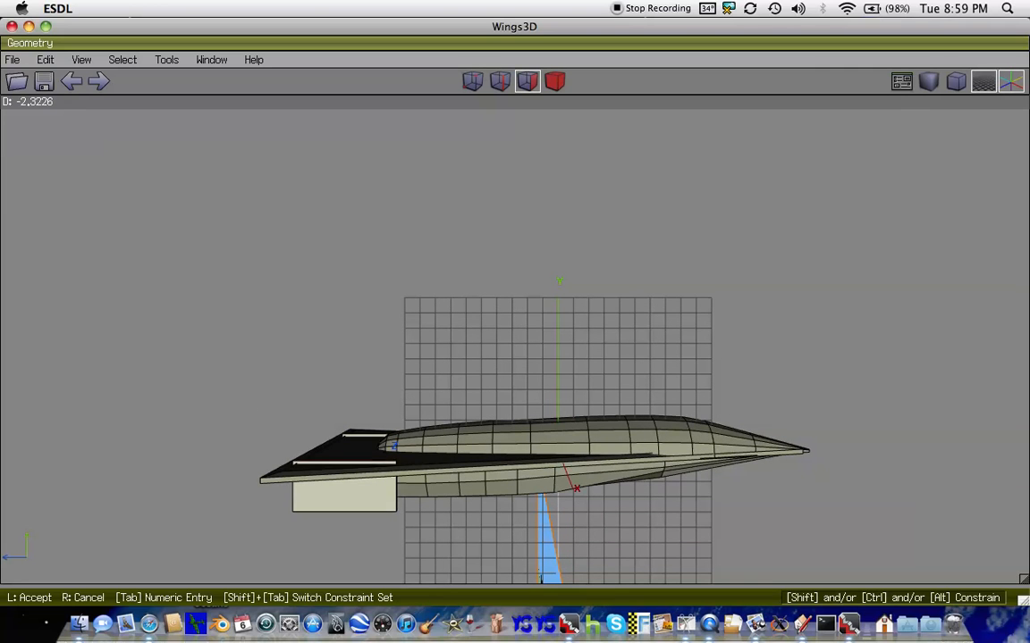
click(679, 198)
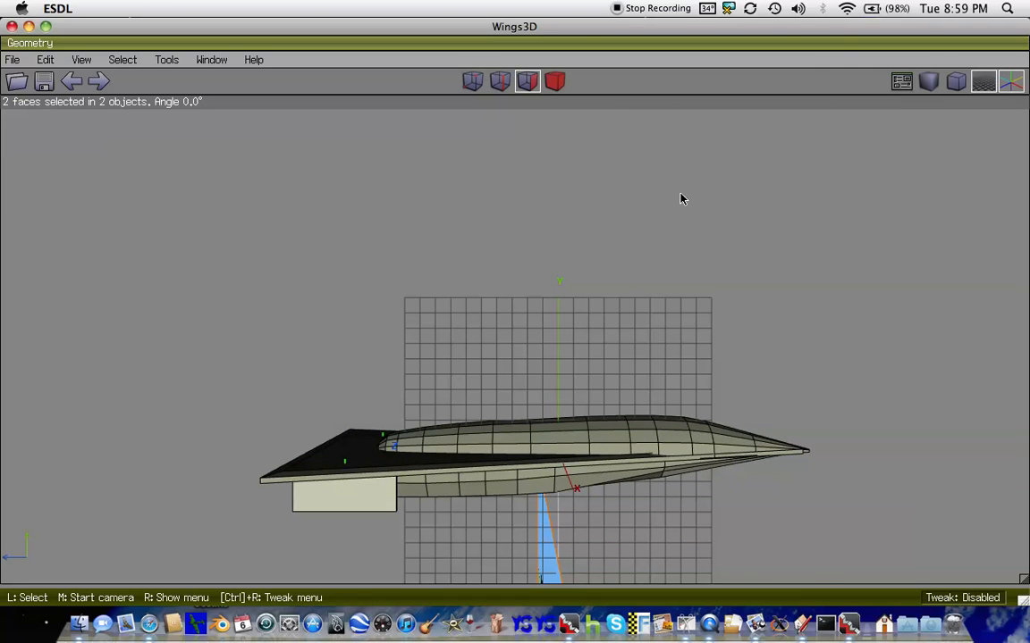
- Raise the top faces of both tail fins along the Y axis by about 2.5
right_click(679, 198)
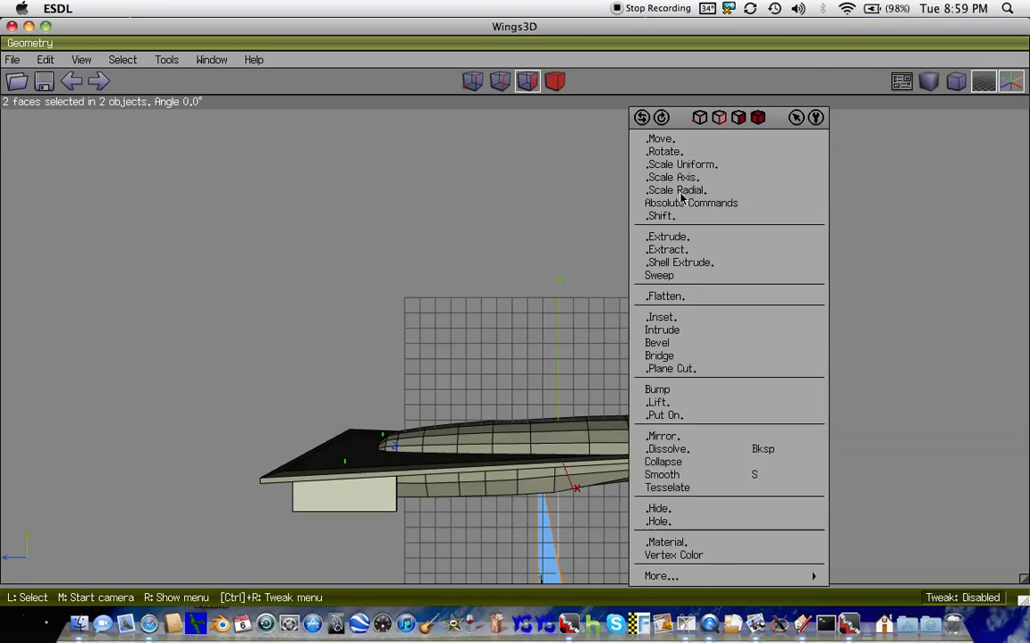
key(Escape)
right_click(679, 322)
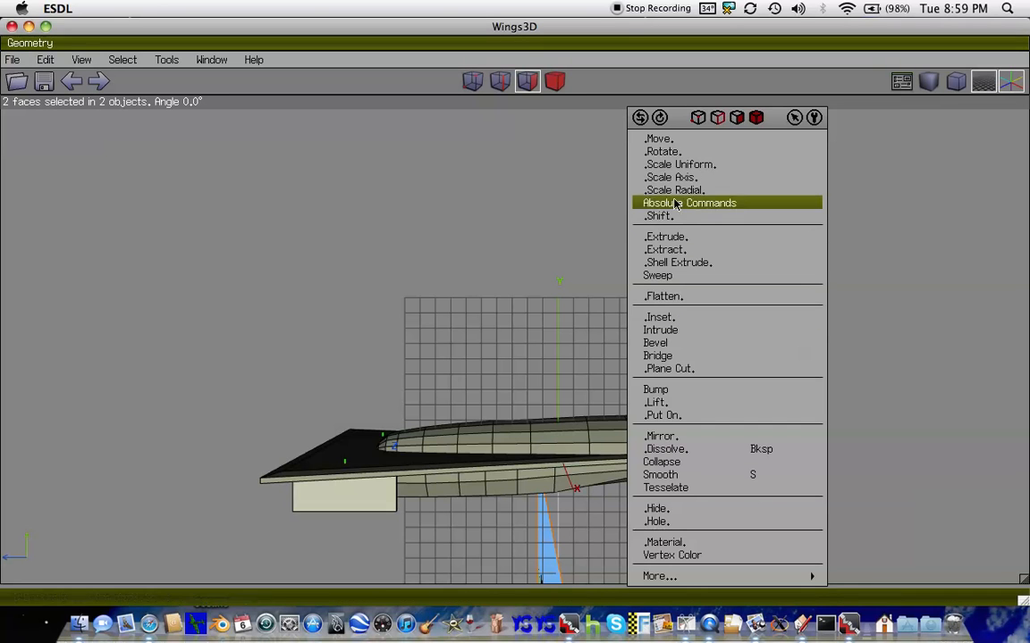
click(651, 138)
click(670, 197)
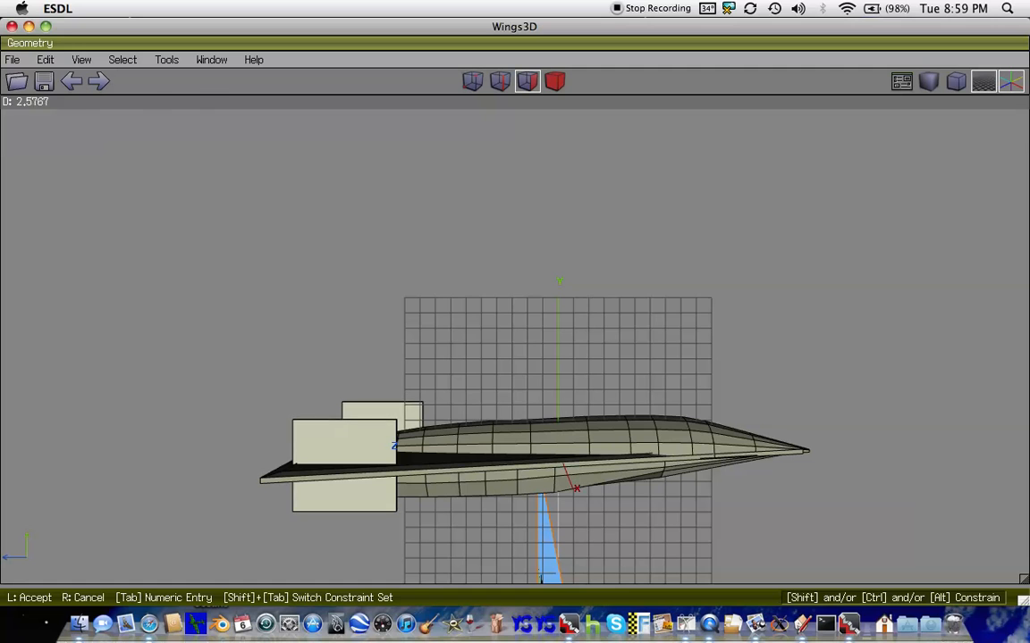
click(668, 197)
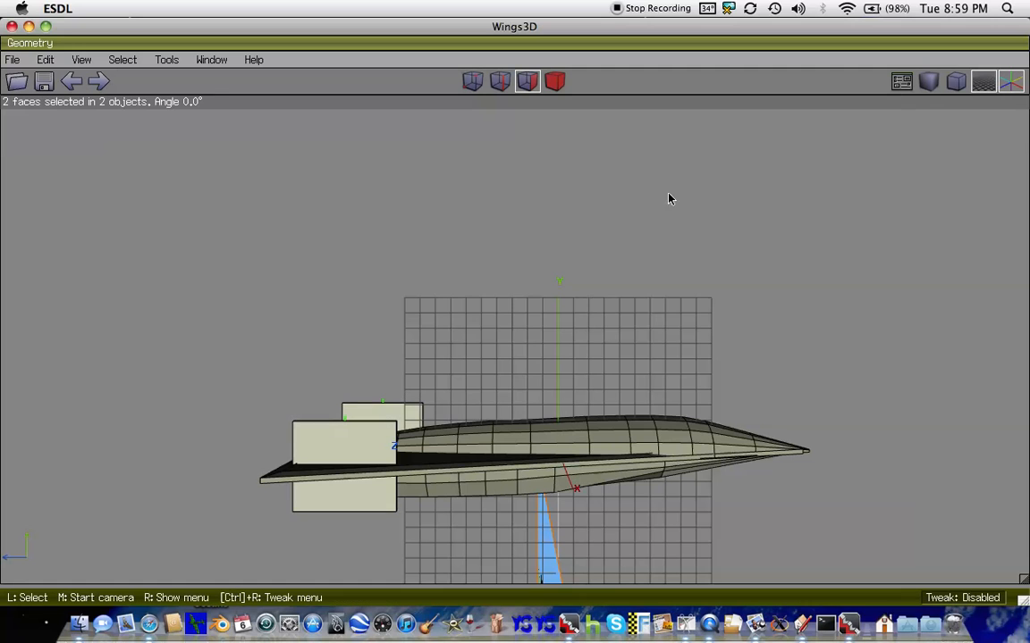
right_click(583, 206)
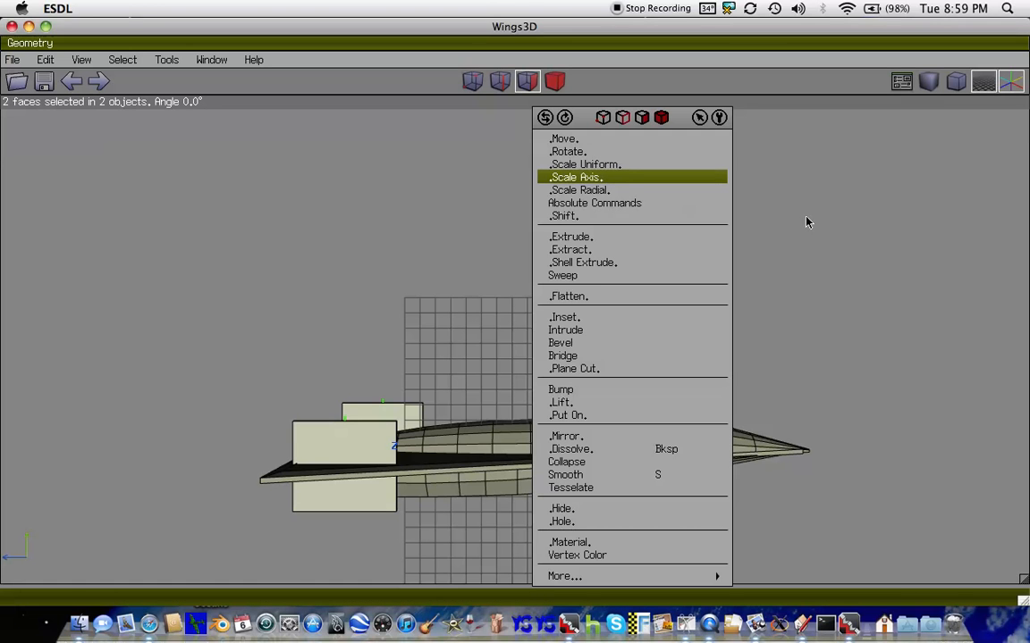
click(831, 236)
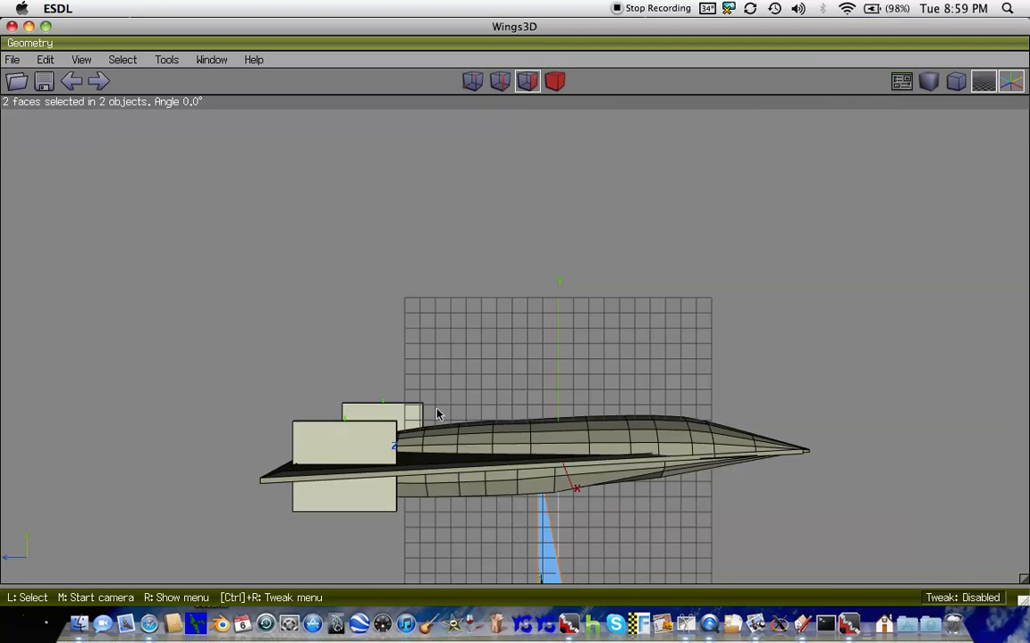
- Add the narrow bottom faces of both tail fins to the selected top faces
key(Down)
key(Down)
key(Down)
key(Down)
key(Down)
key(Down)
key(Down)
key(Down)
key(Down)
key(Down)
key(Down)
key(Down)
key(Down)
key(Down)
key(Down)
key(Down)
key(Down)
key(Down)
key(Down)
key(Down)
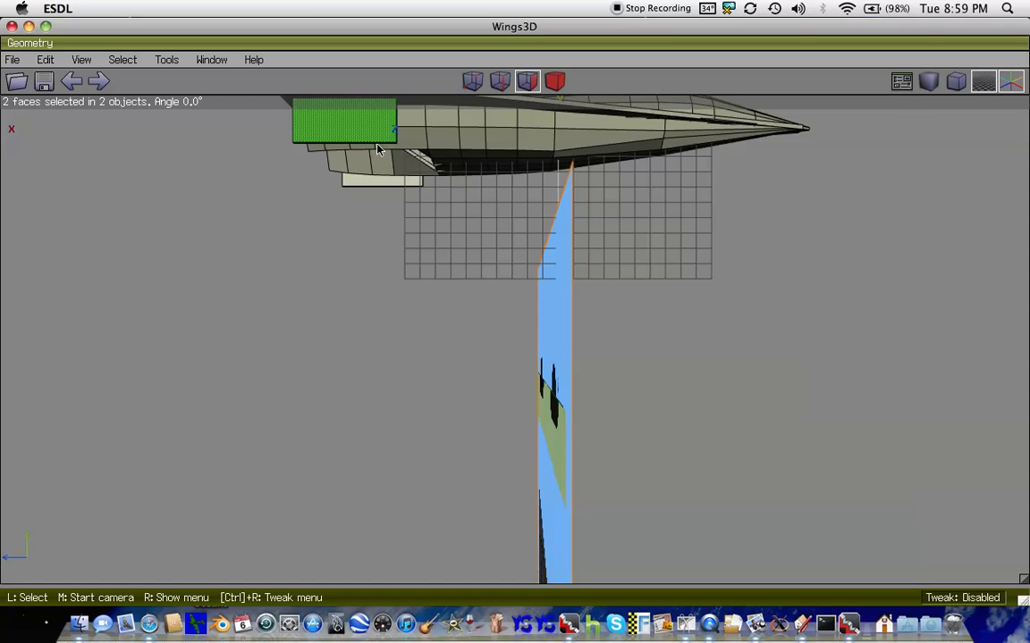
click(403, 183)
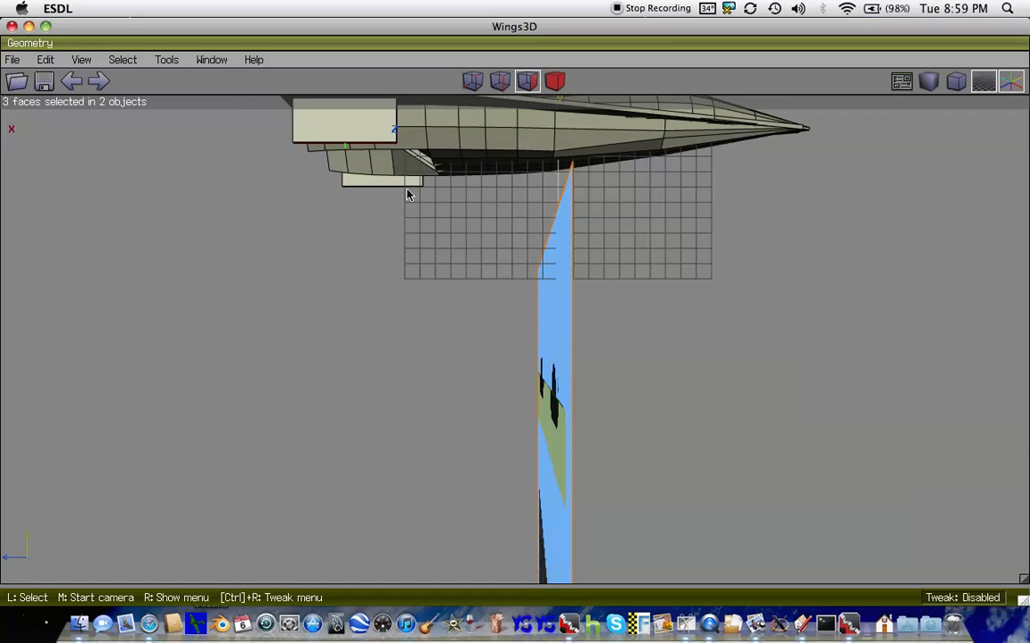
scroll(406, 192, up, 5)
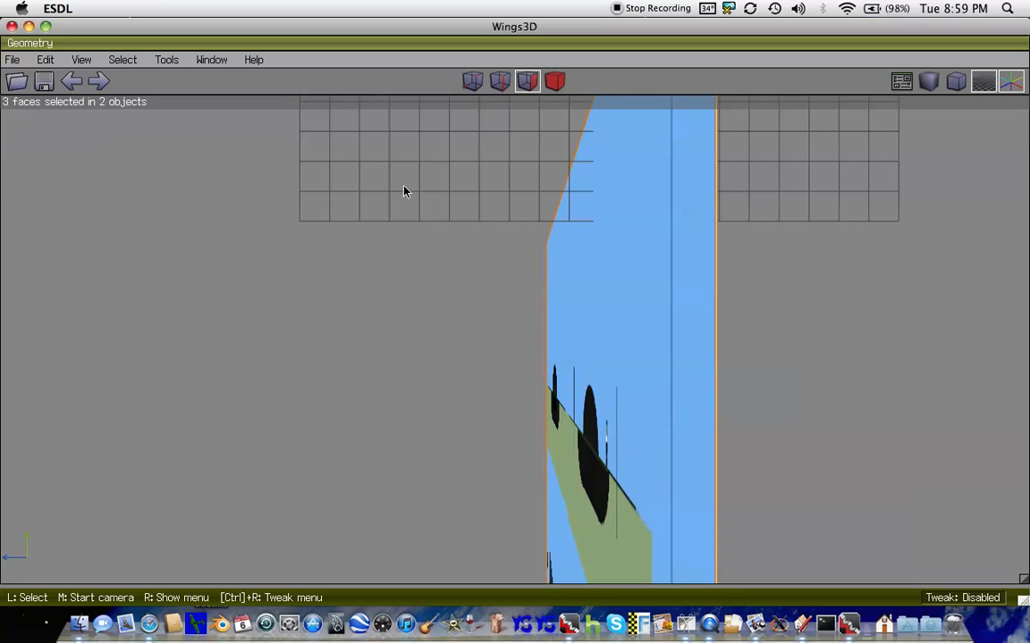
scroll(404, 191, down, 3)
click(339, 143)
key(Up)
key(Up)
key(Up)
key(Up)
key(Up)
key(Up)
key(Up)
key(Up)
key(Up)
key(Up)
key(Up)
key(Up)
key(Up)
key(Up)
key(Up)
key(Up)
key(Up)
key(Up)
key(Up)
key(Up)
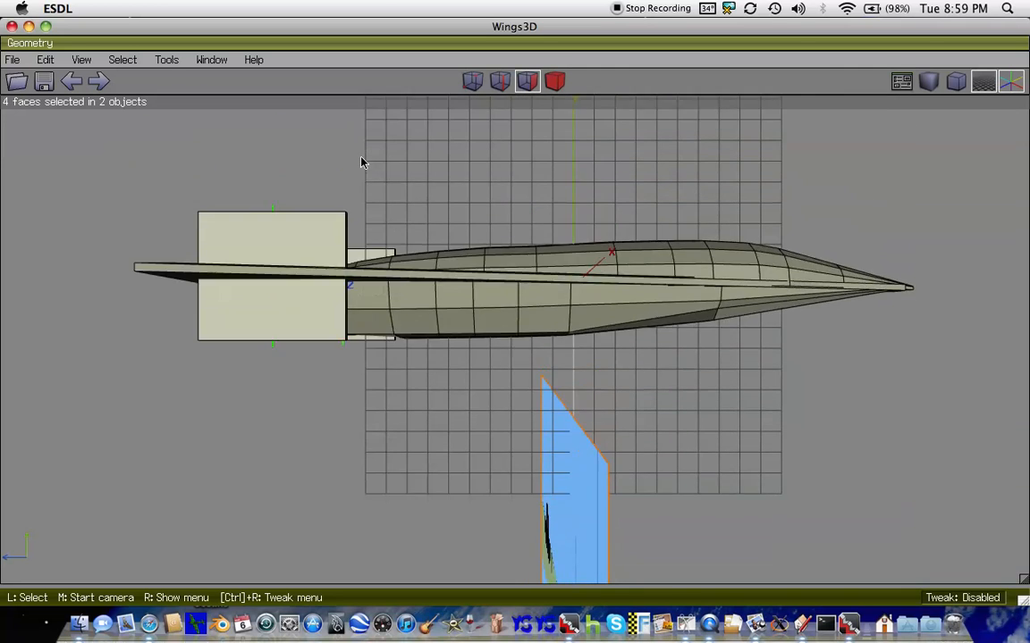
- Scale the top and bottom faces of both fins along the Z axis to about 32%
right_click(361, 162)
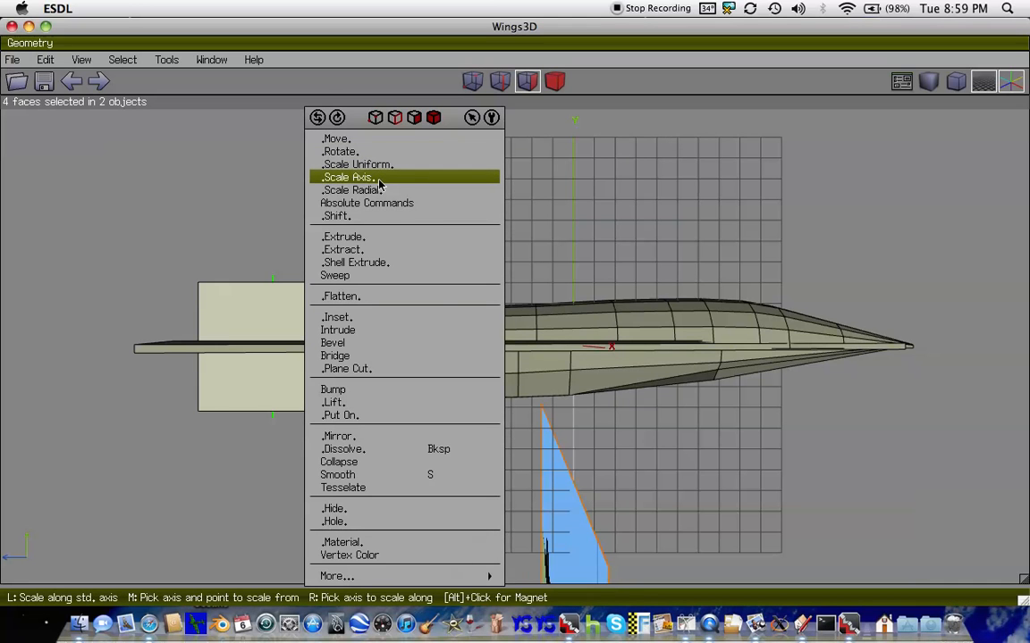
click(380, 183)
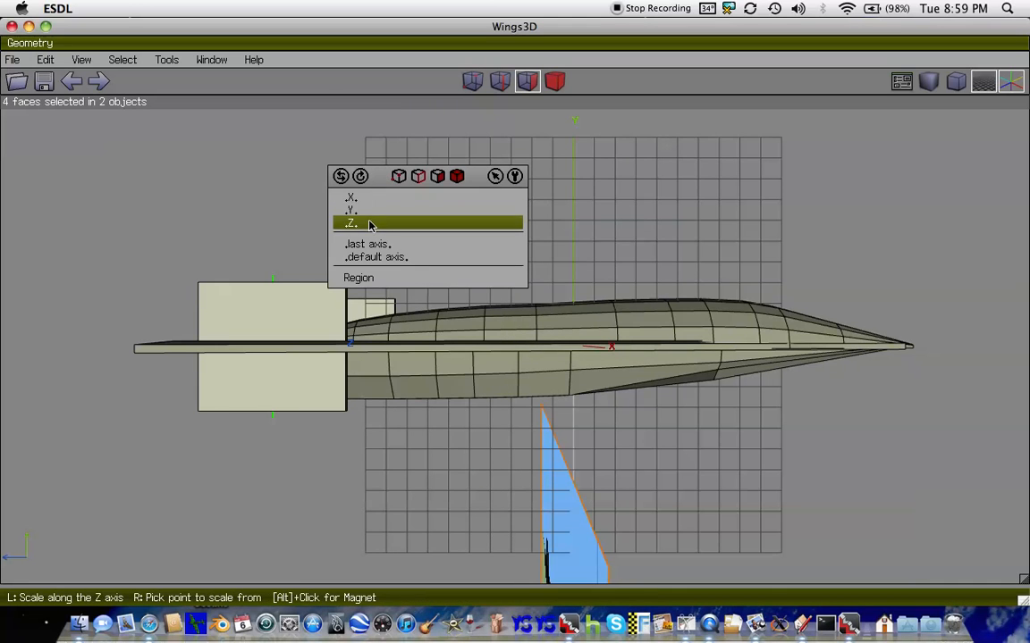
click(334, 202)
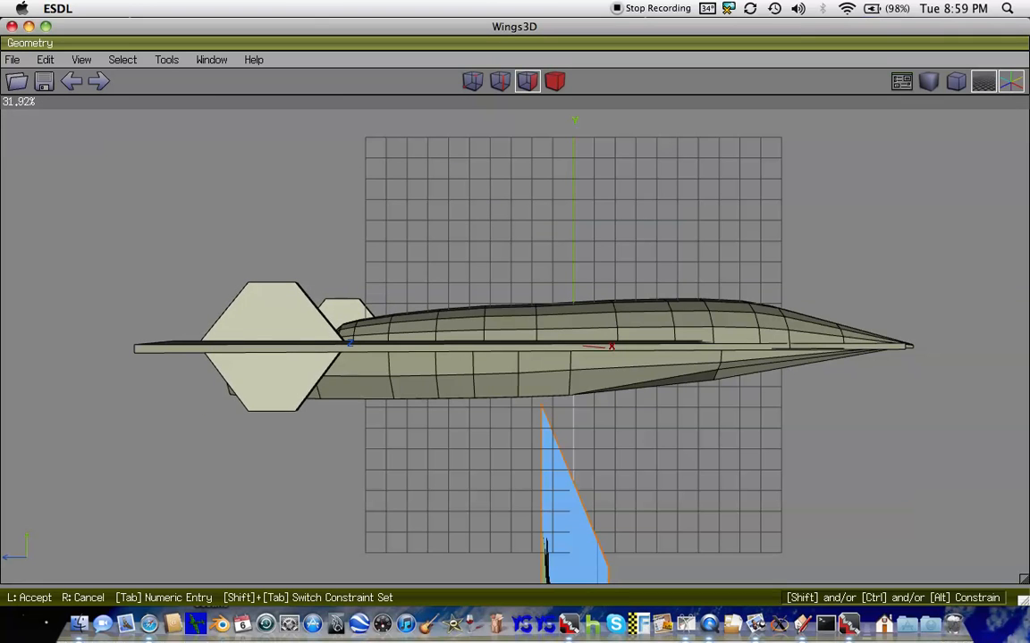
click(371, 227)
- Move the fins' top and bottom faces about 4.0 rearward along the Z axis to sweep the fins back
right_click(371, 227)
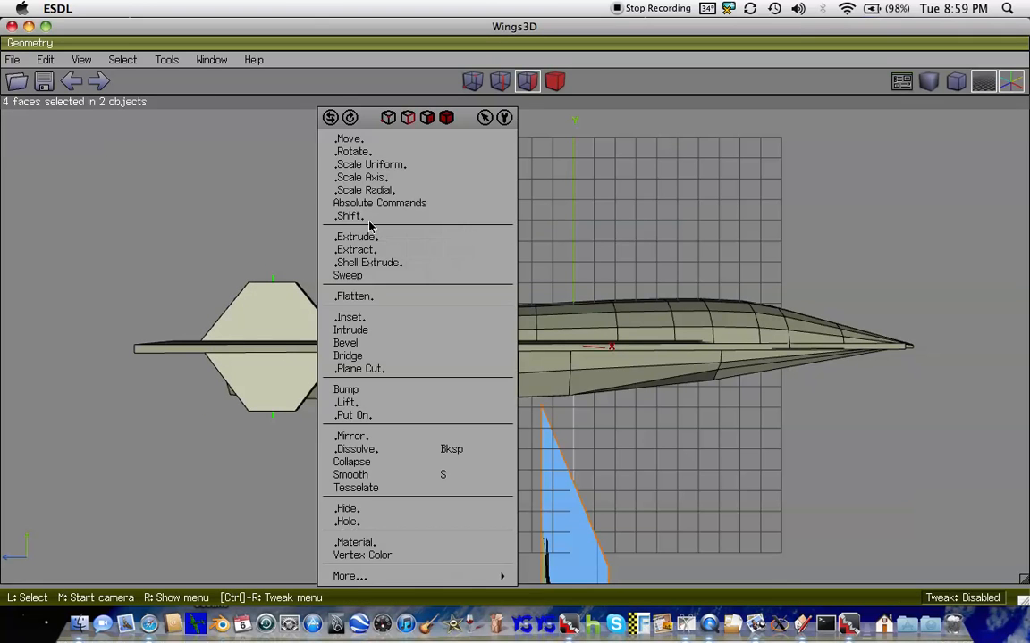
click(356, 140)
click(354, 207)
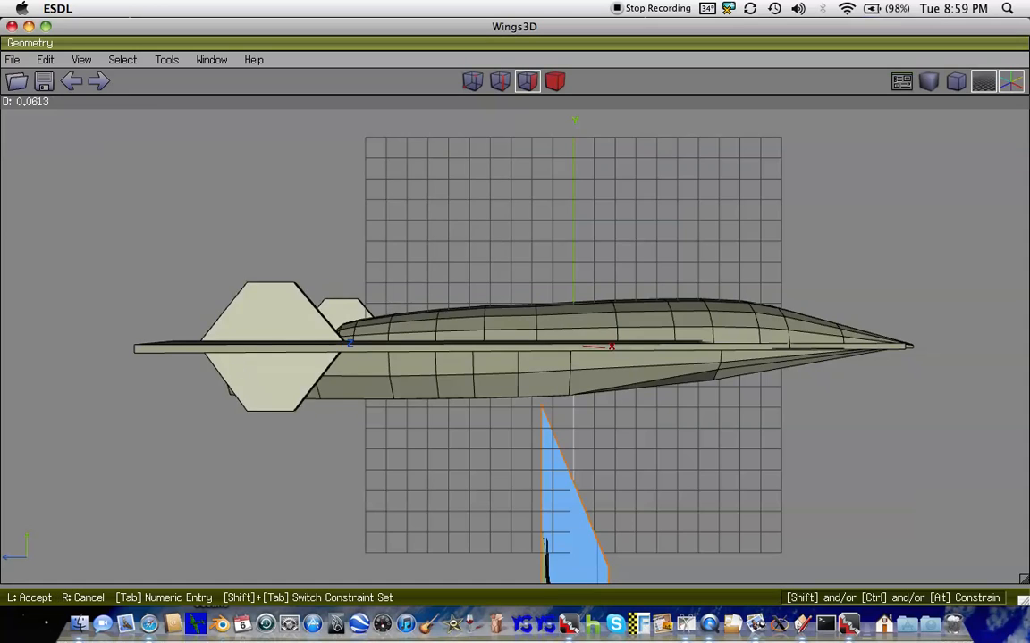
scroll(536, 344, down, 5)
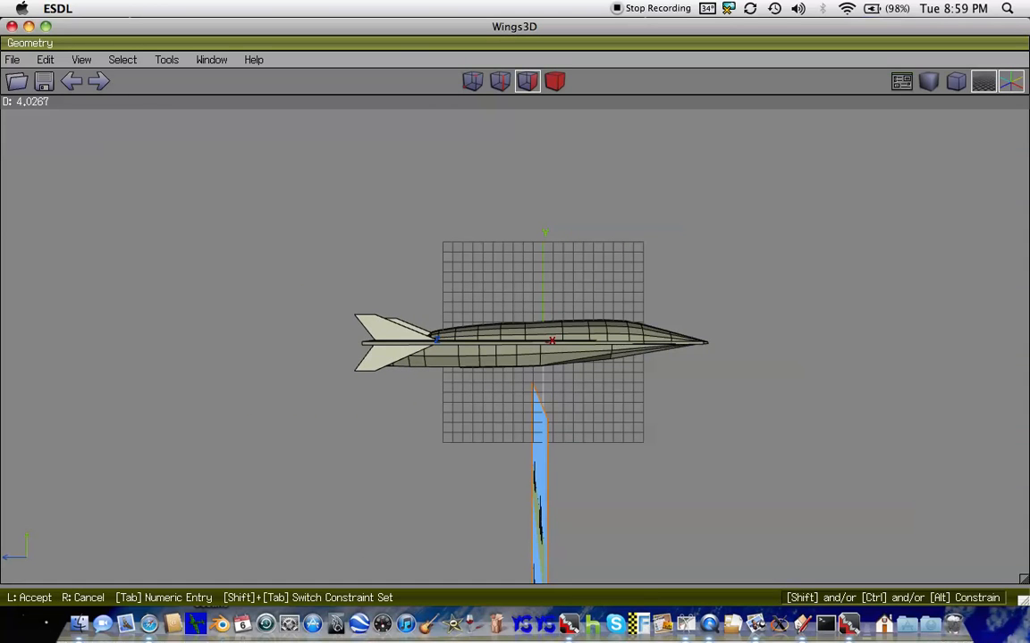
click(270, 242)
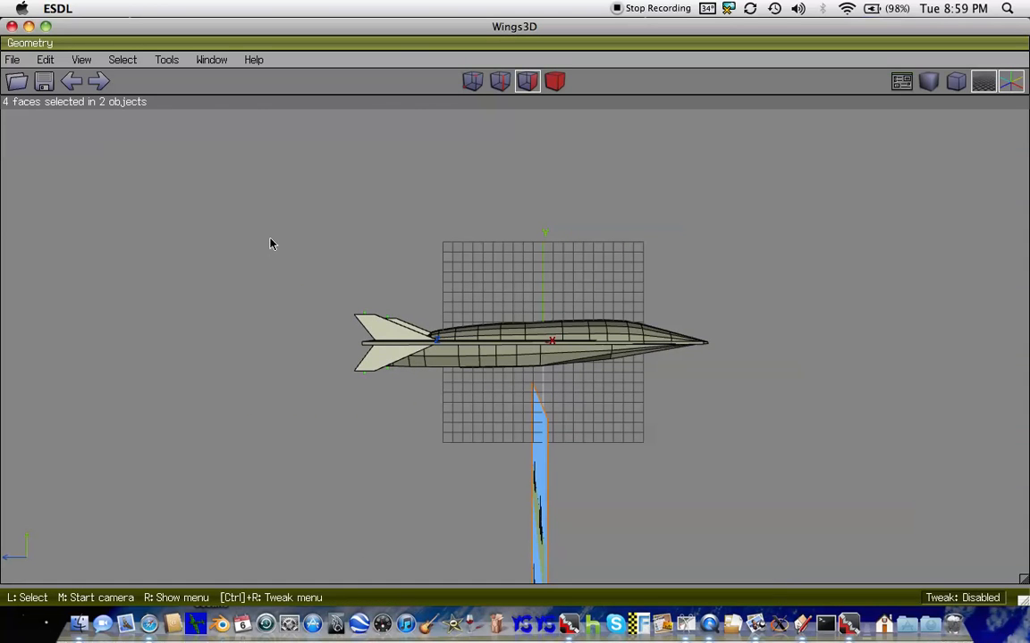
- Rotate the selected top and bottom faces of both tail fins around the X axis by about 0.5°, checking against the reference image
right_click(270, 242)
click(268, 152)
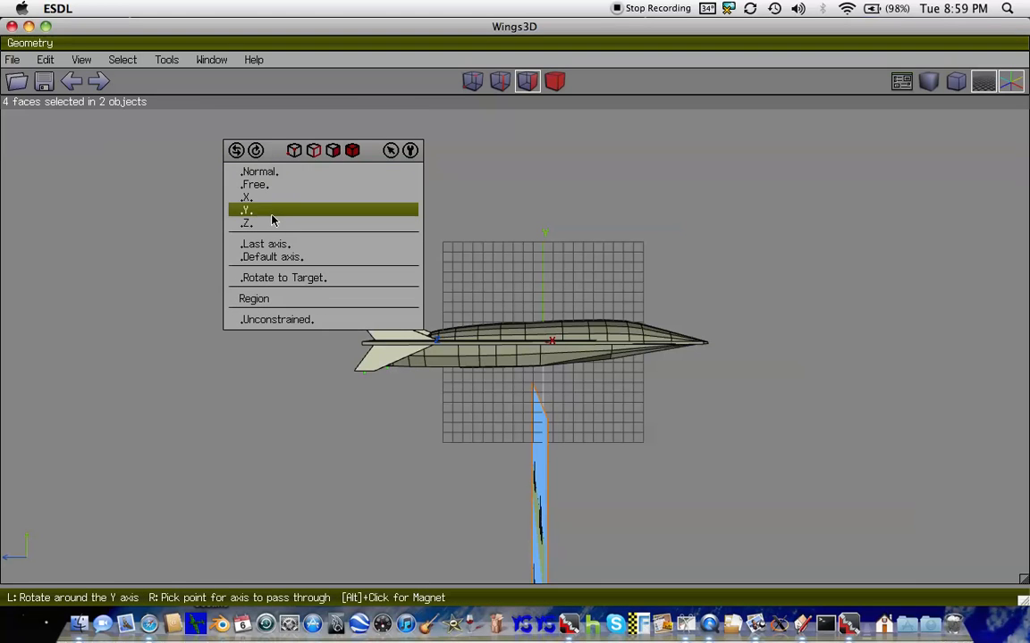
click(265, 197)
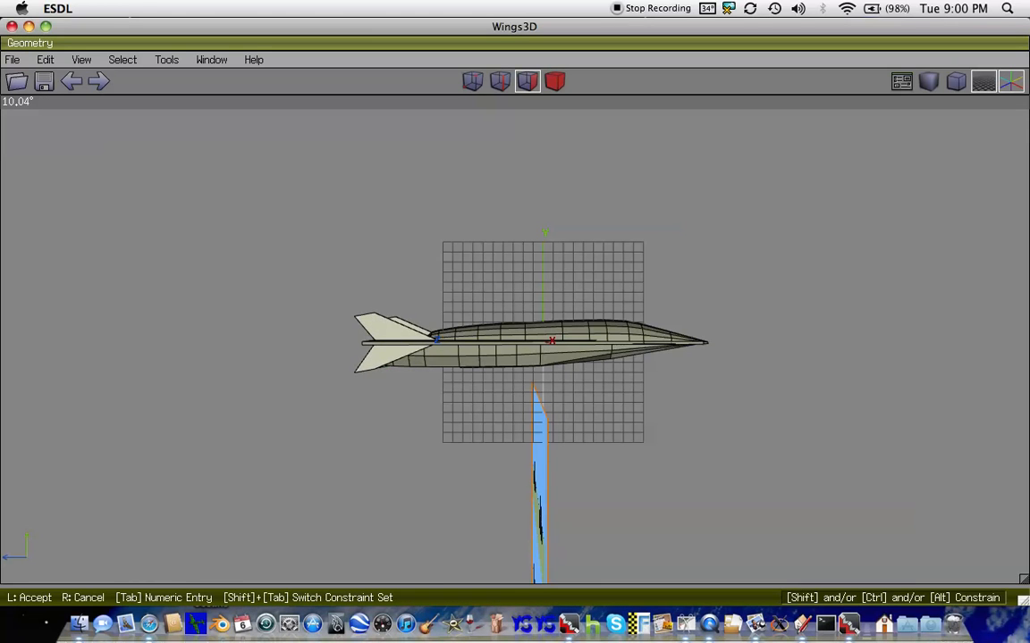
key(Right)
key(Right)
key(Right)
key(Right)
key(Right)
key(Right)
key(Right)
key(Right)
key(Right)
key(Right)
key(Right)
key(Right)
key(Right)
key(Right)
key(Right)
key(Right)
key(Right)
key(Down)
key(Down)
key(Down)
key(Down)
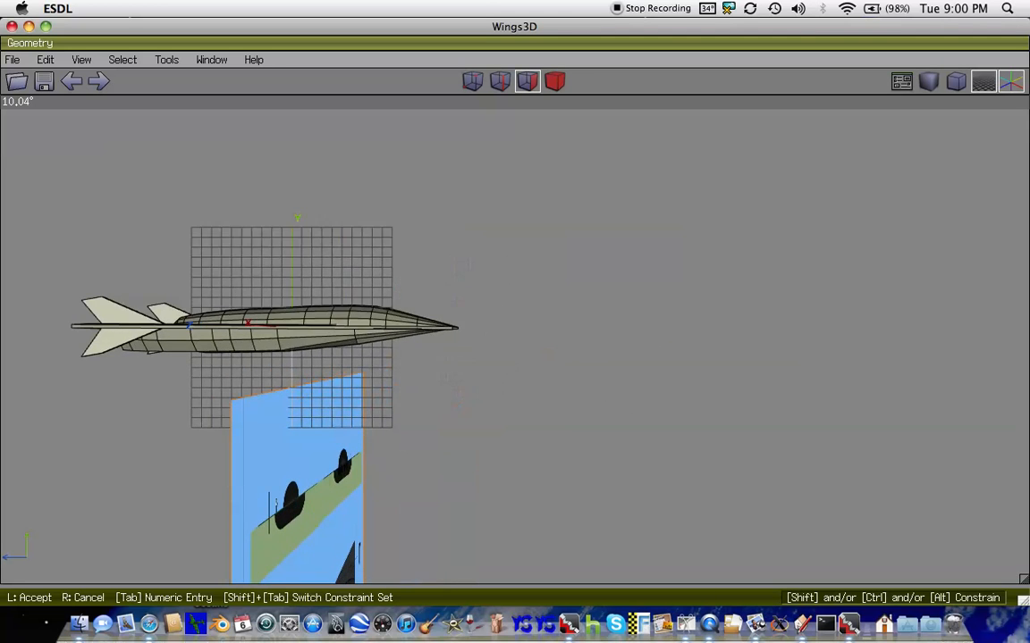
key(Down)
key(Down)
key(Down)
key(Down)
key(Down)
key(Down)
key(Down)
key(Down)
key(Down)
key(Down)
key(Down)
key(Down)
key(Down)
key(Down)
key(Down)
key(Down)
key(Down)
key(Down)
key(Down)
key(Down)
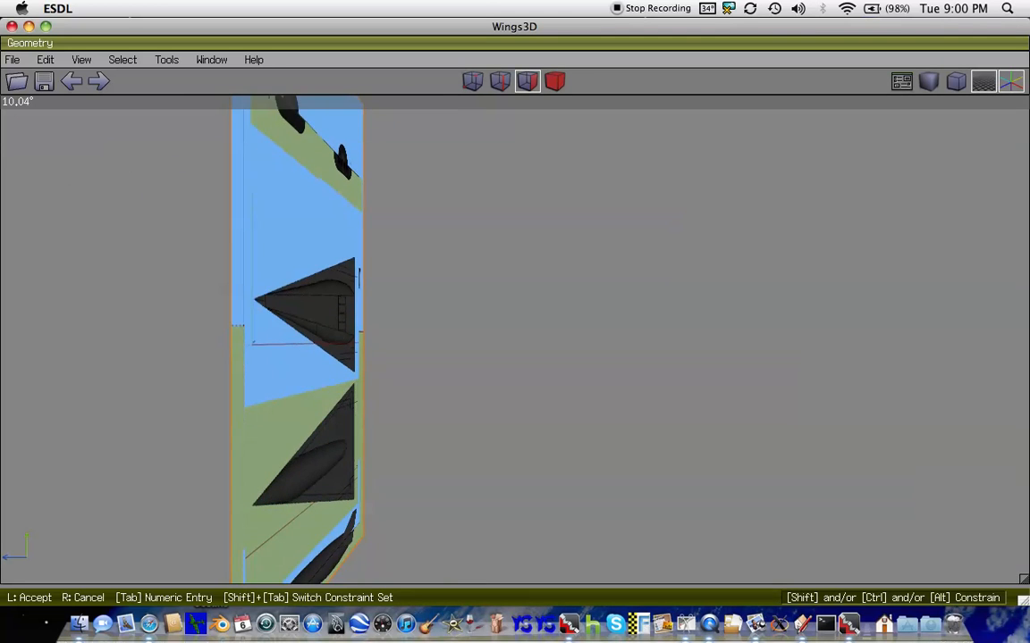
key(Right)
key(Right)
key(Right)
key(Right)
key(Right)
key(Right)
key(Right)
key(Right)
key(Right)
key(Right)
key(Right)
key(Right)
key(Right)
key(Right)
key(Right)
key(Right)
key(Right)
key(Right)
key(Right)
key(Right)
key(Up)
key(Up)
key(Up)
key(Up)
key(Up)
key(Up)
key(Up)
key(Up)
key(Up)
key(Up)
key(Up)
key(Up)
key(Up)
key(Up)
key(Up)
key(Up)
key(Up)
key(Up)
key(Up)
key(Up)
key(Up)
key(Left)
key(Left)
key(Left)
key(Left)
key(Left)
key(Left)
key(Left)
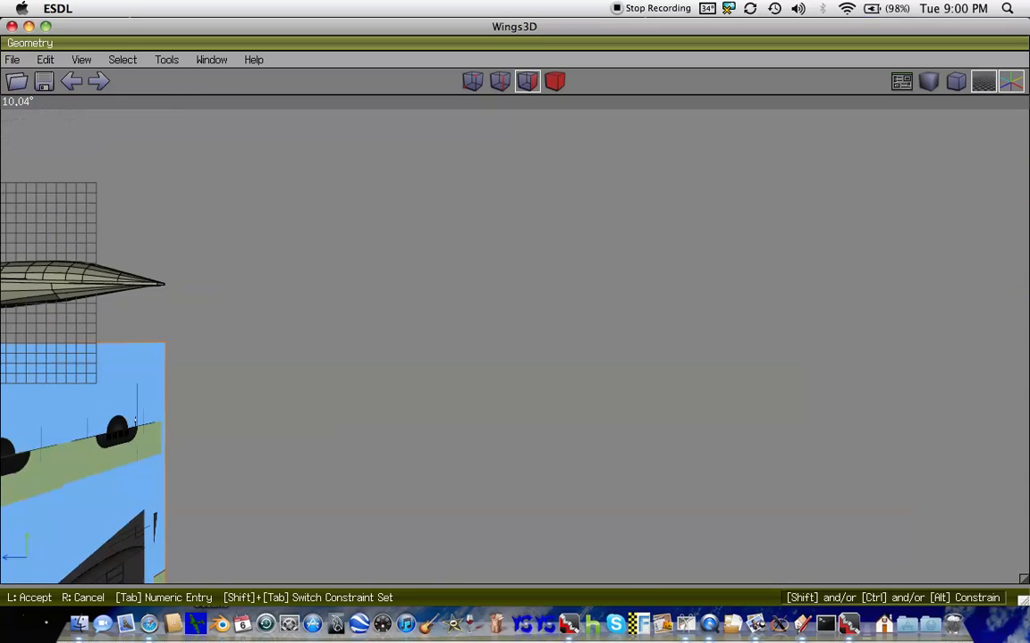
key(Left)
key(Left)
key(Left)
key(Left)
key(Left)
key(Left)
key(Left)
key(Left)
key(Left)
key(Left)
key(Left)
key(Left)
key(Left)
key(Left)
key(Left)
key(Left)
key(Left)
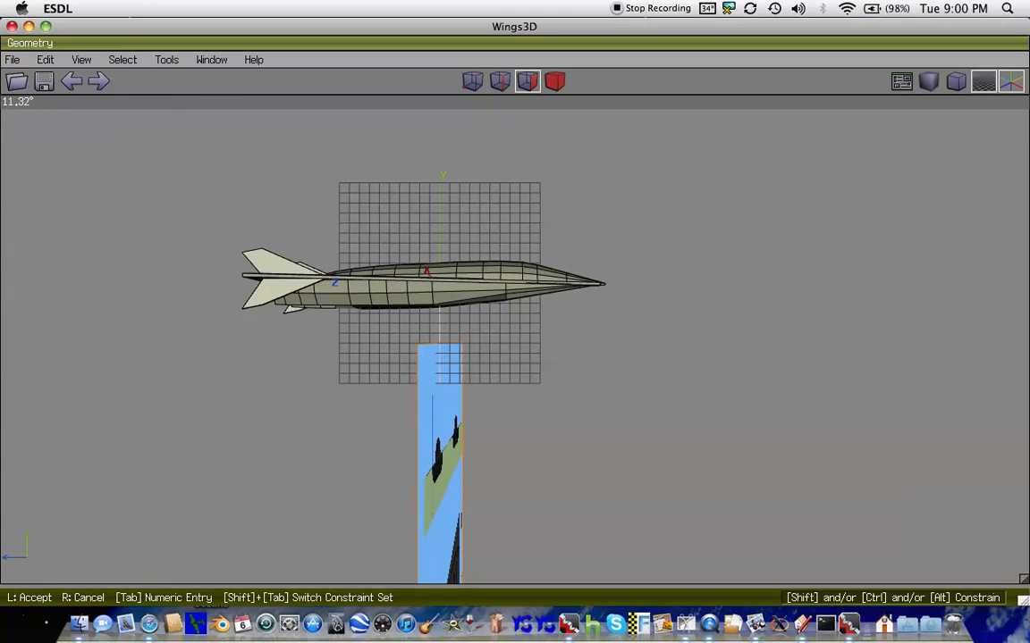
drag(251, 268, 243, 268)
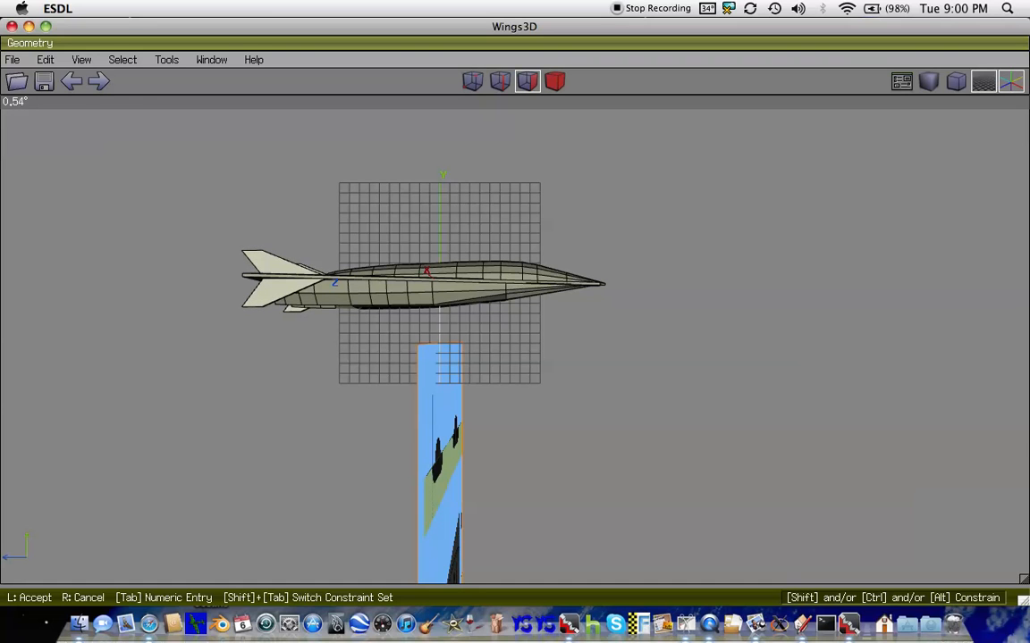
click(266, 204)
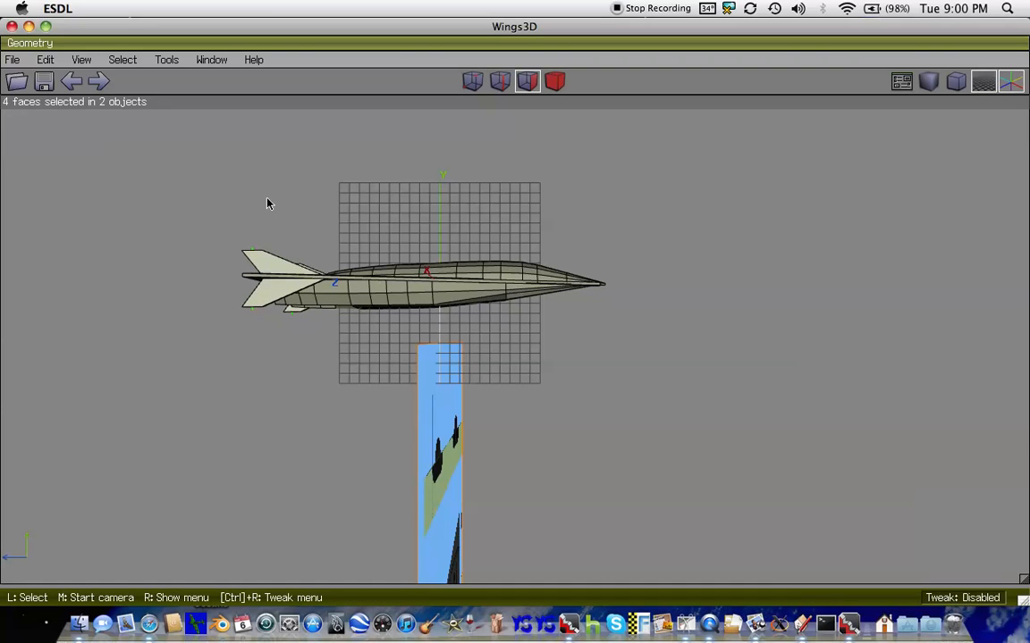
- Clear the face selection and select the eight top vertices of both tail fins in vertex mode
key(space)
key(Up)
key(Up)
key(Up)
key(Up)
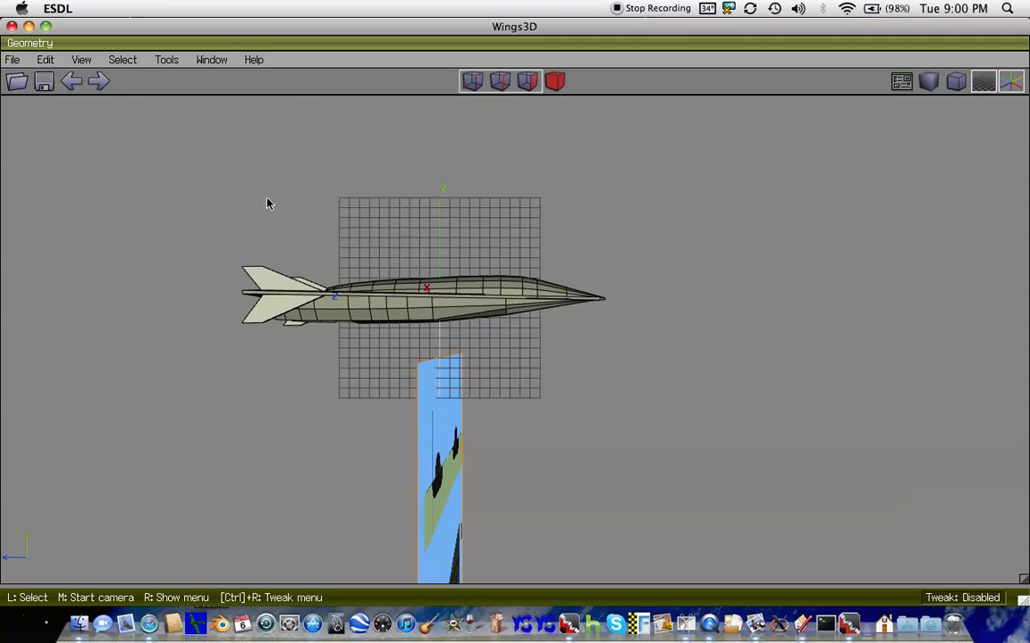
click(471, 82)
drag(134, 264, 307, 325)
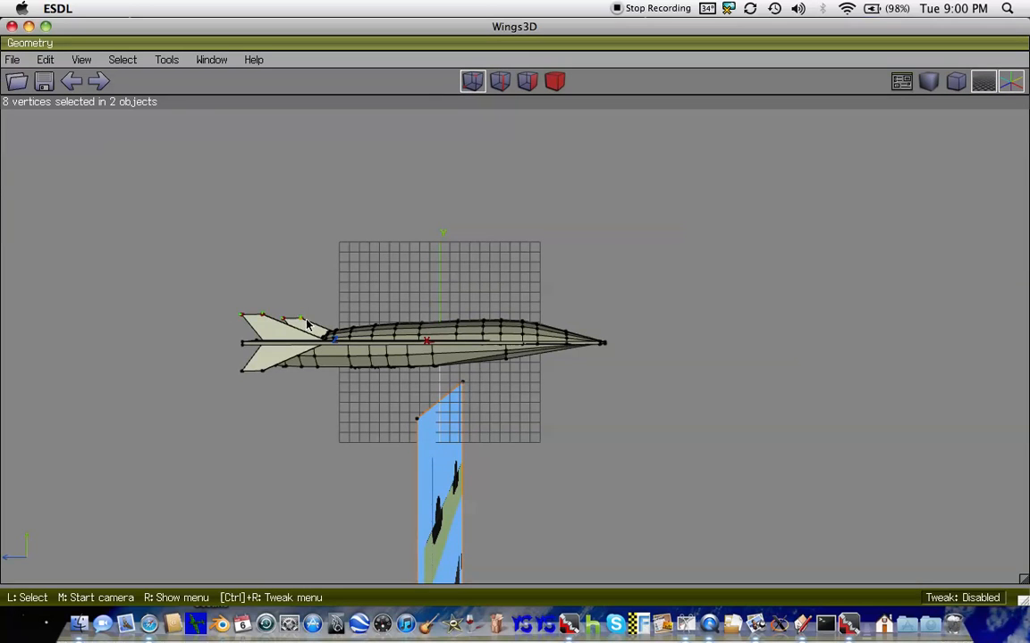
- Examine the tail fin shape in the reference image's aircraft views below the model
key(Right)
key(Right)
key(Right)
key(Right)
key(Right)
key(Right)
key(Right)
key(Right)
key(Right)
key(Right)
key(Right)
key(Right)
key(Down)
key(Down)
key(Down)
key(Down)
key(Down)
key(Down)
key(Down)
key(Down)
key(Down)
key(Down)
key(Down)
key(Down)
key(Down)
key(Down)
key(Down)
key(Down)
key(Down)
key(Down)
key(Down)
key(Down)
key(Down)
key(Up)
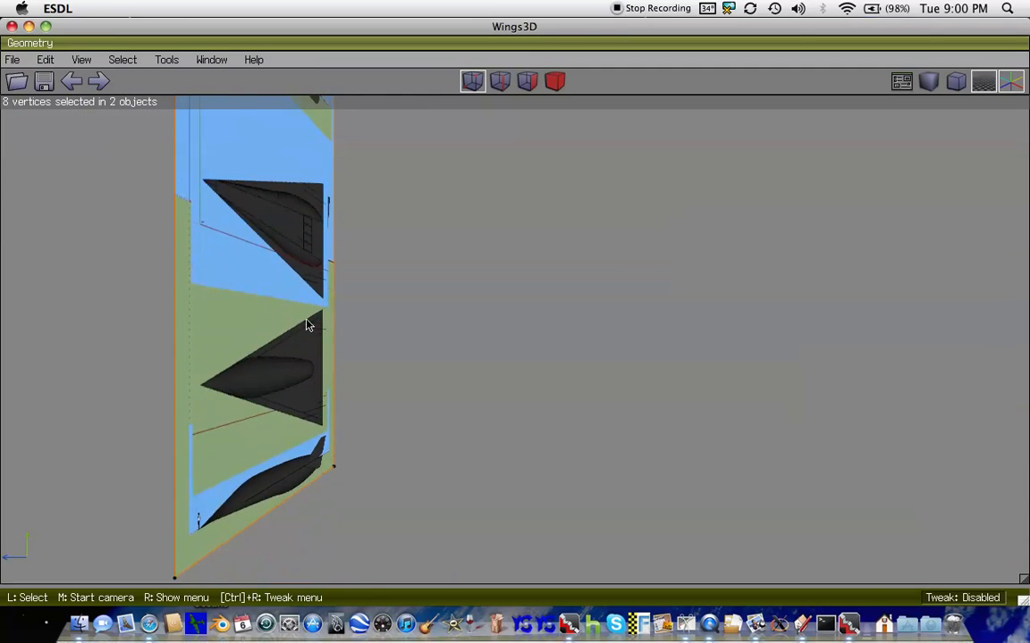
- Move the eight selected top vertices of both tail fins about 1.4 forward along the Z axis, and clear the selection
key(Up)
key(Up)
key(Up)
key(Up)
key(Up)
key(Up)
key(Up)
key(Up)
key(Up)
key(Up)
key(Up)
key(Up)
key(Up)
key(Up)
key(Up)
key(Up)
key(Up)
key(Up)
key(Up)
key(Up)
key(Left)
key(Left)
key(Left)
key(Left)
key(Left)
key(Left)
key(Left)
key(Left)
key(Left)
right_click(305, 325)
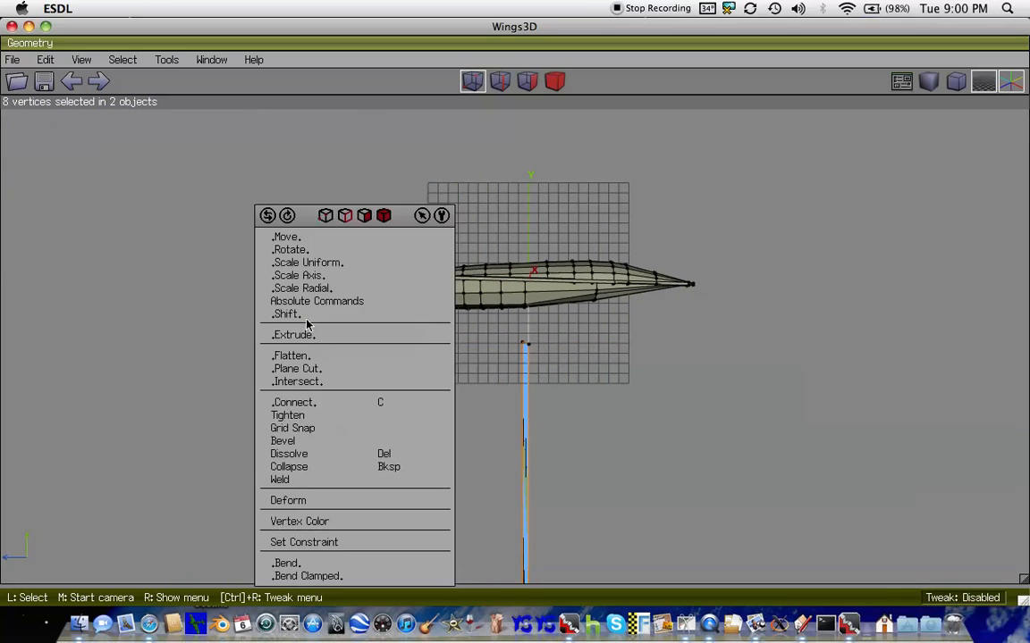
click(284, 234)
click(278, 308)
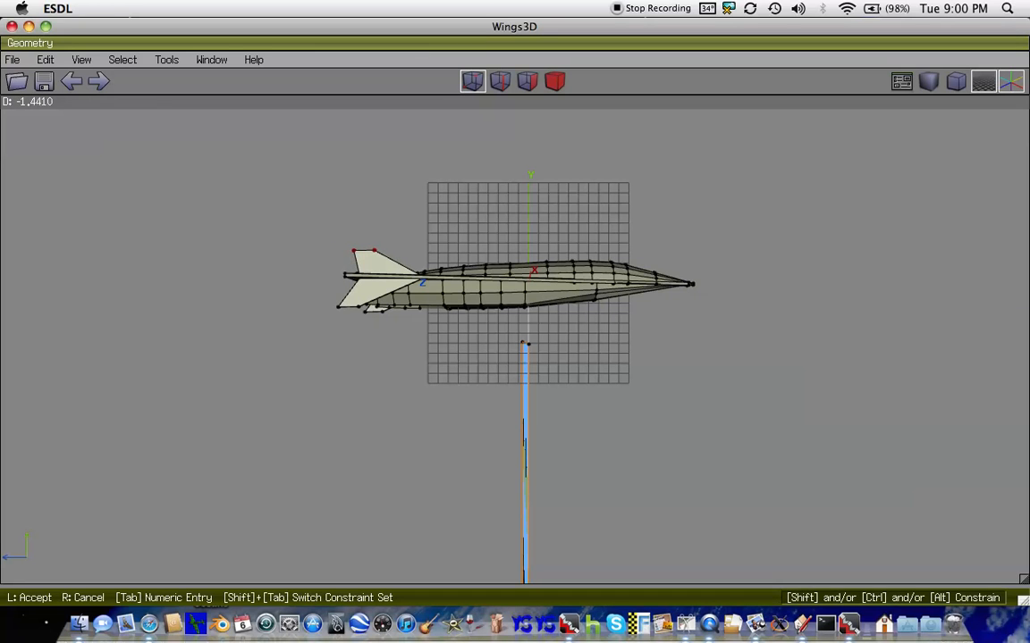
click(283, 307)
key(space)
- Select only the eight bottom vertices of both tail fins and move them forward along the Z axis
key(Up)
key(Up)
key(Up)
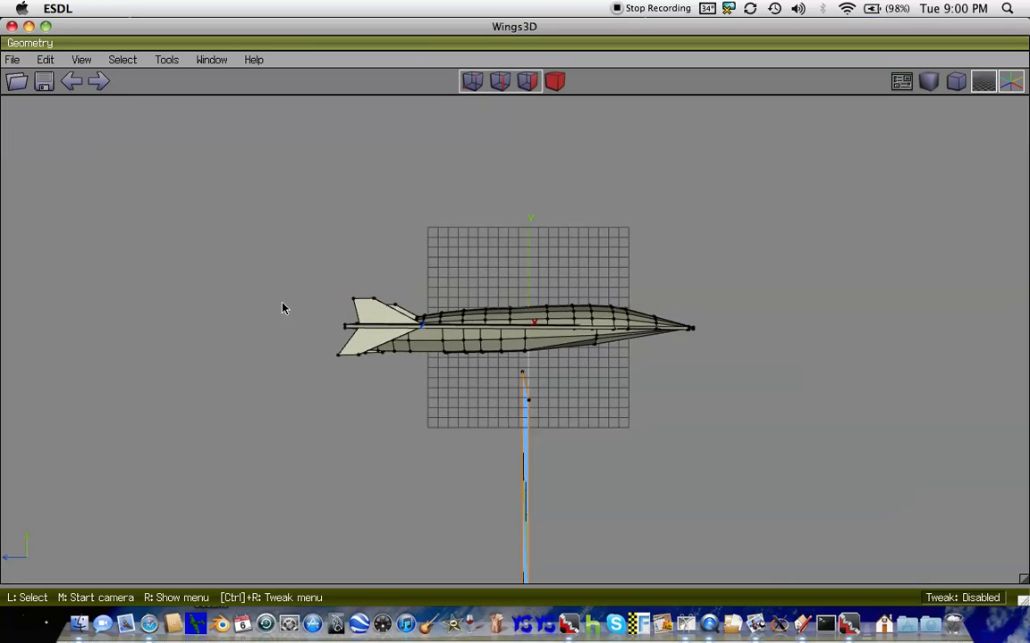
key(Down)
drag(407, 369, 277, 340)
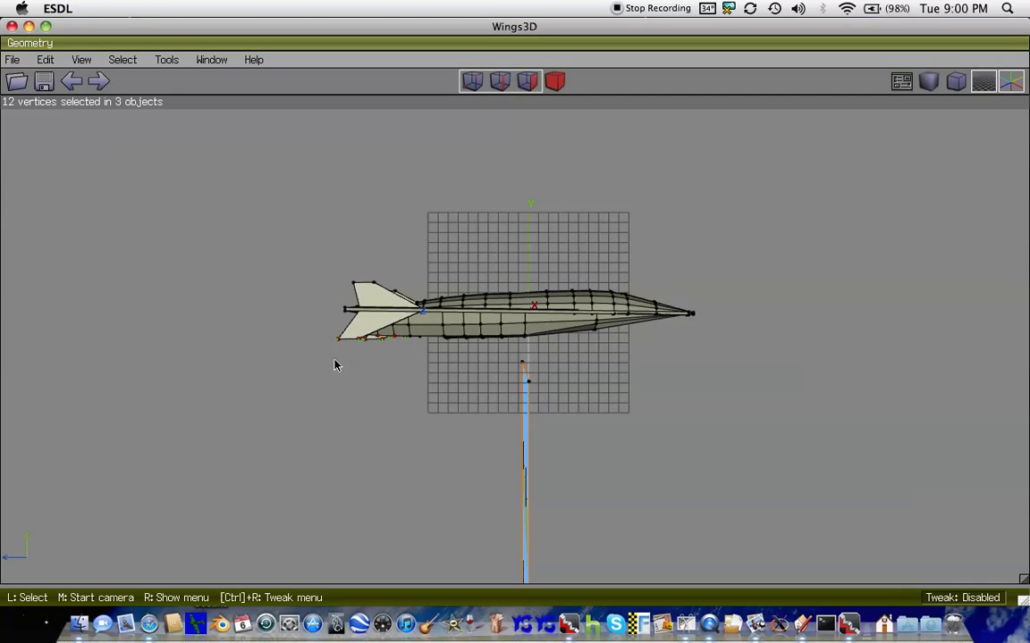
key(Down)
key(Down)
key(Down)
key(Down)
key(Down)
key(Down)
key(Down)
key(Down)
key(Down)
key(Down)
key(Down)
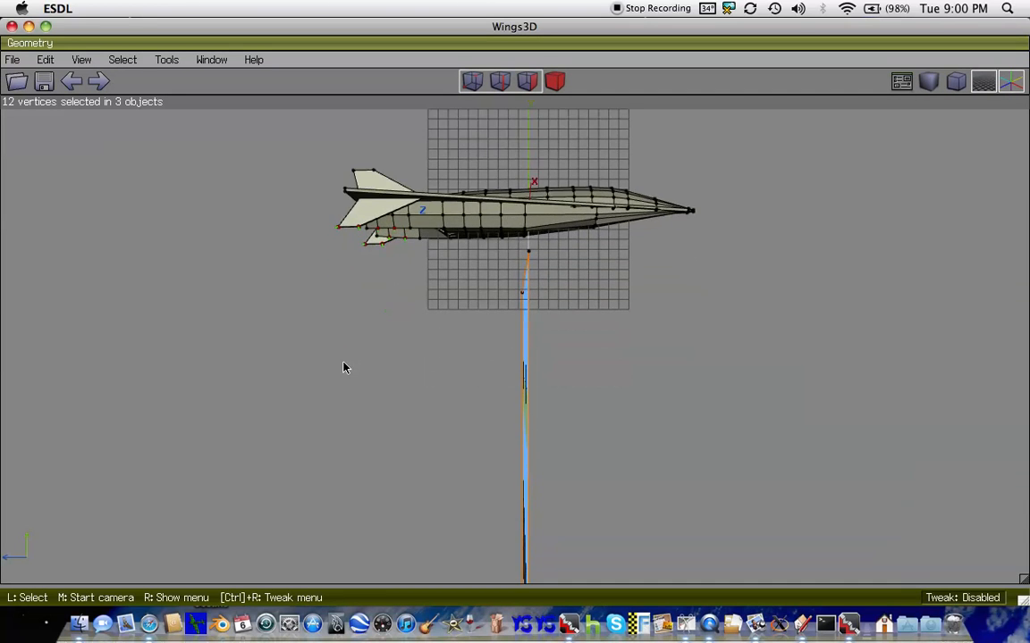
click(390, 233)
click(393, 241)
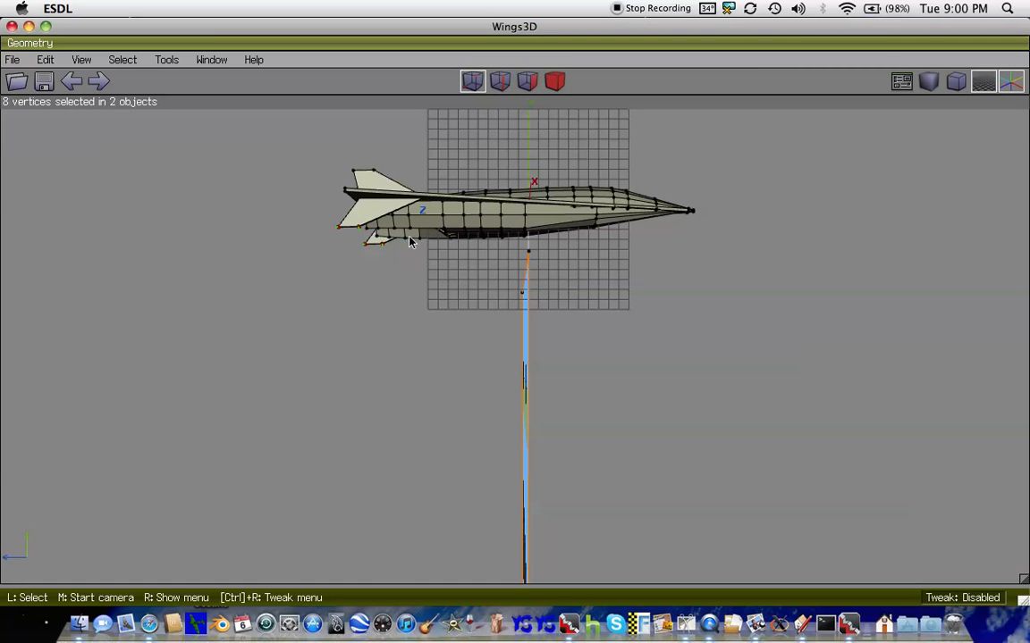
right_click(409, 241)
click(391, 233)
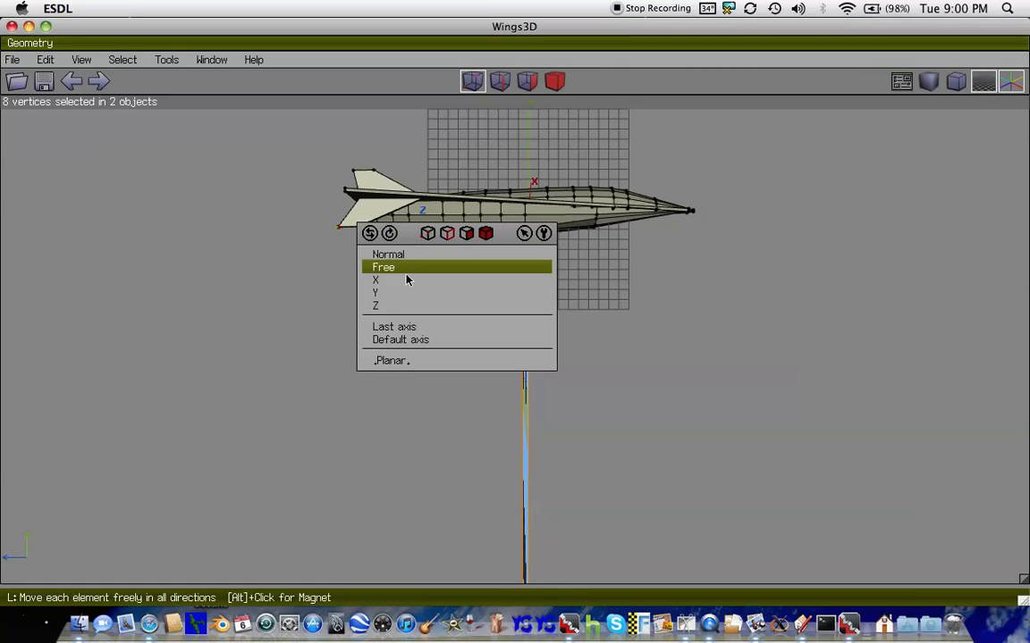
click(402, 306)
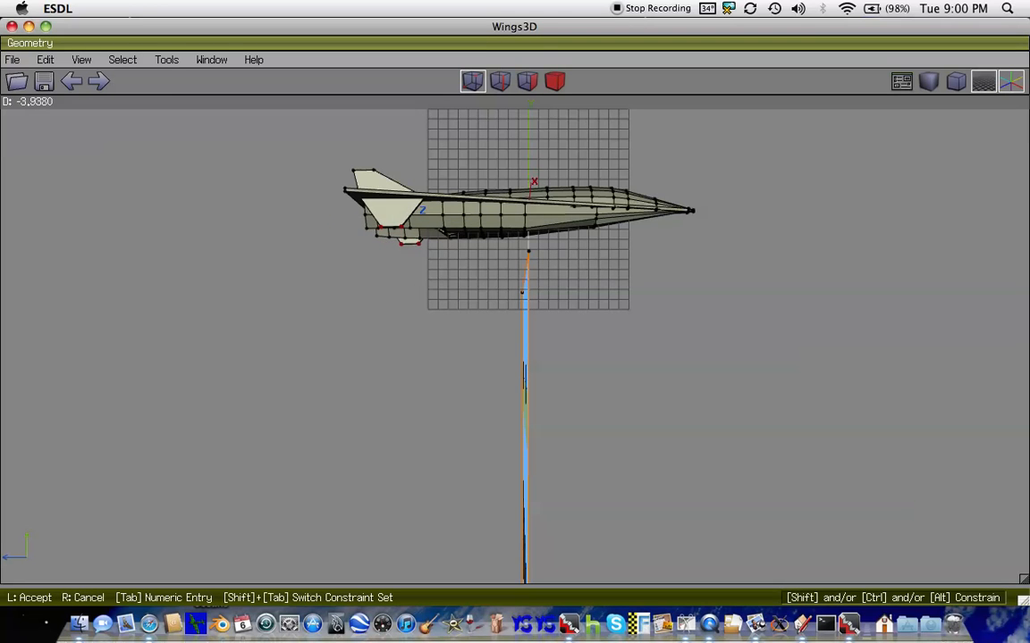
click(402, 305)
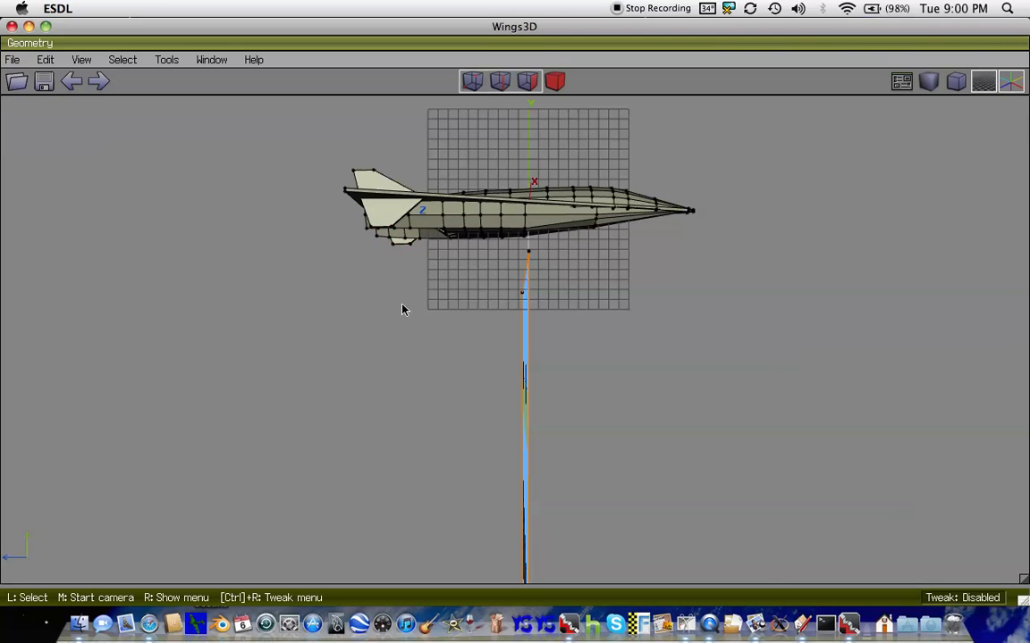
- Try to raise six of the tail fins' top vertices along the Y axis
drag(322, 282, 402, 326)
right_click(400, 324)
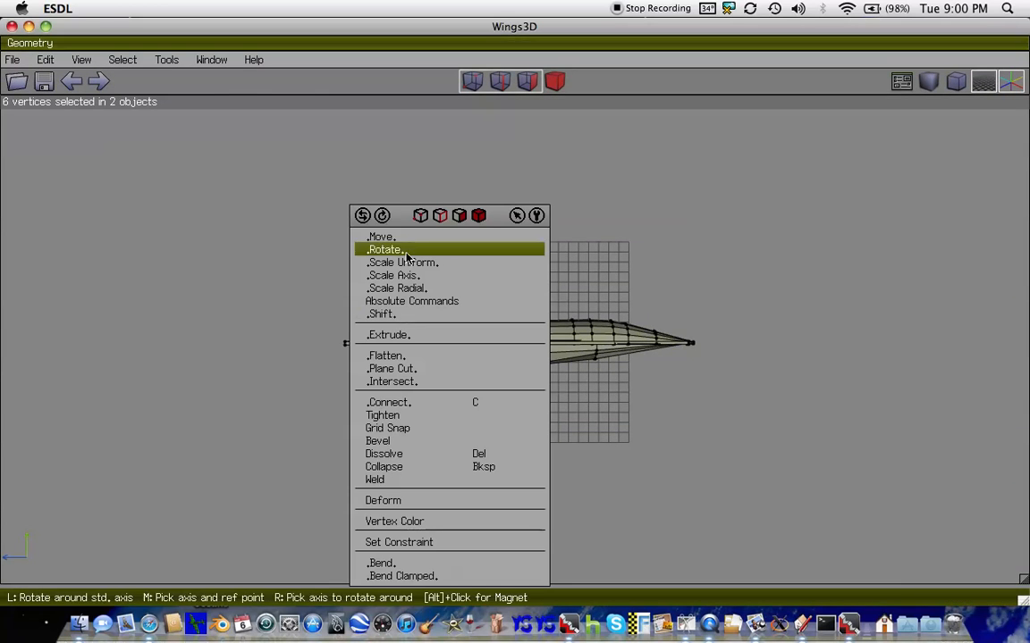
click(391, 236)
click(390, 295)
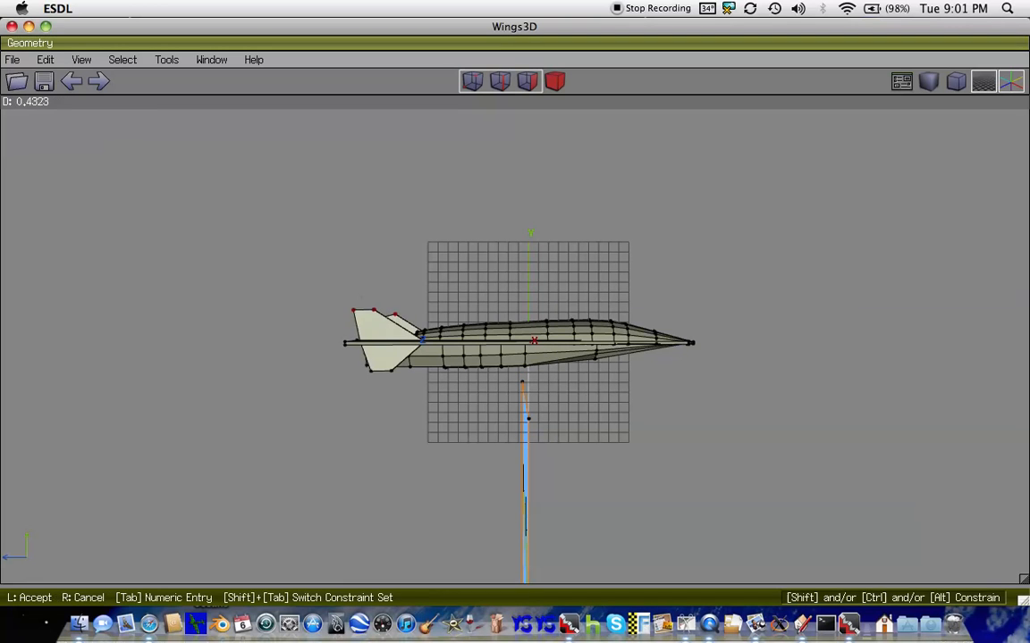
click(387, 294)
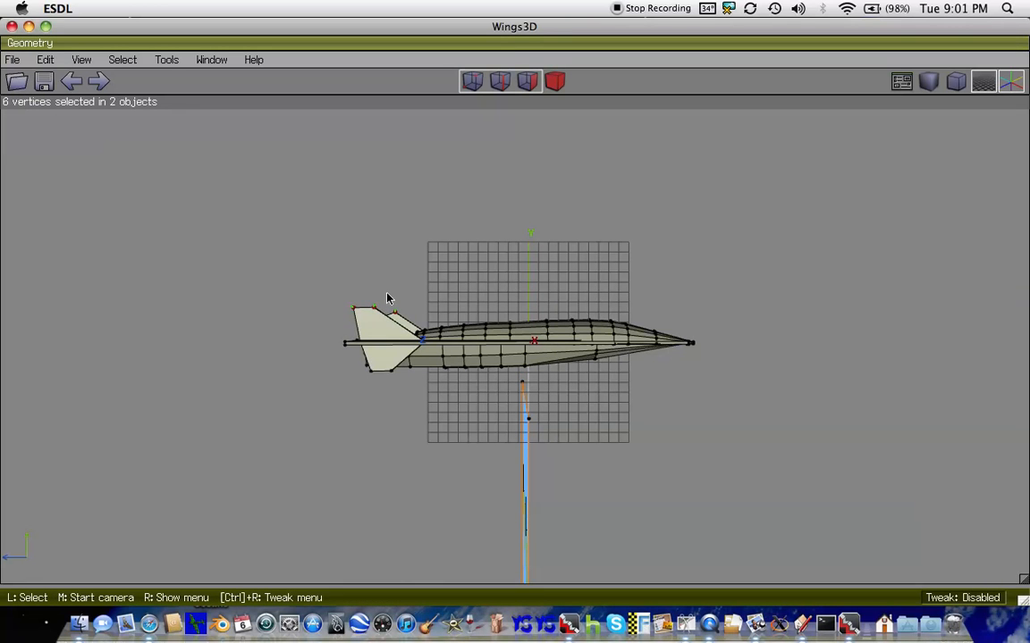
- Undo the upward move of the fins' top vertices and clear the vertex selection
key(Up)
key(Up)
key(Up)
key(Up)
key(Up)
key(Up)
key(Up)
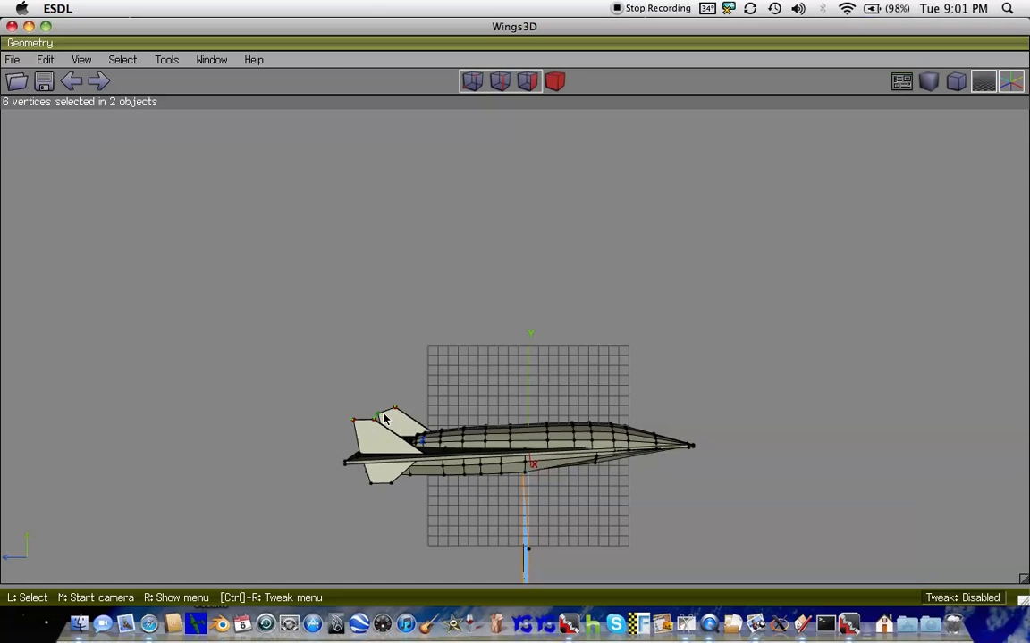
click(70, 81)
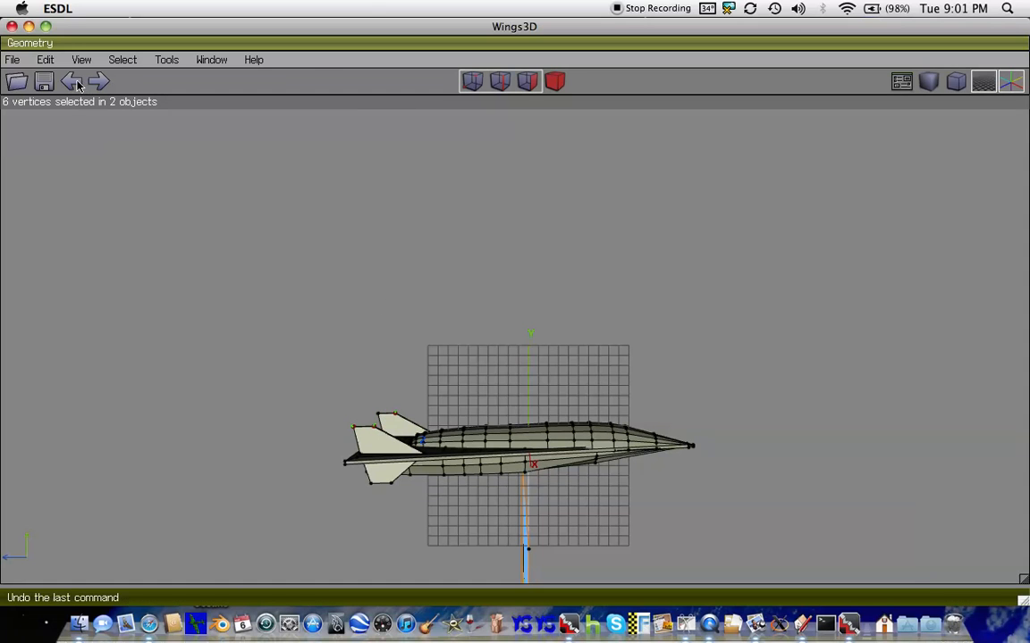
click(386, 419)
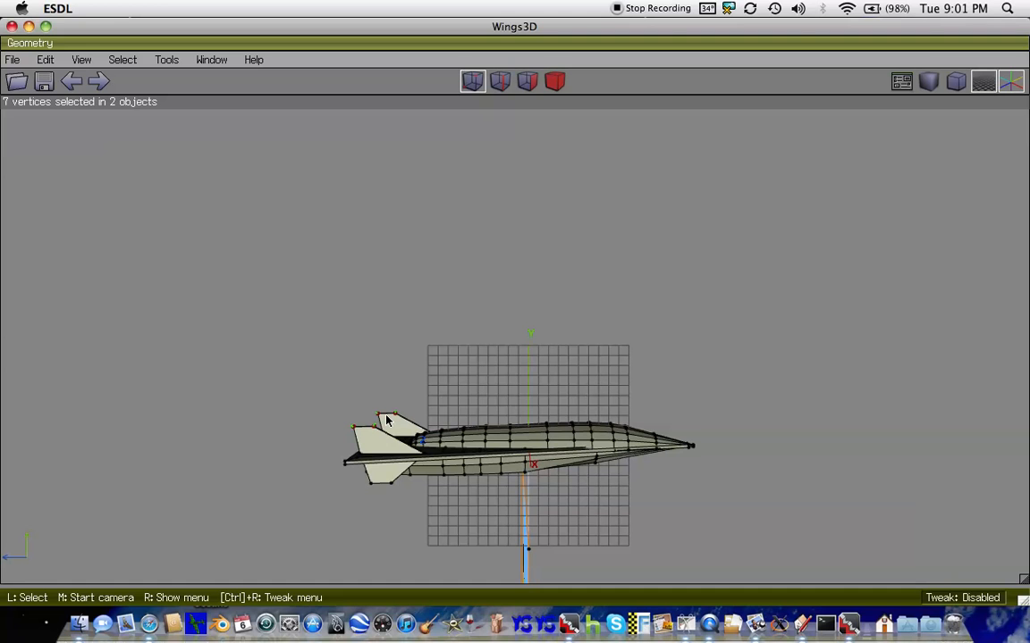
key(space)
- Select all faces of the reference image plane below the aircraft and delete the plane
key(r)
scroll(386, 420, down, 10)
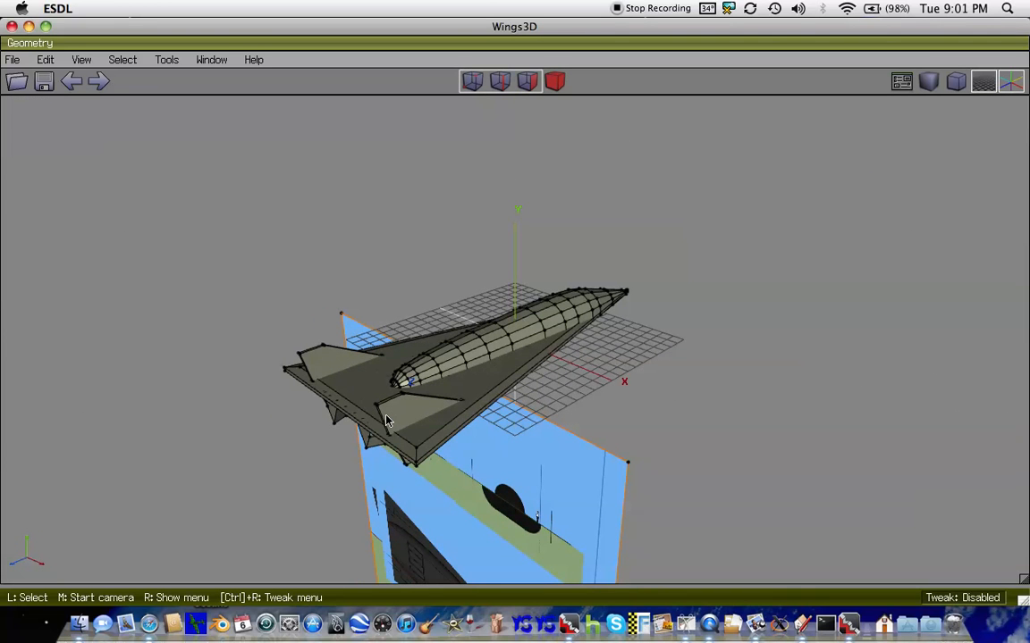
scroll(386, 420, down, 10)
drag(614, 458, 547, 382)
scroll(548, 385, down, 3)
drag(565, 508, 423, 423)
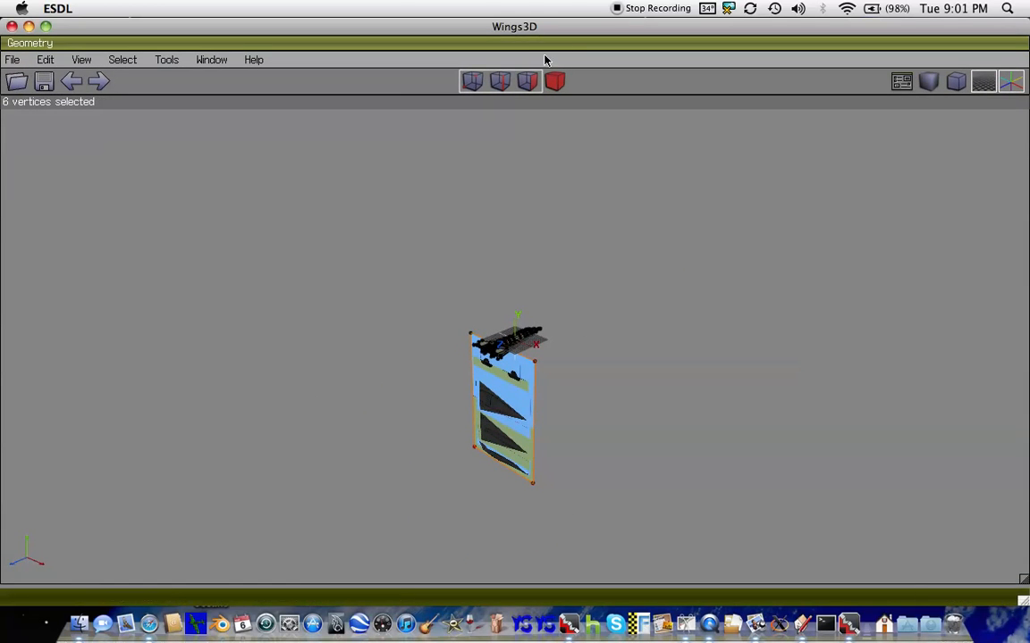
click(528, 81)
drag(579, 476, 402, 422)
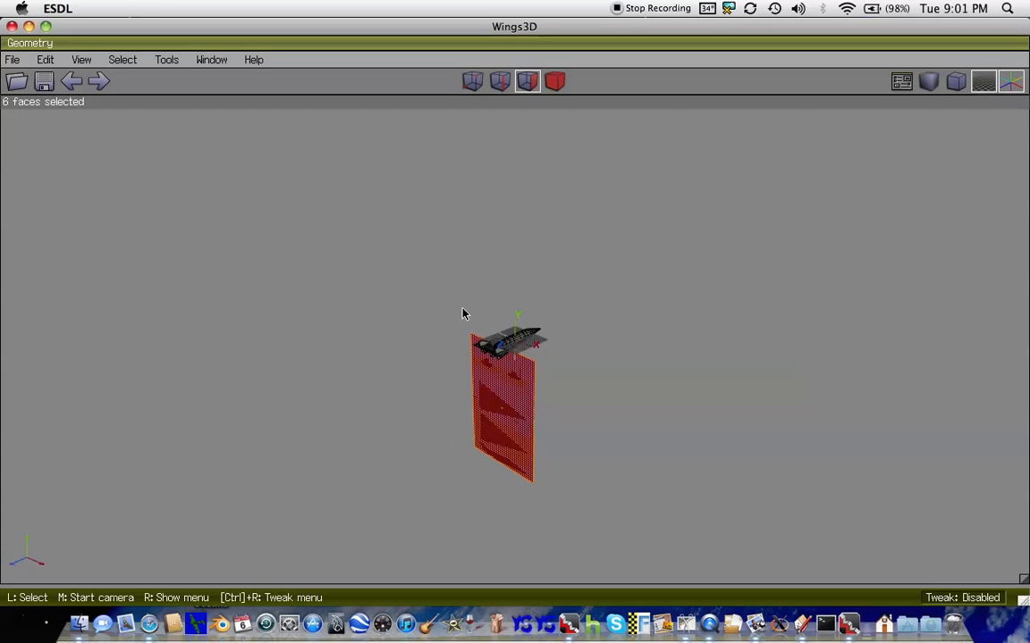
scroll(459, 319, up, 3)
drag(413, 309, 453, 334)
key(Delete)
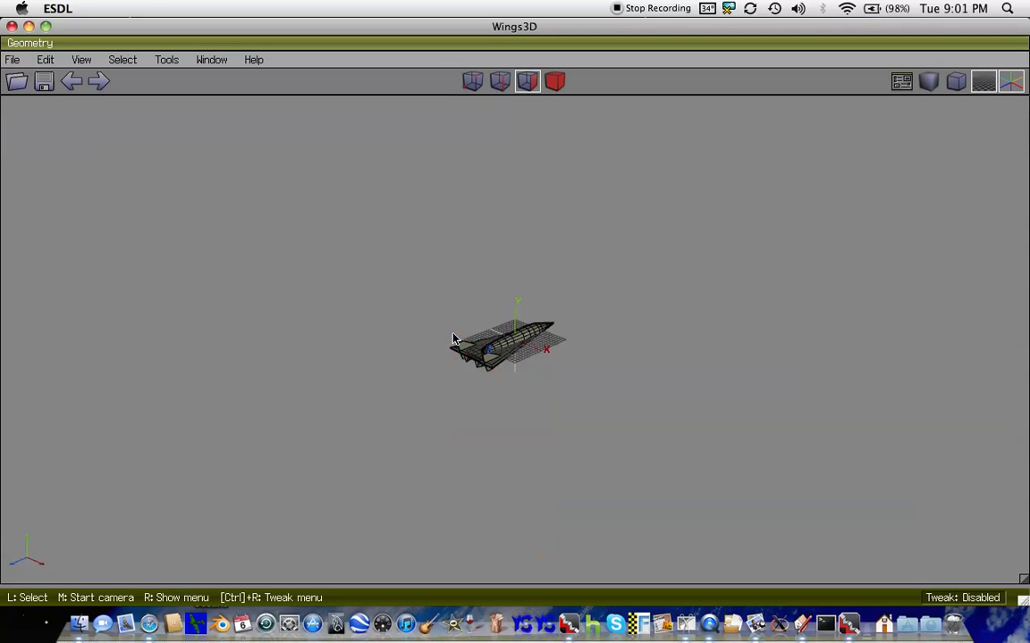
- Select all faces of the aircraft, create a new material named black for them, and clear the selection
scroll(452, 334, up, 10)
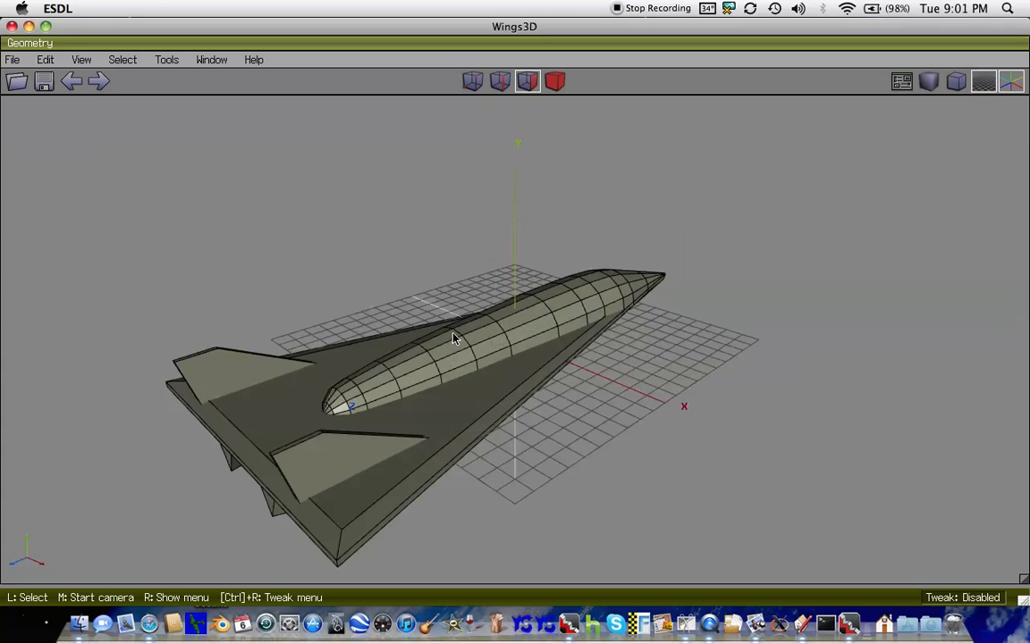
scroll(453, 340, down, 3)
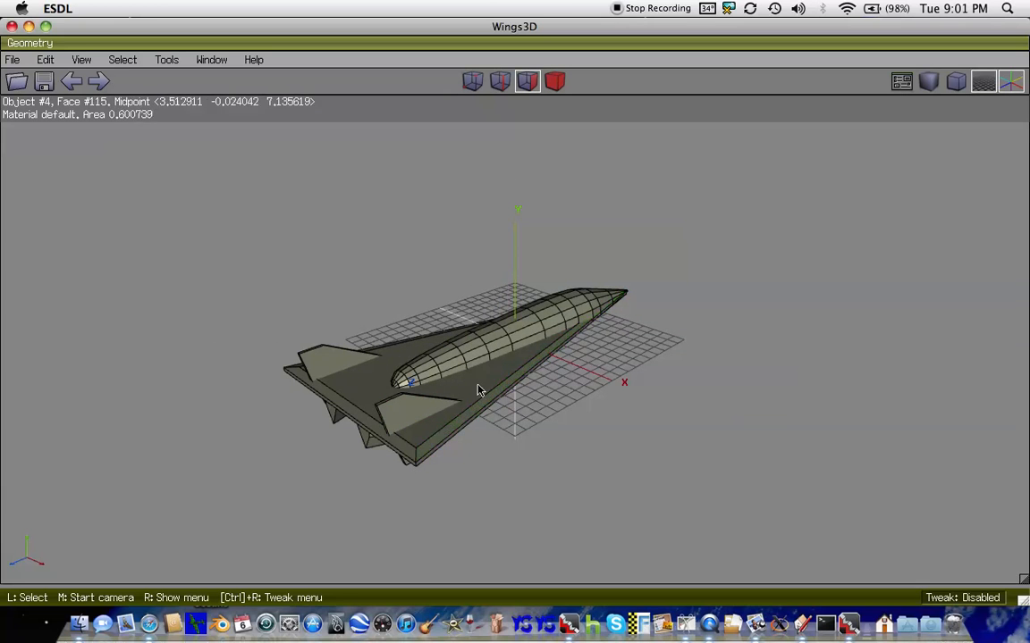
scroll(479, 384, down, 6)
drag(655, 438, 349, 185)
drag(449, 329, 450, 329)
scroll(466, 390, up, 6)
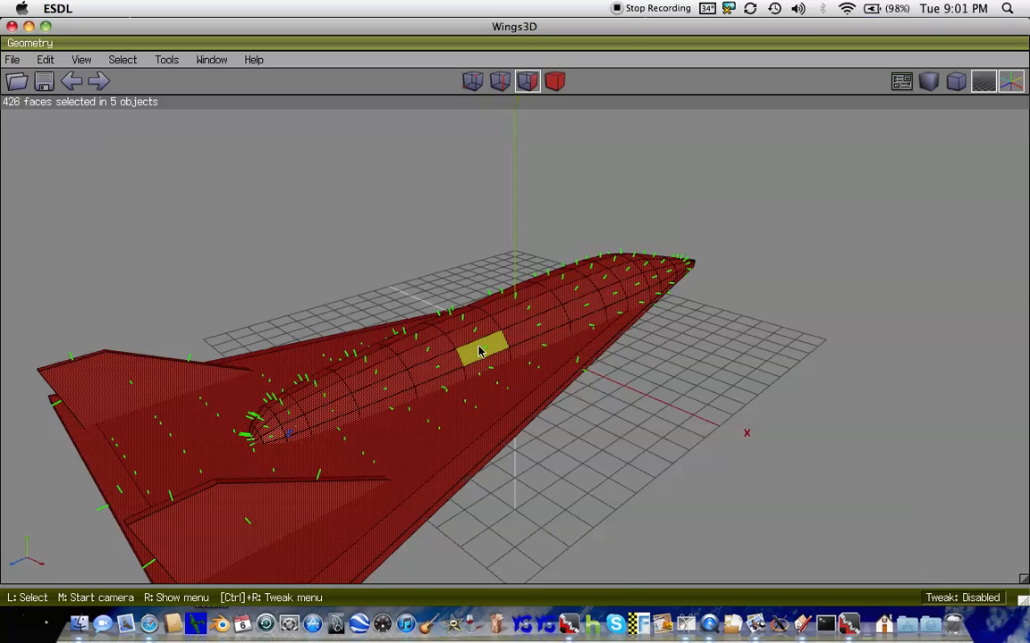
right_click(478, 351)
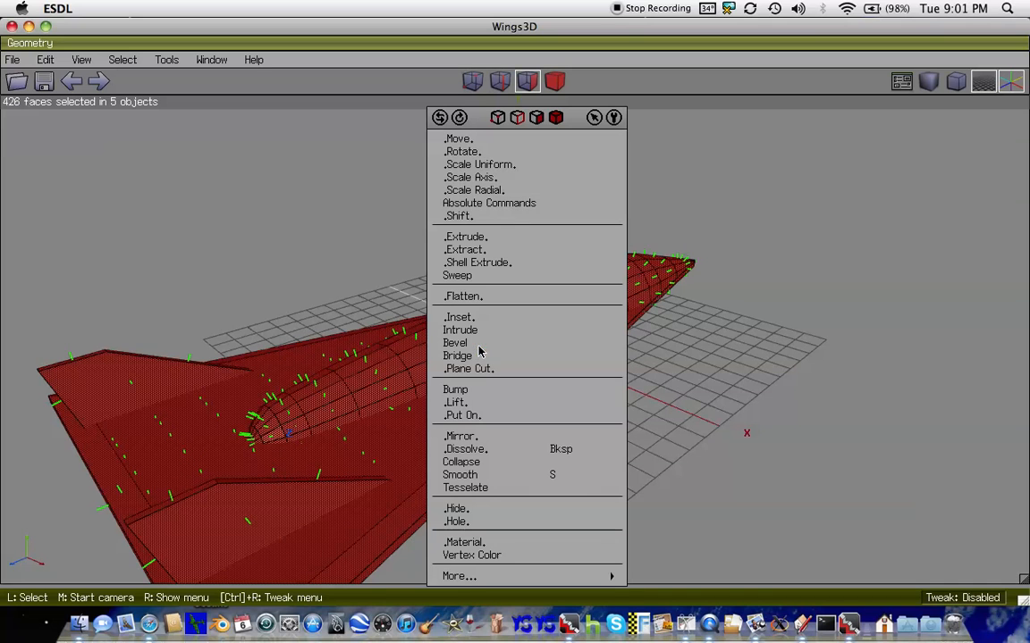
right_click(498, 543)
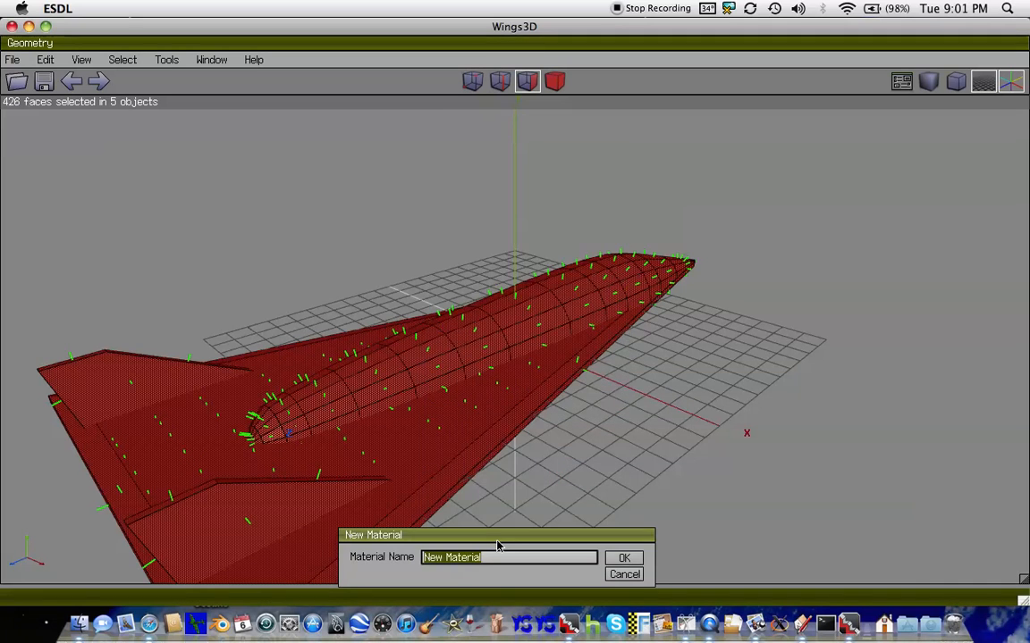
key(BackSpace)
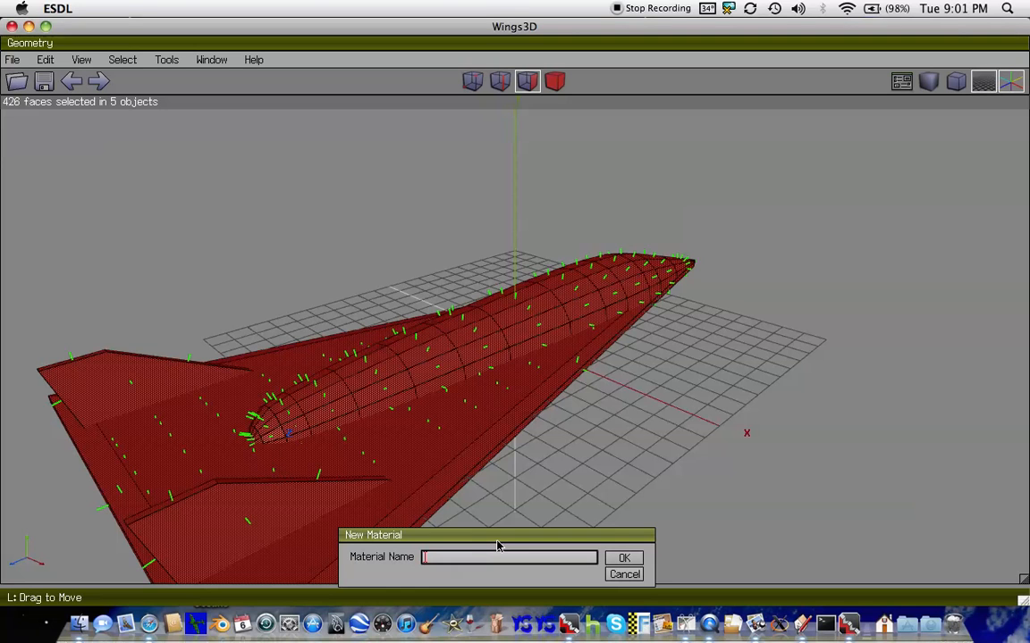
text(black)
click(625, 558)
drag(688, 451, 604, 453)
click(832, 452)
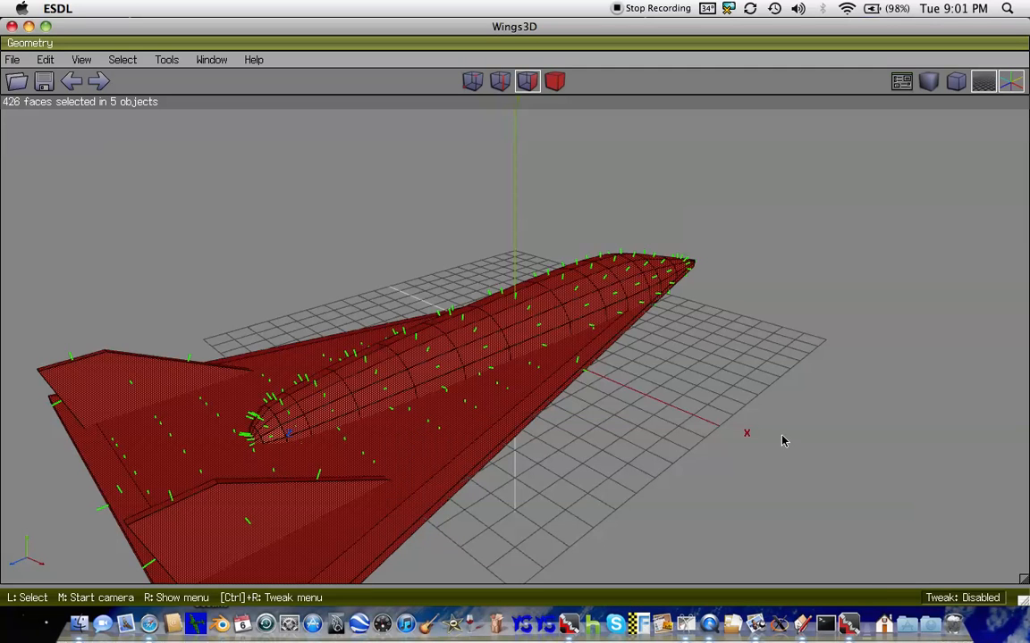
click(784, 444)
- Add a sphere primitive at the origin, inside the aircraft's fuselage
scroll(667, 355, down, 3)
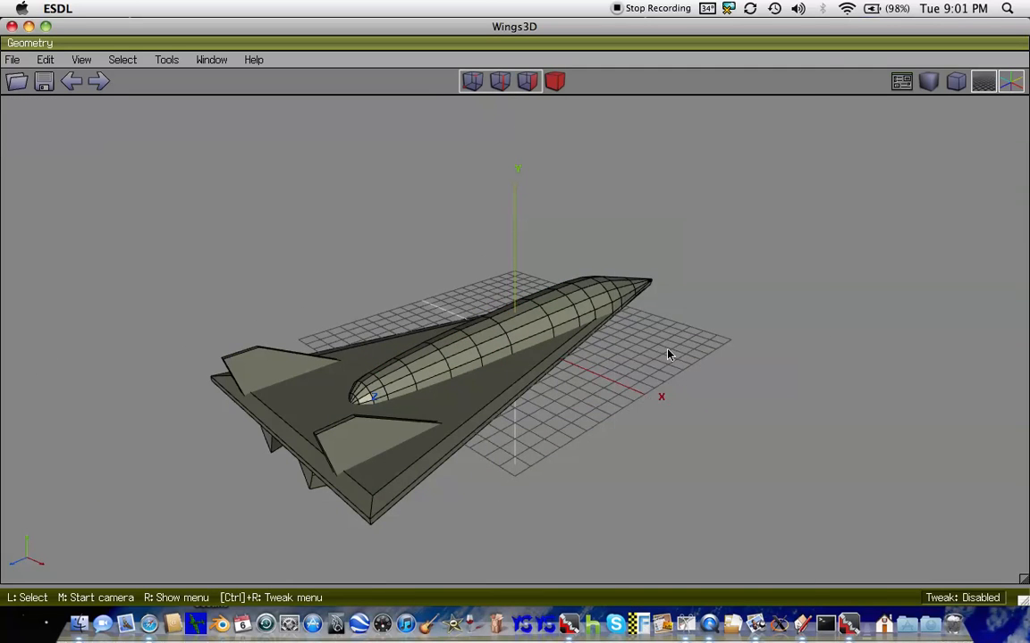
right_click(668, 354)
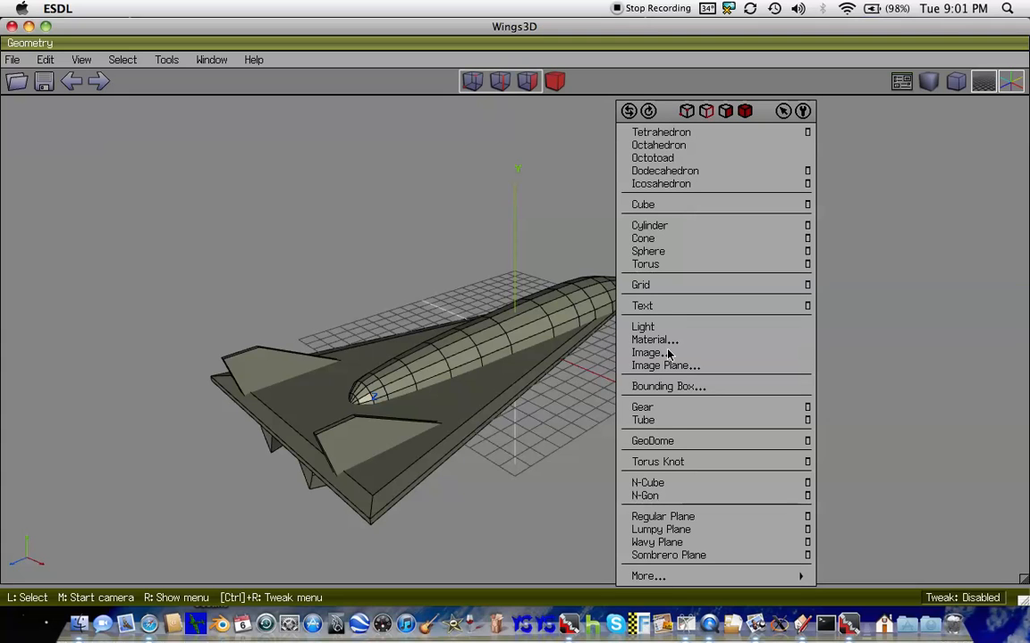
click(668, 253)
scroll(617, 313, up, 10)
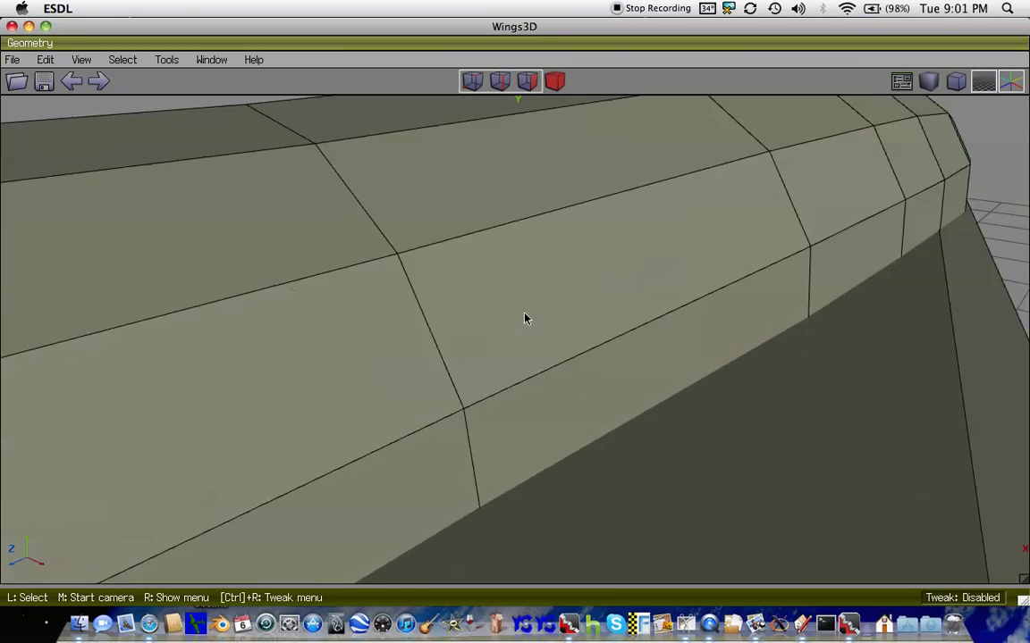
- Select and expand a region of the sphere's faces, and move it about 22 forward along the Z axis past the aircraft's nose
click(476, 321)
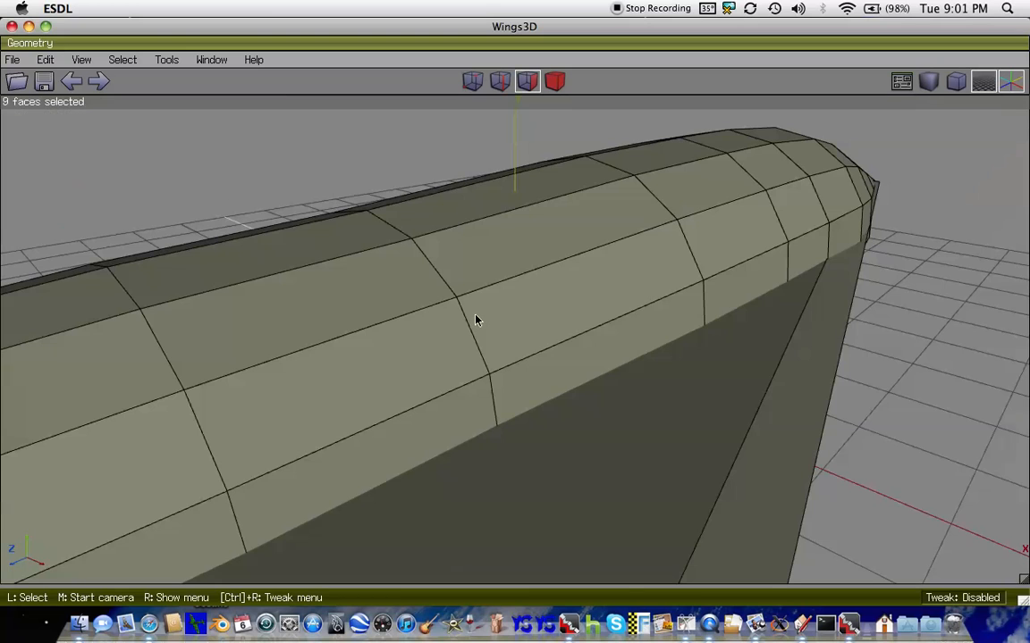
key(plus)
key(plus)
right_click(477, 321)
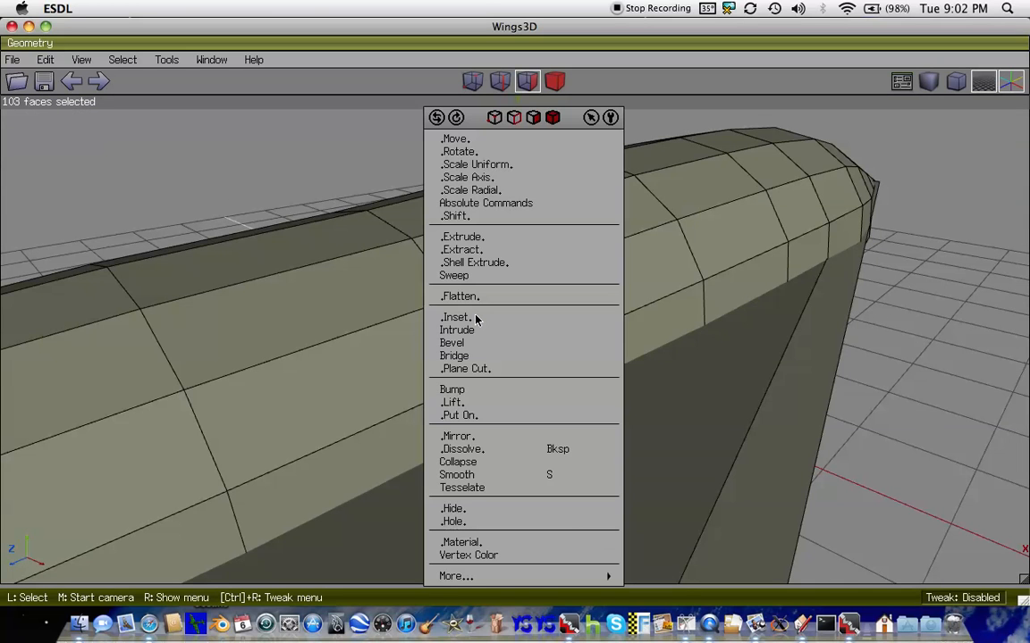
click(468, 137)
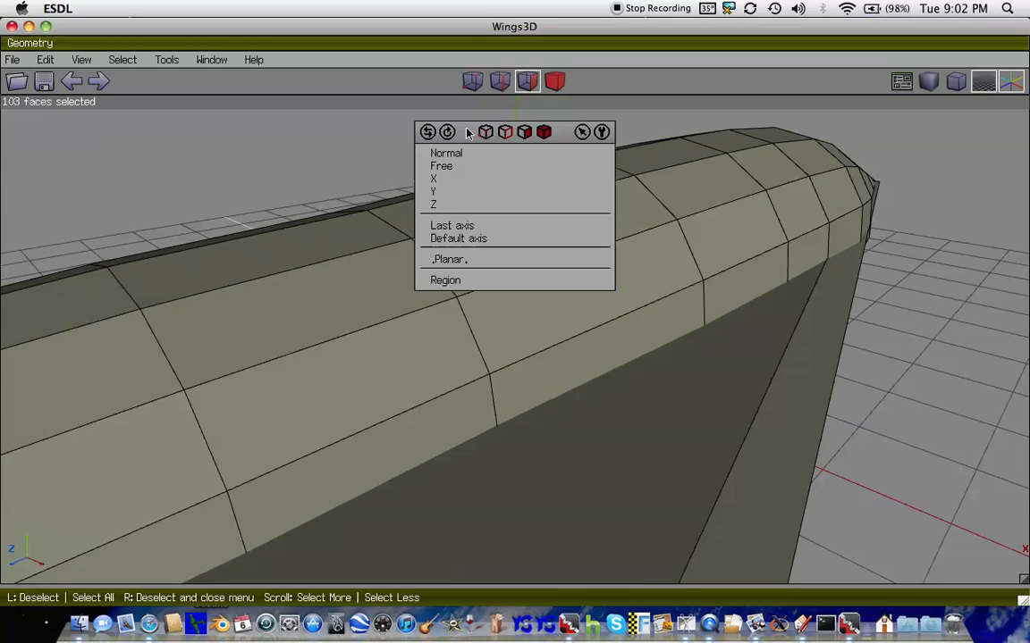
click(433, 191)
scroll(515, 358, down, 5)
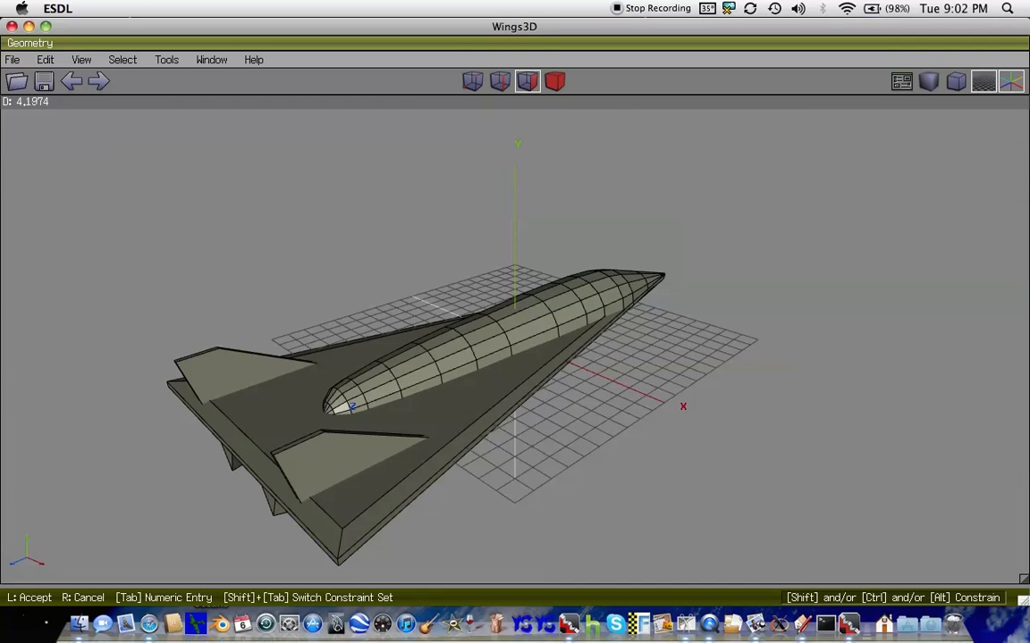
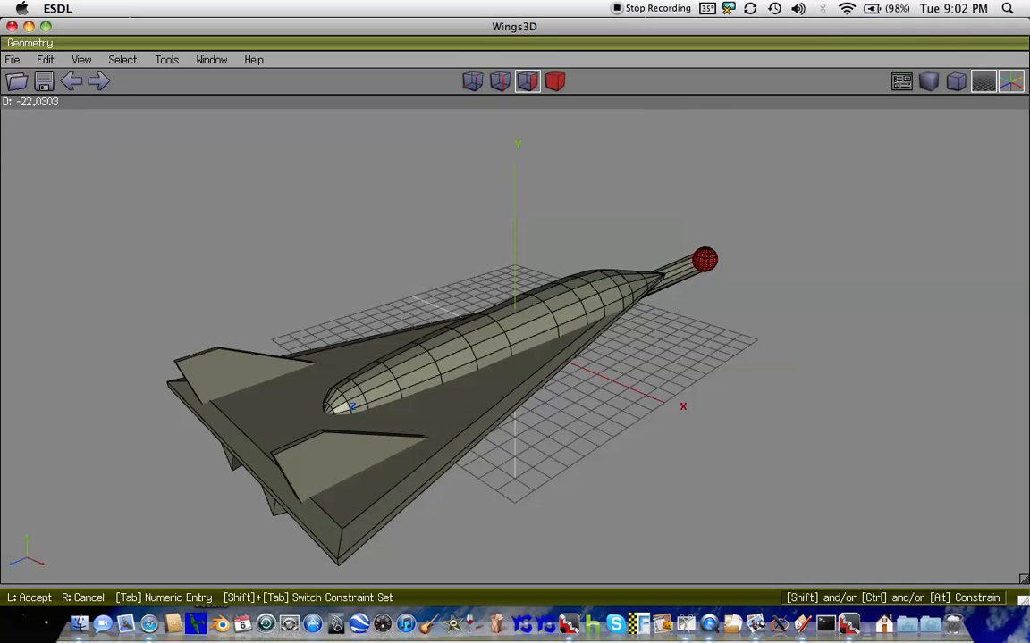
click(450, 208)
scroll(1019, 234, up, 5)
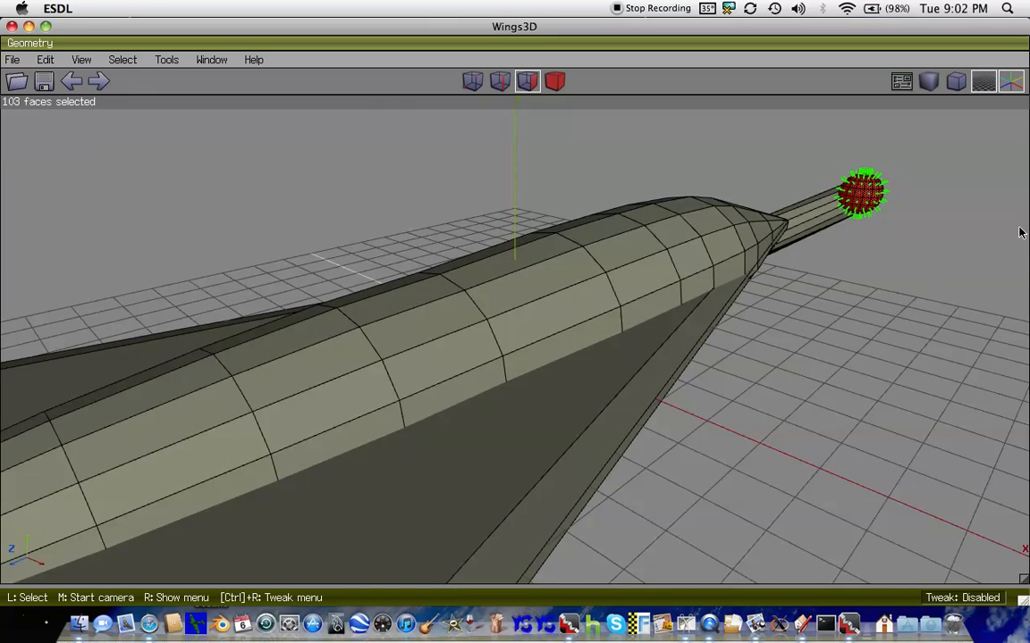
- Undo the move of the sphere's partial face region and extend the selection to all 128 faces of the sphere
scroll(1019, 234, up, 3)
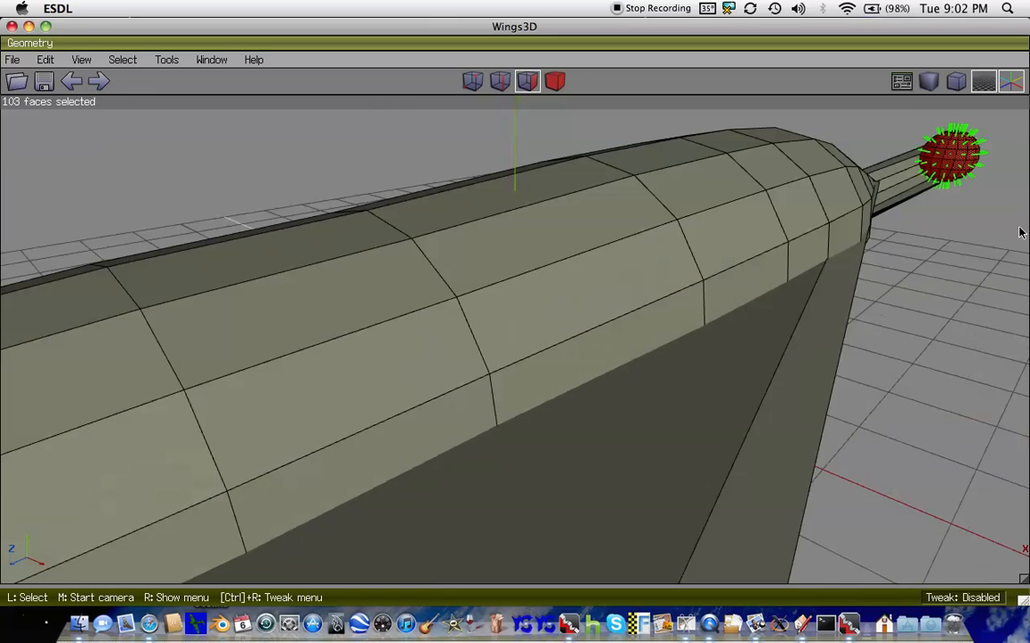
click(72, 82)
click(71, 81)
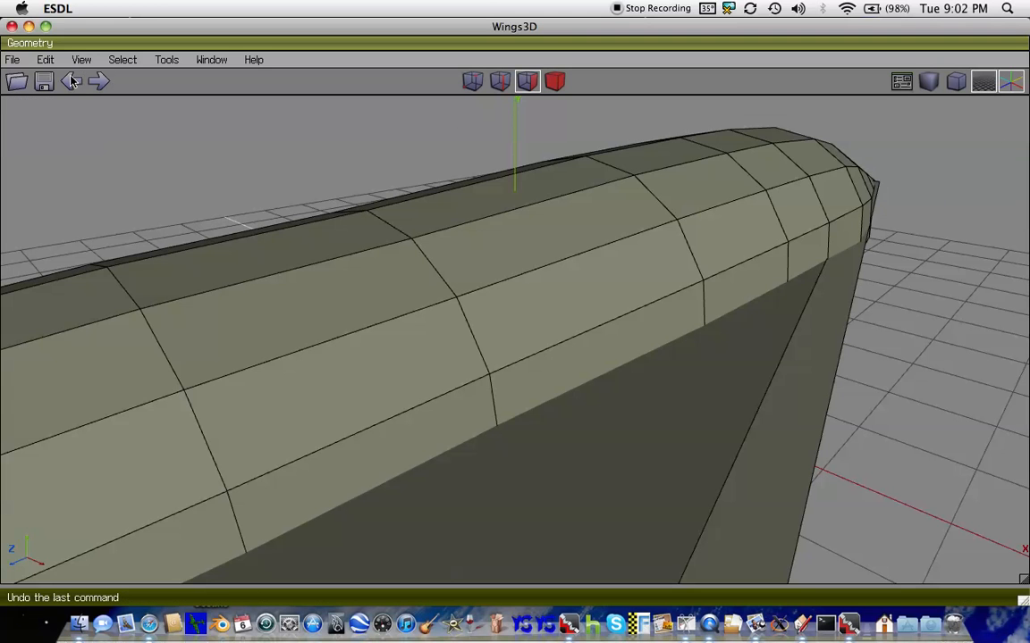
scroll(279, 274, up, 5)
click(76, 78)
click(95, 83)
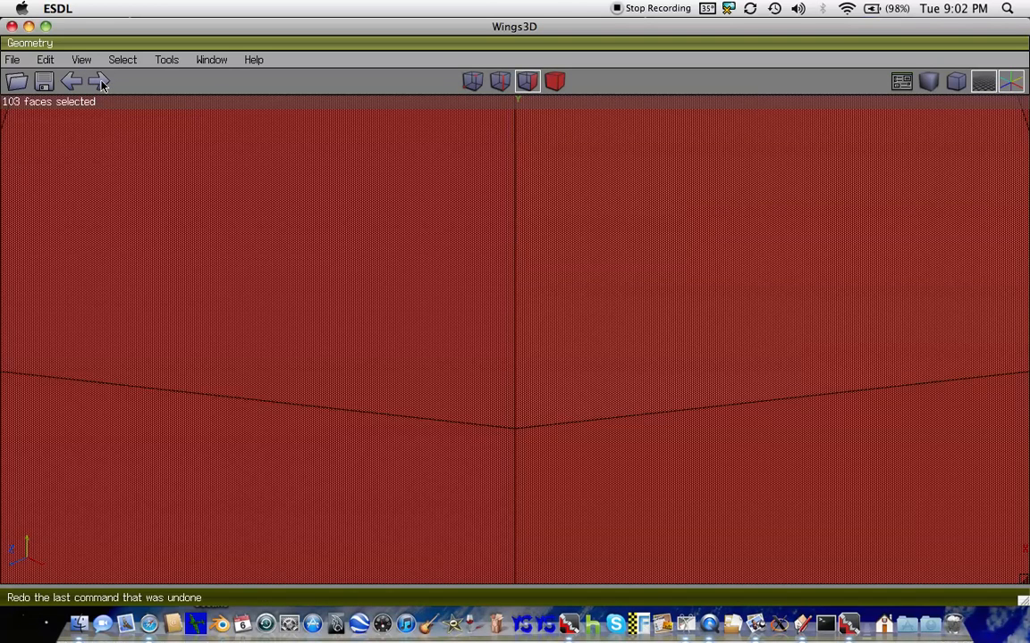
scroll(549, 285, down, 5)
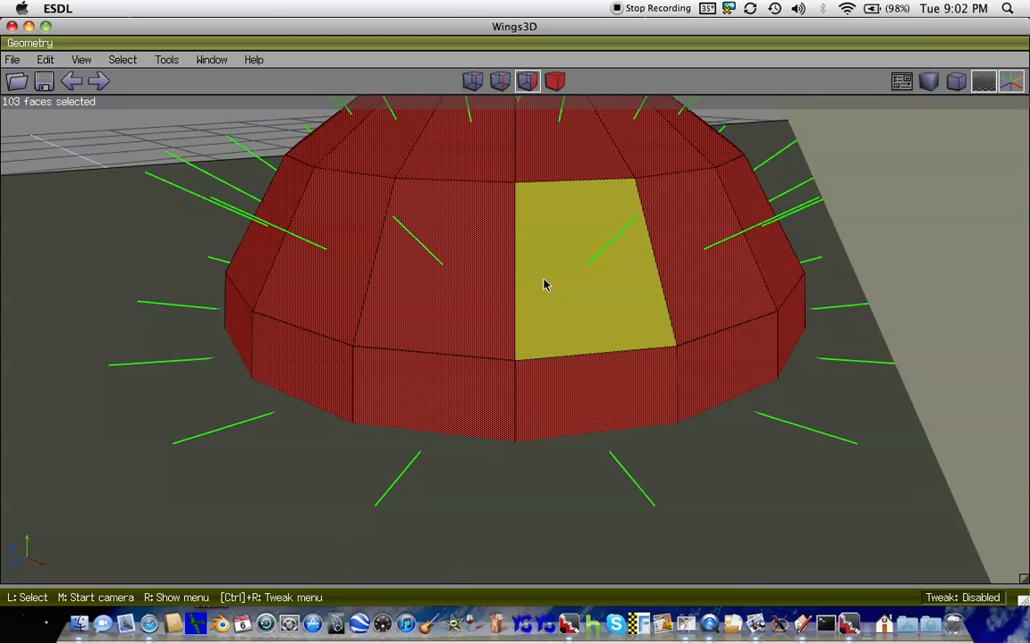
scroll(546, 285, down, 5)
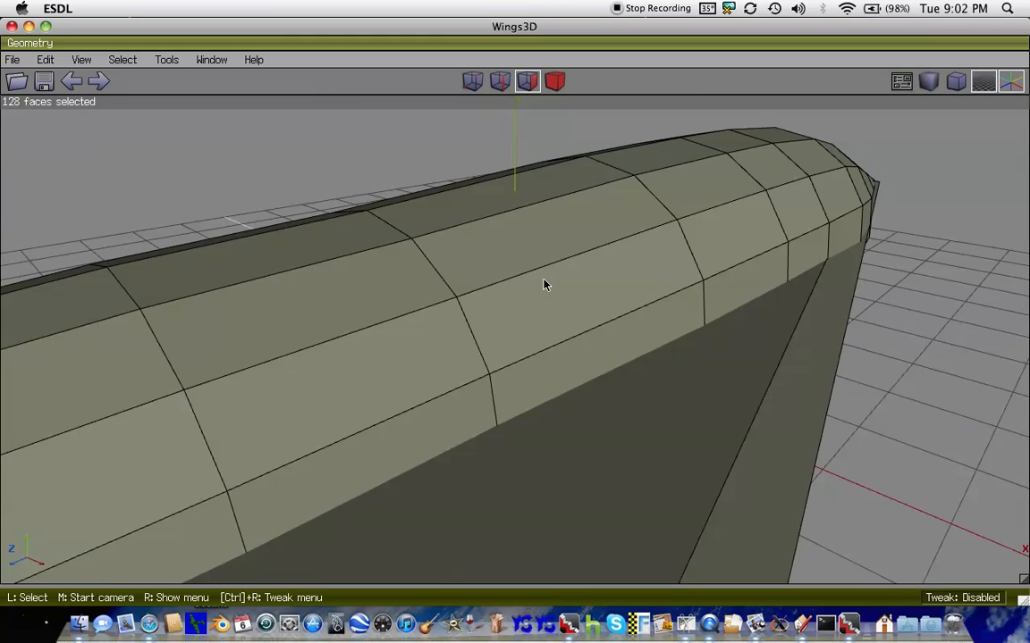
- Move the whole sphere forward along the Z axis to just ahead of the aircraft's nose
right_click(544, 285)
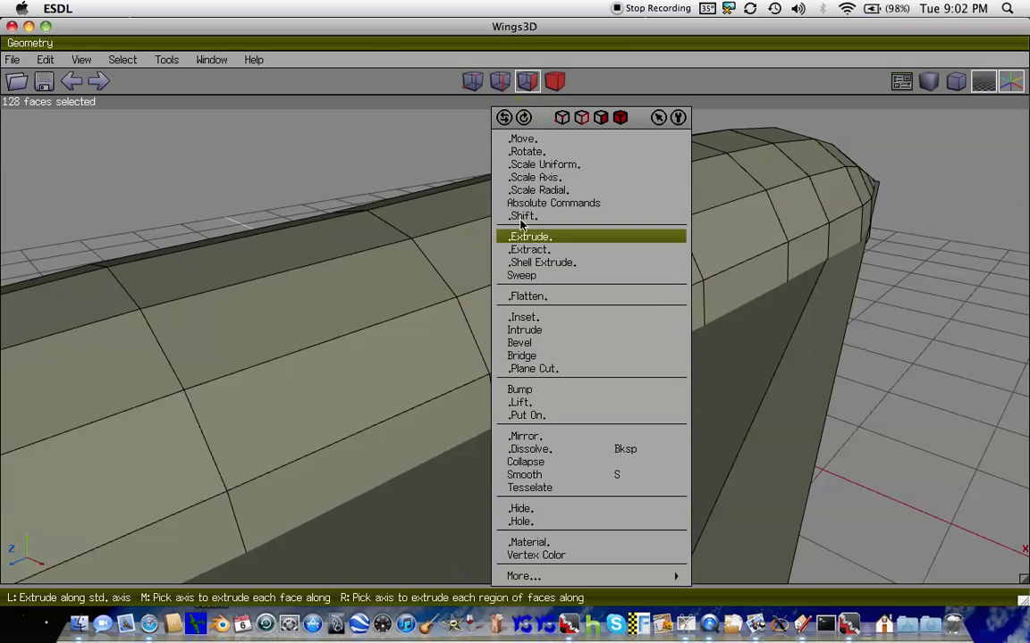
click(523, 139)
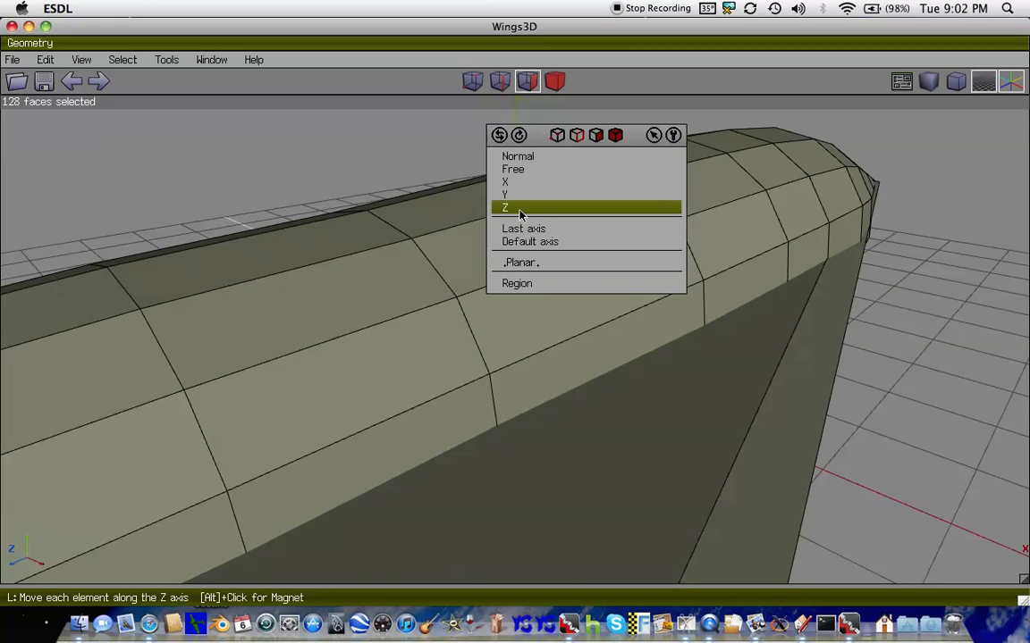
click(514, 206)
scroll(515, 356, down, 6)
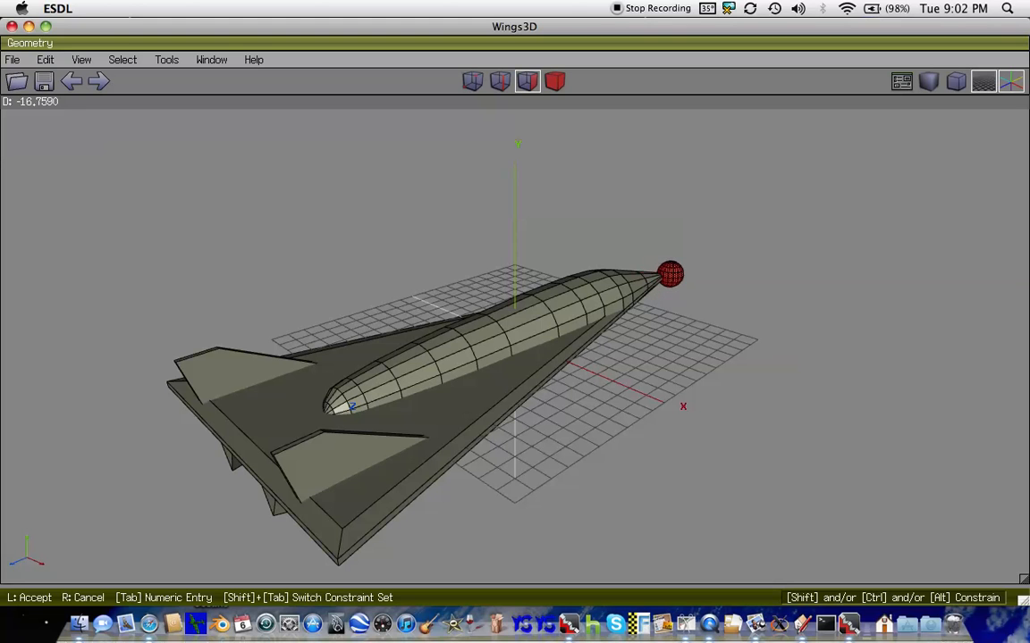
click(521, 215)
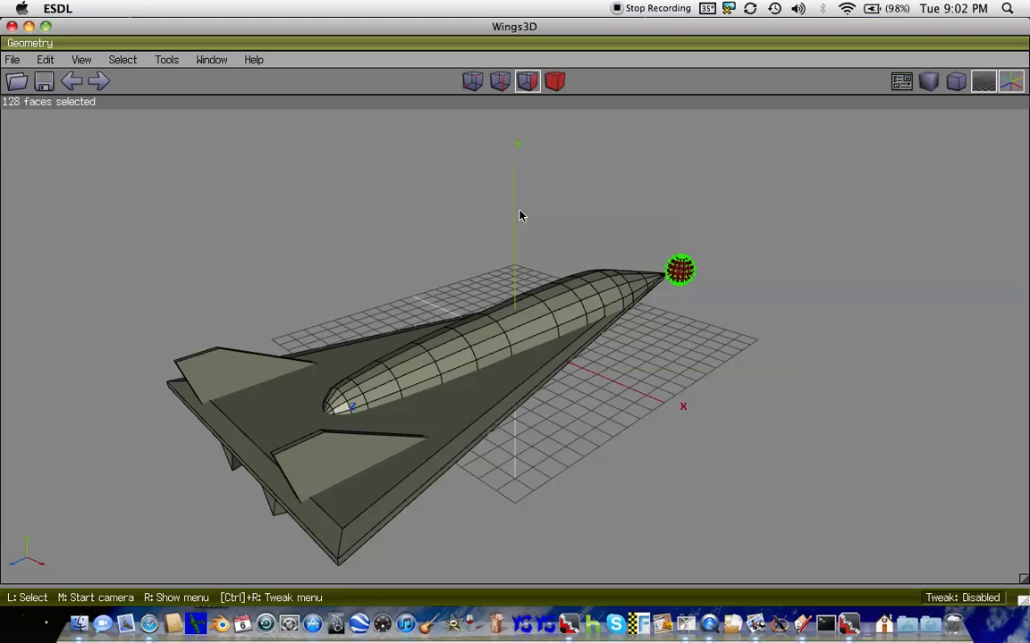
- Scale the sphere ahead of the nose uniformly to about 60%
key(u)
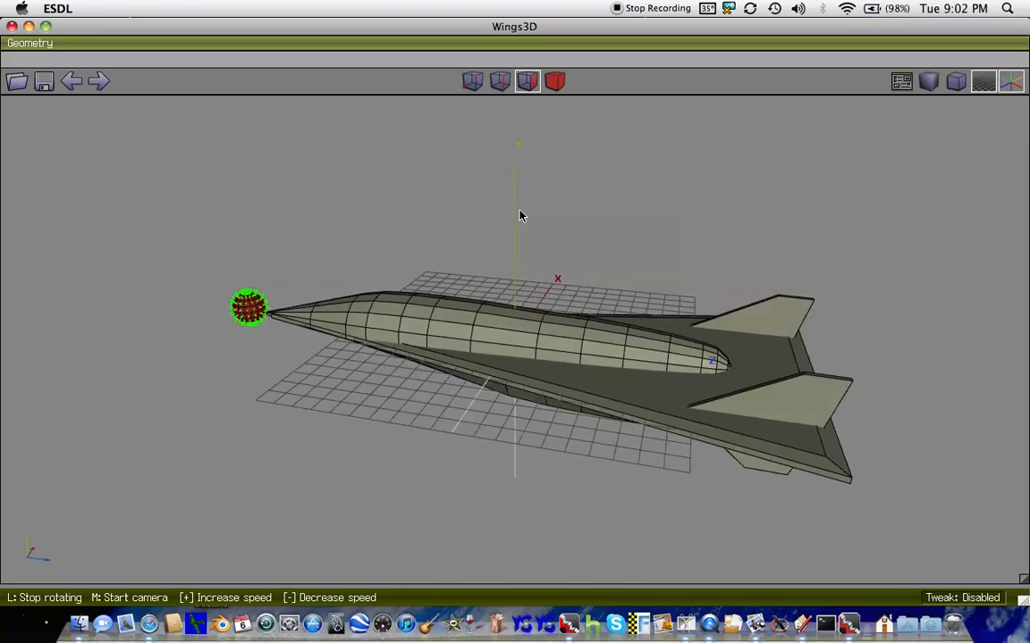
click(521, 216)
key(Up)
key(Up)
key(Up)
key(Up)
key(Up)
key(Up)
key(Up)
key(Up)
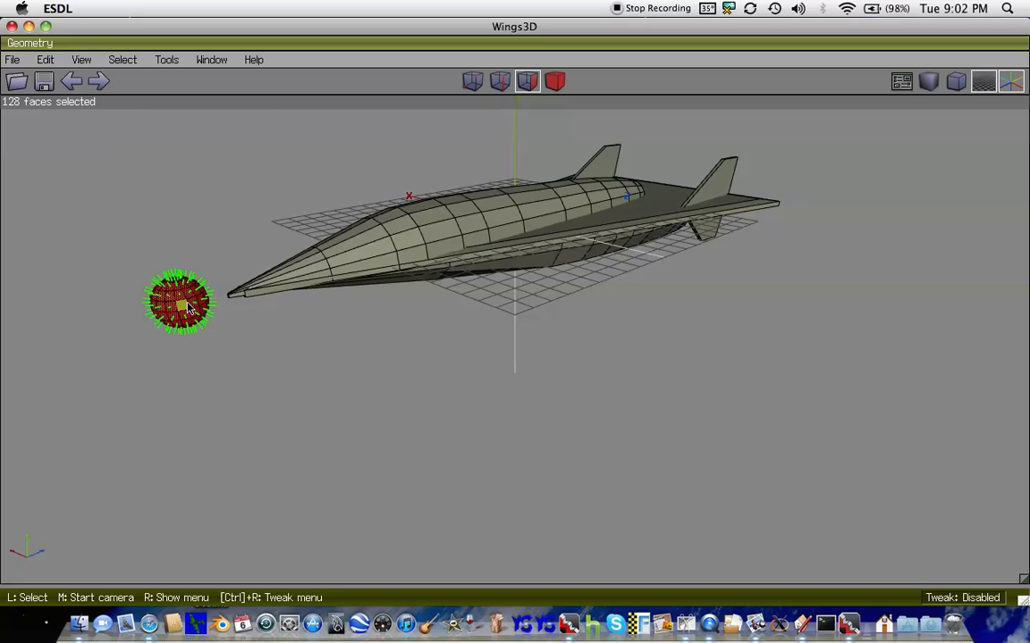
right_click(188, 308)
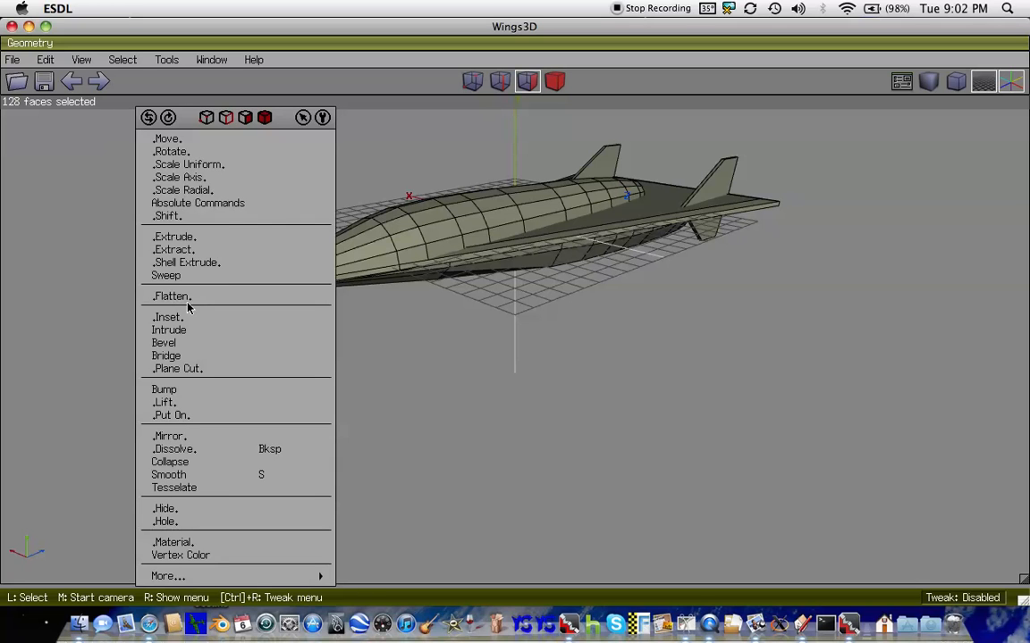
click(188, 164)
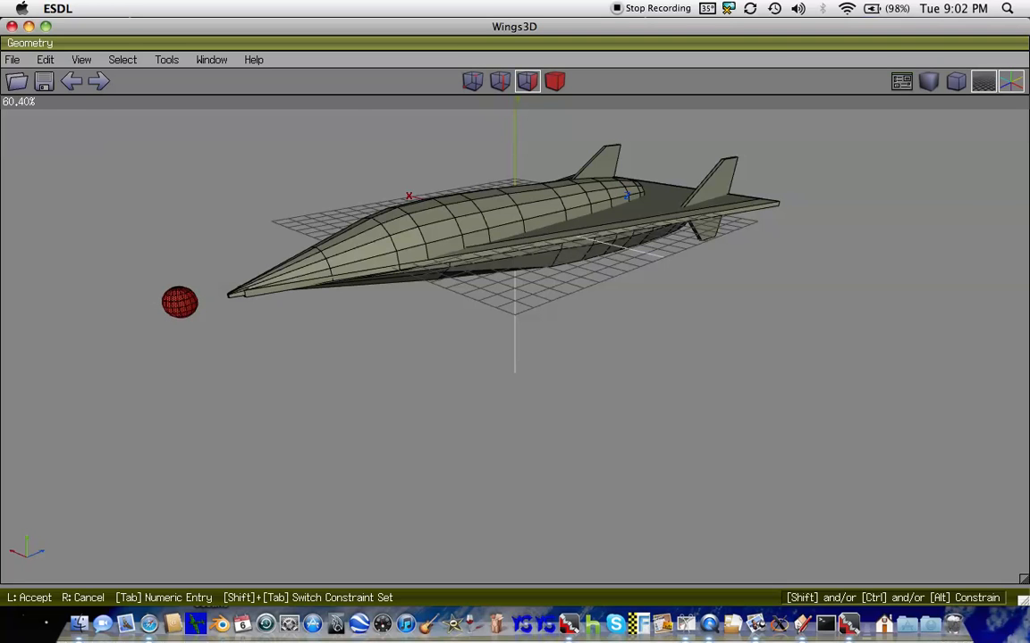
click(208, 173)
- Flatten the sphere vertically by scaling it down along the Y axis
right_click(208, 174)
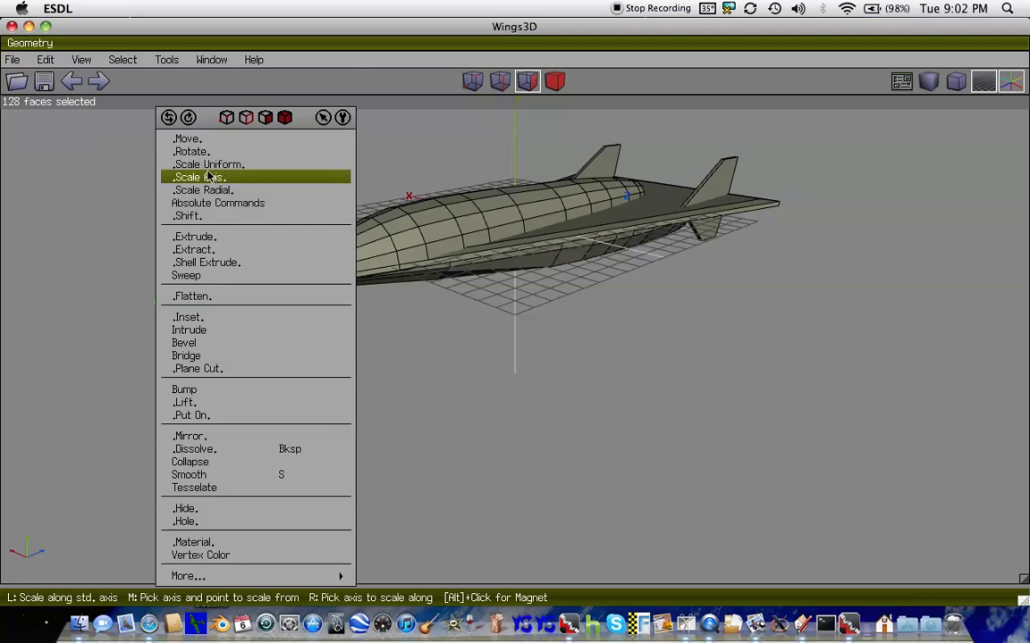
click(206, 178)
click(208, 221)
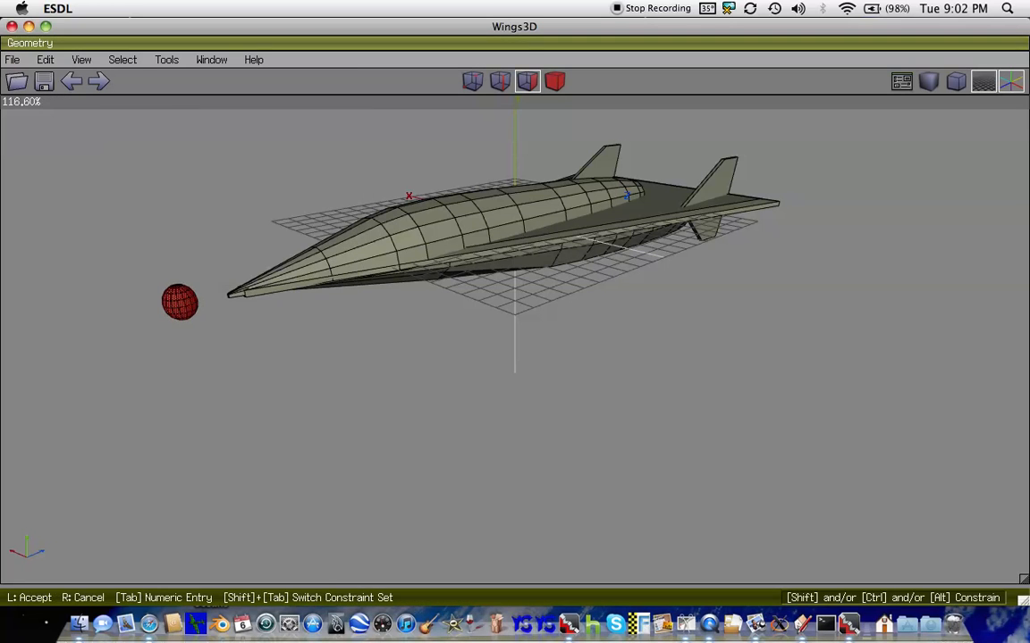
click(205, 211)
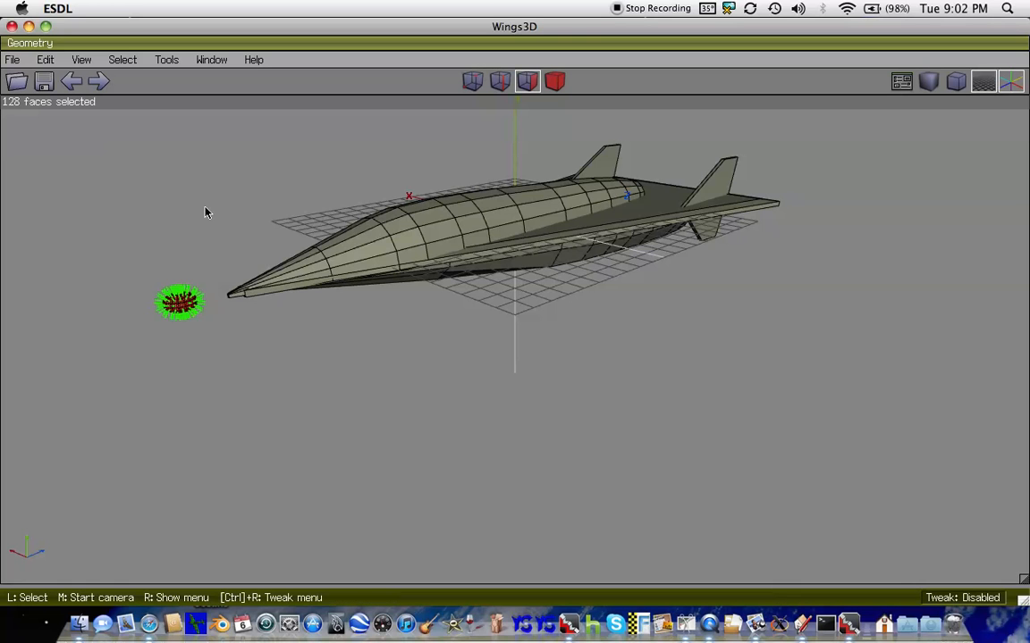
- Move the flattened sphere back about 3.2 along the Z axis into the tip of the aircraft's nose
right_click(205, 212)
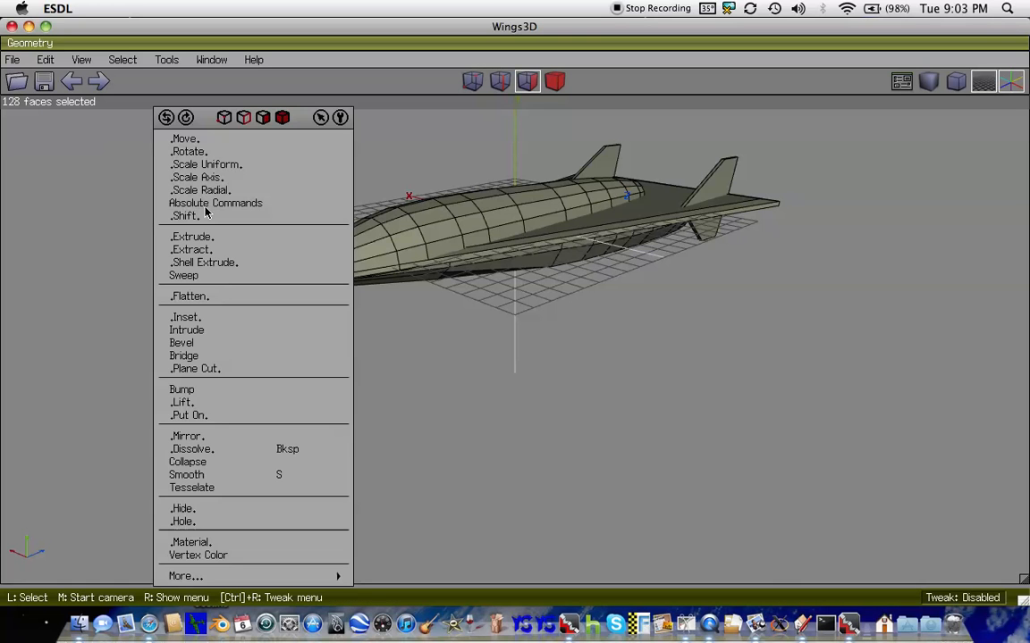
click(205, 137)
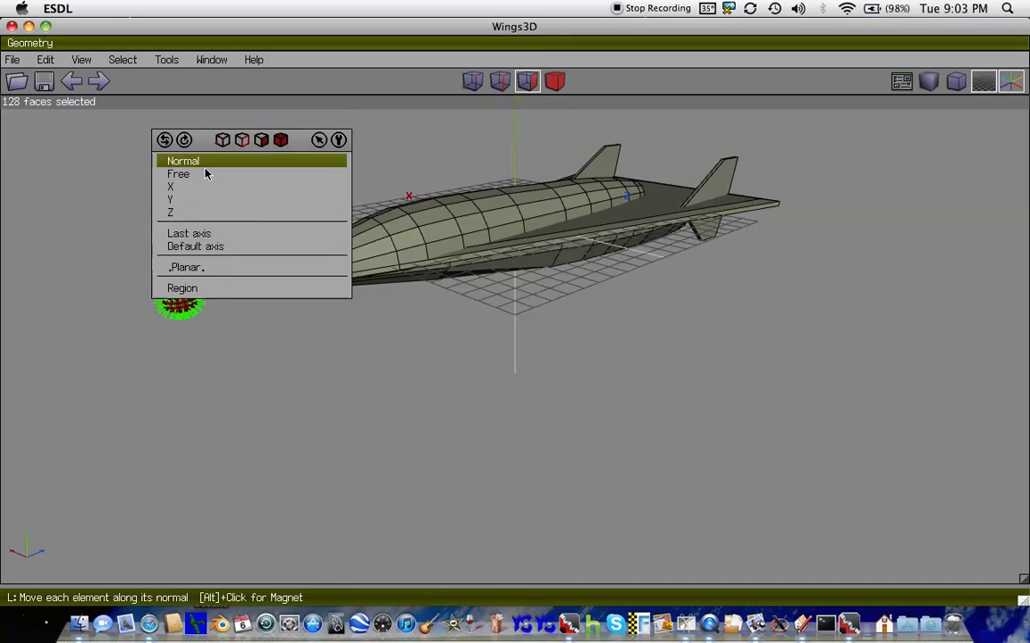
click(182, 213)
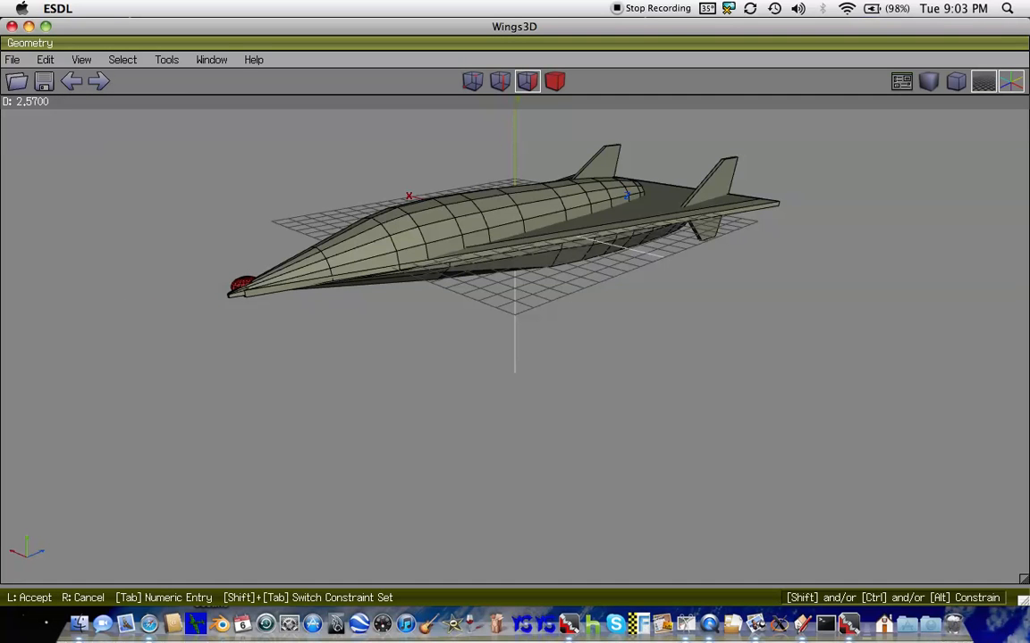
key(y)
key(Up)
key(Up)
key(Up)
key(Up)
key(Up)
key(Up)
key(Up)
key(Up)
key(Up)
key(Up)
key(Up)
key(Up)
key(Up)
key(Up)
key(Up)
key(Up)
key(Up)
key(Up)
key(Up)
key(Up)
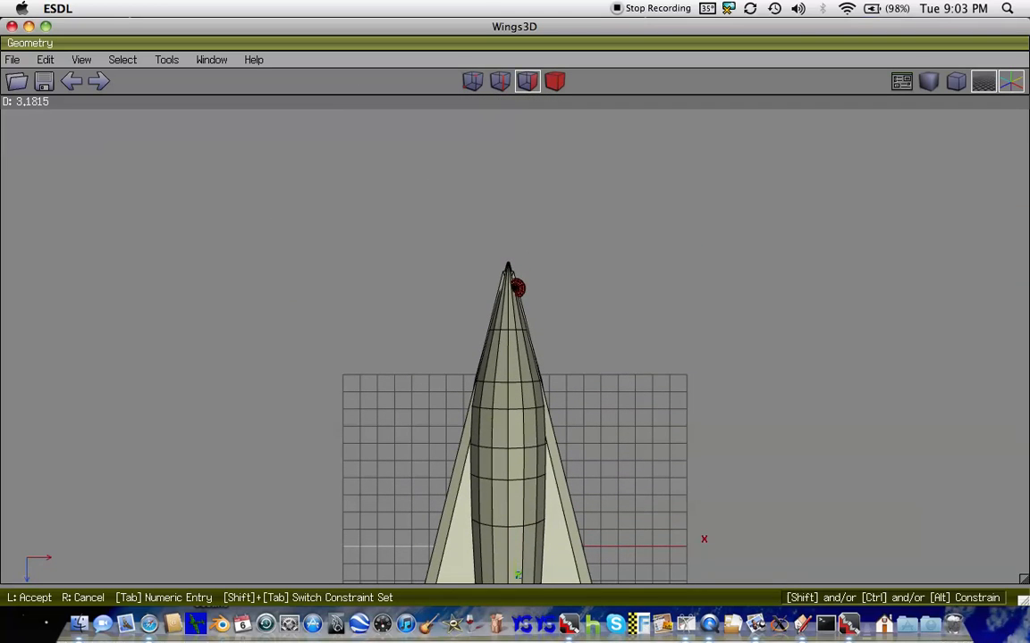
click(181, 215)
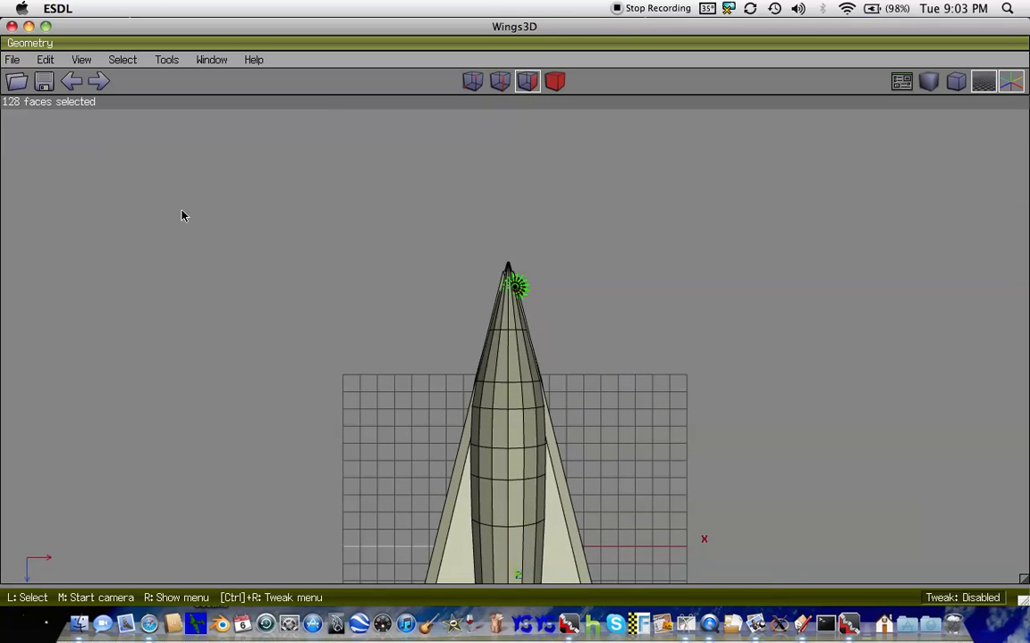
- Move the flattened sphere sideways along the X axis towards the nose's centreline
right_click(182, 215)
click(165, 138)
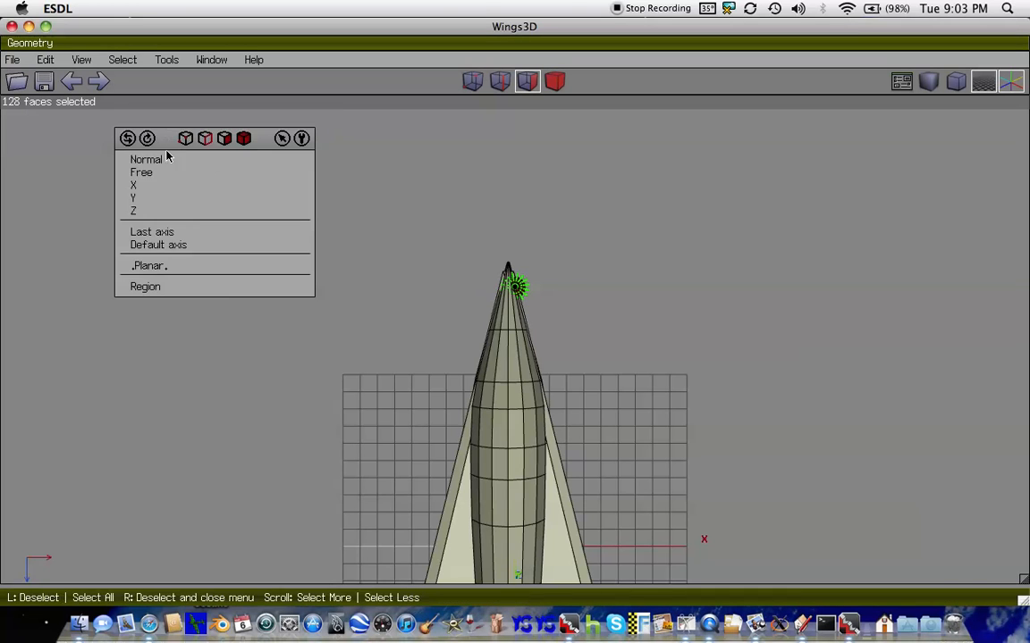
click(143, 185)
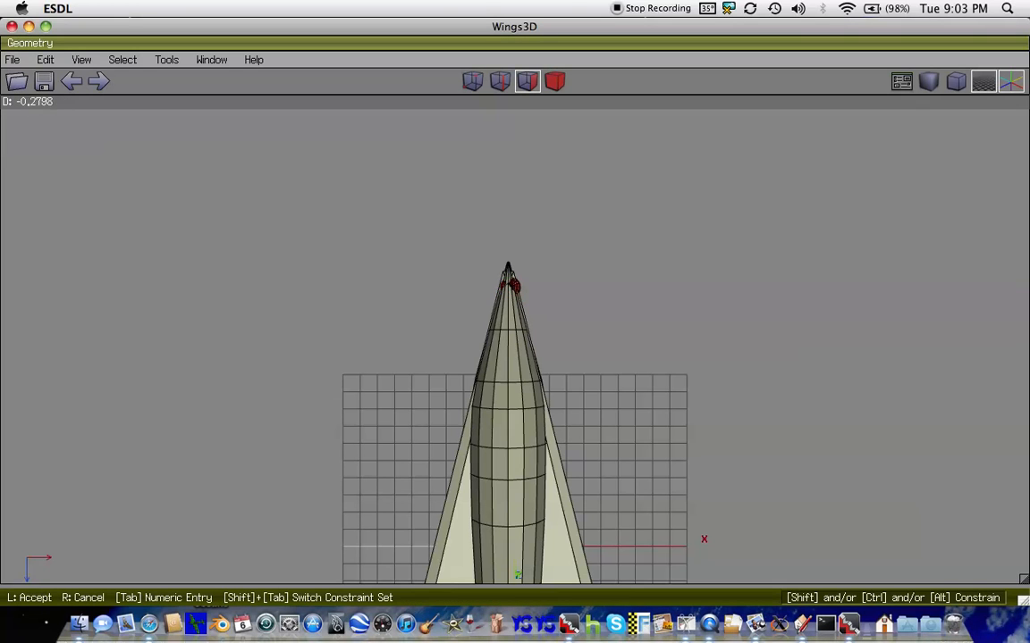
click(156, 186)
- Lower the flattened sphere slightly along the Y axis so it bulges out beneath the aircraft's nose
key(x)
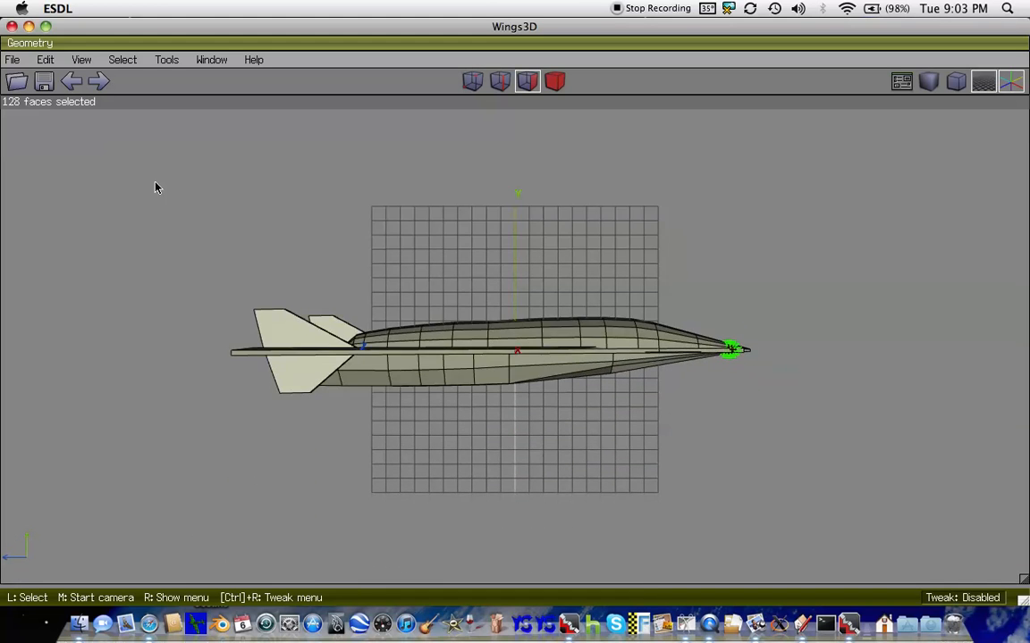
right_click(156, 187)
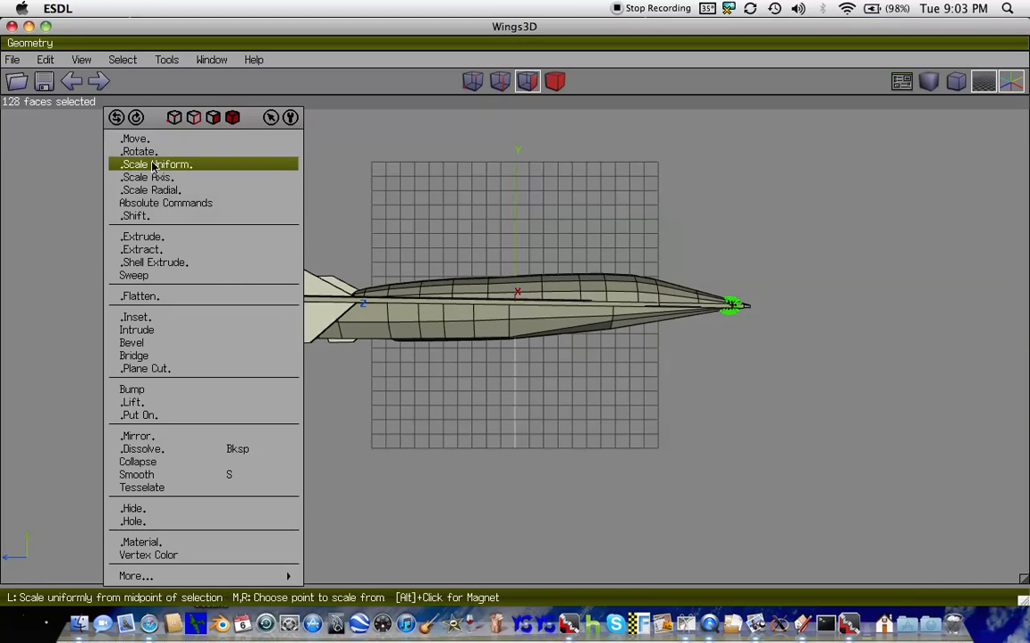
click(122, 136)
click(143, 191)
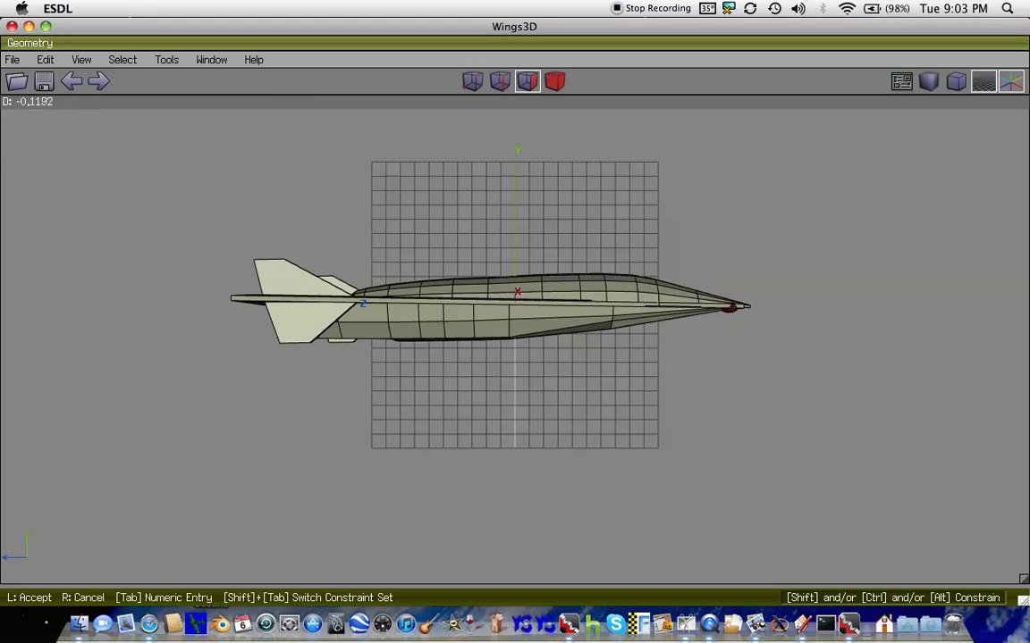
click(141, 192)
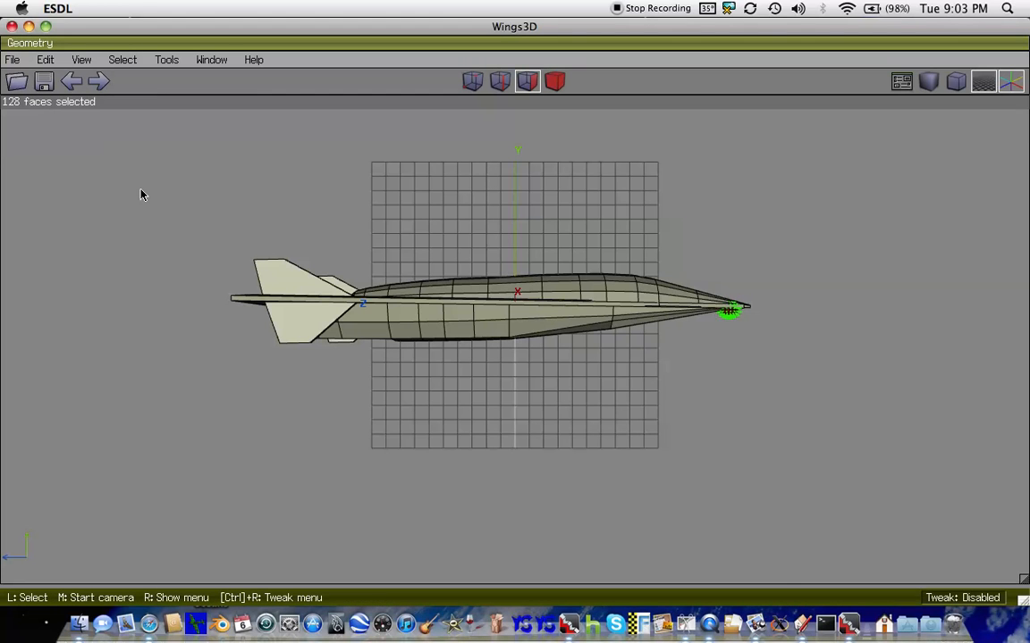
- Select all faces of the aircraft and sphere, assign a new material named black with black diffuse colour, and clear the selection
click(142, 192)
drag(841, 415, 177, 174)
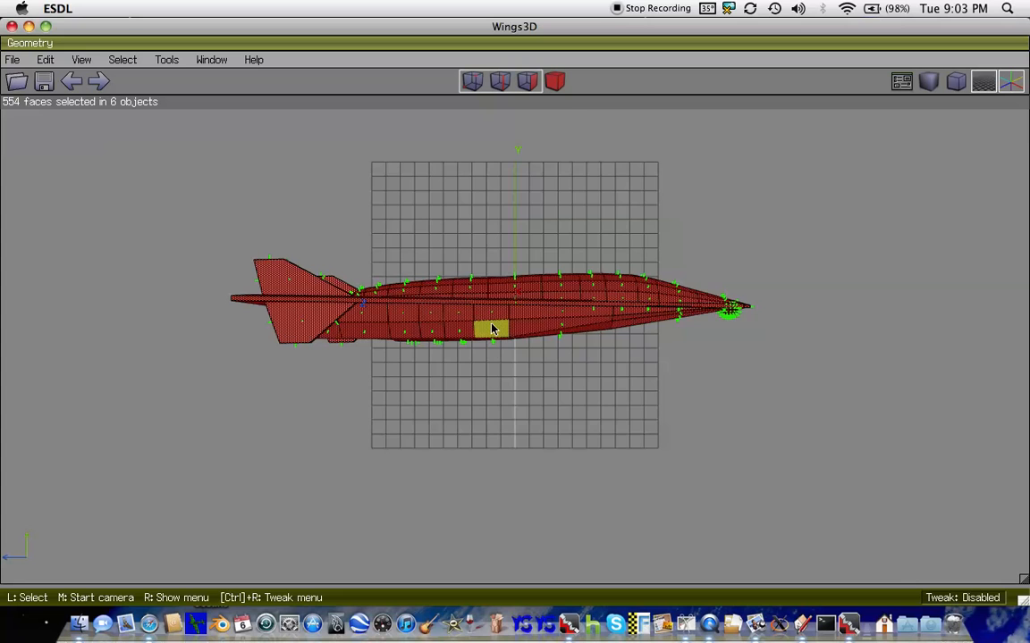
right_click(490, 329)
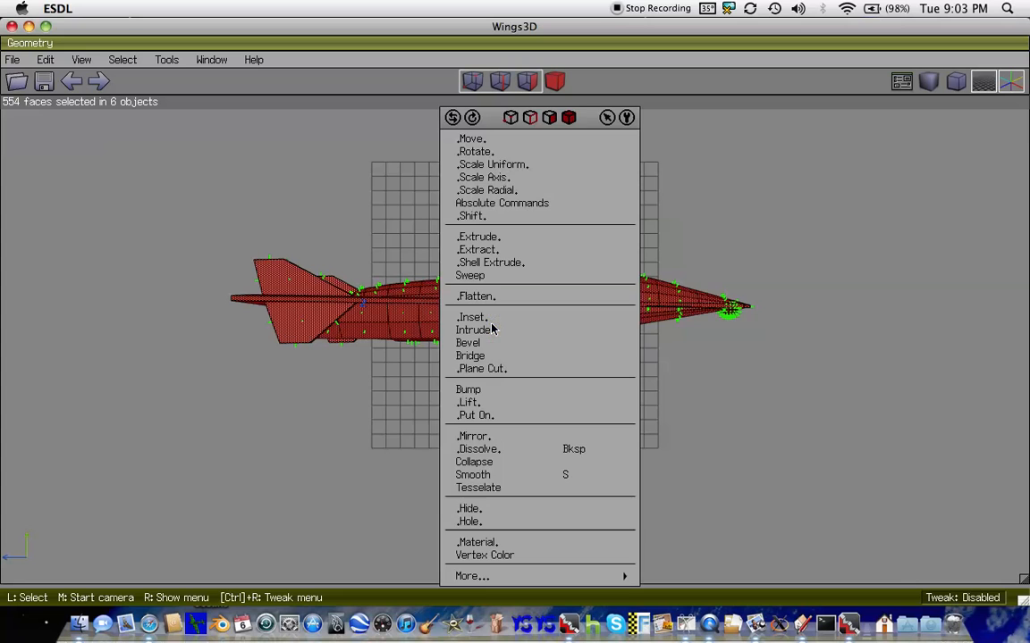
right_click(482, 543)
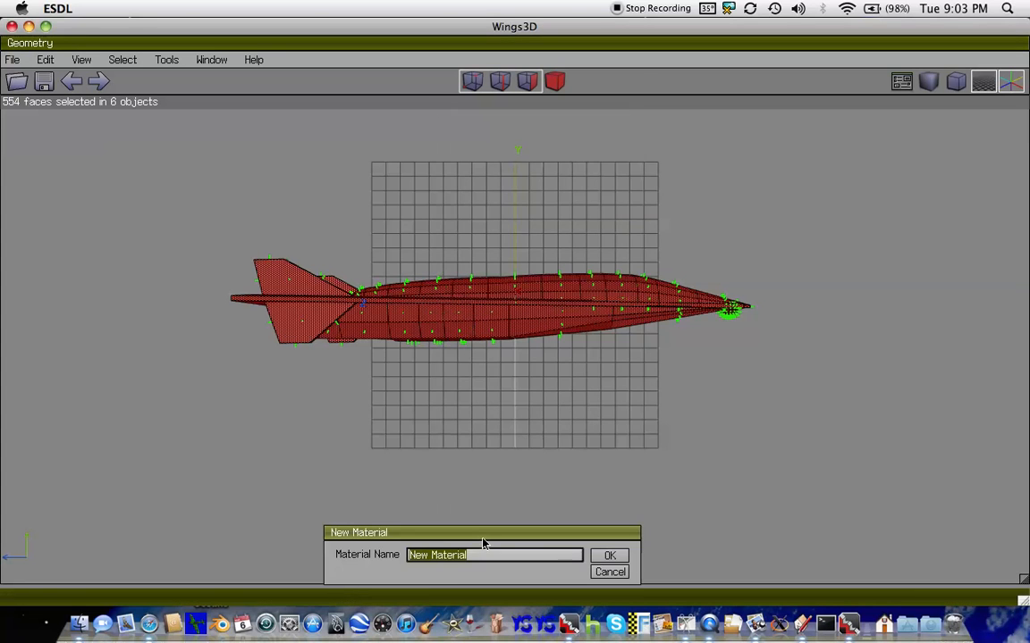
text(black)
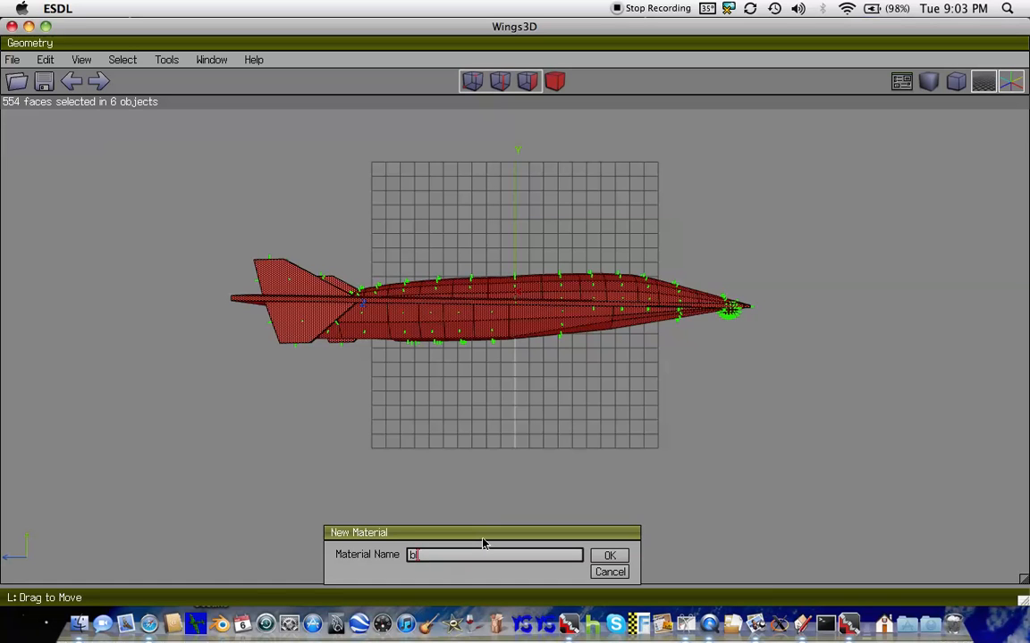
click(609, 555)
drag(671, 454, 547, 456)
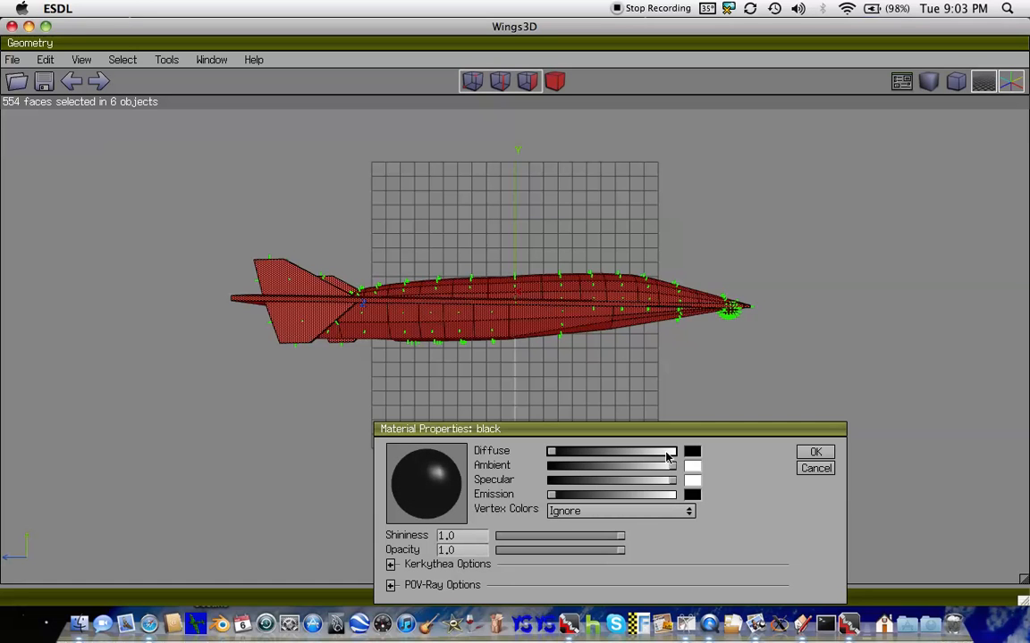
click(815, 452)
key(space)
- Select all faces of the flattened sphere beneath the aircraft's nose
key(Left)
key(Left)
key(Left)
key(Left)
key(Left)
key(Left)
key(Left)
key(Left)
key(Left)
key(Left)
key(Left)
key(Left)
key(Left)
key(Left)
key(Left)
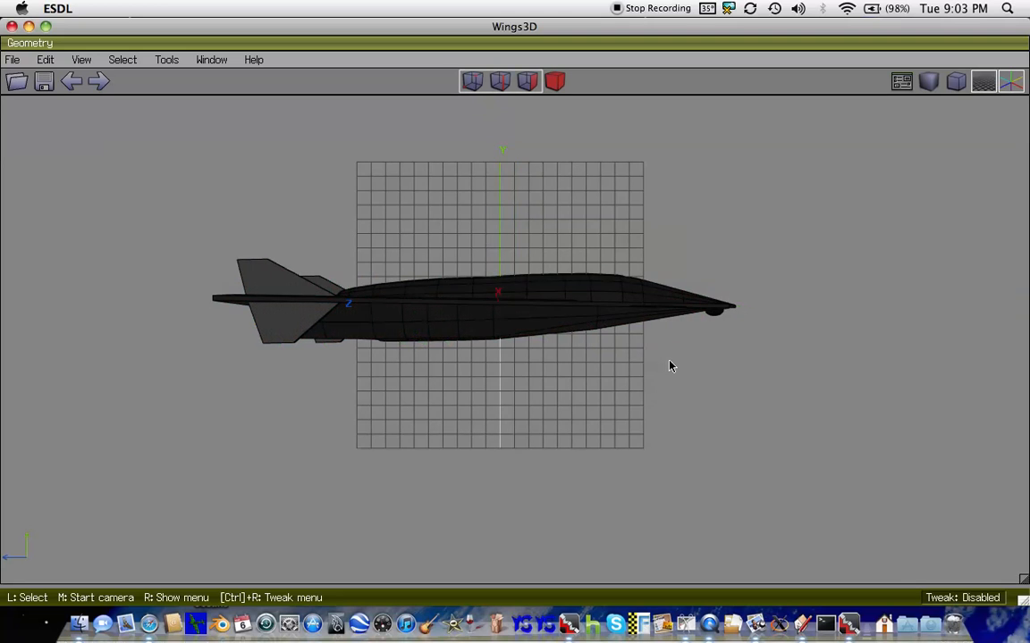
scroll(670, 366, up, 5)
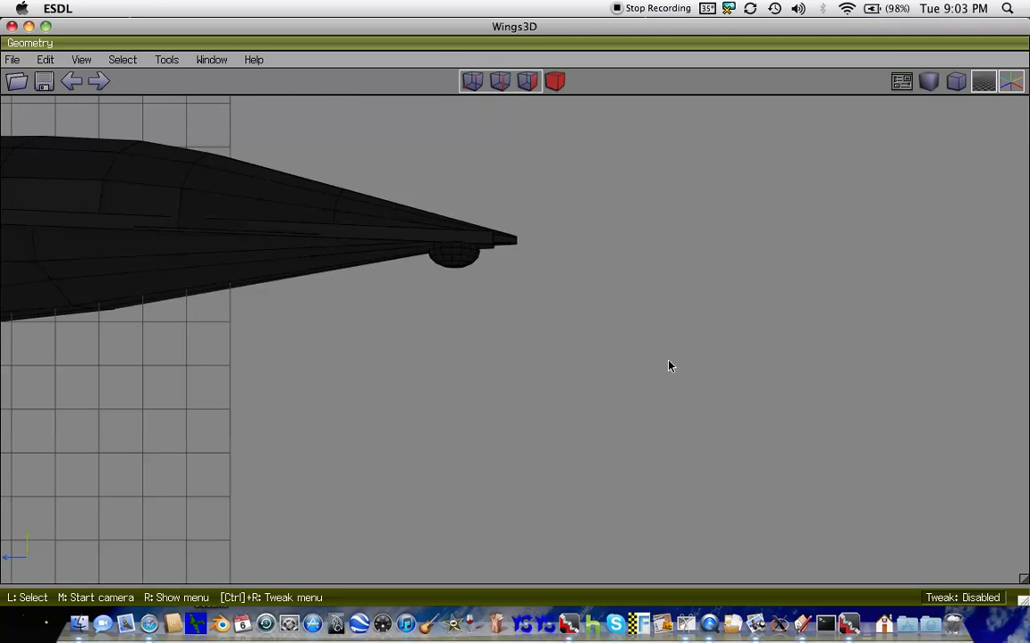
click(457, 263)
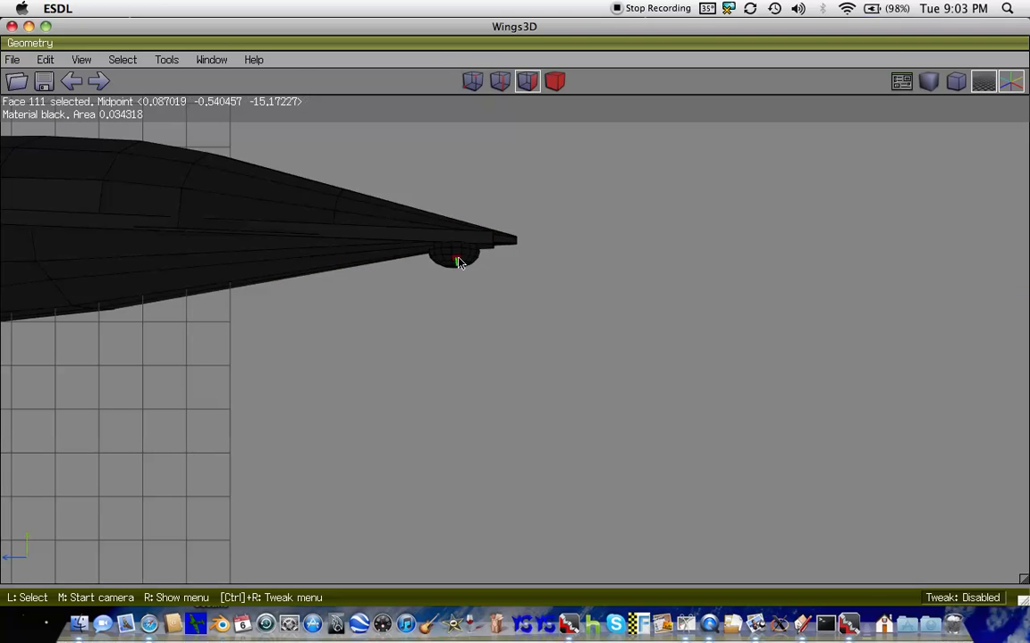
key(r)
key(plus)
key(plus)
key(plus)
key(plus)
key(plus)
key(plus)
key(plus)
key(plus)
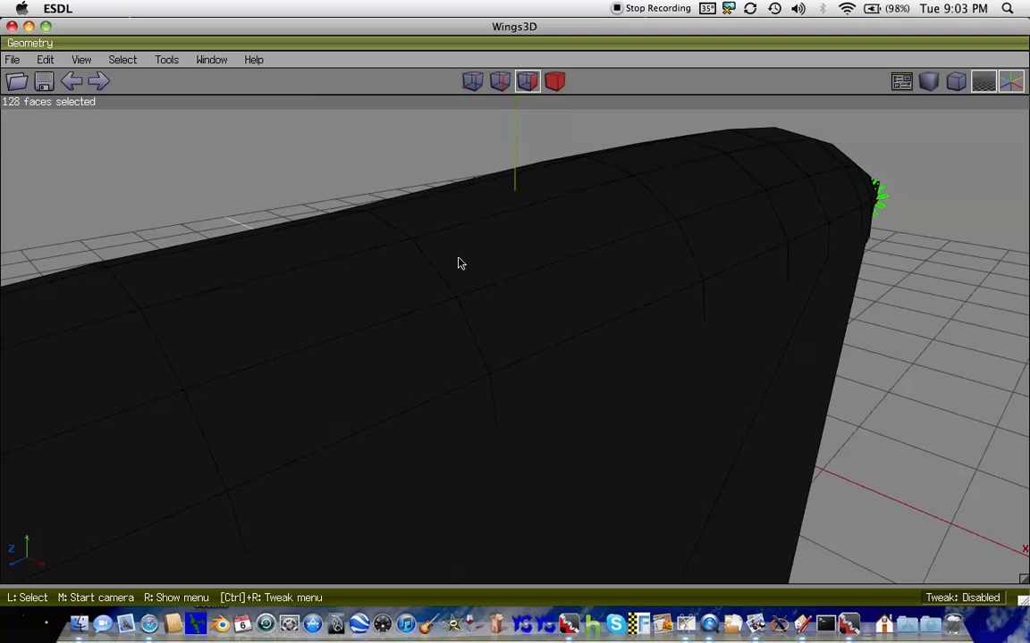
- Create a new material named red for the selected sphere faces
key(x)
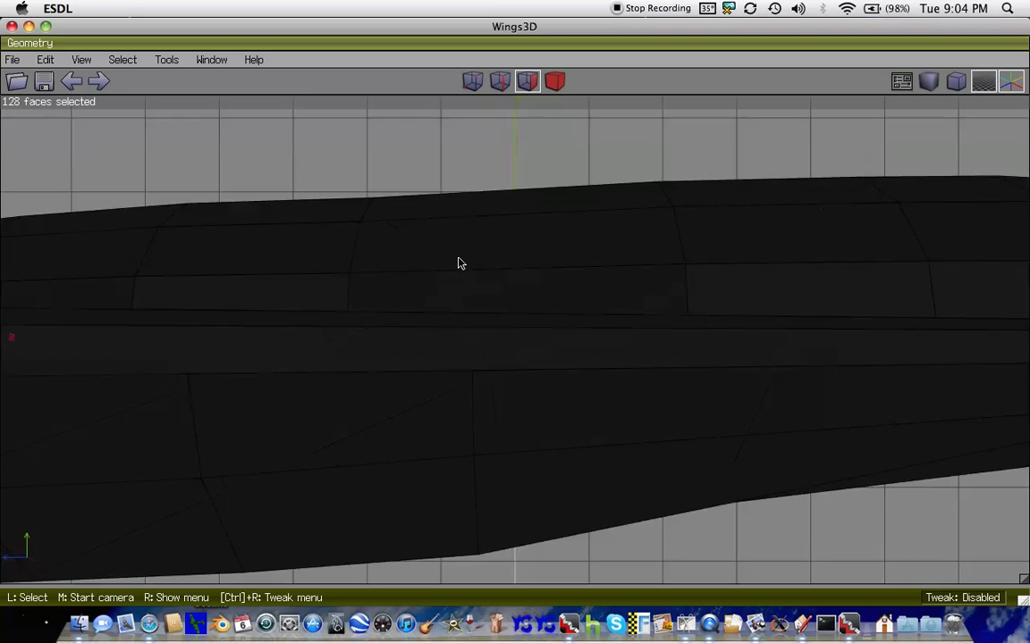
scroll(457, 263, down, 10)
key(Right)
scroll(457, 263, up, 5)
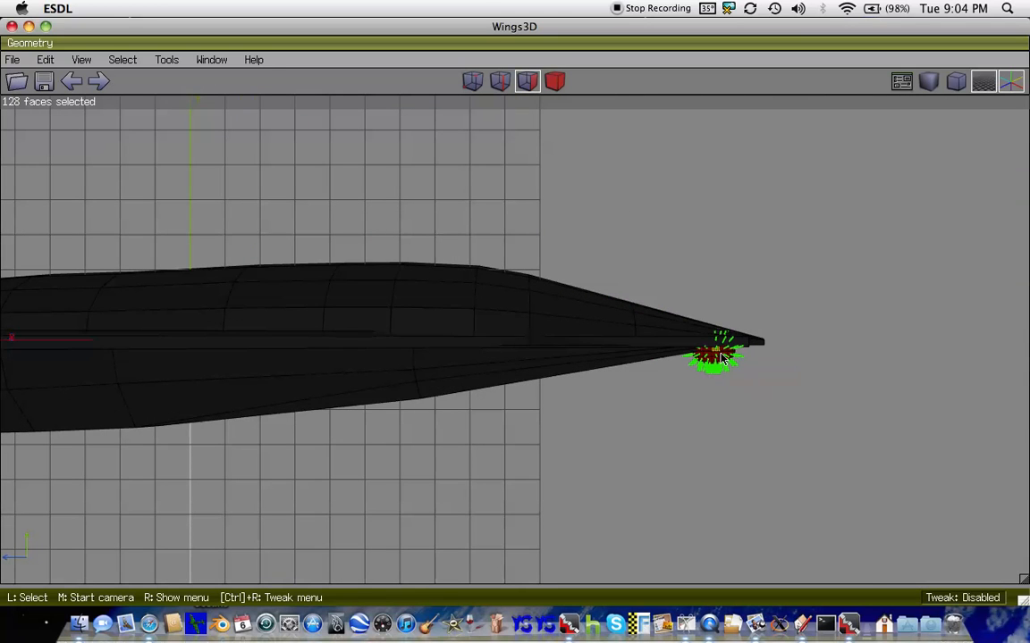
right_click(722, 355)
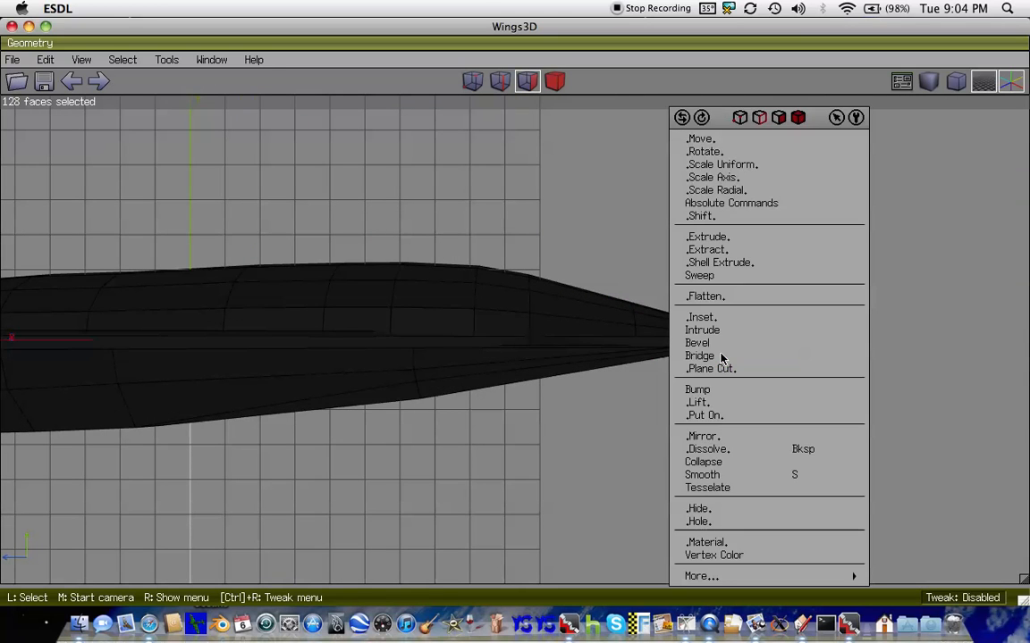
right_click(730, 544)
key(BackSpace)
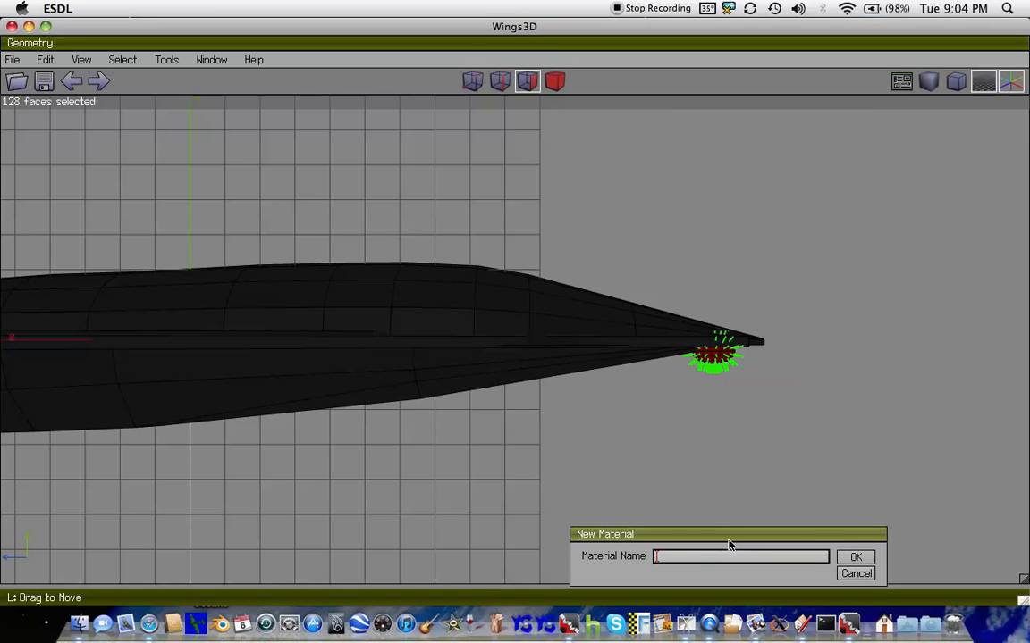
text(red)
click(855, 556)
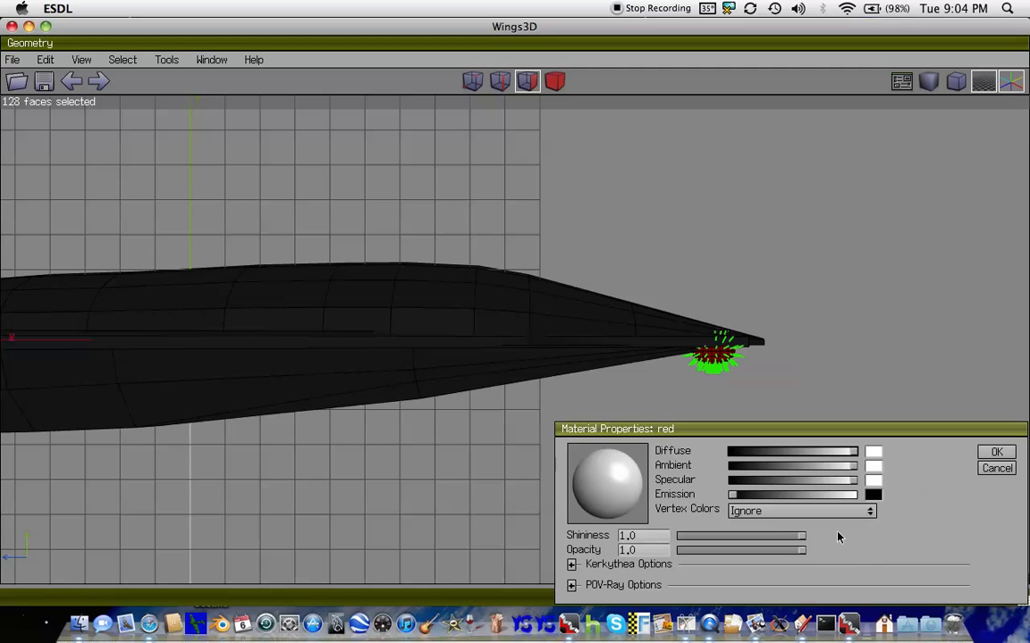
- Give the red material a red diffuse colour, apply it to the sphere, and clear the selection
click(873, 456)
drag(847, 535, 967, 534)
click(998, 470)
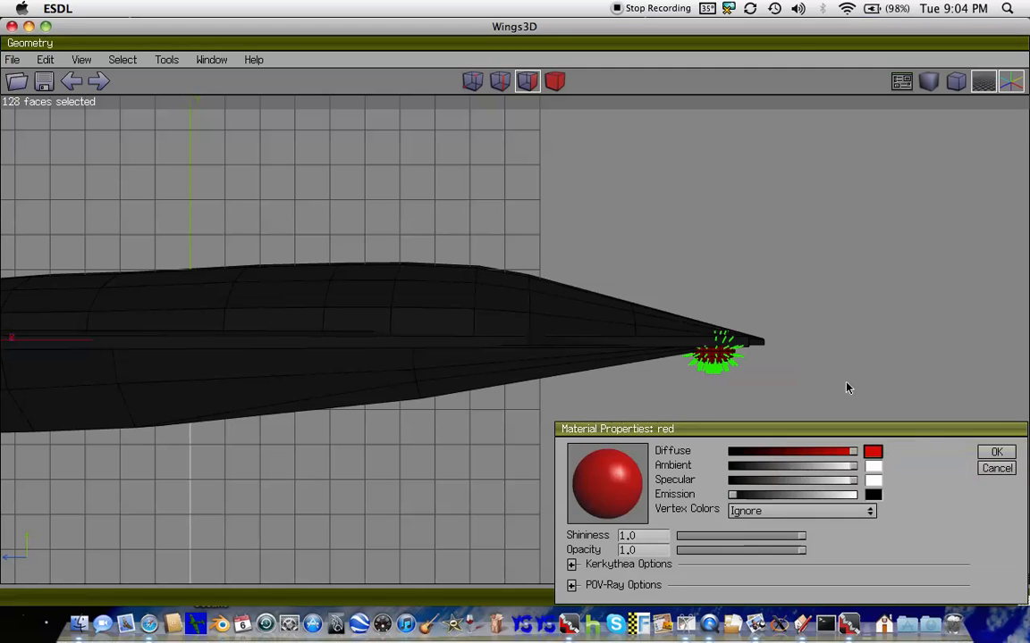
click(990, 457)
key(space)
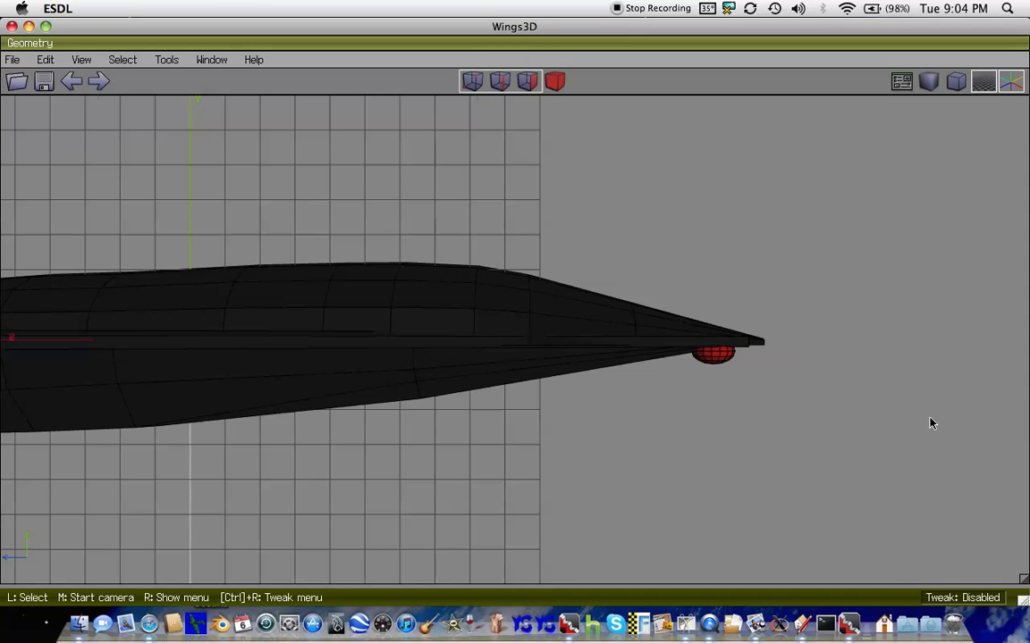
- Select the two inner engine exhaust faces at the rear of the fuselage, below the wing
scroll(930, 420, down, 5)
key(z)
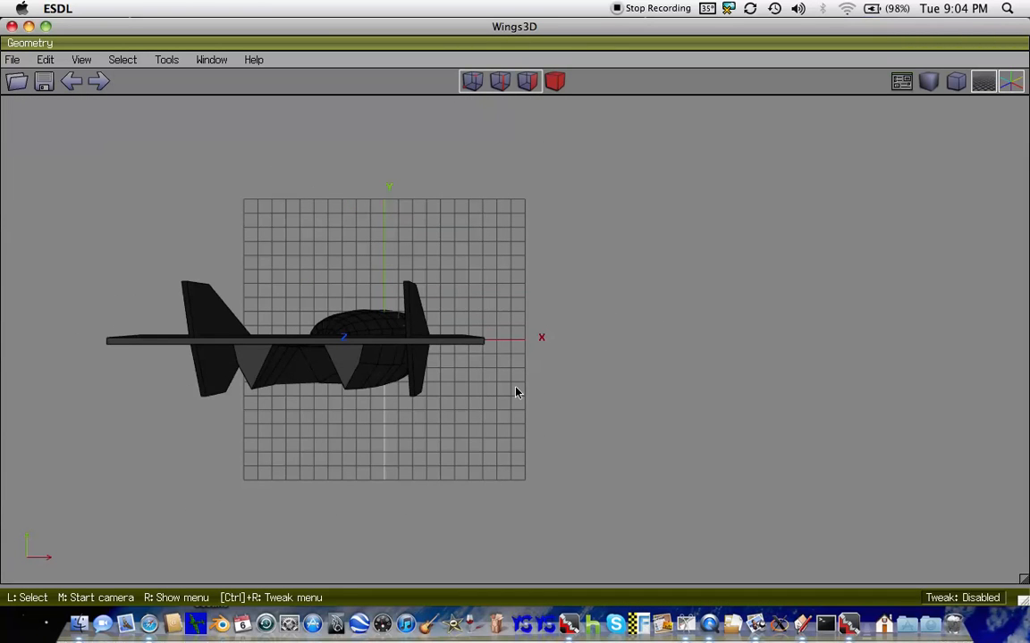
key(Right)
key(Right)
key(Right)
key(Right)
key(Right)
key(Right)
key(Right)
key(Right)
key(Right)
key(Right)
scroll(515, 391, up, 5)
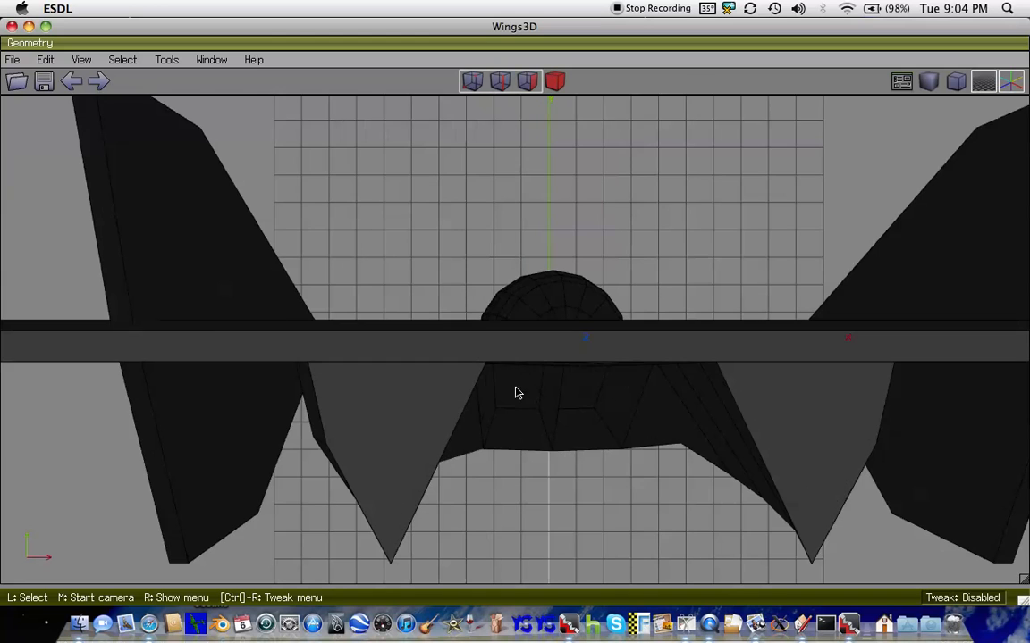
click(517, 393)
click(576, 397)
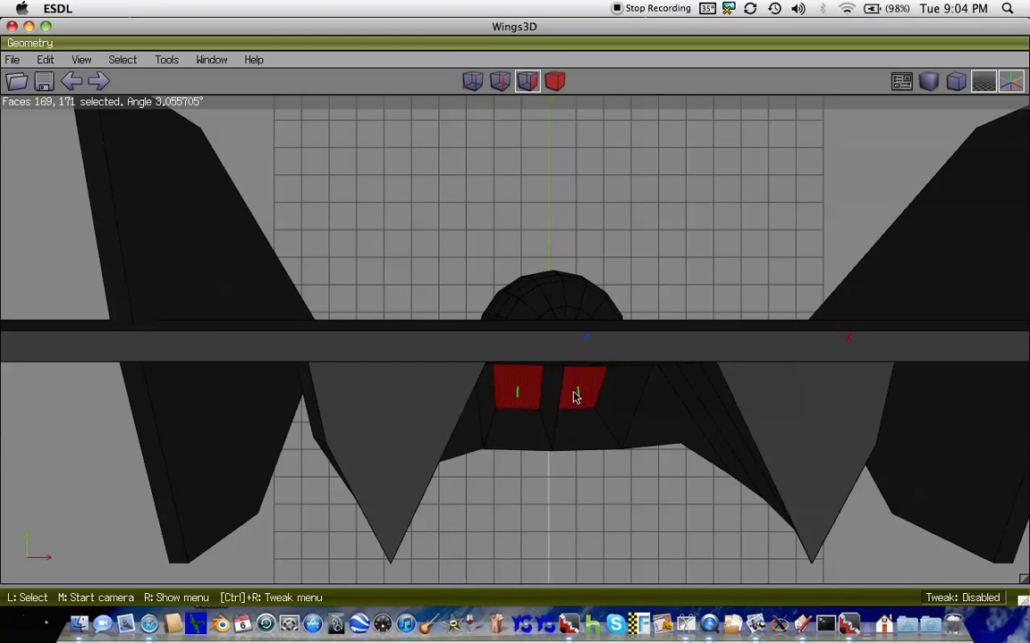
- Assign the two exhaust faces a new material named light blue with diffuse red lowered to about 0.39, and clear the selection
right_click(525, 398)
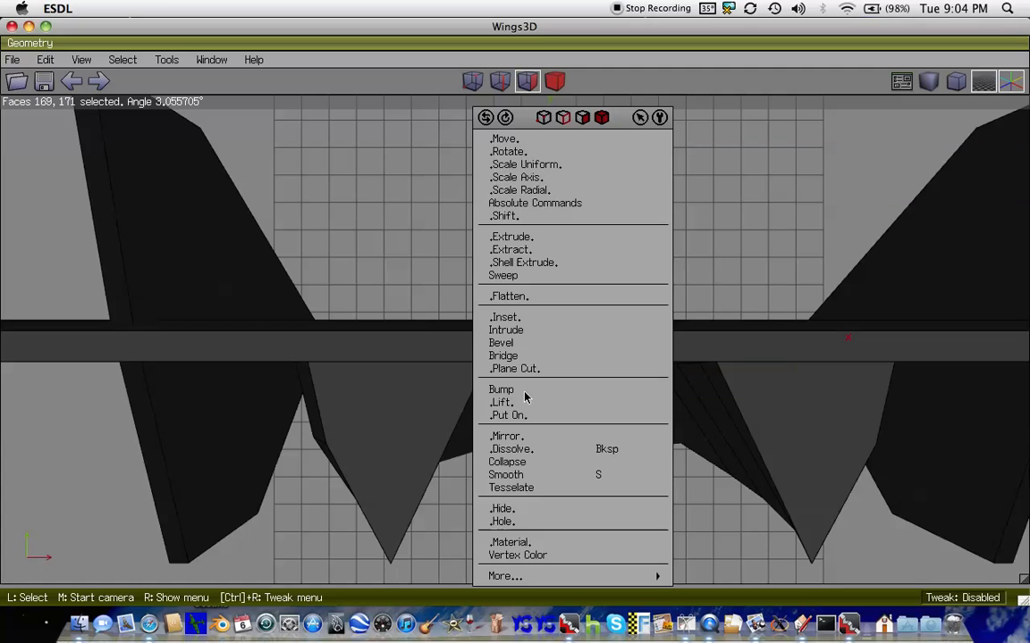
right_click(536, 542)
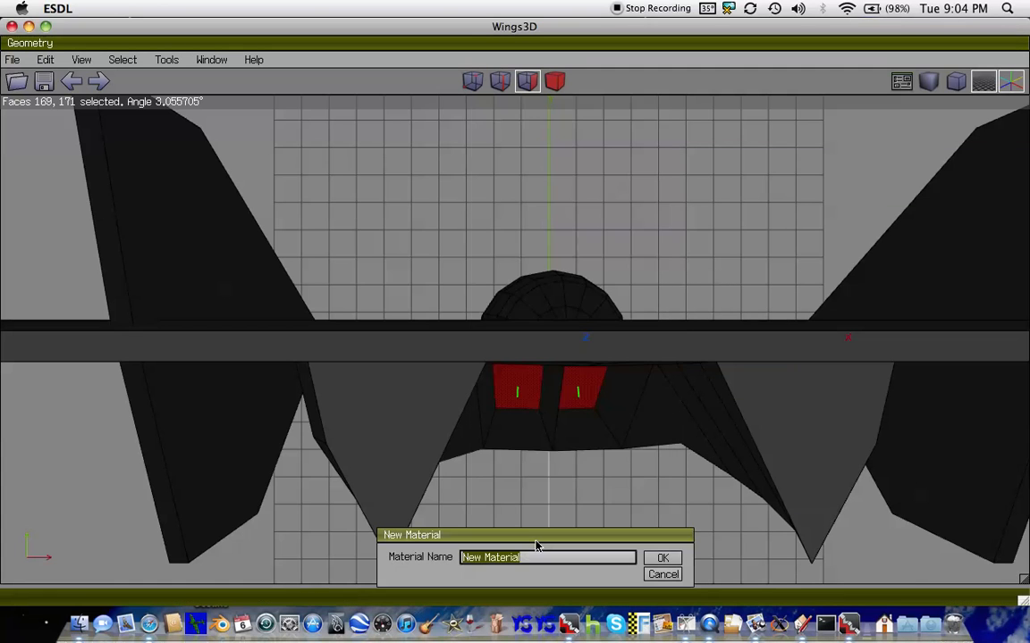
key(BackSpace)
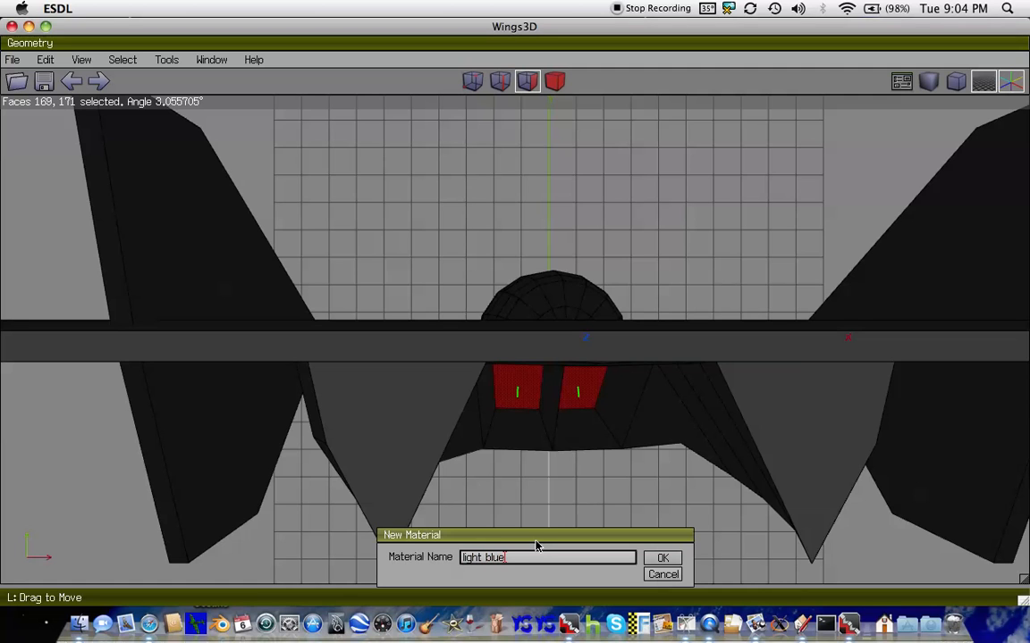
click(662, 561)
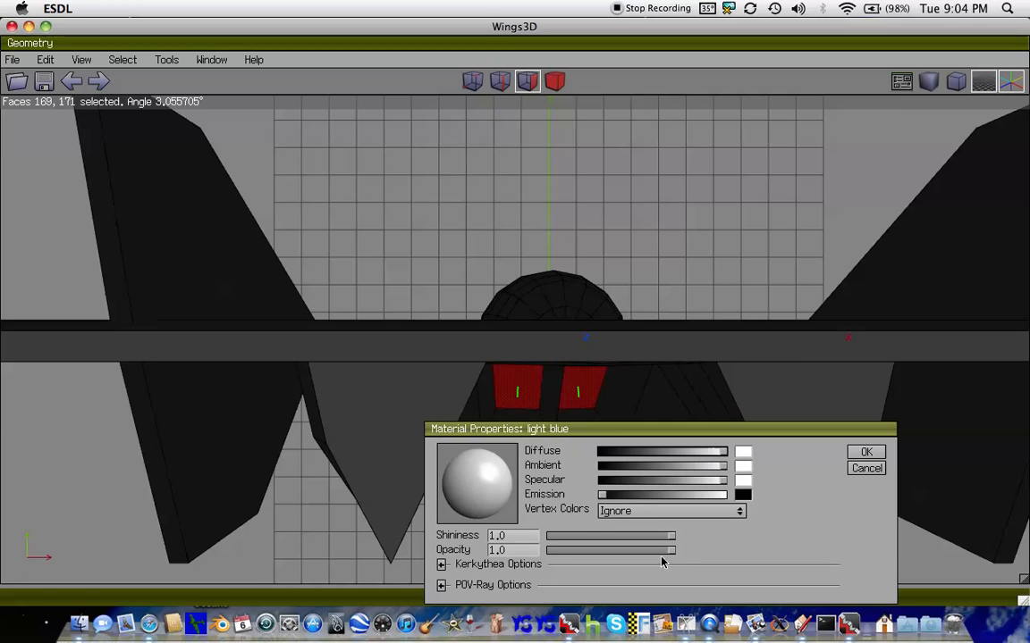
click(738, 451)
drag(728, 477, 760, 473)
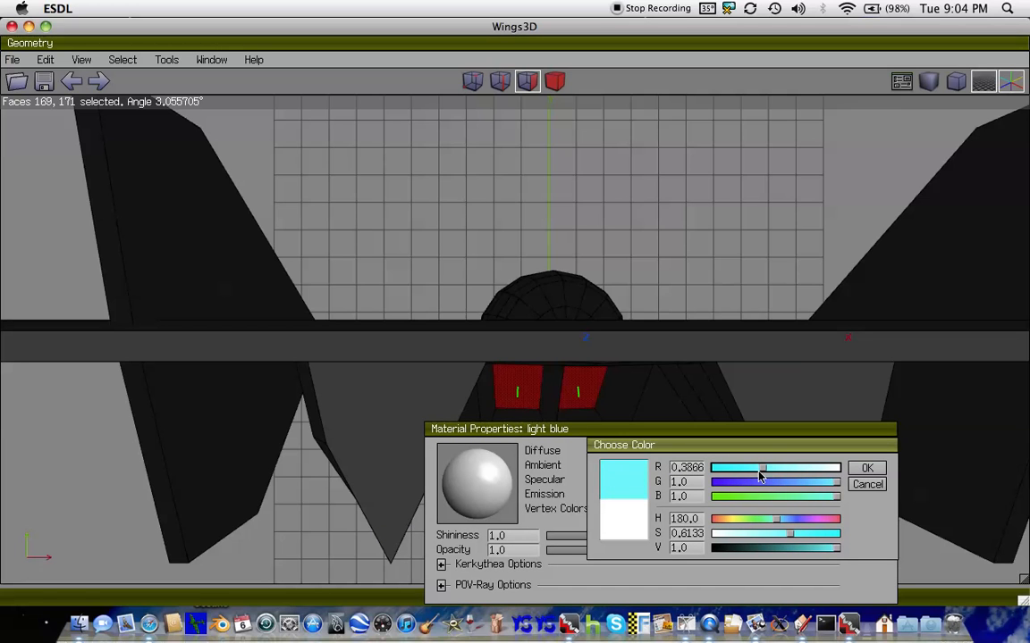
click(867, 467)
click(866, 456)
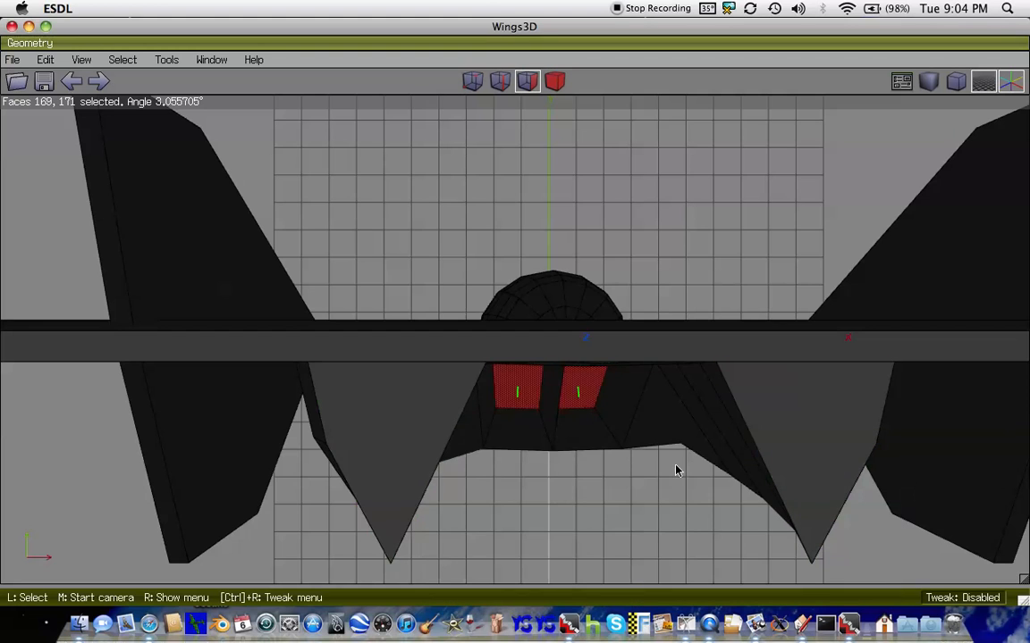
key(space)
- Select the eight faces framing the two light blue exhaust panels
scroll(643, 470, up, 3)
scroll(642, 470, down, 5)
scroll(641, 471, up, 3)
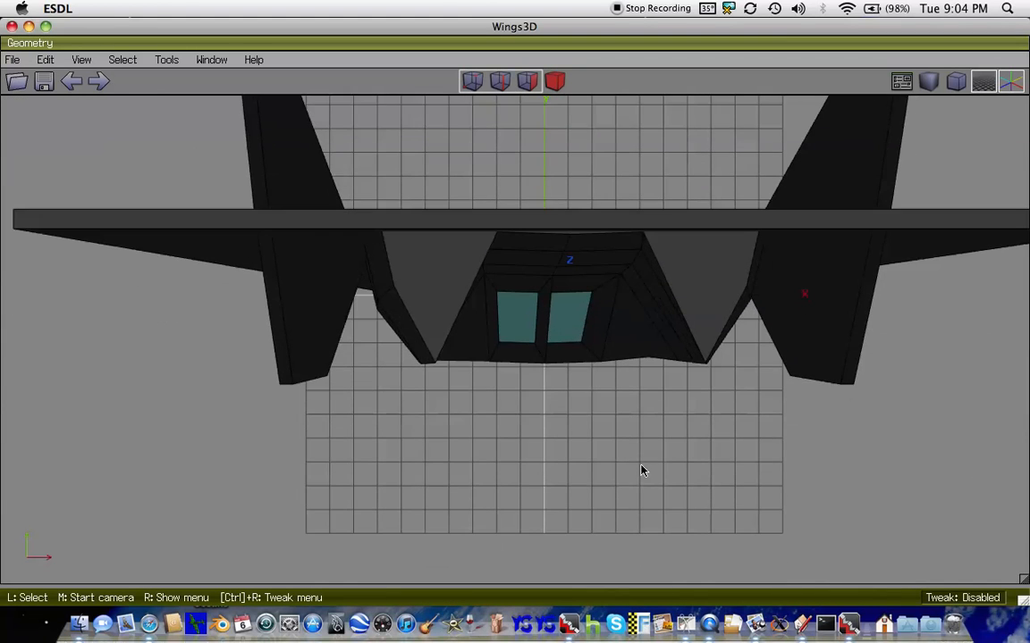
scroll(556, 338, up, 3)
click(485, 302)
click(514, 264)
click(556, 304)
click(526, 354)
click(585, 355)
click(623, 313)
click(623, 277)
middle_drag(617, 266, 412, 304)
click(413, 313)
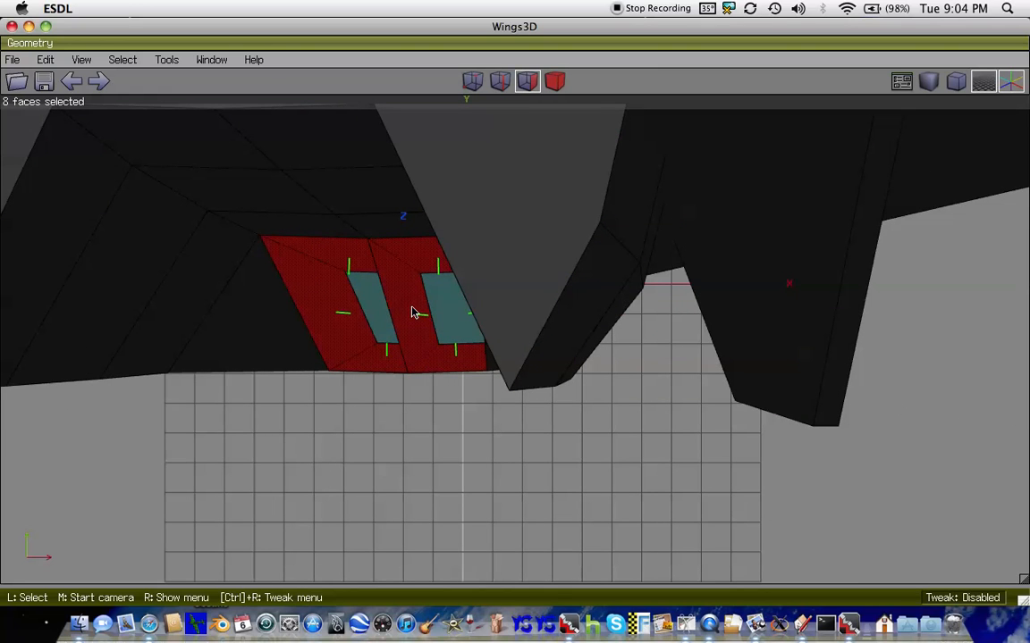
- Create a new material named blue for the eight selected frame faces
right_click(414, 312)
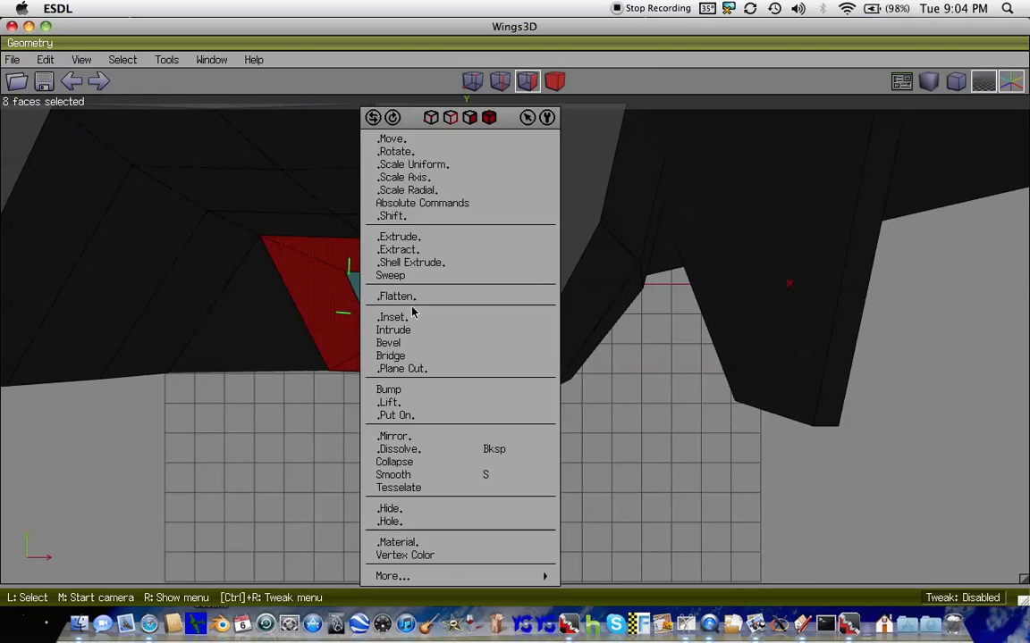
right_click(443, 543)
key(BackSpace)
text(blue)
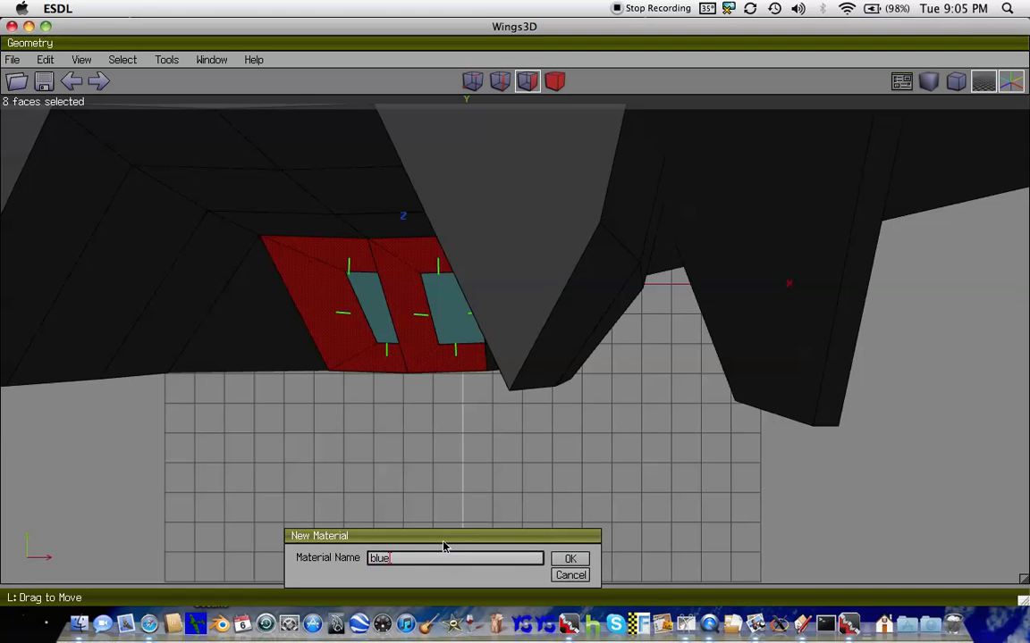
click(568, 558)
- Set the blue material's diffuse colour to R 0.0, G 0.6466, B 0.7266, apply it, and clear the selection
click(652, 453)
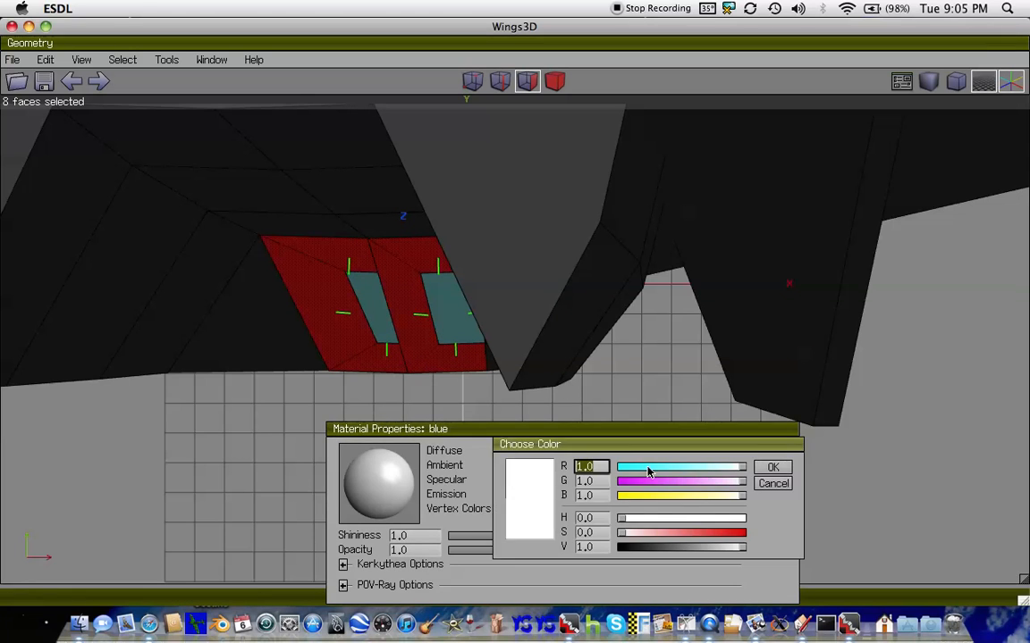
drag(737, 468, 613, 477)
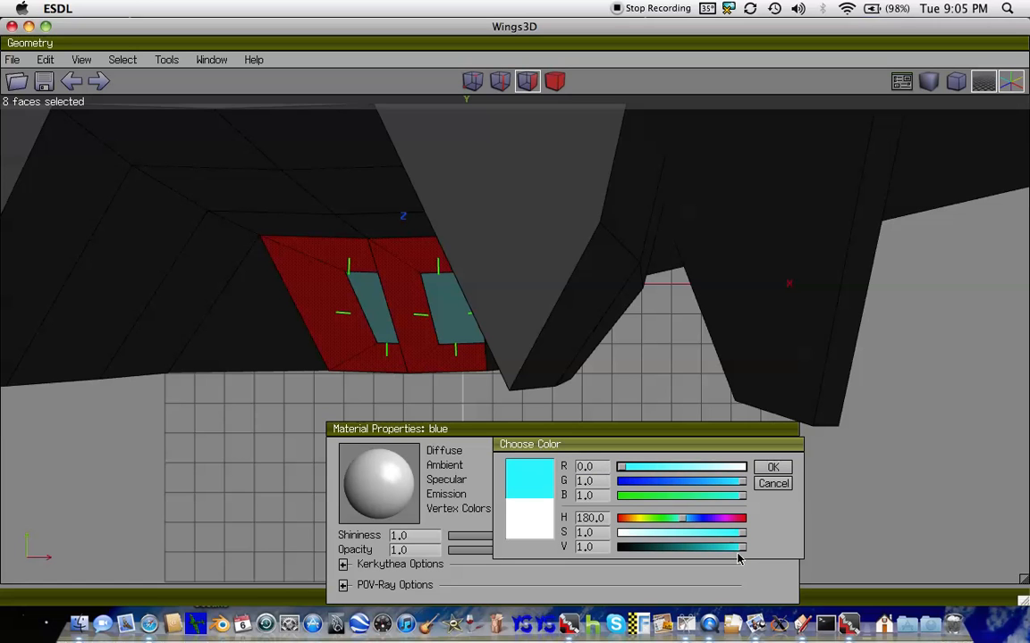
drag(735, 547, 712, 549)
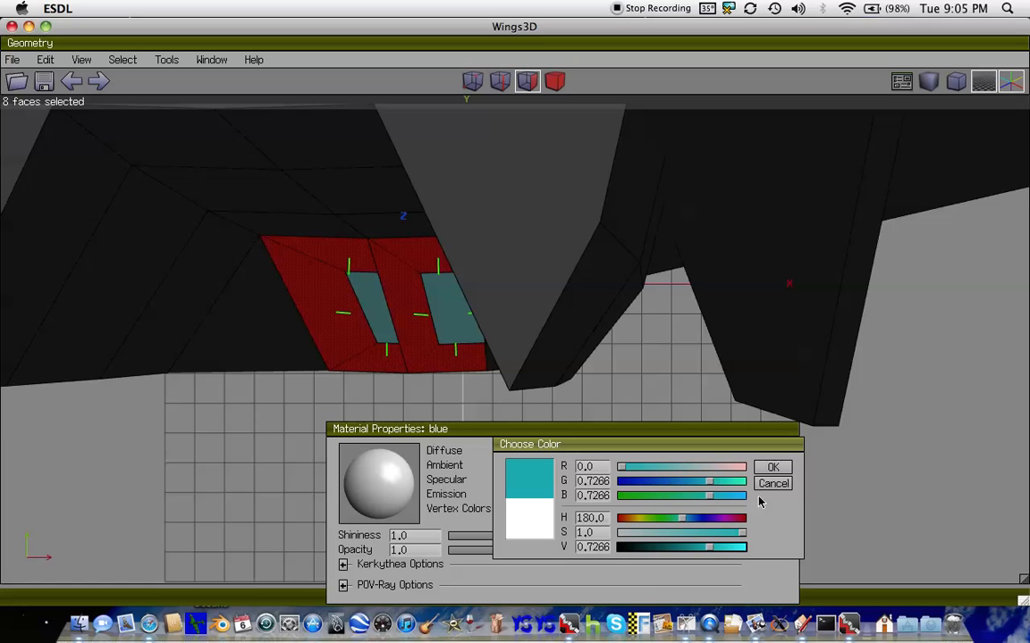
drag(707, 484, 698, 483)
click(774, 468)
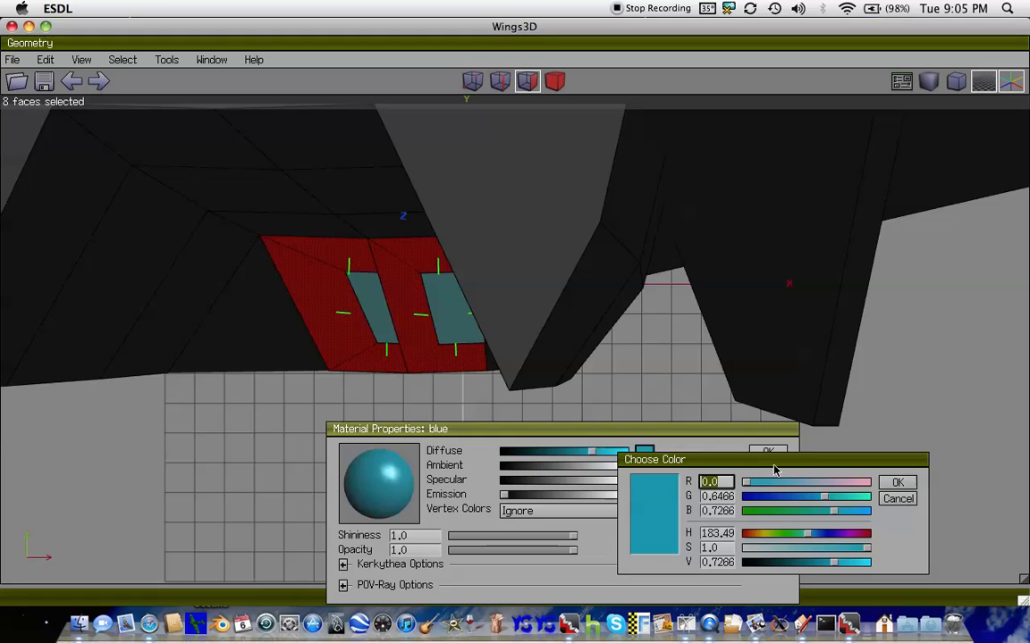
click(897, 483)
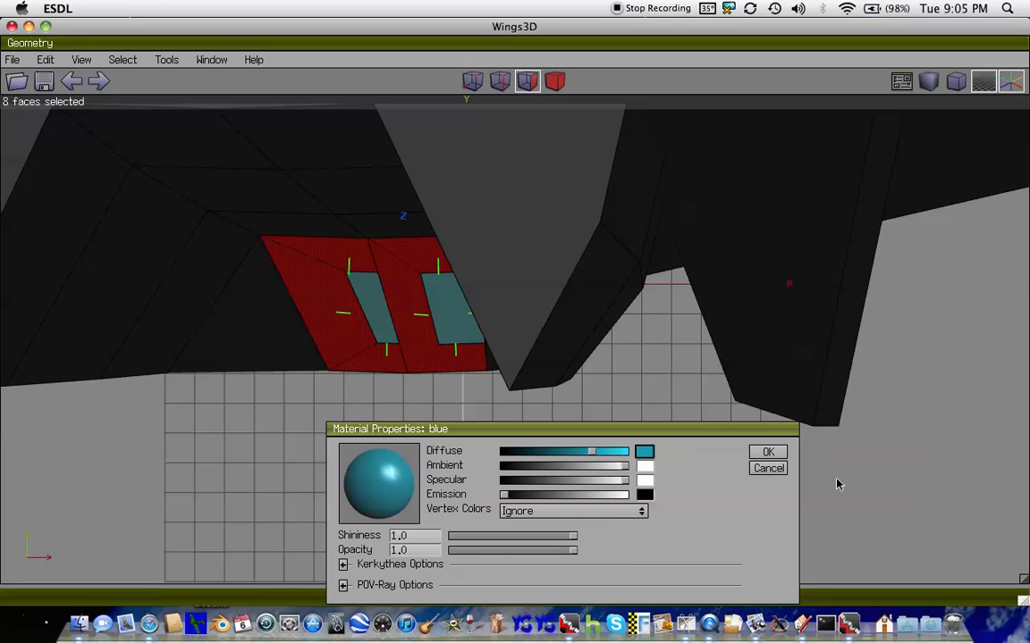
click(769, 454)
key(space)
- Assign the black material to the grey-looking face at the rear end of the upper fuselage, and clear the selection
scroll(670, 407, down, 8)
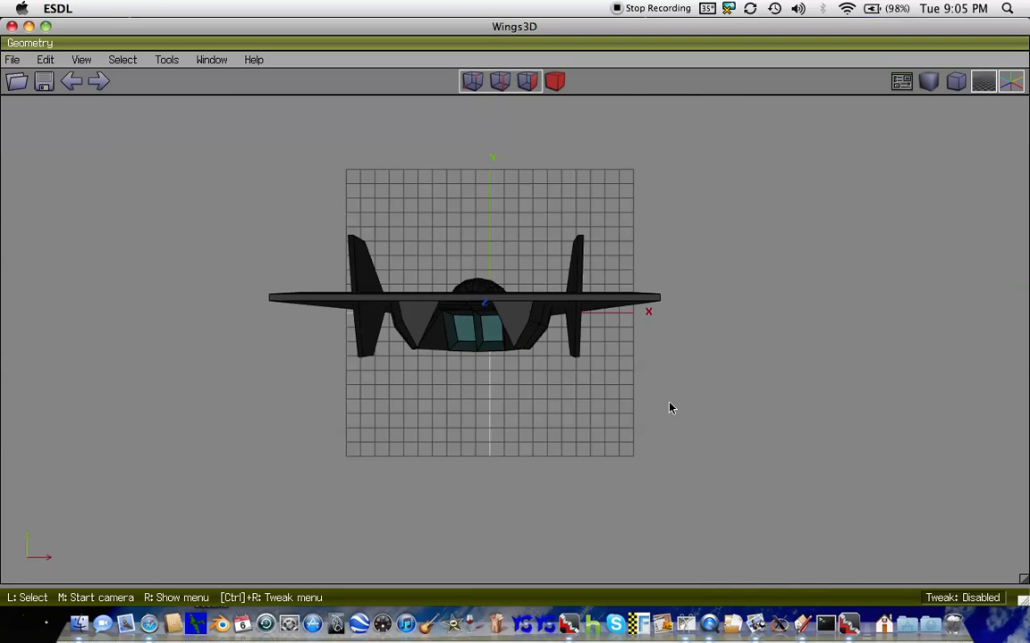
key(r)
scroll(671, 407, down, 10)
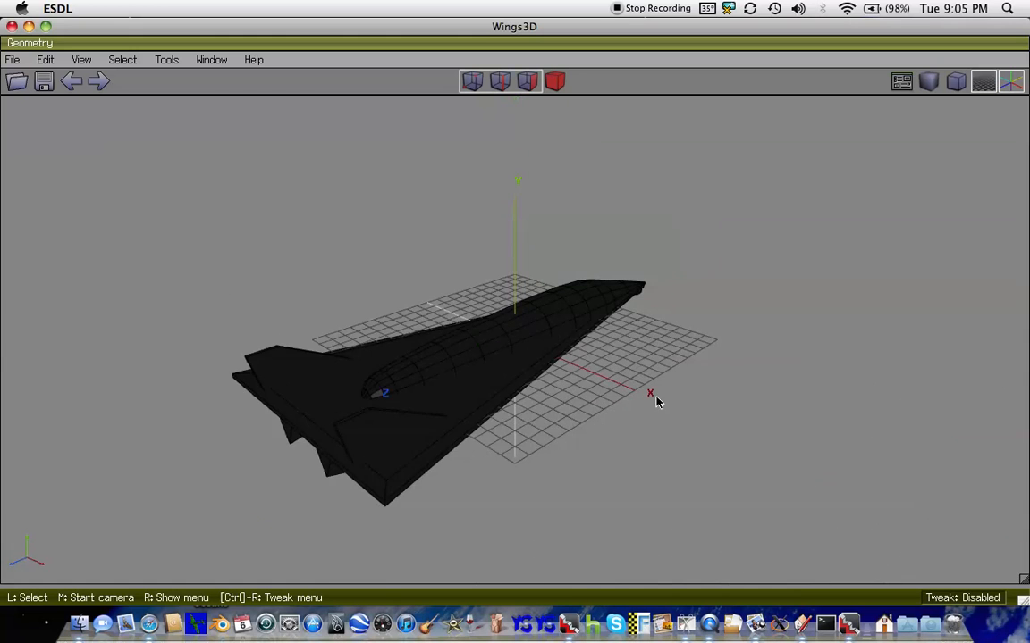
scroll(375, 435, up, 4)
click(181, 479)
right_click(182, 479)
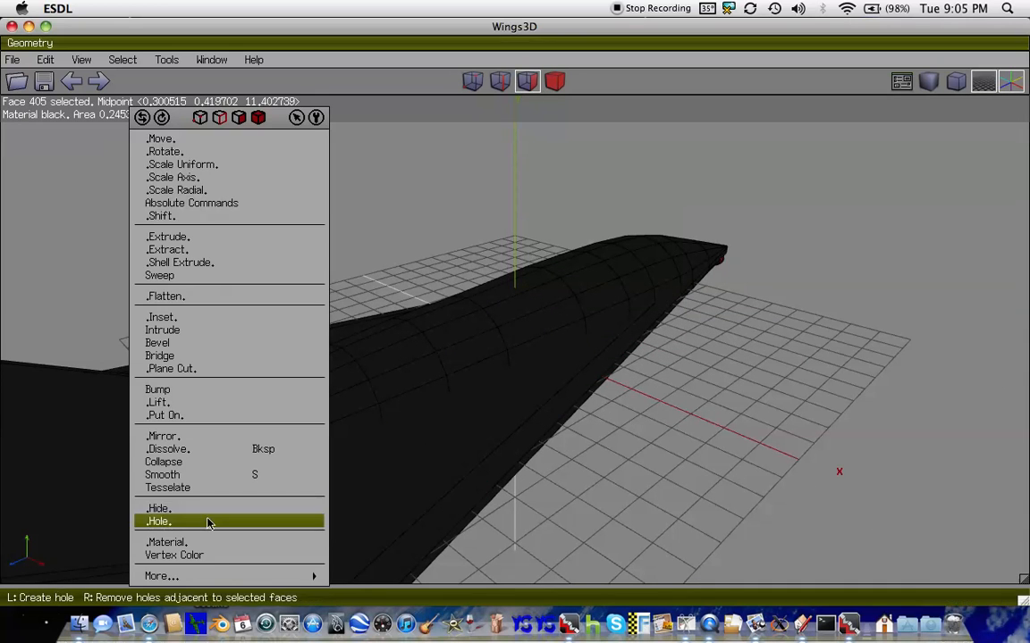
click(184, 542)
click(249, 512)
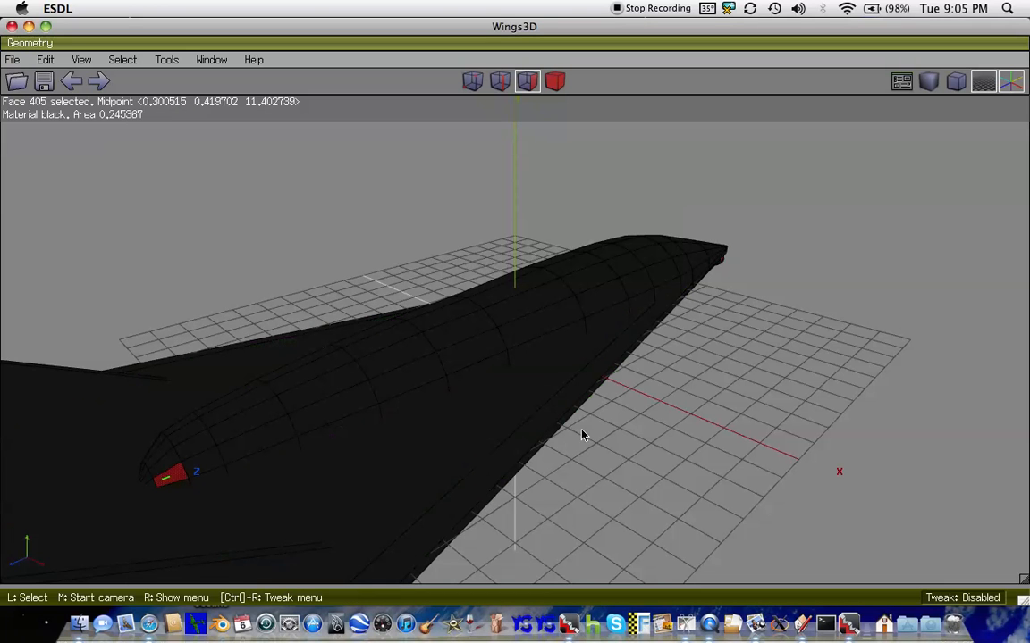
click(581, 435)
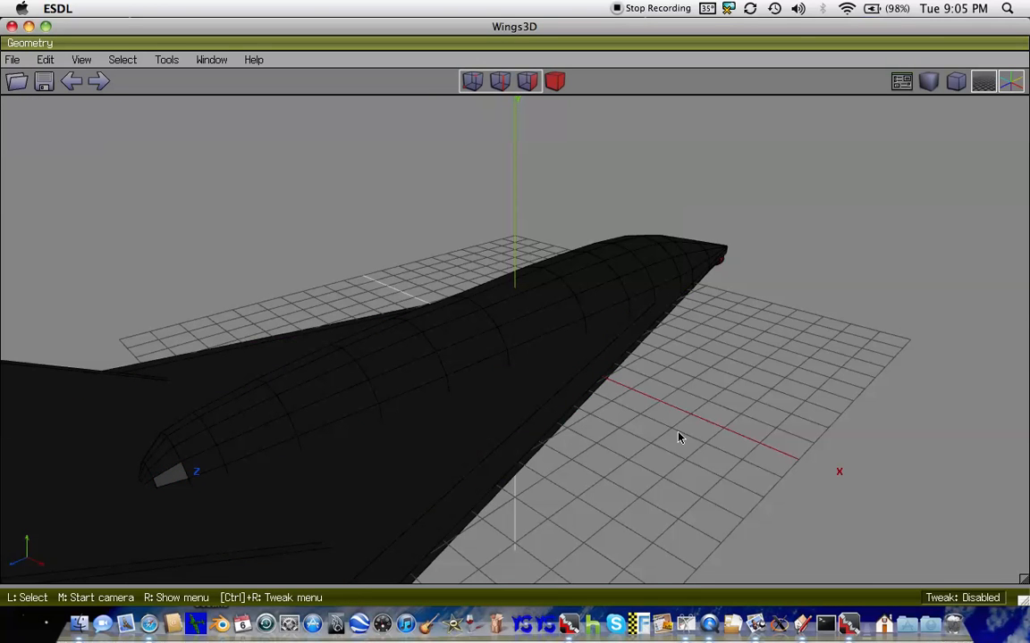
scroll(677, 438, up, 5)
scroll(677, 433, down, 10)
scroll(677, 433, up, 4)
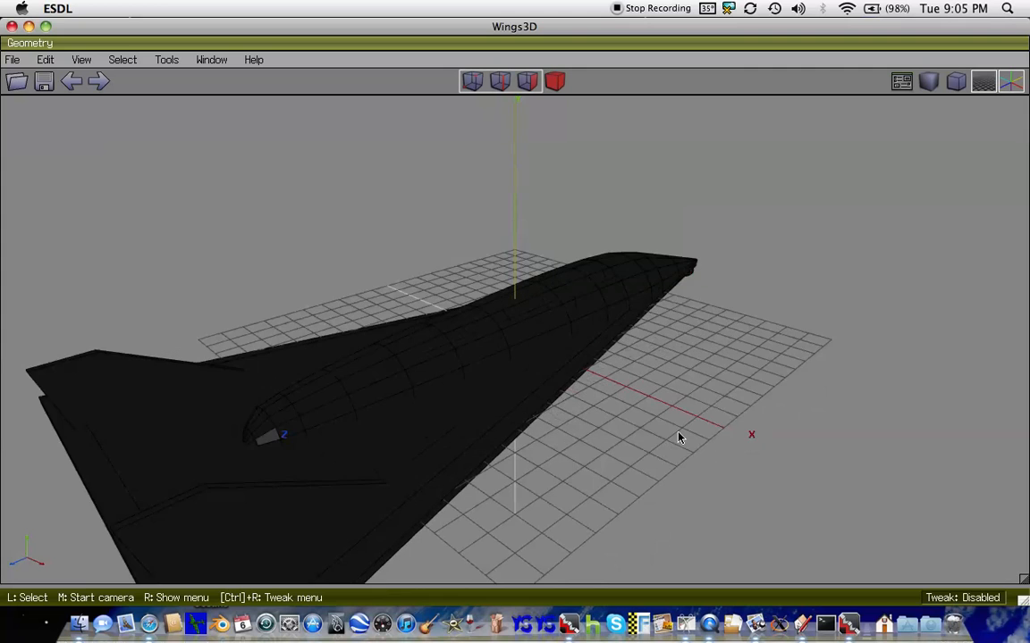
- Save the aircraft model as sr-91 in the 3d projects folder, and close the modelling program
scroll(672, 431, down, 3)
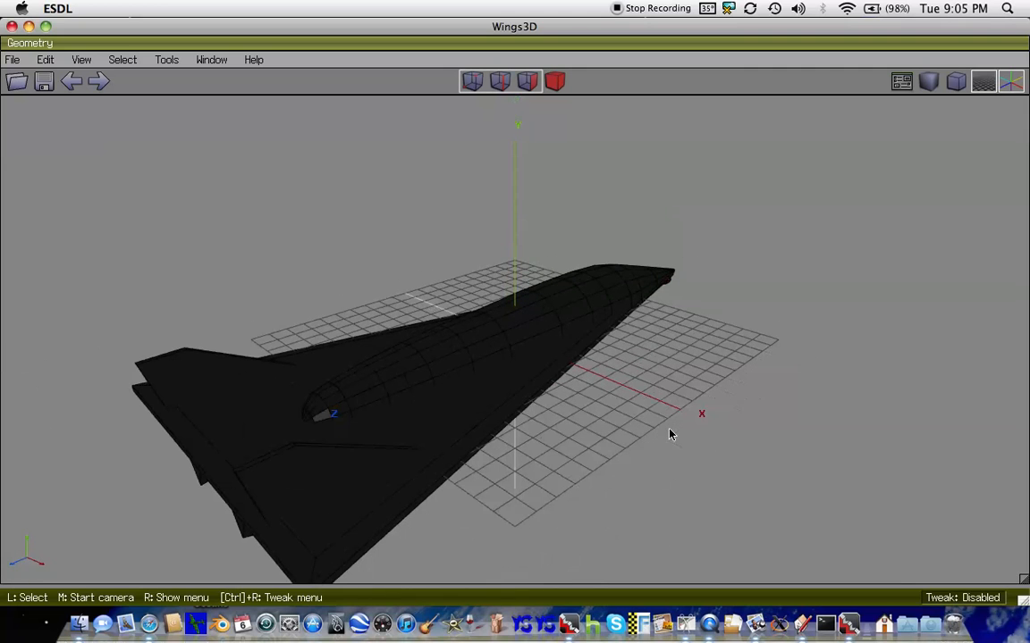
click(12, 60)
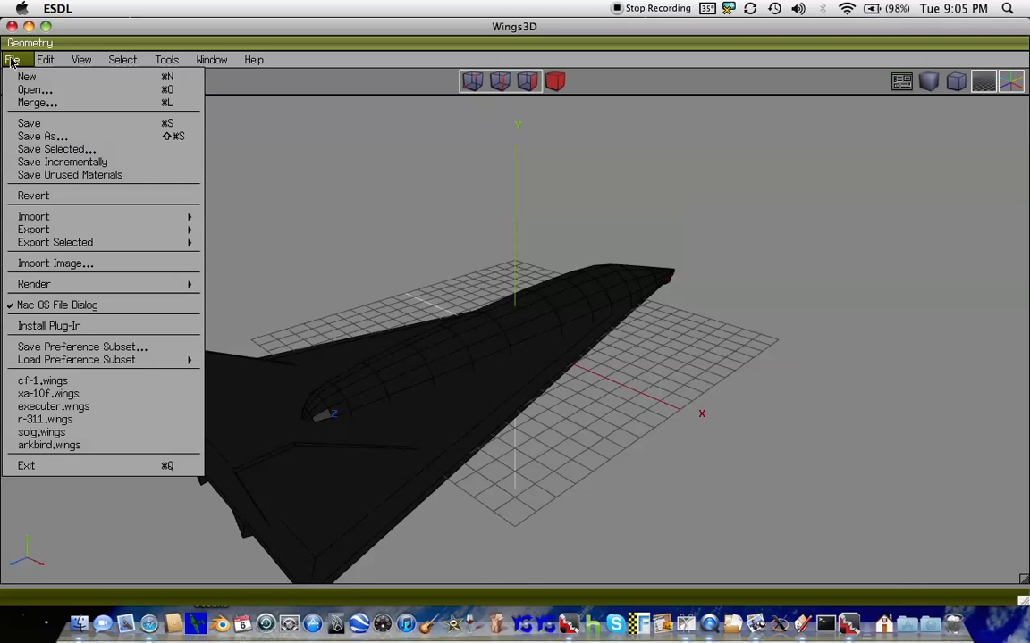
click(46, 138)
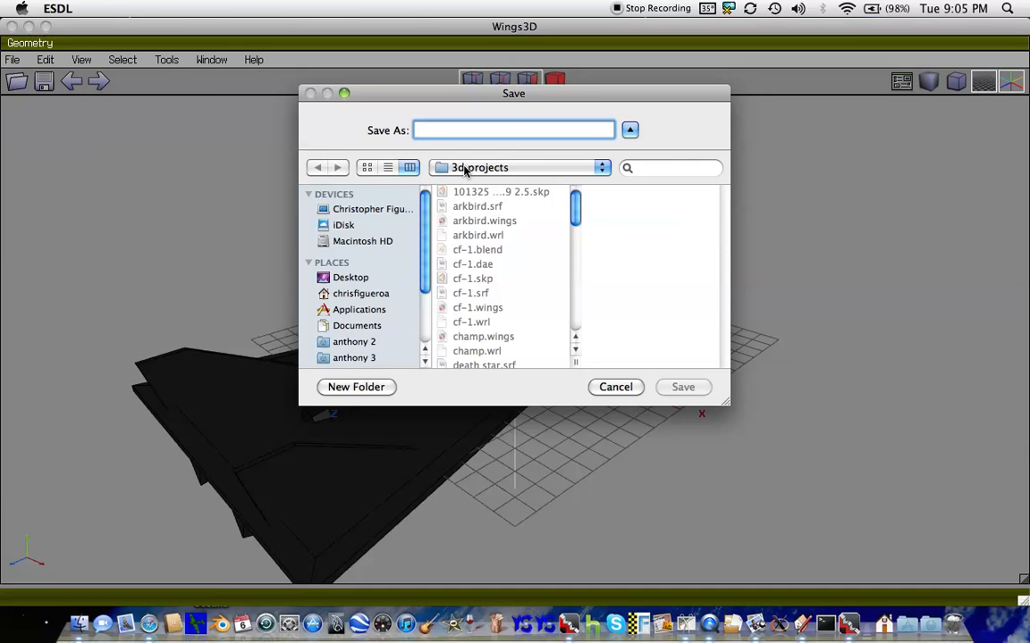
text(sr)
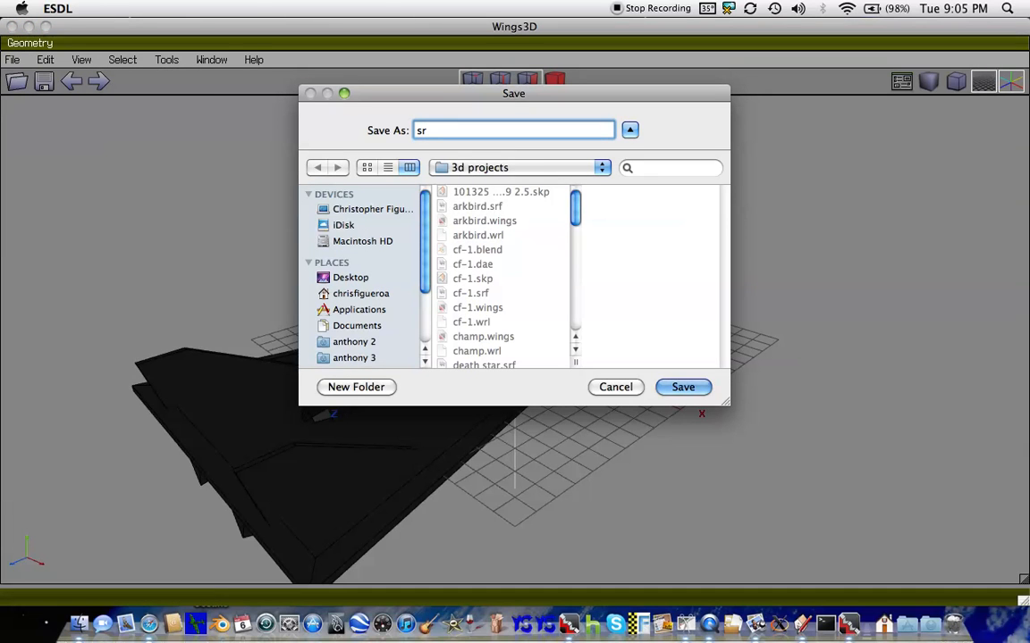
text(-91)
click(683, 387)
drag(81, 30, 537, 259)
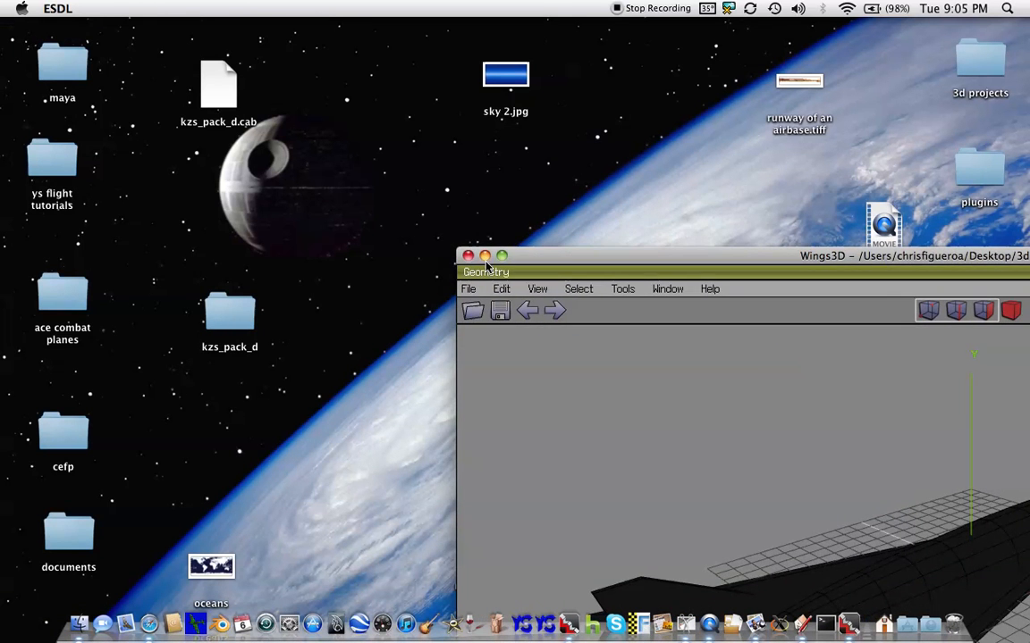
click(468, 256)
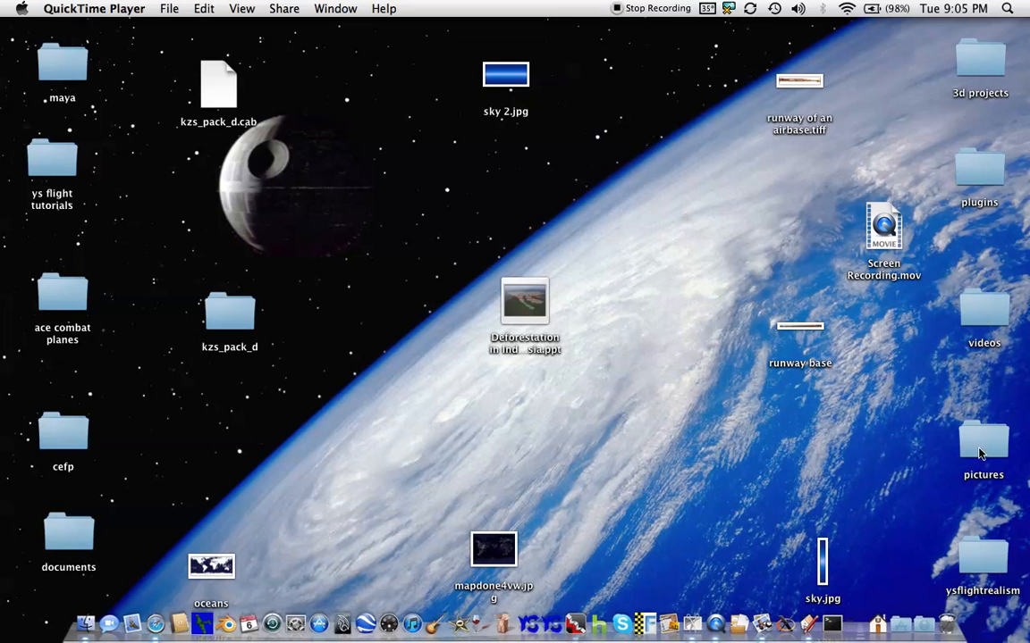
- Switch to Finder, find sr-91.wings in the 3d projects folder on the desktop, and reopen it in Wings3D
double_click(981, 65)
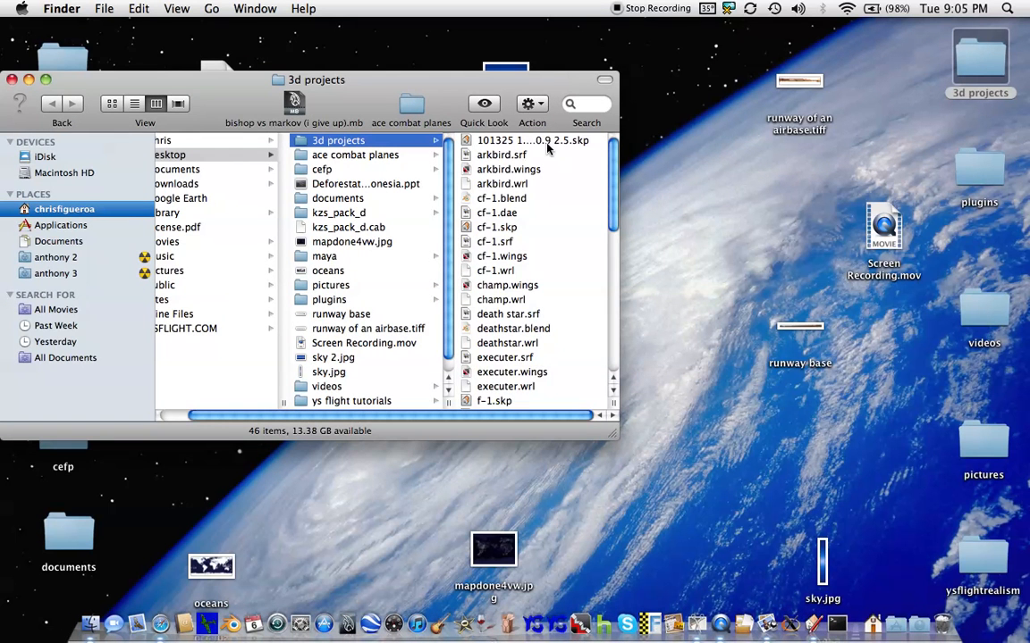
scroll(518, 192, down, 10)
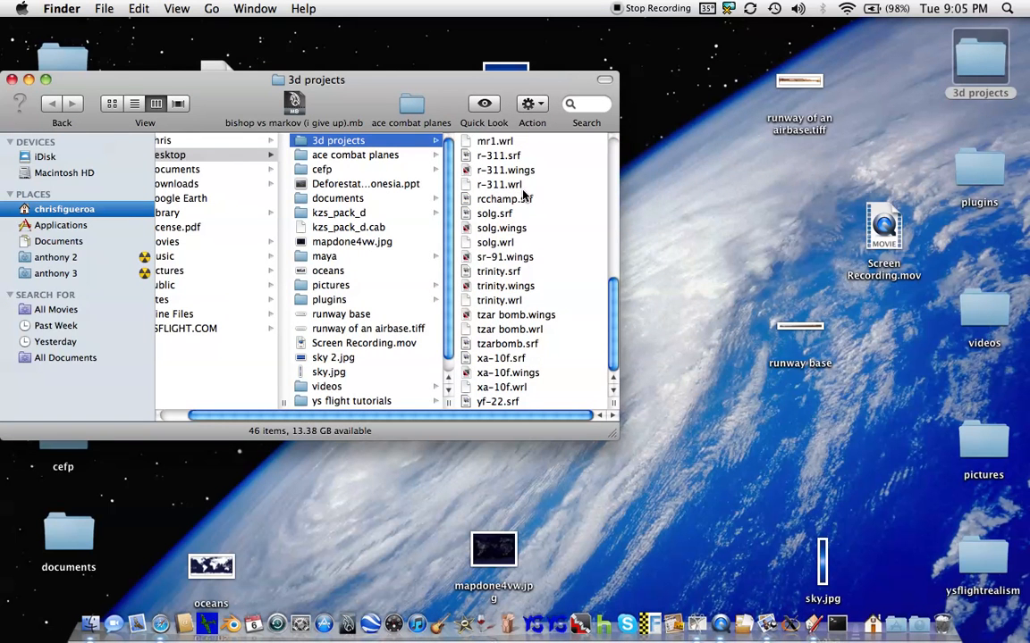
scroll(534, 233, up, 10)
scroll(534, 239, down, 4)
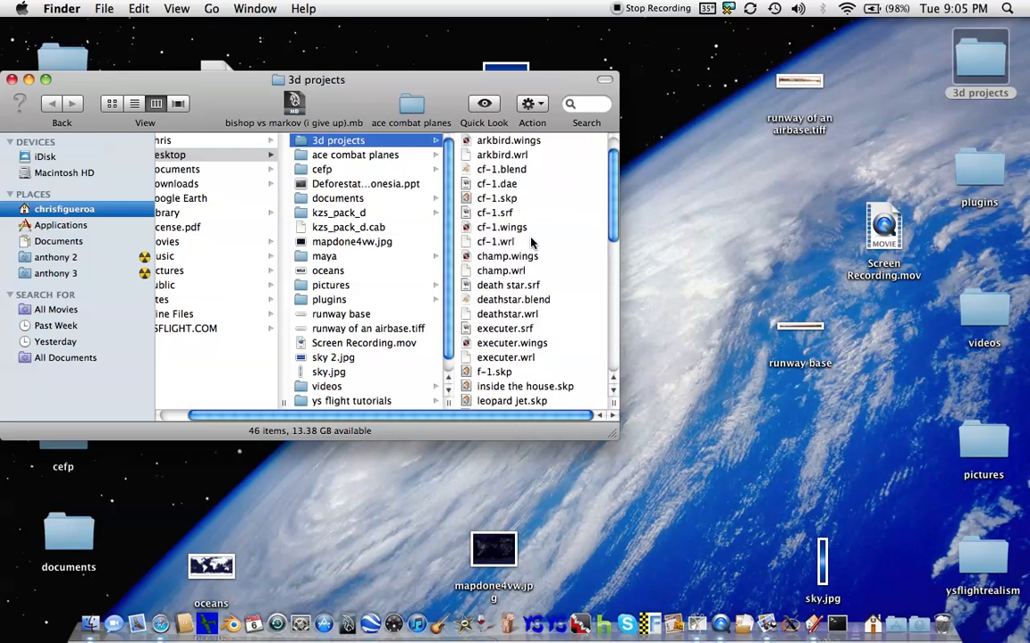
scroll(532, 242, down, 5)
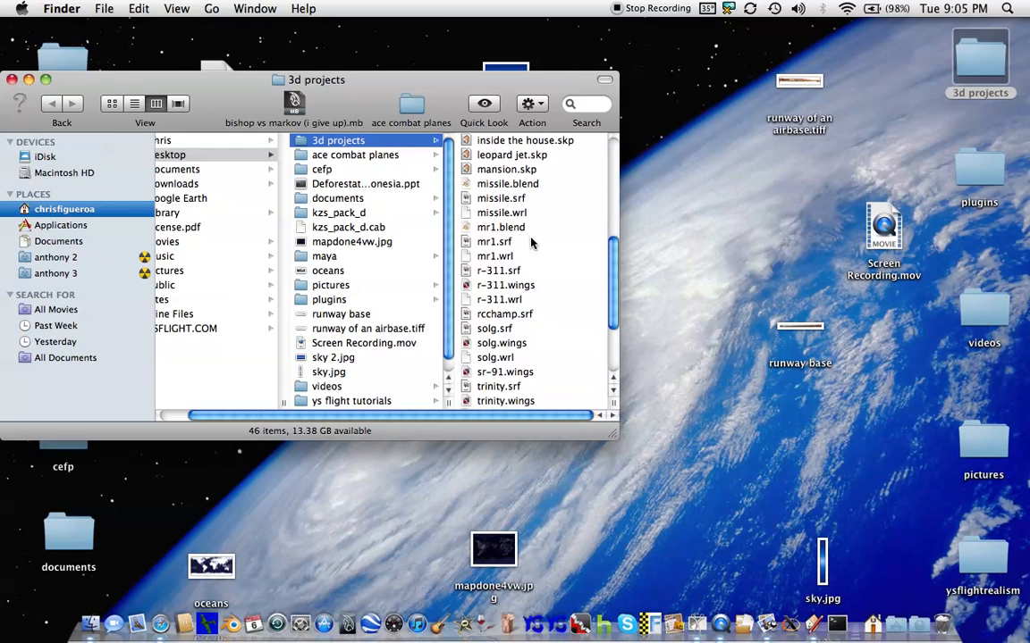
click(497, 372)
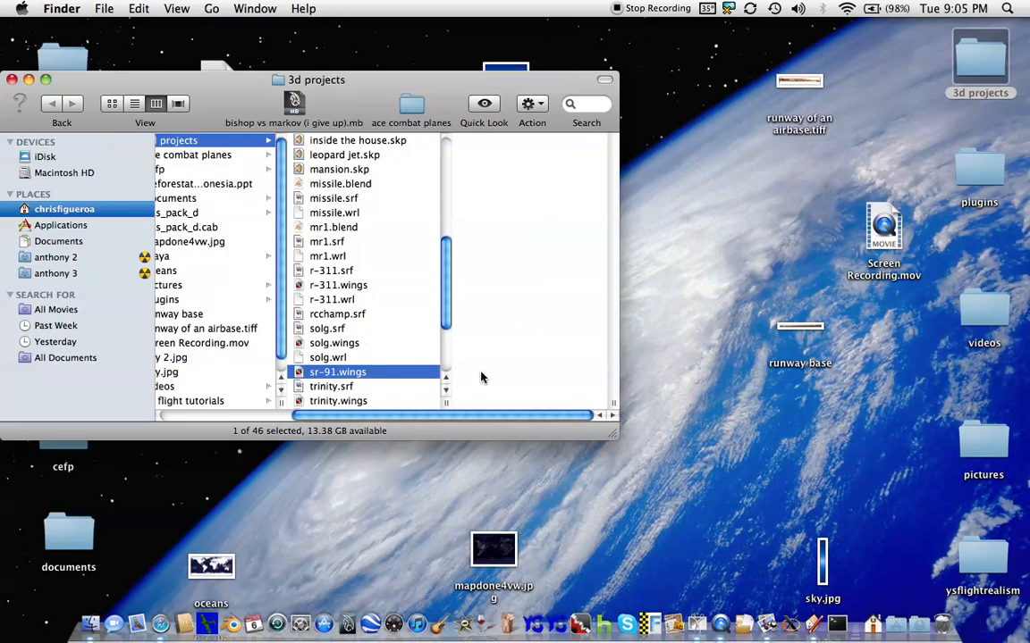
double_click(373, 374)
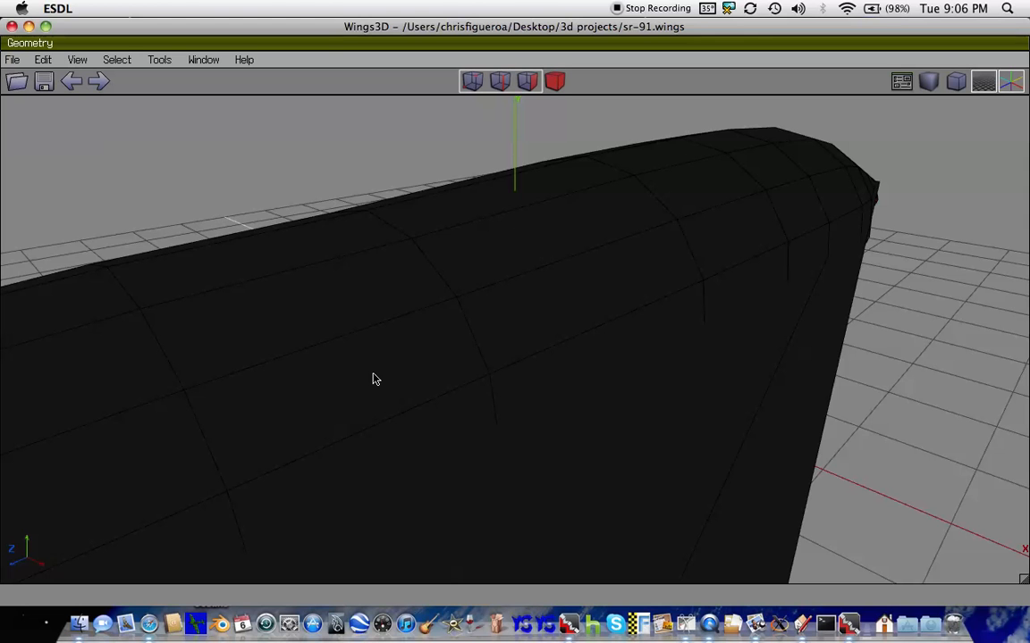
- Select the whole aircraft and export the selection in VRML 2.0 (.wrl) format as sr-91 in the 3d projects folder
scroll(397, 291, down, 10)
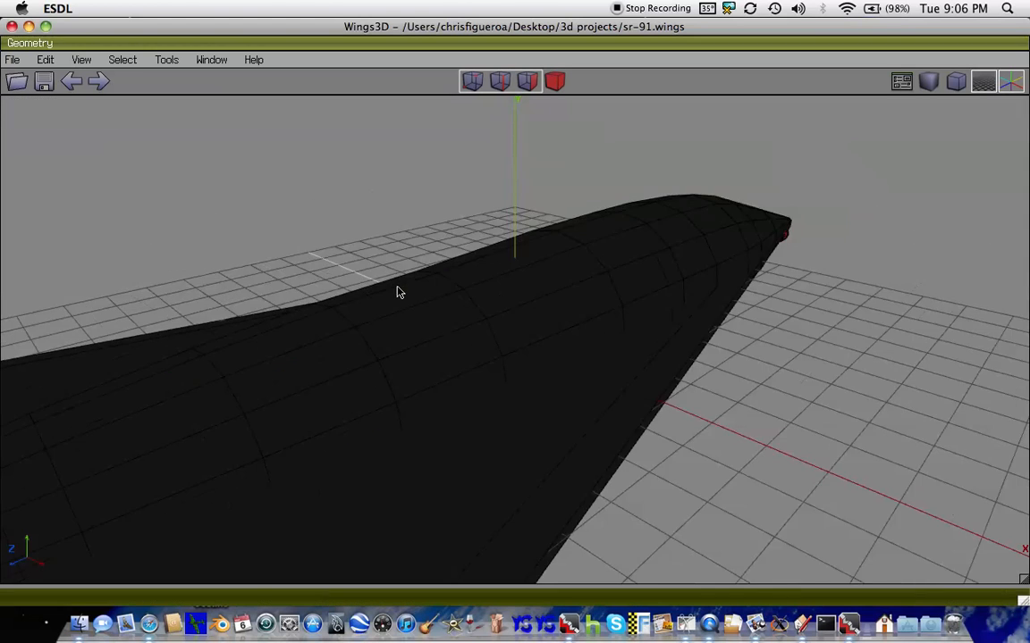
drag(187, 158, 650, 421)
click(13, 59)
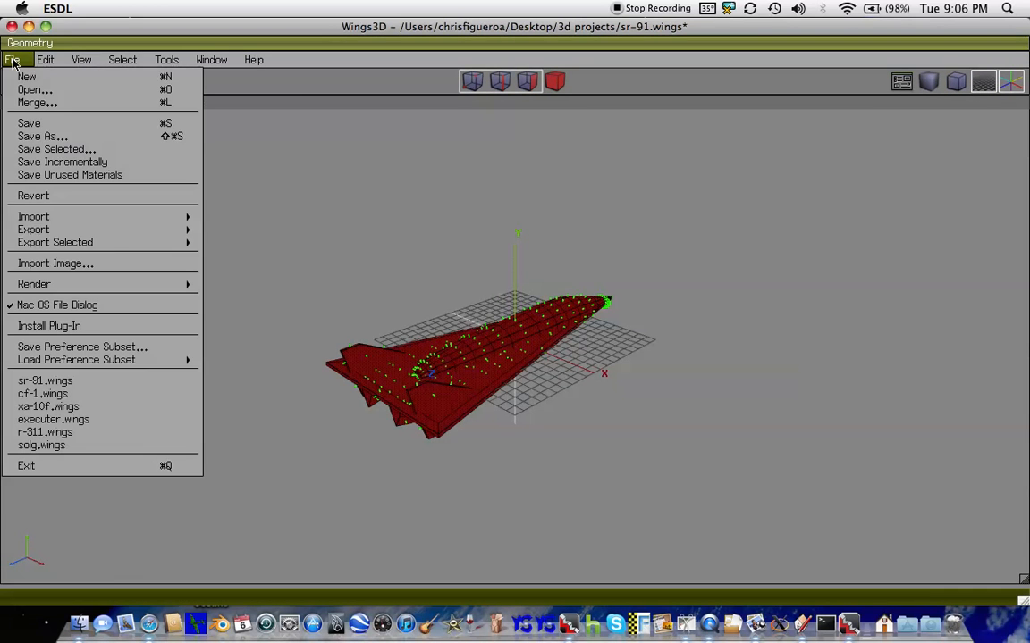
mouse_move(115, 234)
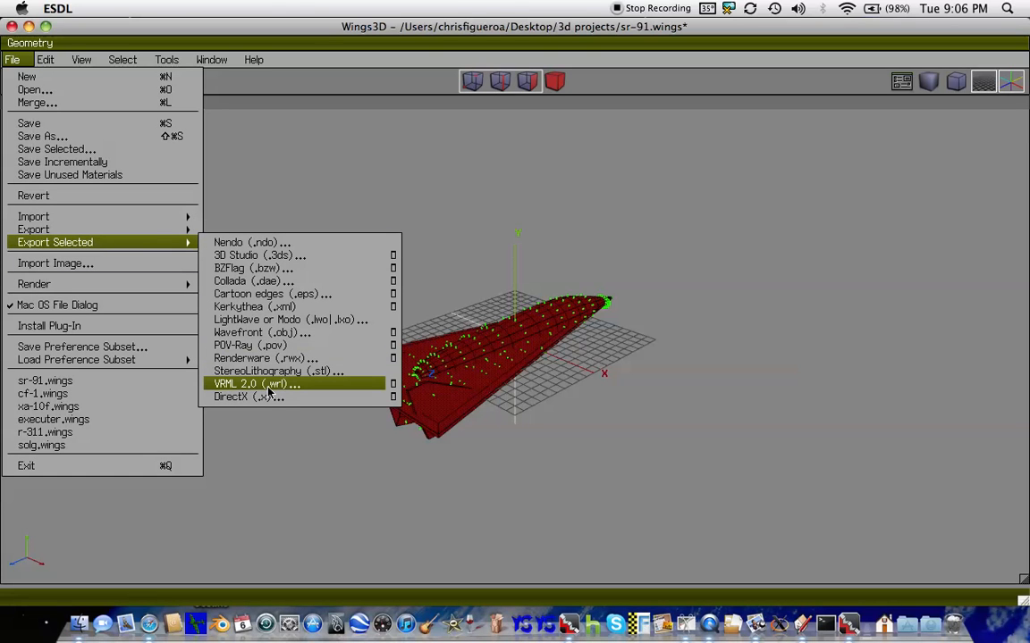
click(259, 384)
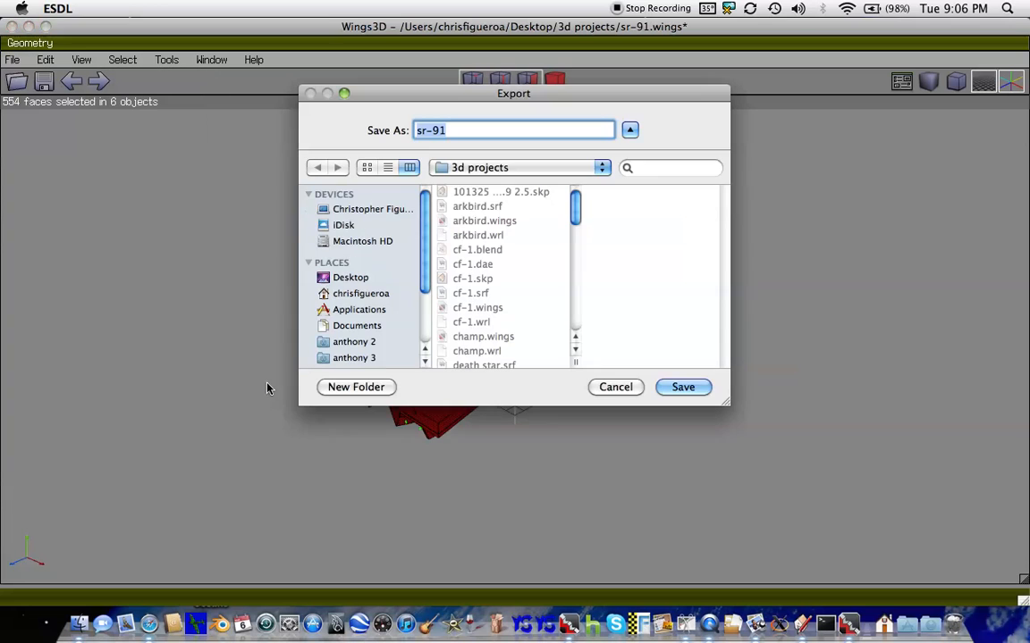
click(500, 134)
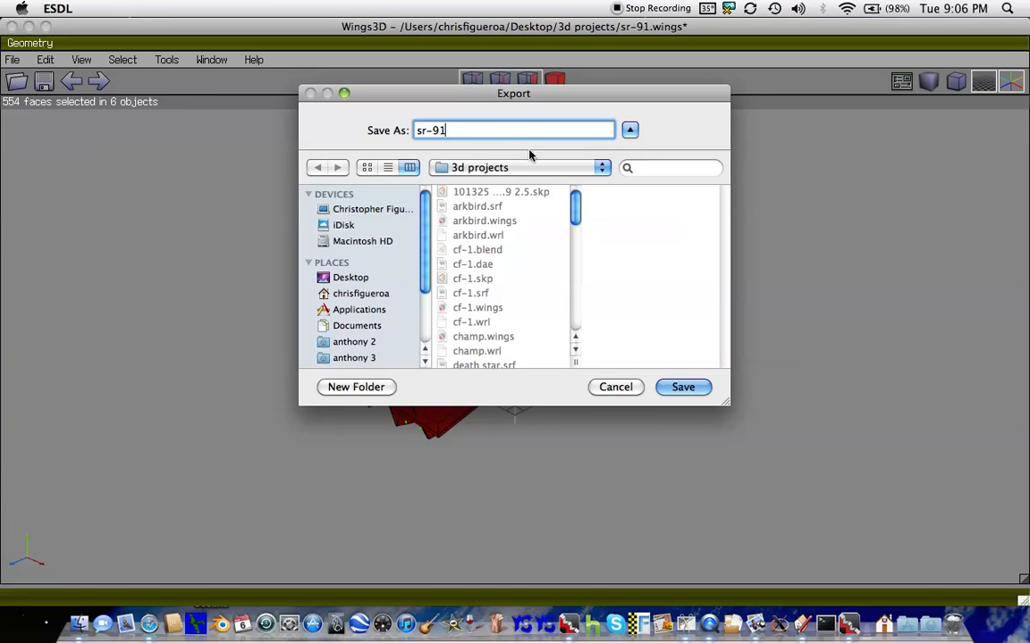
click(684, 388)
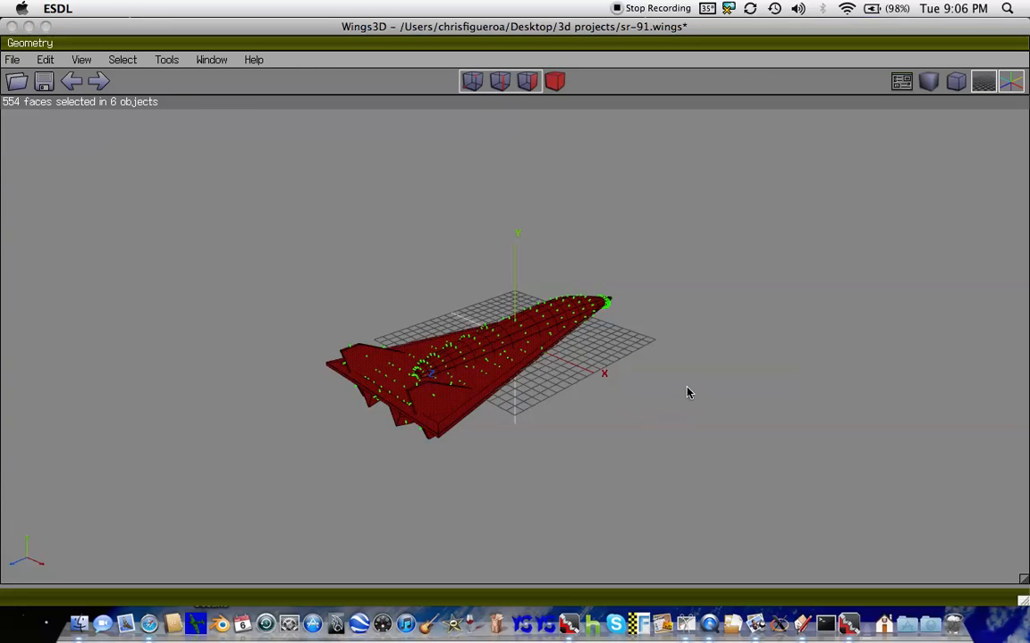
- Quit Wings3D and save the changes to sr-91.wings
click(11, 26)
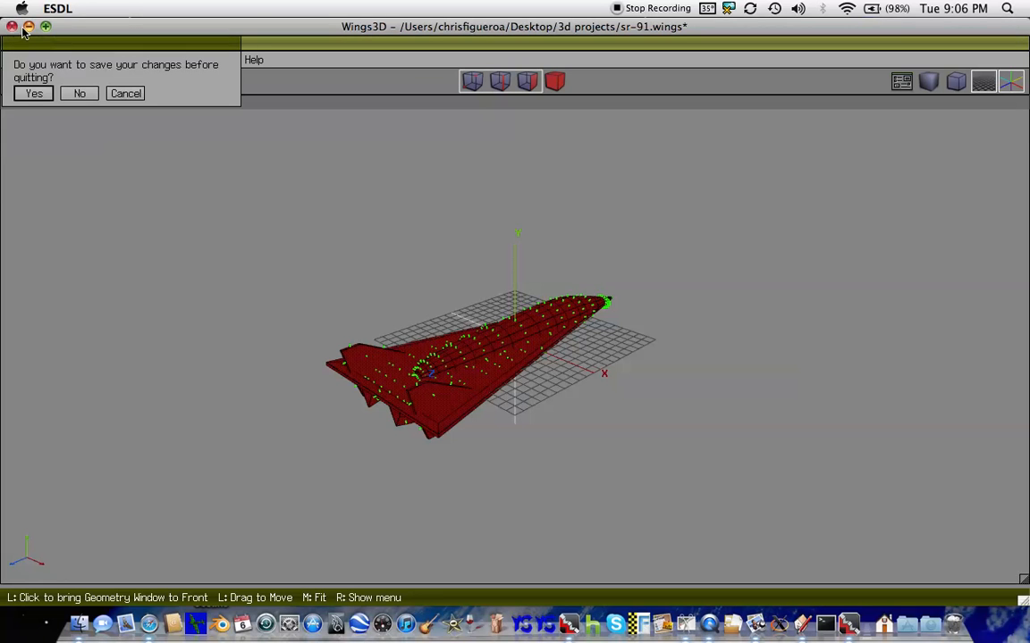
click(39, 98)
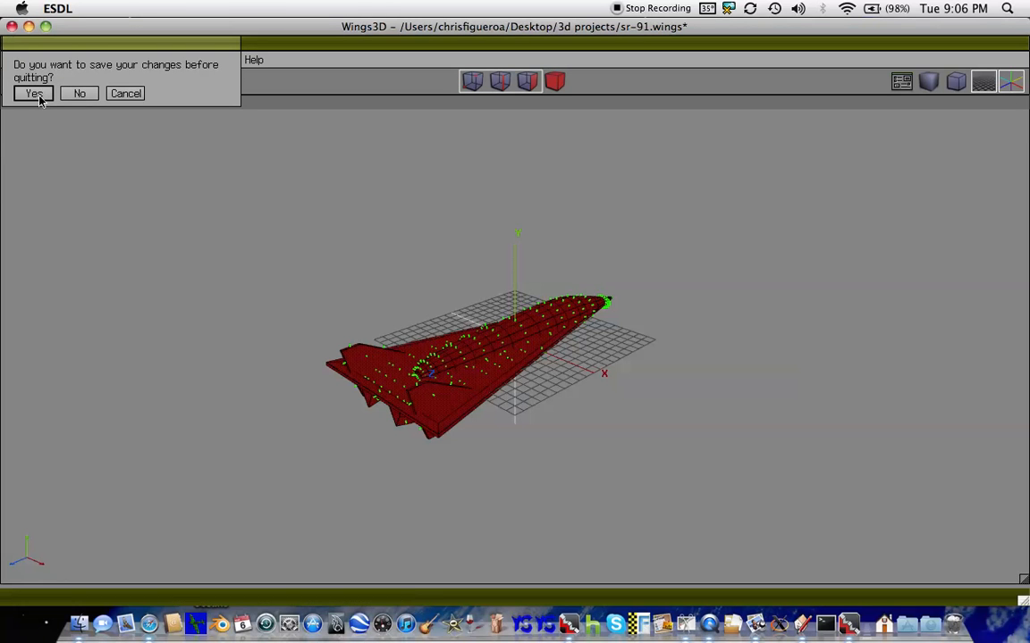
click(35, 94)
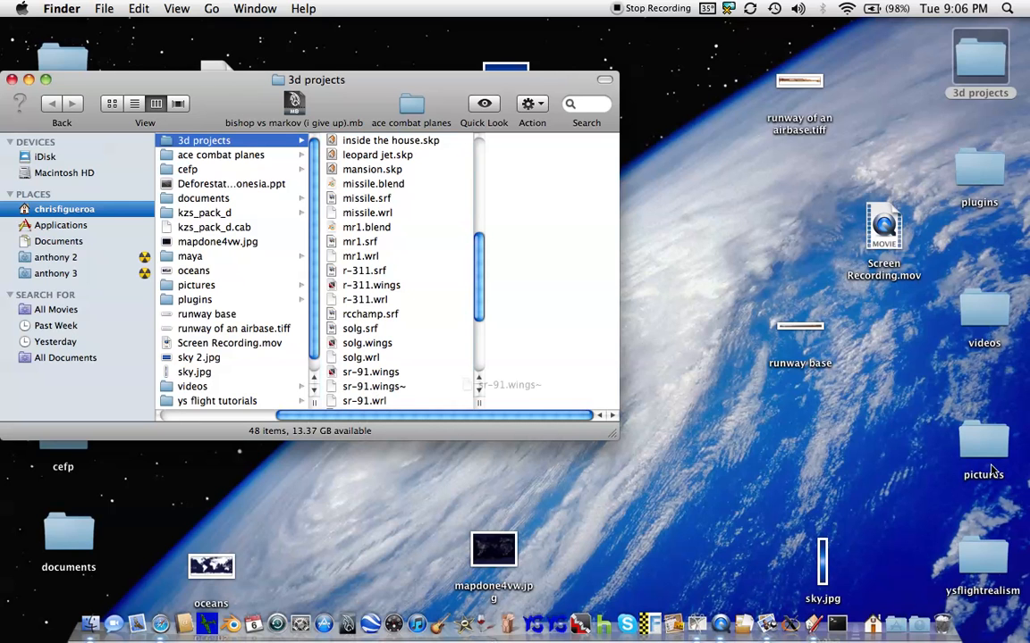
- Launch YS VRML 2.0 Viewer, ignore the debug assertion, and open sr-91.wrl from the 3d projects folder on the desktop
click(534, 616)
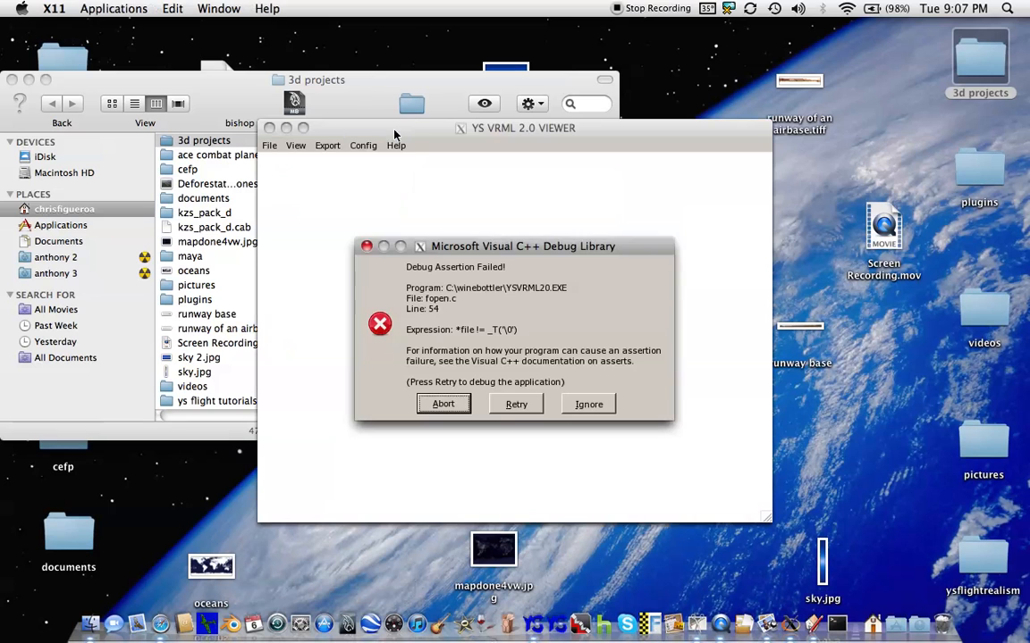
click(592, 407)
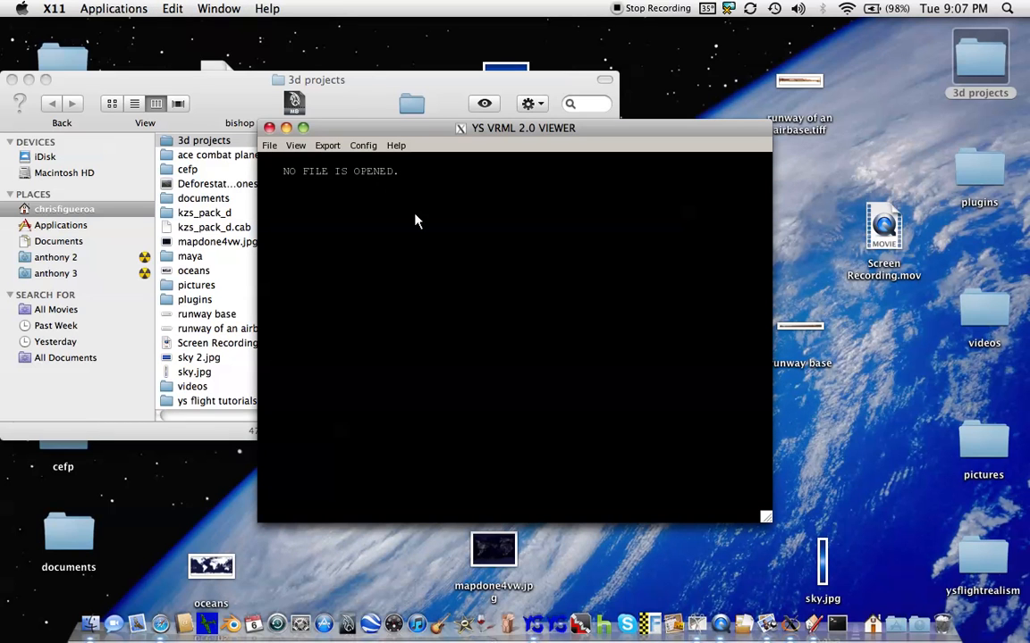
click(270, 147)
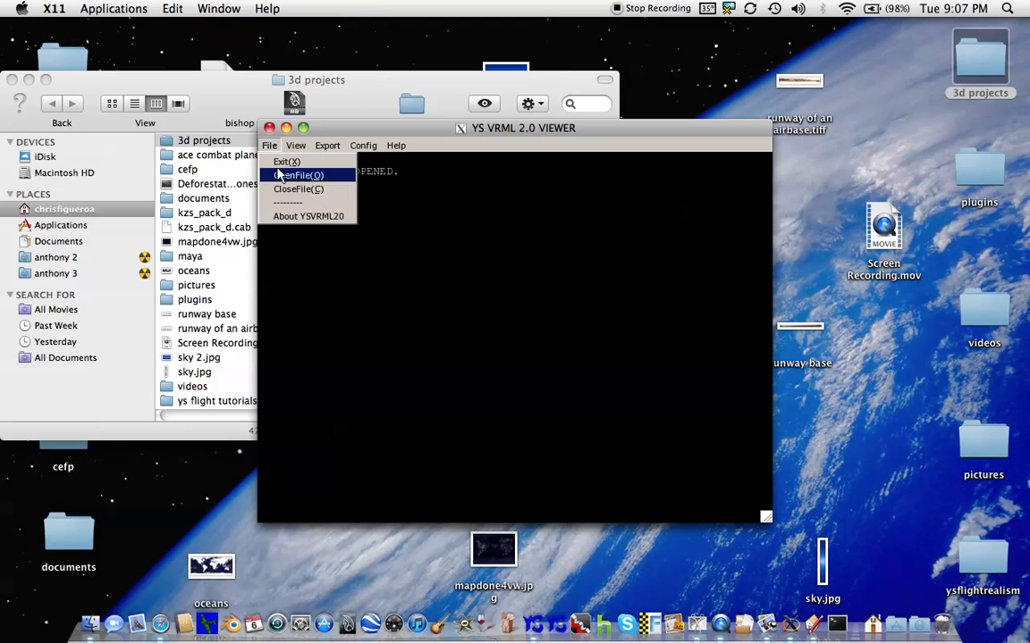
click(306, 176)
click(516, 167)
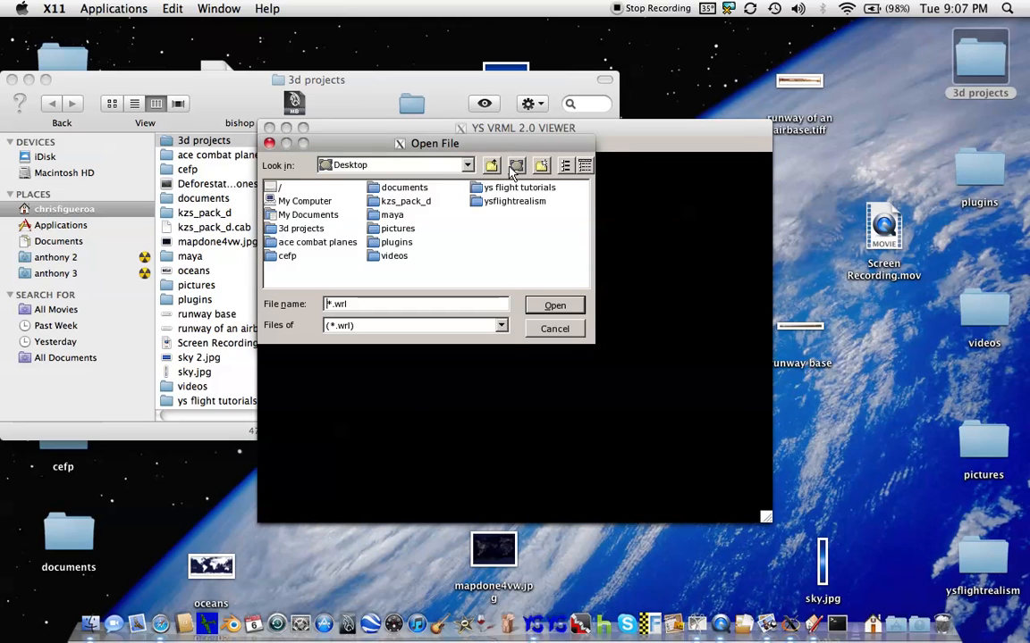
double_click(299, 227)
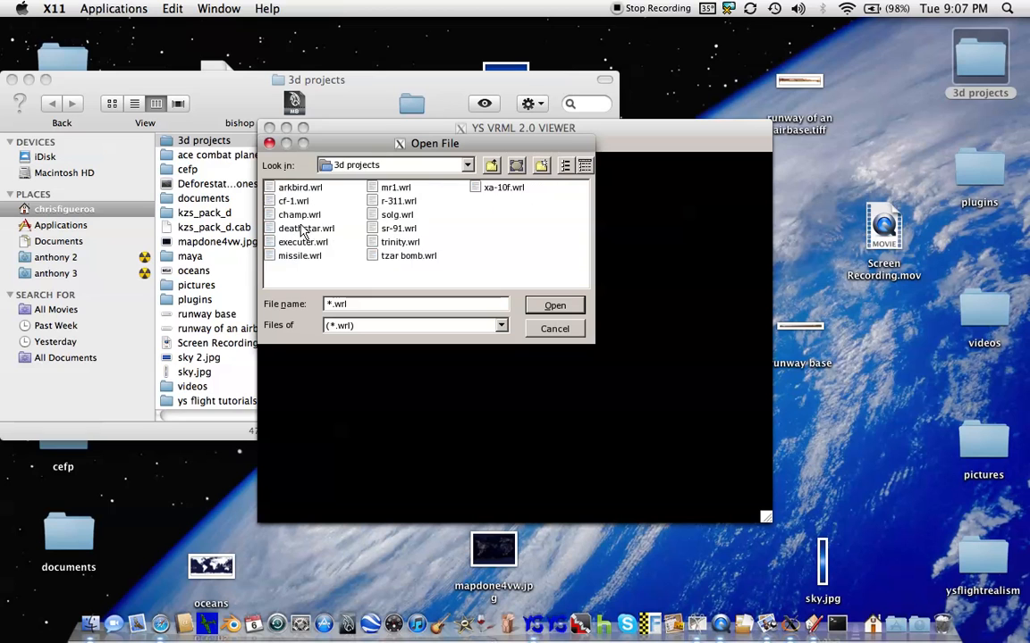
click(399, 228)
click(547, 308)
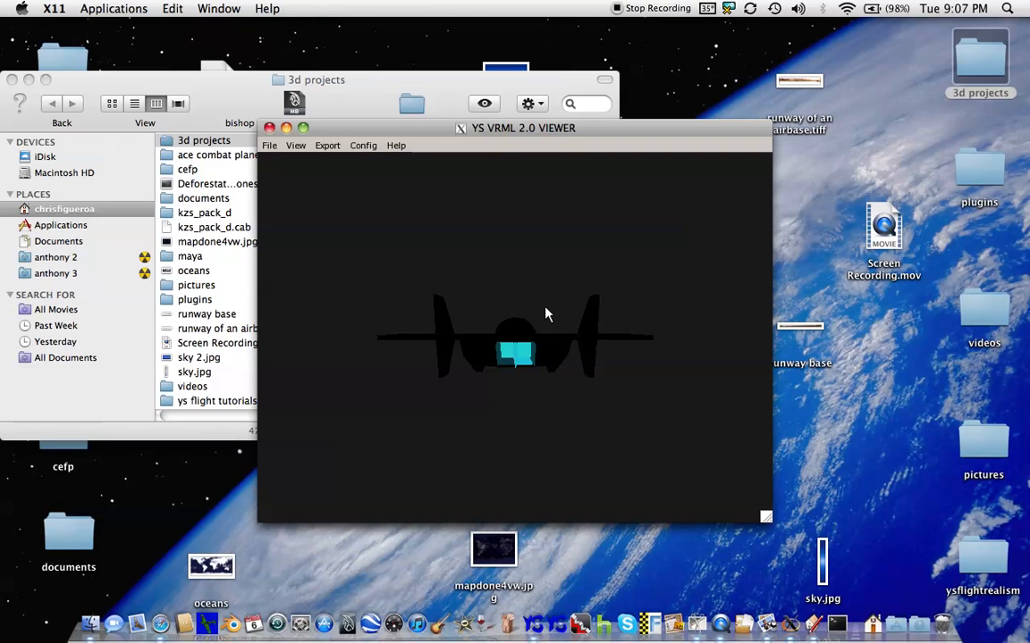
- Examine the loaded aircraft by rotating it to see its rear, exhausts, sides and upper surface
key(Down)
key(Up)
key(Up)
key(Up)
key(Down)
key(Down)
key(Down)
key(Left)
key(Up)
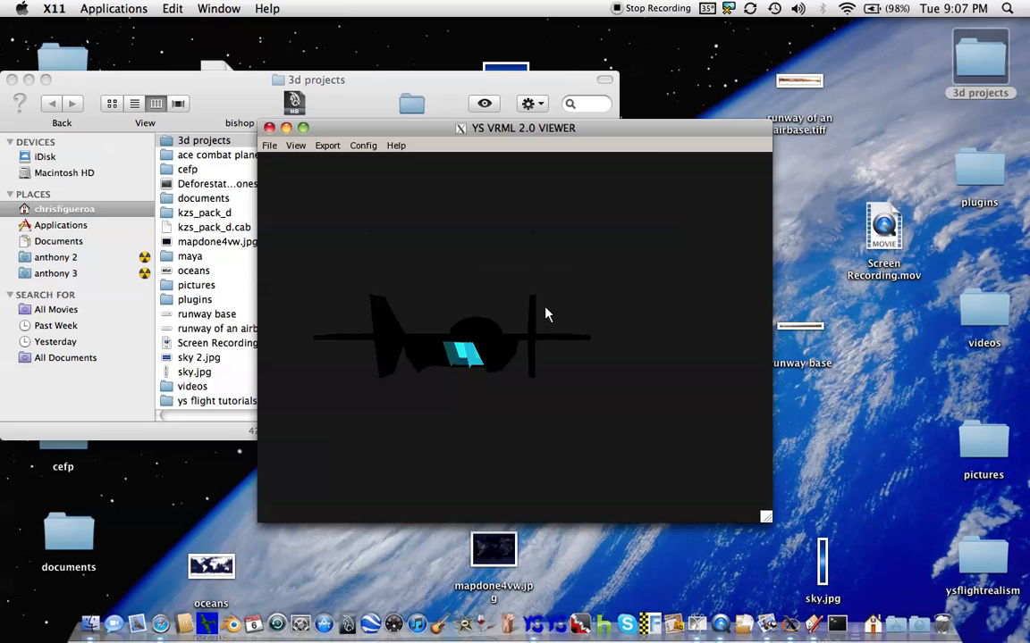
key(Up)
key(Right)
key(Right)
key(Left)
key(Left)
key(Left)
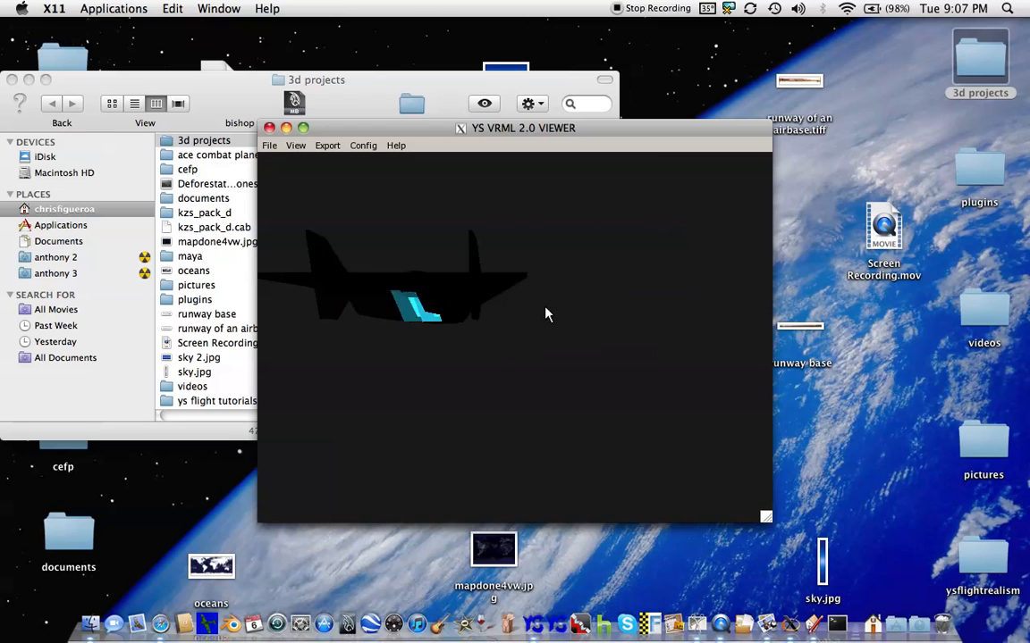
key(Down)
key(Right)
key(Right)
key(Down)
key(Down)
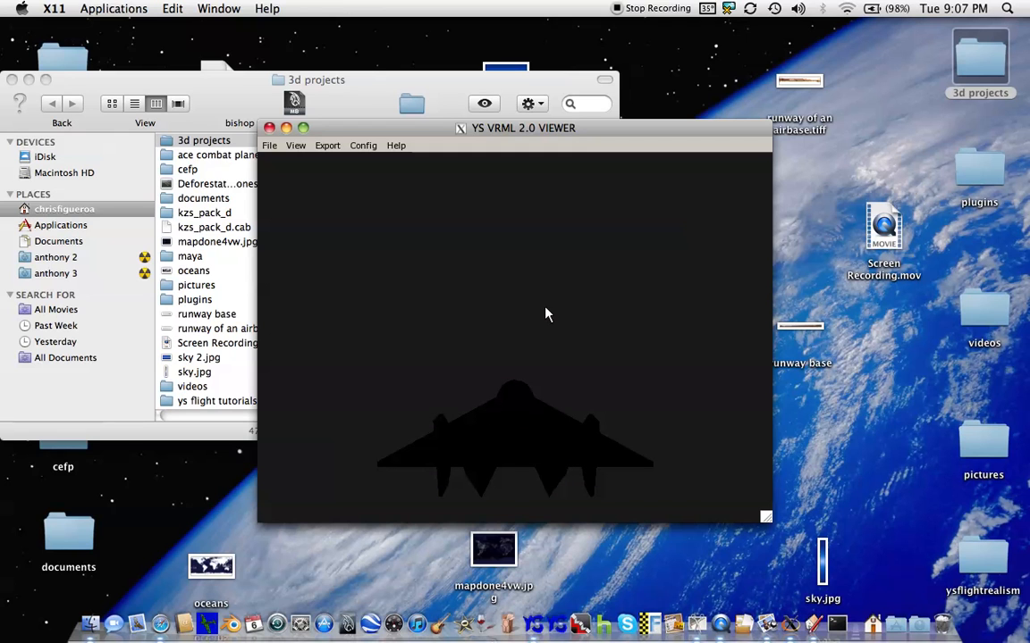
- Export the aircraft in SRF format as sr-91.srf to the 3d projects folder on the desktop
click(332, 147)
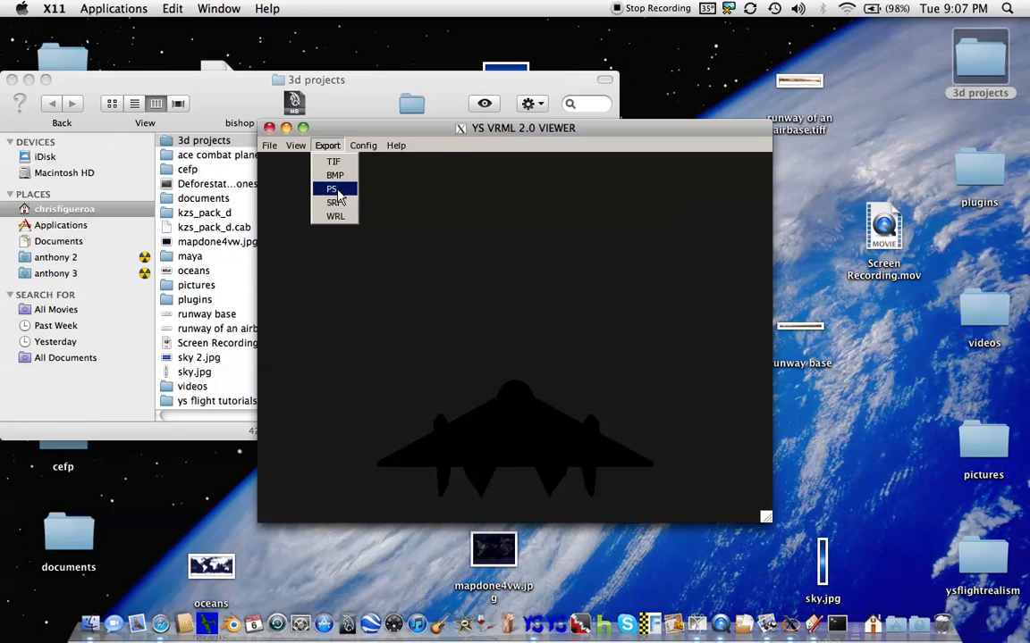
click(338, 204)
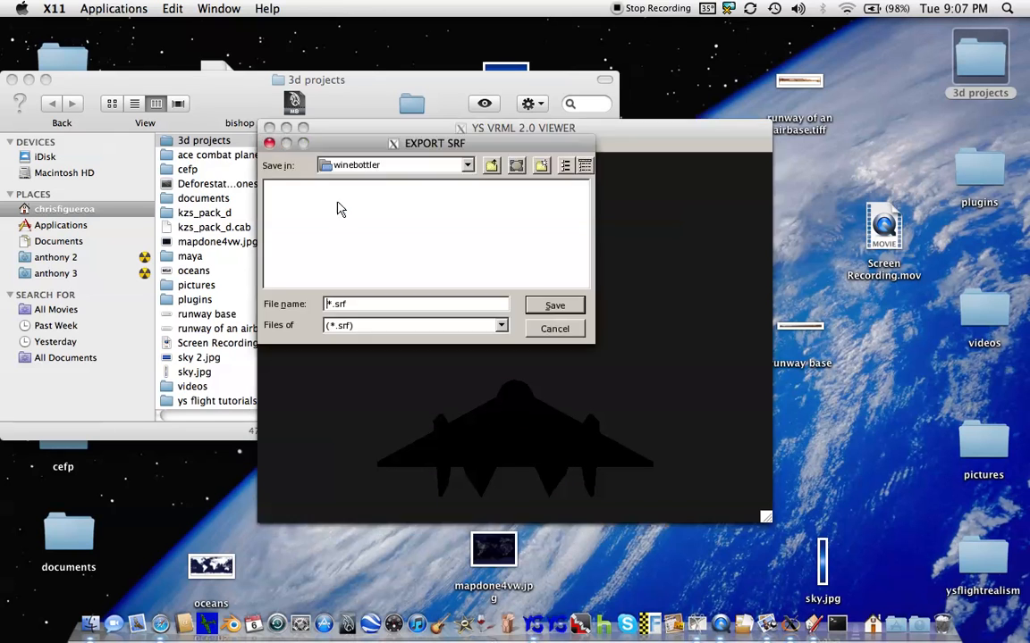
click(514, 167)
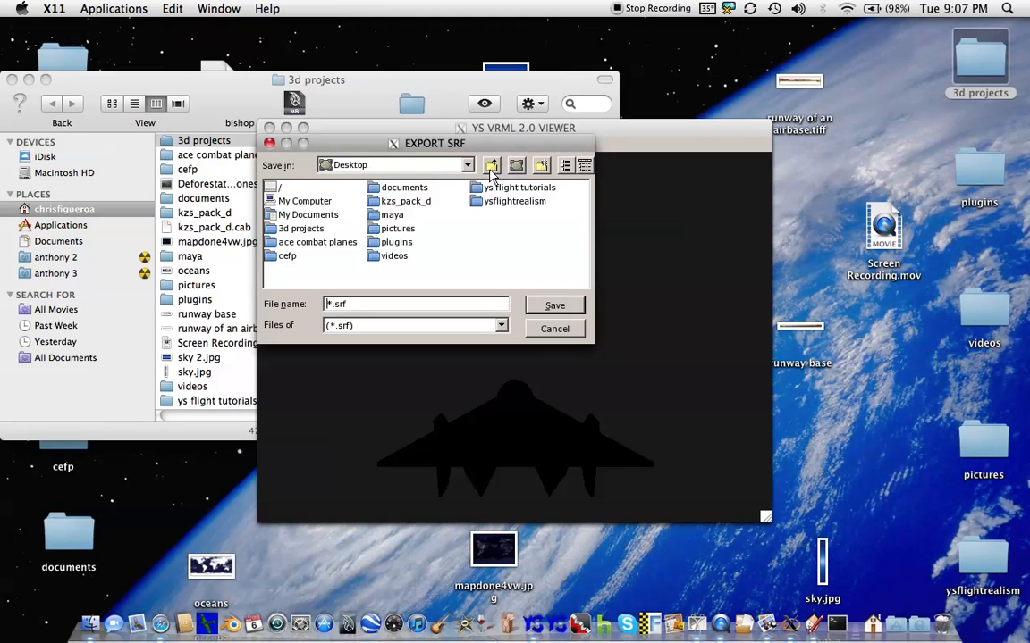
double_click(300, 215)
click(336, 304)
key(BackSpace)
text(sr-91)
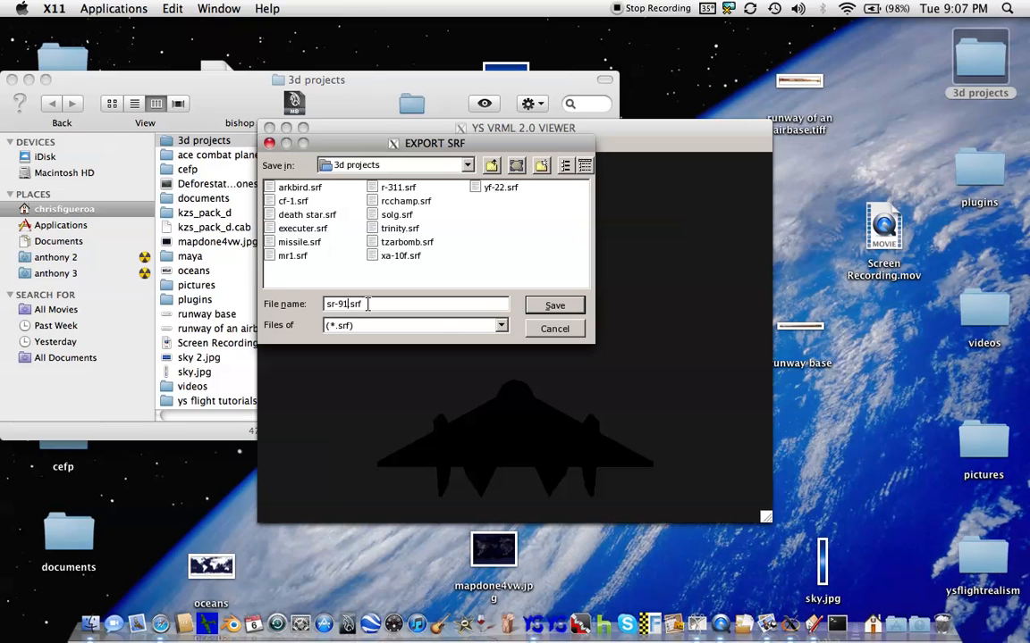
click(554, 306)
- Quit YS VRML 2.0 Viewer and confirm quitting
click(268, 129)
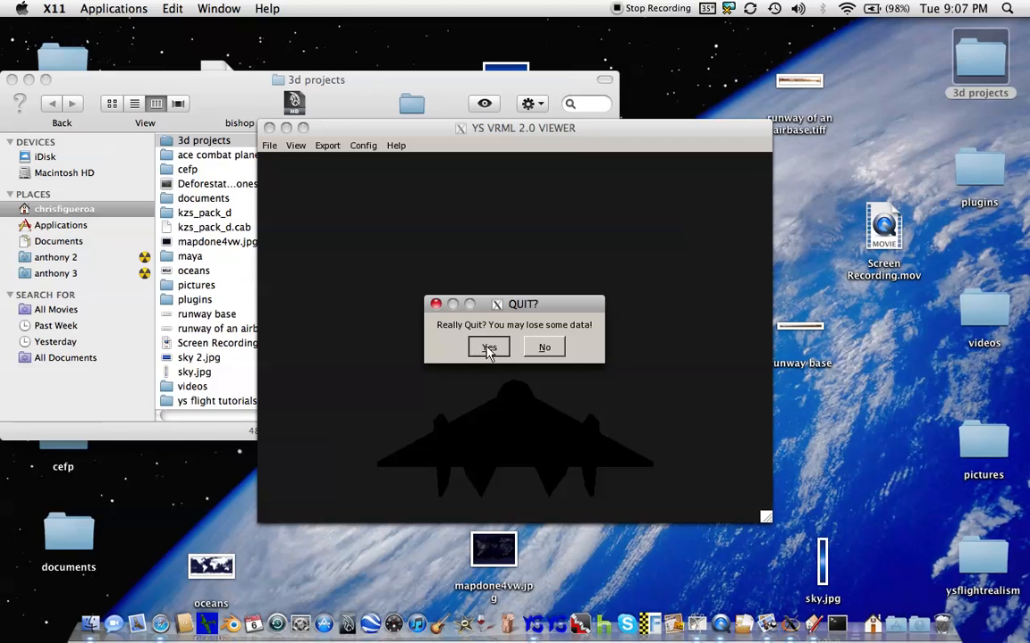
click(488, 347)
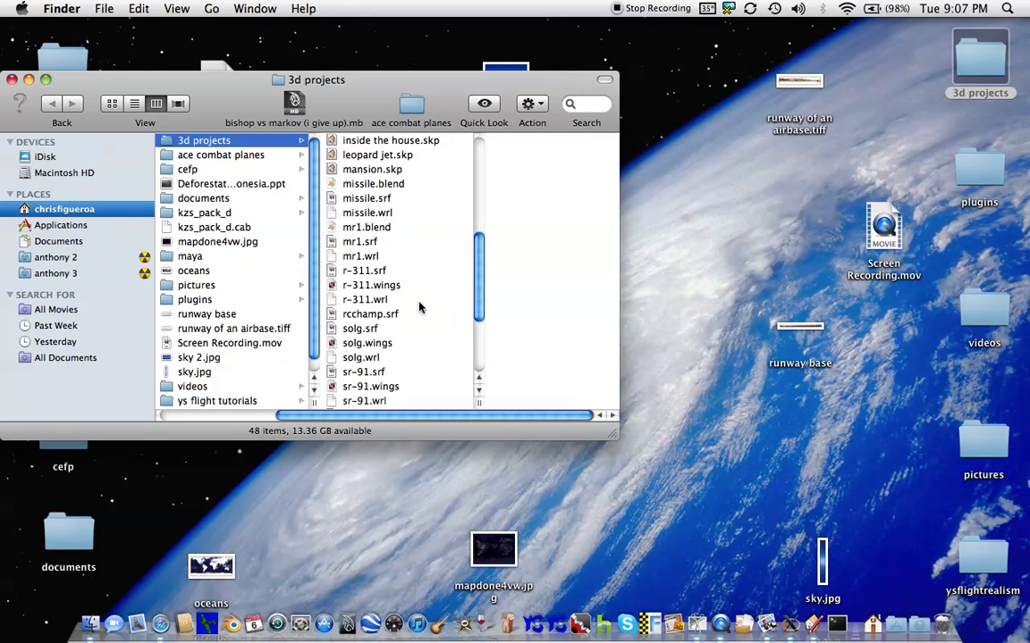
- Open sr-91.srf from the 3d projects folder in TextEdit, check its contents through to the end, and close it
click(396, 371)
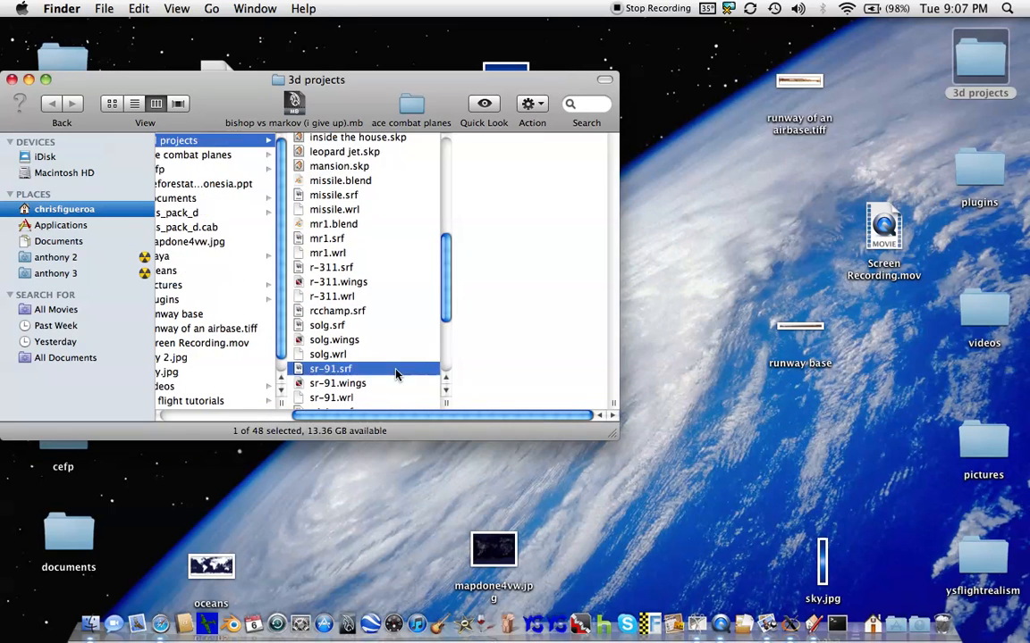
click(530, 104)
mouse_move(590, 154)
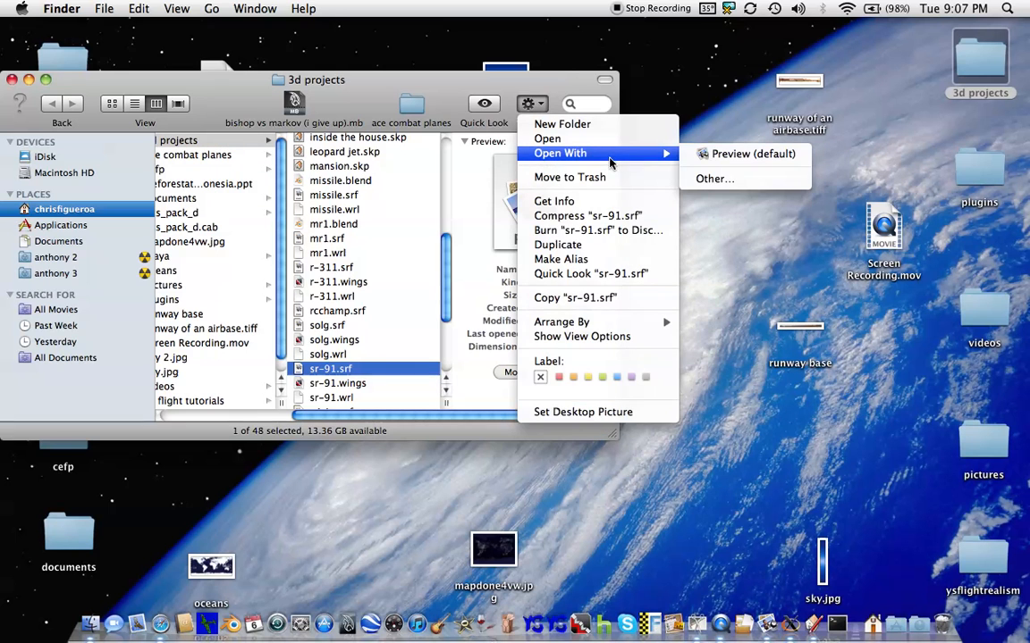
click(711, 180)
scroll(497, 209, down, 5)
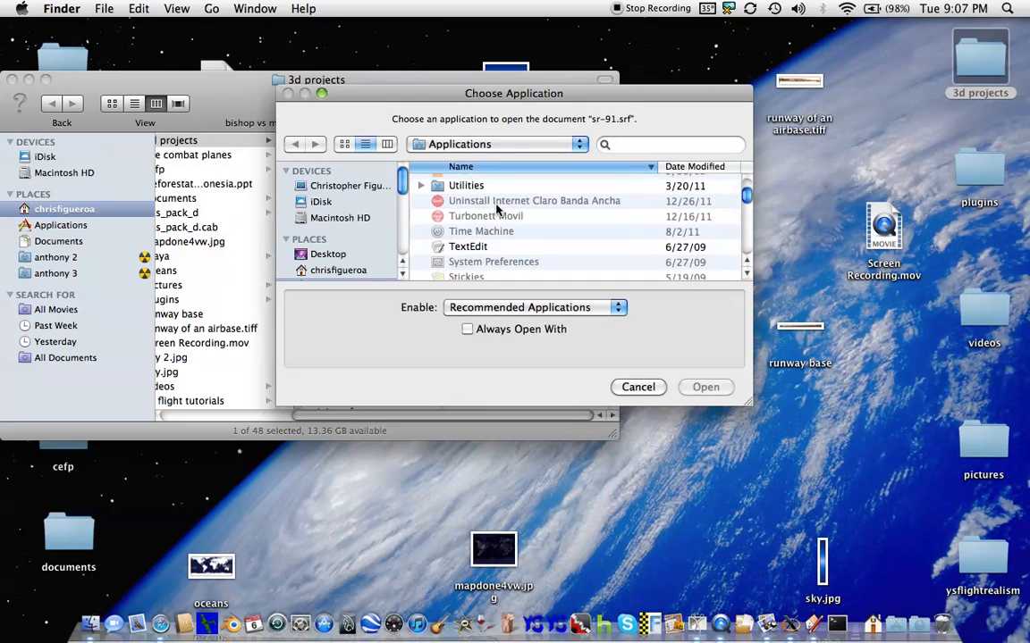
click(514, 248)
click(709, 385)
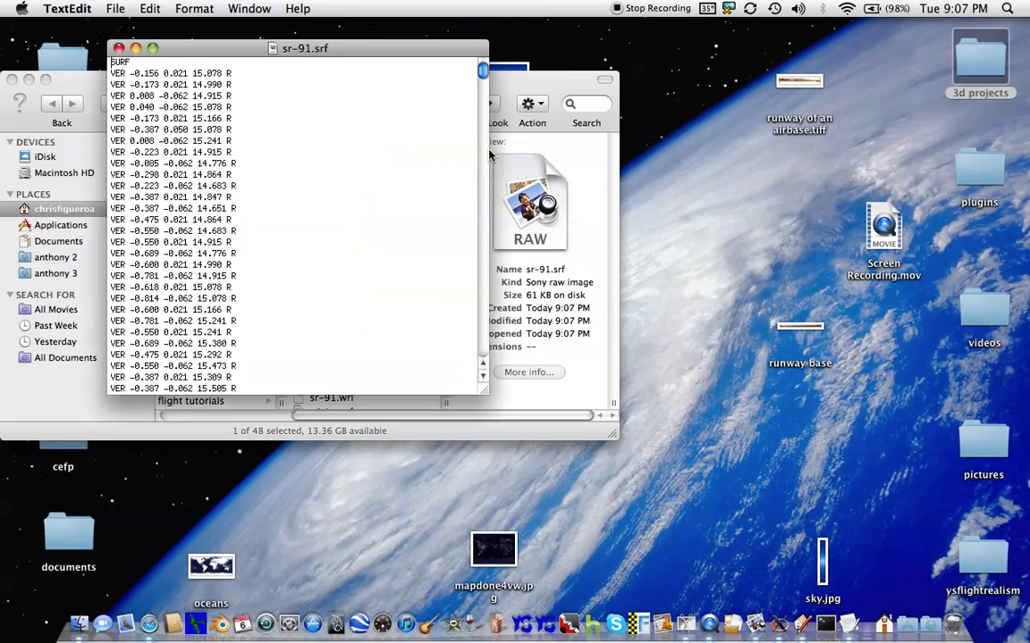
drag(484, 73, 487, 382)
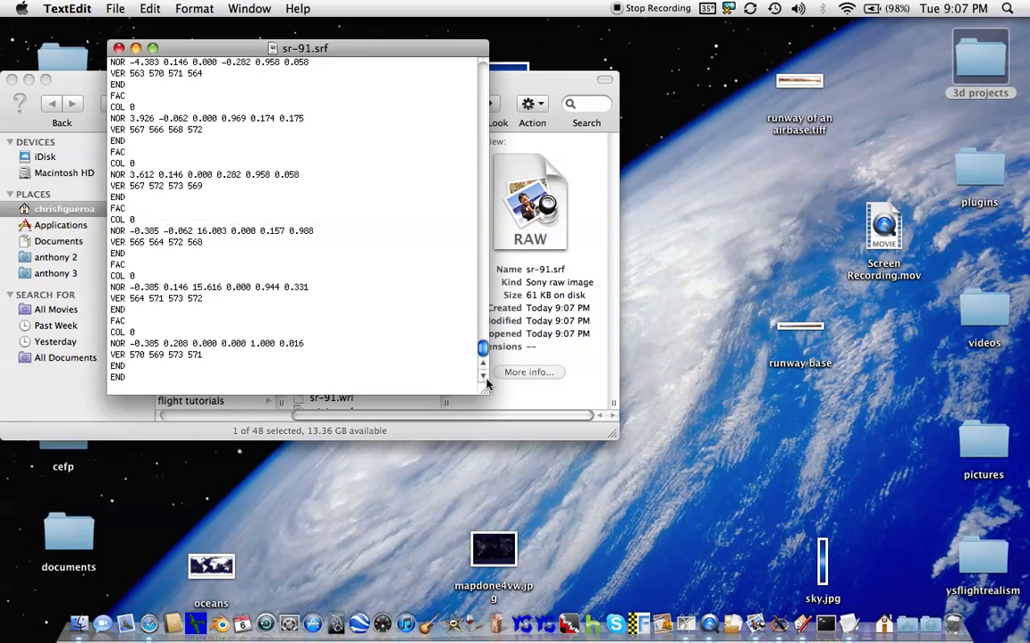
click(117, 49)
- Copy sr-91.srf from the 3d projects folder onto the desktop and place it beside the Death Star in the wallpaper
click(264, 134)
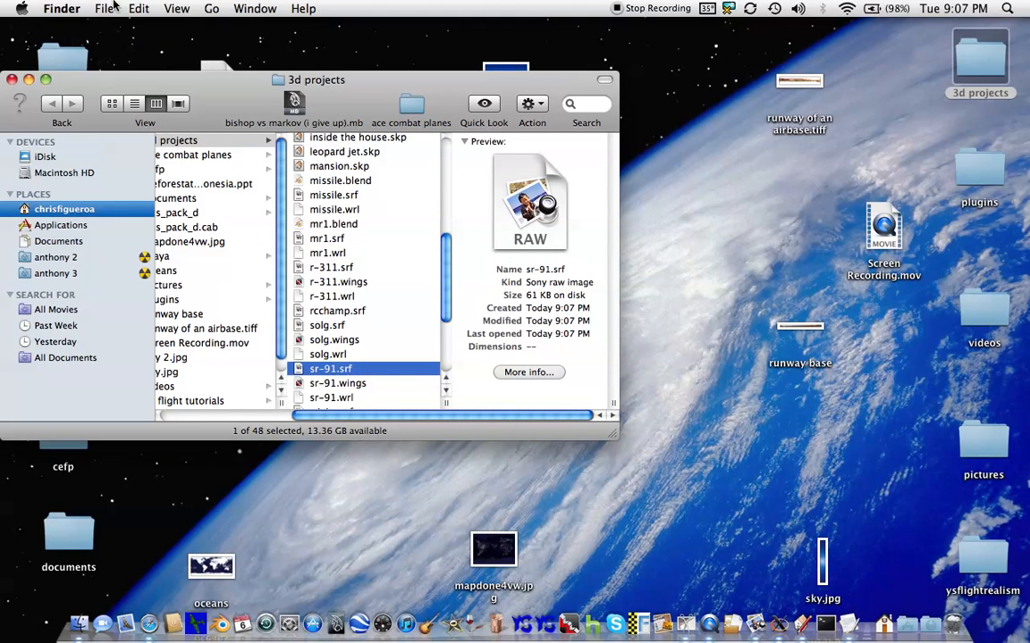
click(139, 9)
click(169, 83)
click(12, 79)
click(138, 9)
click(166, 98)
click(136, 9)
click(715, 229)
drag(787, 228, 395, 206)
- Paste two more copies of sr-91.srf onto the desktop
click(136, 9)
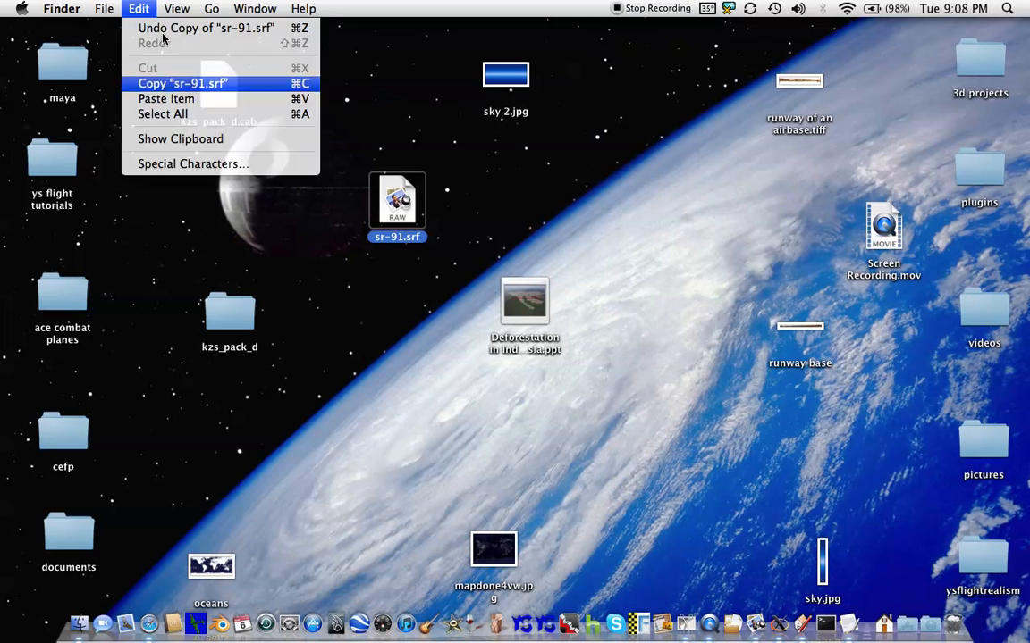
click(166, 98)
click(136, 9)
click(167, 97)
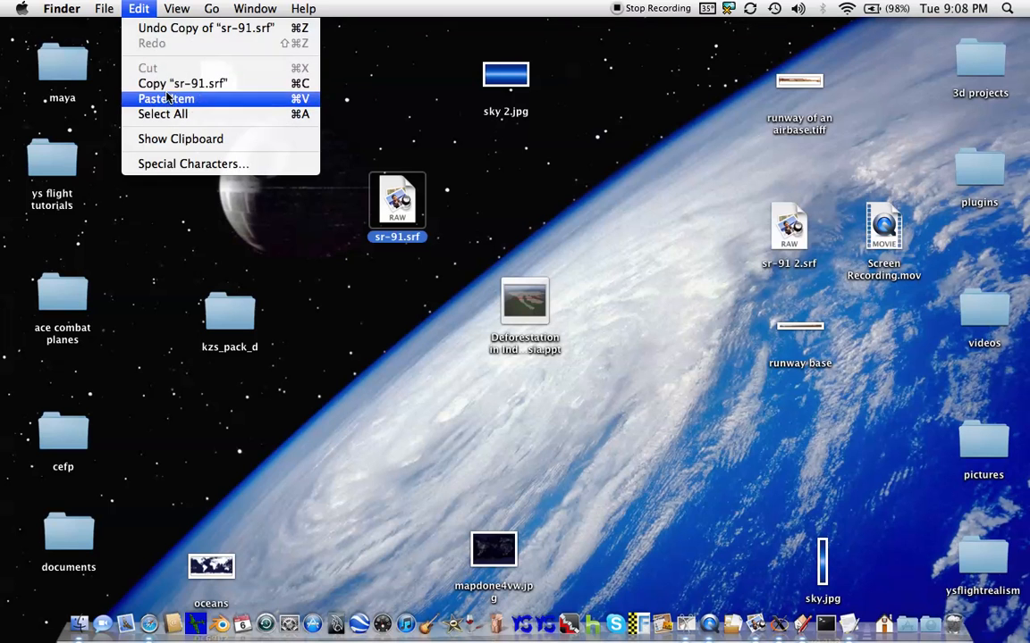
key(super+v)
- Place one extra copy beside the original sr-91.srf and rename it sr-91_coll.srf
drag(689, 77, 539, 206)
key(Return)
key(Right)
key(BackSpace)
key(BackSpace)
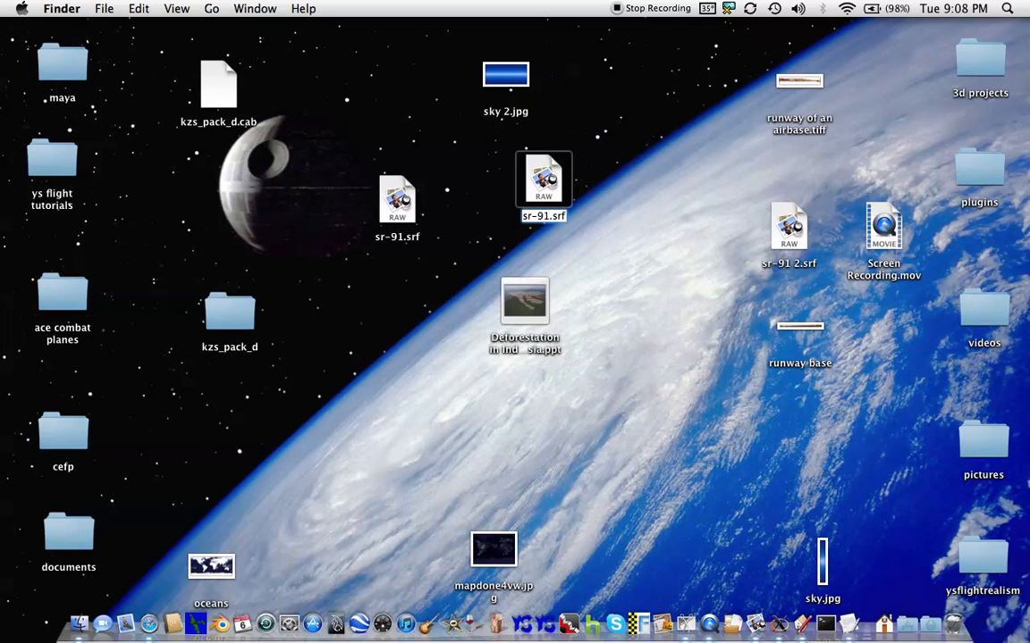
text(_coll)
- Place the remaining copy next to sr-91_coll.srf and rename it sr-91_cock.srf
drag(779, 246, 623, 185)
key(Return)
key(Right)
key(BackSpace)
key(BackSpace)
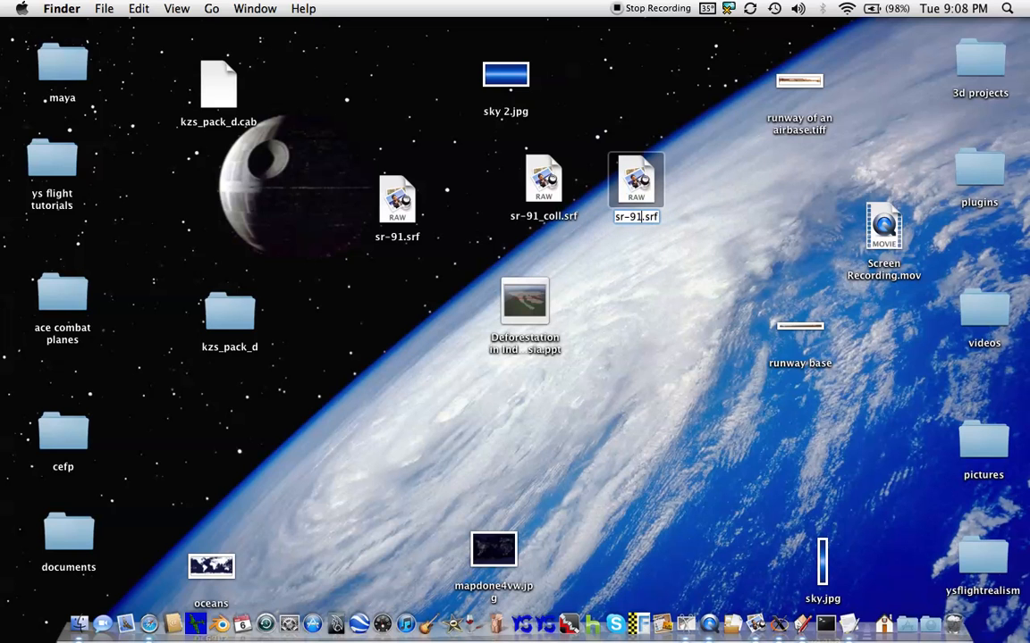
text(_cock)
key(Return)
- Show the package contents of ysflight in Applications, open its aircraft folder, and shift the Applications window aside
double_click(38, 162)
click(196, 267)
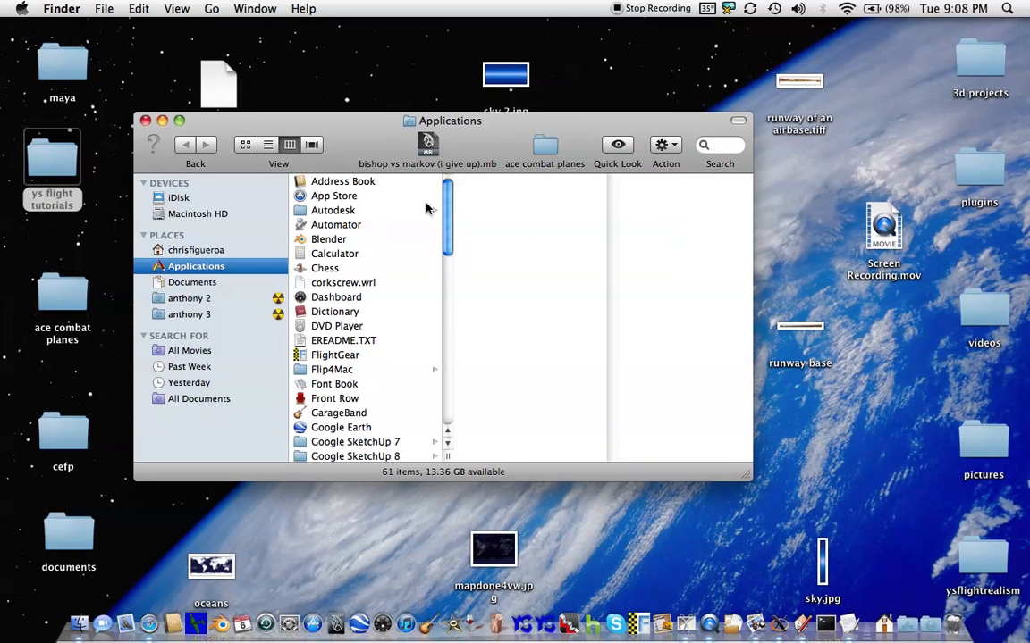
scroll(451, 411, down, 15)
click(372, 426)
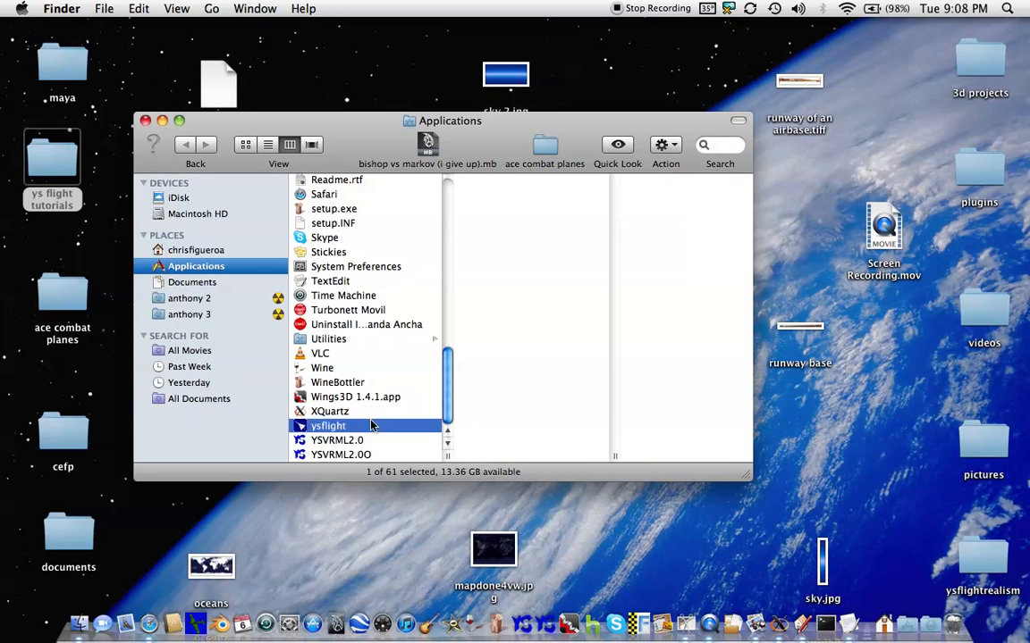
click(663, 144)
click(681, 200)
click(269, 225)
drag(259, 131, 862, 351)
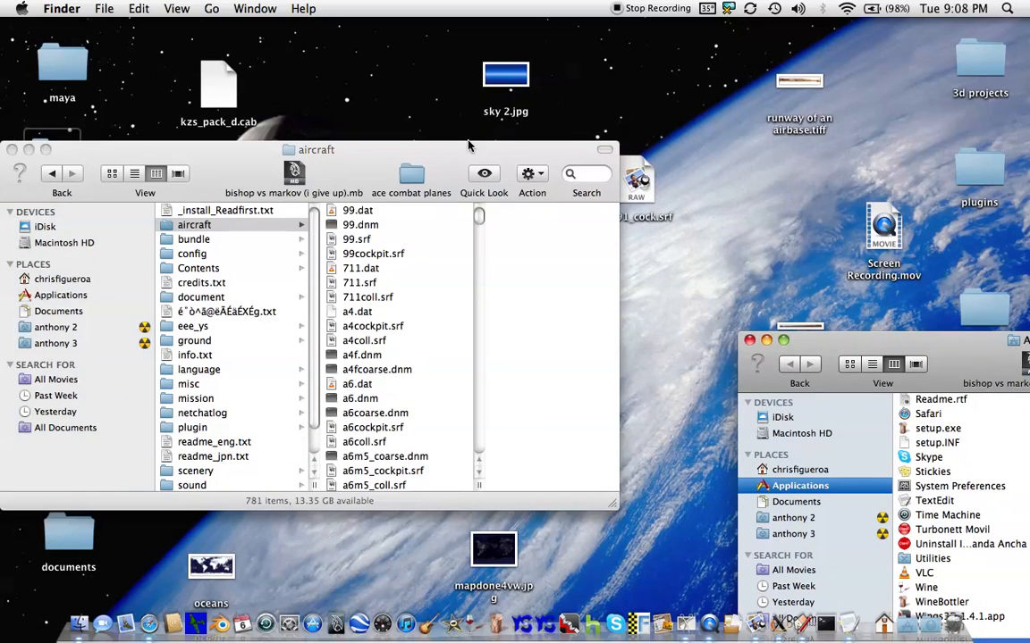
- Move sr-91.srf, sr-91_coll.srf and sr-91_cock.srf from the desktop into the ysflight aircraft folder
drag(480, 140, 500, 313)
drag(402, 207, 446, 179)
drag(719, 221, 389, 427)
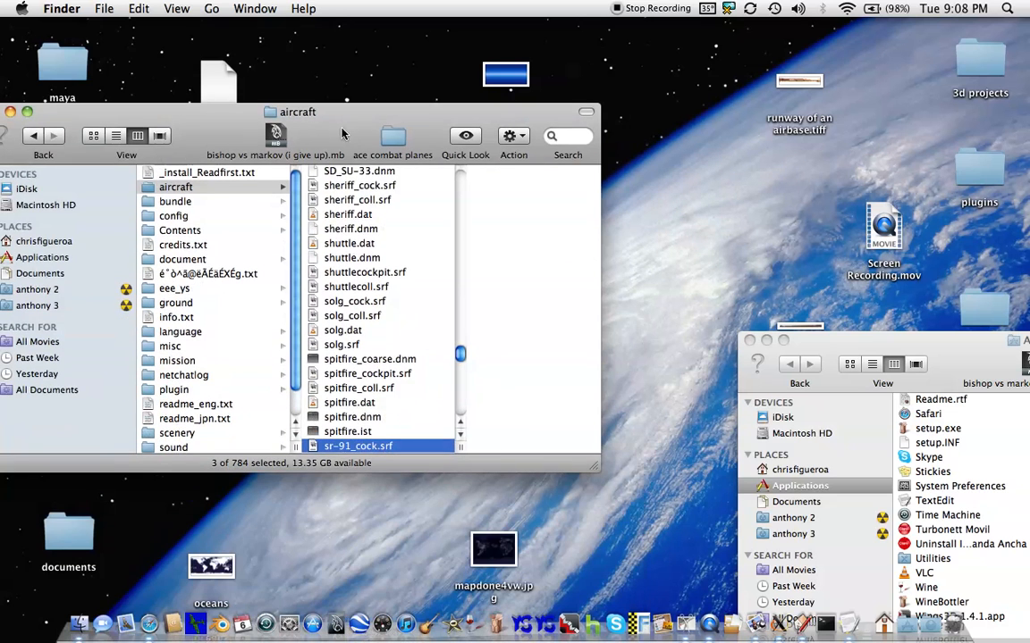
scroll(380, 265, down, 5)
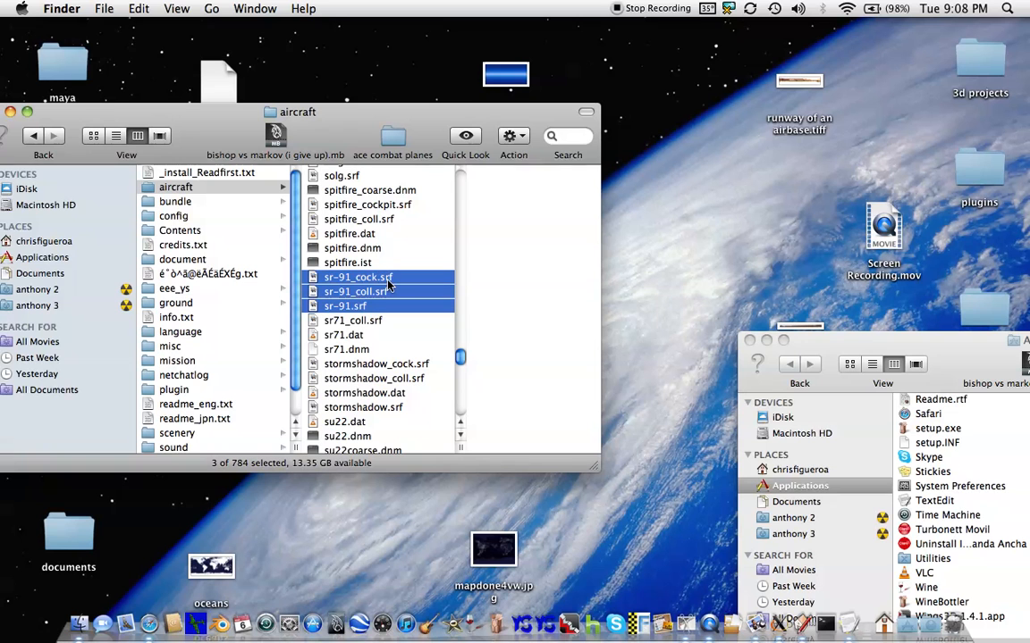
scroll(402, 327, down, 1)
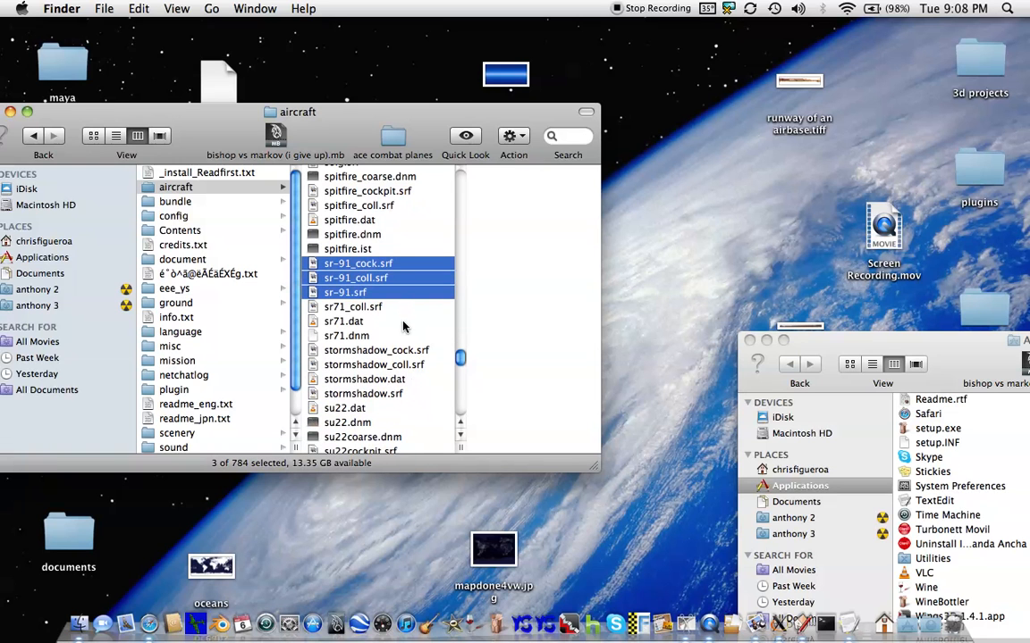
- Copy the aircraft data file r352.dat from the cefp folder inside ysflight's user folder
scroll(402, 295, up, 15)
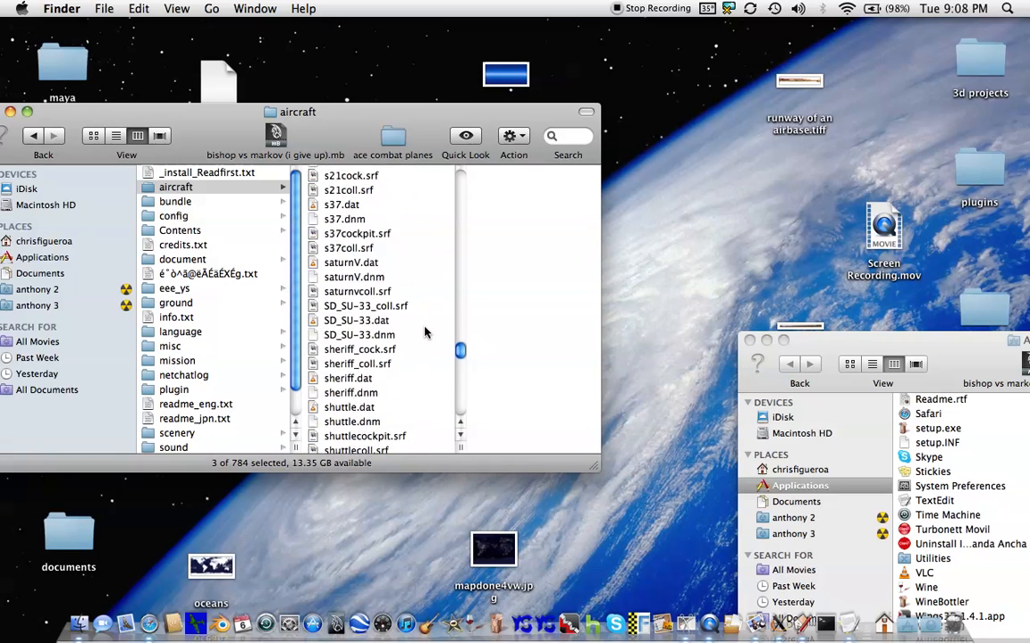
scroll(239, 248, down, 2)
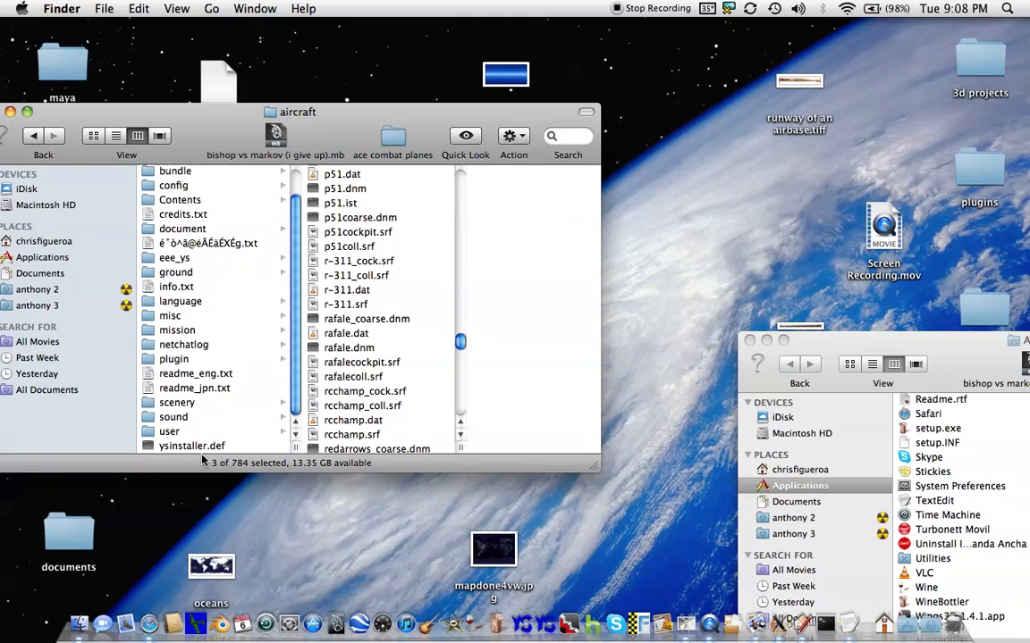
click(191, 433)
click(326, 187)
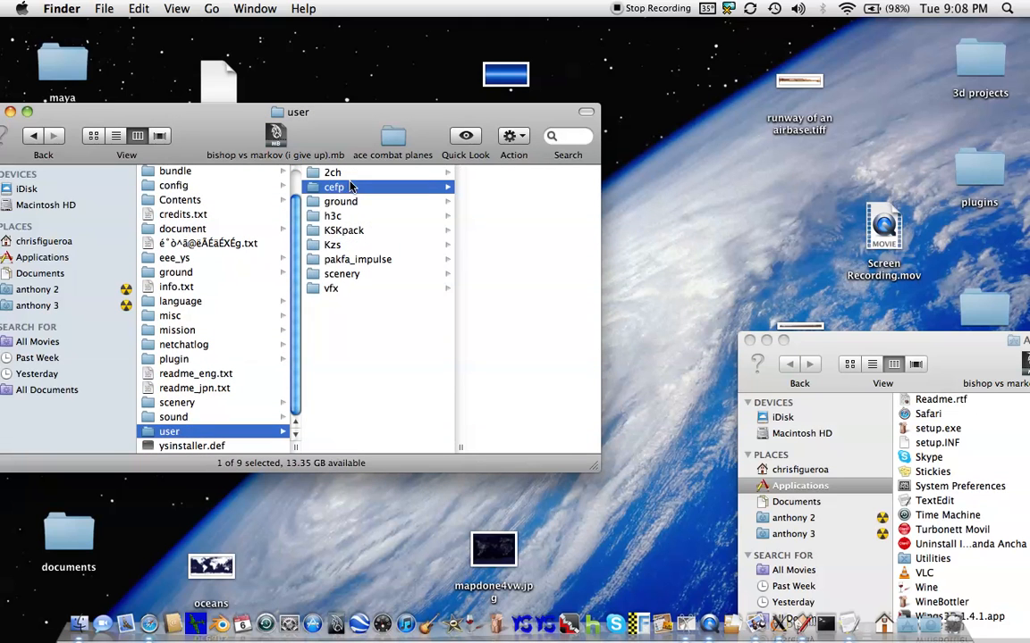
scroll(505, 189, down, 10)
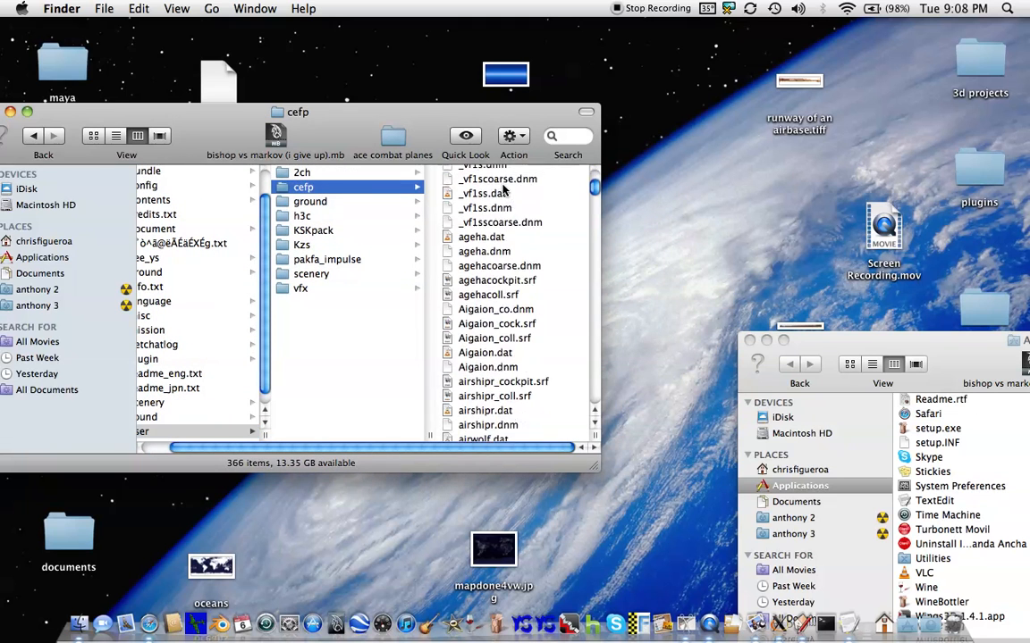
scroll(505, 189, down, 4)
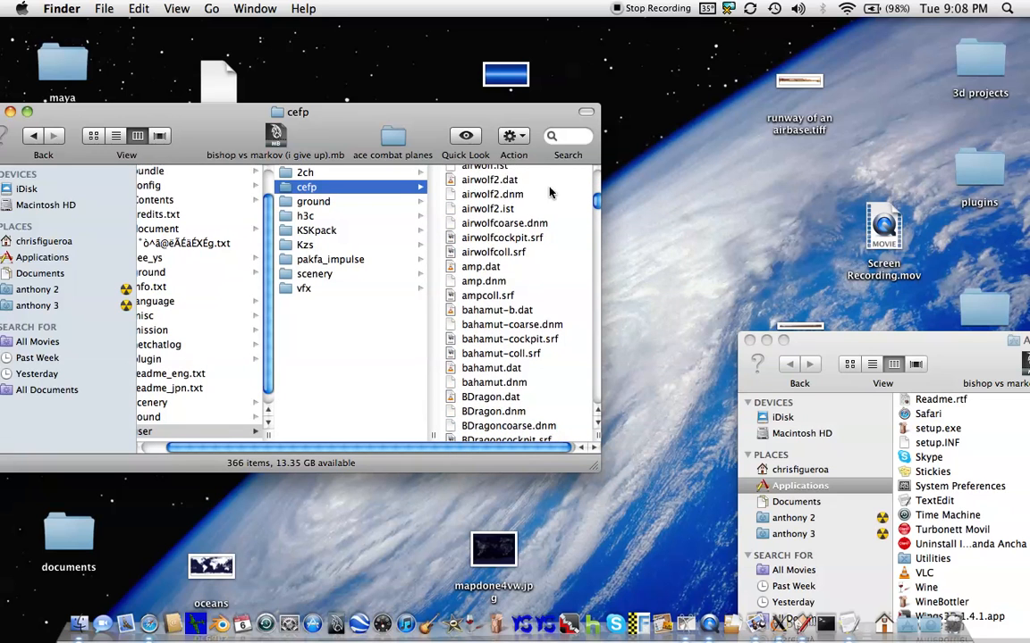
scroll(506, 185, down, 20)
scroll(554, 190, down, 20)
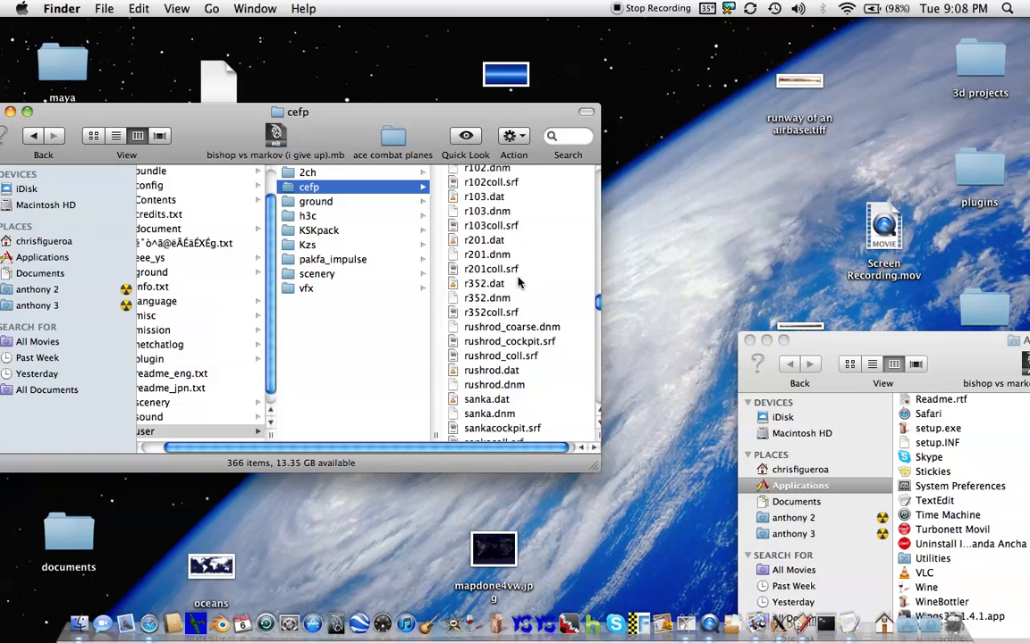
click(518, 280)
click(139, 8)
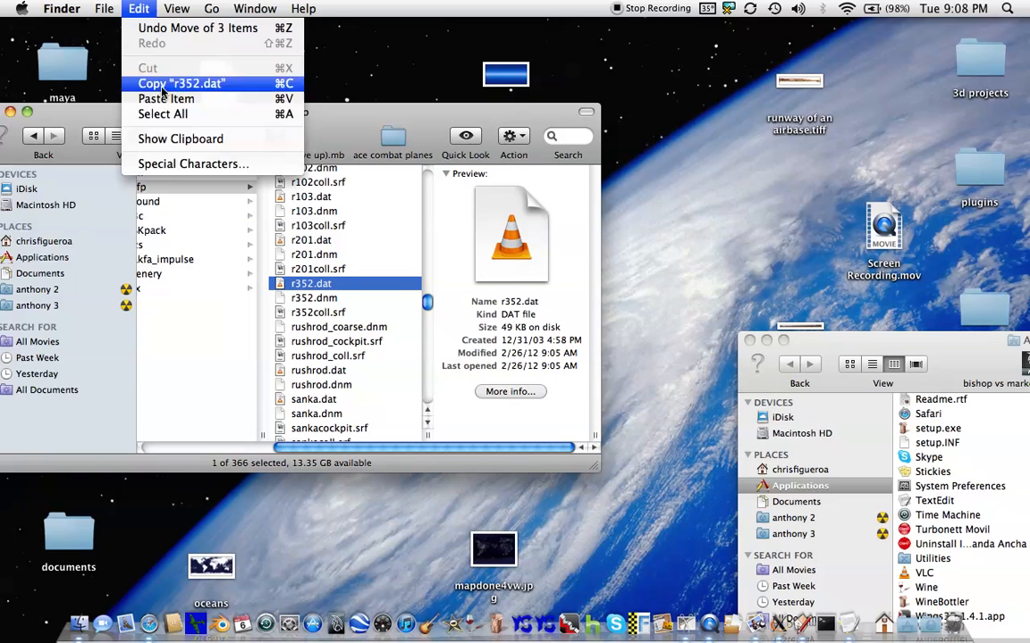
click(150, 83)
- Paste r352.dat into the ysflight aircraft folder
scroll(313, 219, left, 5)
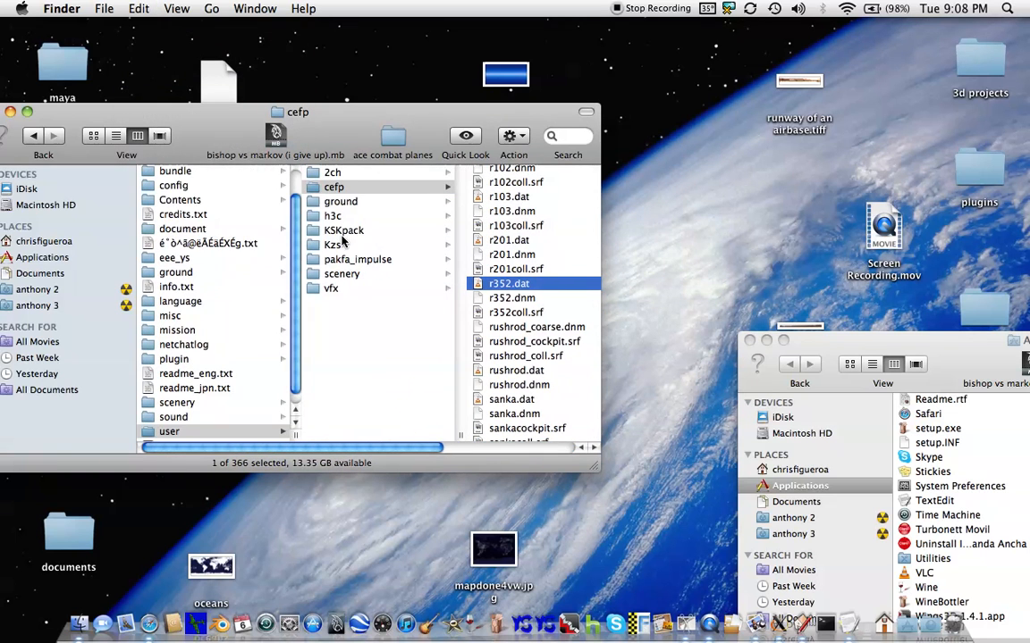
scroll(209, 181, up, 2)
click(179, 187)
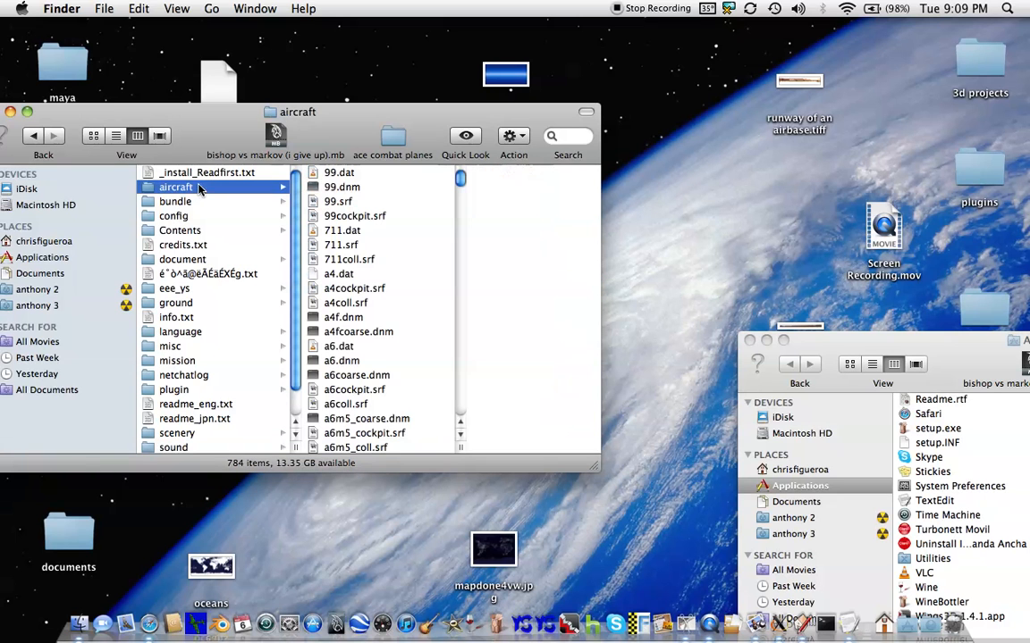
click(138, 8)
click(162, 106)
- Find the pasted r352.dat in the aircraft folder and rename it sr-91.dat
scroll(390, 207, down, 10)
scroll(391, 206, down, 20)
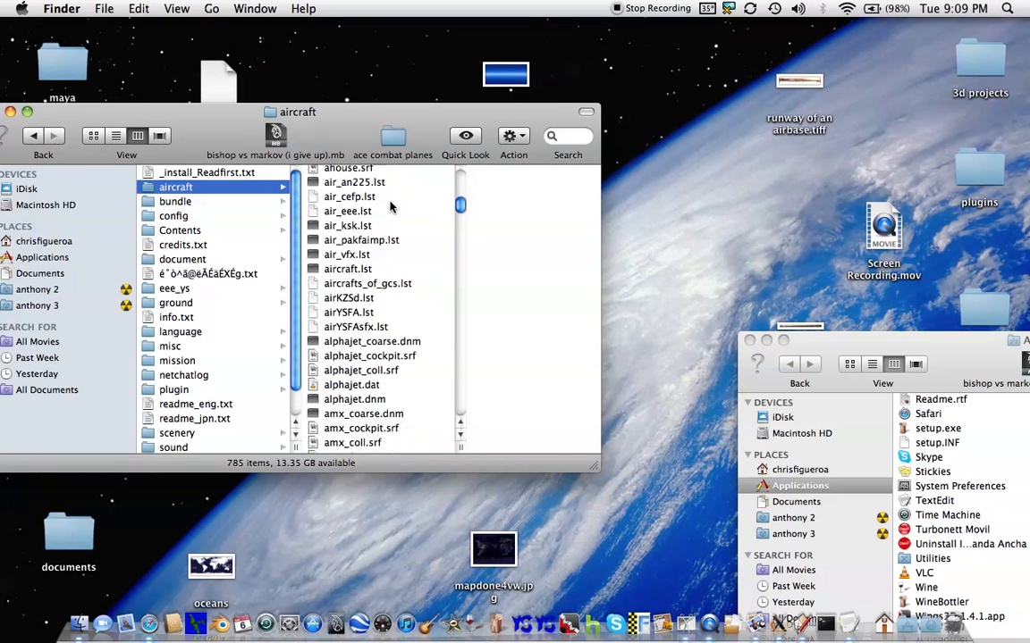
scroll(390, 206, down, 10)
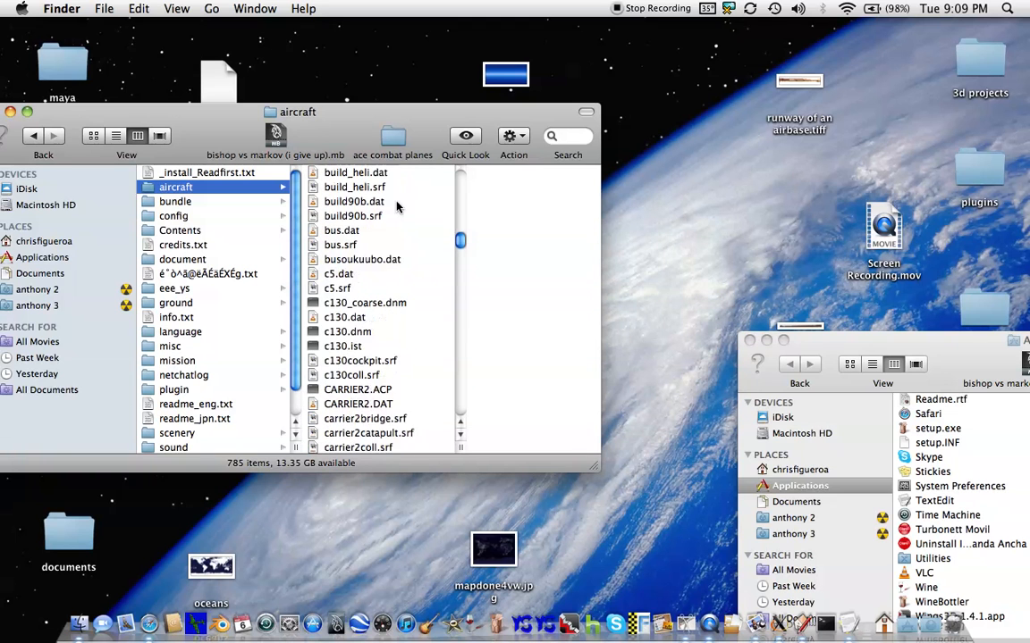
drag(459, 237, 460, 340)
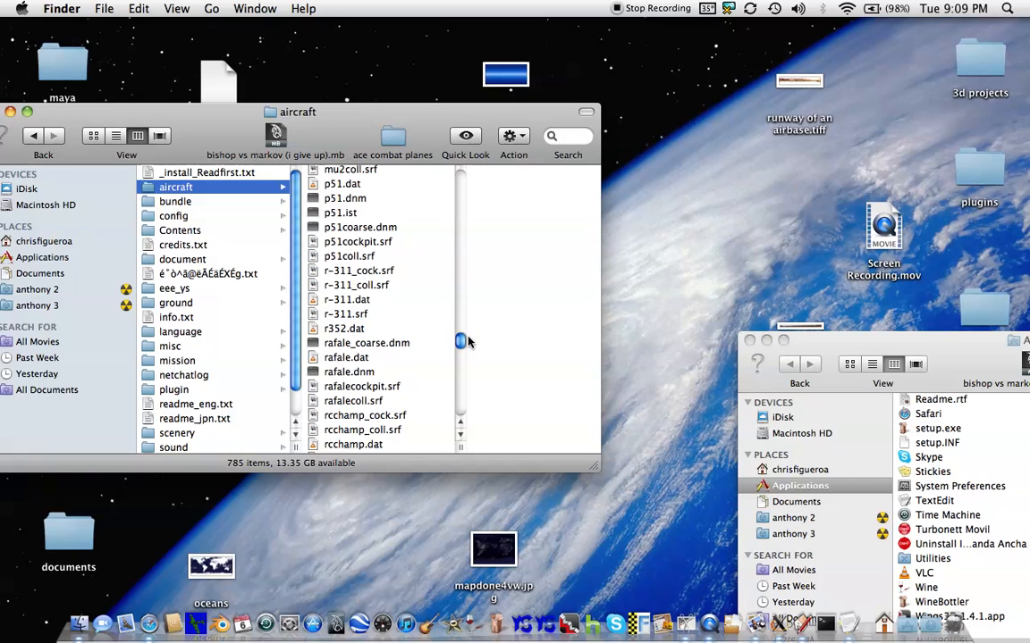
click(343, 328)
key(BackSpace)
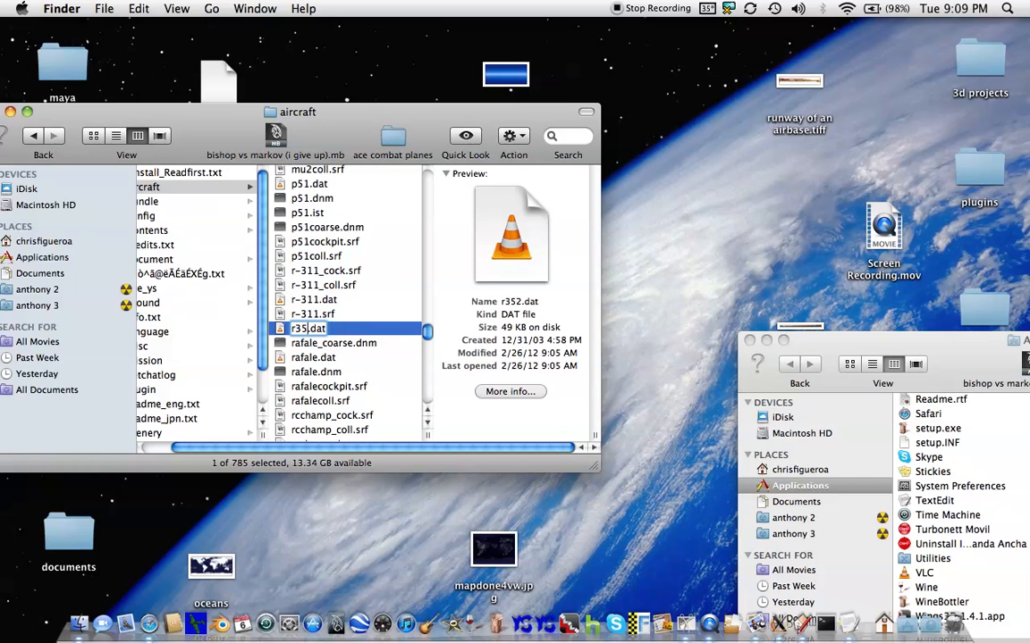
key(BackSpace)
key(BackSpace)
key(BackSpace)
text(sr-91)
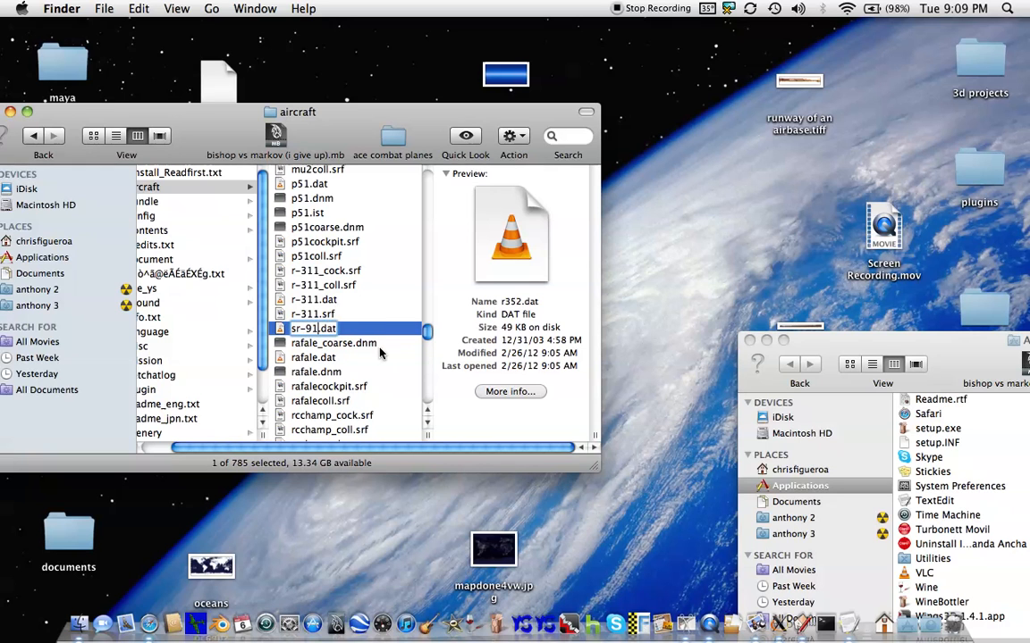
click(377, 356)
- Find sr-91.dat in the ysflight aircraft folder and open it with TextEdit
scroll(410, 309, up, 6)
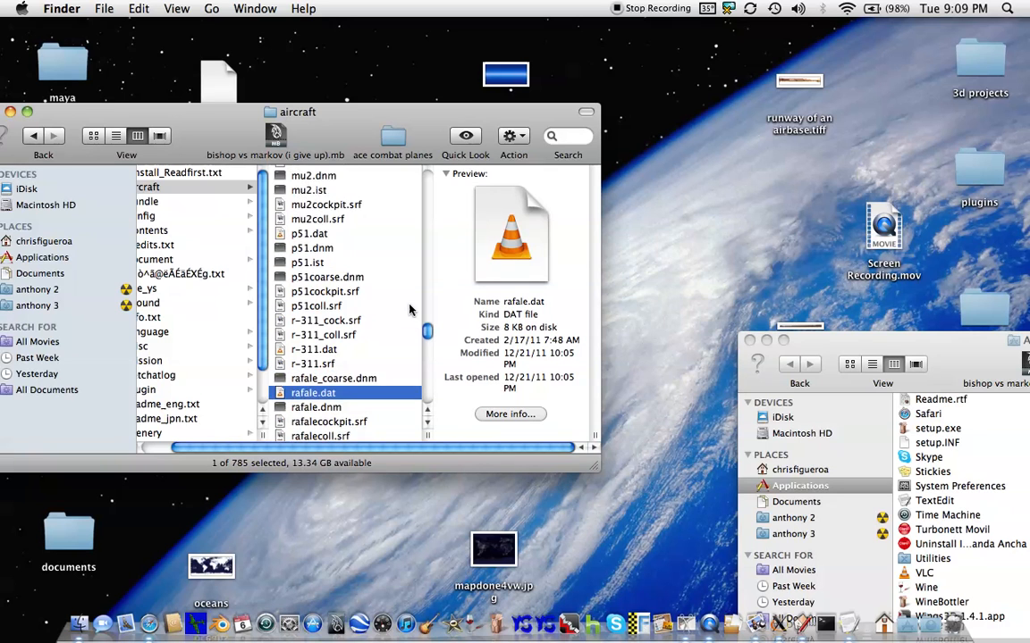
scroll(409, 308, down, 15)
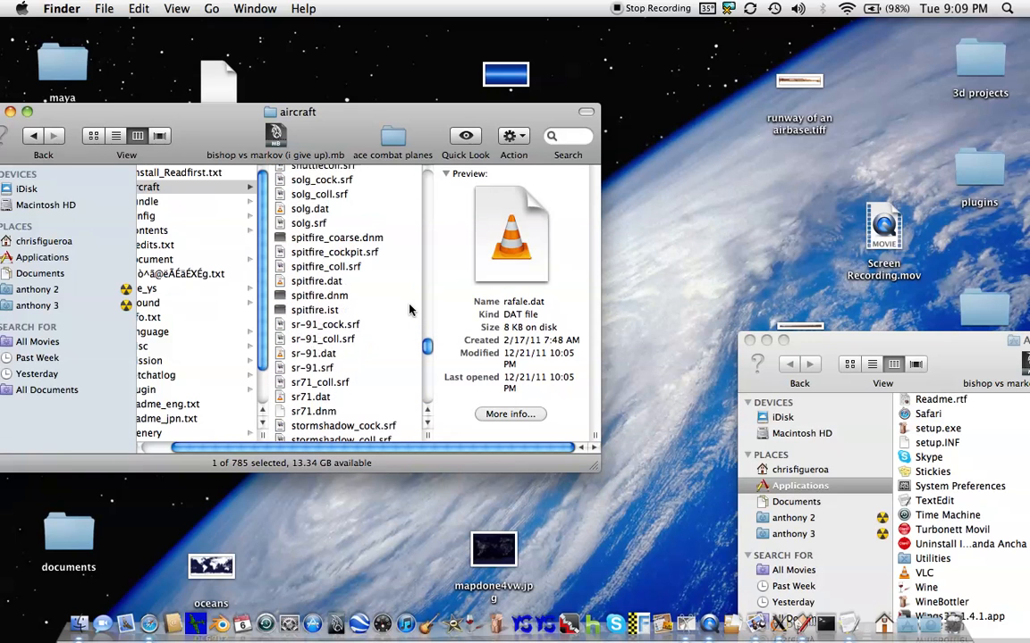
click(351, 350)
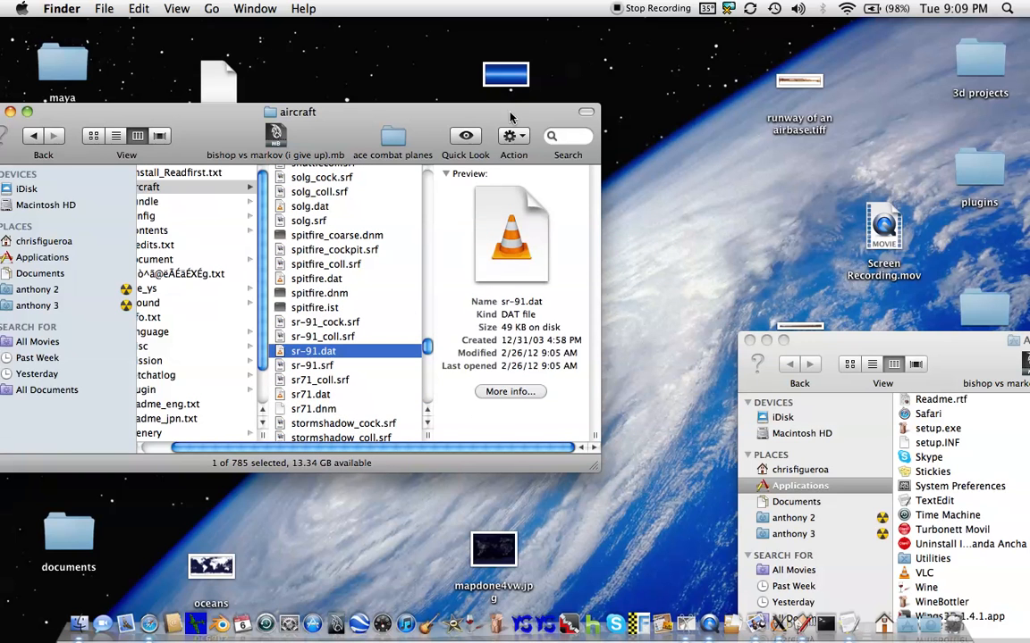
click(511, 136)
mouse_move(625, 185)
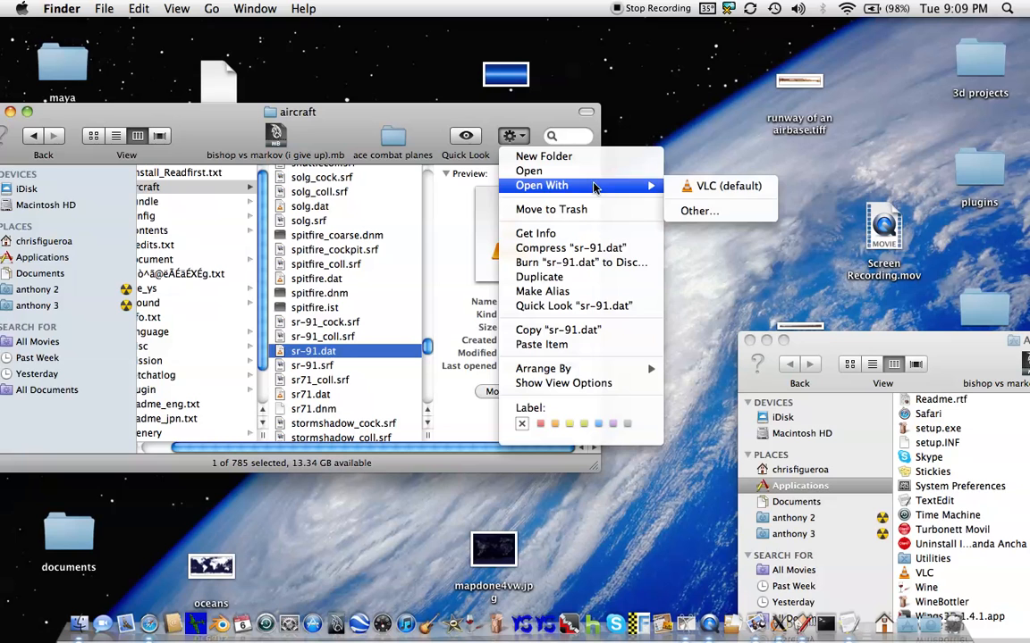
click(703, 211)
scroll(450, 230, down, 5)
click(455, 260)
click(710, 387)
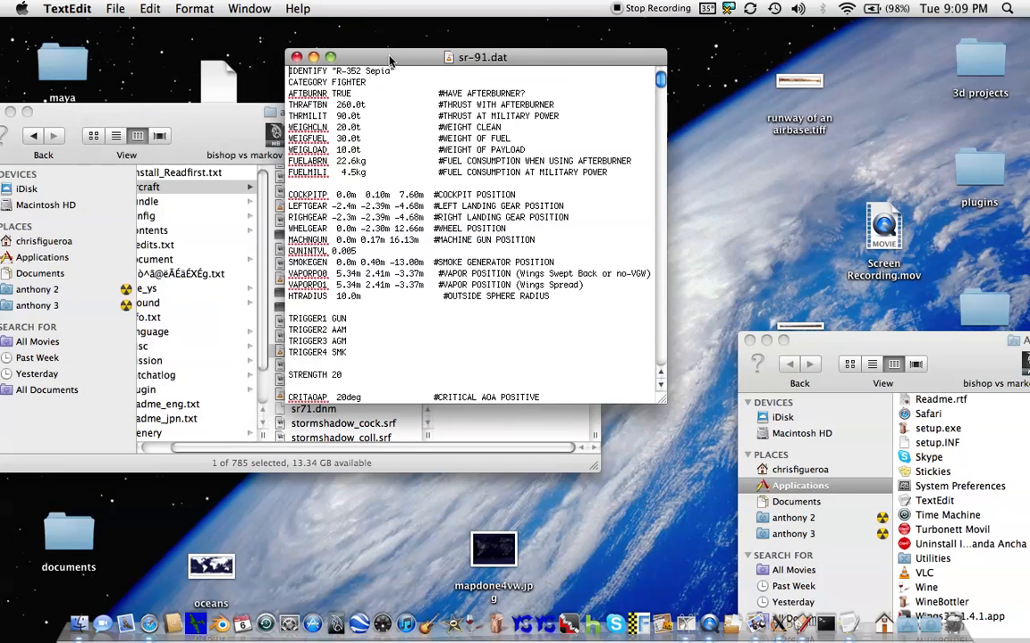
- Replace the aircraft name on the IDENTIFY line of sr-91.dat with "SR-91 Aurora"
click(389, 73)
key(BackSpace)
key(BackSpace)
key(BackSpace)
key(BackSpace)
key(BackSpace)
key(BackSpace)
key(BackSpace)
key(BackSpace)
key(BackSpace)
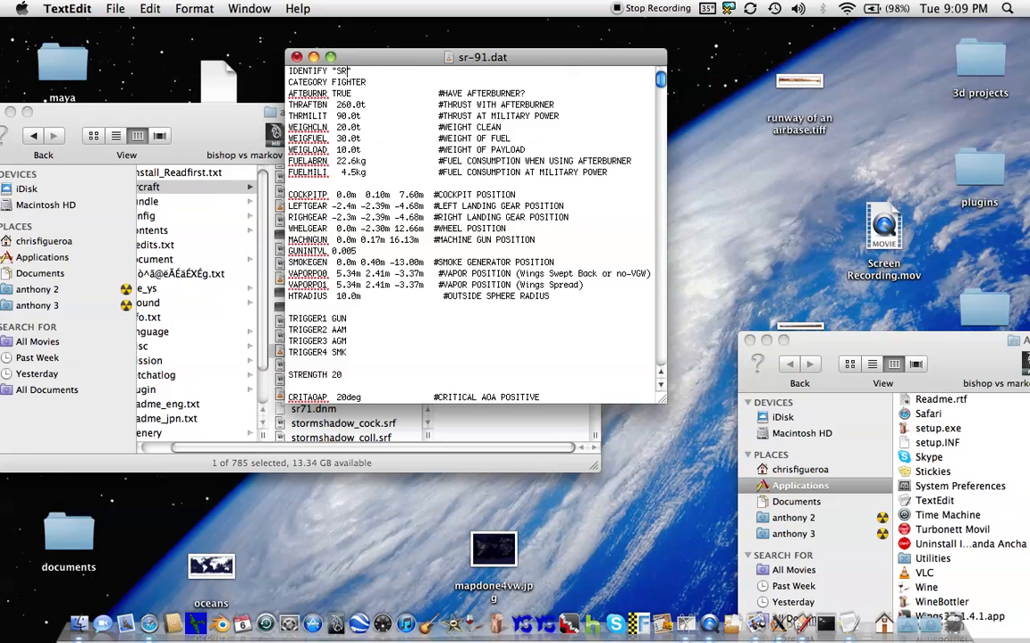
text(SR-91 Aurora)
- Look through sr-91.dat, examining the initial weapon loads, NMTURRET and turret entries, cruising and landing settings, and missile slots
scroll(345, 105, down, 5)
scroll(339, 182, down, 2)
scroll(340, 182, down, 2)
scroll(349, 286, down, 1)
scroll(349, 290, down, 7)
scroll(348, 290, down, 12)
scroll(345, 291, up, 7)
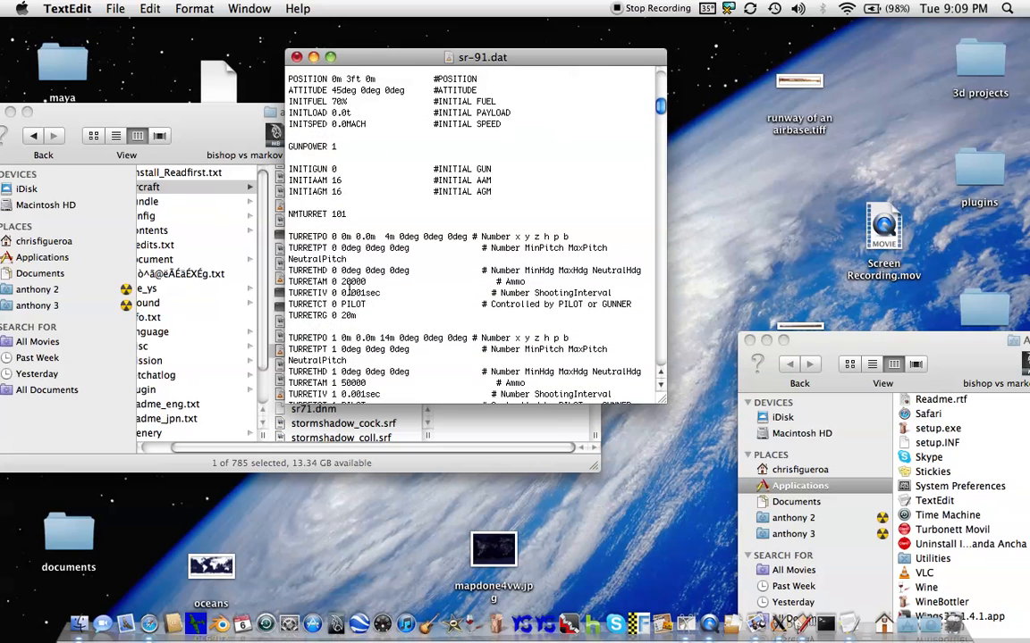
scroll(487, 190, up, 3)
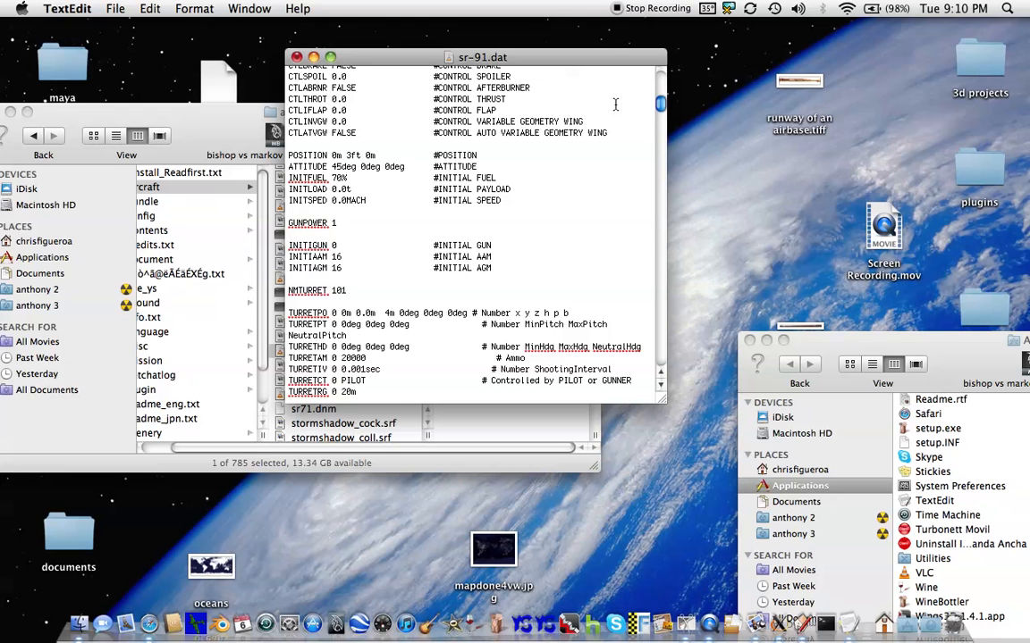
drag(660, 106, 659, 111)
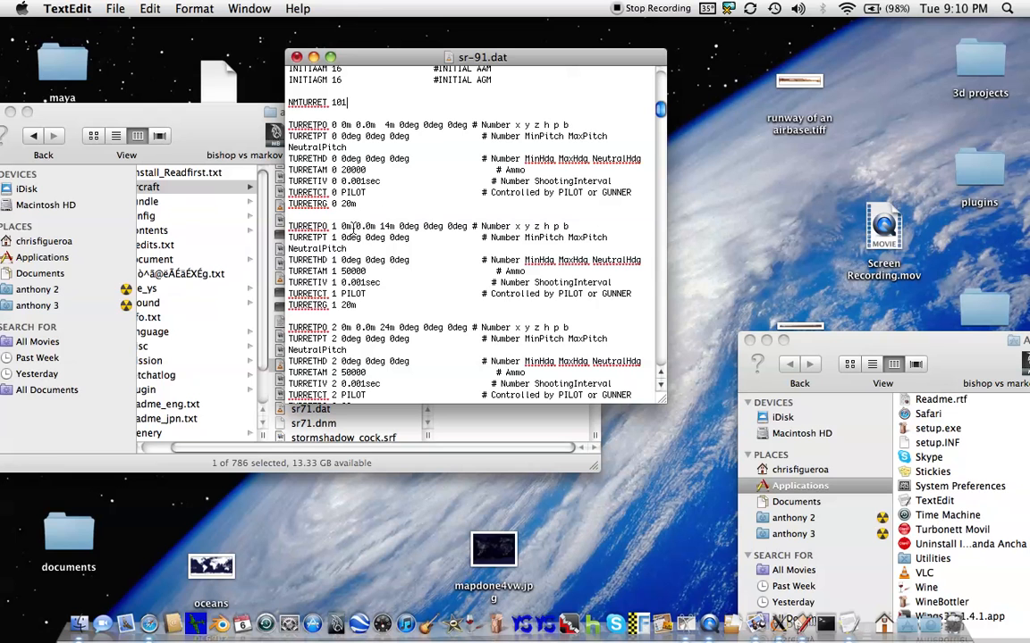
scroll(366, 223, down, 5)
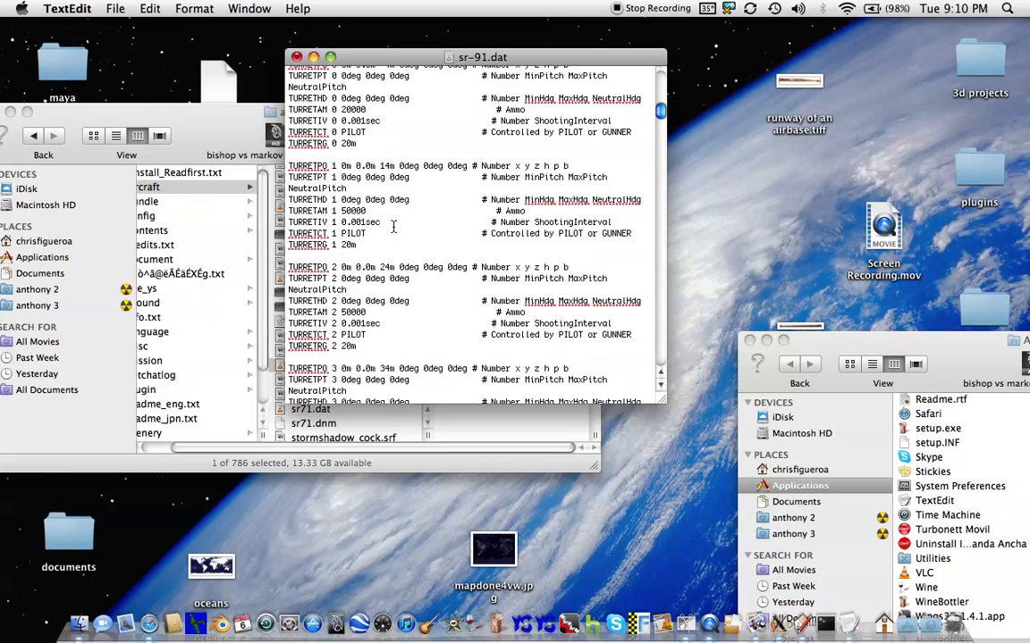
scroll(388, 308, down, 10)
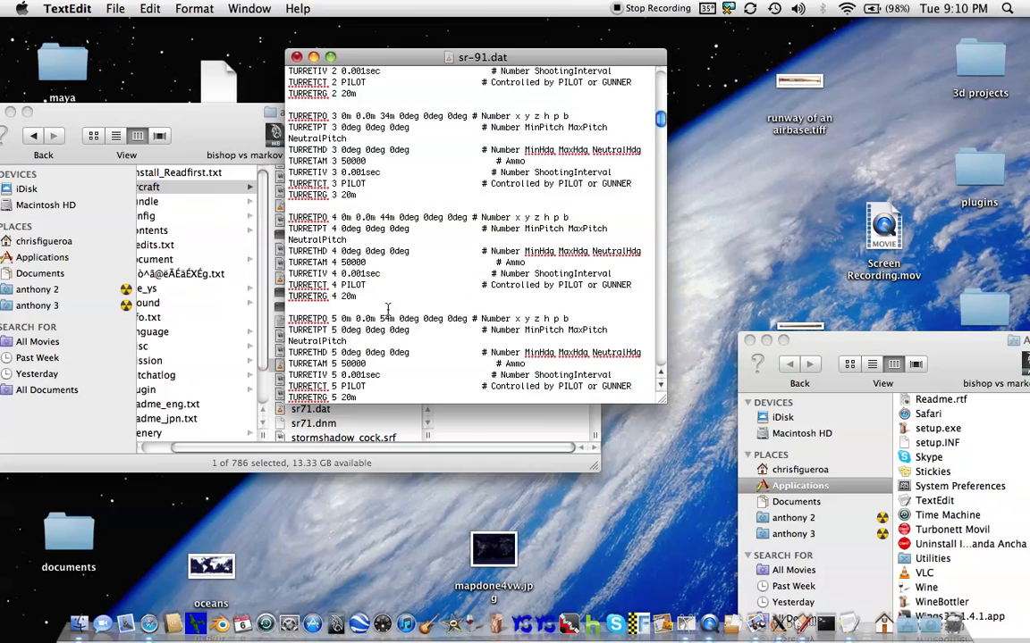
drag(661, 120, 688, 371)
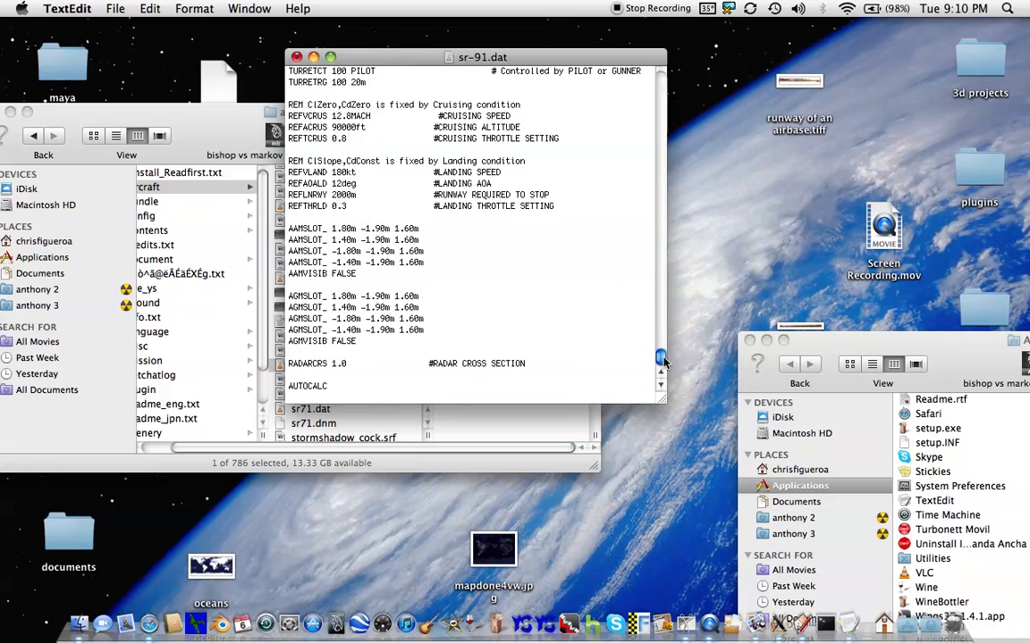
scroll(409, 209, up, 6)
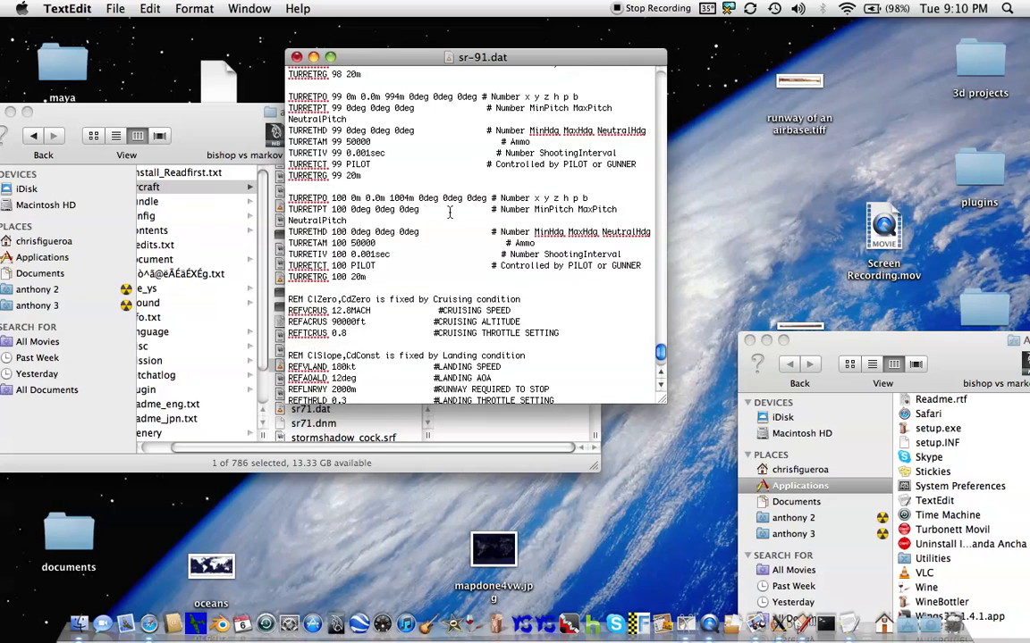
drag(659, 353, 632, 101)
scroll(626, 100, down, 5)
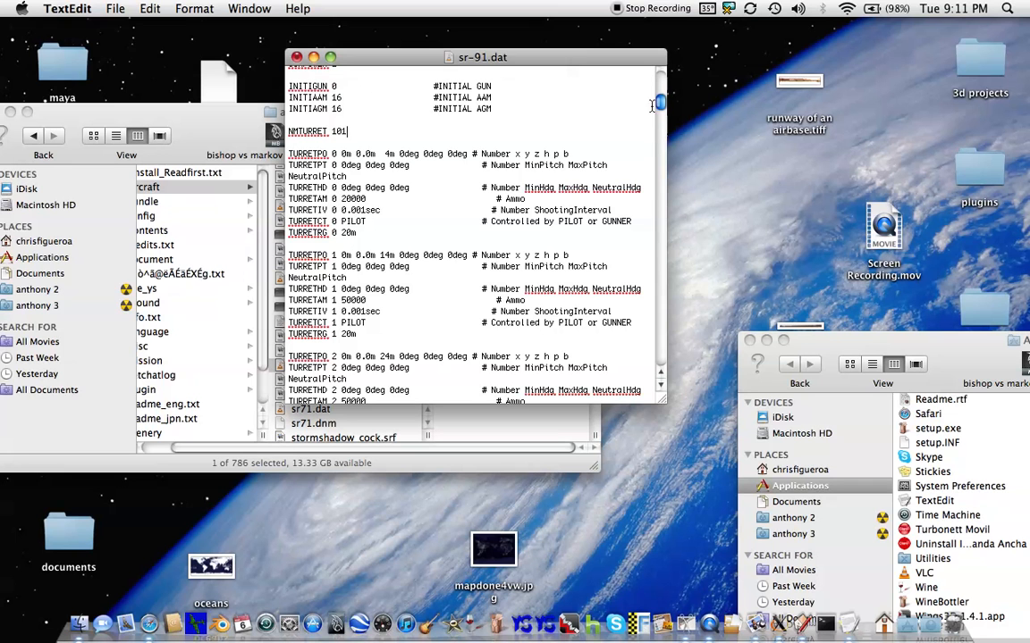
scroll(661, 101, up, 3)
scroll(660, 101, up, 10)
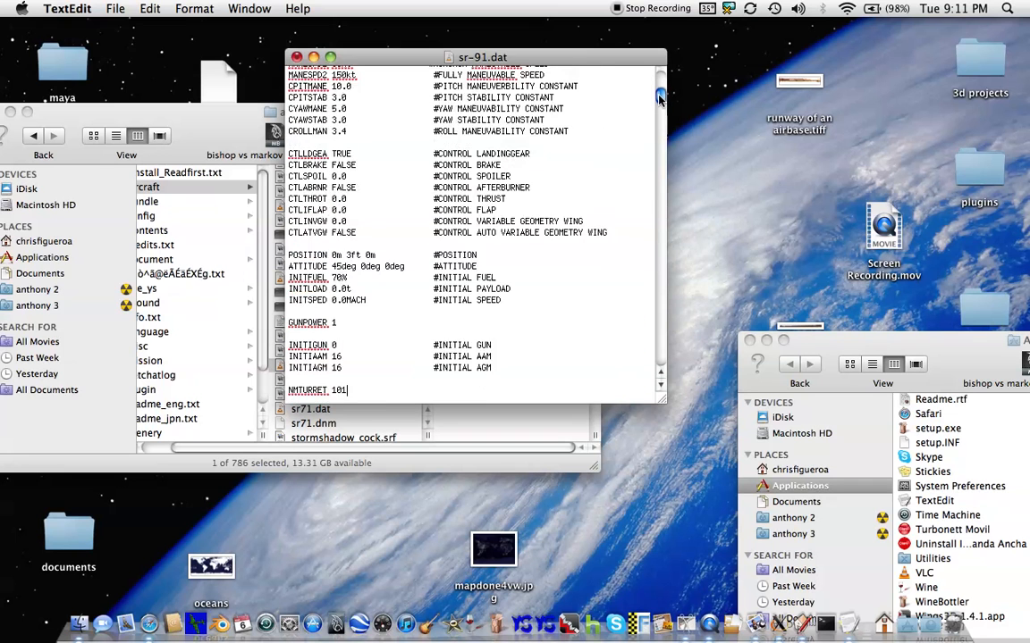
- Close sr-91.dat, saving the changes, and return to the aircraft folder
click(298, 59)
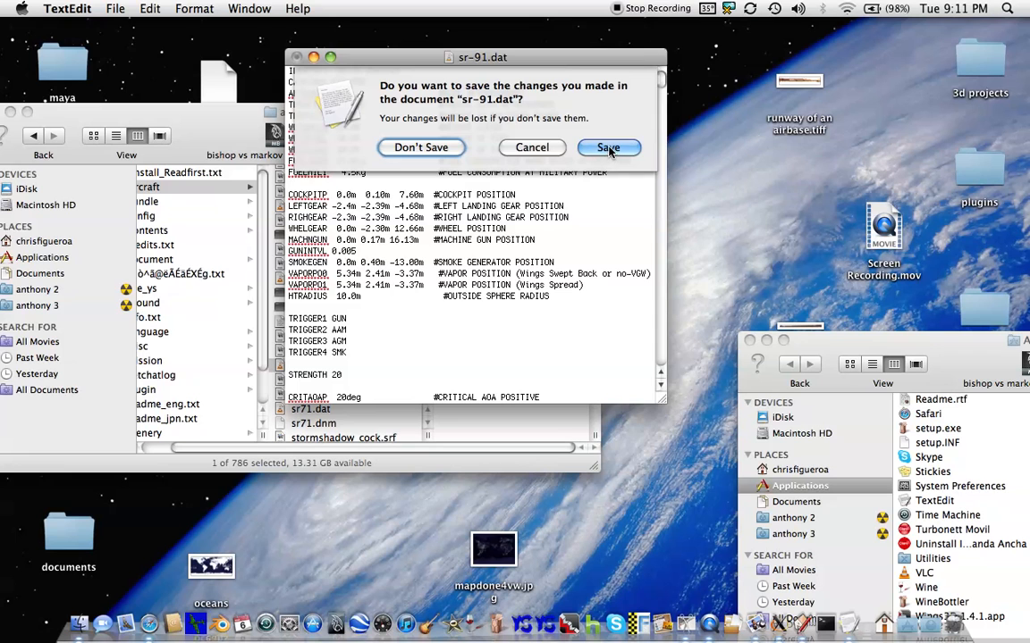
click(368, 143)
click(452, 246)
- Open aircraft.lst from the aircraft folder and arrange it beside the folder window with the sr-91 files in view
drag(459, 353, 458, 205)
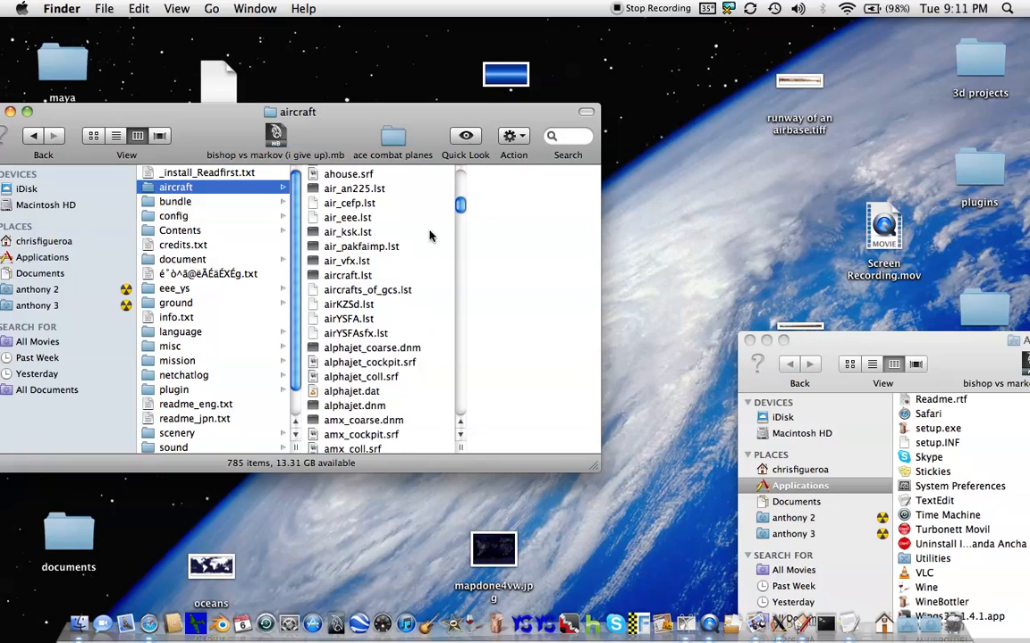
double_click(344, 278)
drag(357, 107, 305, 103)
drag(390, 183, 397, 331)
scroll(357, 294, down, 5)
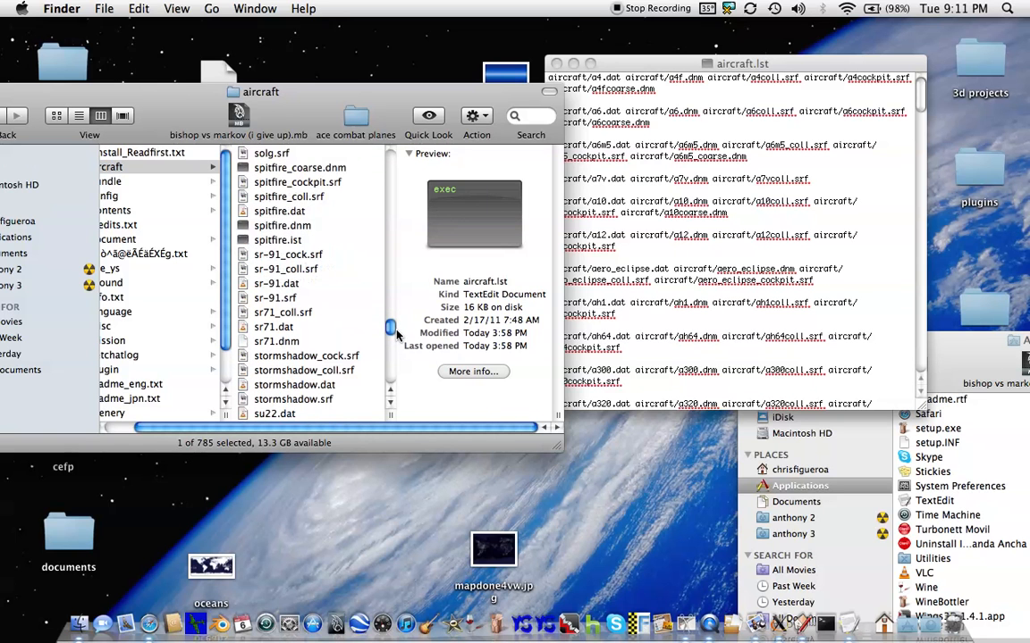
drag(663, 69, 640, 69)
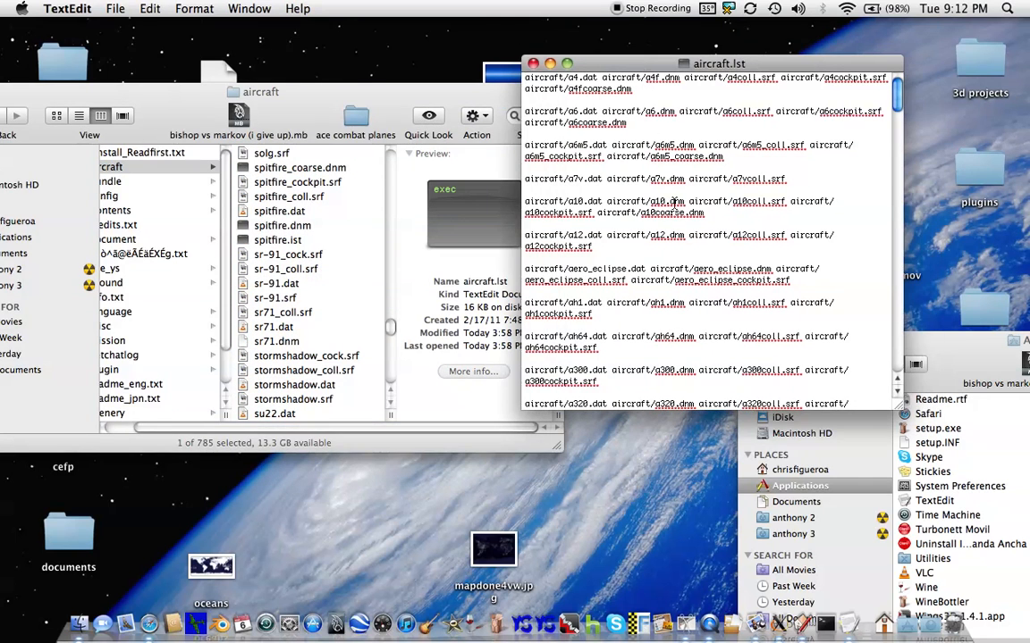
- Insert an empty entry line in aircraft.lst between the spitfire and sr71 entries
scroll(661, 179, down, 10)
scroll(673, 204, down, 15)
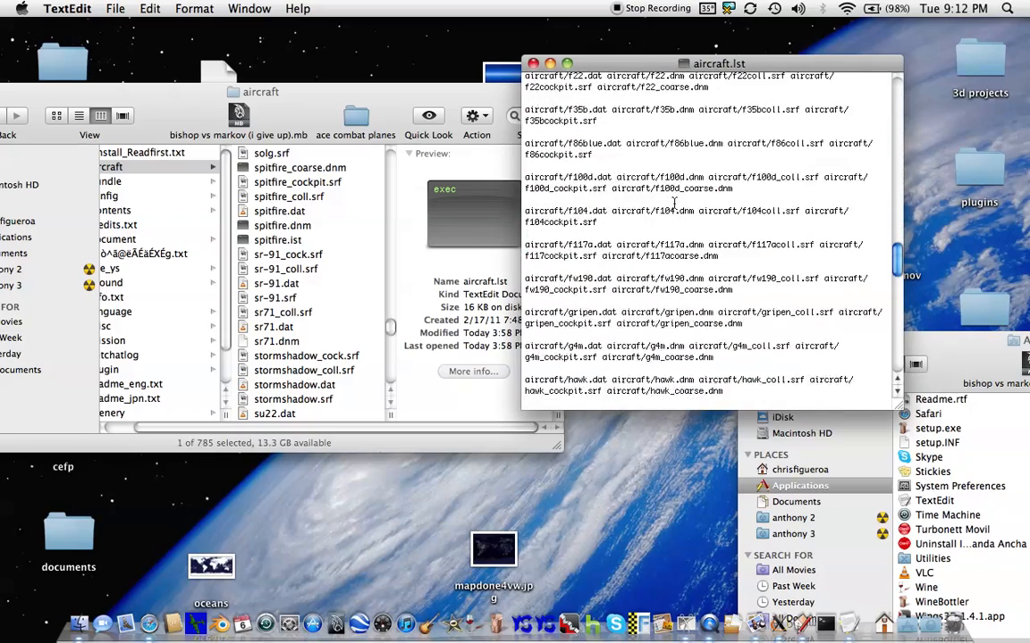
scroll(674, 204, down, 15)
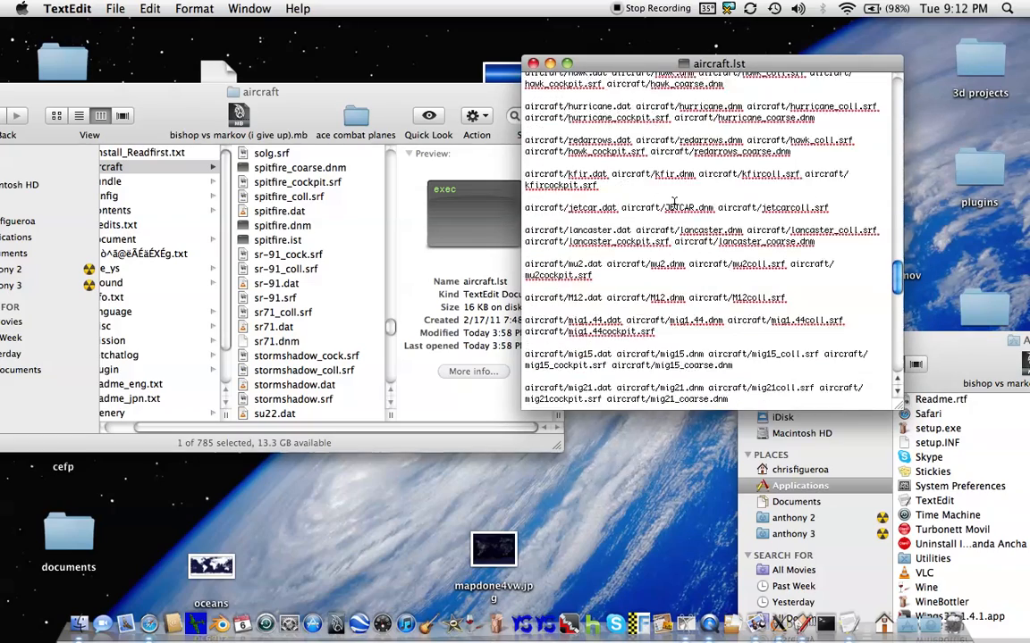
scroll(674, 204, down, 15)
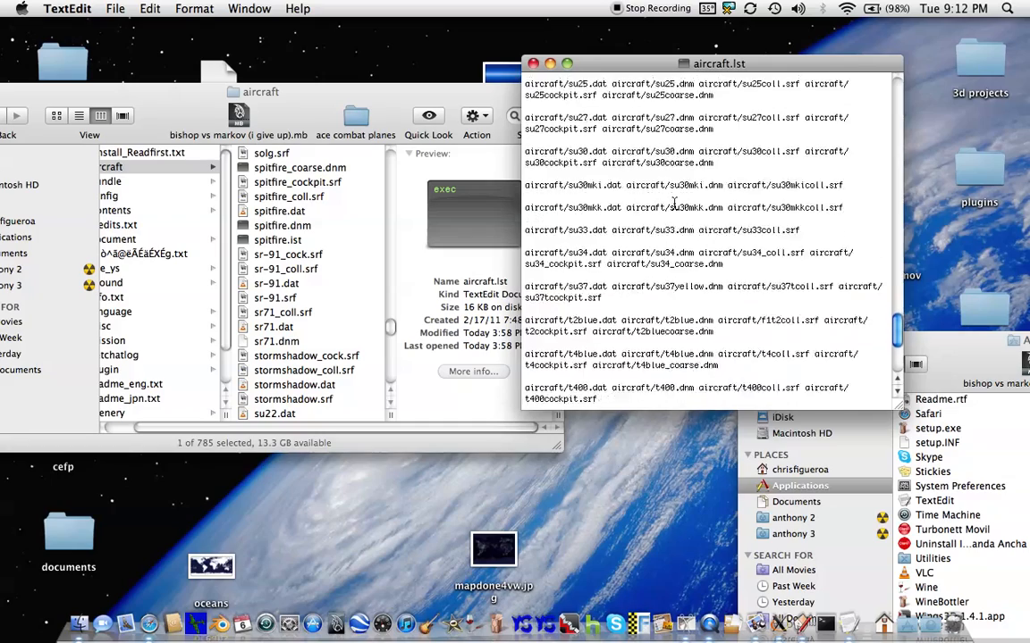
scroll(673, 203, down, 15)
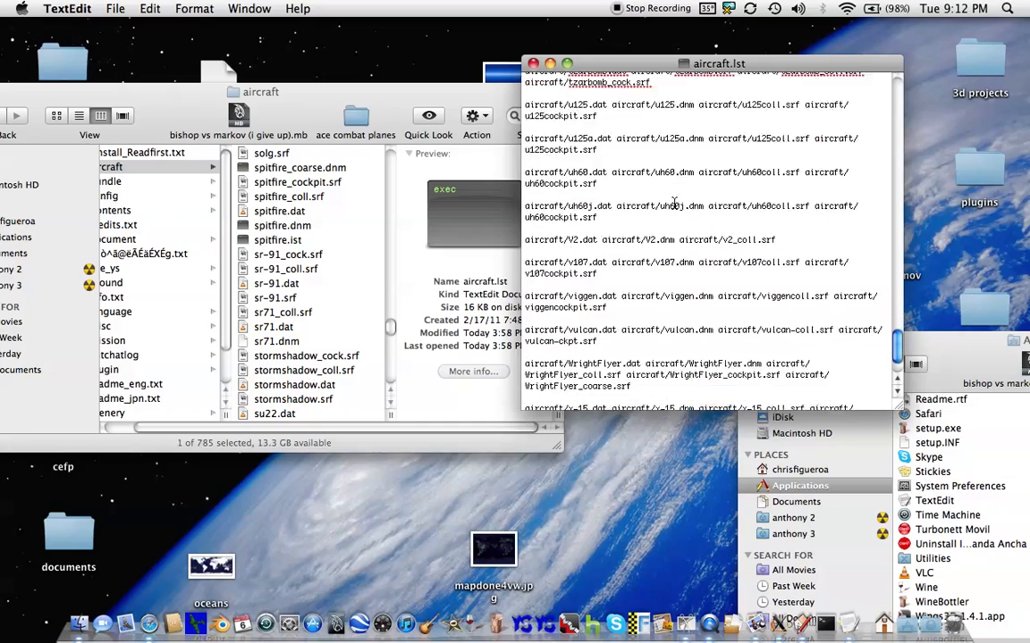
scroll(674, 203, up, 10)
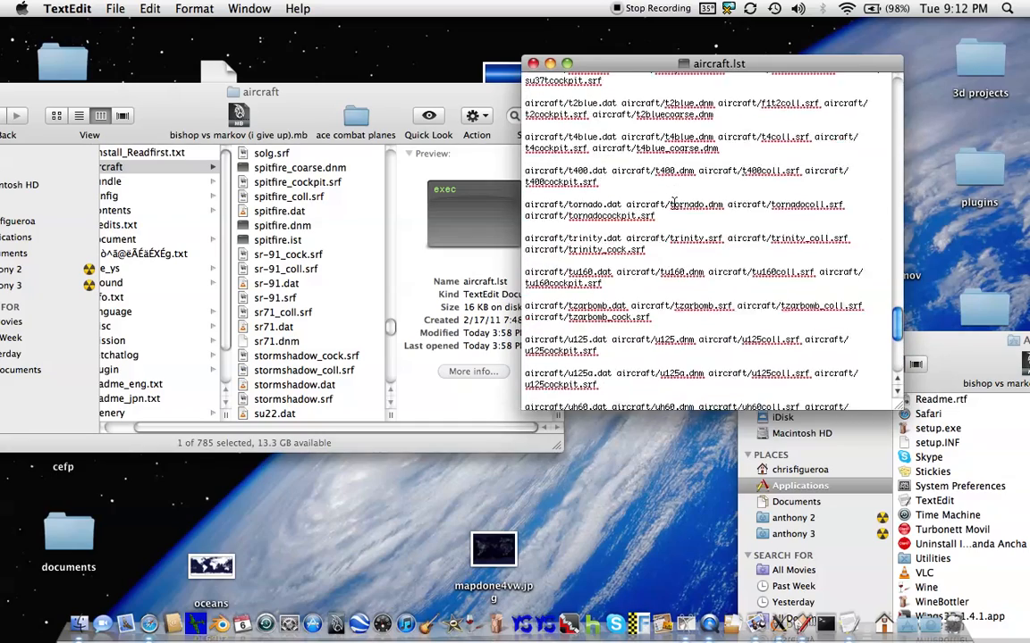
scroll(674, 204, up, 6)
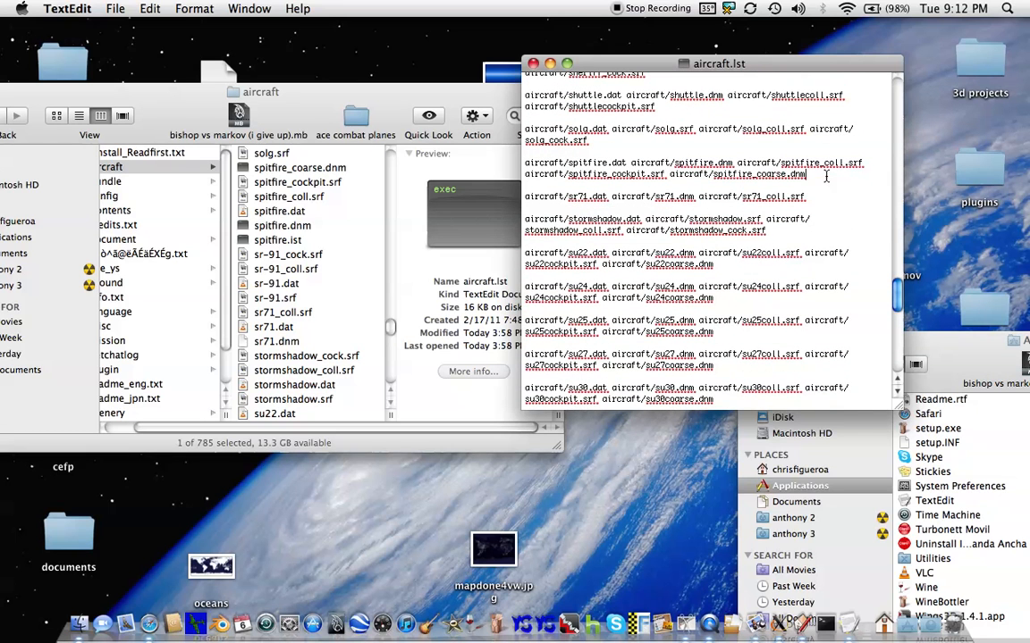
click(524, 196)
key(Return)
key(Return)
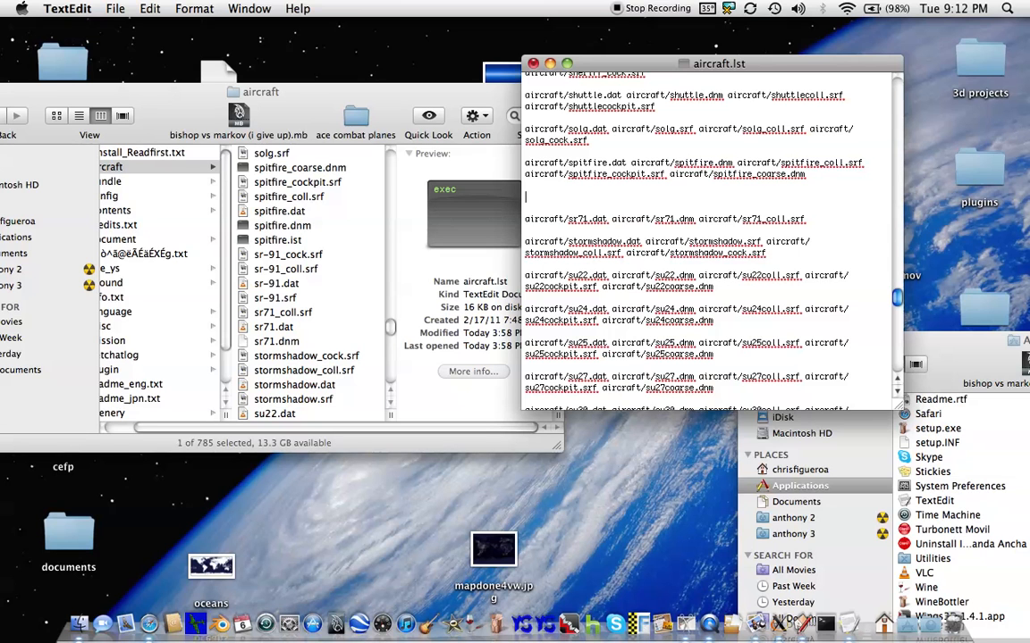
- Enter "aircraft/sr-91.dat aircraft/sr-91.srf aircraft/sr-91_coll.srf aircraft/sr-91_cock.srf" on the new line, then save and close aircraft.lst
text(craft/sr-91.dat aircraft/)
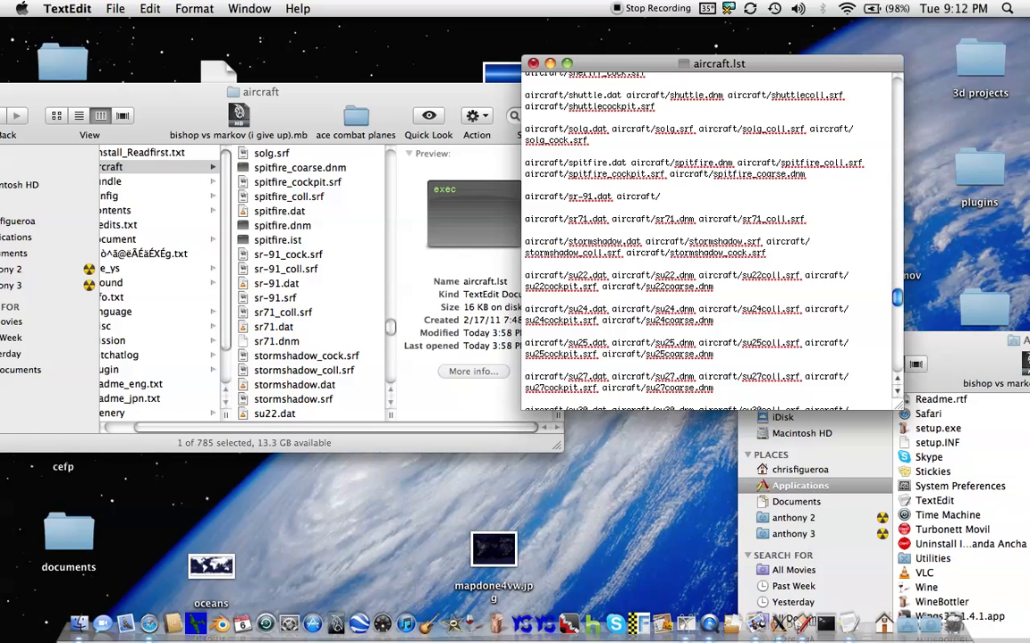
text(sr-91)
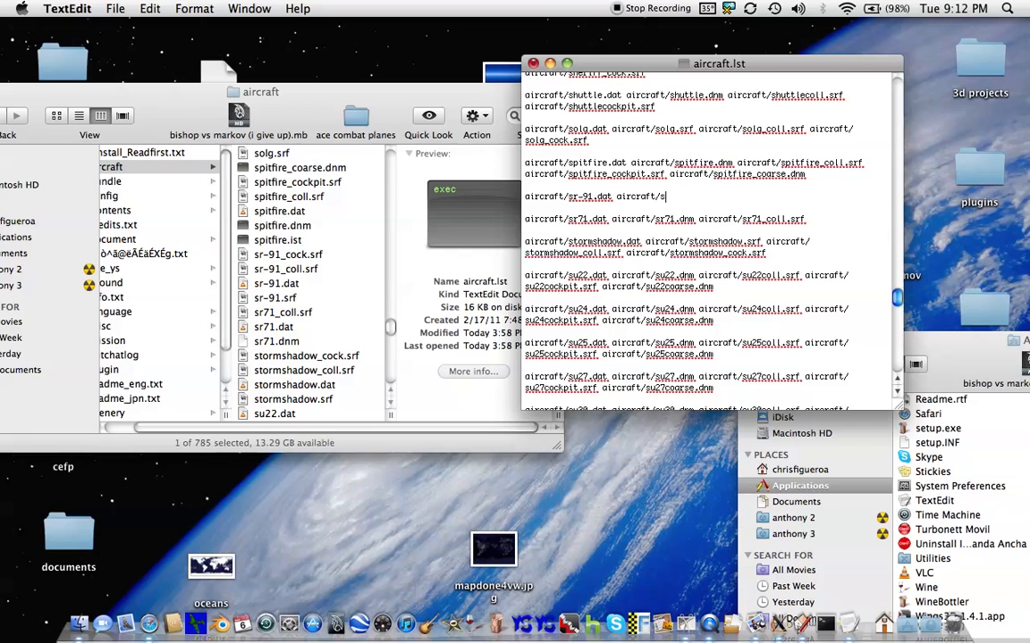
text(.srf aircraft/sr)
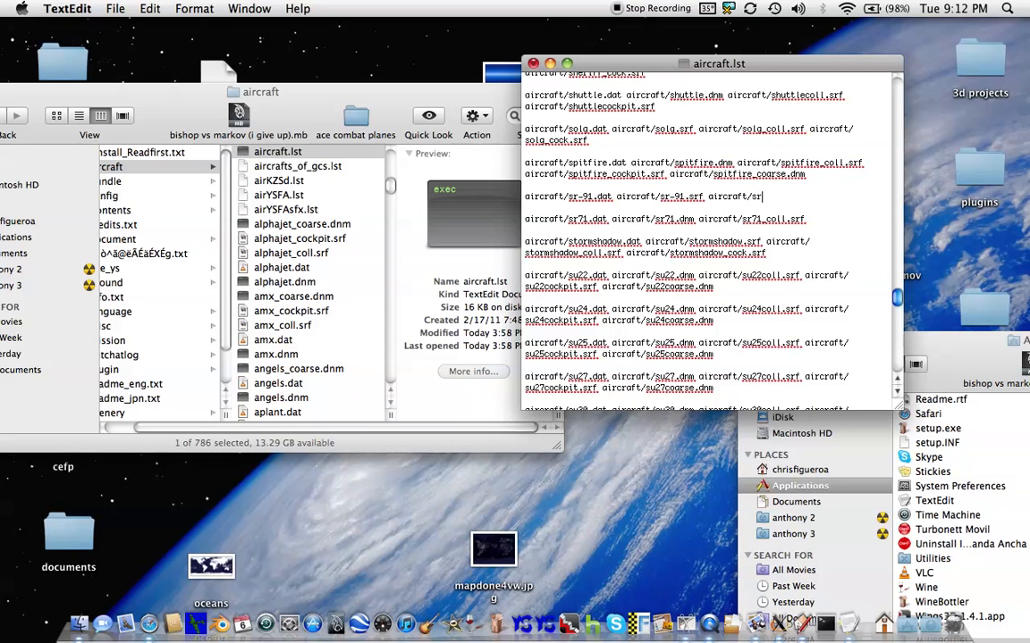
text(-91)
text(_coll.srf aircraft)
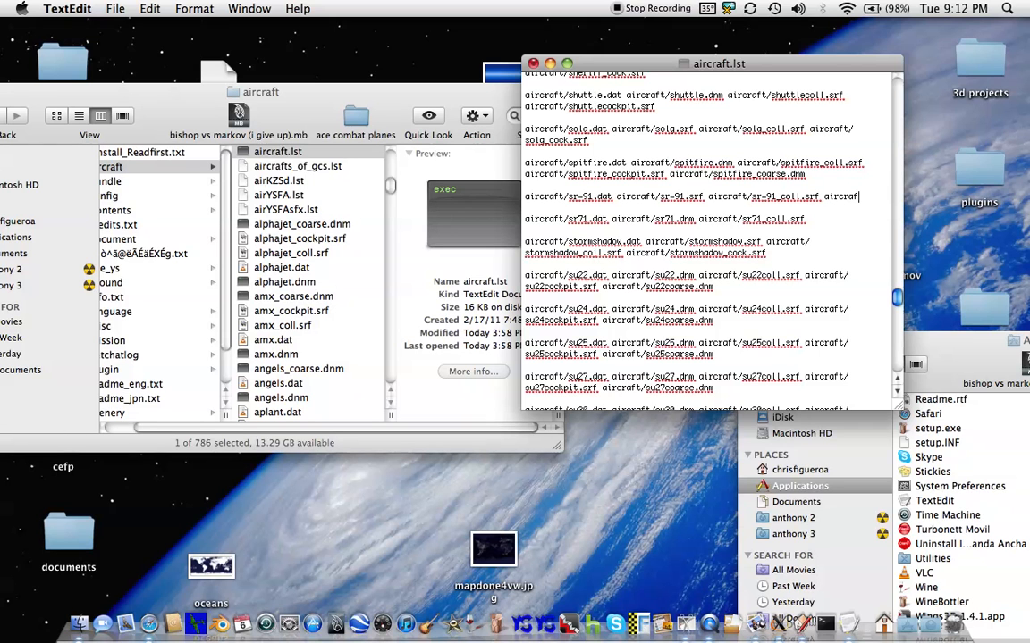
text(/sr-91)
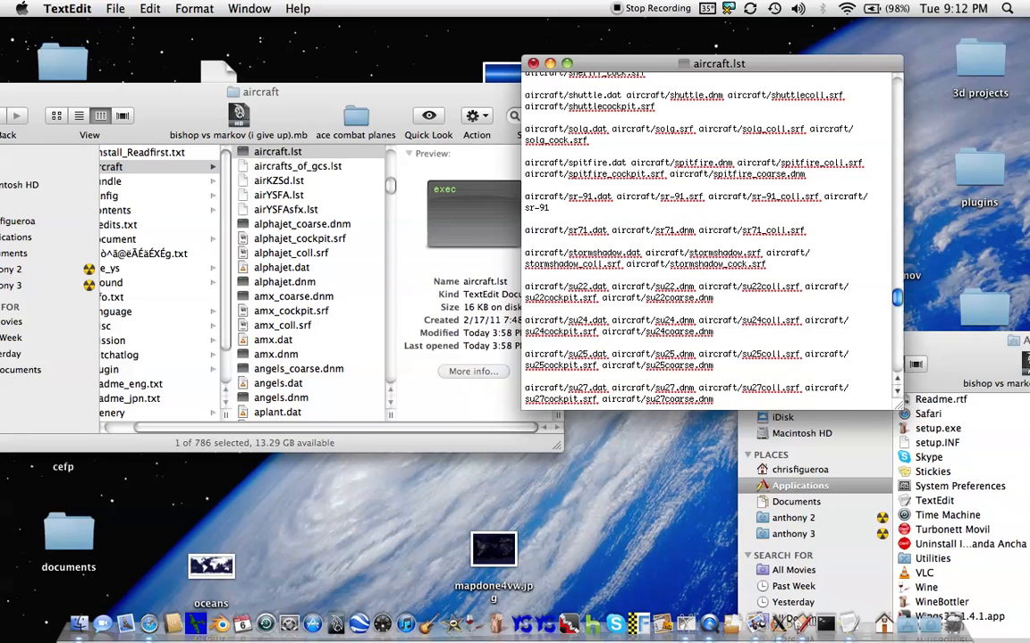
text(_cock)
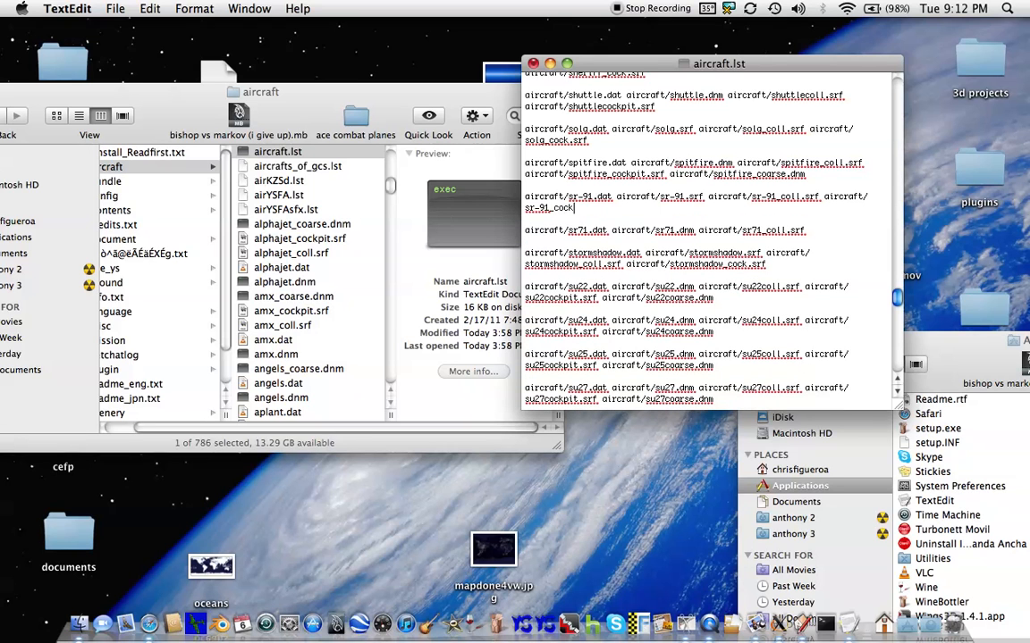
text(.srf)
key(super+w)
click(843, 154)
- Close the aircraft and Applications folder windows
drag(86, 125, 137, 125)
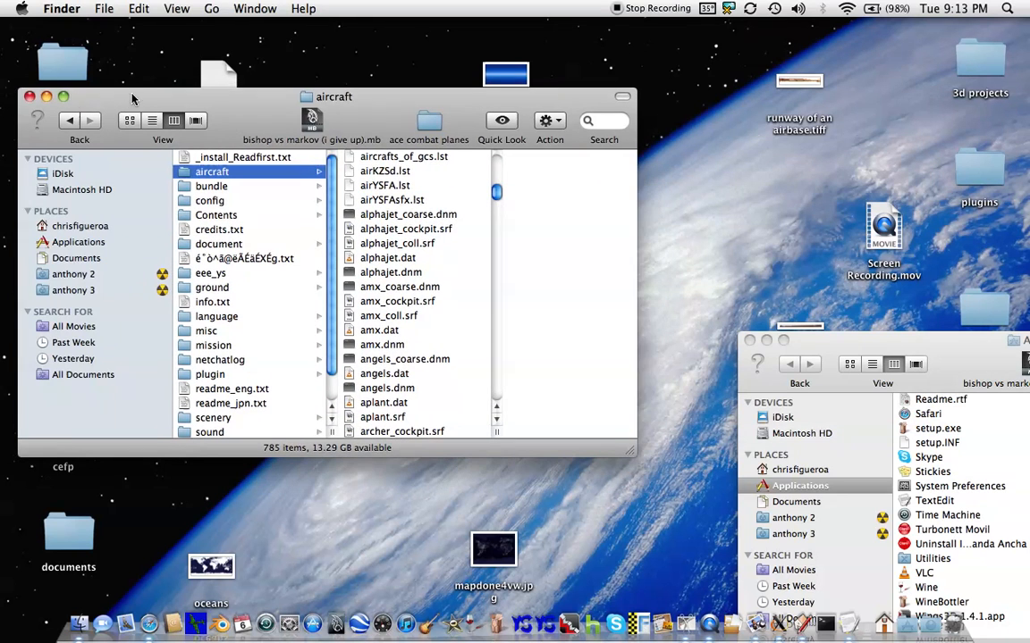
click(24, 91)
drag(814, 343, 415, 247)
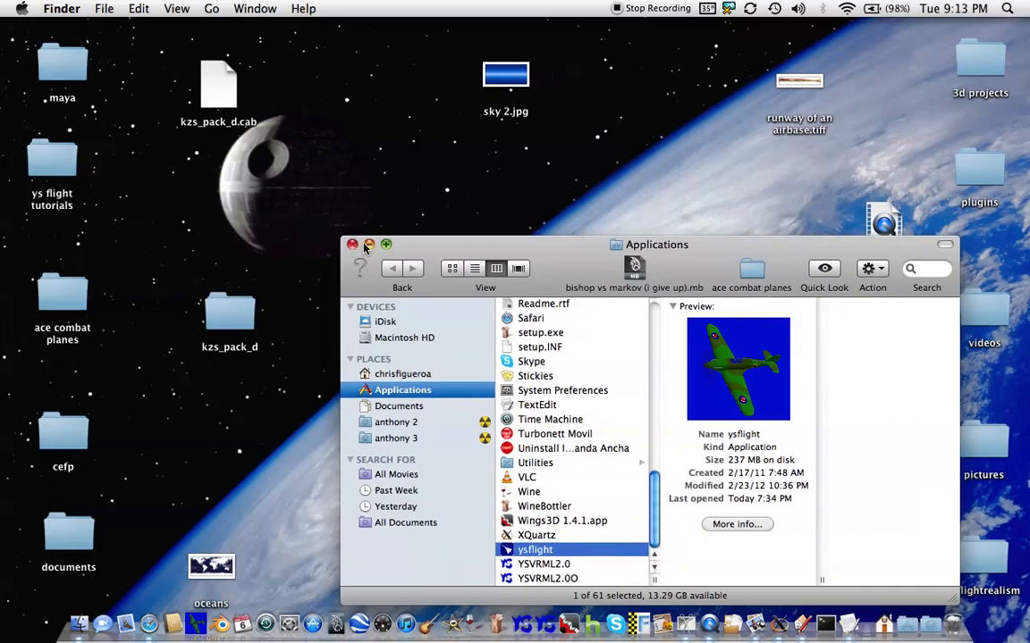
click(351, 243)
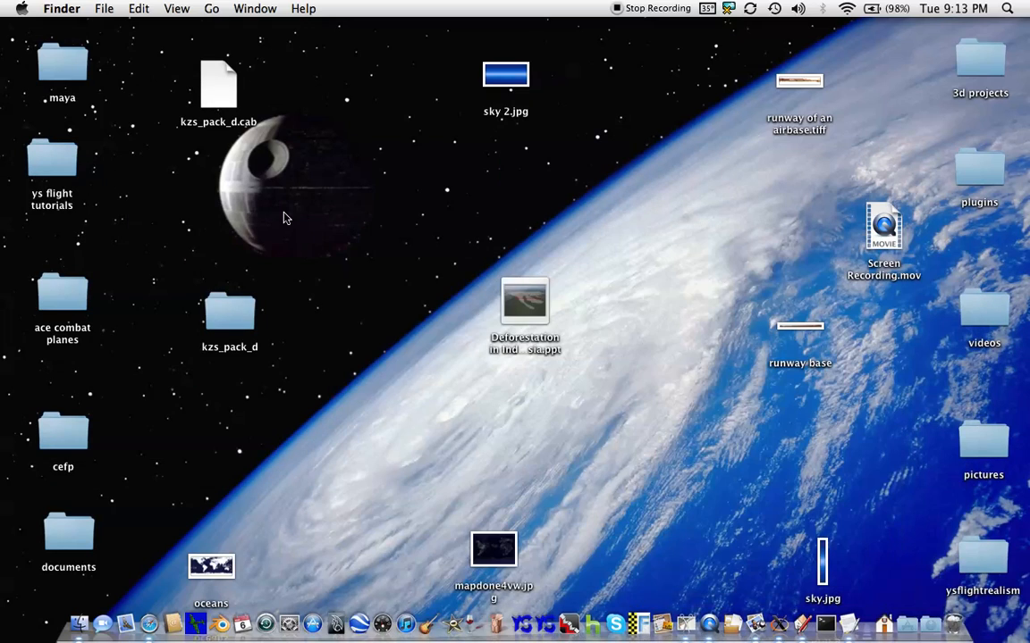
- Launch YSFlight, enlarge its window and create a new flight with the aircraft selection open
click(197, 617)
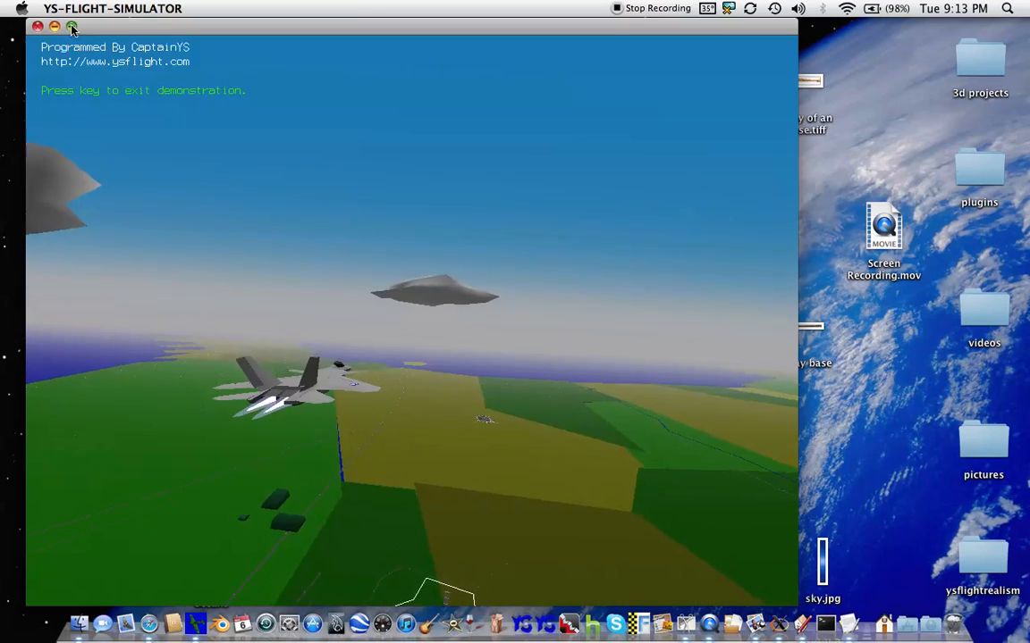
click(72, 28)
click(104, 76)
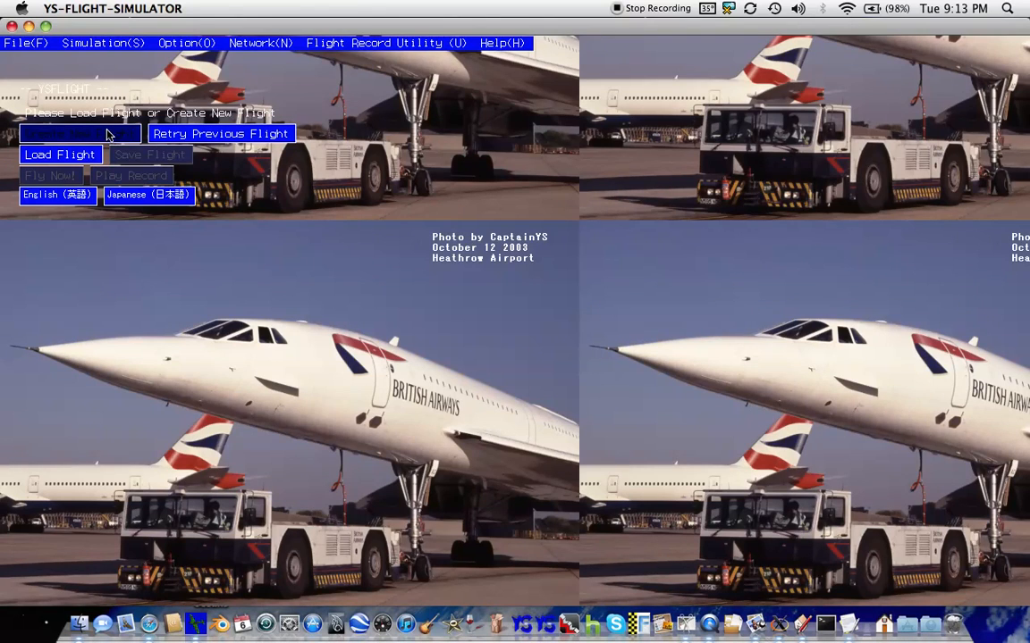
click(107, 134)
click(142, 251)
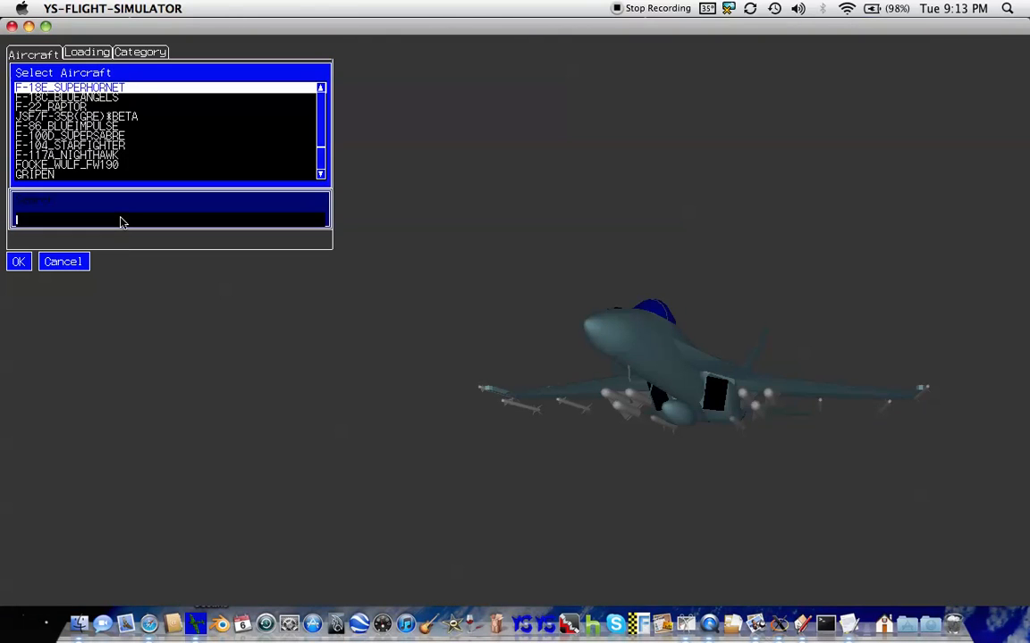
- Search the aircraft for "sr-", choose SR-91_AURORA and start flying it
text(sr)
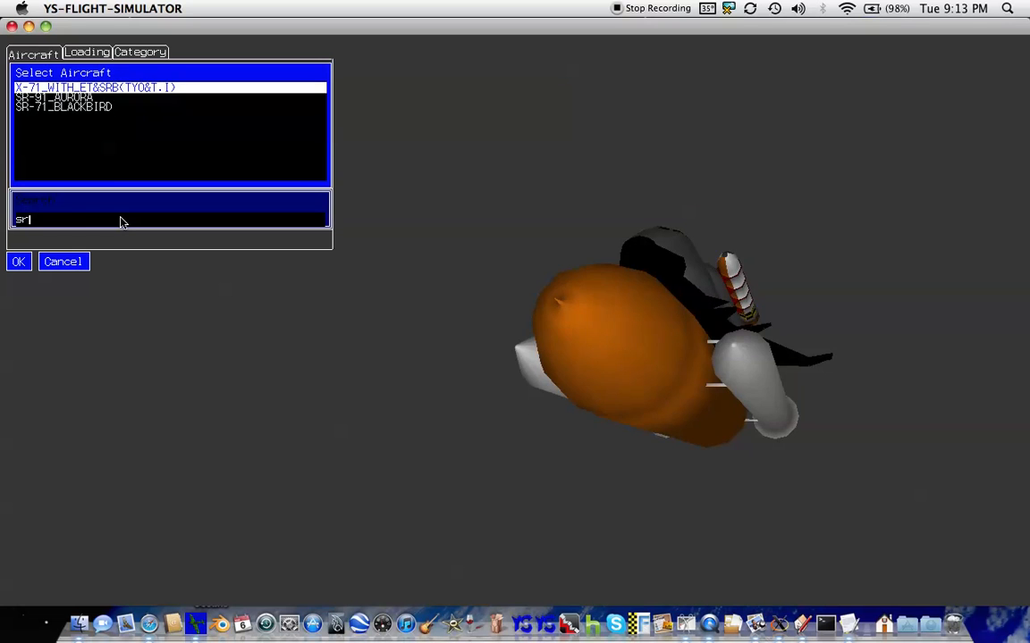
text(-)
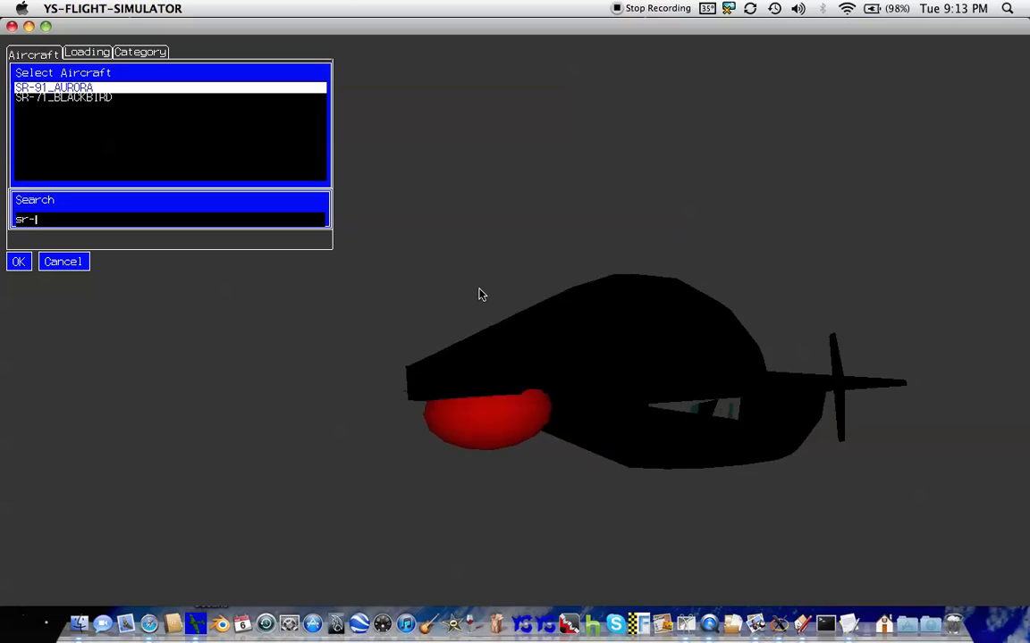
click(18, 261)
click(278, 96)
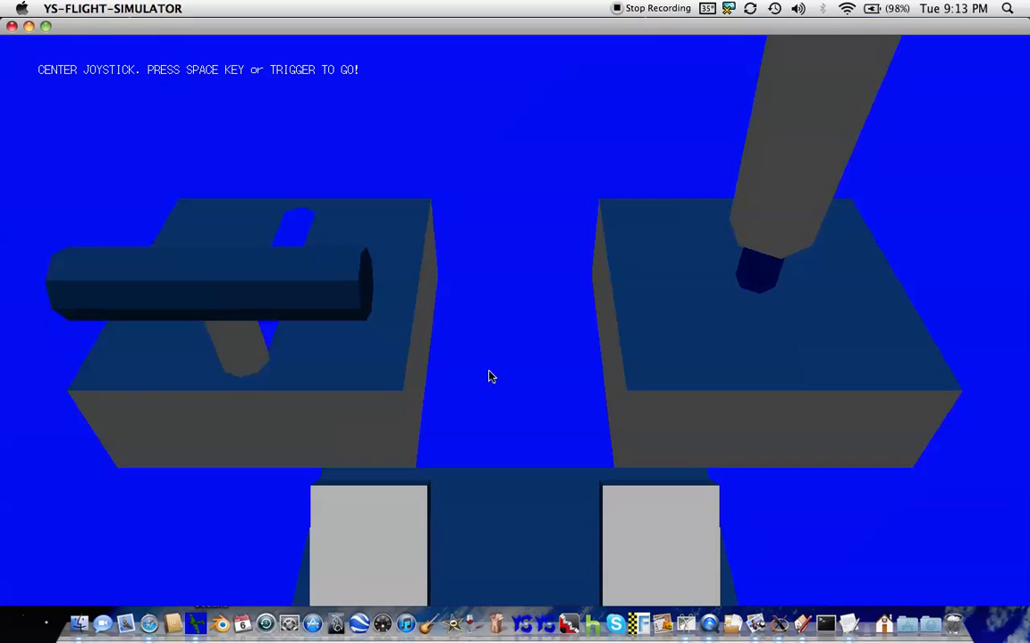
key(space)
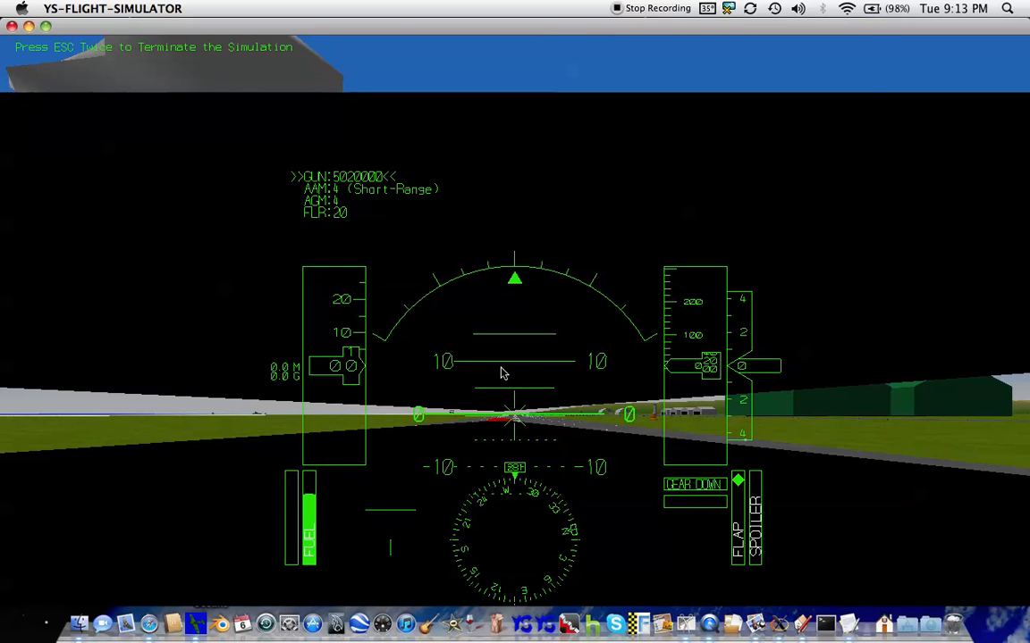
- Inspect the SR-91 Aurora on the runway from outside and from the cockpit, then quit the simulator
key(F2)
key(Left)
key(Up)
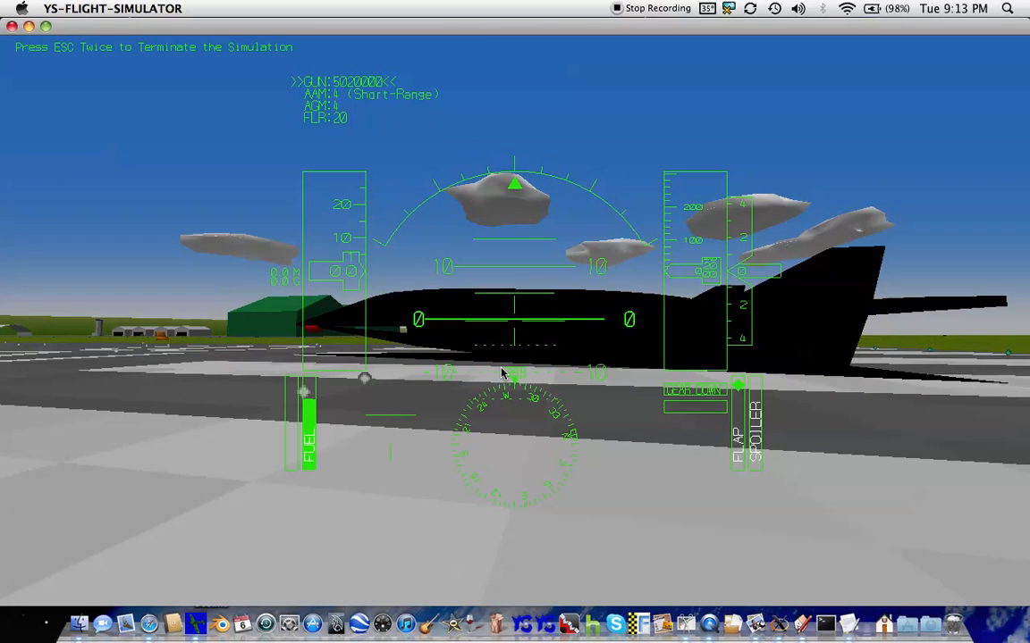
key(F1)
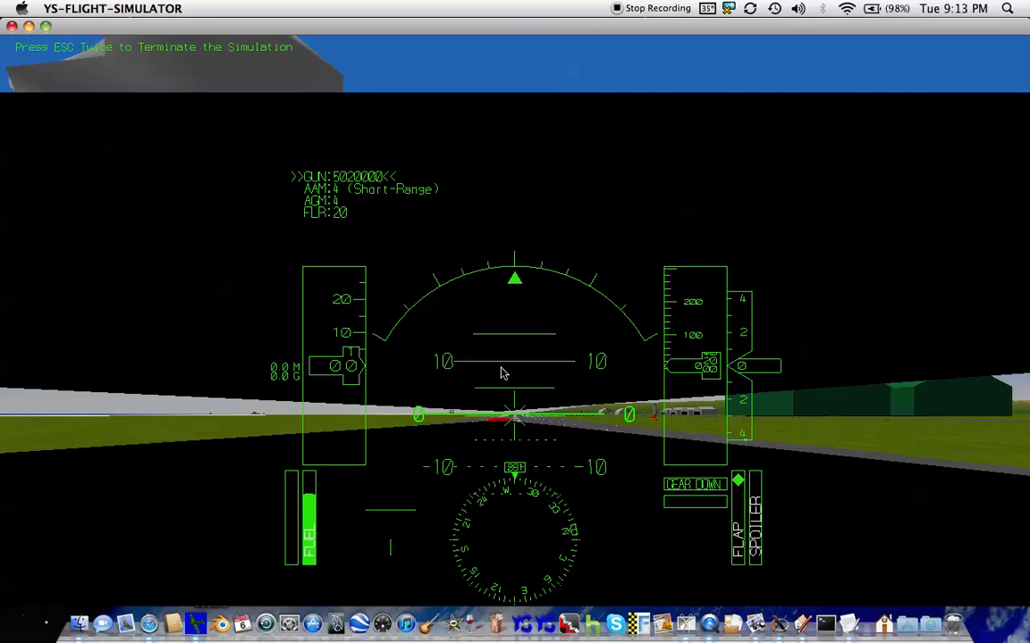
key(Left)
key(Right)
click(12, 26)
- Show the package contents of ysflight in the Applications folder and open its aircraft folder
double_click(52, 151)
click(250, 266)
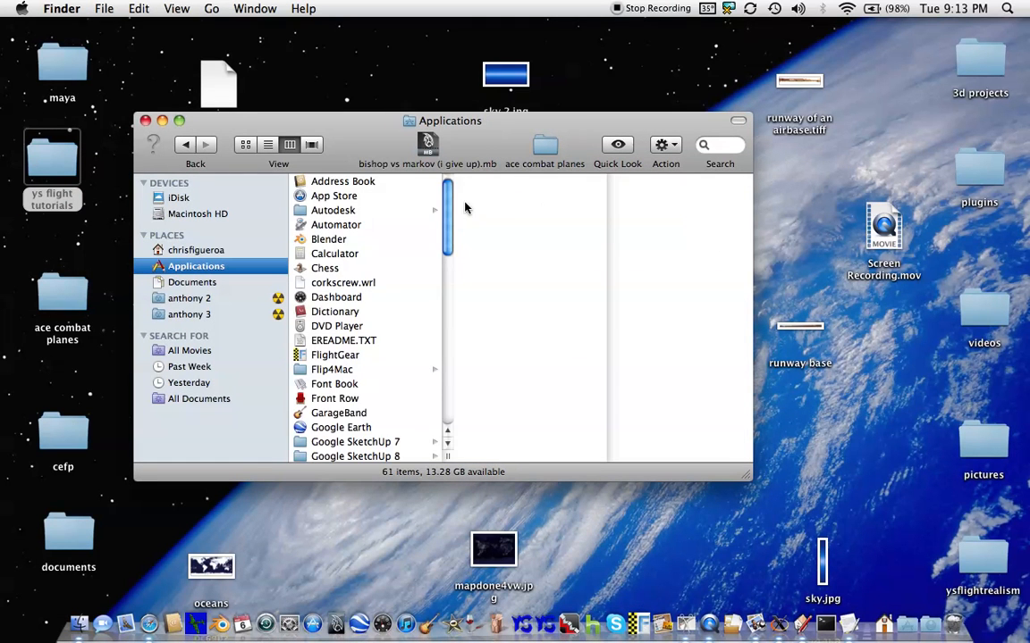
drag(450, 202, 461, 457)
click(365, 425)
click(662, 145)
click(723, 202)
click(206, 224)
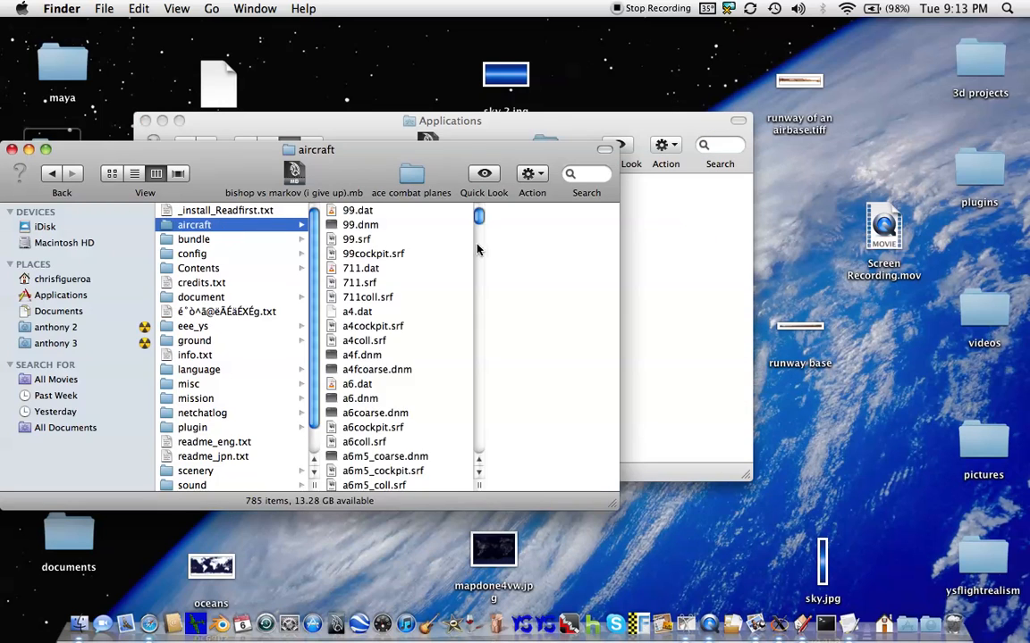
- Find sr-91.dat in the aircraft folder and open it with TextEdit
drag(478, 217, 461, 398)
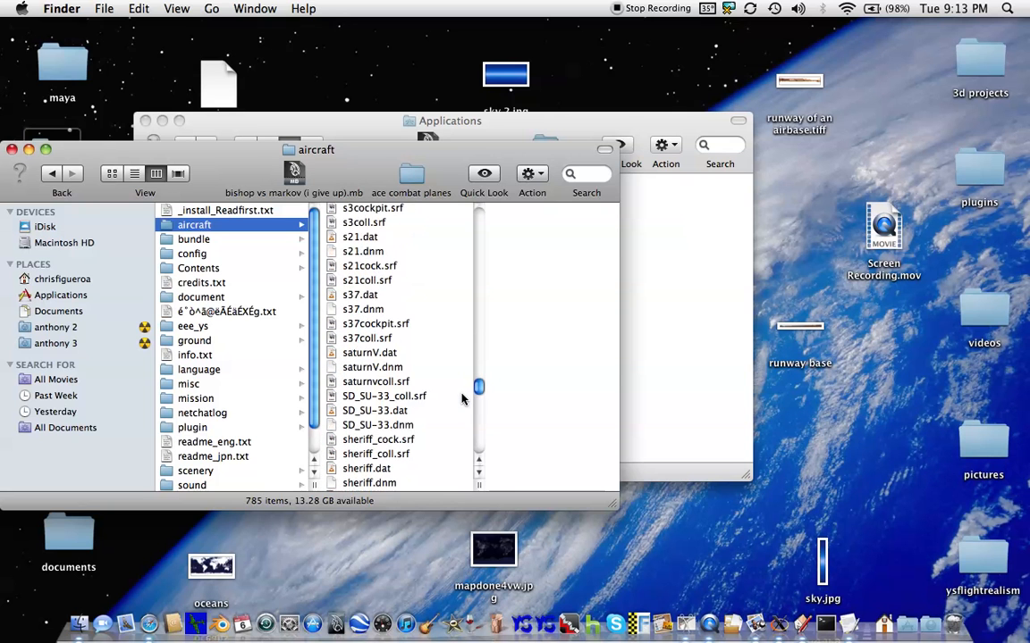
scroll(443, 385, down, 5)
scroll(442, 384, down, 3)
click(364, 450)
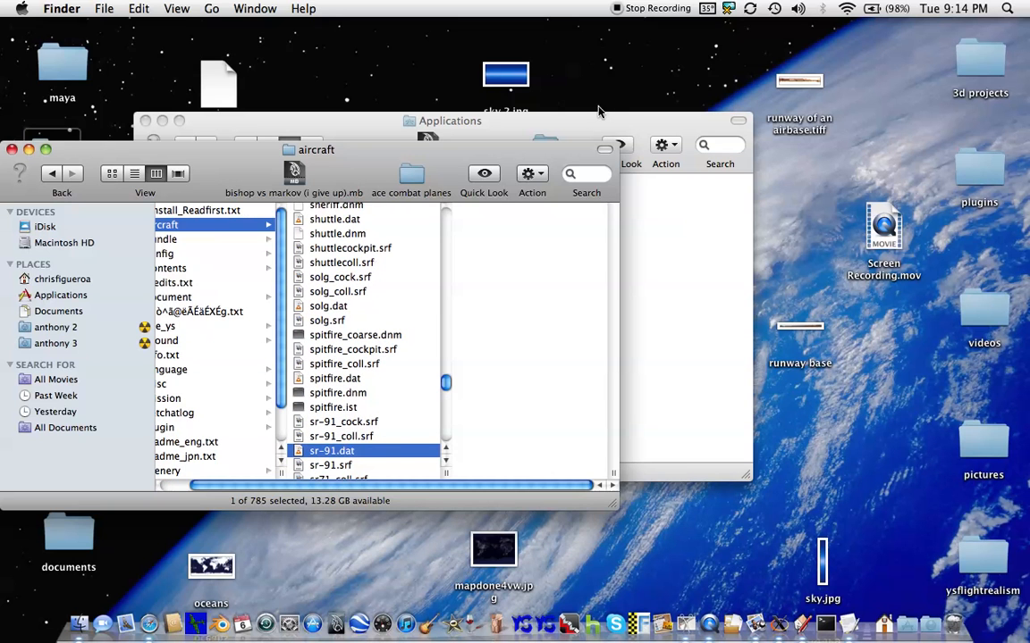
click(529, 173)
mouse_move(626, 223)
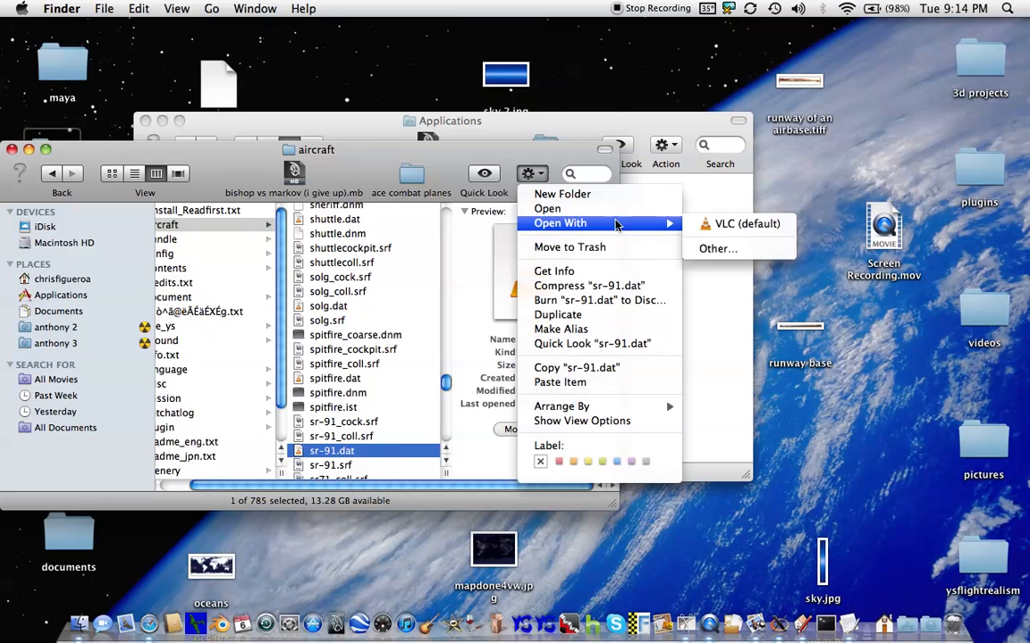
click(700, 250)
scroll(574, 241, up, 5)
click(574, 255)
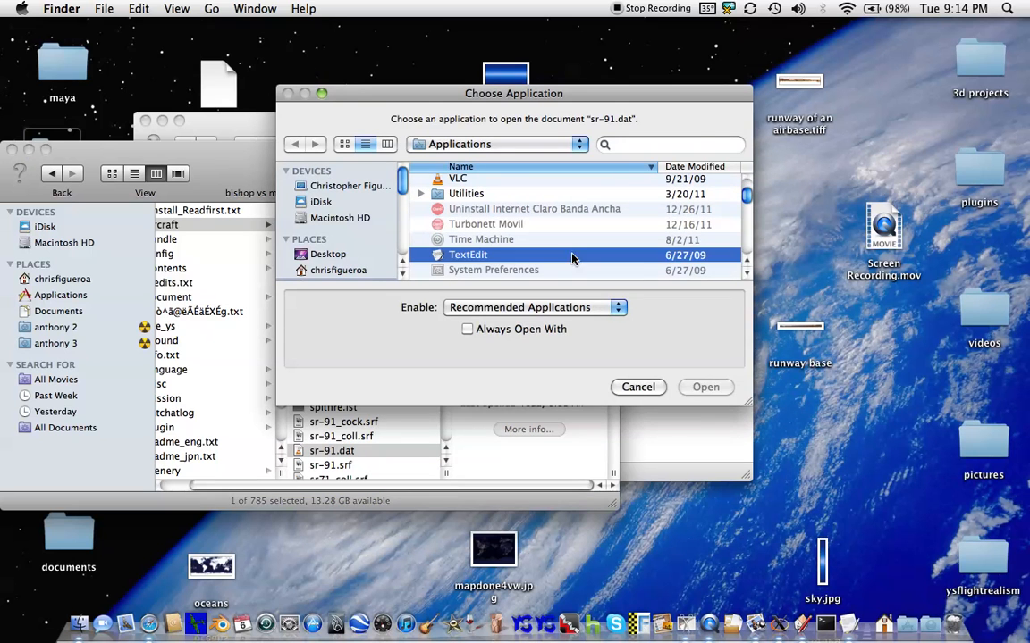
click(705, 387)
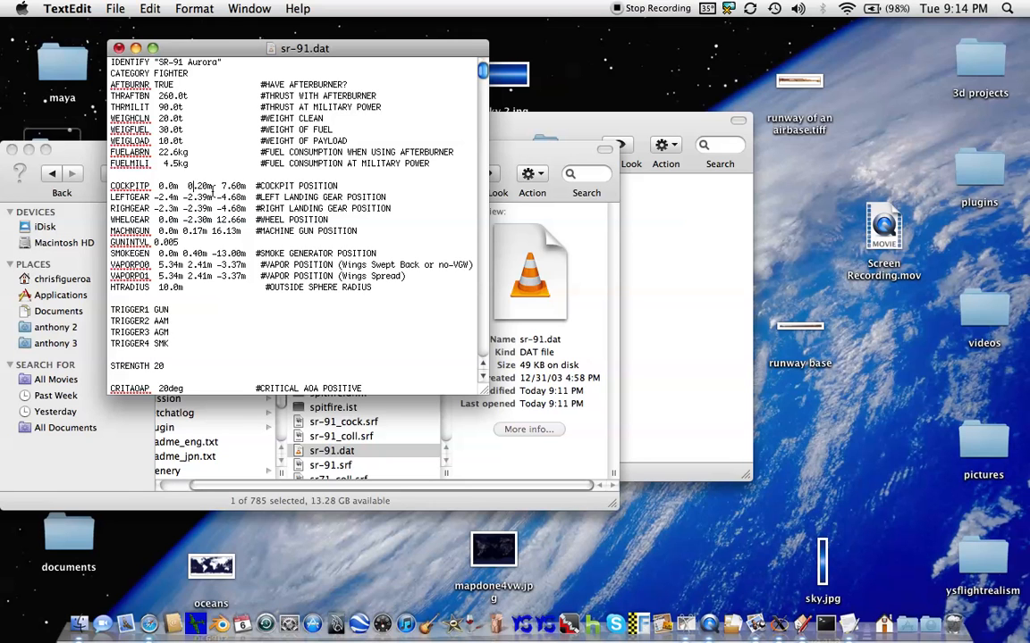
- Set the cockpit position height in sr-91.dat to 2.20 m, save and close the file, and close the folder windows
click(119, 49)
click(240, 138)
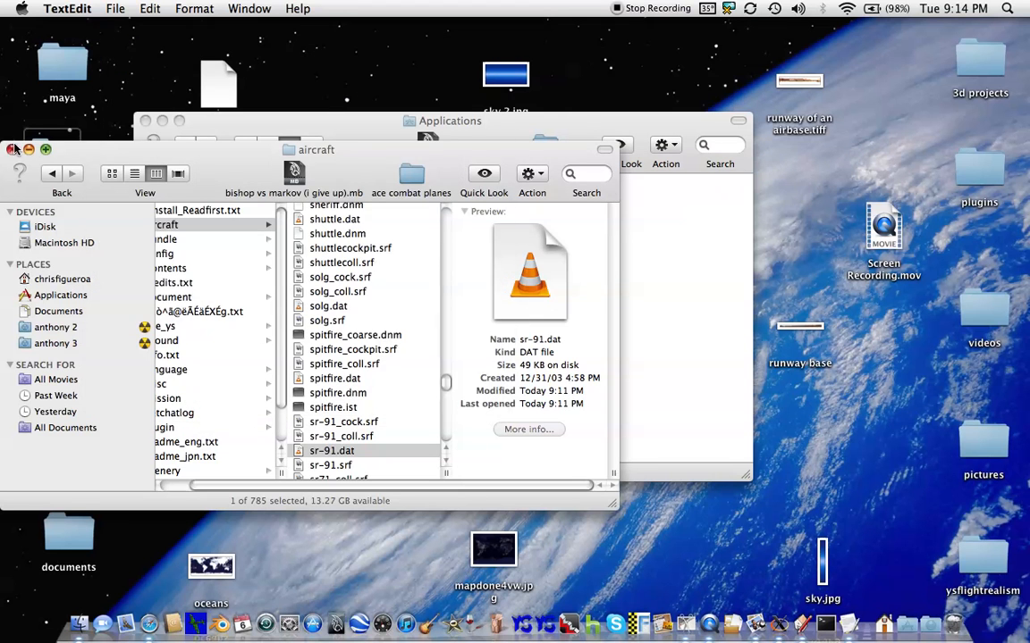
click(12, 150)
click(144, 120)
click(125, 210)
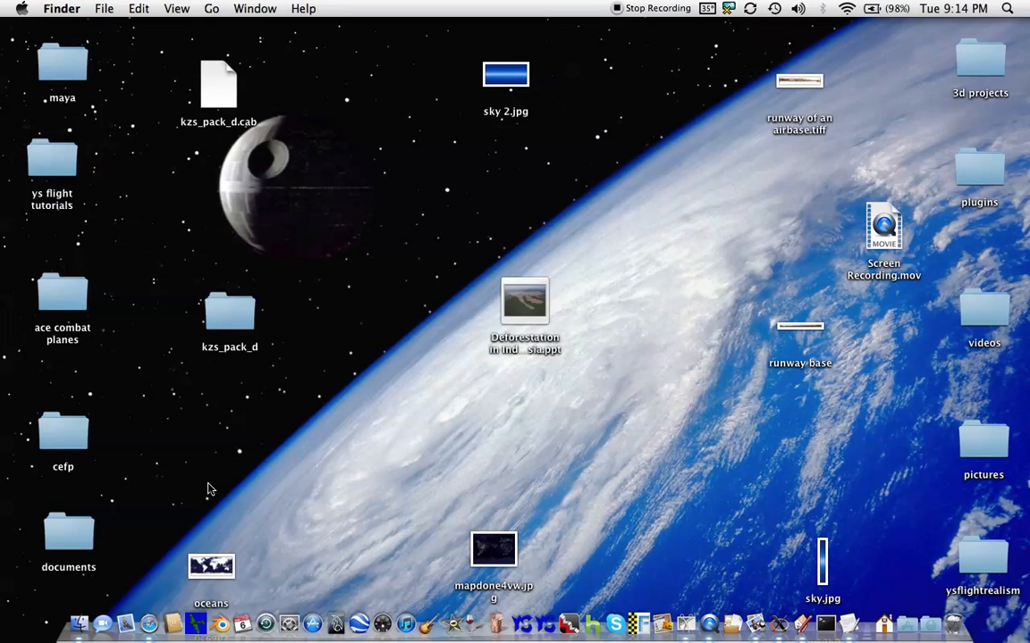
- Relaunch YSFlight, retry the previous flight and look around from the SR-91's cockpit
click(206, 626)
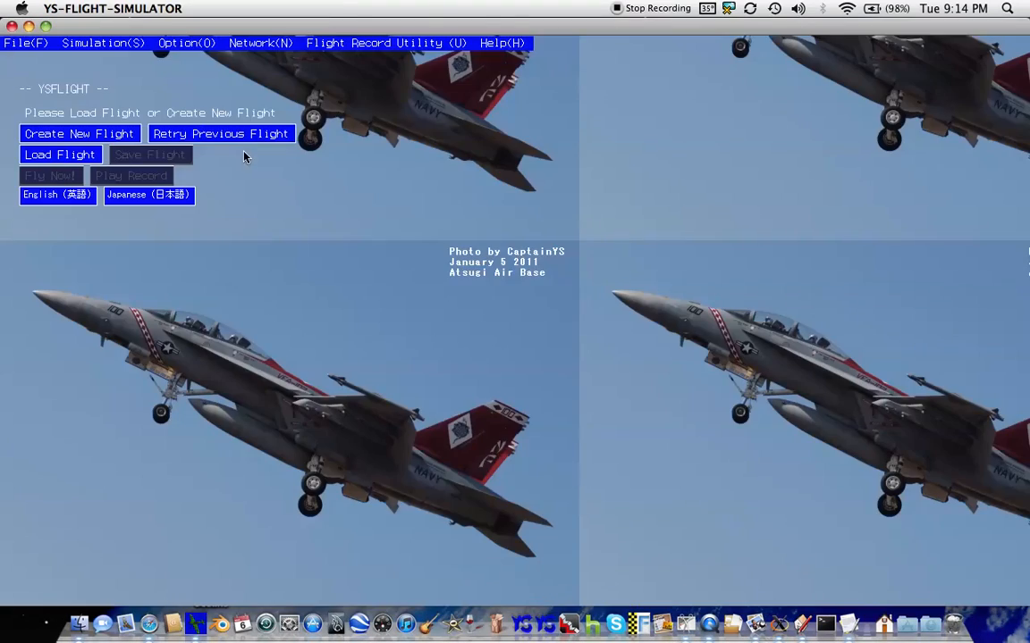
click(219, 135)
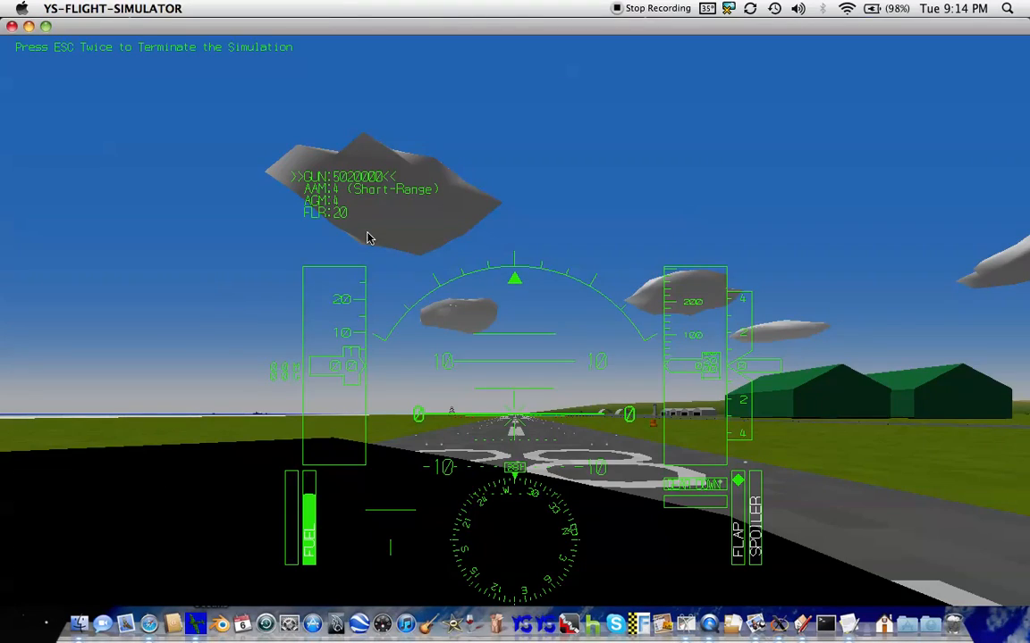
key(h)
key(k)
key(u)
key(m)
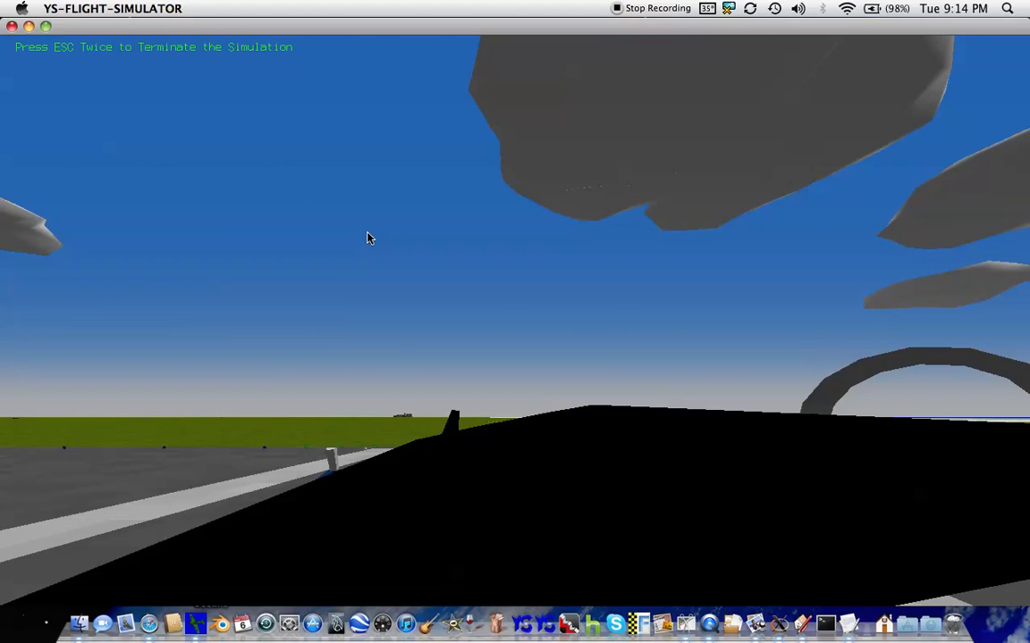
key(u)
key(k)
key(h)
key(KP_8)
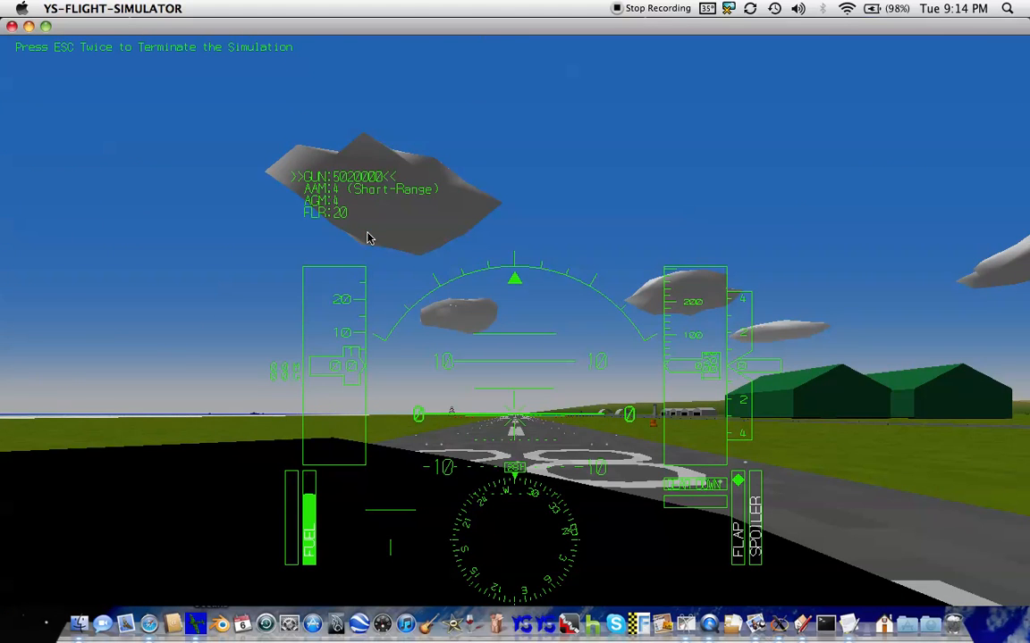
- Examine the SR-91's stance on the runway from outside views, try a takeoff run with afterburner and quit the simulator
key(KP_4)
key(KP_8)
key(F2)
key(k)
key(k)
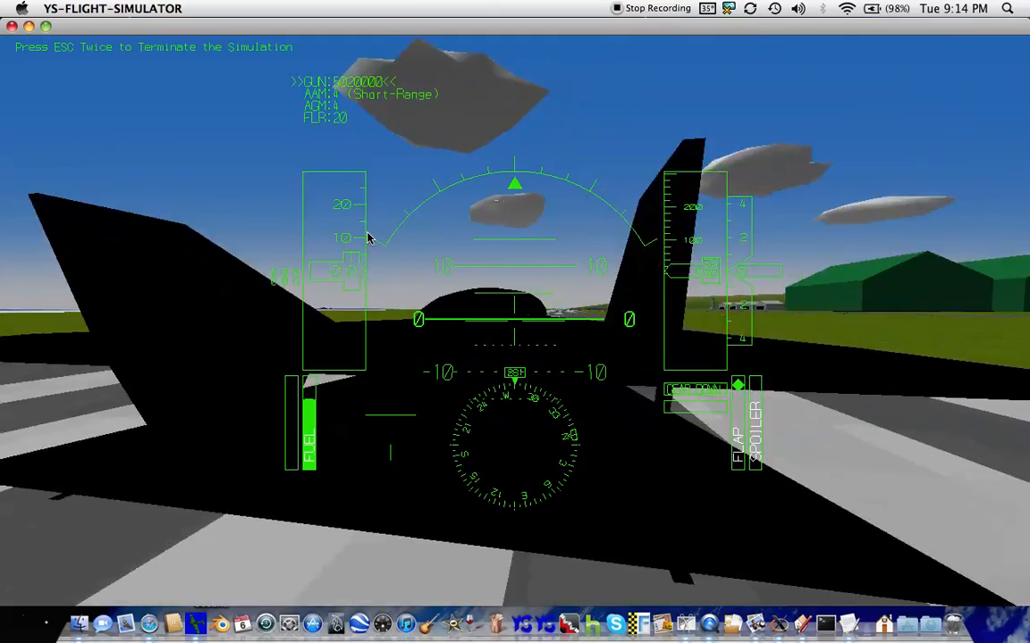
key(Tab)
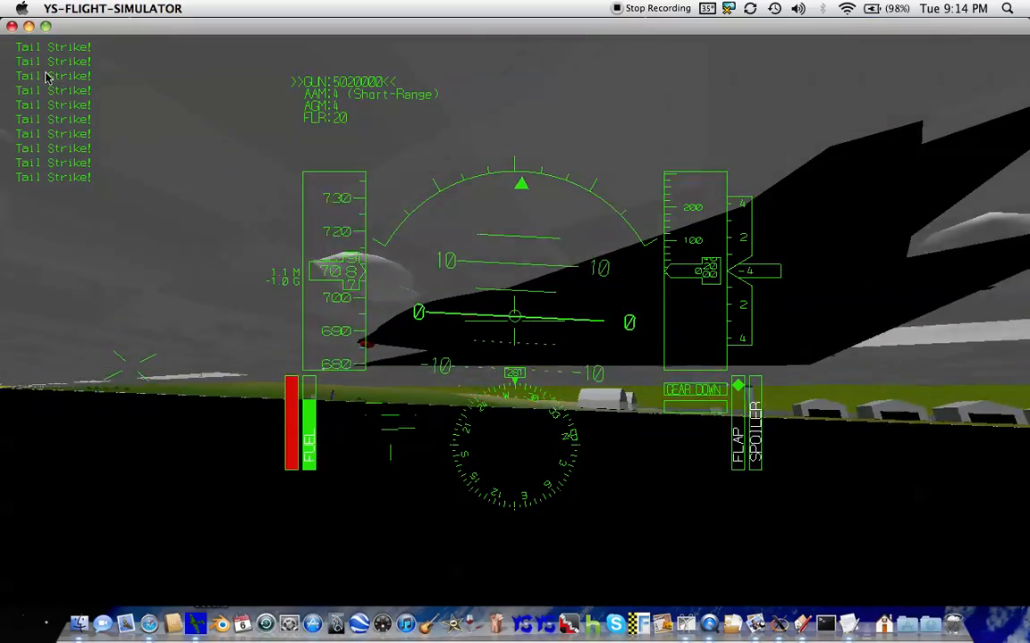
key(super+q)
- Reopen the aircraft folder inside the ysflight package from Applications
double_click(51, 163)
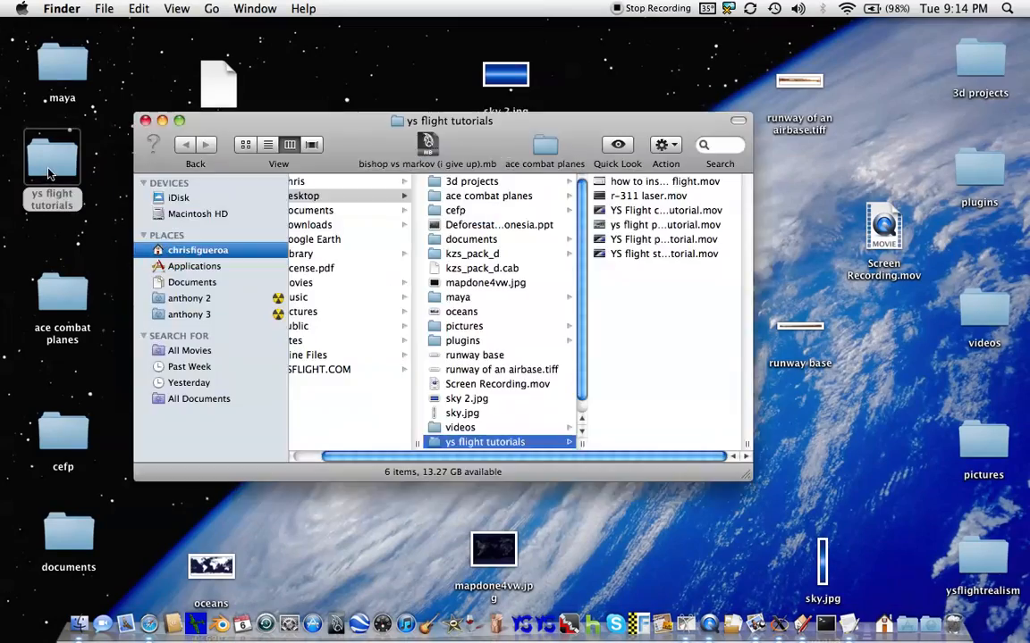
click(202, 266)
scroll(393, 313, down, 10)
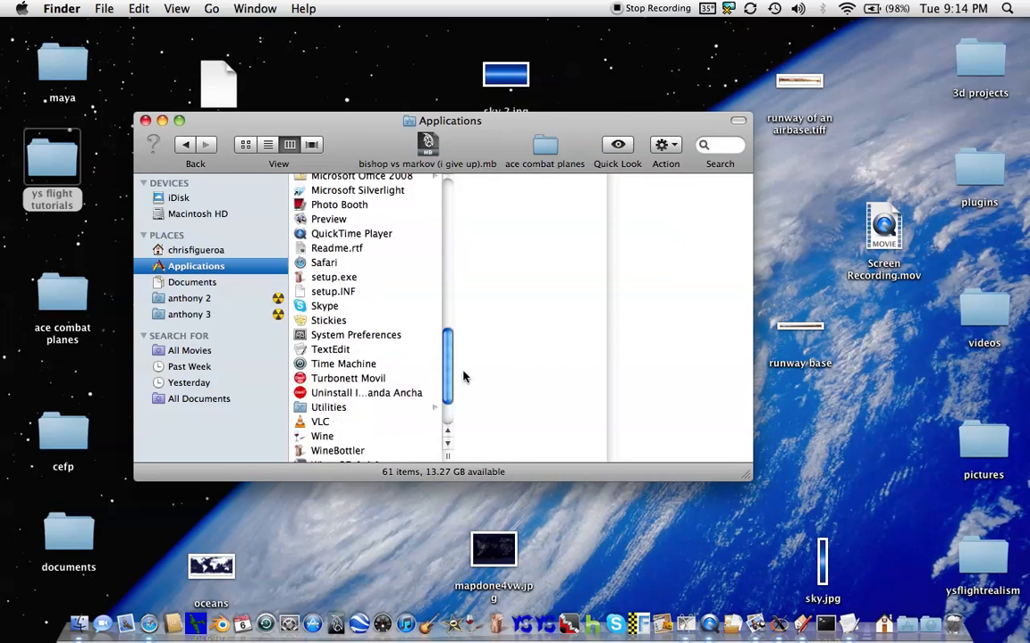
click(391, 424)
click(662, 145)
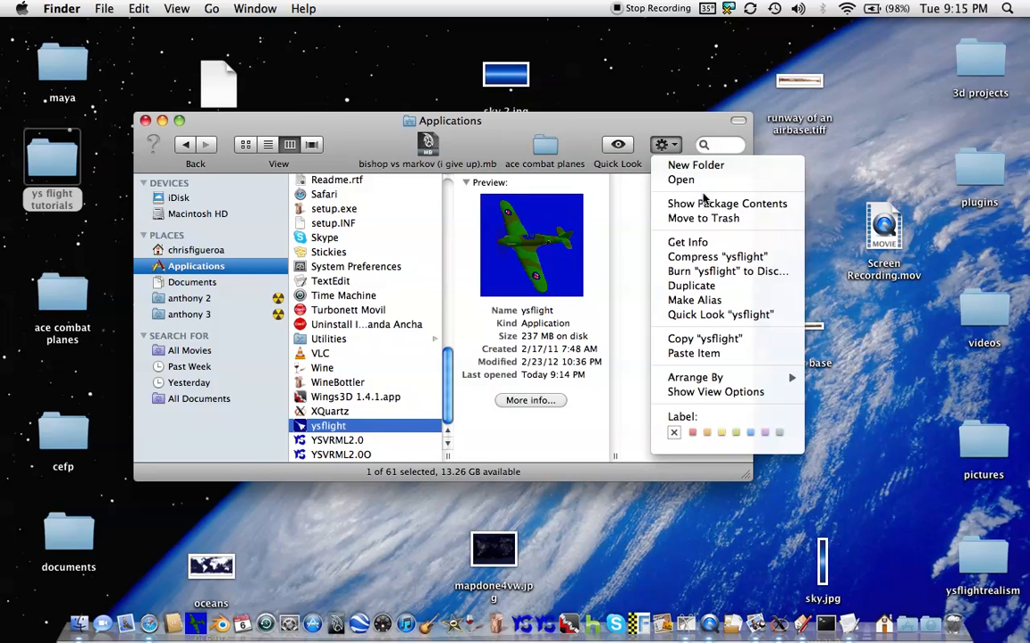
click(706, 200)
click(286, 224)
- Locate sr-91.dat among the aircraft files and open it in TextEdit again
drag(479, 216, 475, 400)
click(401, 338)
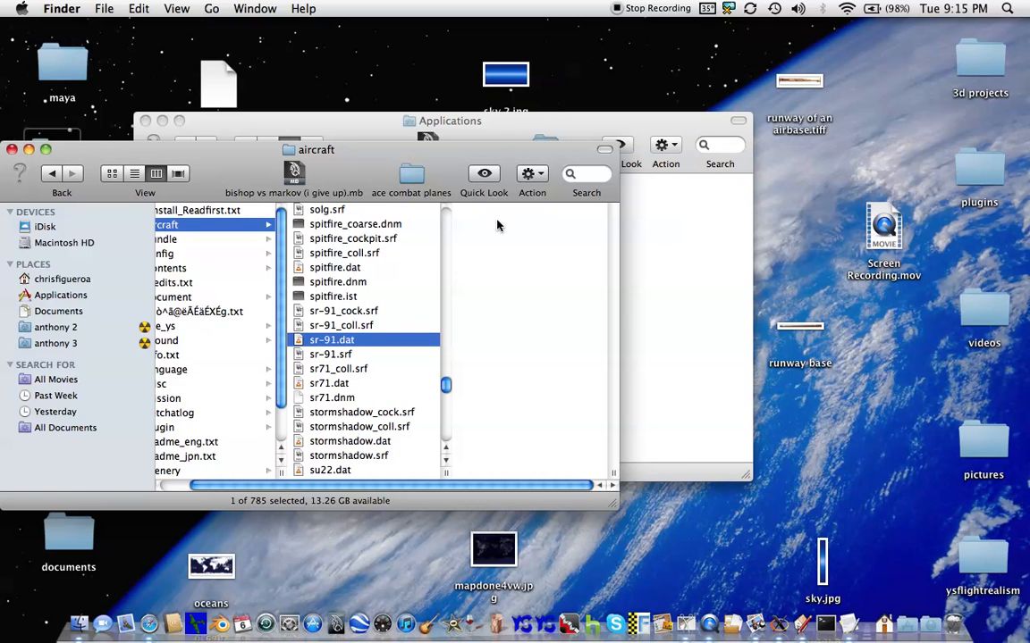
click(529, 173)
mouse_move(626, 224)
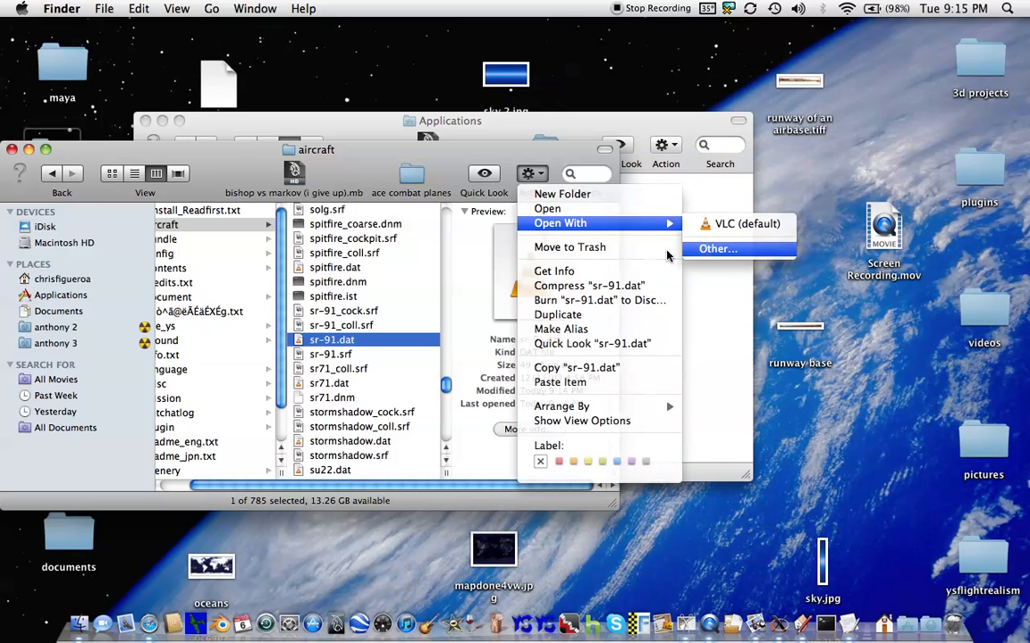
click(711, 248)
scroll(534, 245, down, 3)
click(500, 250)
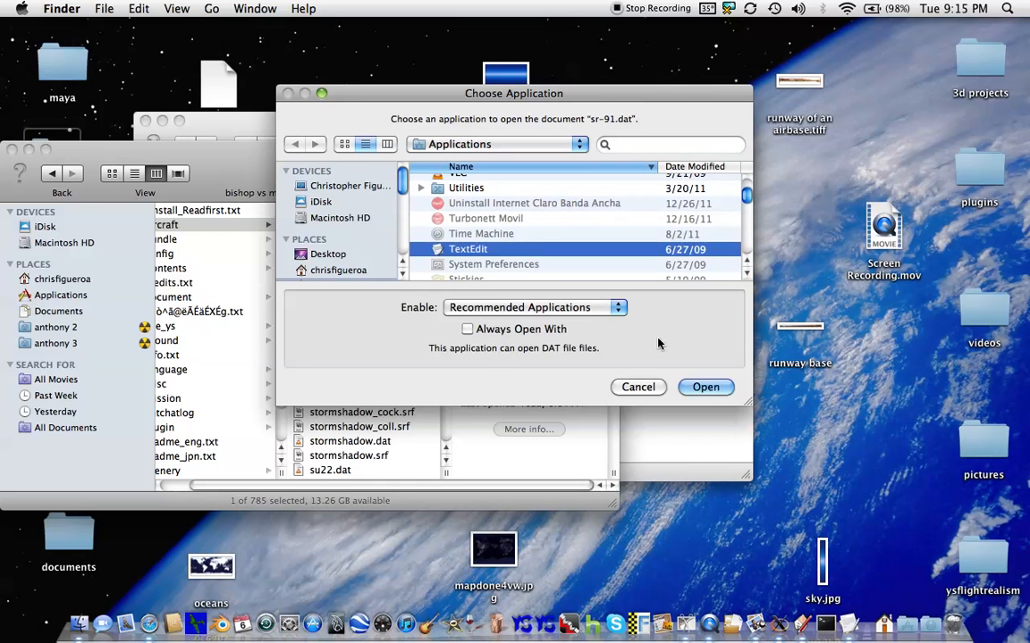
click(705, 387)
- Set the left and right landing gear heights to -4.39 m and the wheel height to -4.30 m, then save and close sr-91.dat
scroll(231, 155, down, 1)
scroll(231, 155, down, 1)
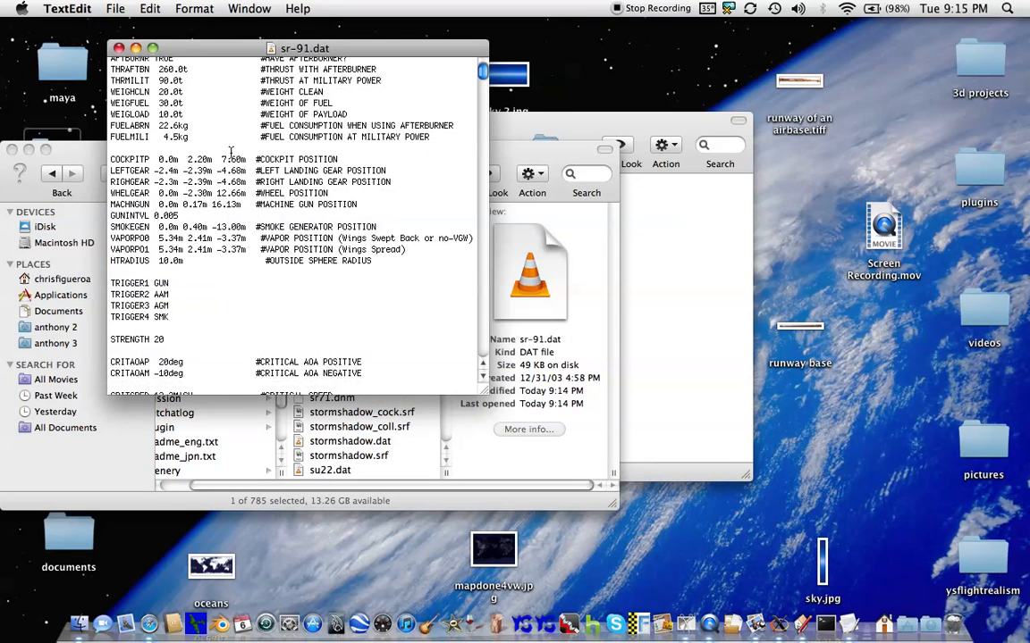
click(190, 171)
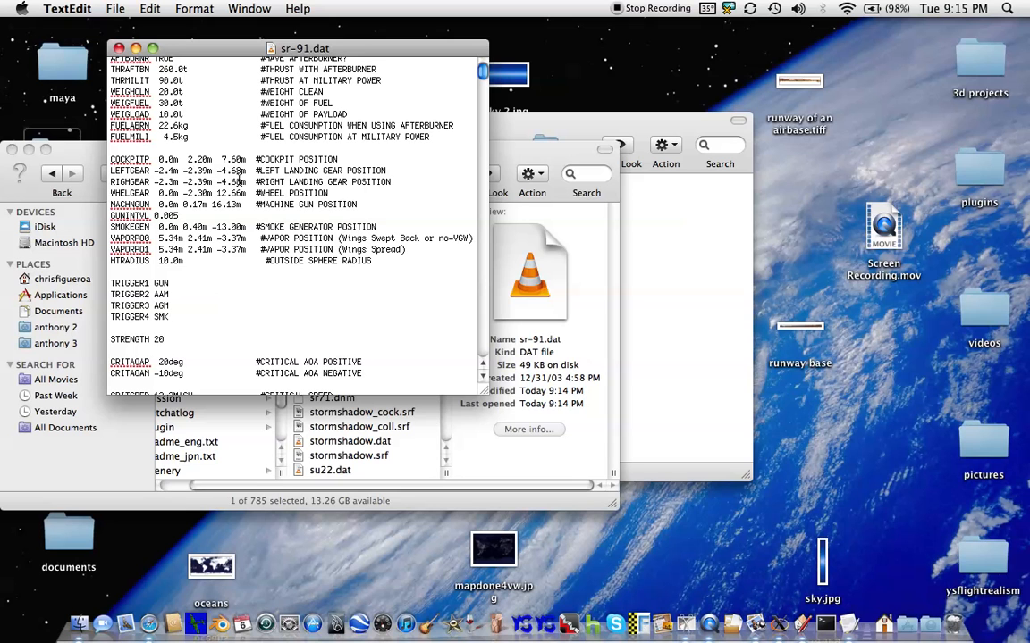
key(BackSpace)
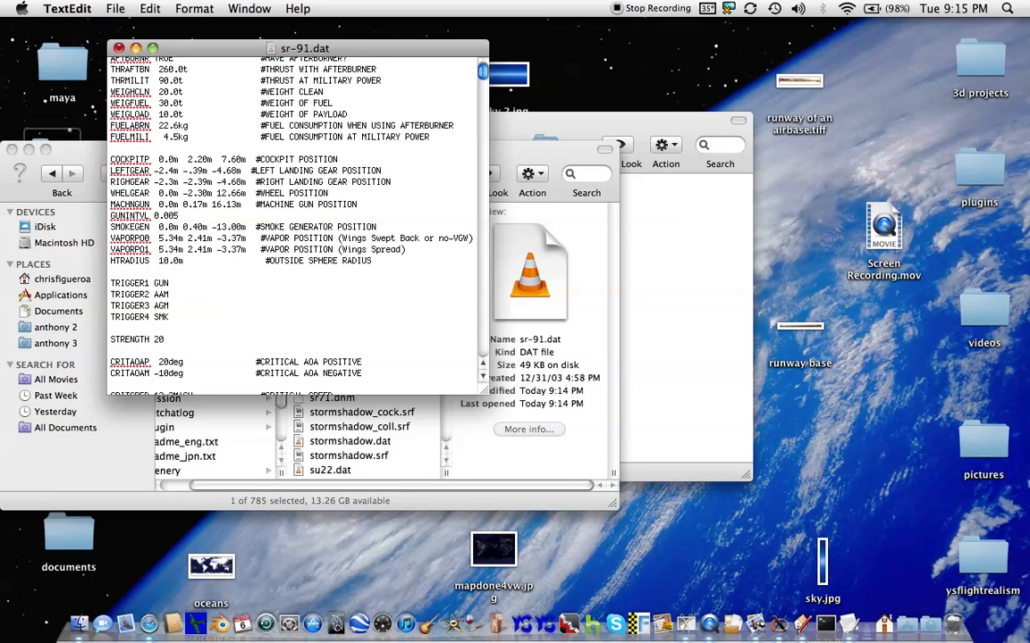
text(4)
key(Down)
key(Down)
key(BackSpace)
text(4)
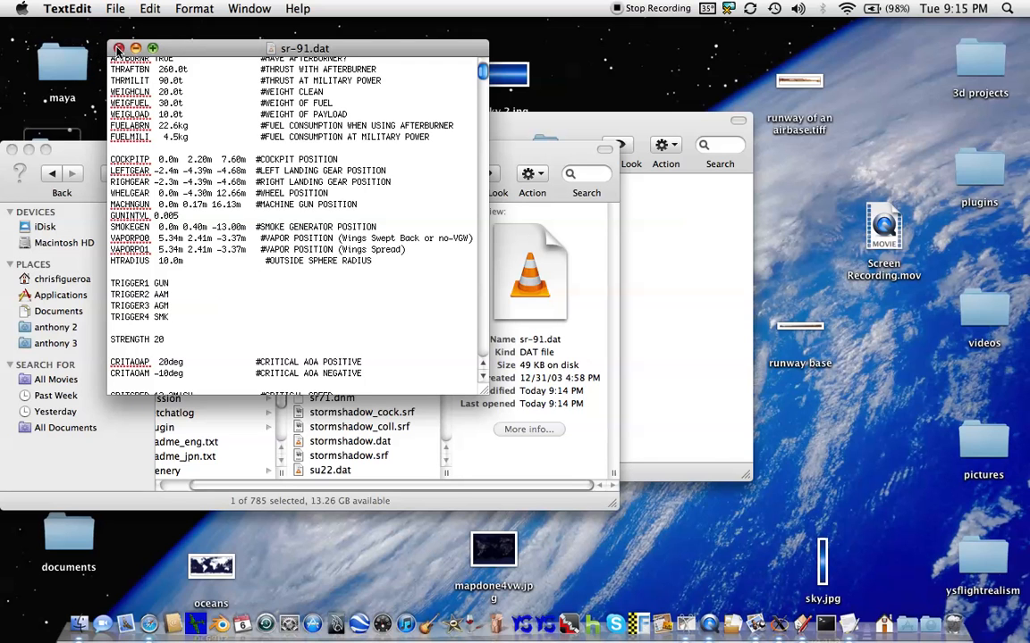
click(118, 50)
click(438, 138)
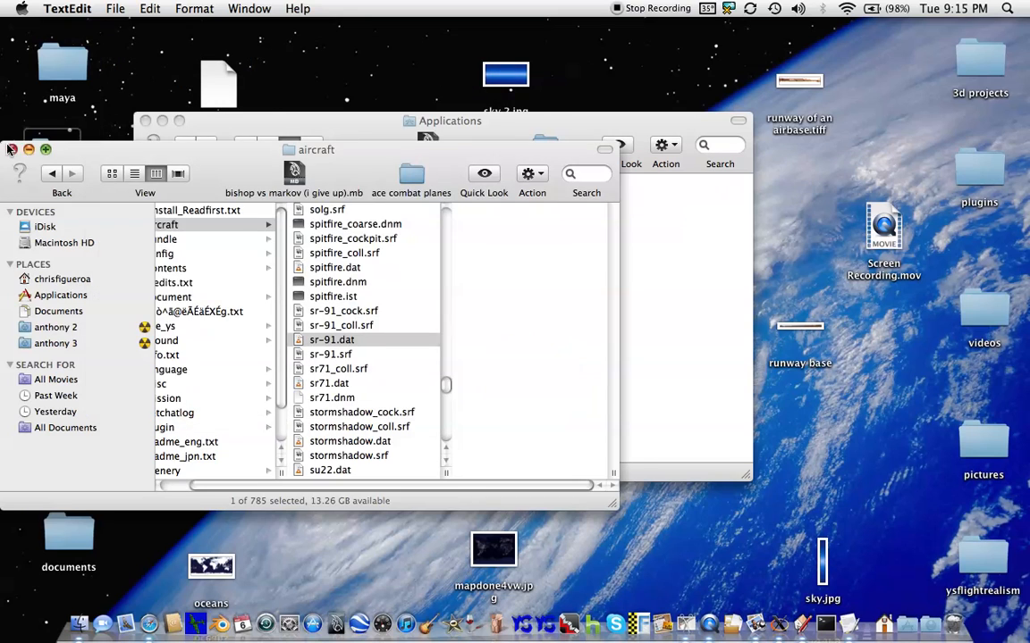
- Close the aircraft and Applications folder windows
click(11, 150)
click(144, 123)
click(132, 181)
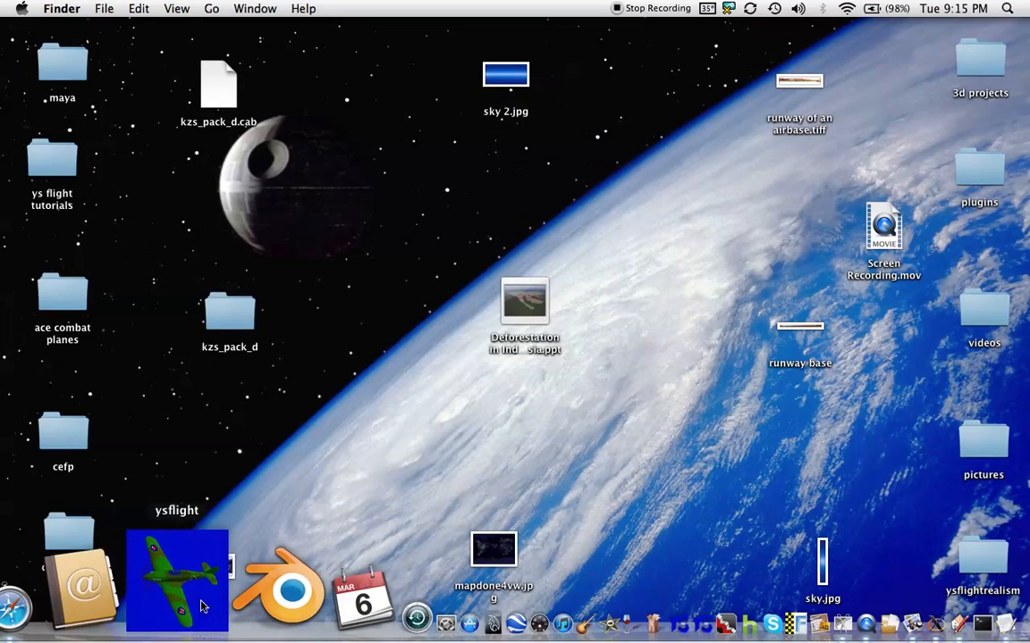
- Launch YSFlight, enlarge its window and retry the previous flight with the SR-91 Aurora
click(202, 607)
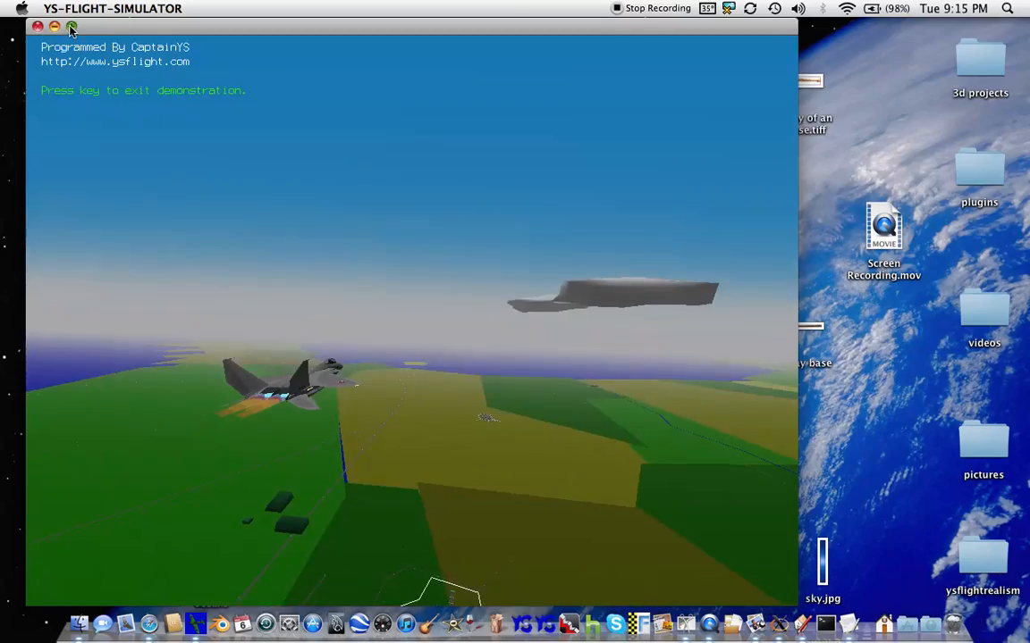
click(71, 27)
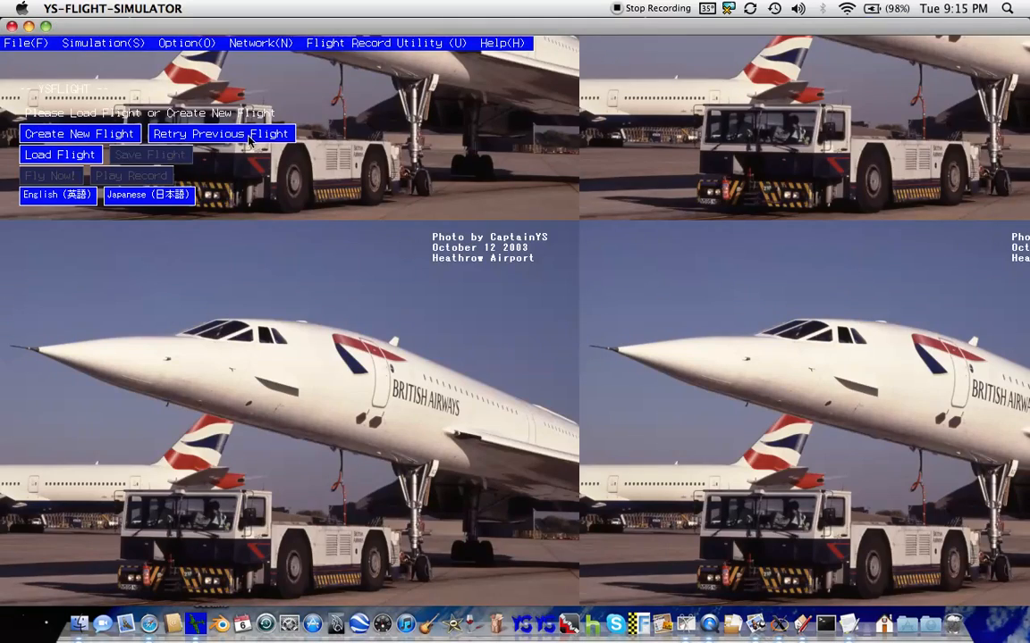
click(168, 132)
- Take off in the SR-91 with afterburner from an outside view and raise the landing gear
key(space)
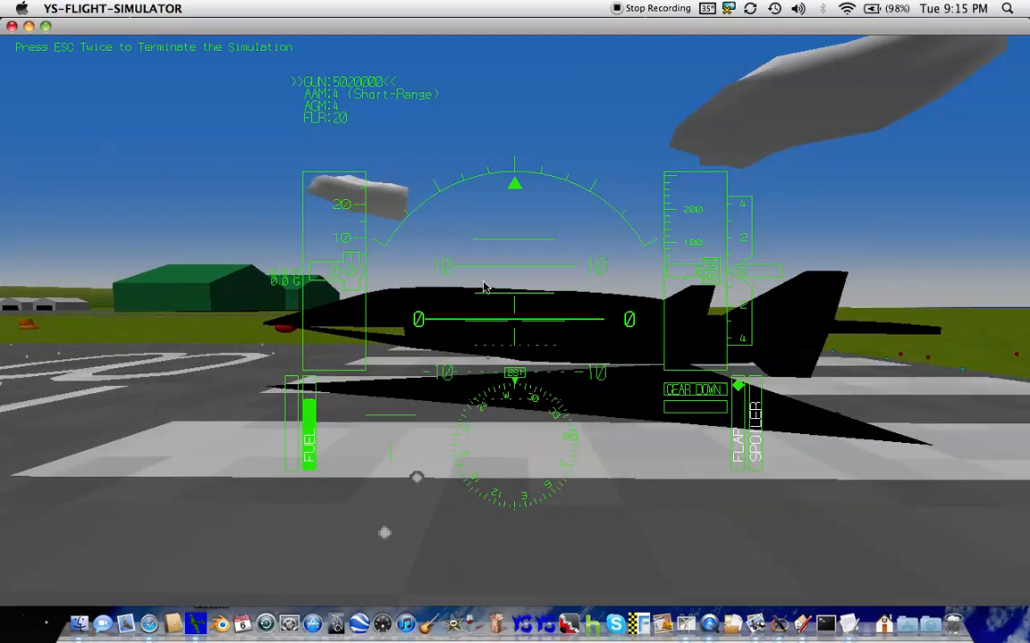
key(q)
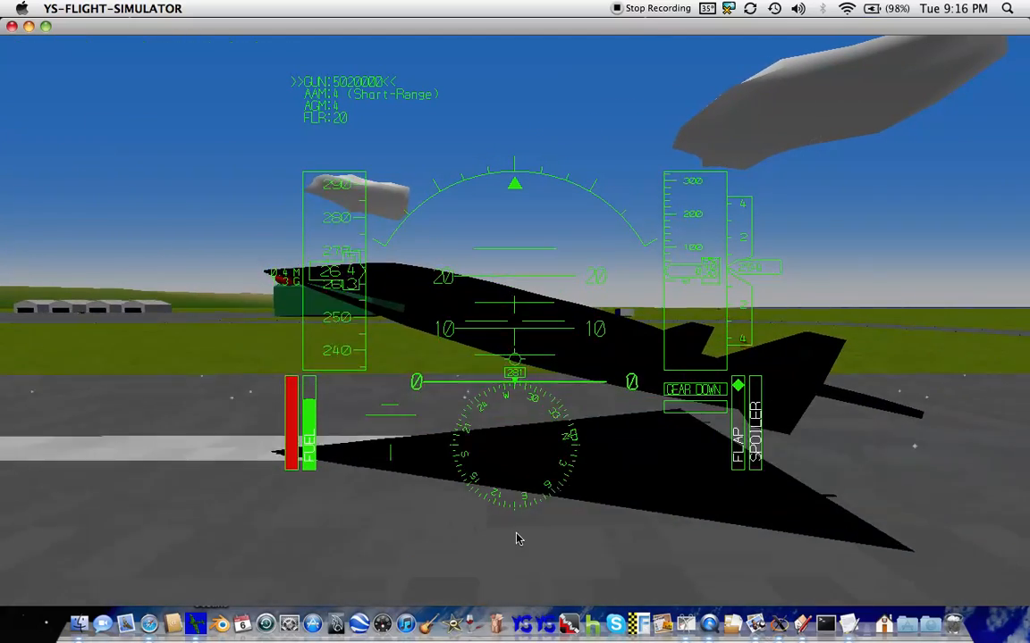
key(g)
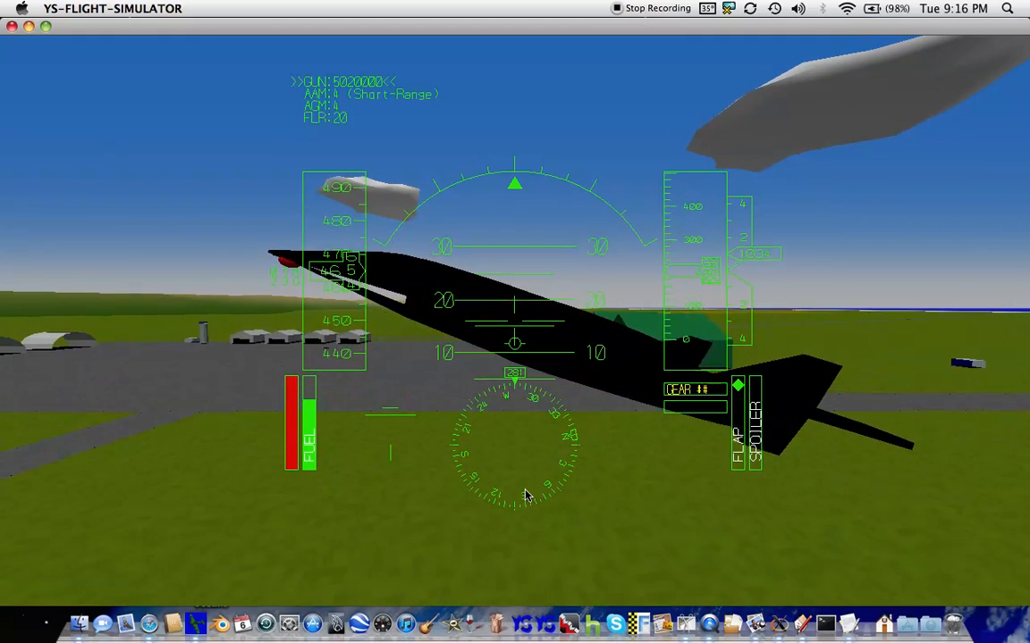
- Examine the SR-91 in flight from the cockpit and outside views, then end the simulation and leave the result screen
key(F2)
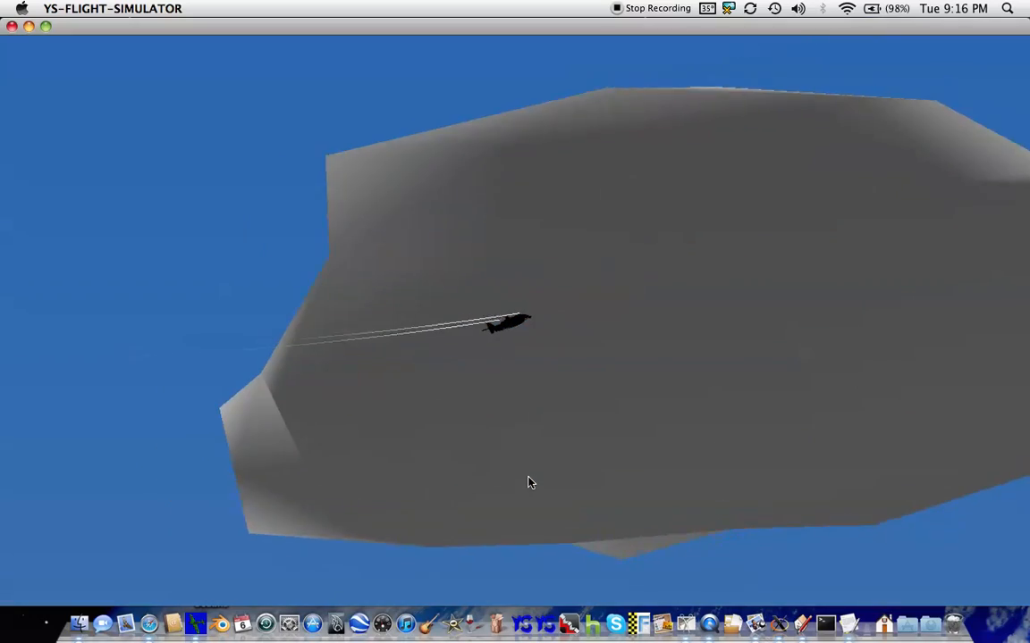
key(F1)
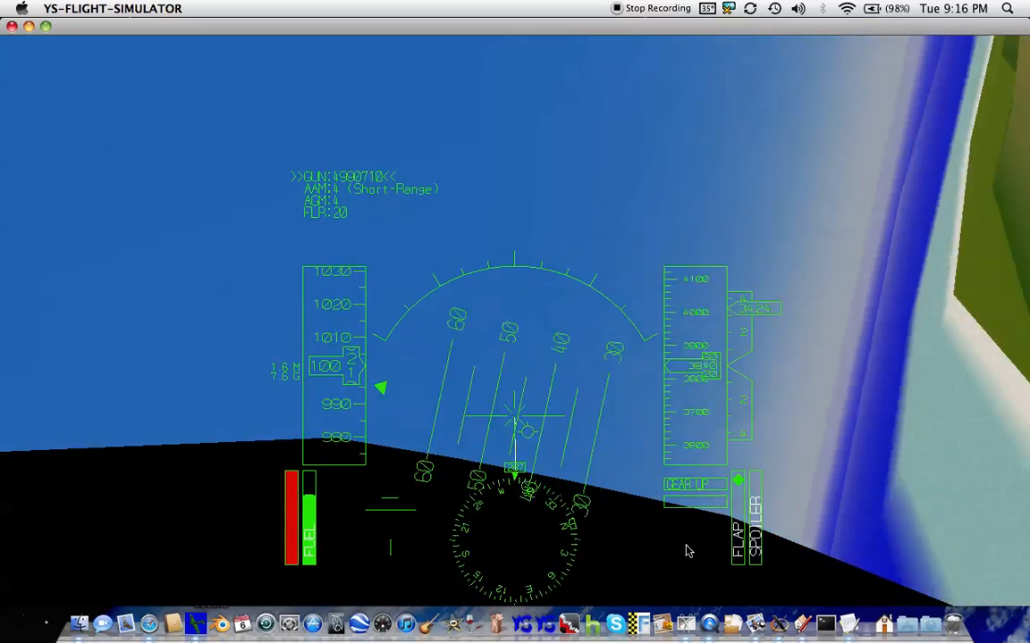
key(F1)
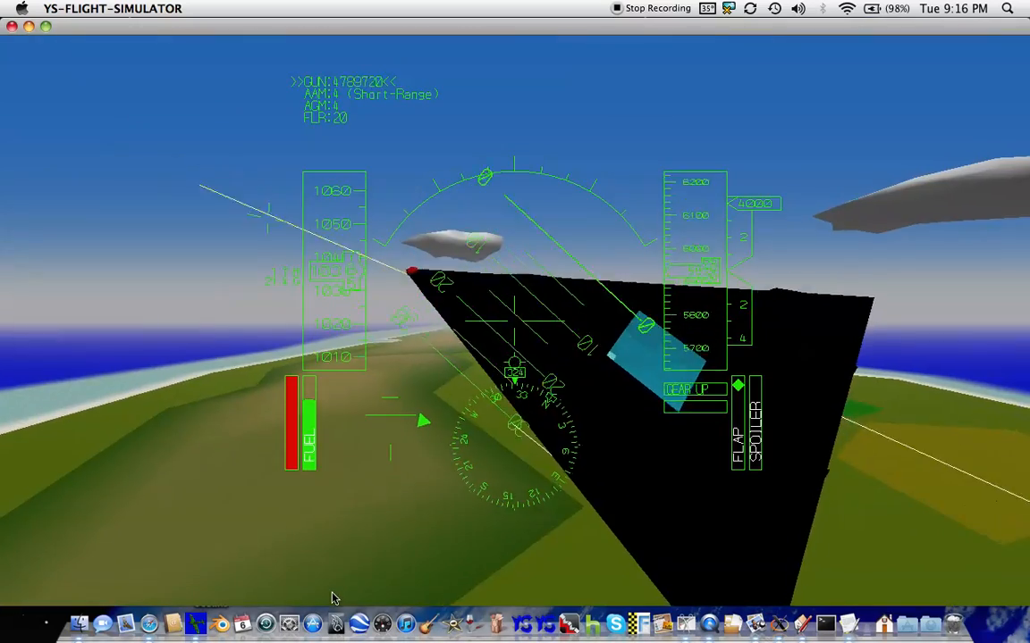
key(F2)
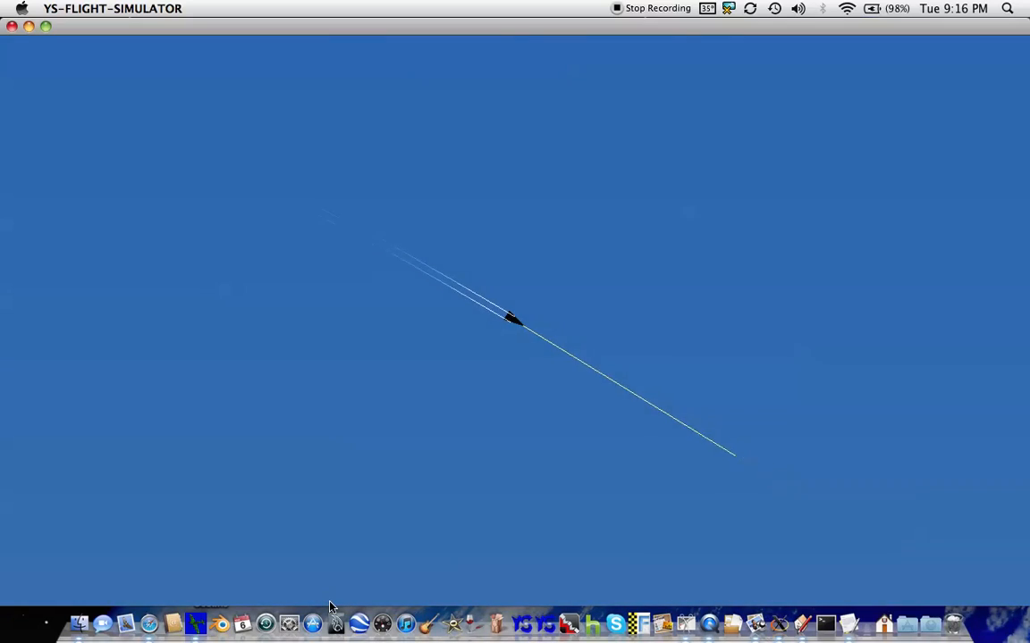
key(F1)
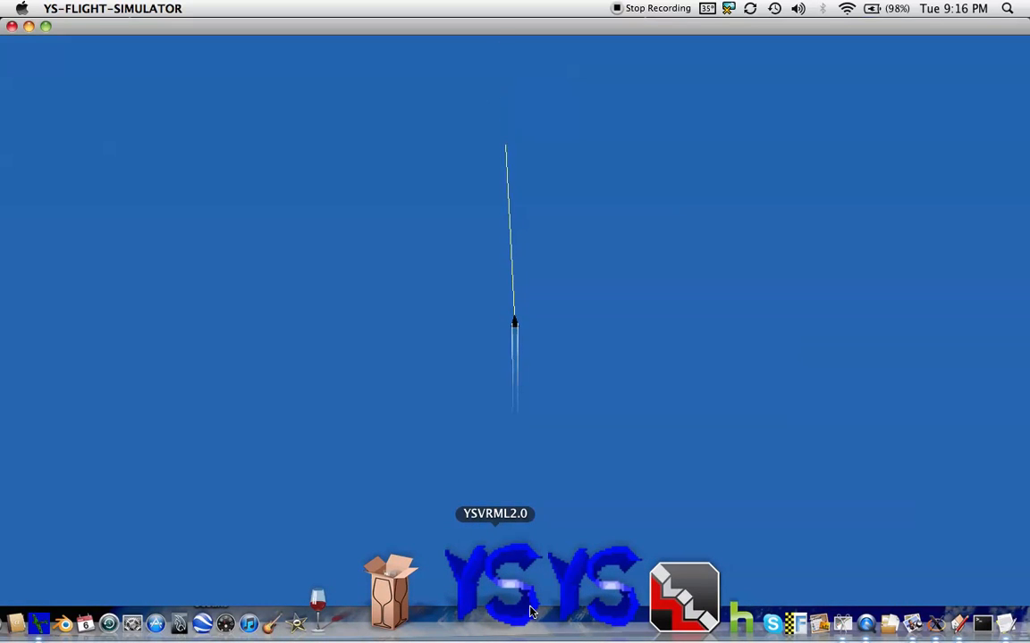
key(Escape)
key(Escape)
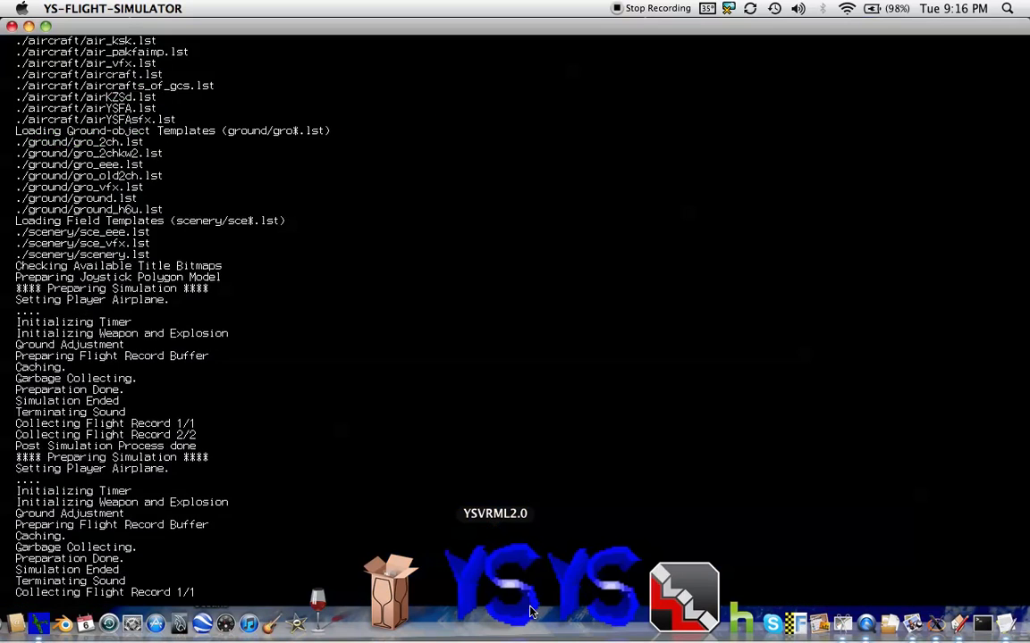
mouse_move(1, 2)
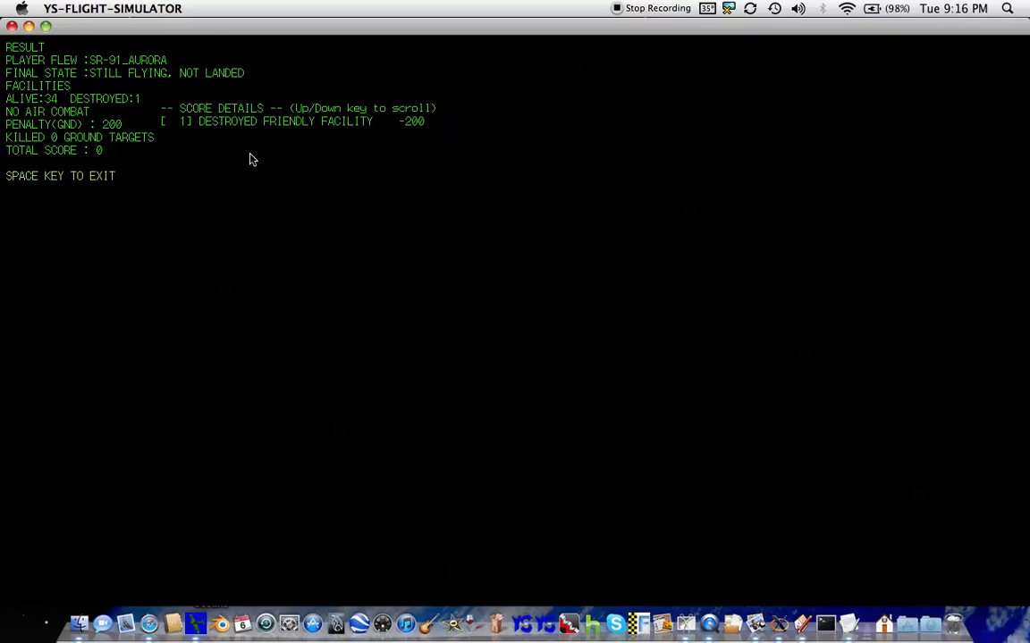
key(space)
- Discard the current flight and start a new one with the R-311_REMORA, found by searching aircraft for "r-3"
click(96, 131)
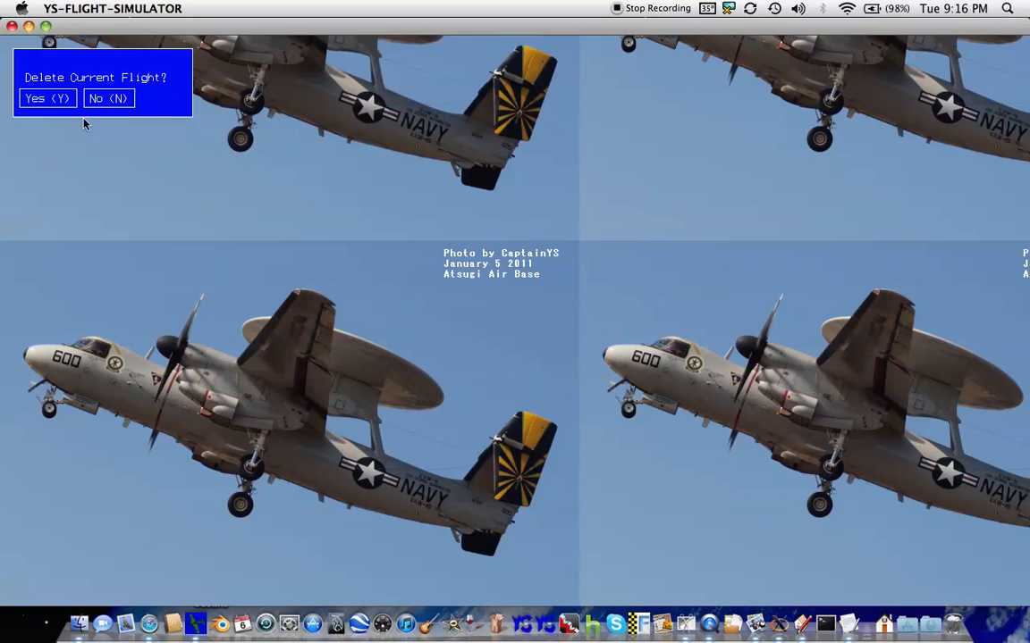
click(50, 97)
click(117, 256)
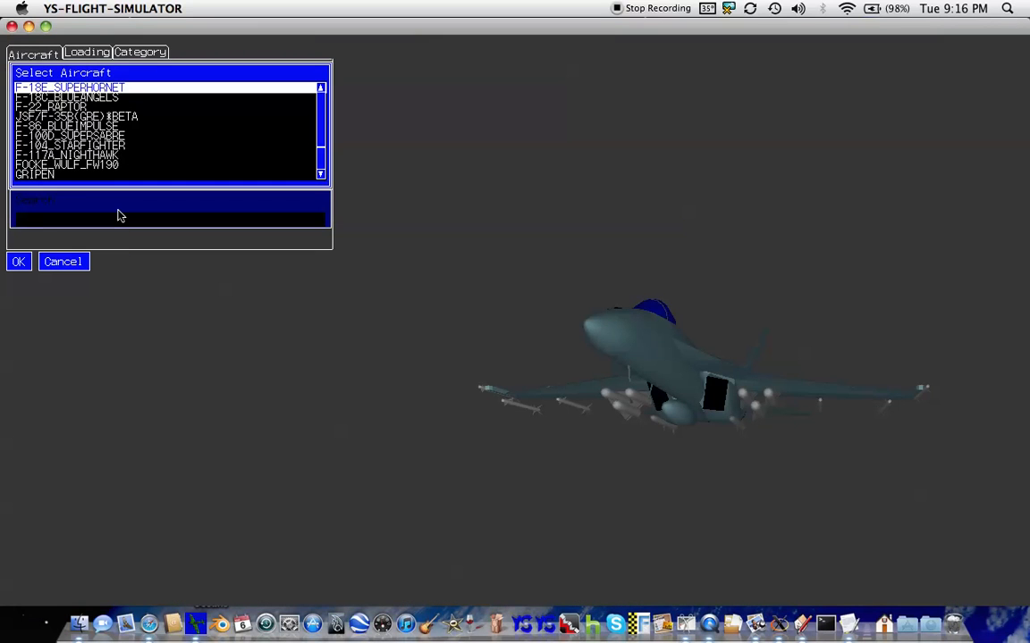
text(r-3)
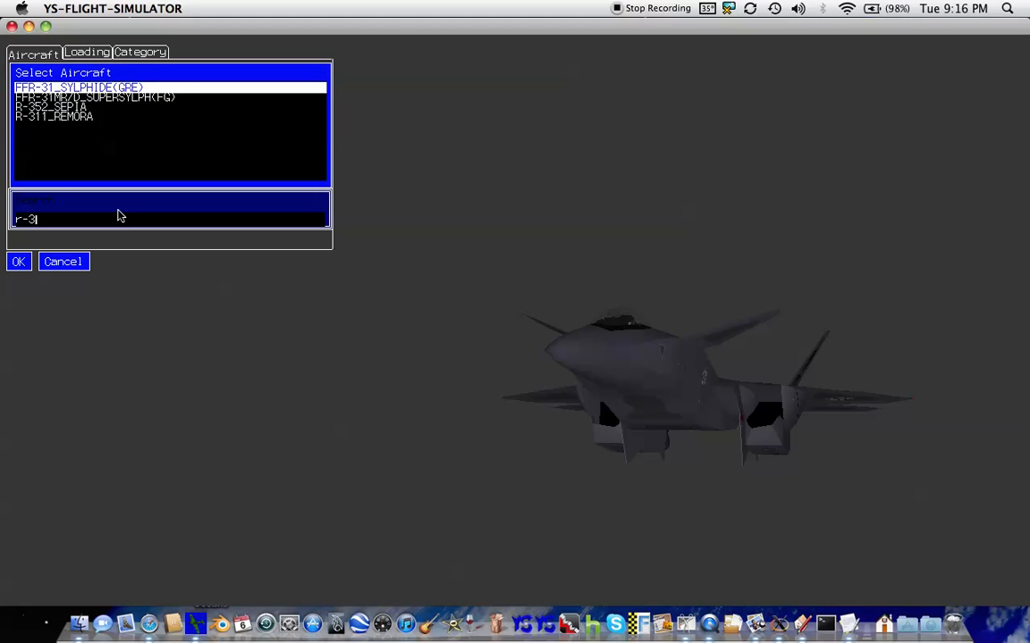
click(72, 117)
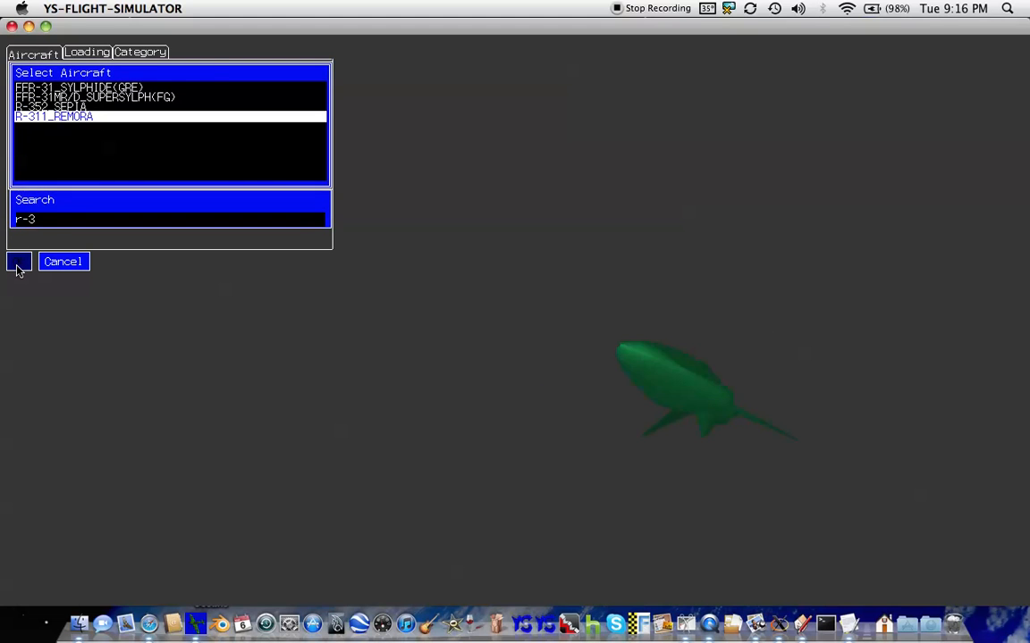
click(17, 264)
click(277, 97)
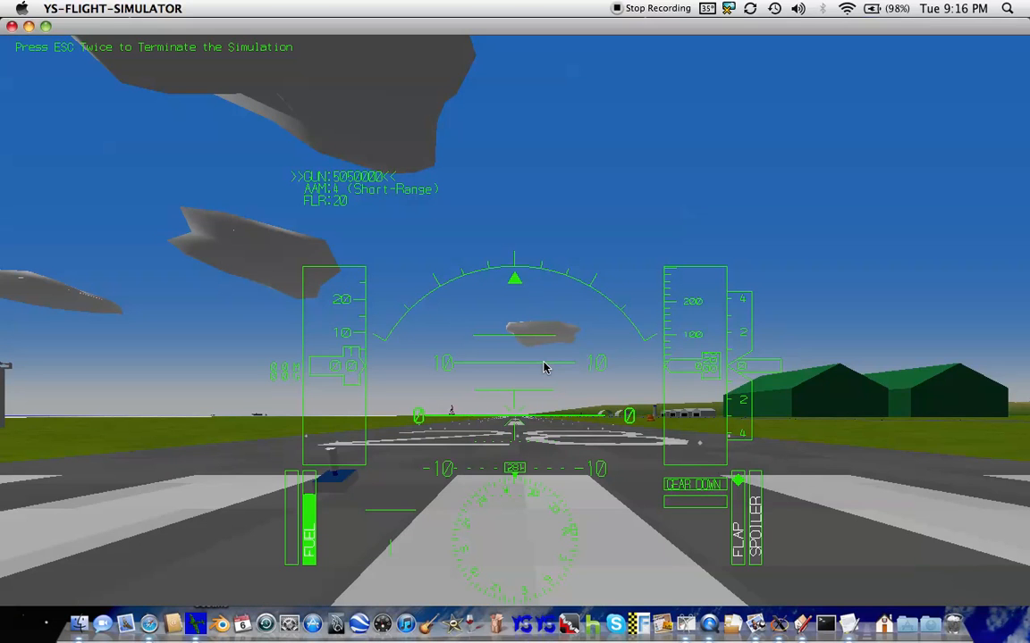
- Take off in the R-311 Remora and switch its afterburner on and off while climbing
key(a)
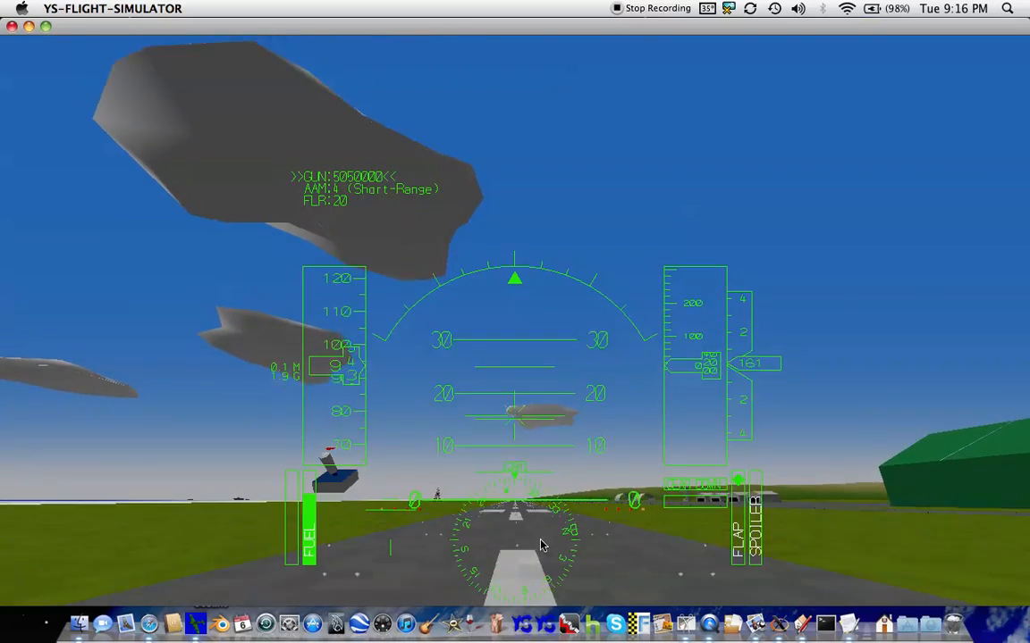
key(Tab)
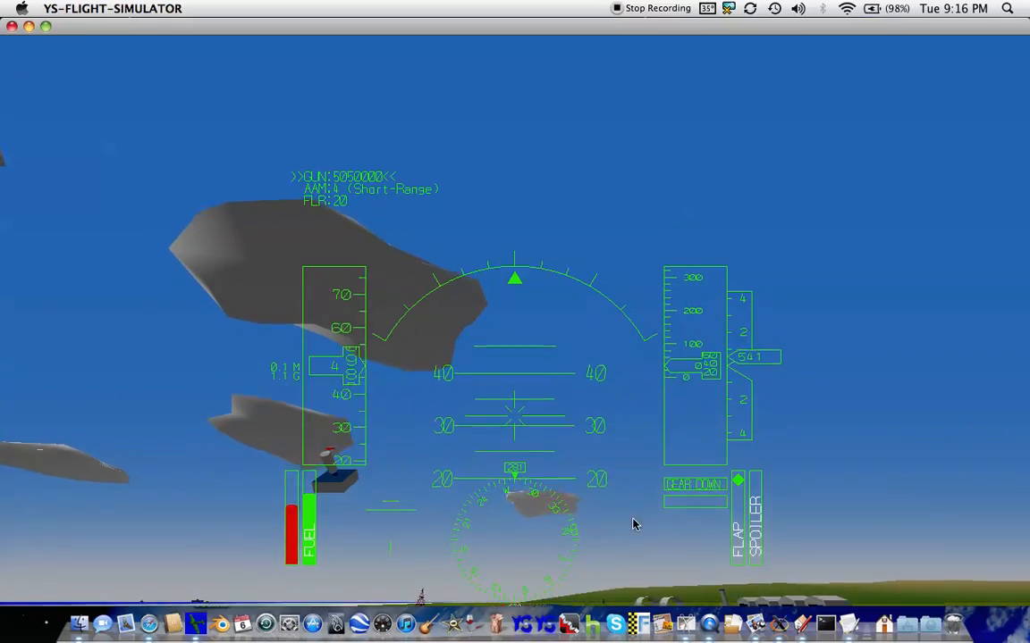
key(Tab)
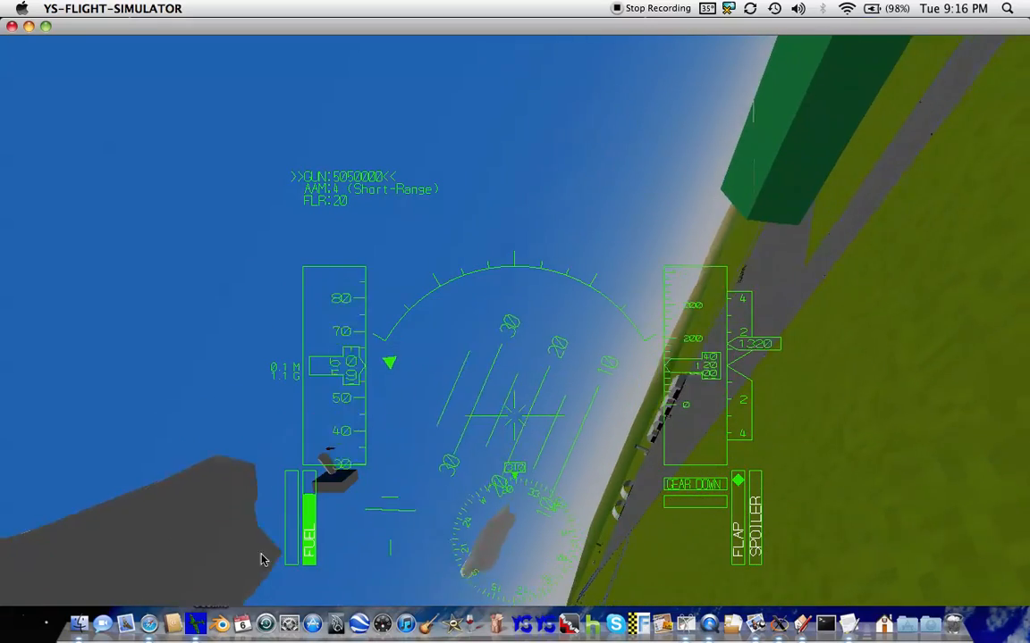
key(Tab)
key(Tab)
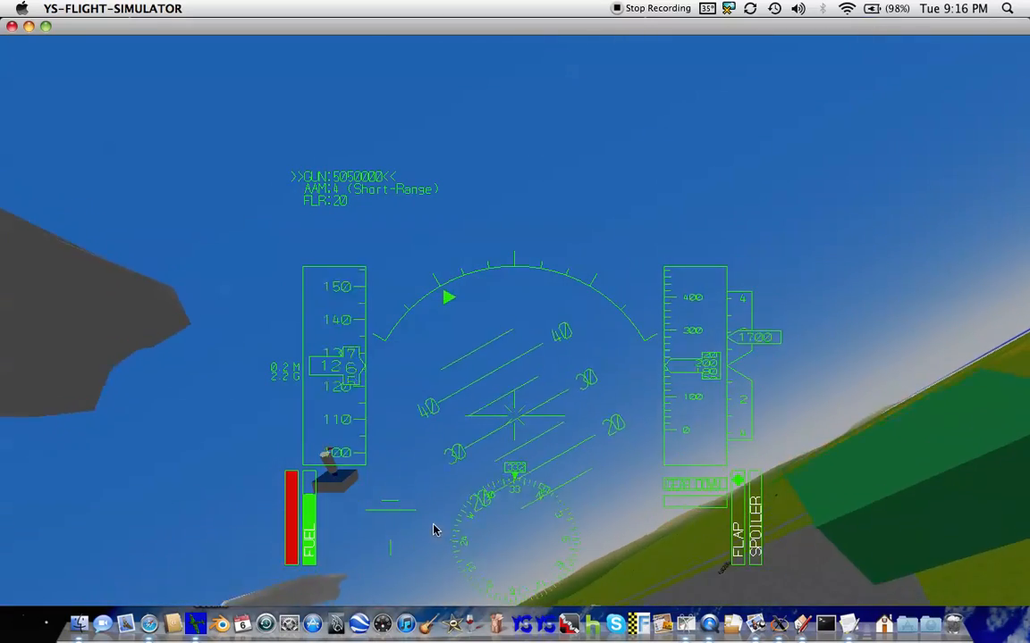
- Fly the R-311 Remora while switching between outside and cockpit views, then end the simulation
key(F2)
key(space)
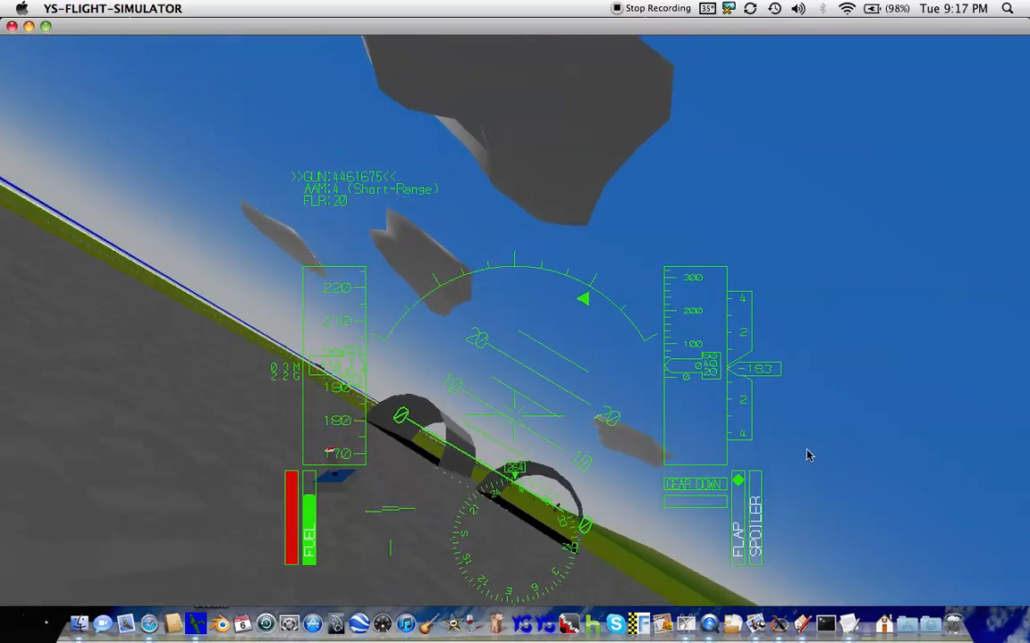
key(F2)
key(space)
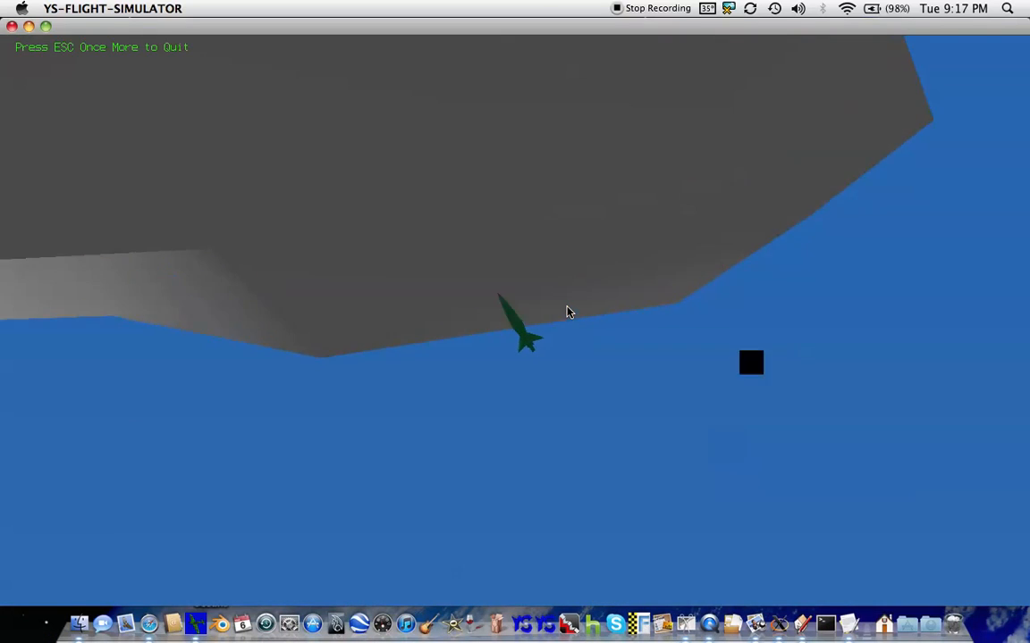
key(space)
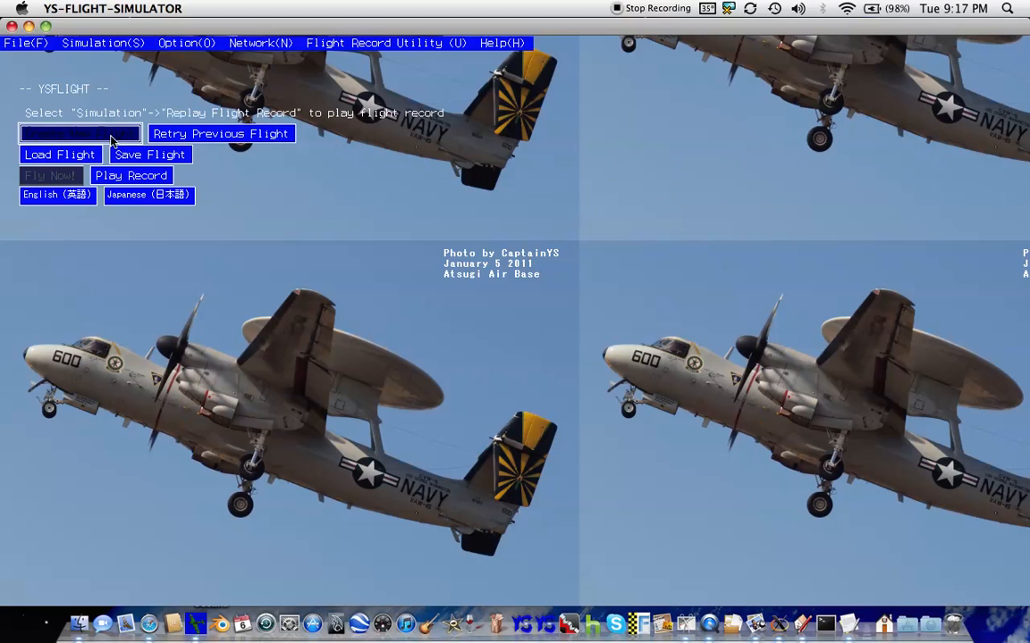
- Replace the current flight with a new one using the R-352_SEPIA, found by searching aircraft for "r-3"
click(80, 134)
click(36, 161)
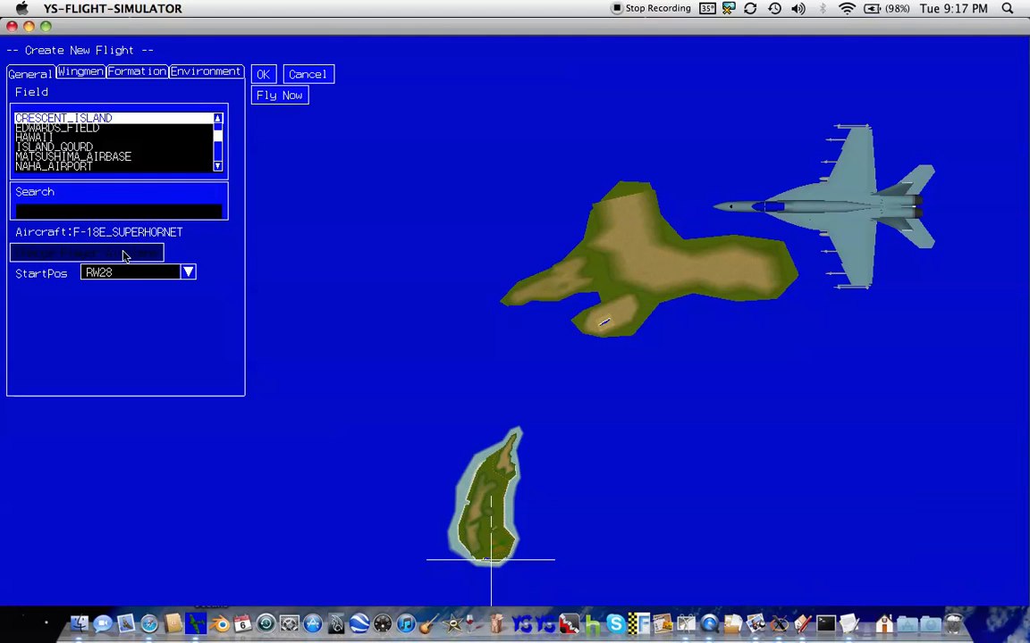
click(125, 256)
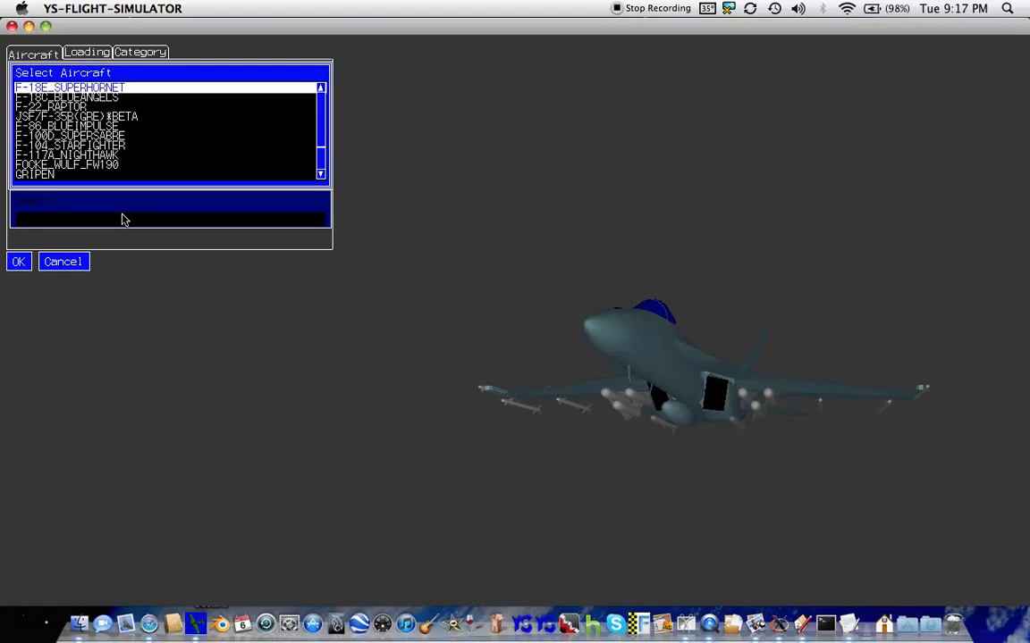
text(r-3)
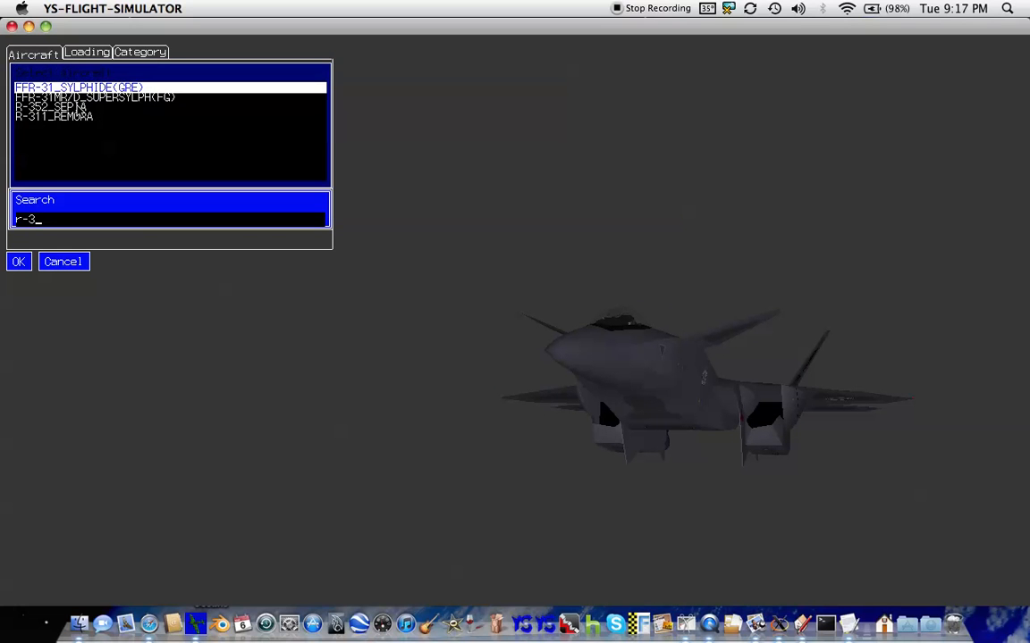
click(83, 107)
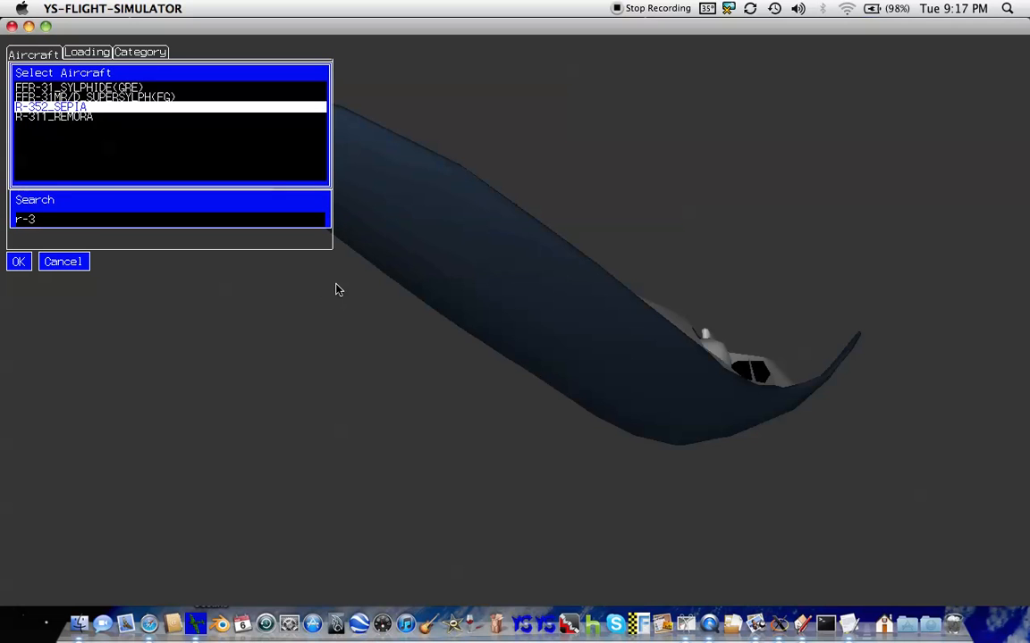
click(9, 263)
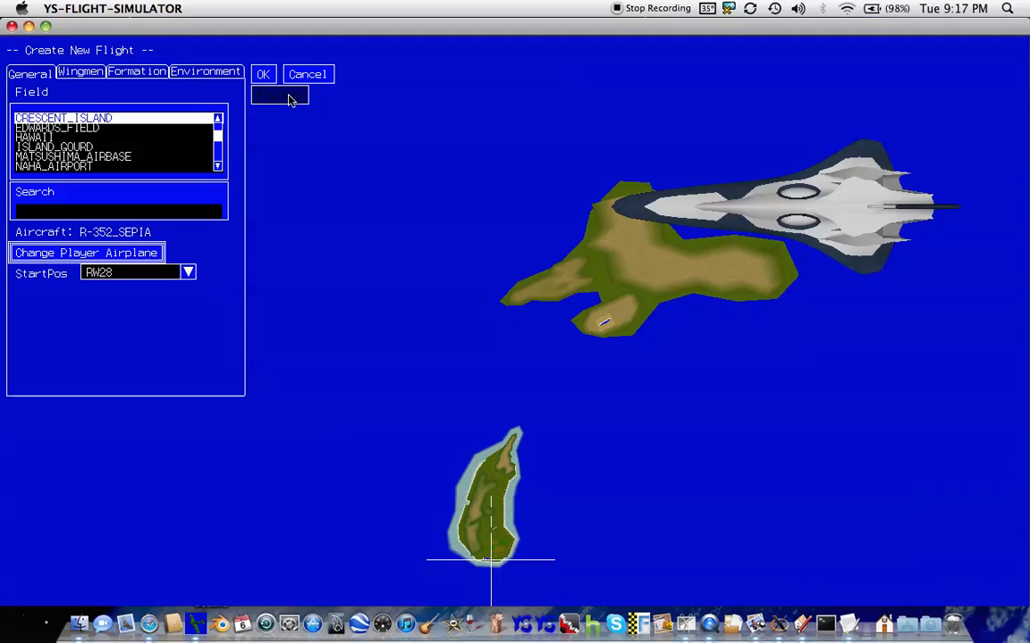
click(286, 96)
- Take off in the R-352 Sepia with afterburner, retract its landing gear and quit the simulator
key(space)
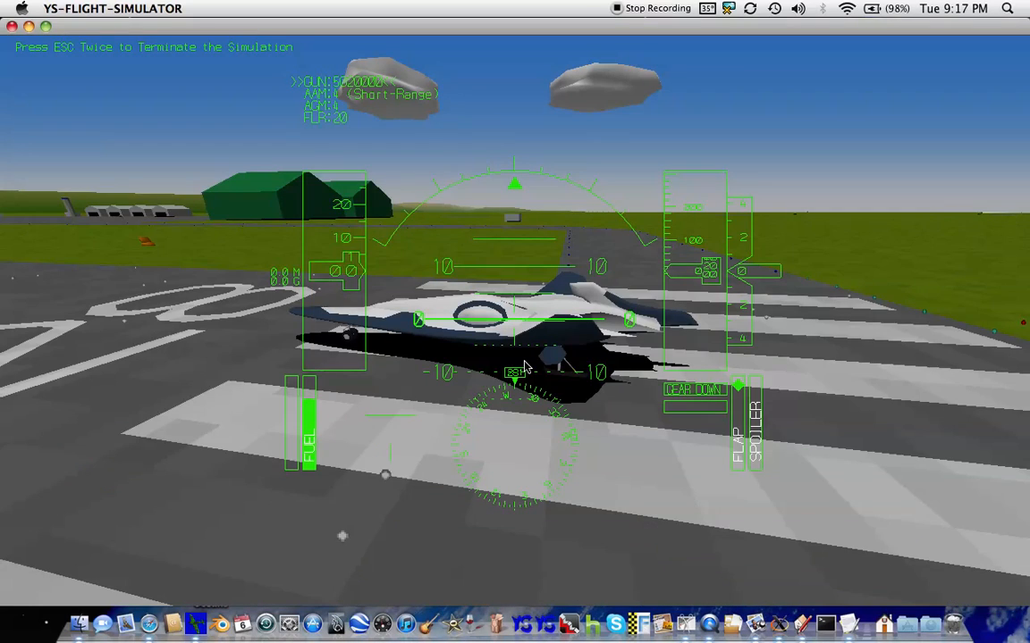
key(q)
key(space)
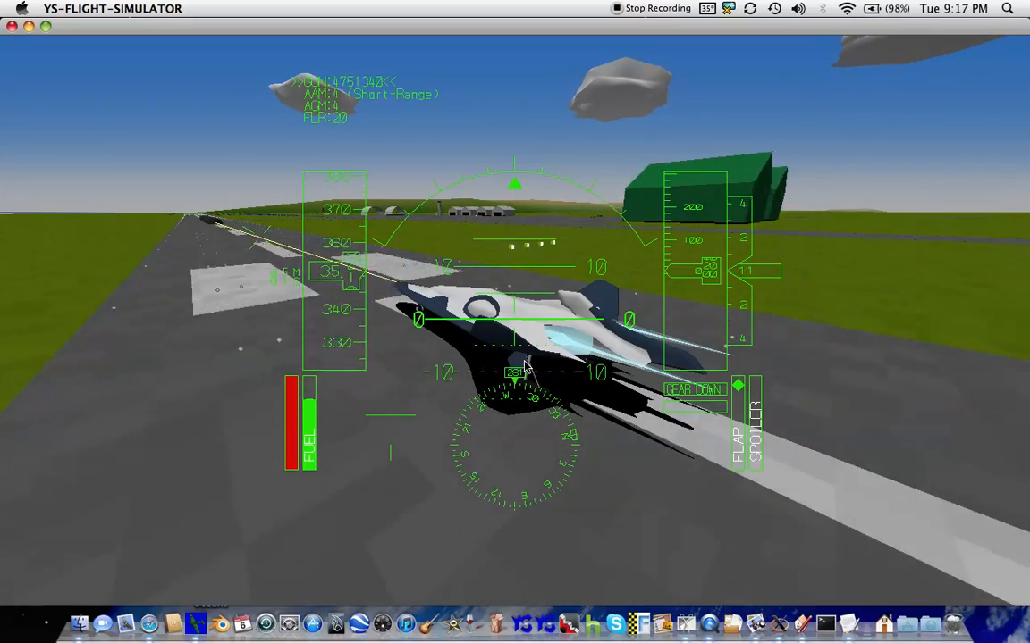
key(Down)
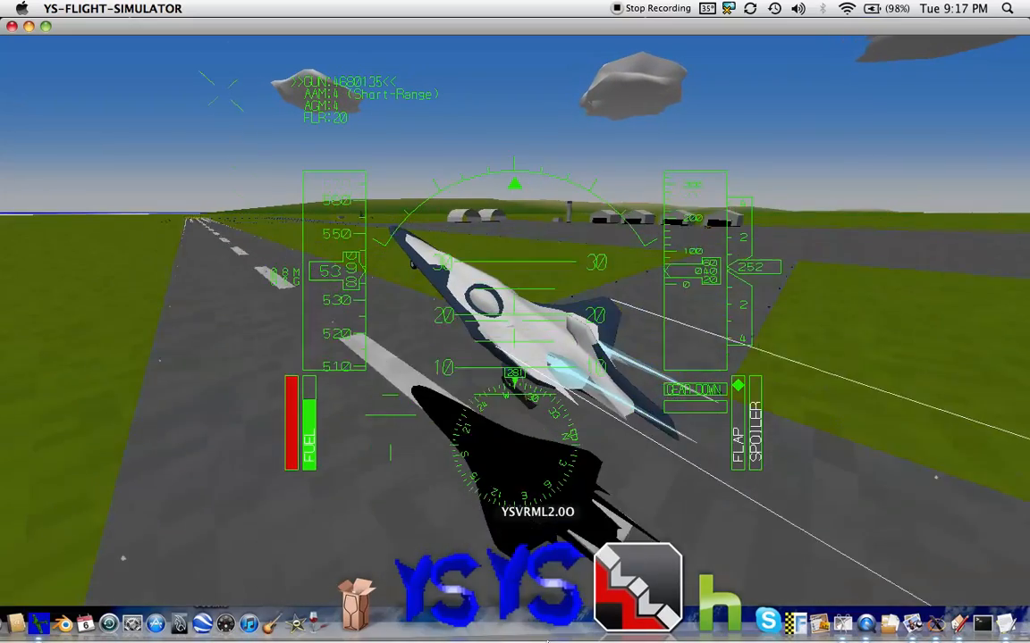
key(g)
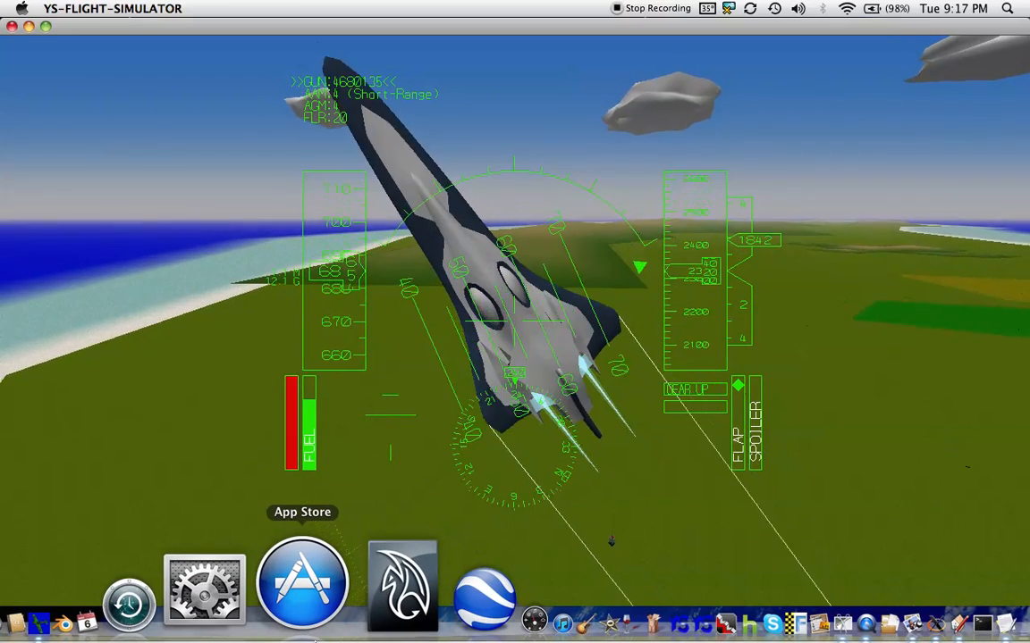
key(F2)
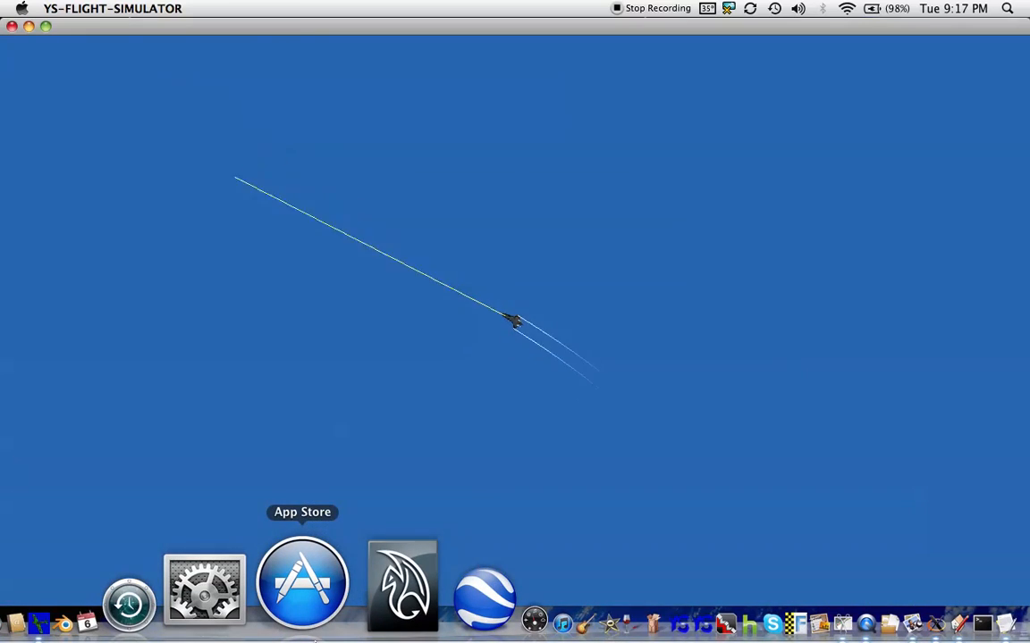
click(12, 26)
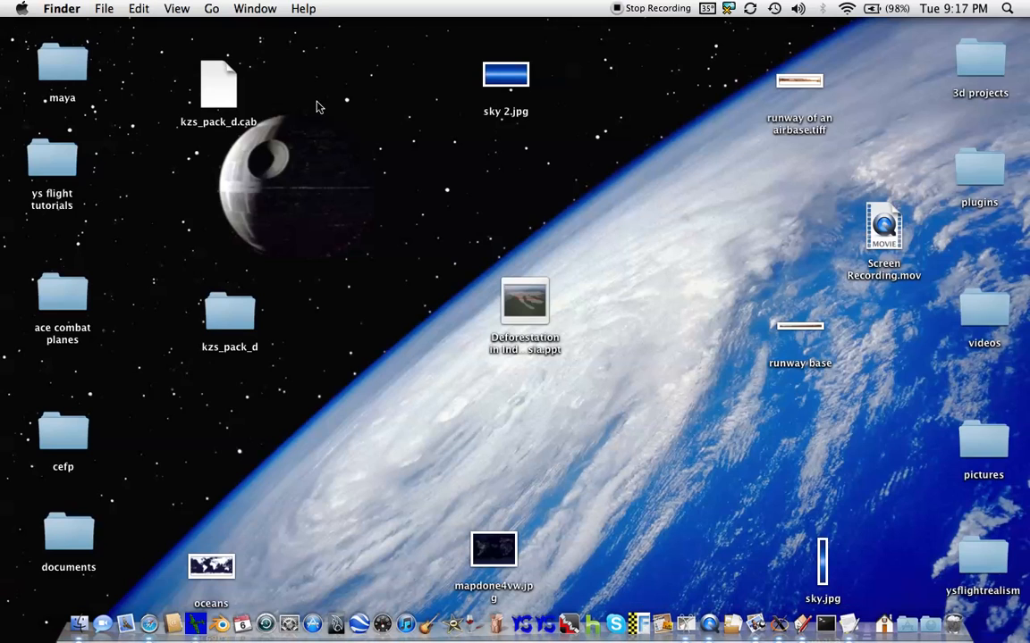